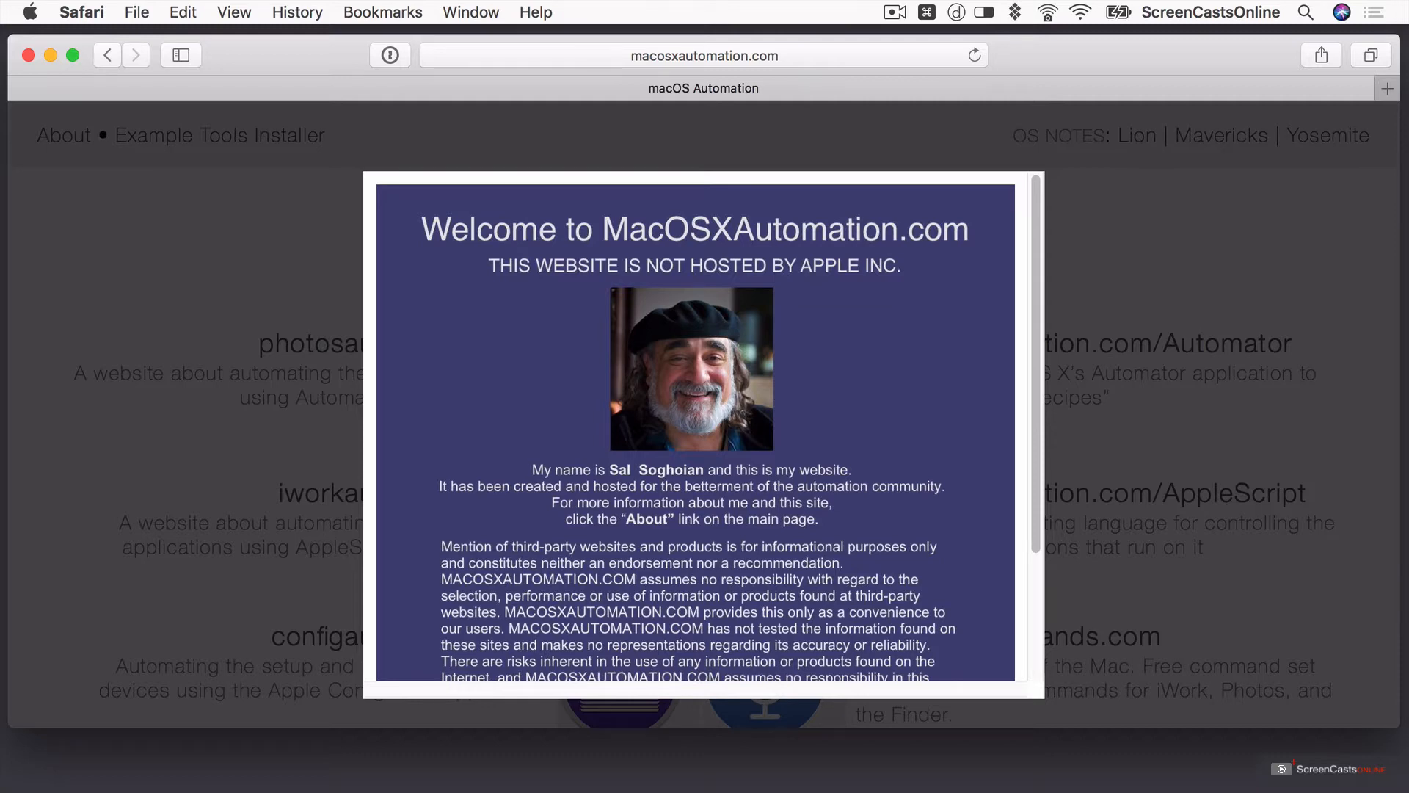
- Dismiss the welcome notice on macosxautomation.com and look through the list of macOS Automation sites
{"action": "scroll", "coordinate": [487, 394], "scroll_direction": "down", "scroll_amount": 5}
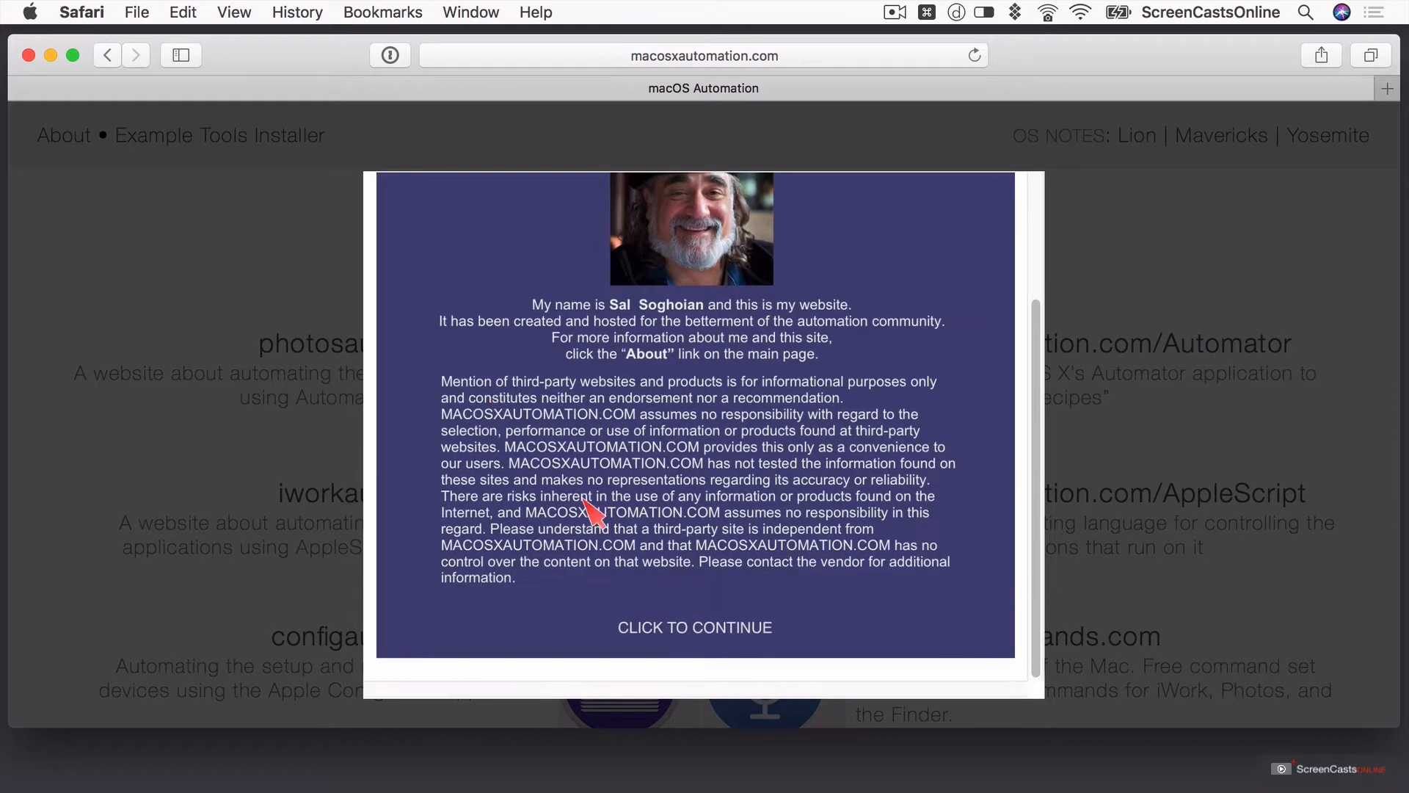
{"action": "left_click", "coordinate": [722, 642]}
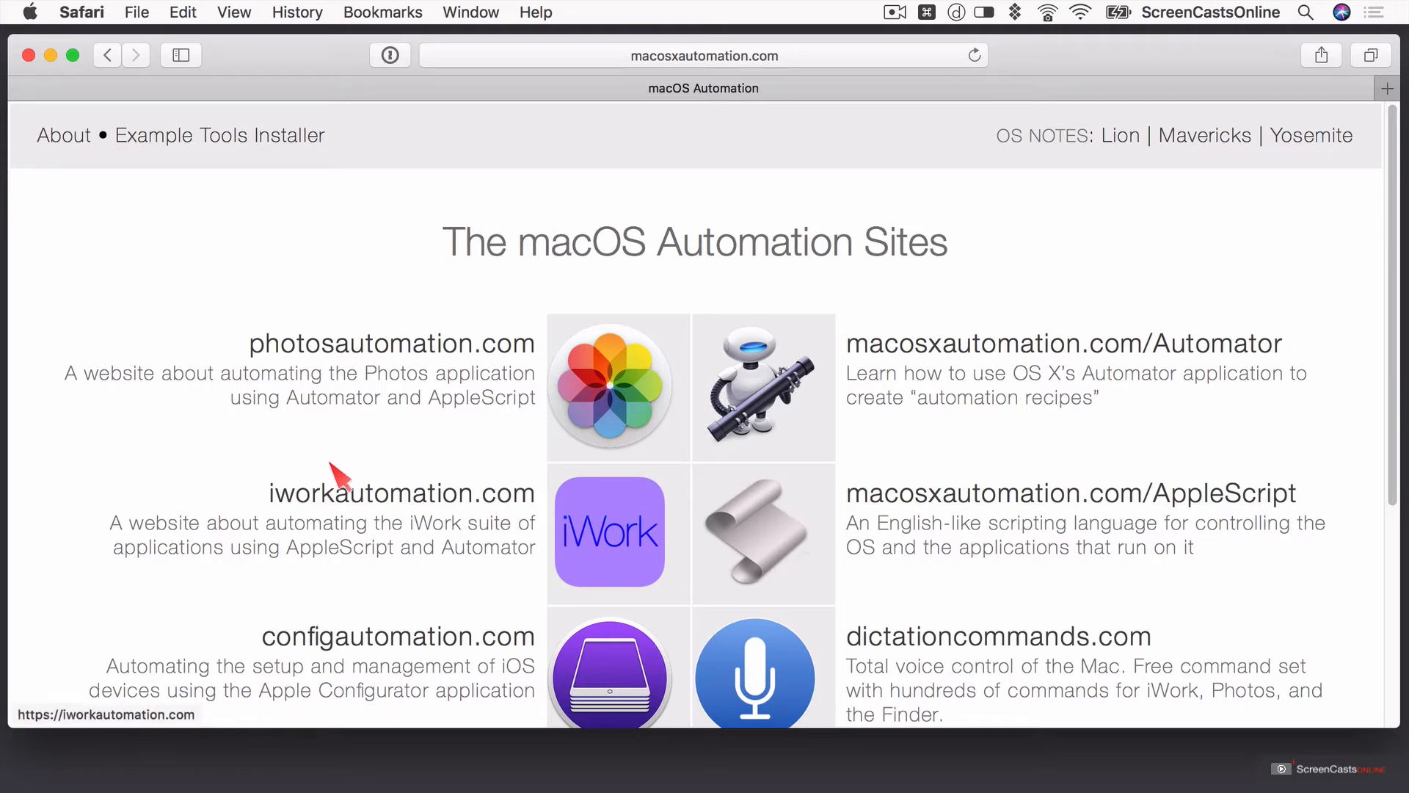
{"action": "scroll", "coordinate": [352, 564], "scroll_direction": "down", "scroll_amount": 3}
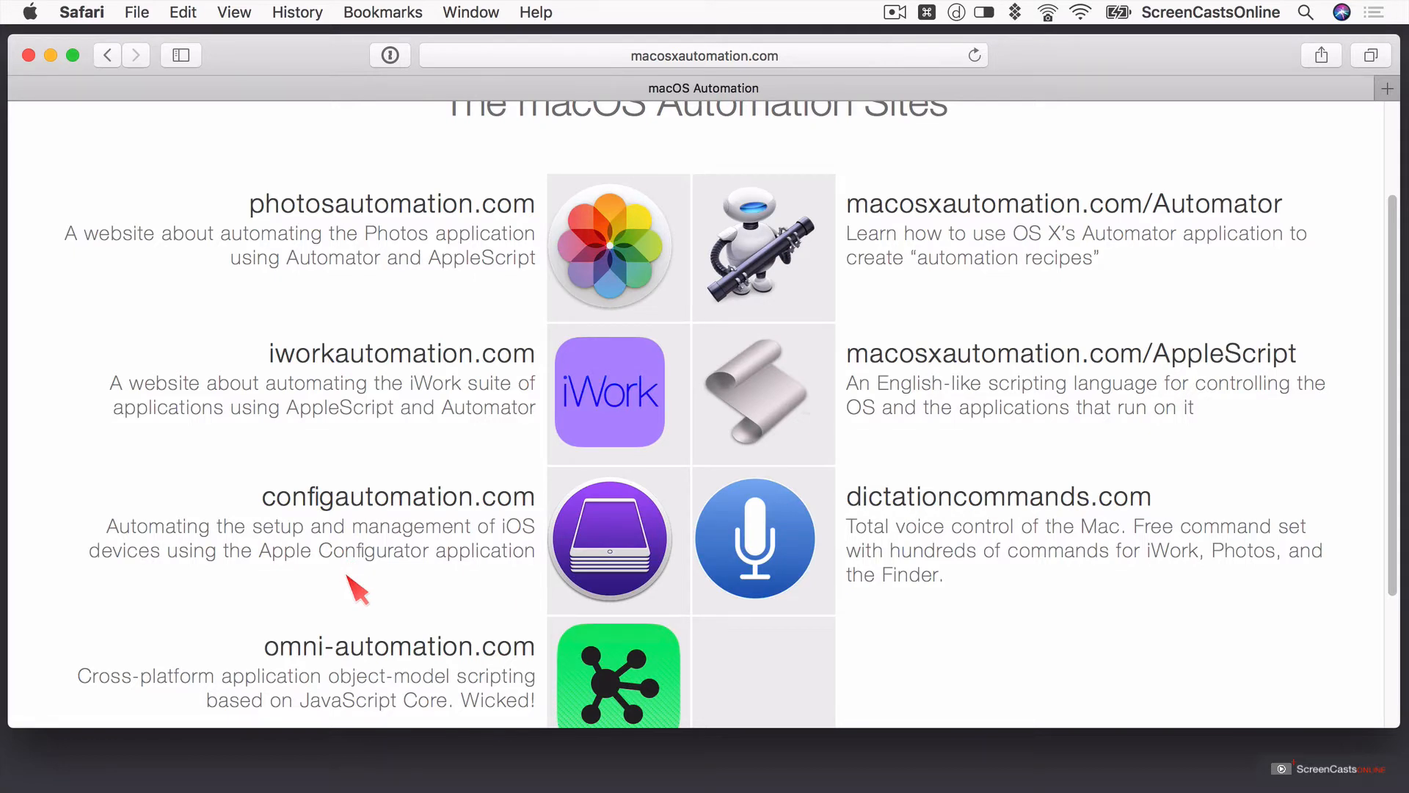
{"action": "scroll", "coordinate": [351, 580], "scroll_direction": "down", "scroll_amount": 3}
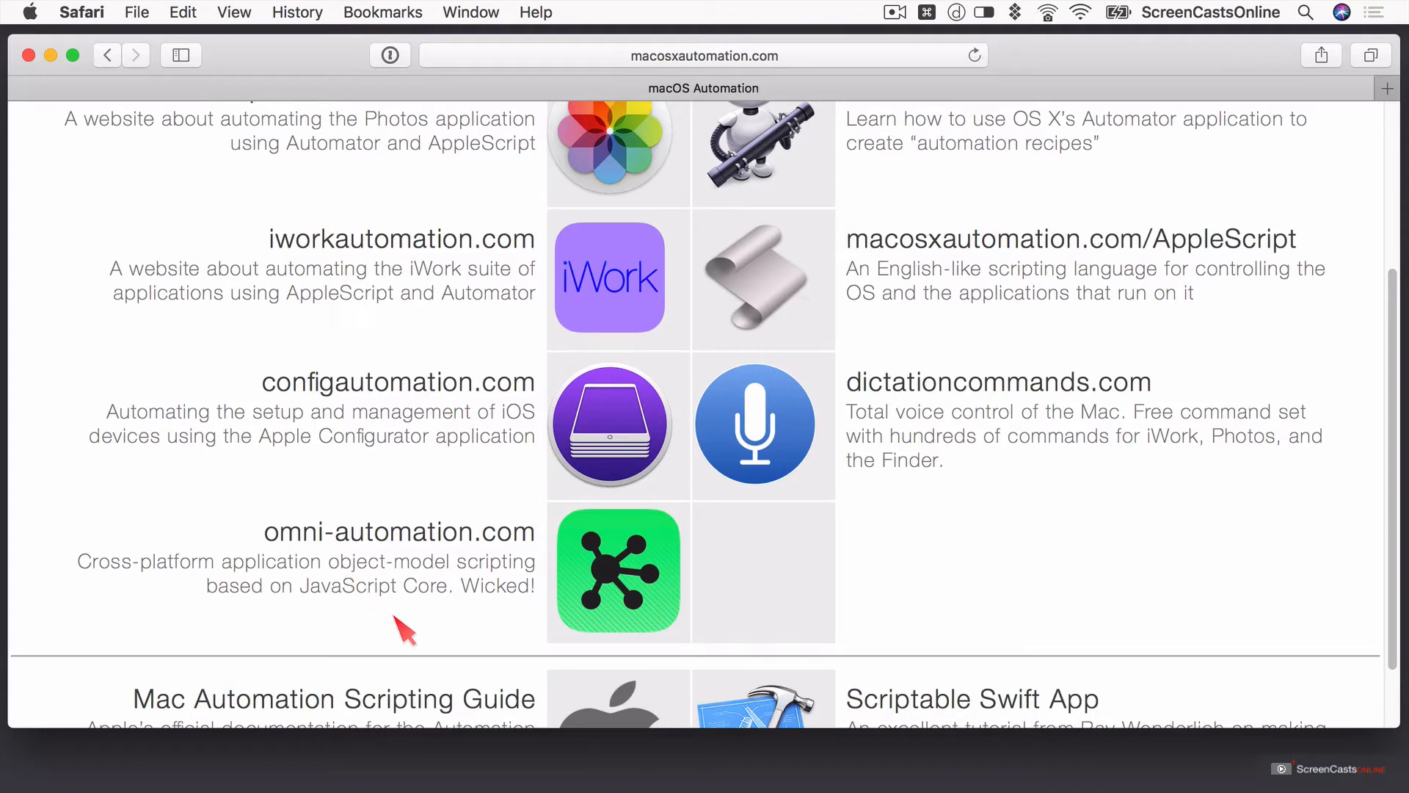
{"action": "scroll", "coordinate": [402, 623], "scroll_direction": "up", "scroll_amount": 4}
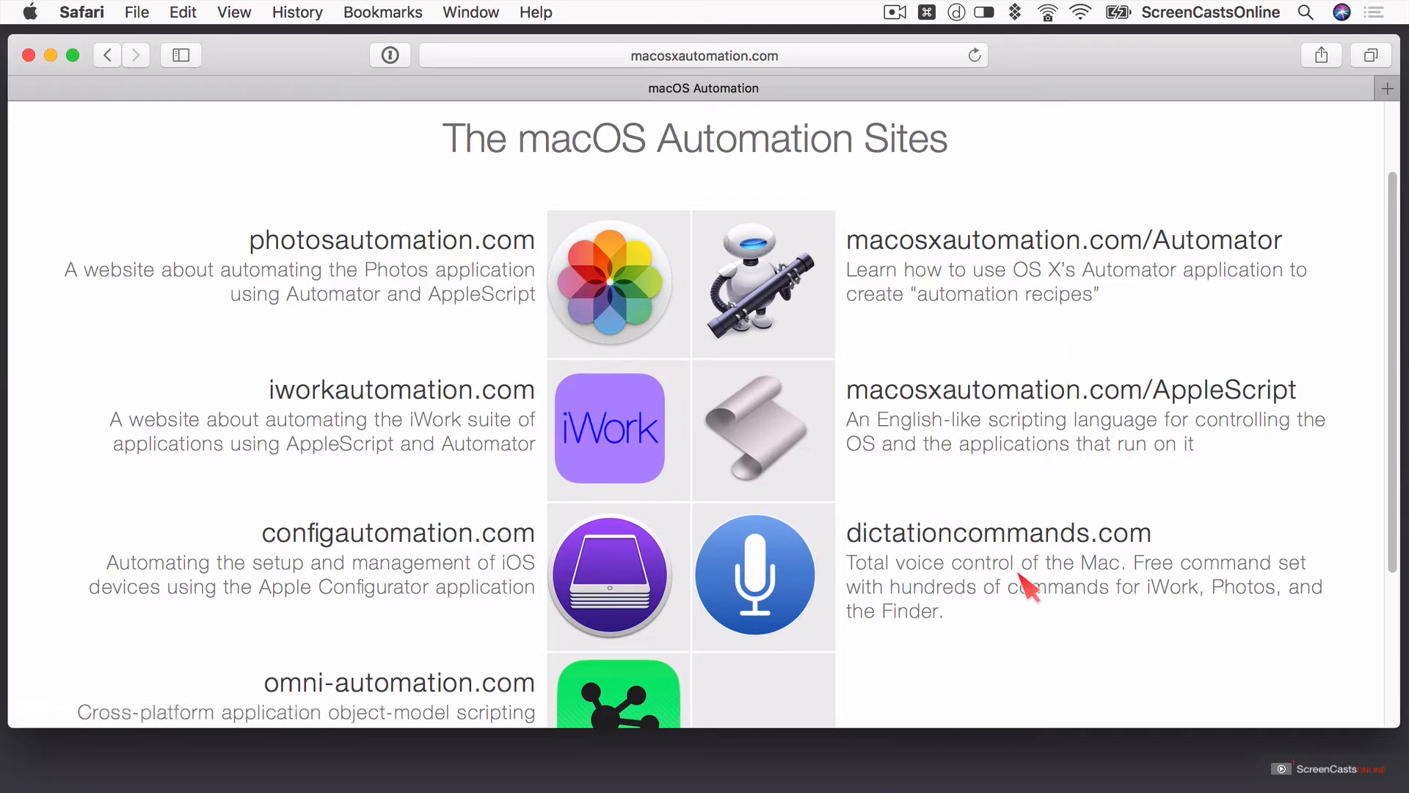
{"action": "scroll", "coordinate": [1022, 583], "scroll_direction": "down", "scroll_amount": 6}
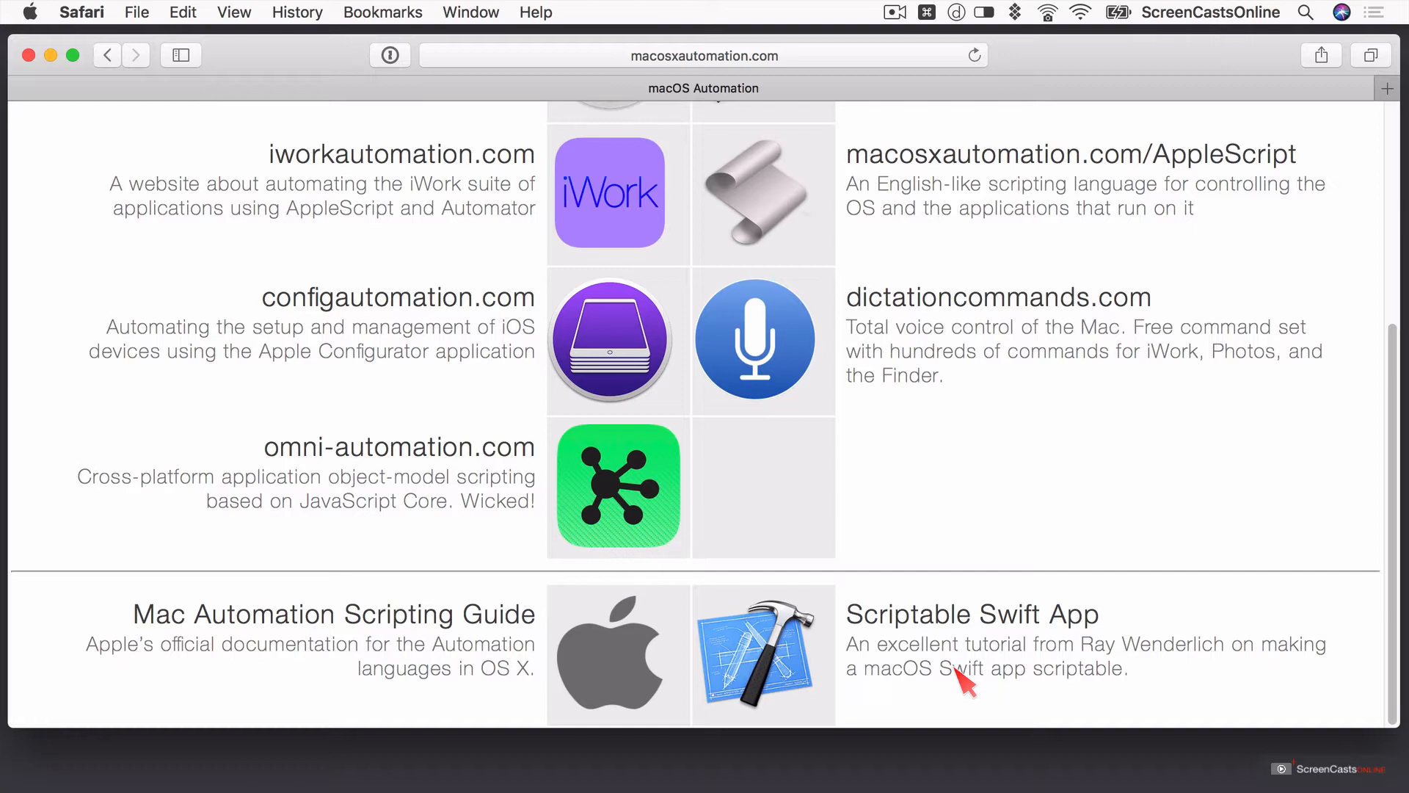
{"action": "scroll", "coordinate": [961, 679], "scroll_direction": "up", "scroll_amount": 5}
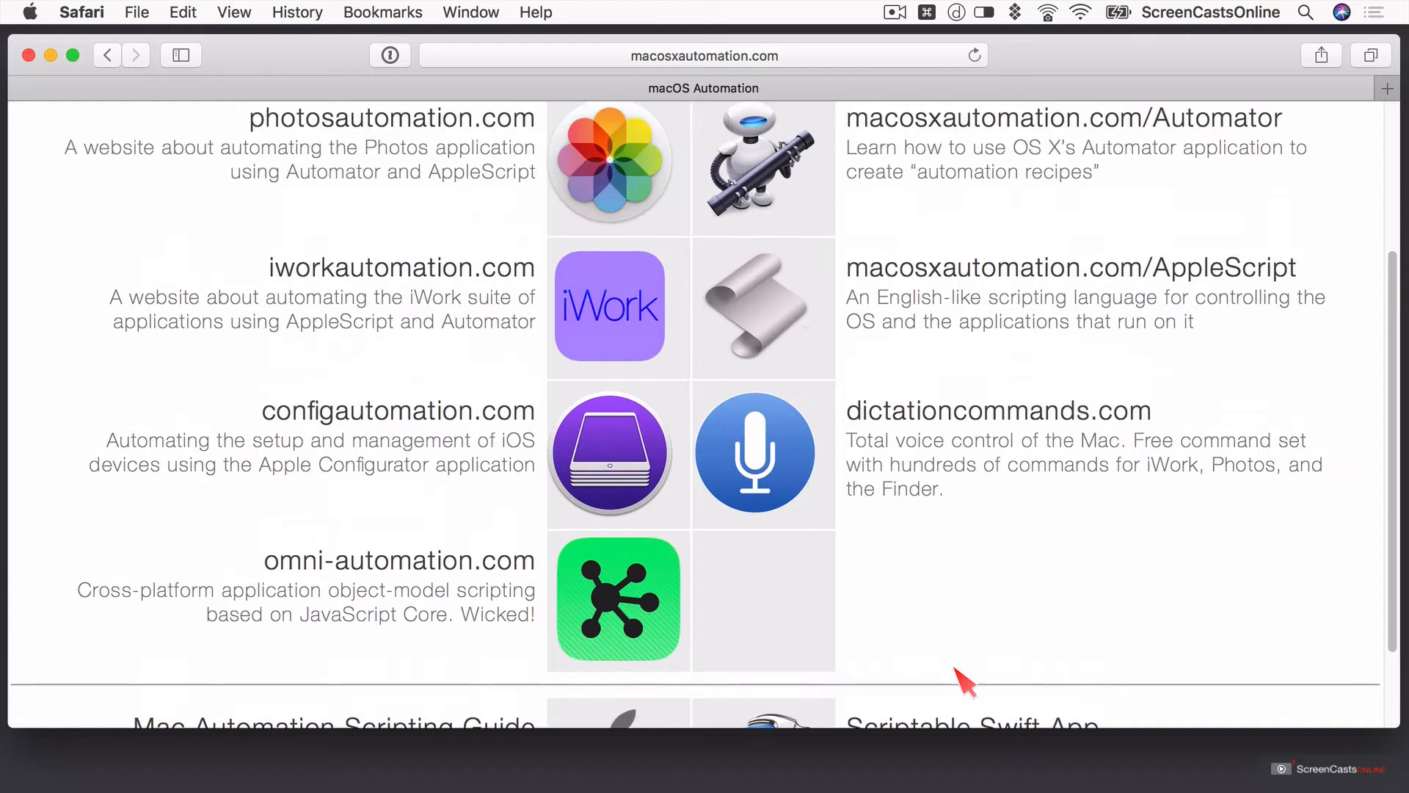
- Open the iworkautomation.com site from the list and dismiss its welcome notice
{"action": "left_click", "coordinate": [632, 459]}
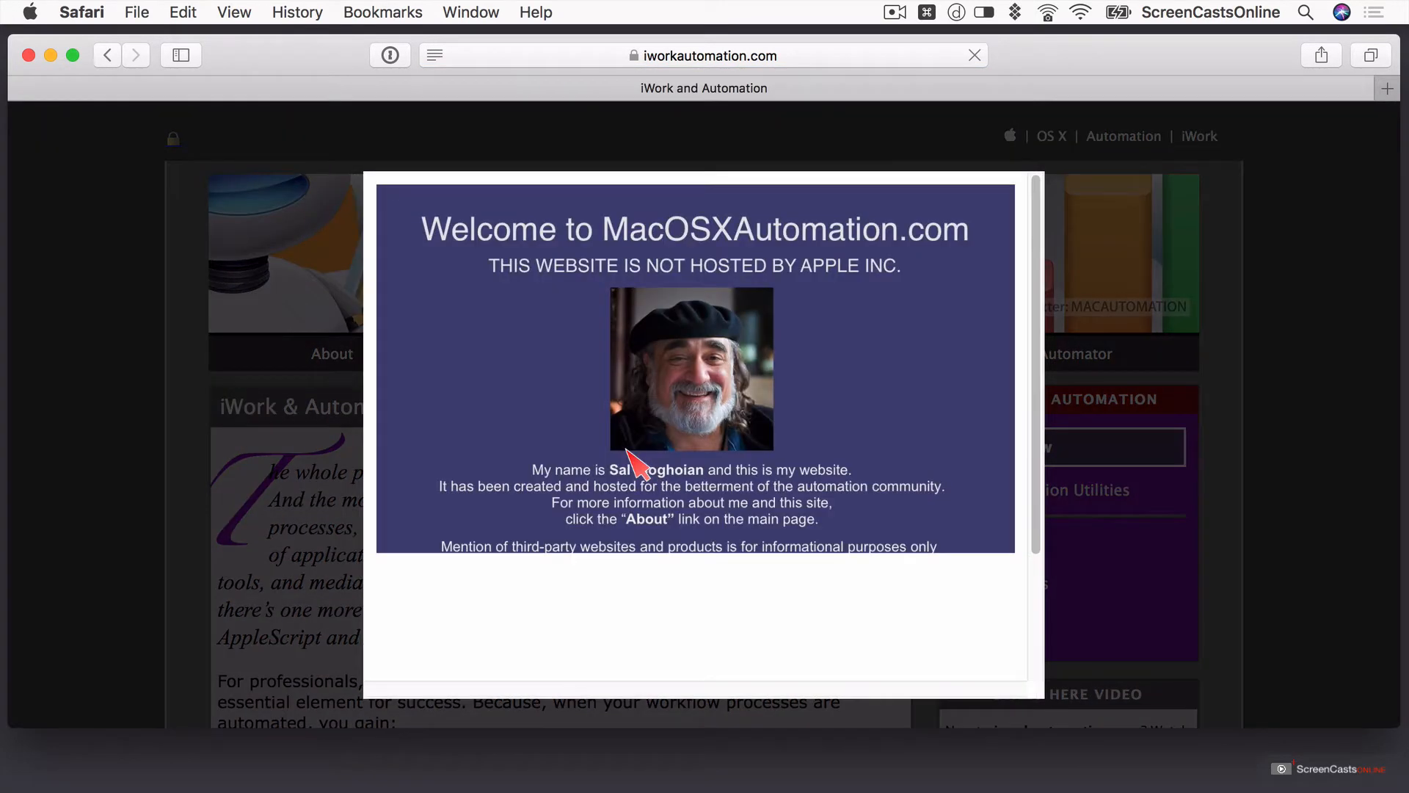
{"action": "scroll", "coordinate": [701, 499], "scroll_direction": "down", "scroll_amount": 5}
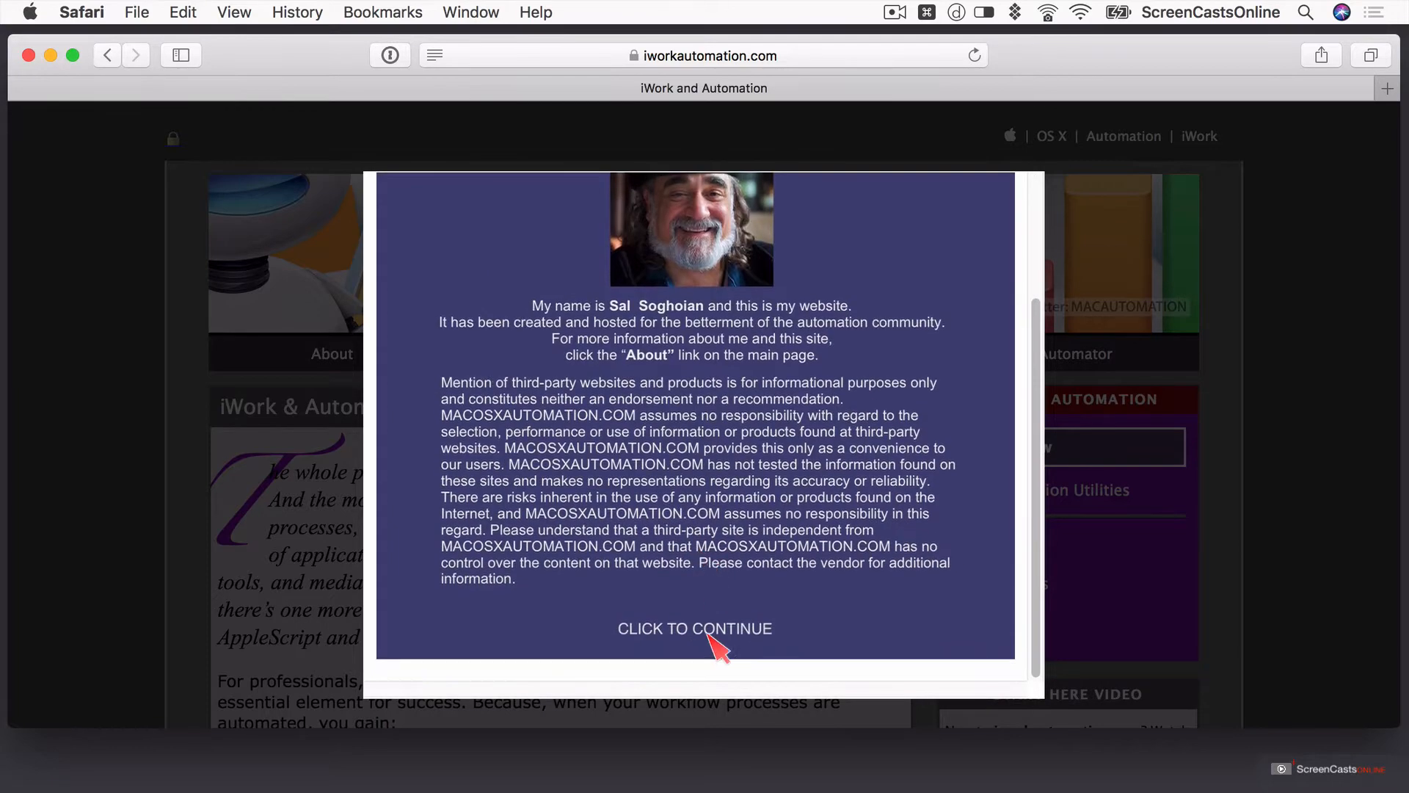
{"action": "left_click", "coordinate": [709, 630]}
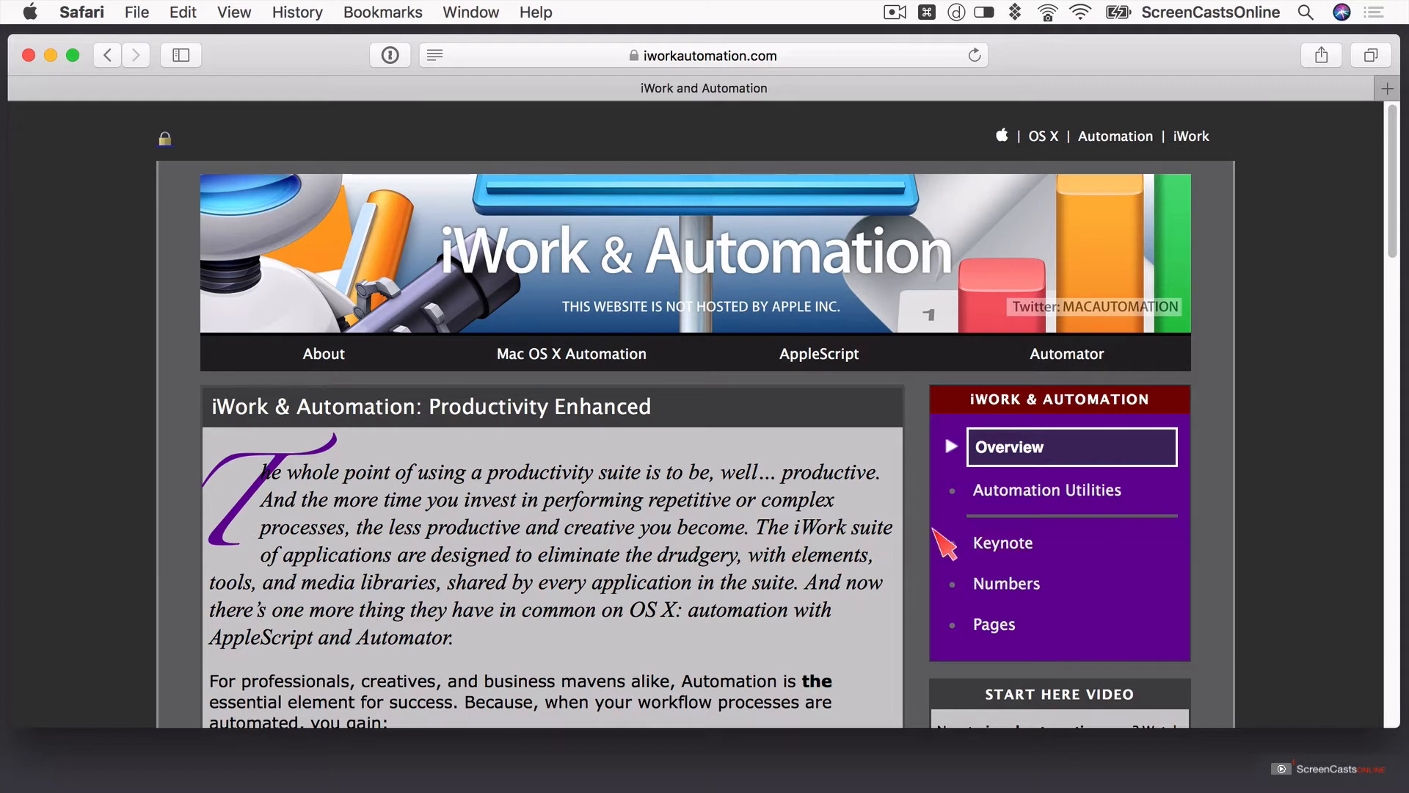
- Look over the Automation Utilities page and return to the iWork & Automation overview
{"action": "left_click", "coordinate": [1010, 497]}
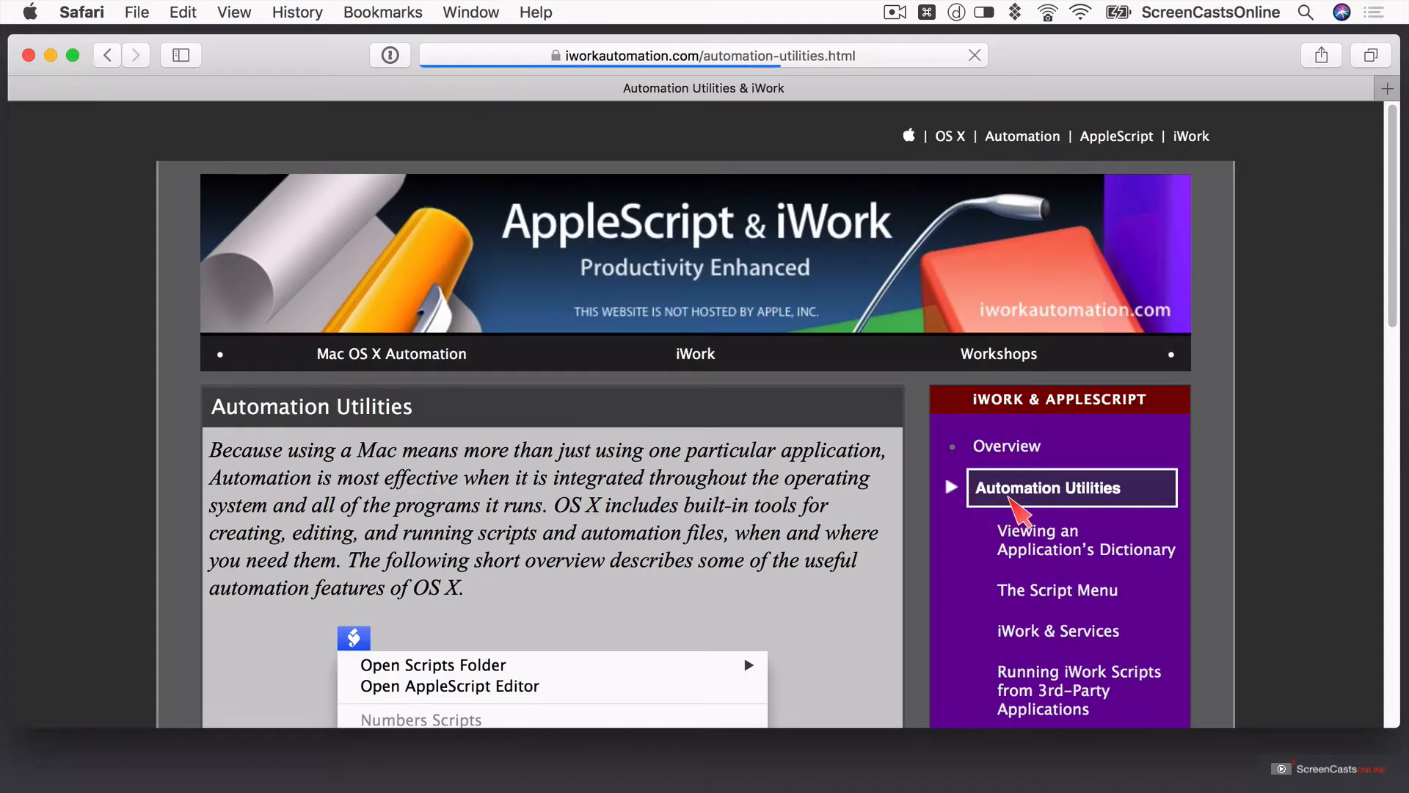
{"action": "scroll", "coordinate": [843, 579], "scroll_direction": "down", "scroll_amount": 3}
{"action": "scroll", "coordinate": [851, 591], "scroll_direction": "down", "scroll_amount": 10}
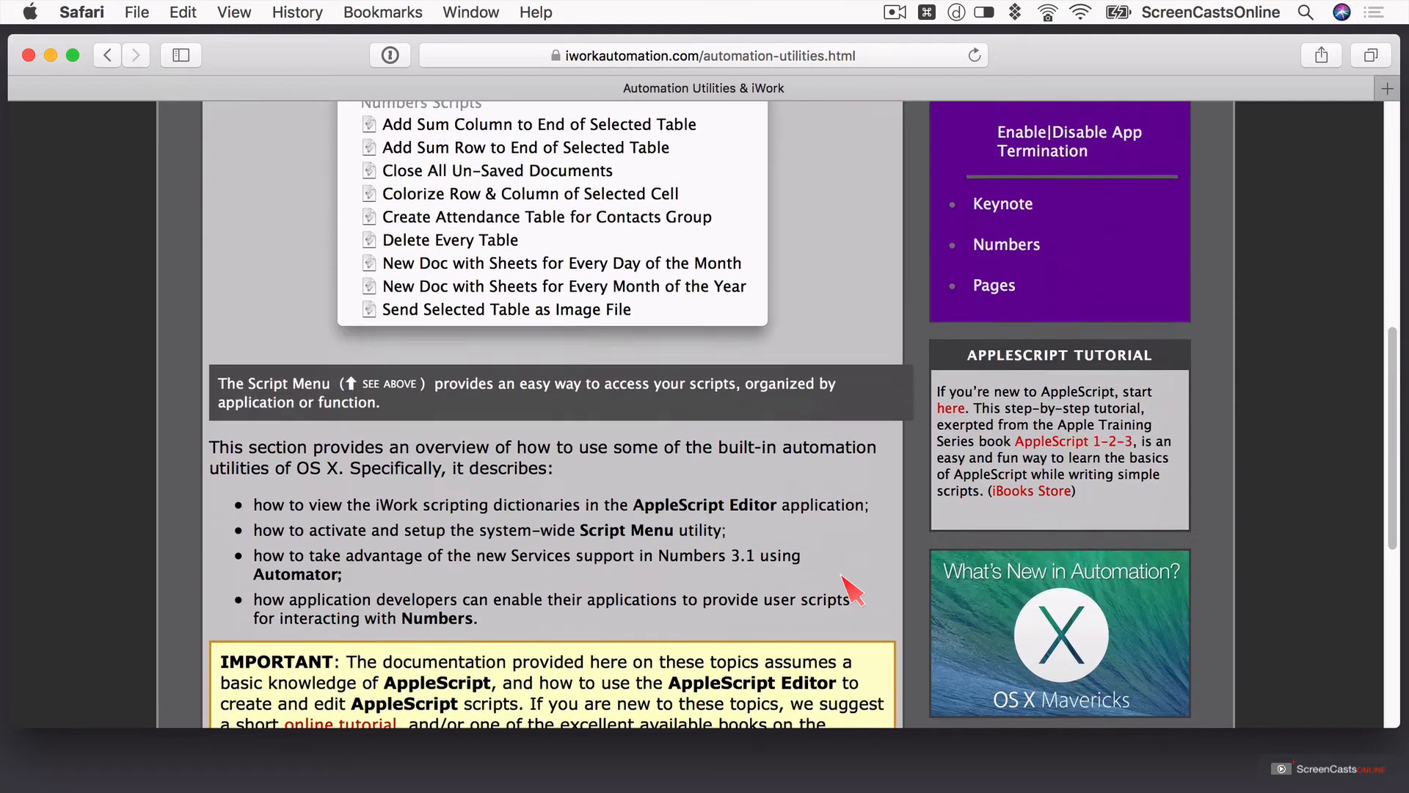
{"action": "scroll", "coordinate": [851, 591], "scroll_direction": "up", "scroll_amount": 6}
{"action": "scroll", "coordinate": [851, 591], "scroll_direction": "up", "scroll_amount": 6}
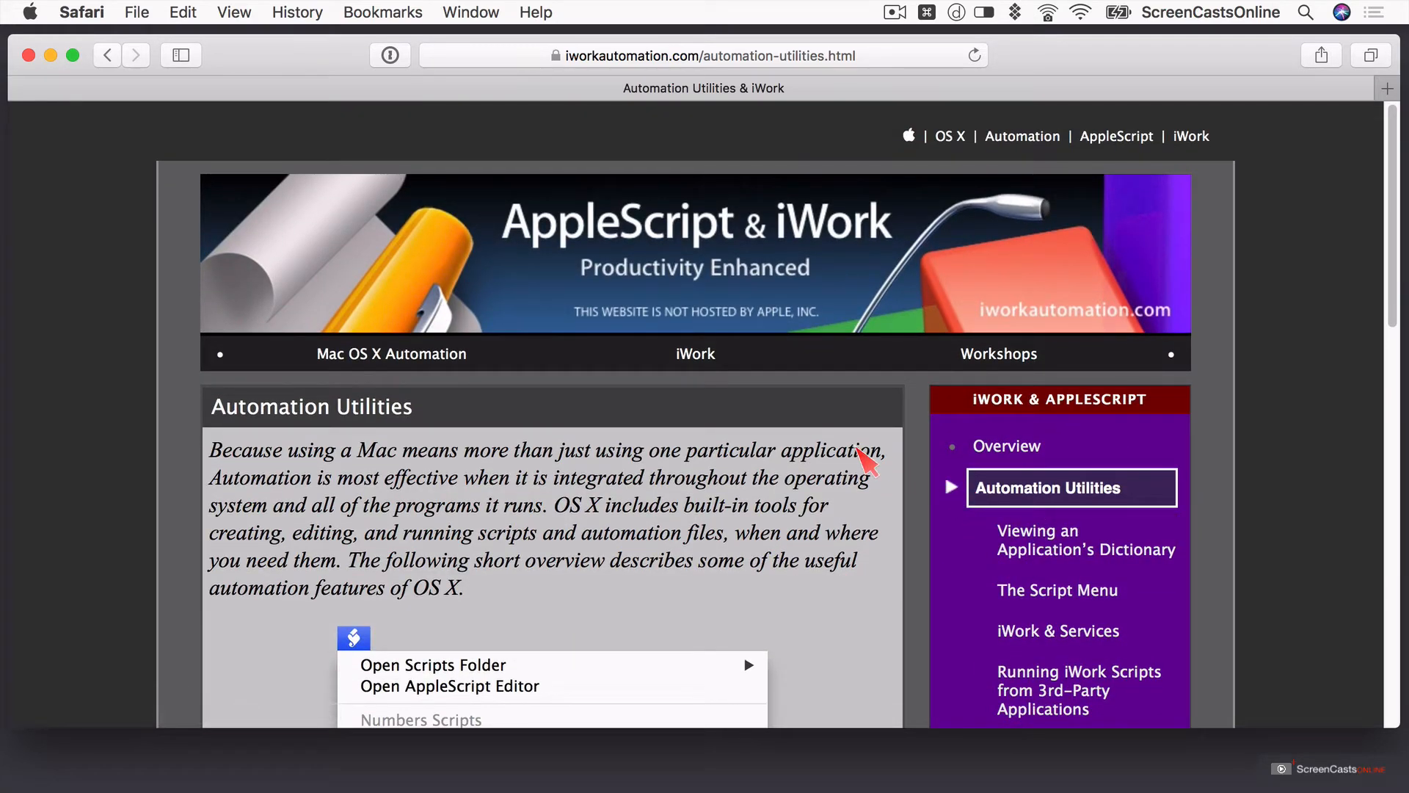
{"action": "left_click", "coordinate": [99, 60]}
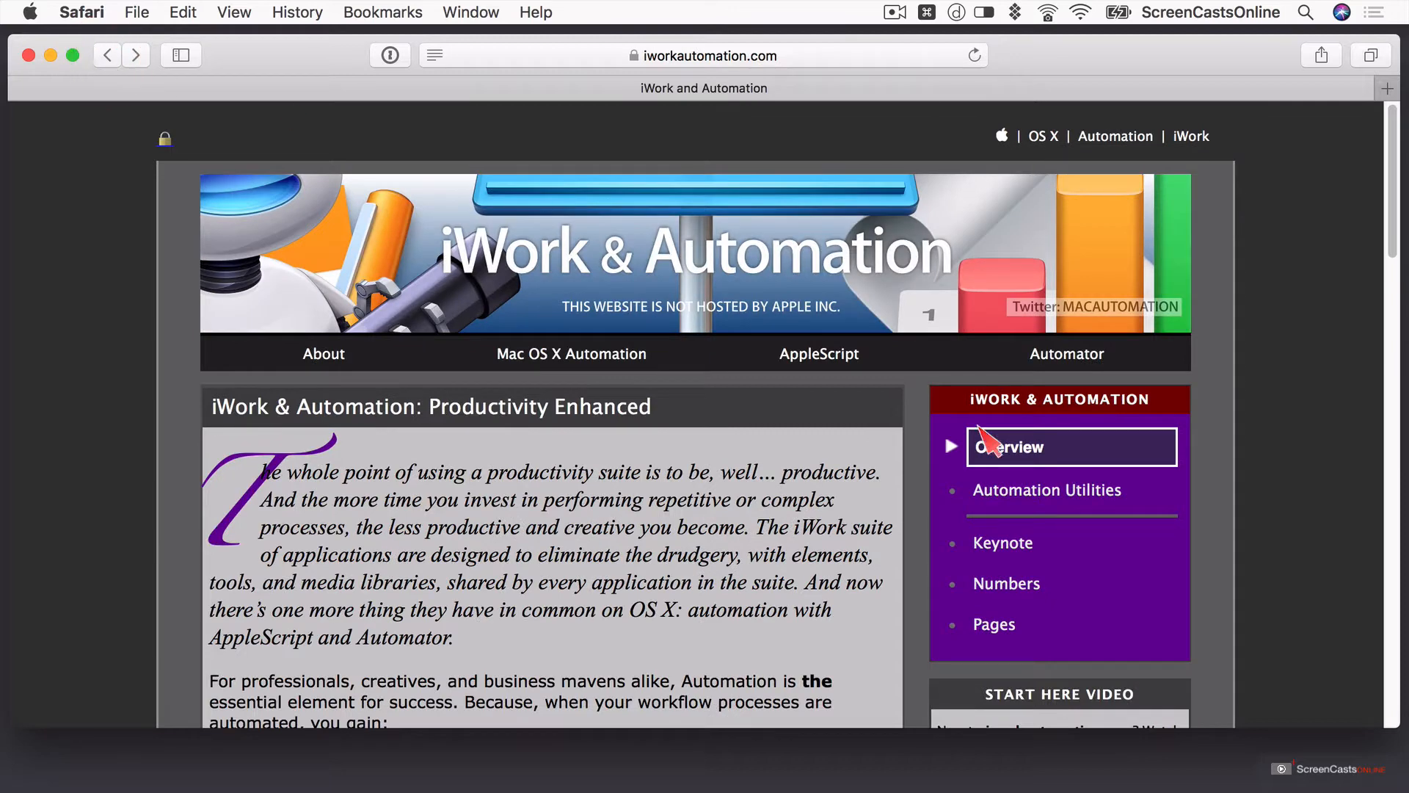
- Open the Keynote section and skim its overview of AppleScript support
{"action": "left_click", "coordinate": [1004, 543]}
{"action": "scroll", "coordinate": [745, 584], "scroll_direction": "down", "scroll_amount": 5}
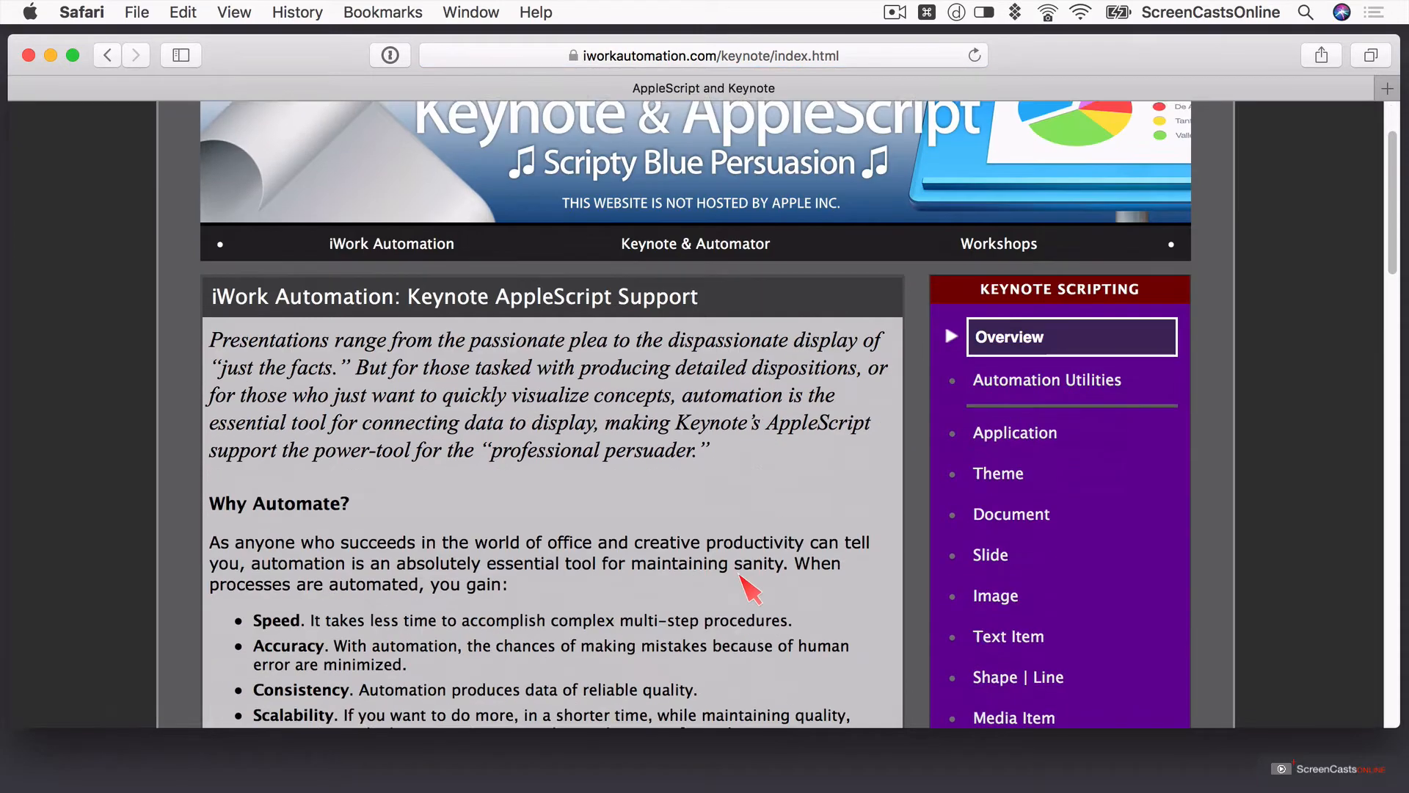
{"action": "scroll", "coordinate": [746, 583], "scroll_direction": "down", "scroll_amount": 5}
{"action": "scroll", "coordinate": [749, 600], "scroll_direction": "up", "scroll_amount": 10}
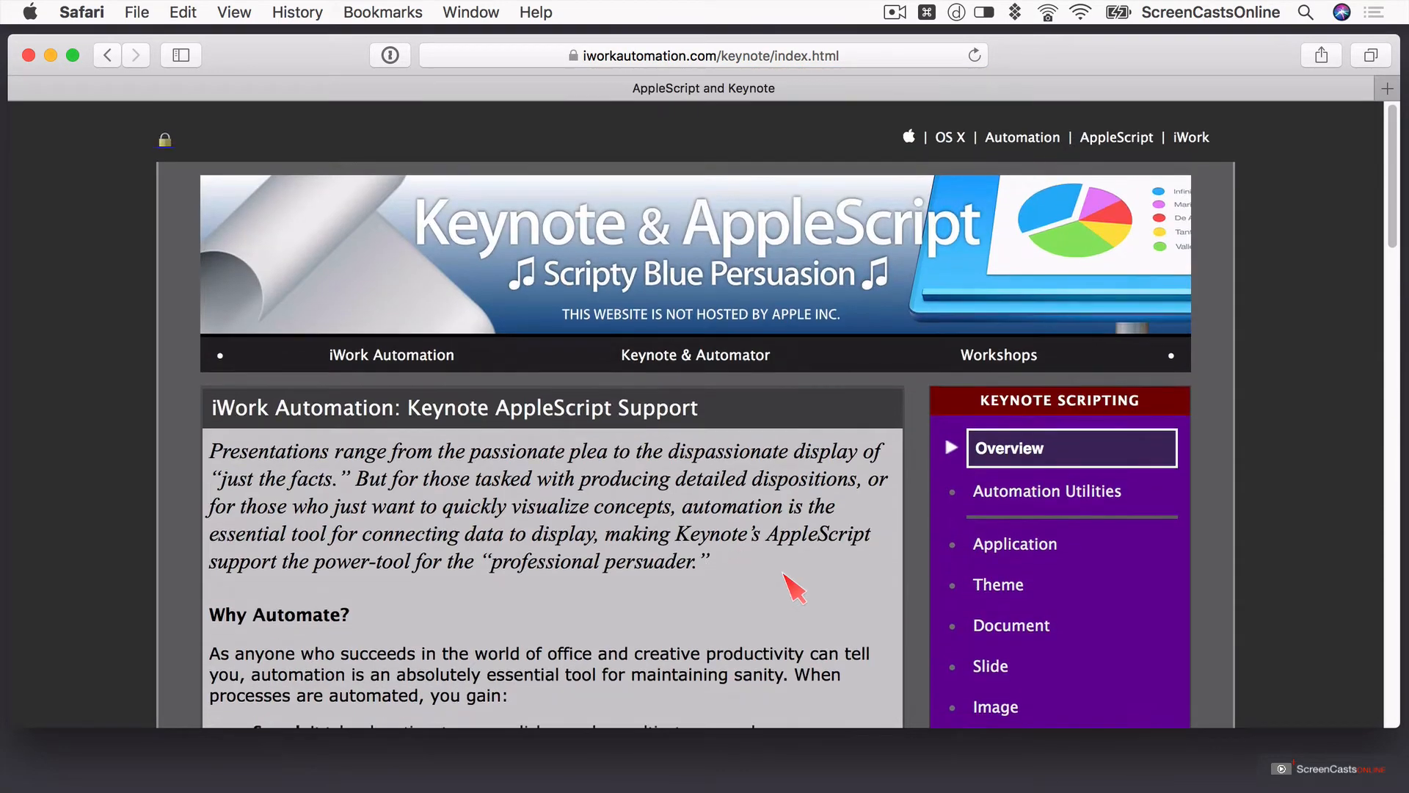
- Open the Keynote scripting Application page and skim its class reference
{"action": "left_click", "coordinate": [1023, 556]}
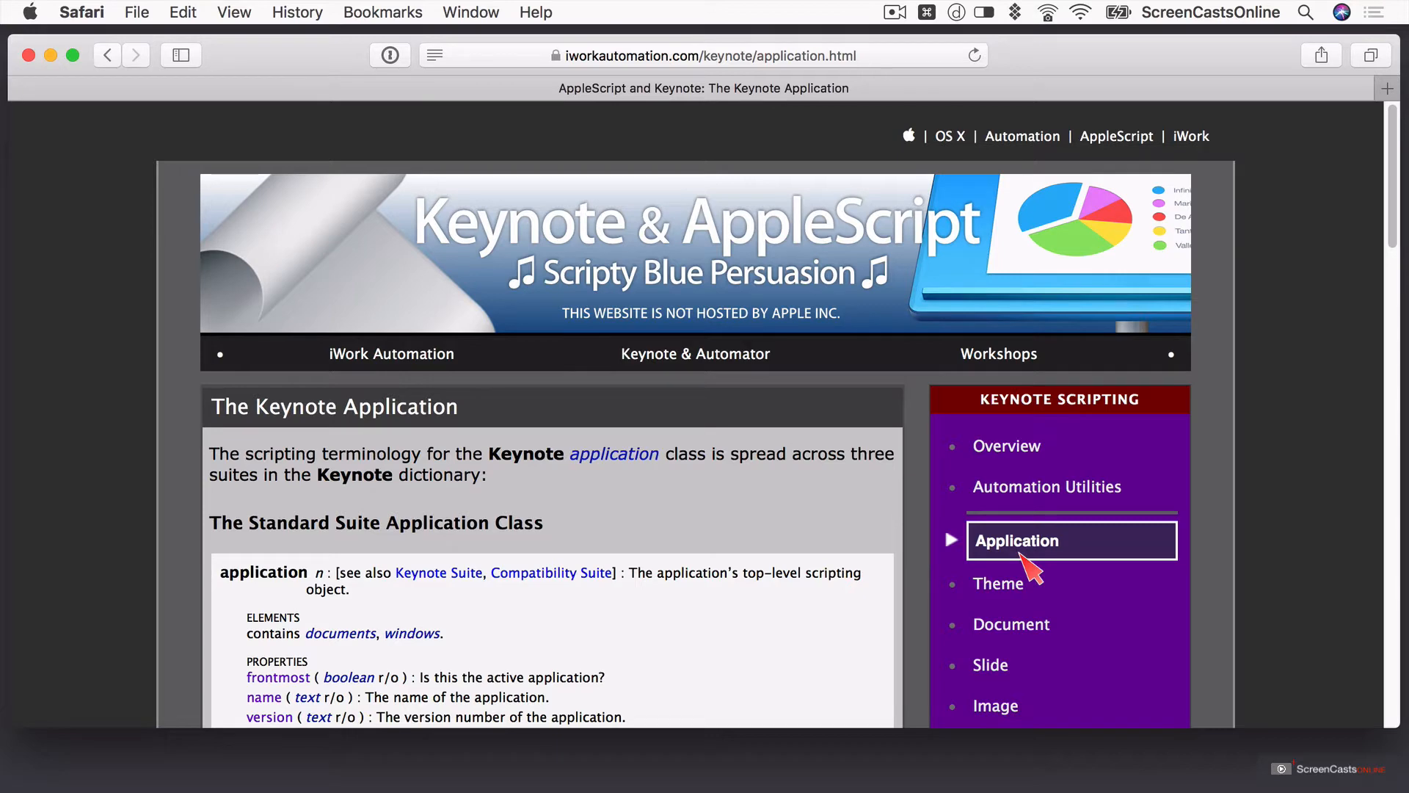
{"action": "scroll", "coordinate": [646, 651], "scroll_direction": "down", "scroll_amount": 5}
{"action": "scroll", "coordinate": [642, 647], "scroll_direction": "up", "scroll_amount": 5}
- View the Keynote scripting Theme page and read through the properties on the Document page
{"action": "left_click", "coordinate": [1017, 584]}
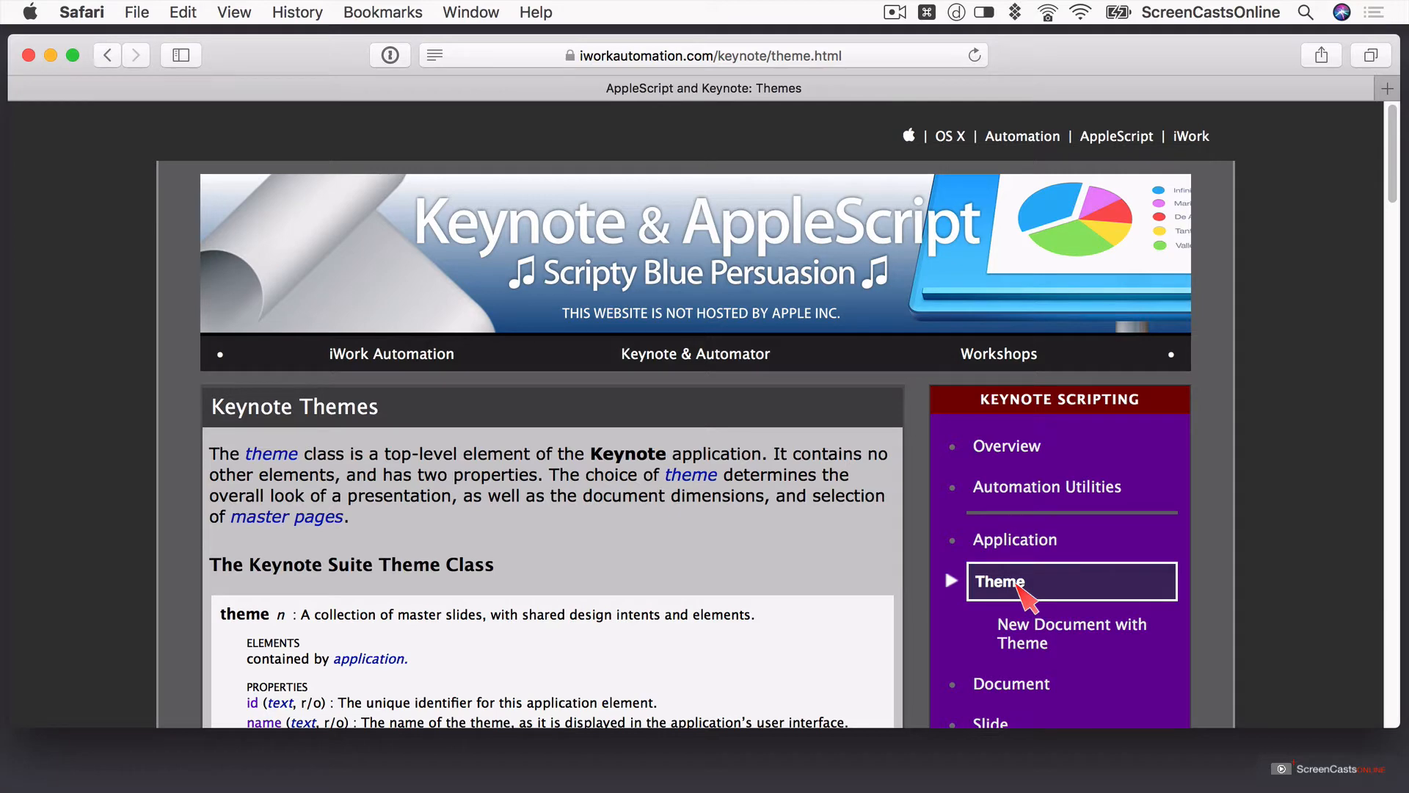
{"action": "left_click", "coordinate": [1013, 683]}
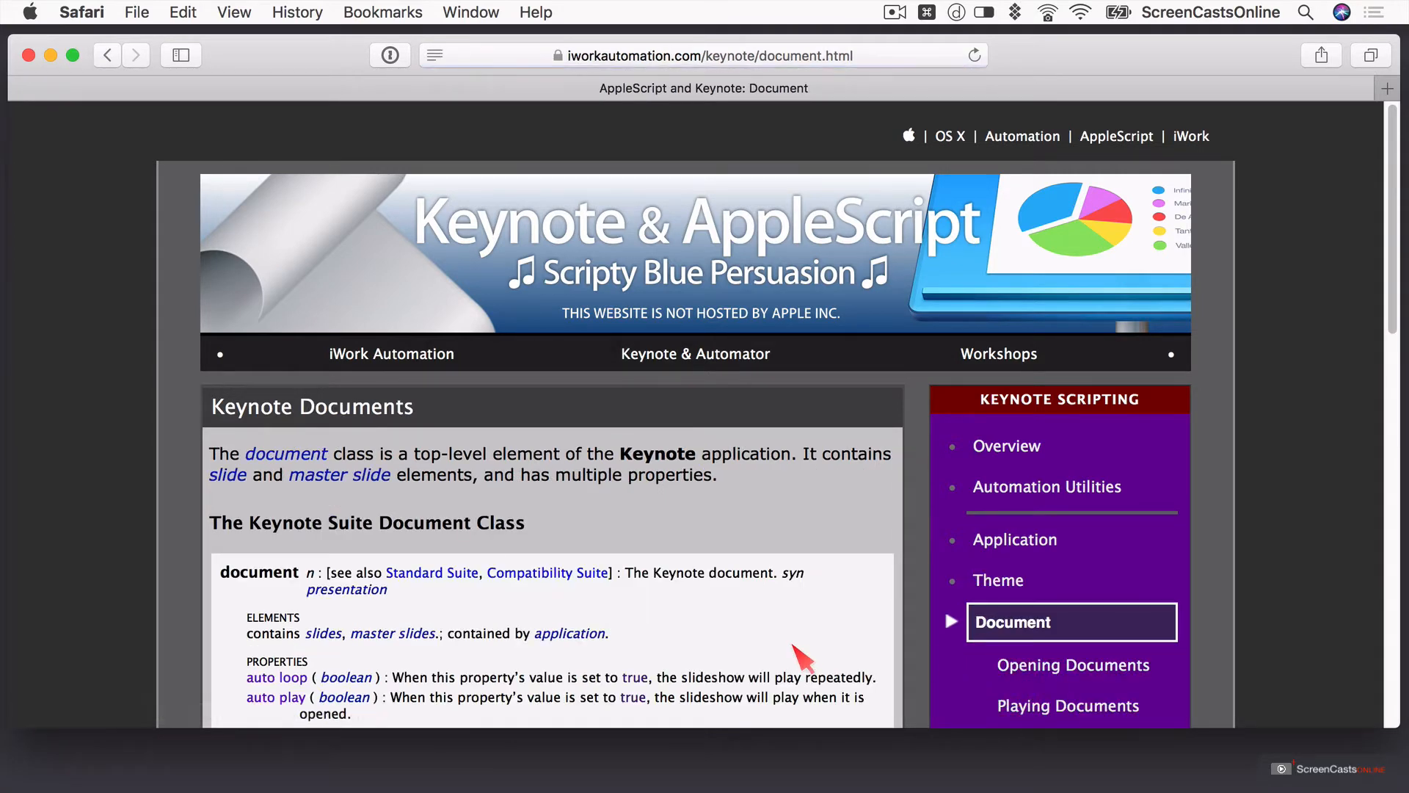
{"action": "scroll", "coordinate": [793, 646], "scroll_direction": "down", "scroll_amount": 10}
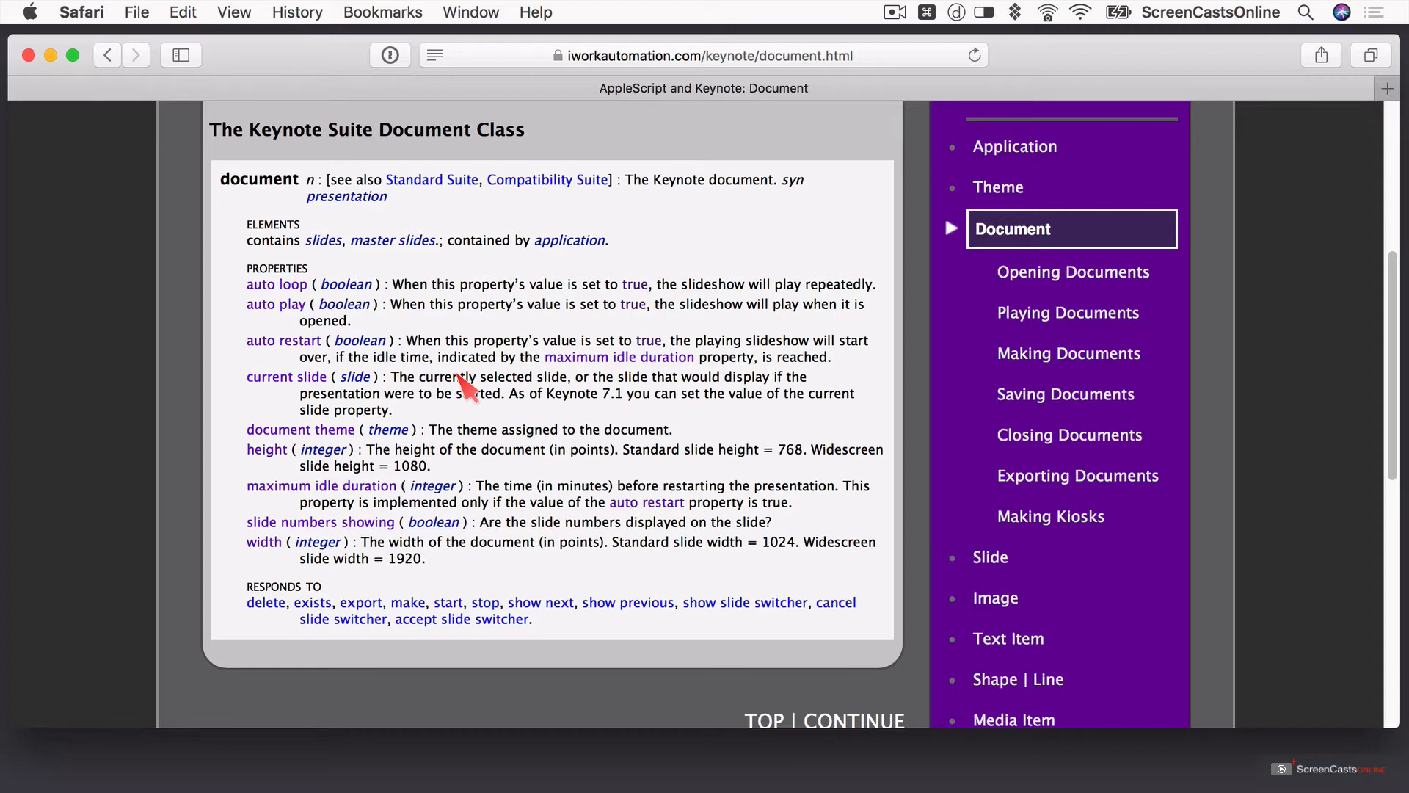
{"action": "scroll", "coordinate": [458, 376], "scroll_direction": "up", "scroll_amount": 10}
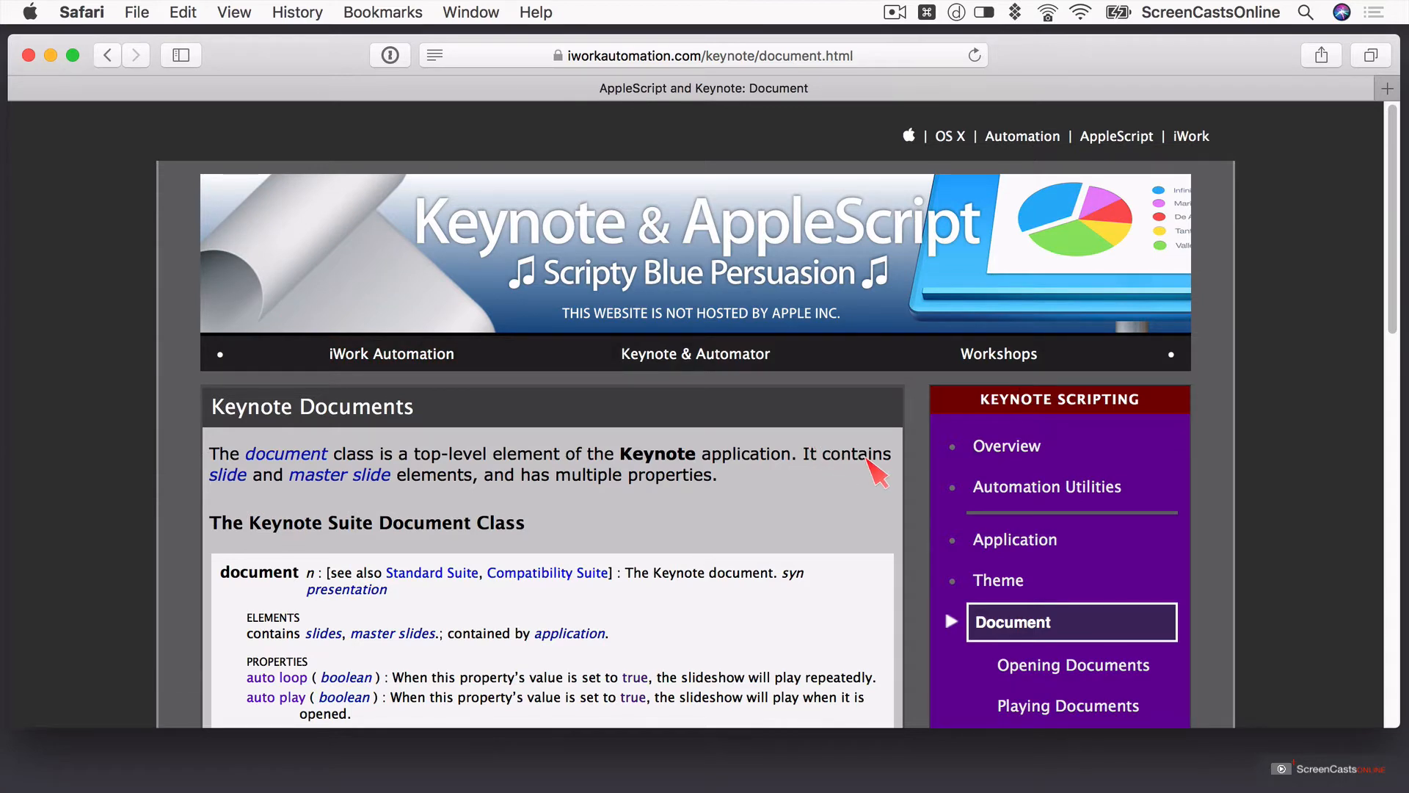
- Return to the iWork Automation home page and open the Template page of the Pages scripting section
{"action": "left_click", "coordinate": [412, 361]}
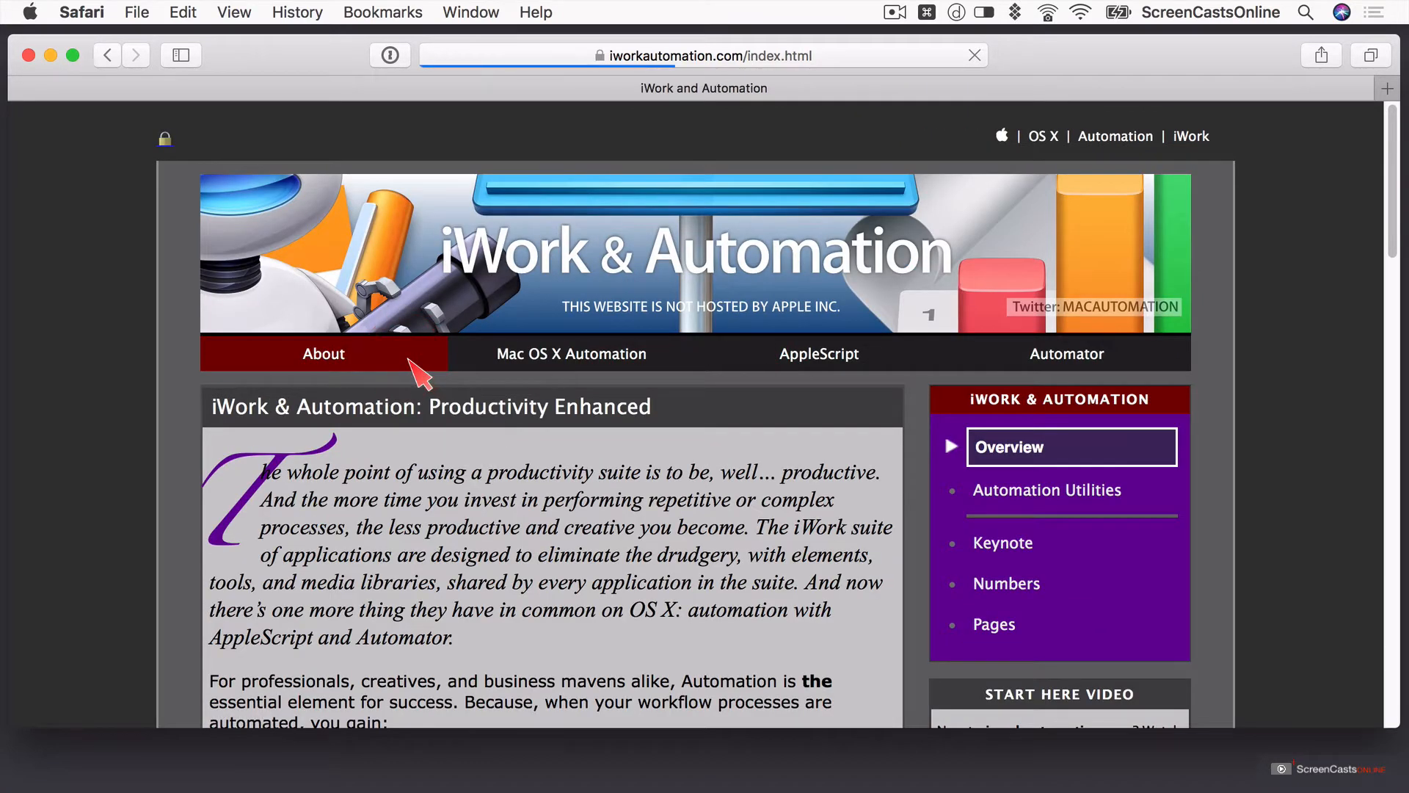
{"action": "left_click", "coordinate": [992, 628]}
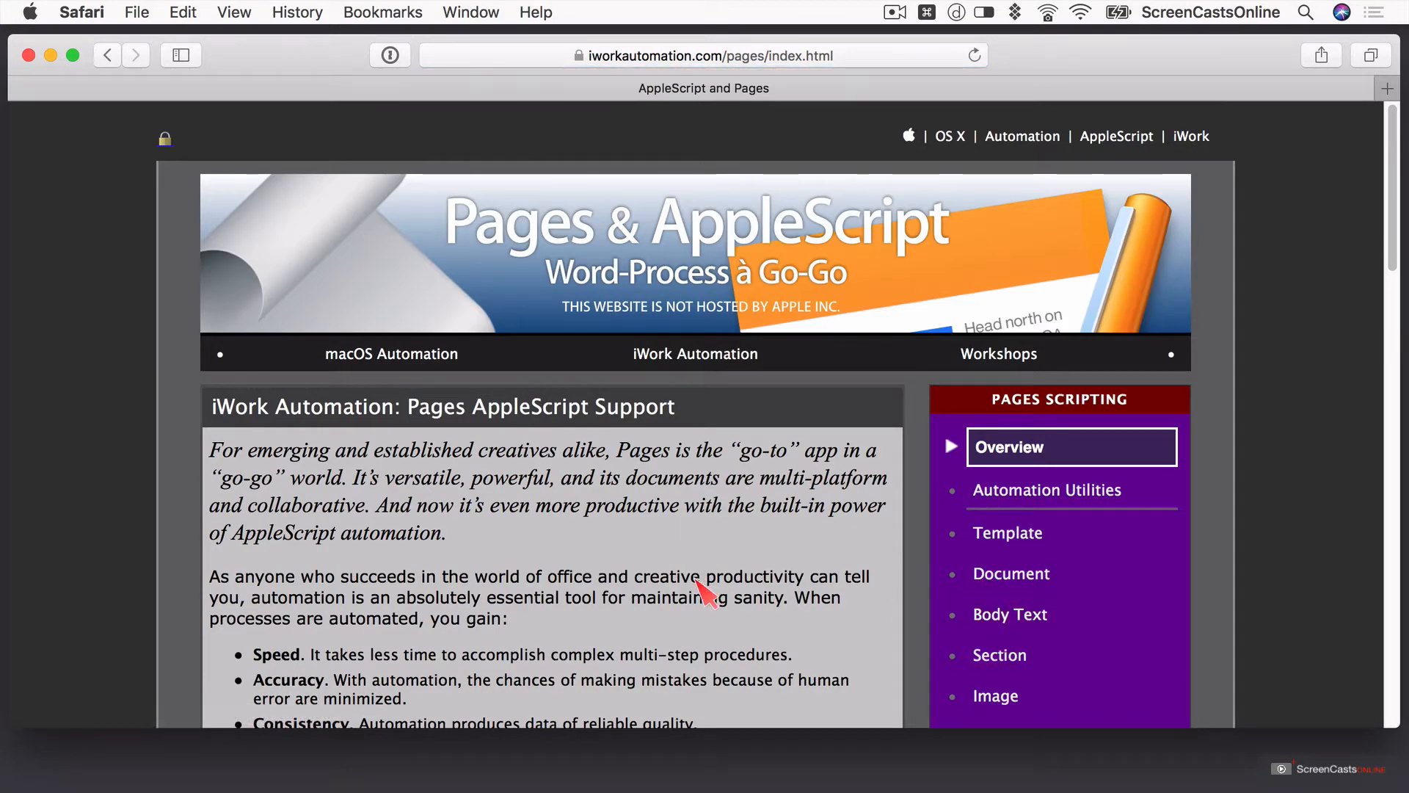
{"action": "left_click", "coordinate": [1004, 534]}
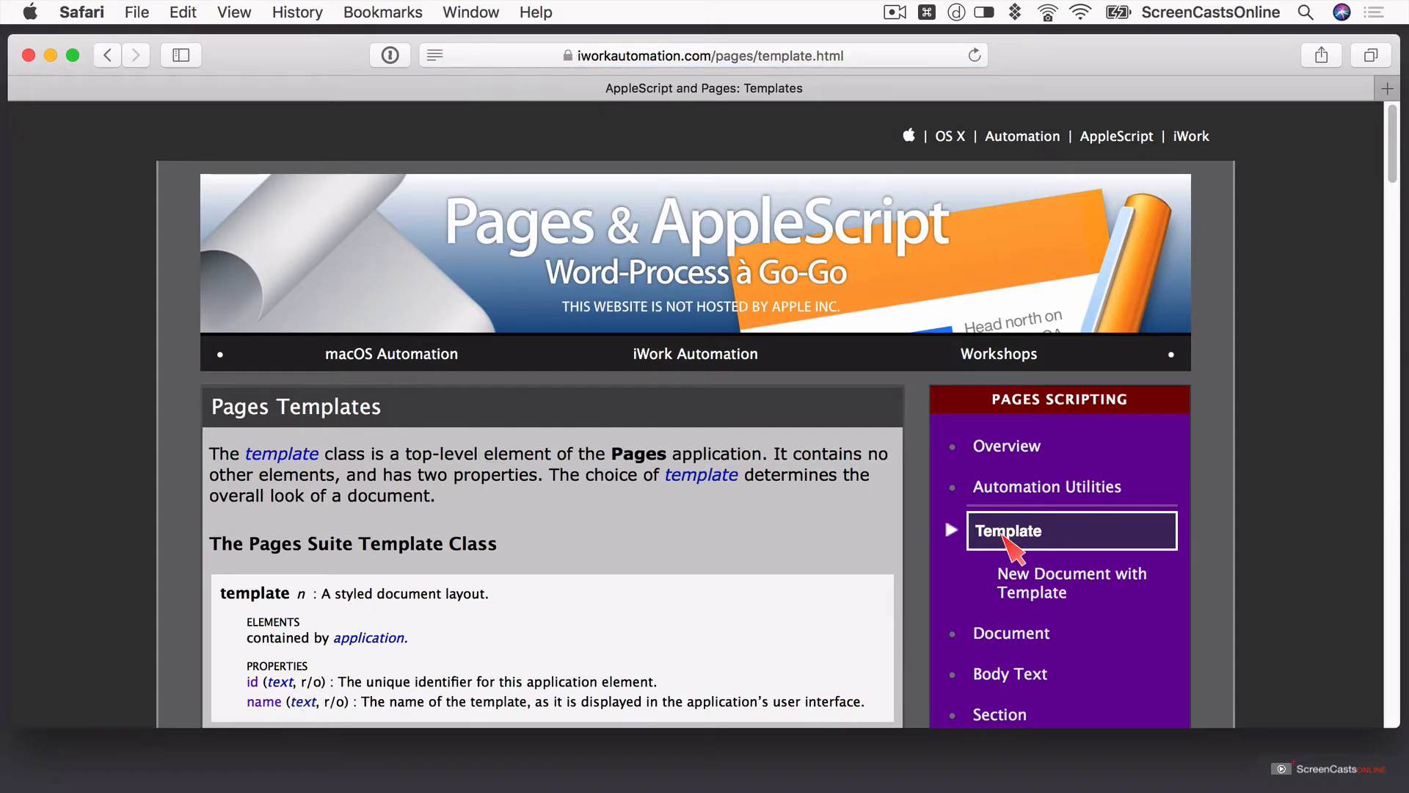
- Open the Pages scripting Document page and look over its content and the remaining topics
{"action": "left_click", "coordinate": [1007, 637]}
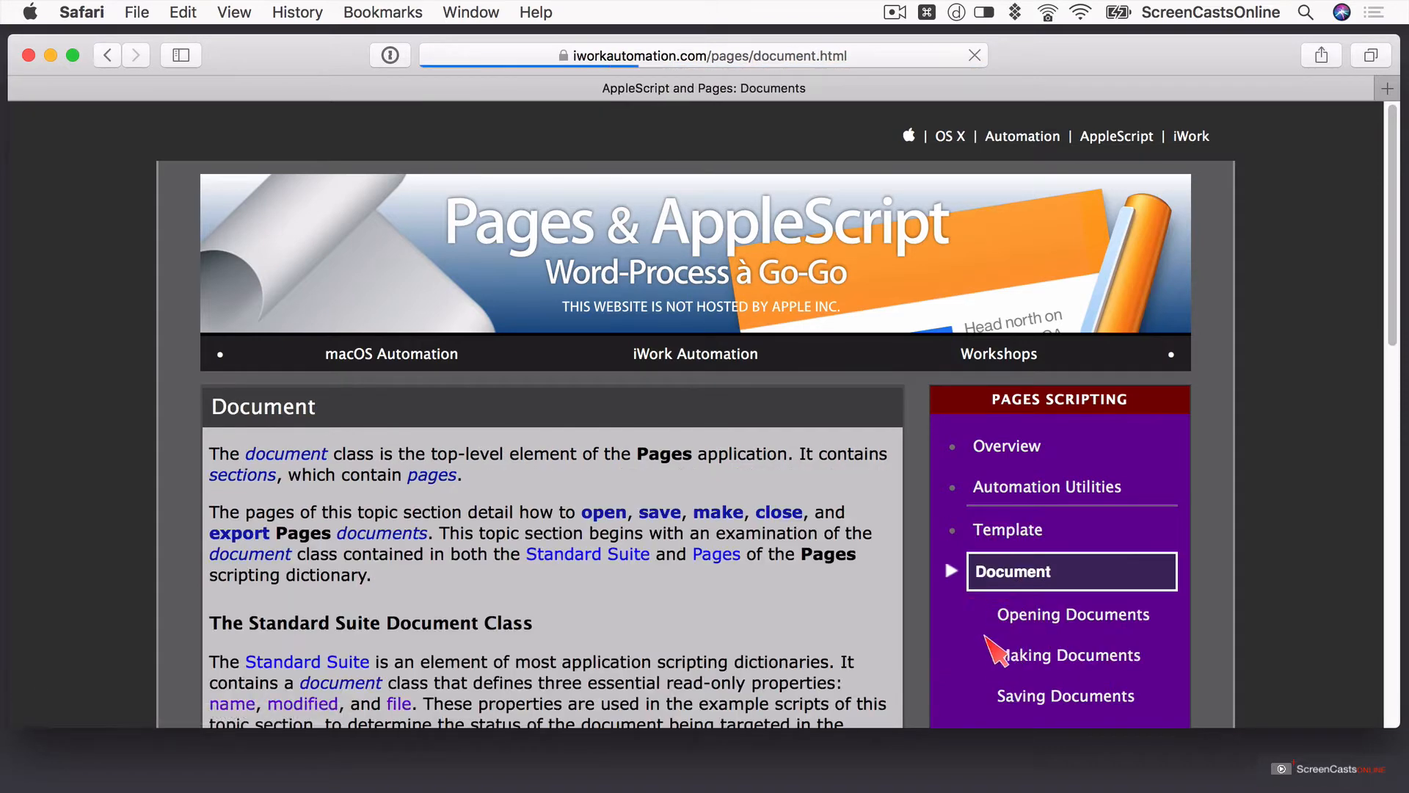
{"action": "scroll", "coordinate": [987, 643], "scroll_direction": "down", "scroll_amount": 3}
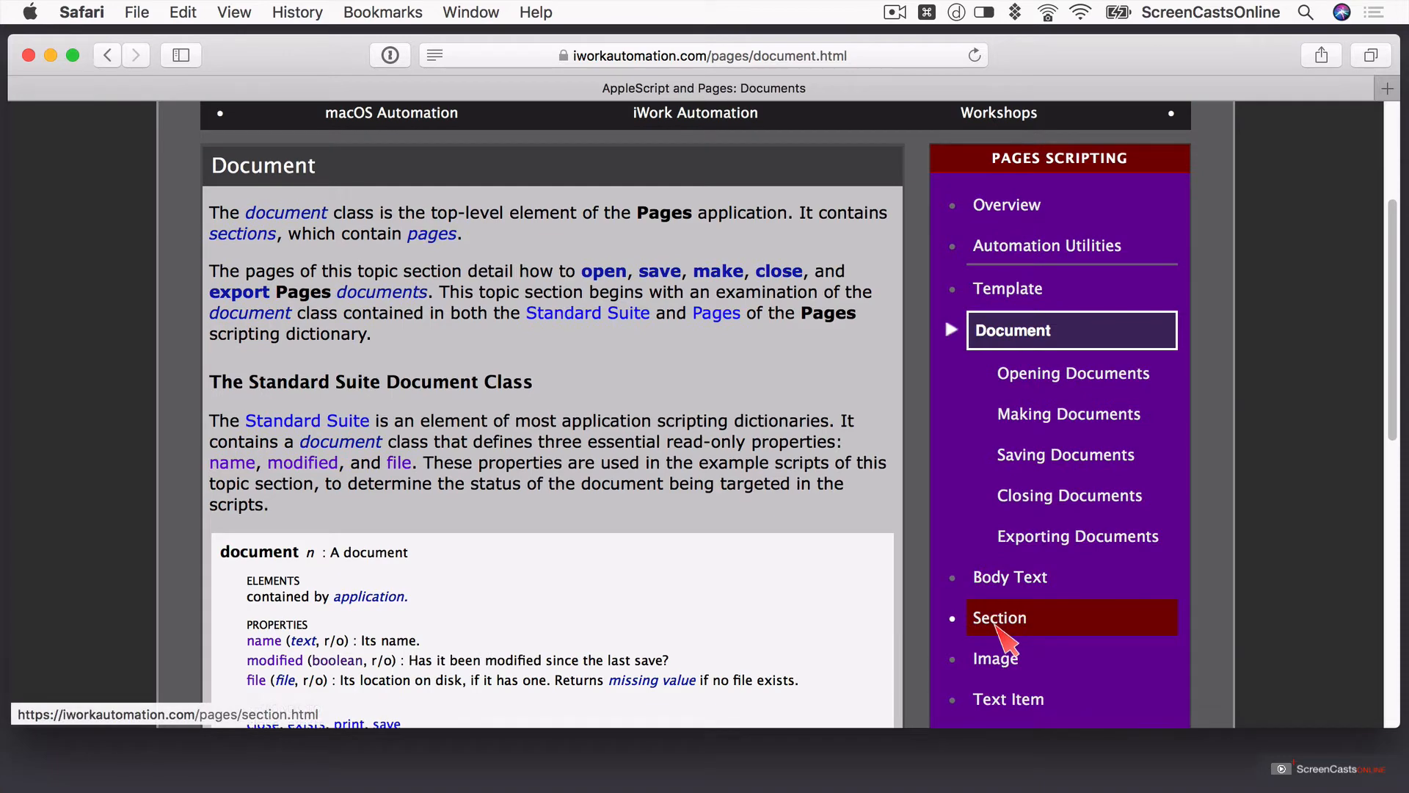
{"action": "scroll", "coordinate": [1004, 659], "scroll_direction": "down", "scroll_amount": 3}
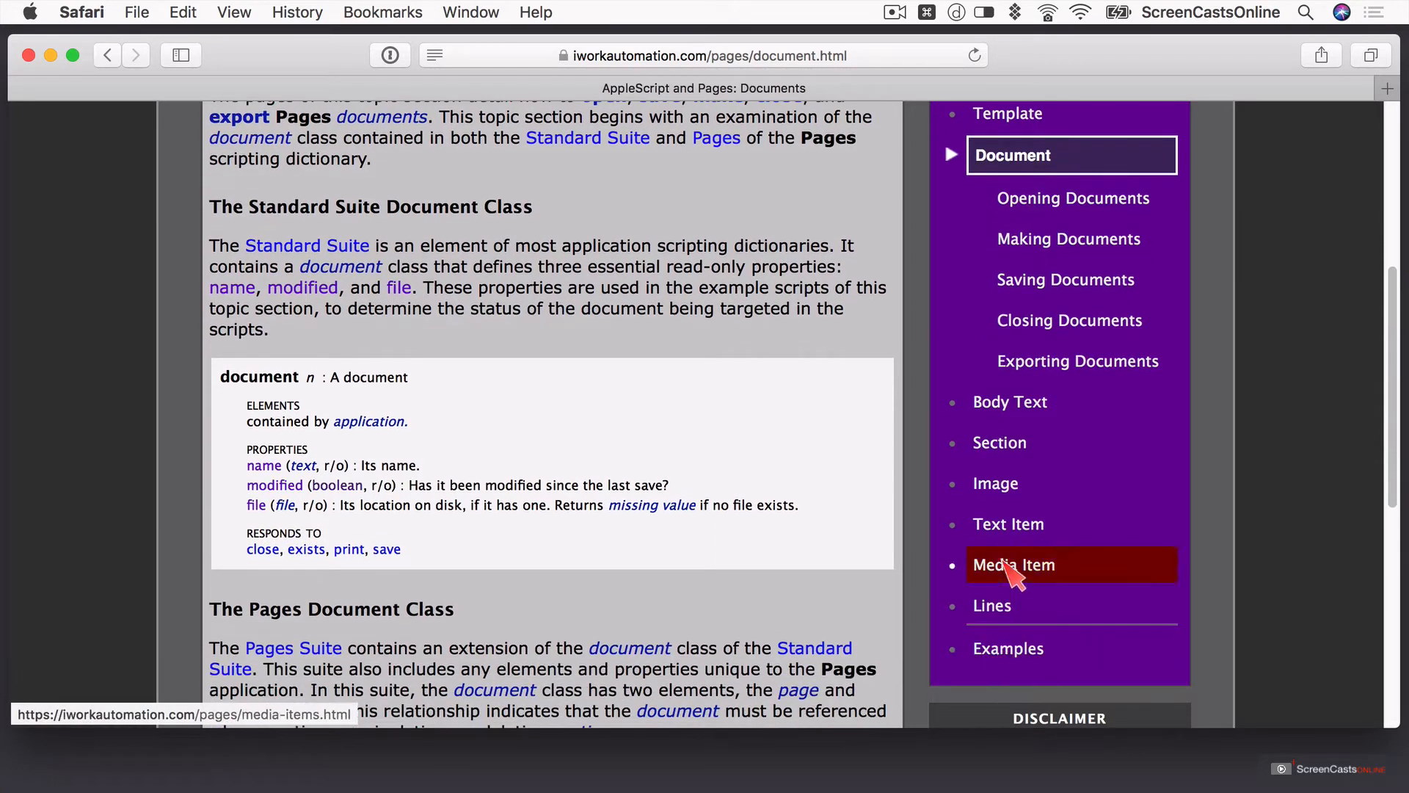
- Open the Pages scripting Text Item page and read through its class properties and example scripts
{"action": "left_click", "coordinate": [1015, 547]}
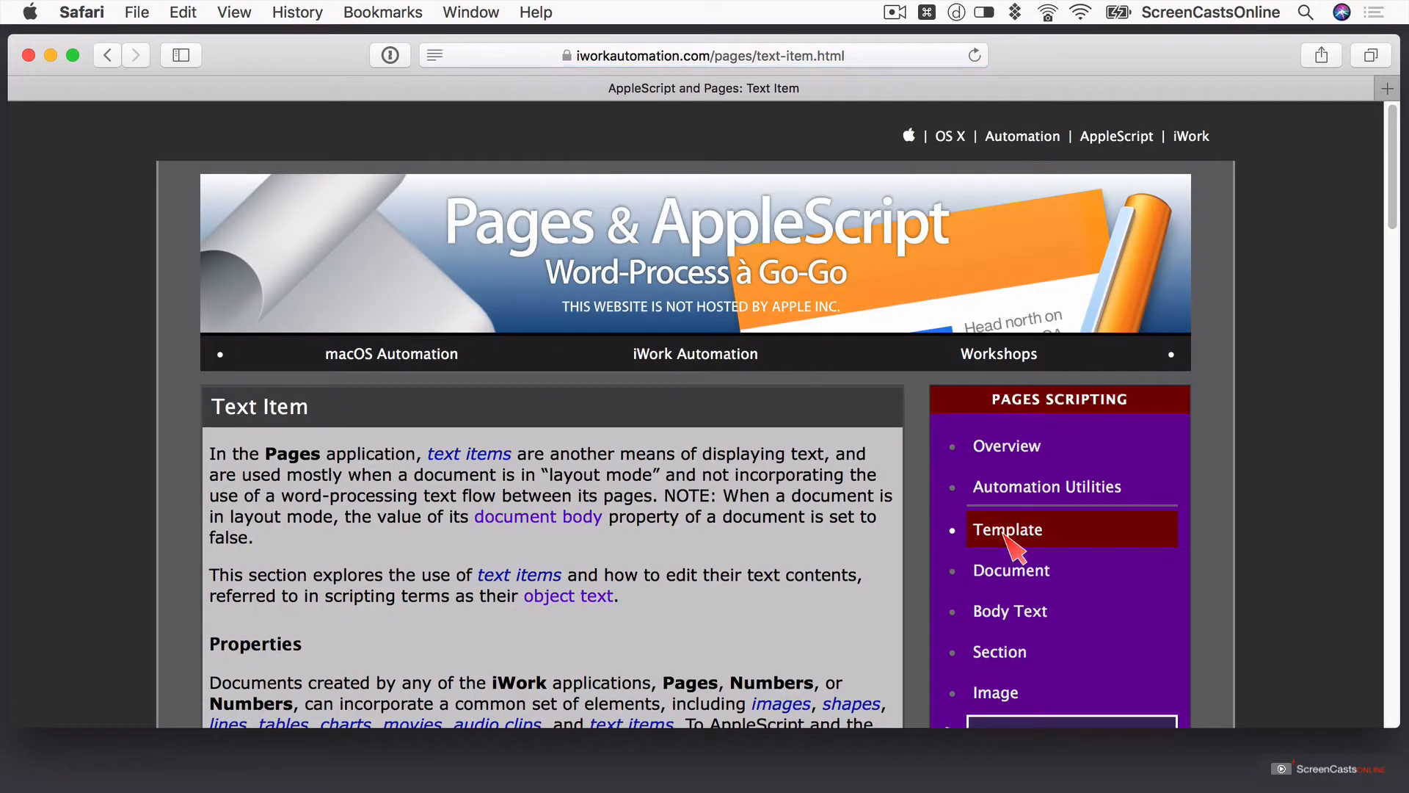
{"action": "scroll", "coordinate": [1016, 554], "scroll_direction": "down", "scroll_amount": 4}
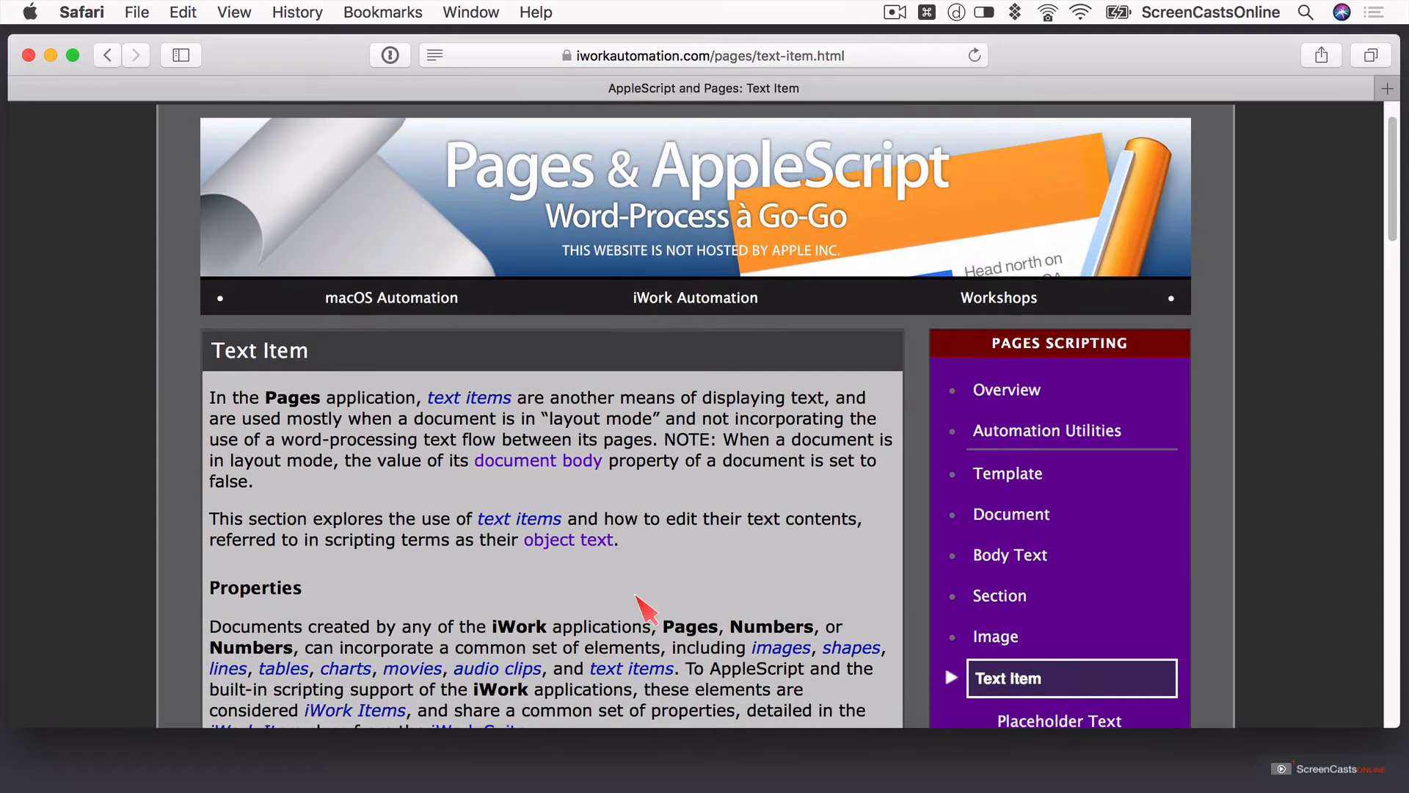
{"action": "scroll", "coordinate": [643, 607], "scroll_direction": "down", "scroll_amount": 3}
{"action": "scroll", "coordinate": [646, 609], "scroll_direction": "down", "scroll_amount": 20}
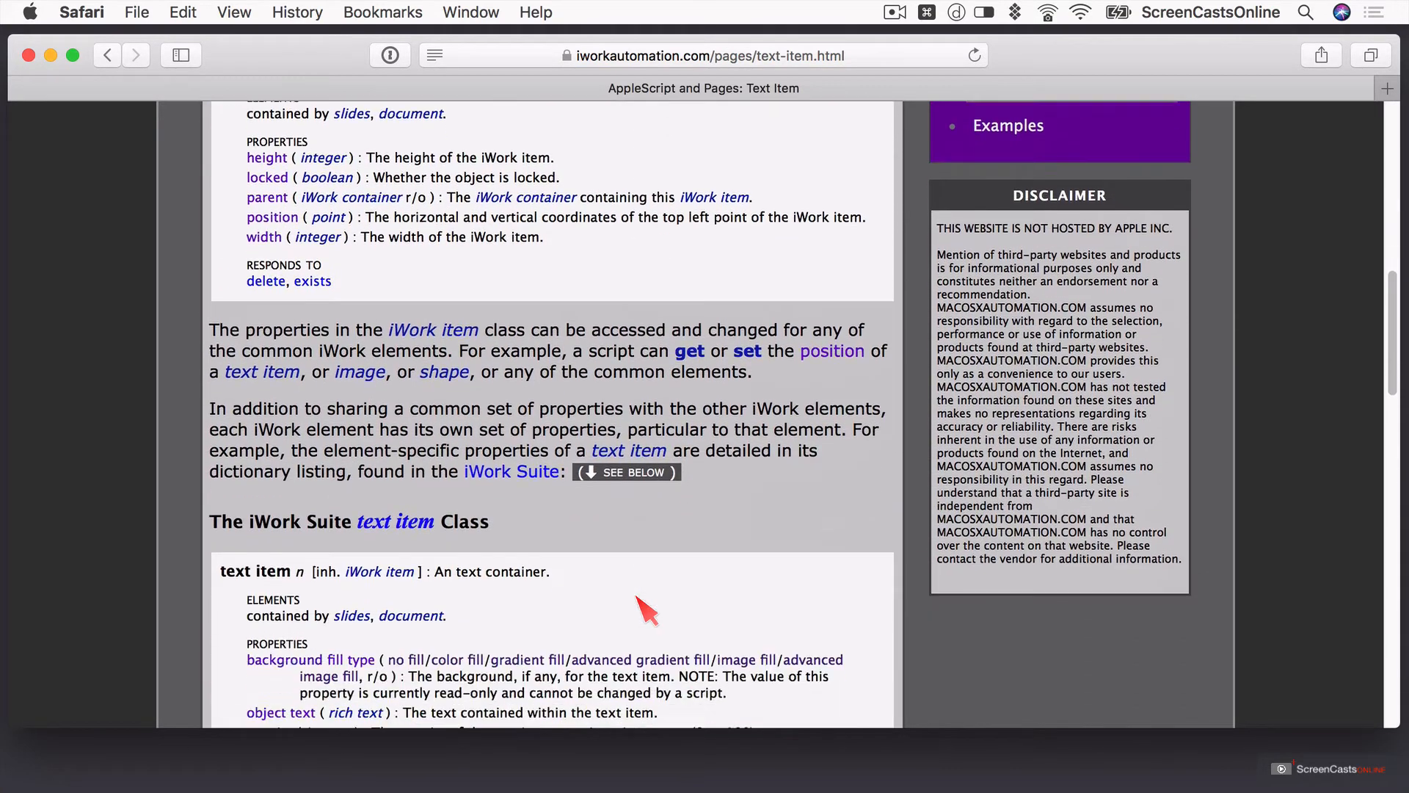
{"action": "scroll", "coordinate": [645, 610], "scroll_direction": "down", "scroll_amount": 5}
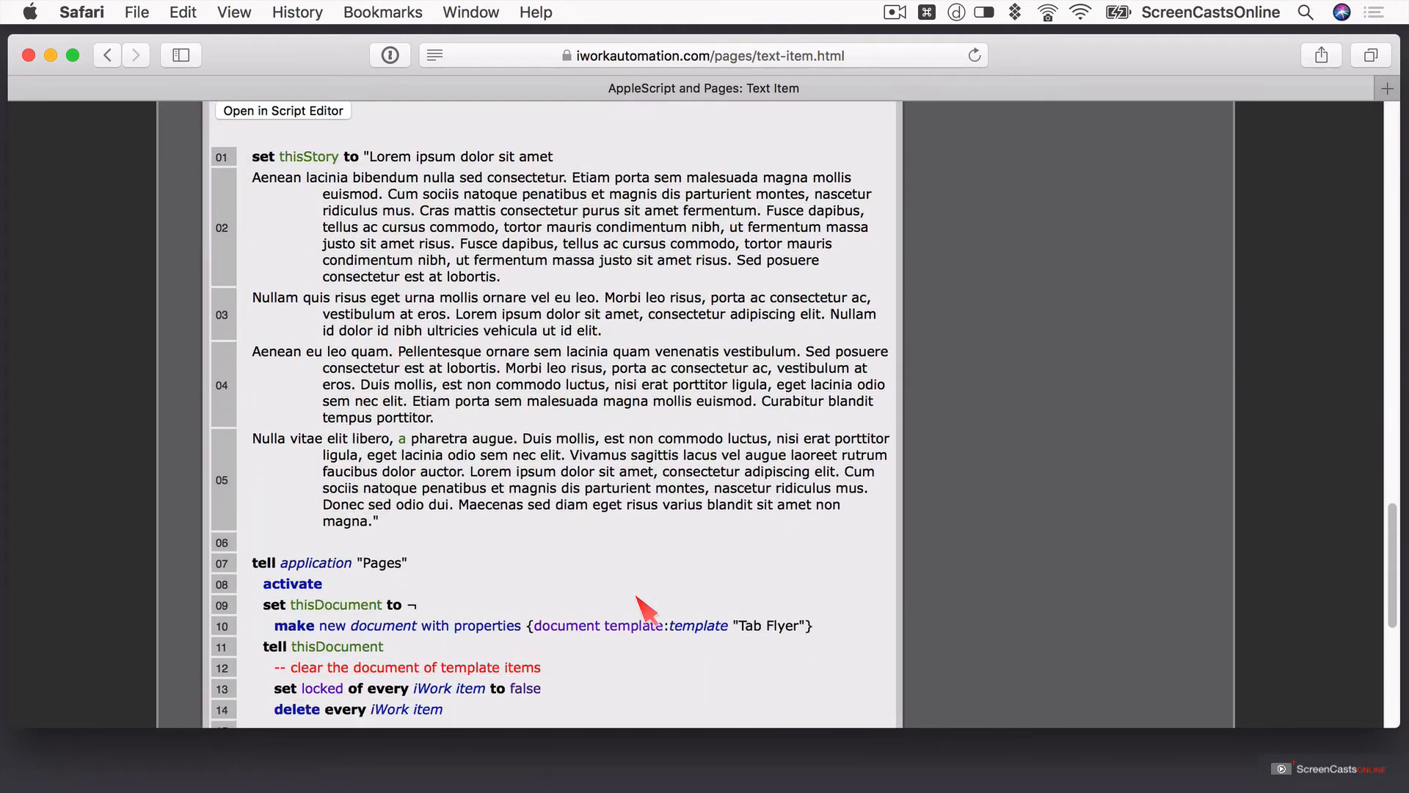
{"action": "scroll", "coordinate": [646, 609], "scroll_direction": "up", "scroll_amount": 15}
{"action": "scroll", "coordinate": [646, 609], "scroll_direction": "up", "scroll_amount": 2}
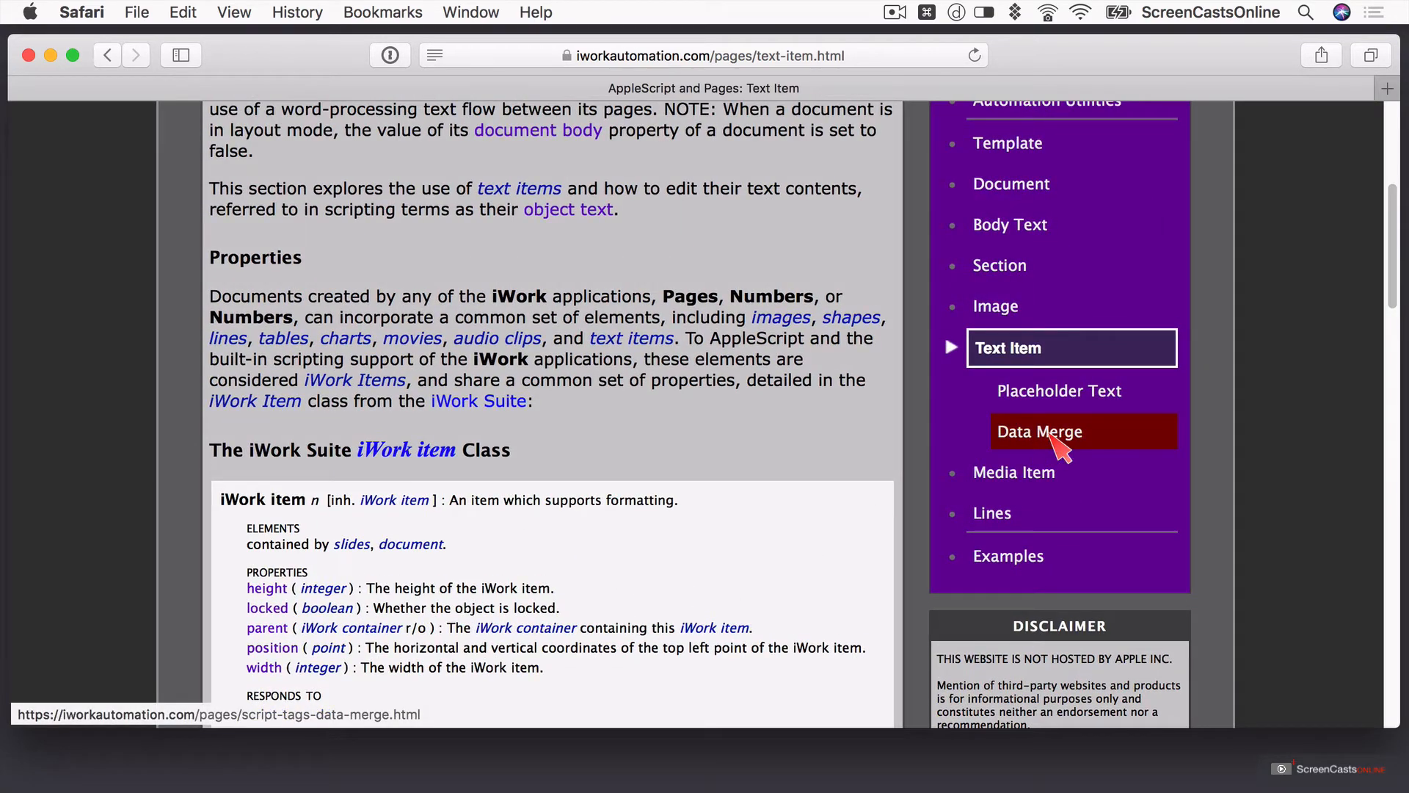
- Open the Data Merge page under Text Item and read down to the Preparation for Merging Data section
{"action": "left_click", "coordinate": [1074, 436]}
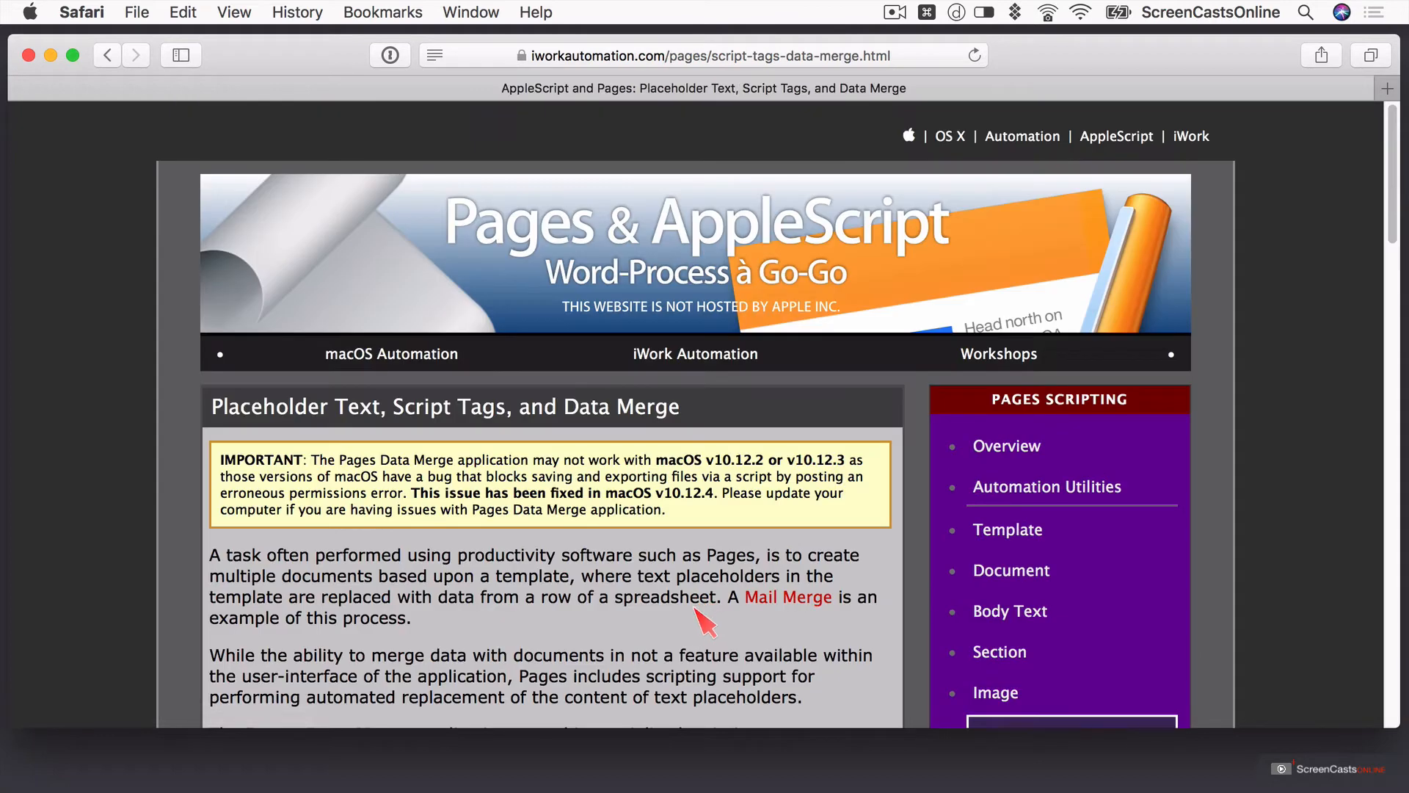
{"action": "scroll", "coordinate": [704, 622], "scroll_direction": "down", "scroll_amount": 15}
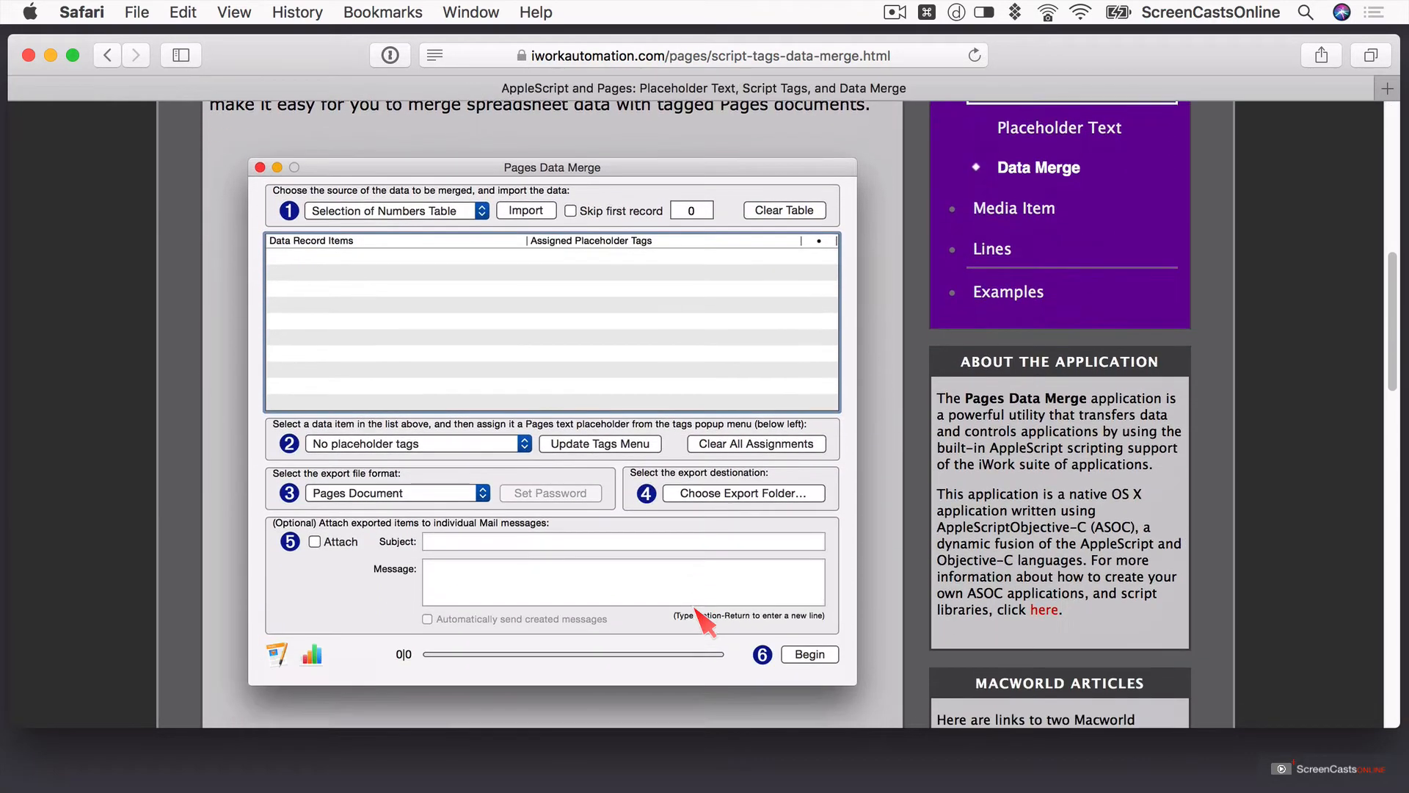
{"action": "scroll", "coordinate": [696, 608], "scroll_direction": "down", "scroll_amount": 5}
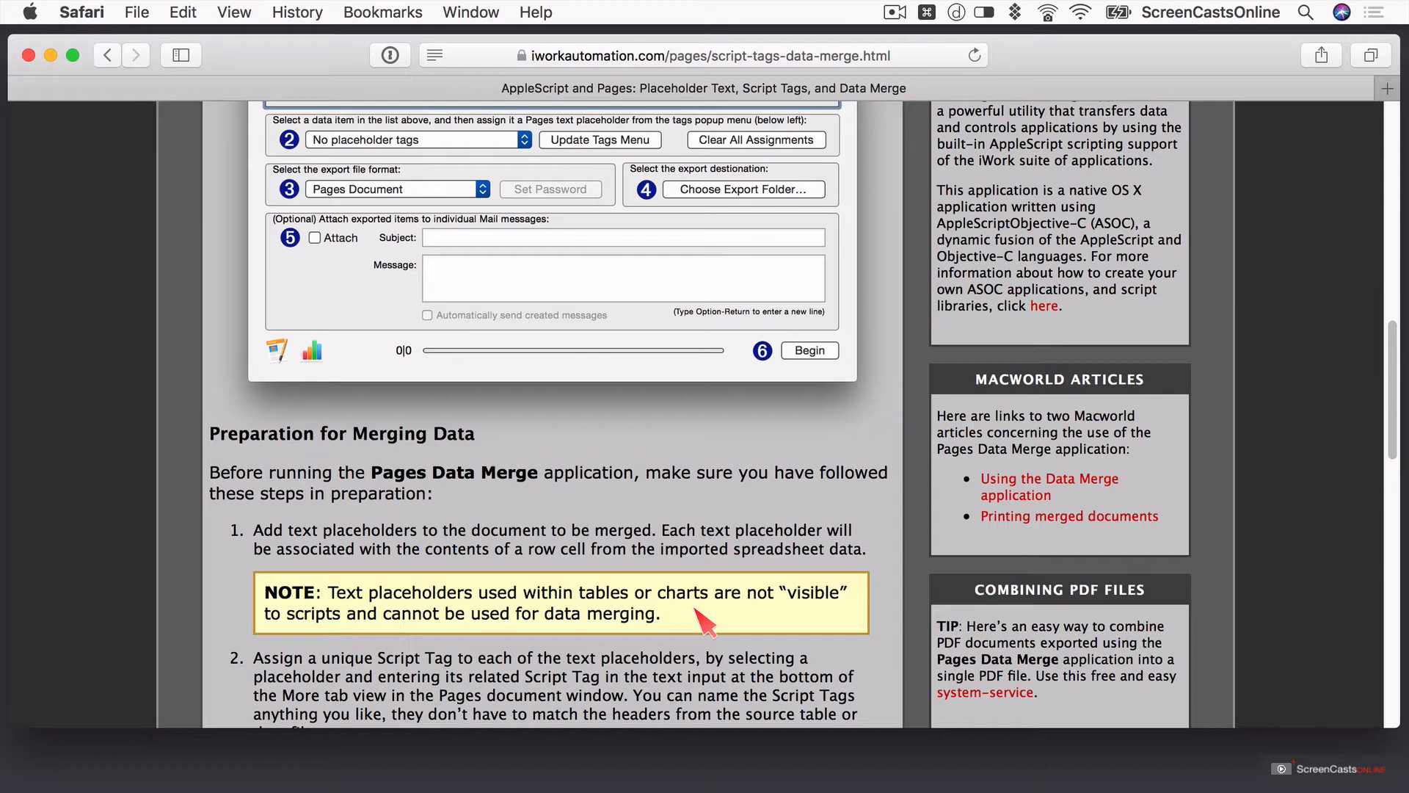
- Download the Pages Data Merge application archive from the Data Merge page and reveal the PagesDataMergeApp folder in Finder
{"action": "scroll", "coordinate": [703, 622], "scroll_direction": "down", "scroll_amount": 20}
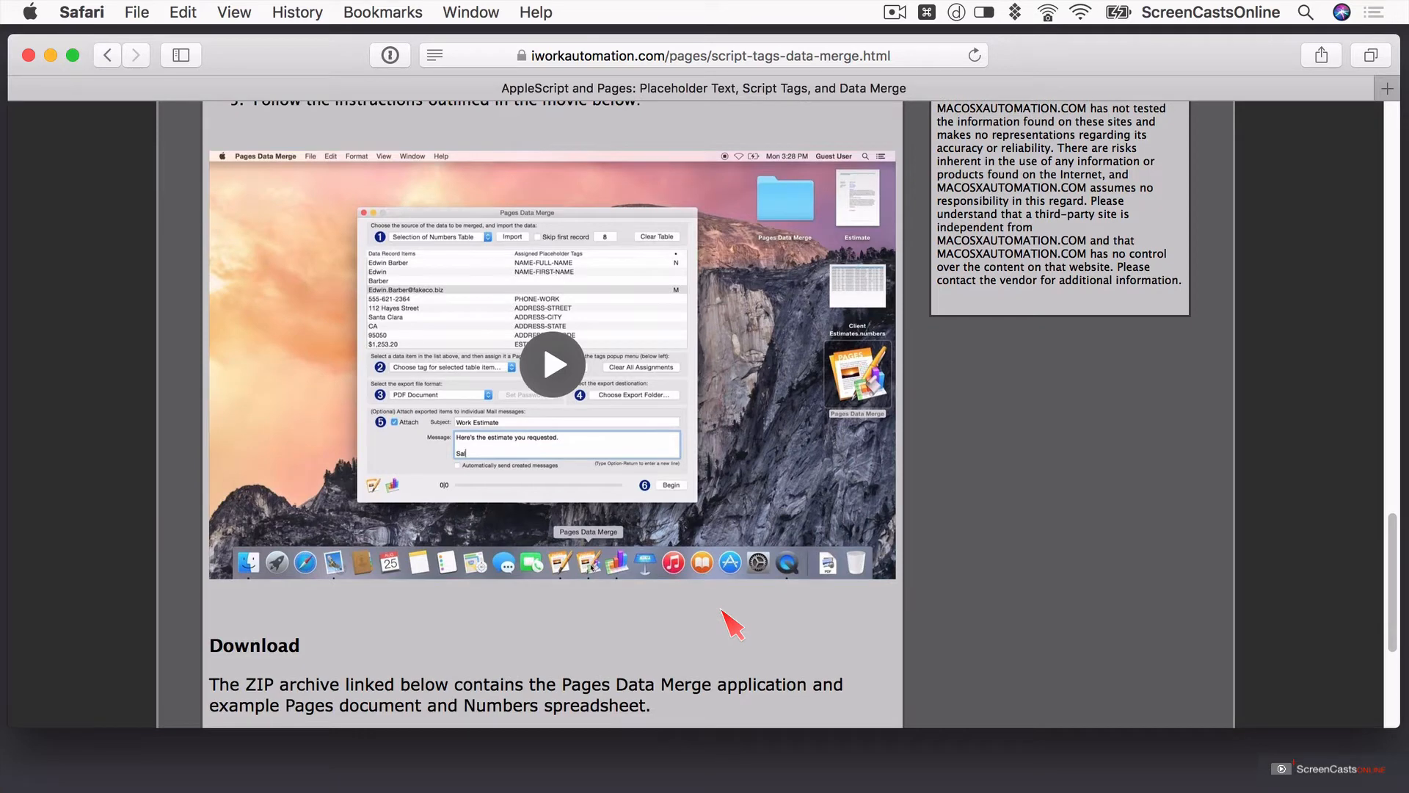
{"action": "scroll", "coordinate": [696, 609], "scroll_direction": "down", "scroll_amount": 5}
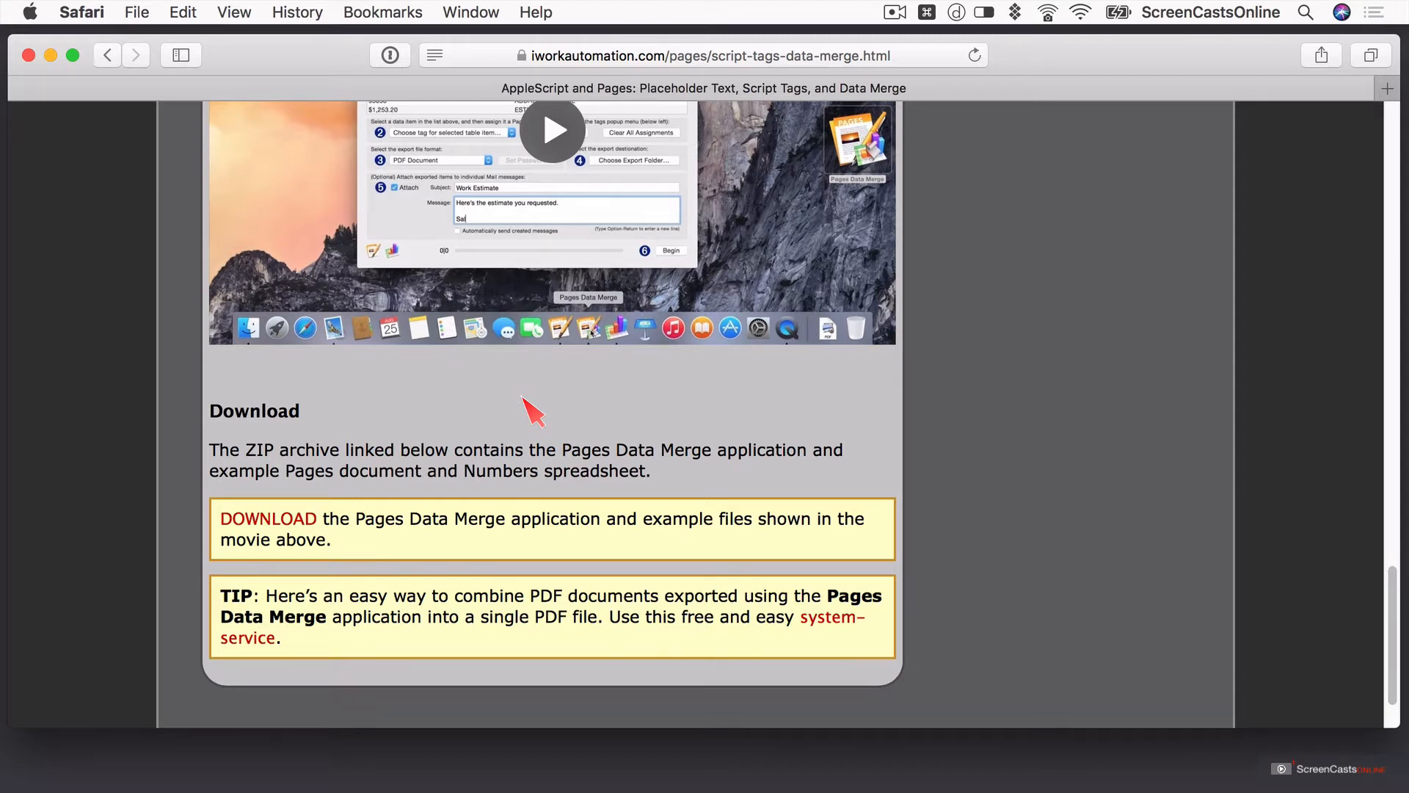
{"action": "left_click", "coordinate": [275, 517]}
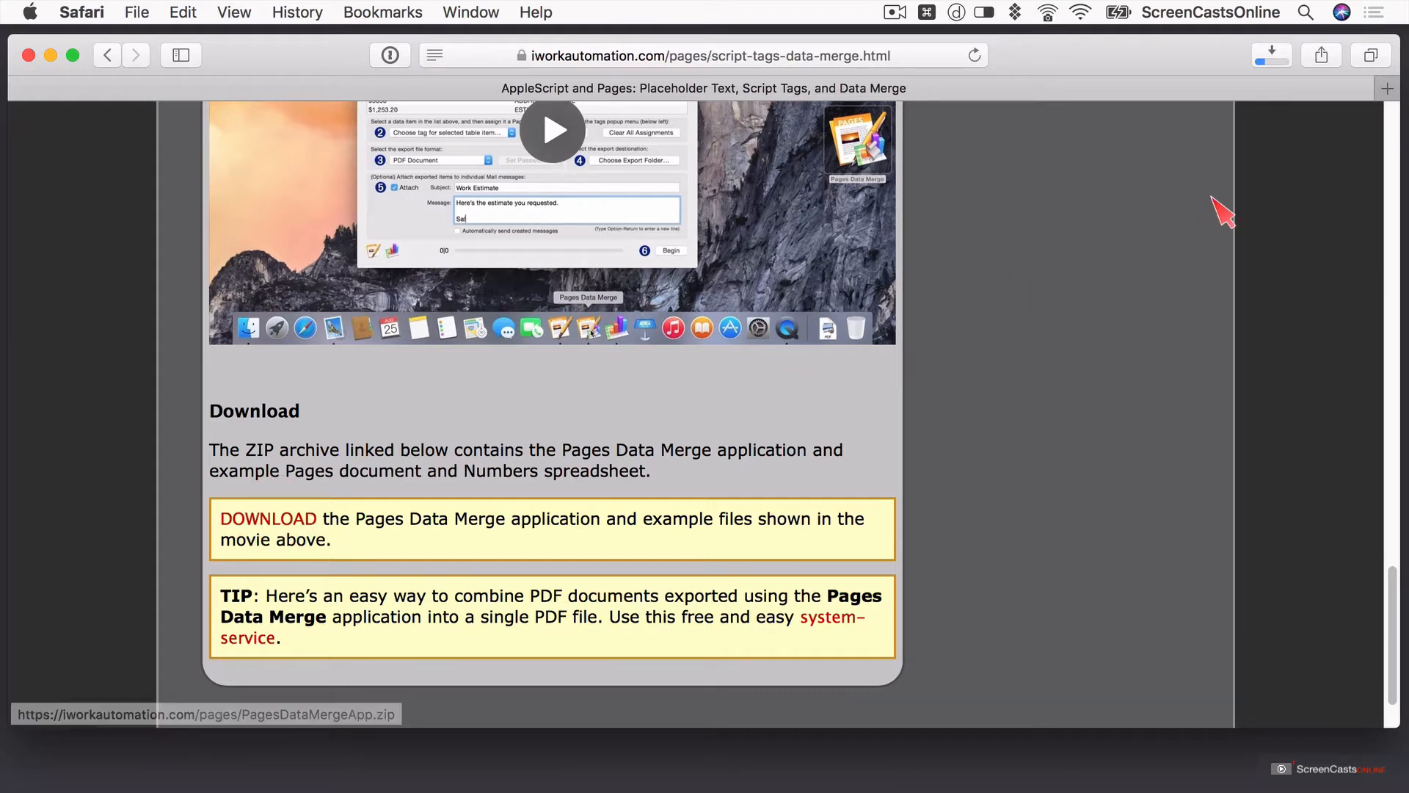
{"action": "left_click", "coordinate": [1274, 64]}
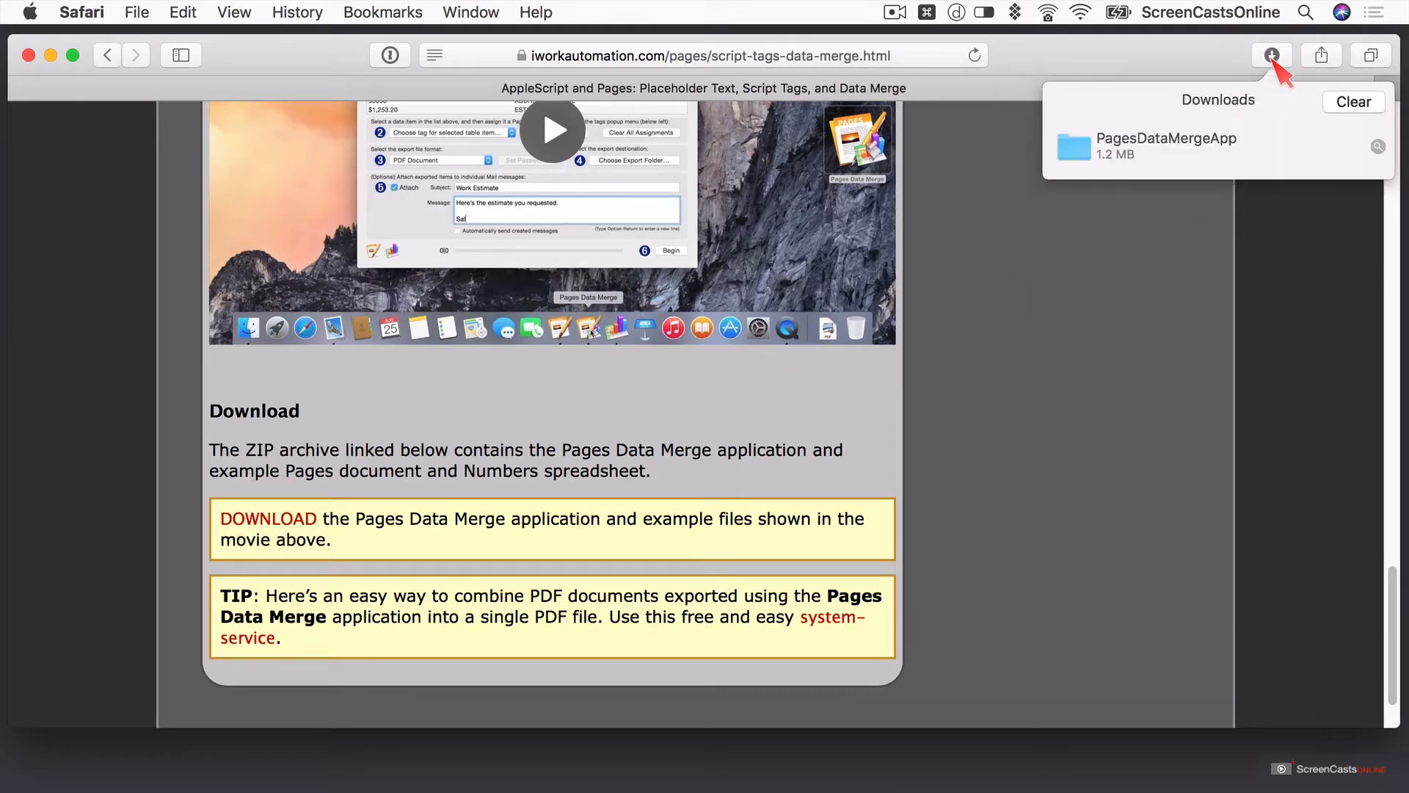
{"action": "left_click", "coordinate": [1378, 147]}
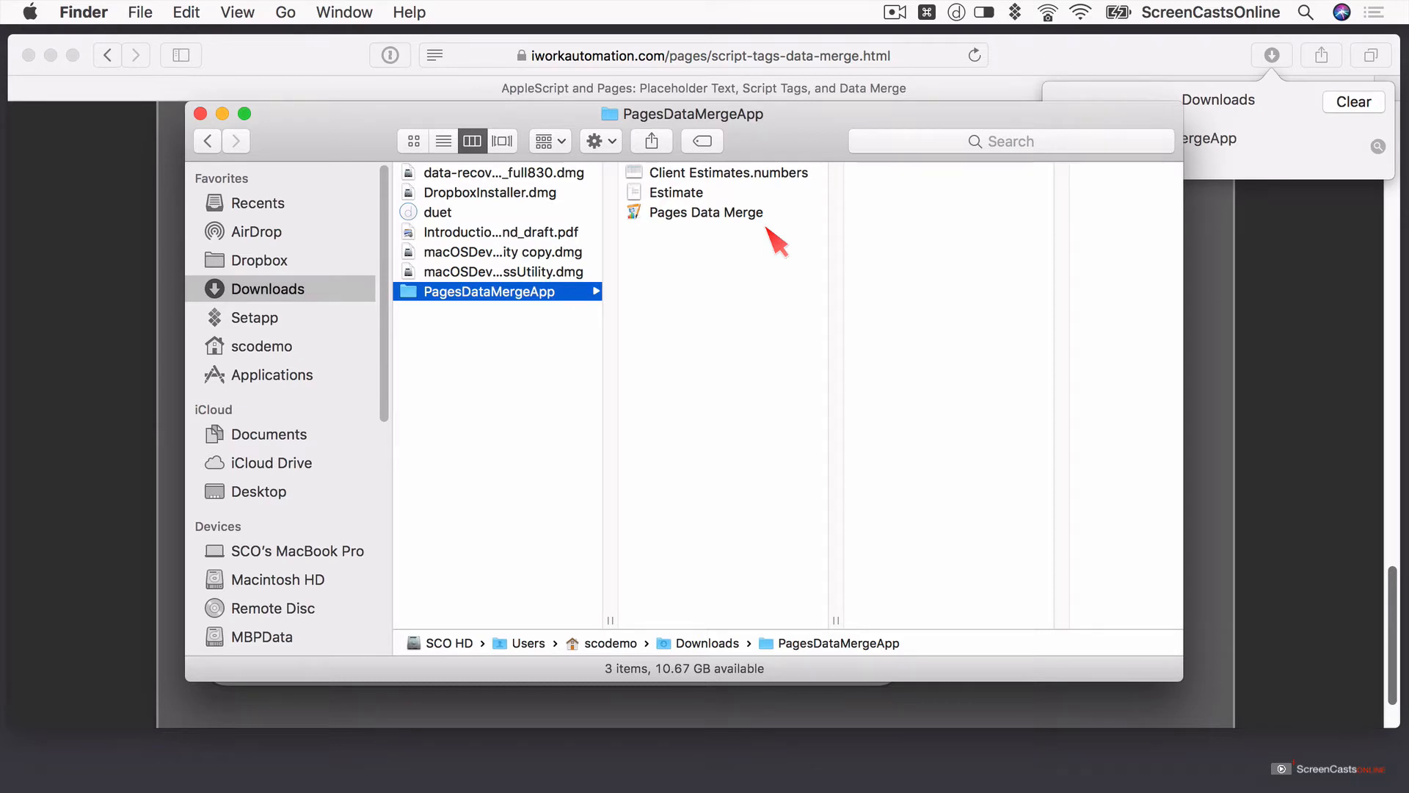
- Move the PagesDataMergeApp folder from Downloads to the Desktop and clear the Finder and browser windows away
{"action": "left_click", "coordinate": [412, 291]}
{"action": "left_click_drag", "start_coordinate": [412, 290], "coordinate": [273, 494]}
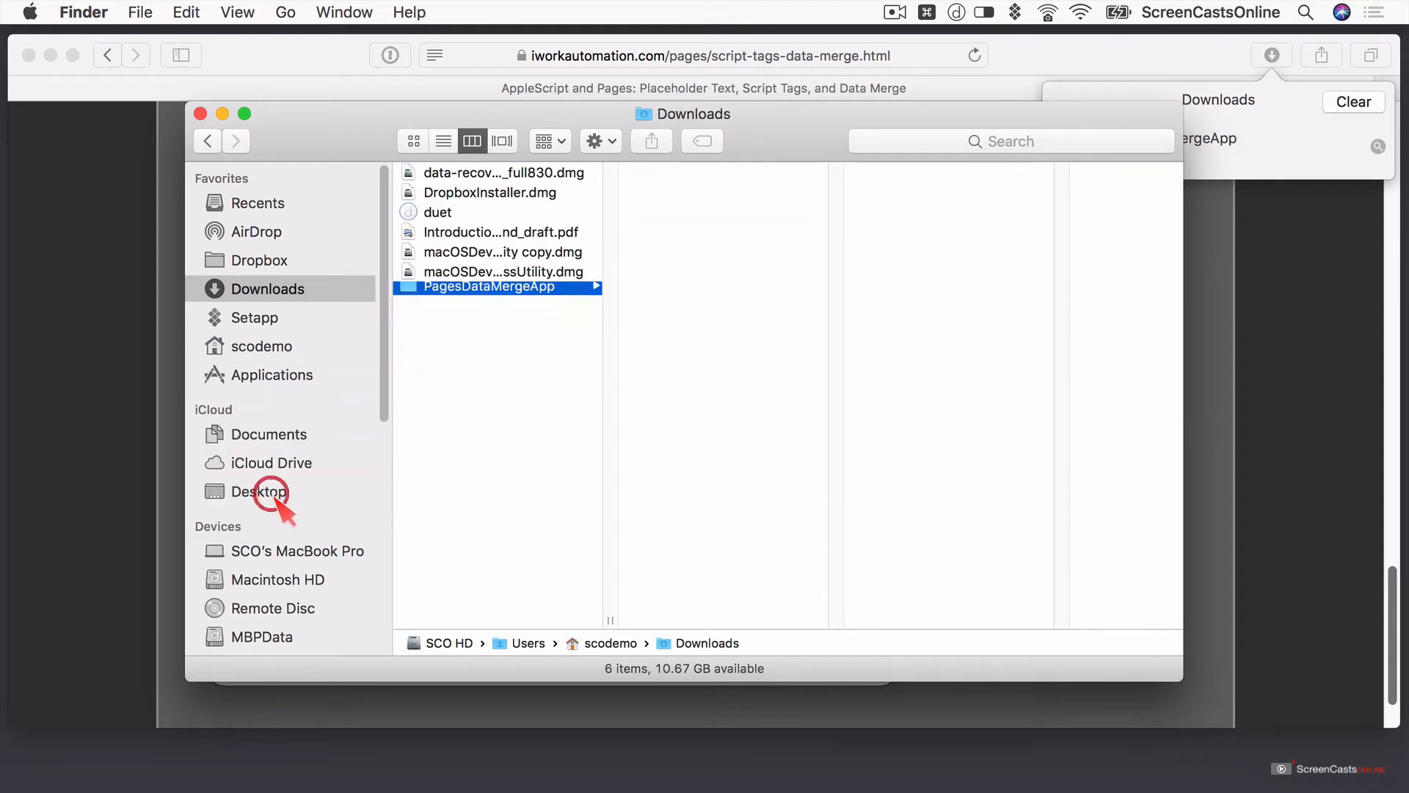
{"action": "left_click", "coordinate": [200, 114]}
{"action": "left_click", "coordinate": [50, 55]}
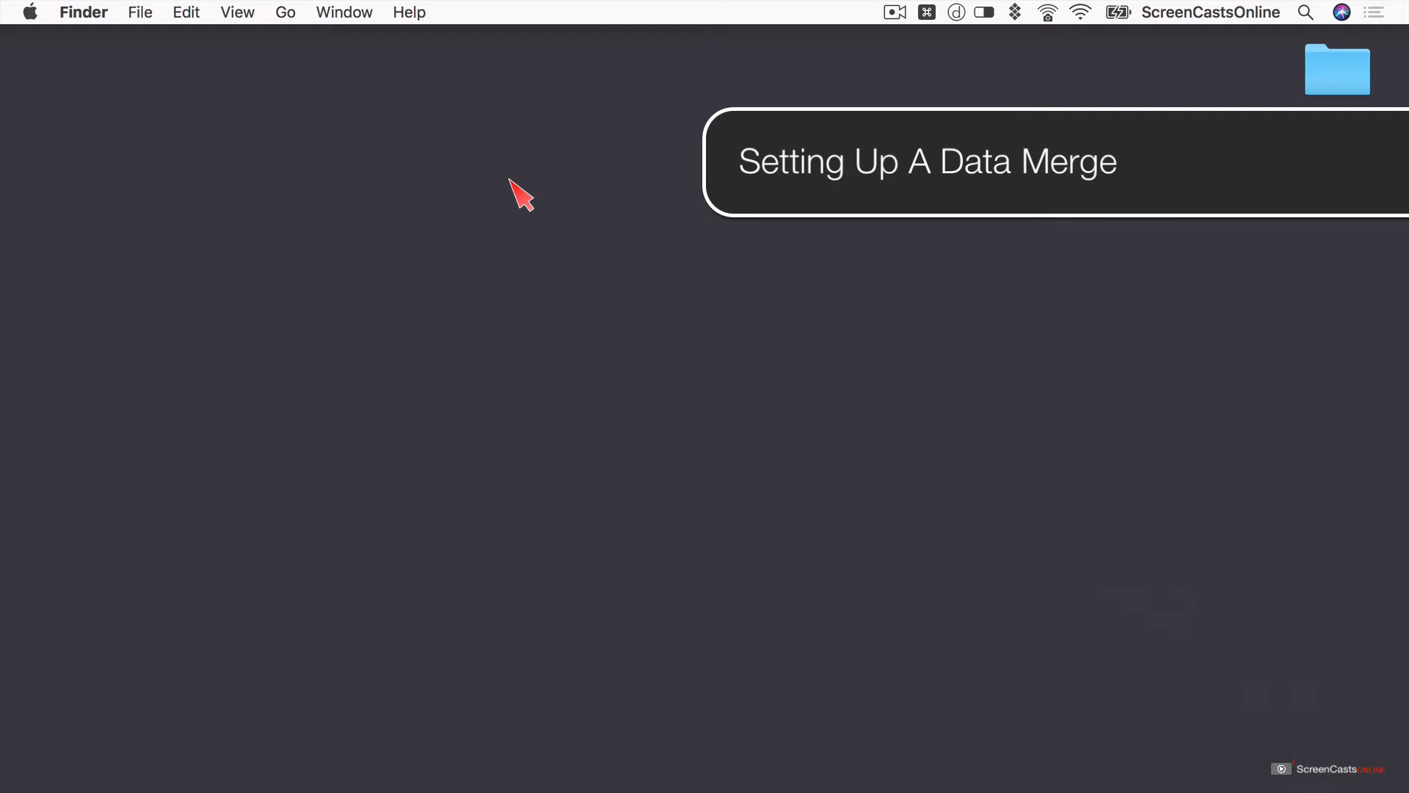
- Open Client Estimates.numbers from the PagesDataMergeApp folder on the Desktop, look over its client columns, and close it
{"action": "double_click", "coordinate": [1323, 76]}
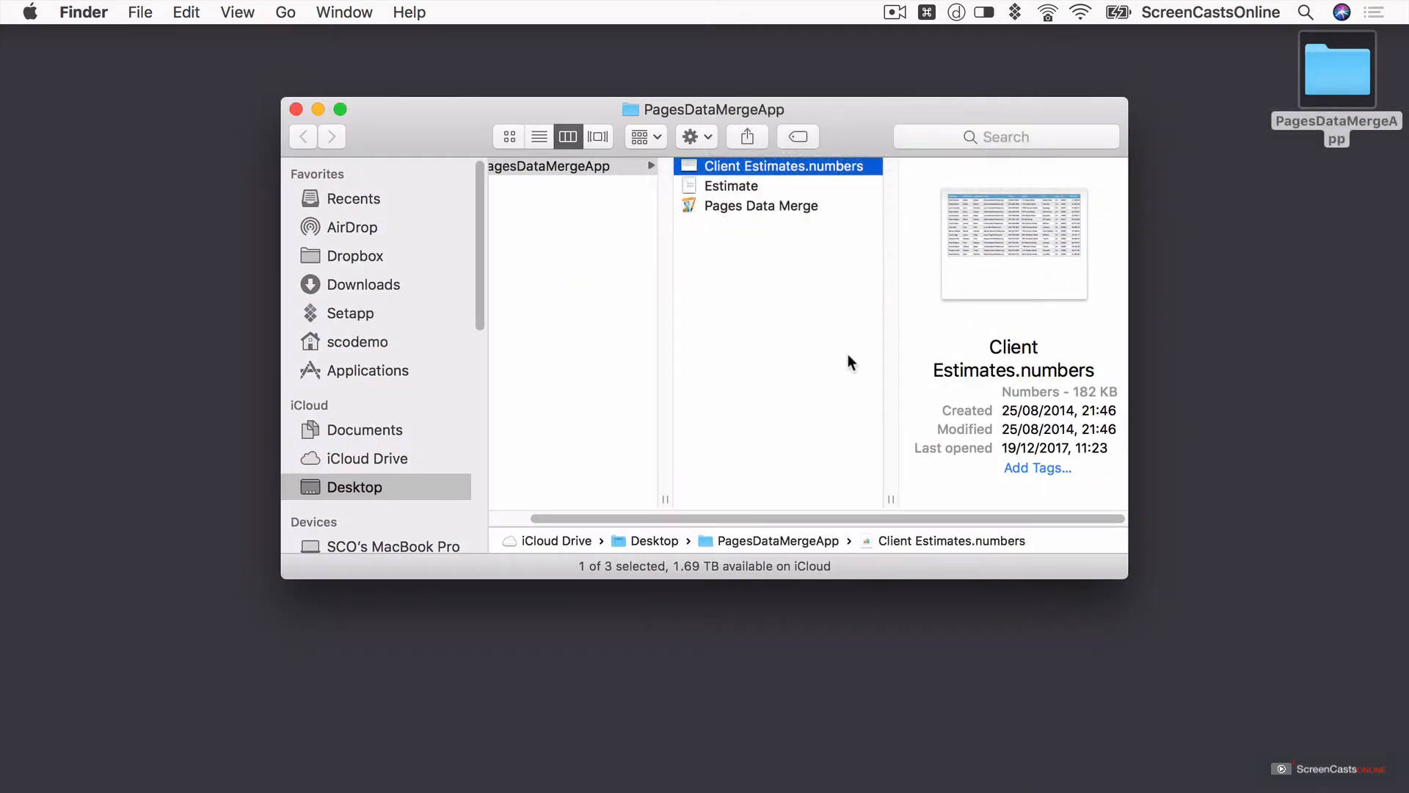
{"action": "double_click", "coordinate": [735, 172]}
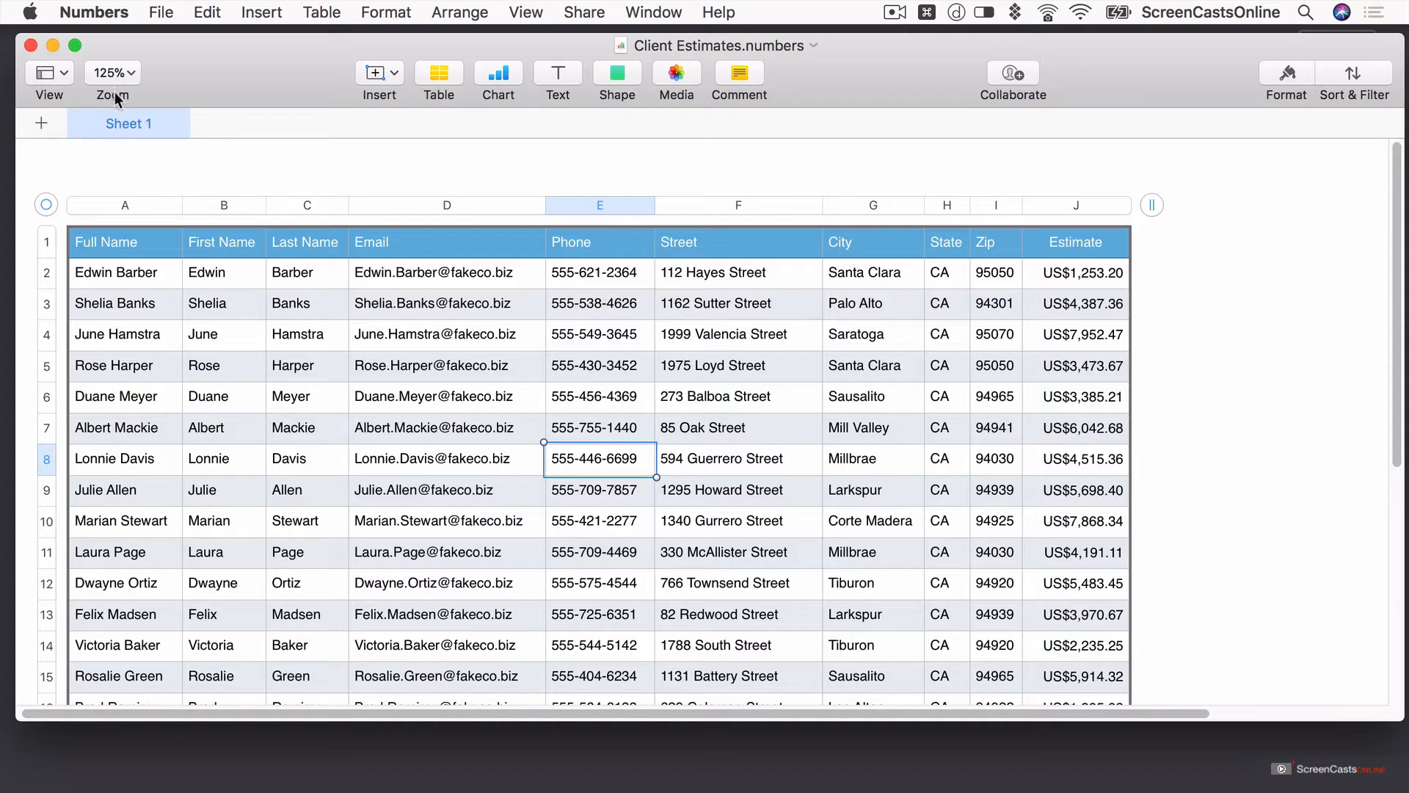
{"action": "left_click", "coordinate": [53, 46]}
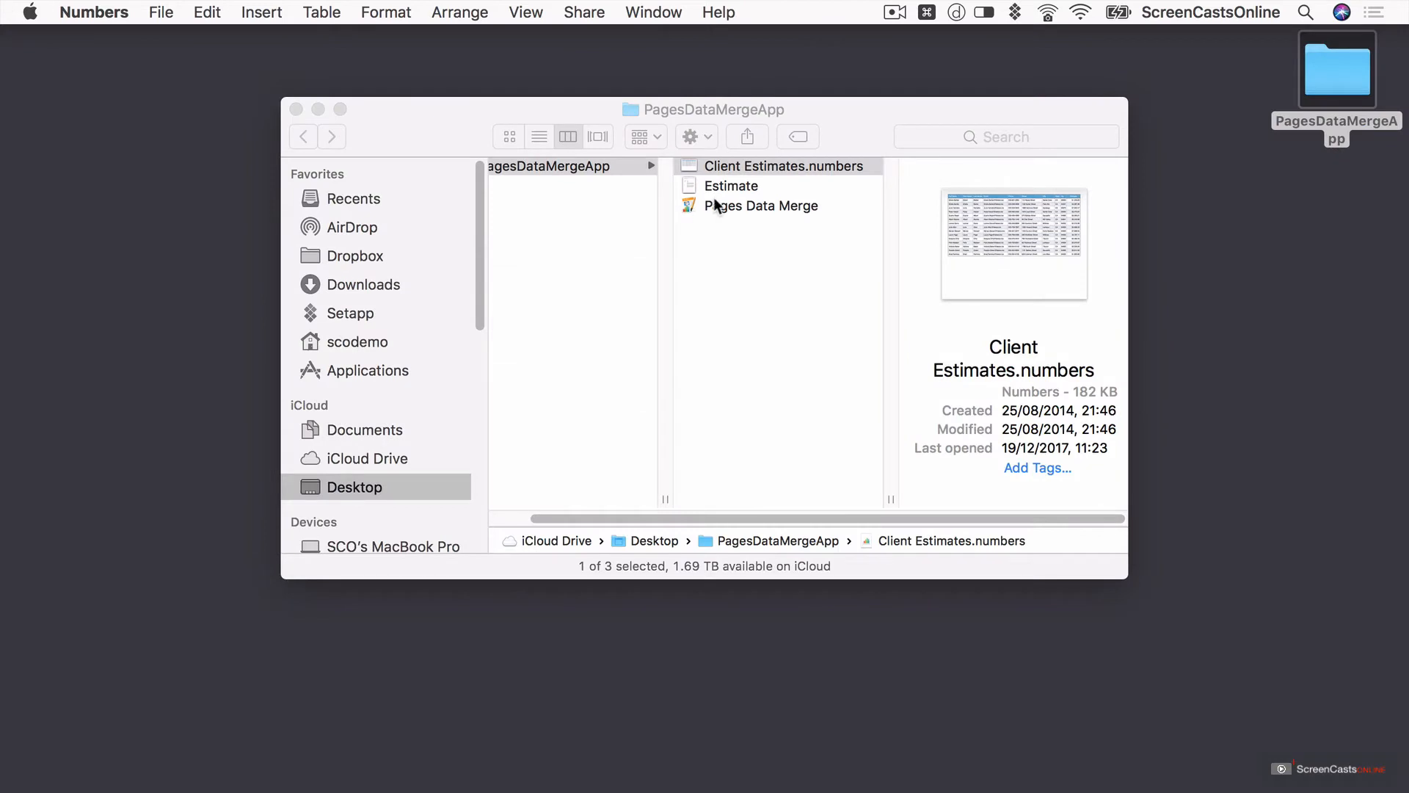
- Open the example Estimate document from the PagesDataMergeApp folder, look over its placeholder fields, and close it
{"action": "left_click", "coordinate": [726, 189]}
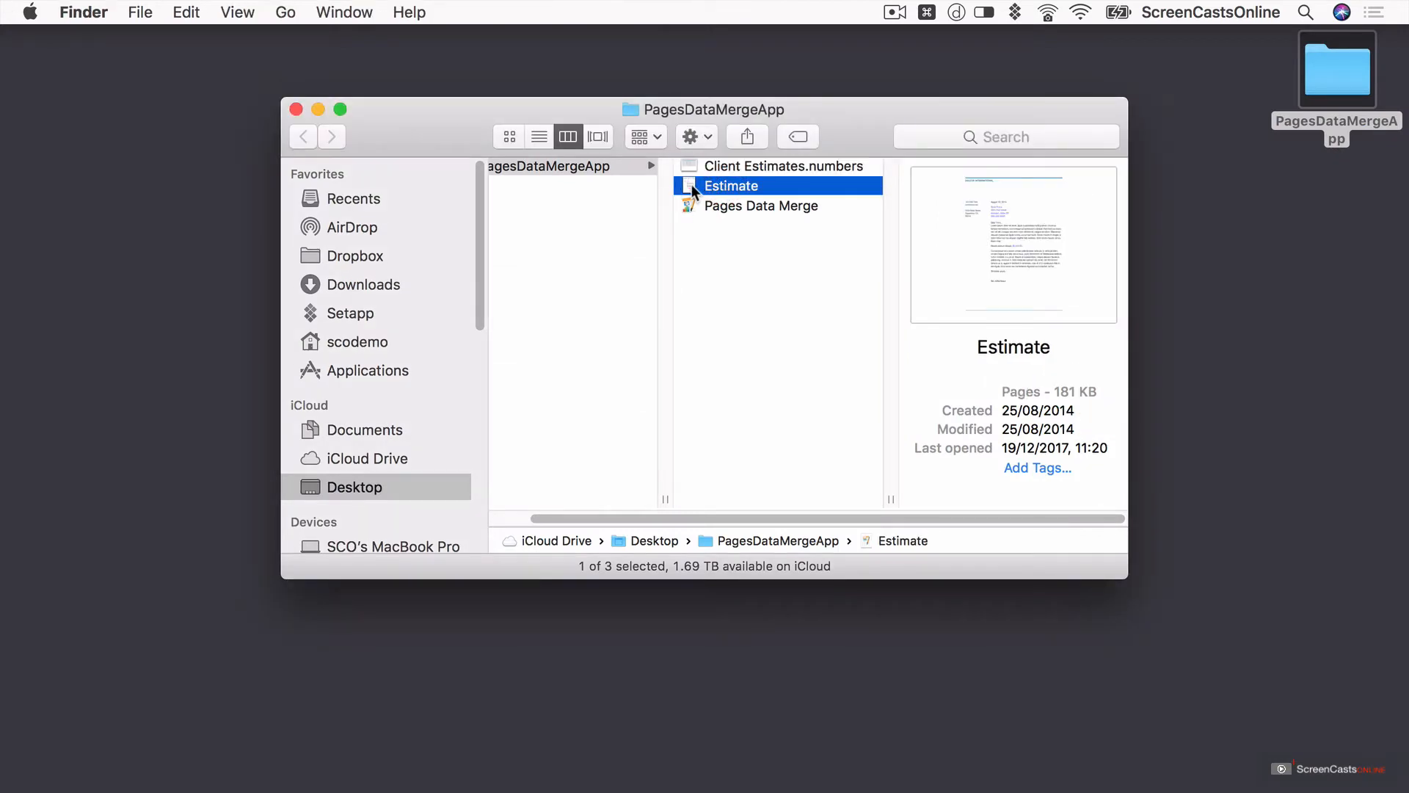
{"action": "double_click", "coordinate": [691, 184]}
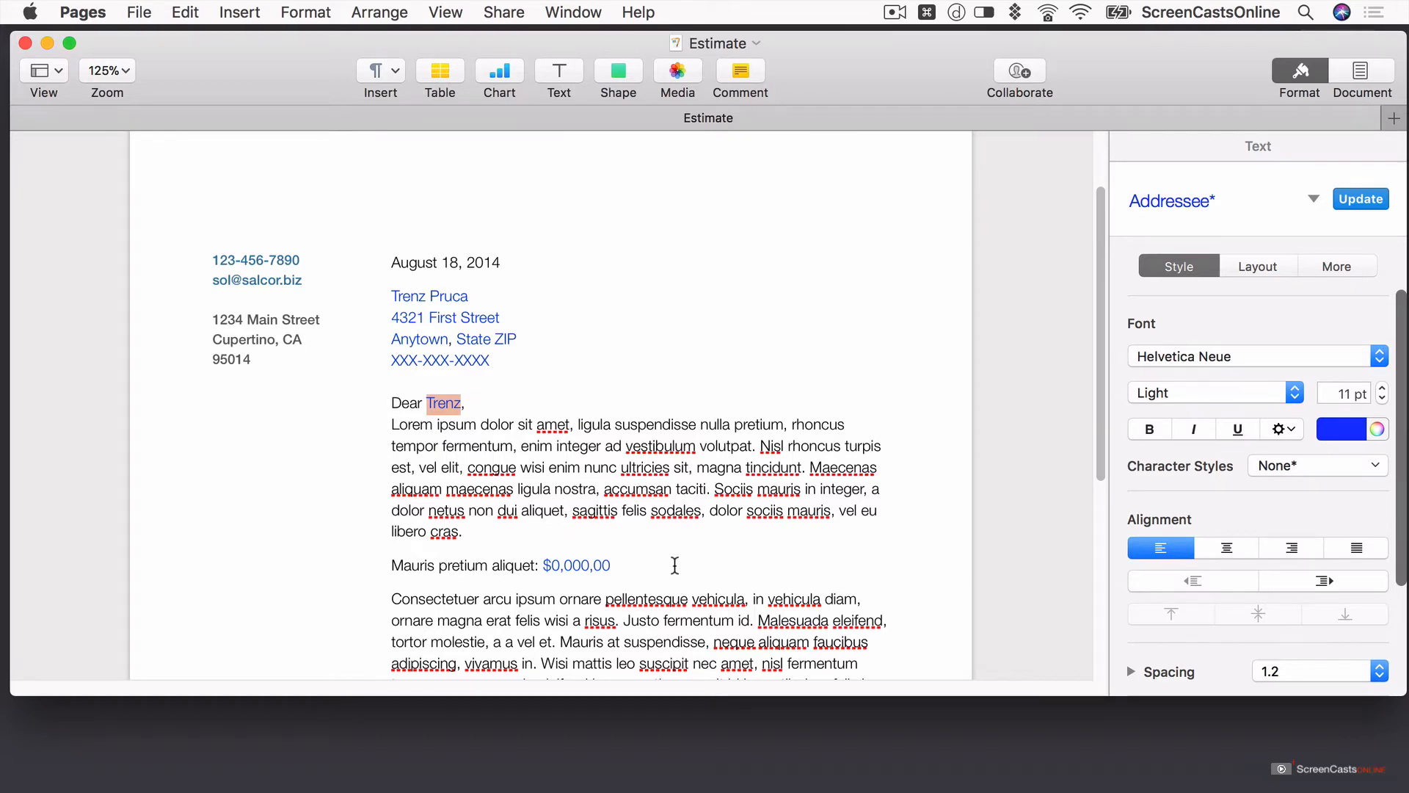
{"action": "left_click", "coordinate": [24, 43]}
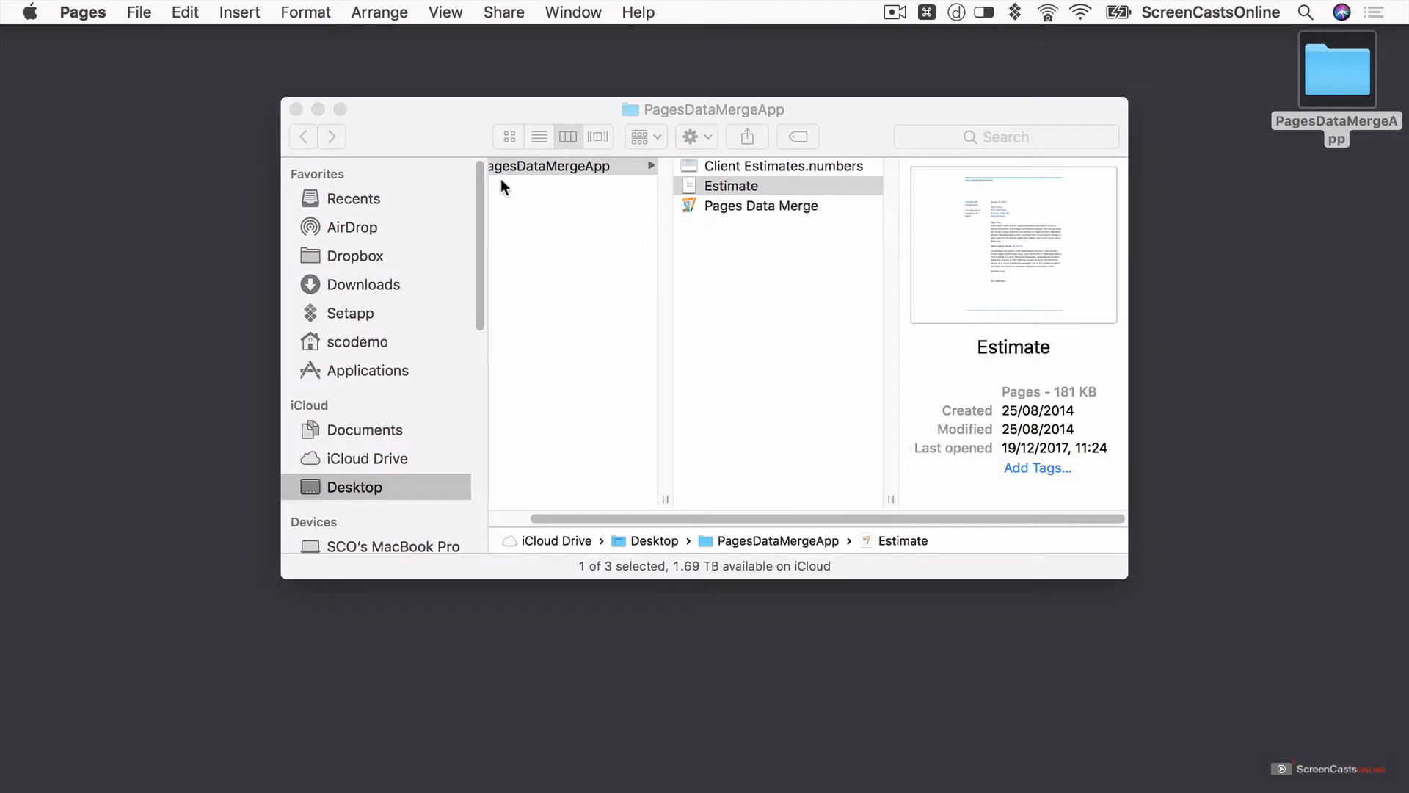
- Create a new Pages document from the Business Letter template
{"action": "left_click", "coordinate": [139, 12]}
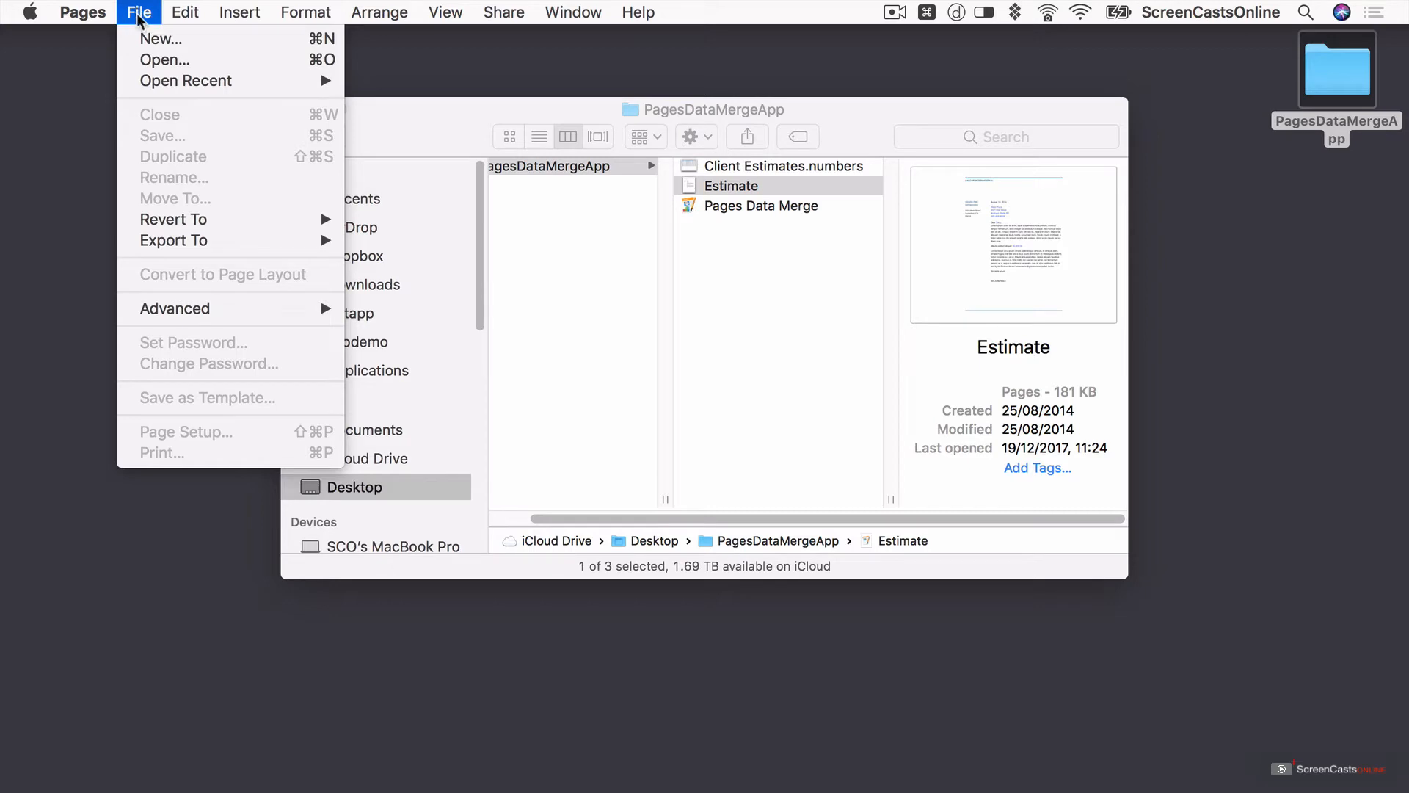
{"action": "left_click", "coordinate": [157, 44]}
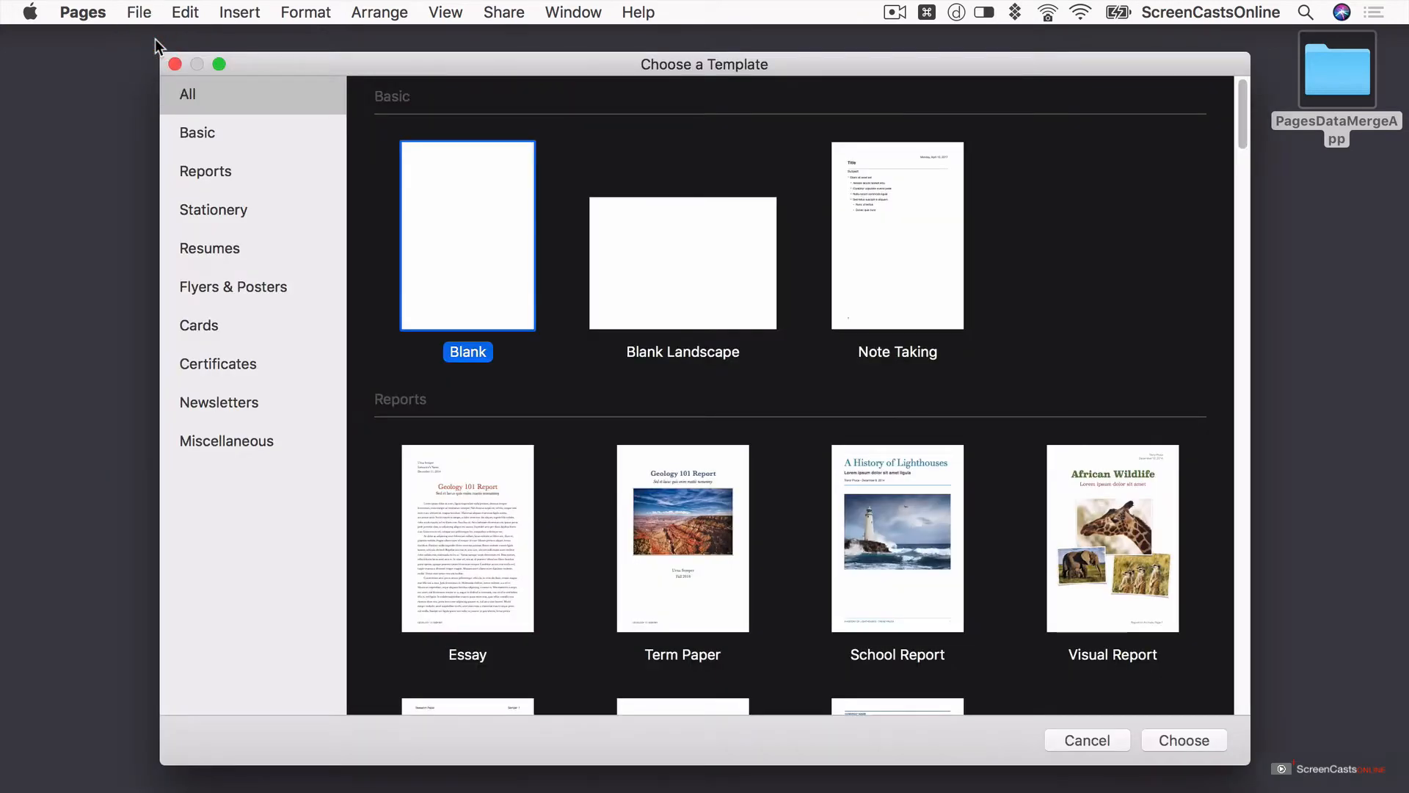
{"action": "scroll", "coordinate": [632, 477], "scroll_direction": "down", "scroll_amount": 1}
{"action": "scroll", "coordinate": [632, 477], "scroll_direction": "down", "scroll_amount": 15}
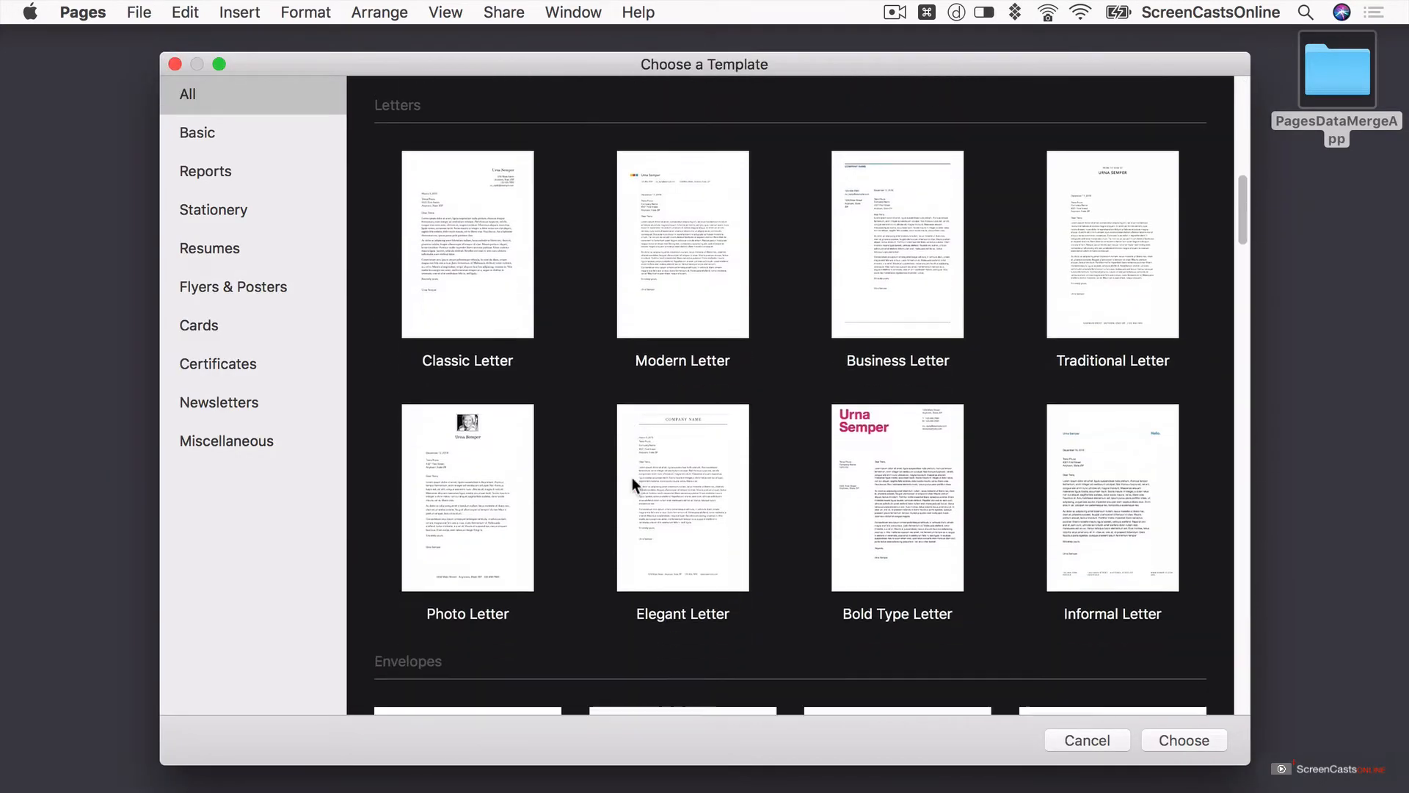
{"action": "scroll", "coordinate": [632, 477], "scroll_direction": "down", "scroll_amount": 10}
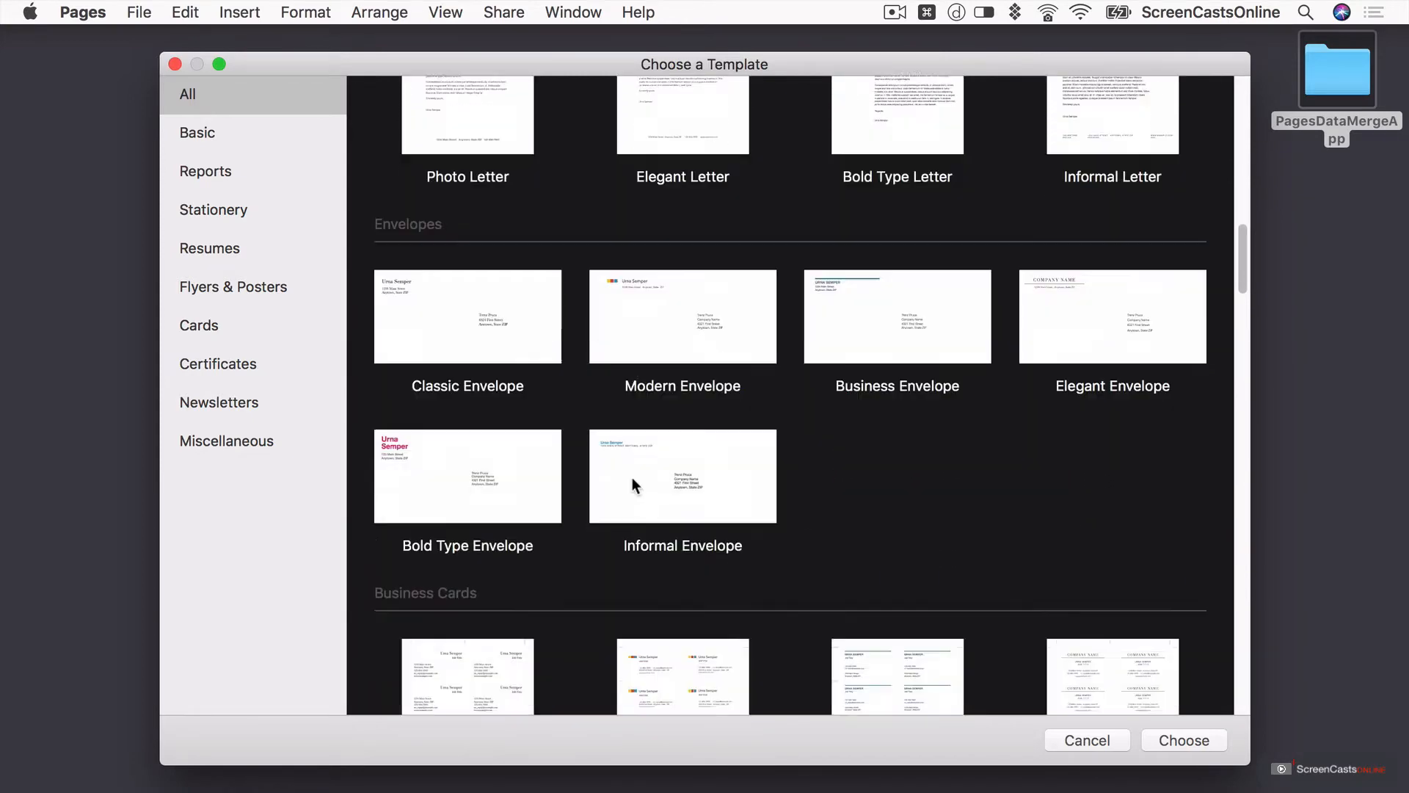
{"action": "scroll", "coordinate": [632, 477], "scroll_direction": "up", "scroll_amount": 15}
{"action": "scroll", "coordinate": [632, 477], "scroll_direction": "down", "scroll_amount": 5}
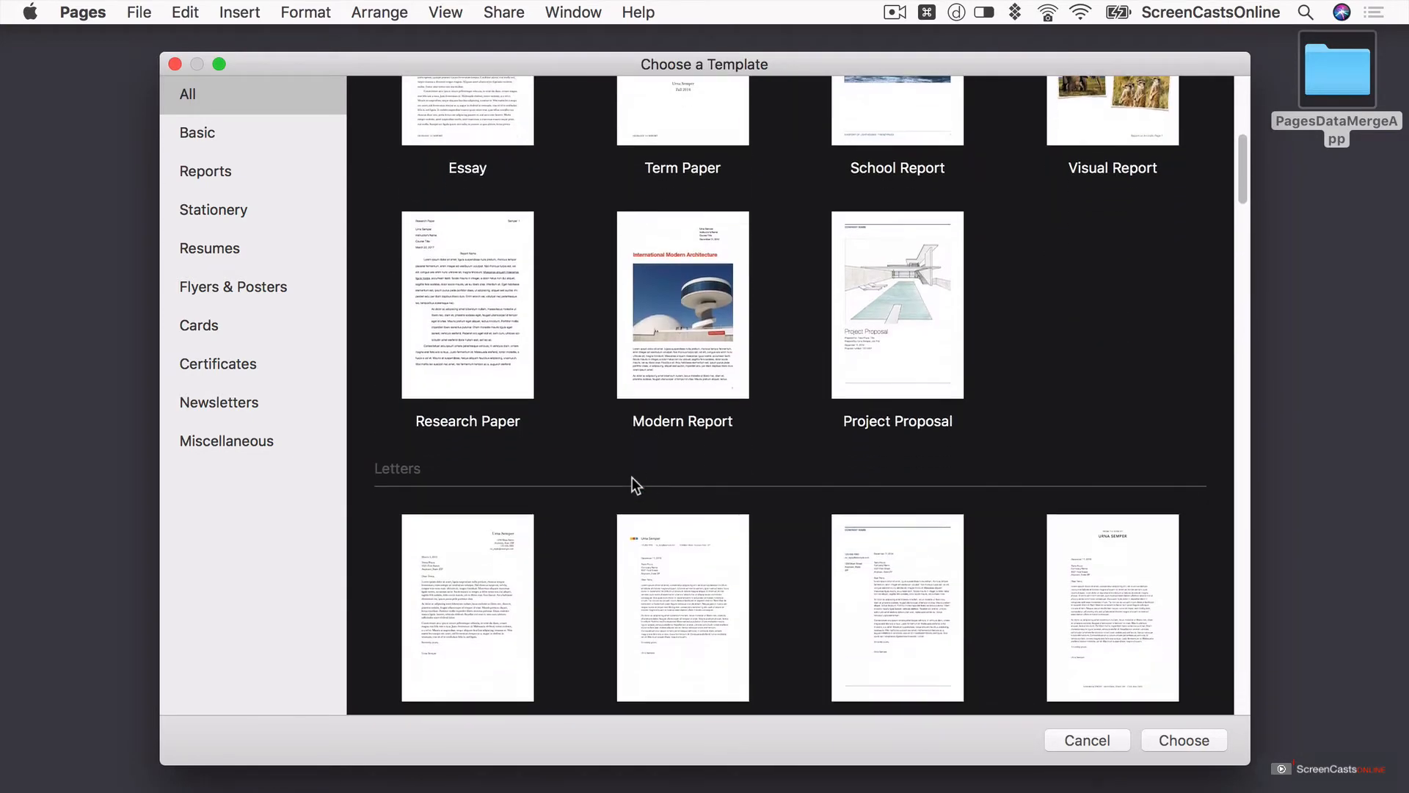
{"action": "left_click", "coordinate": [902, 468]}
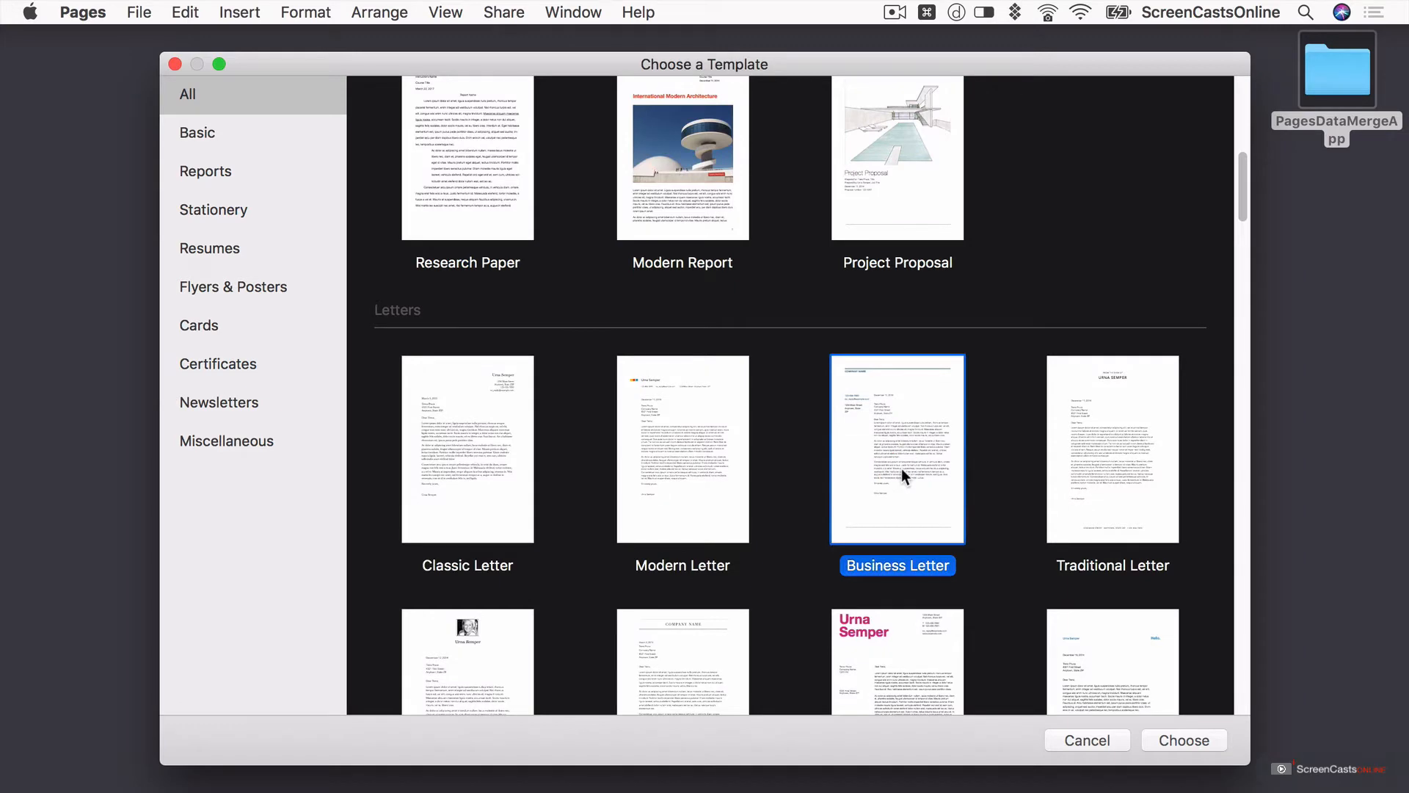
{"action": "double_click", "coordinate": [901, 468]}
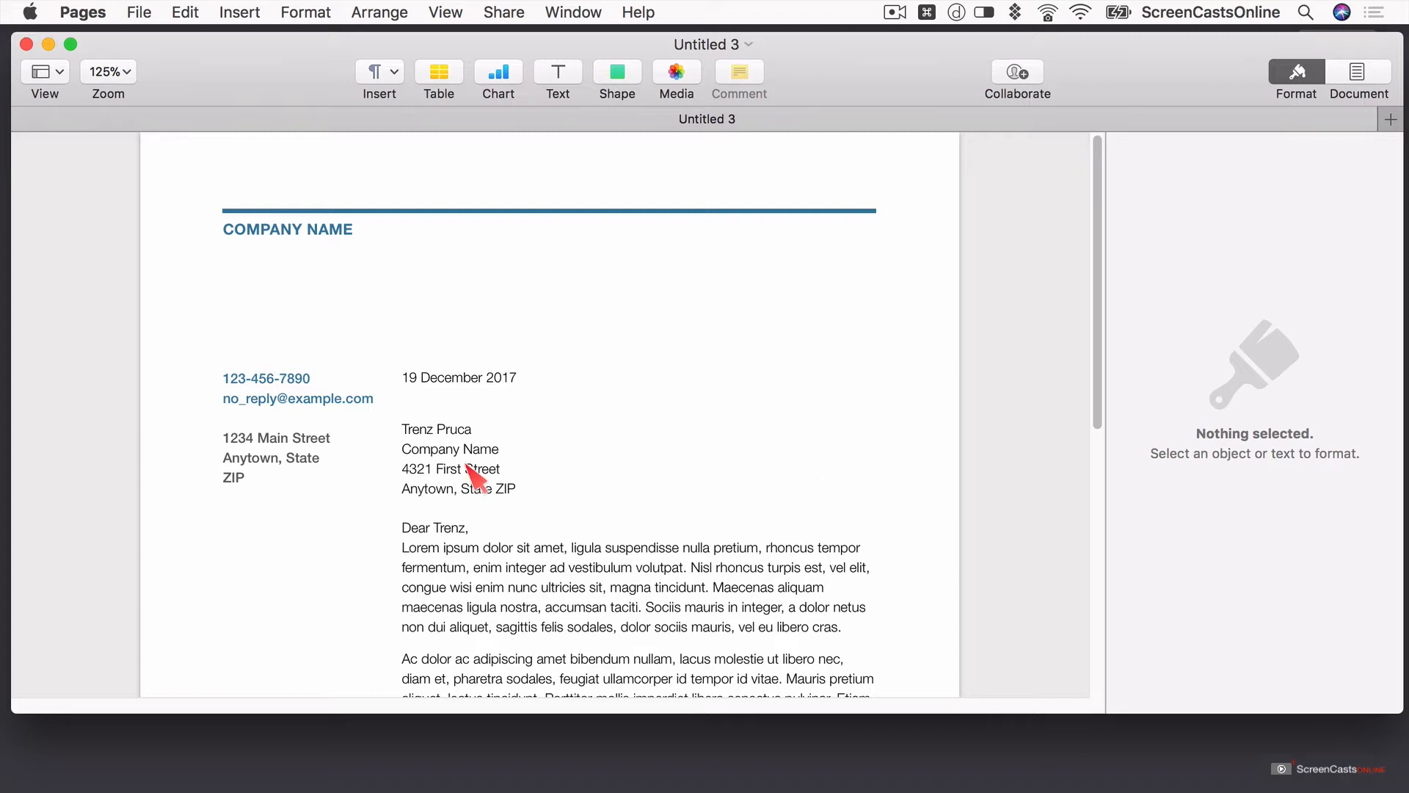
- Examine which parts of the letter's date and addressee block are selectable placeholders
{"action": "left_click", "coordinate": [452, 377]}
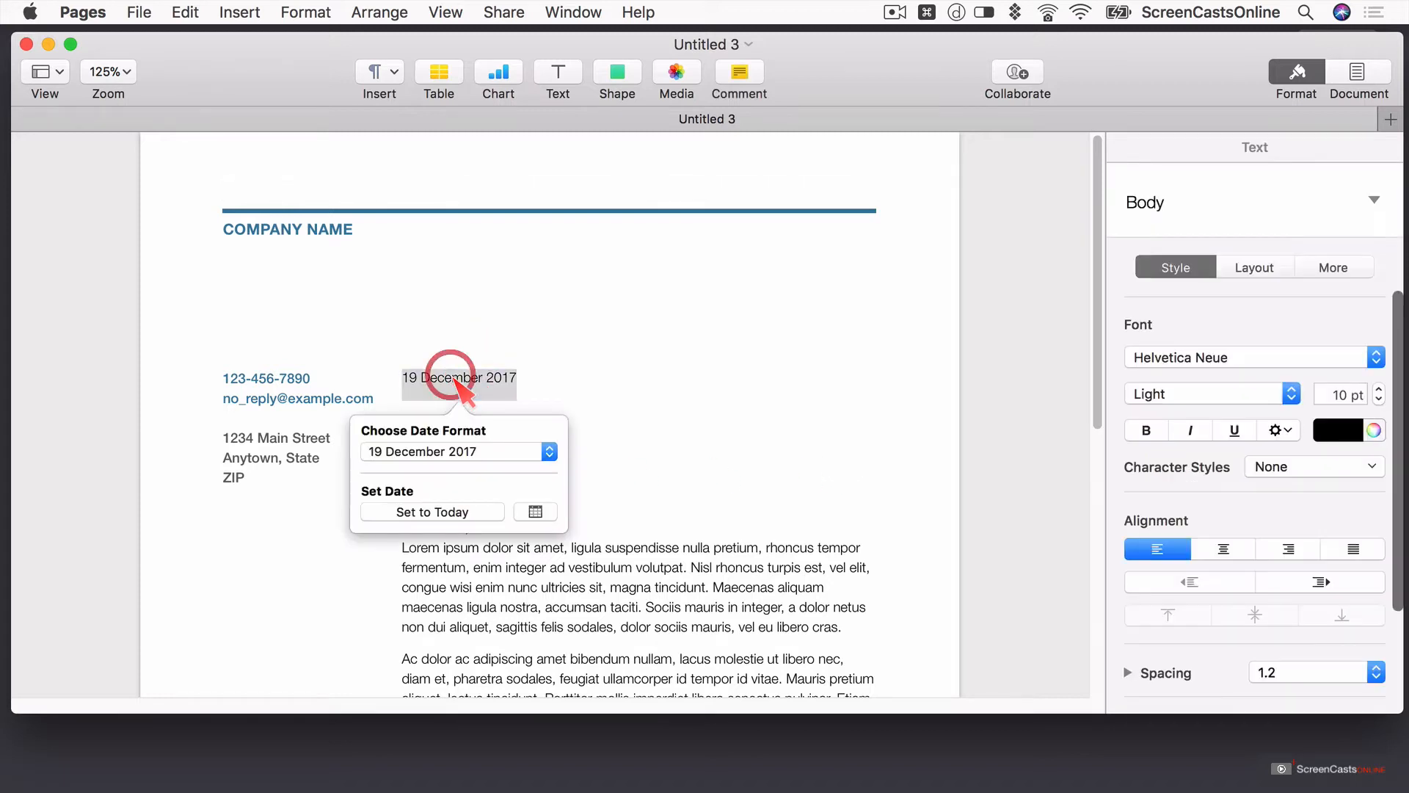
{"action": "left_click", "coordinate": [637, 397]}
{"action": "left_click", "coordinate": [433, 448]}
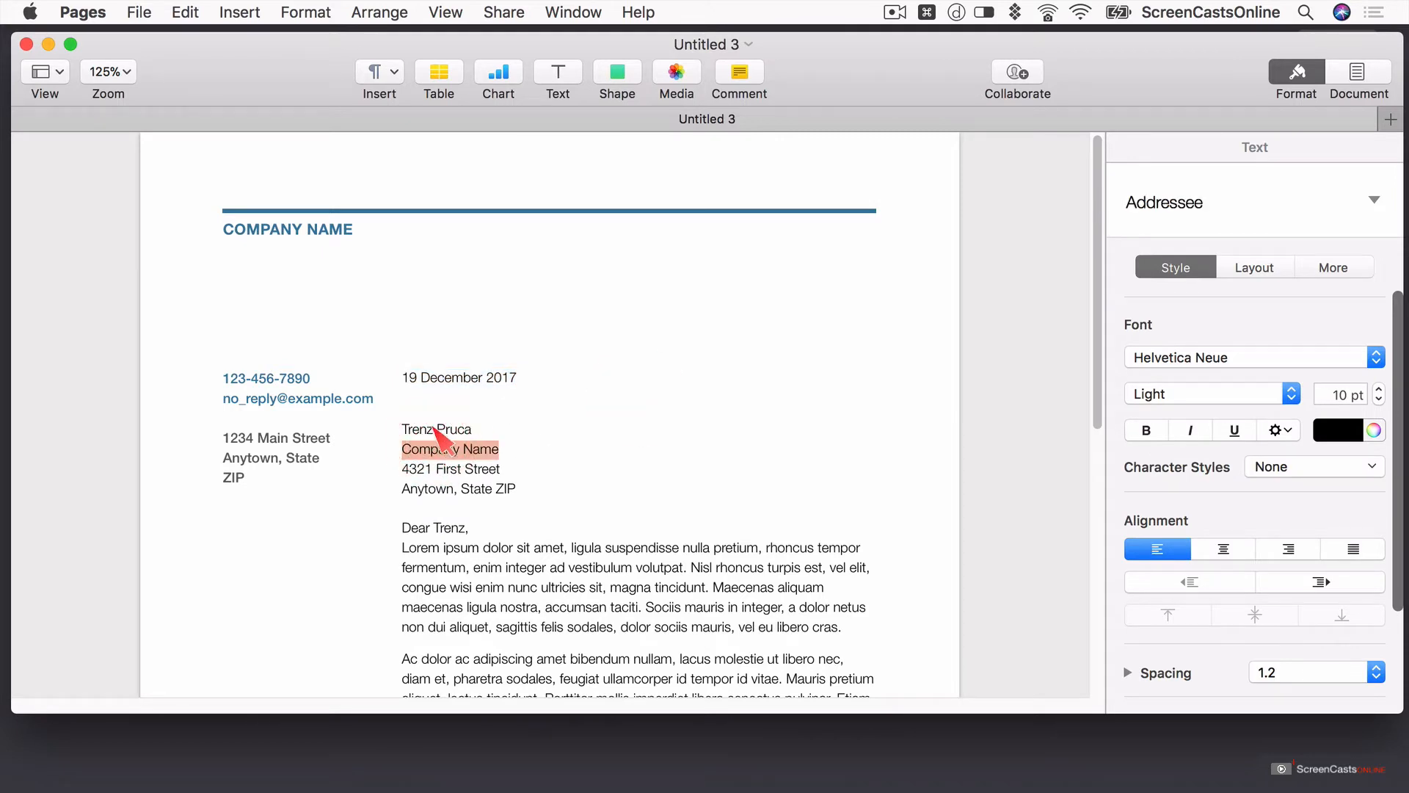
{"action": "left_click", "coordinate": [433, 429]}
{"action": "left_click", "coordinate": [427, 449]}
{"action": "left_click", "coordinate": [436, 468]}
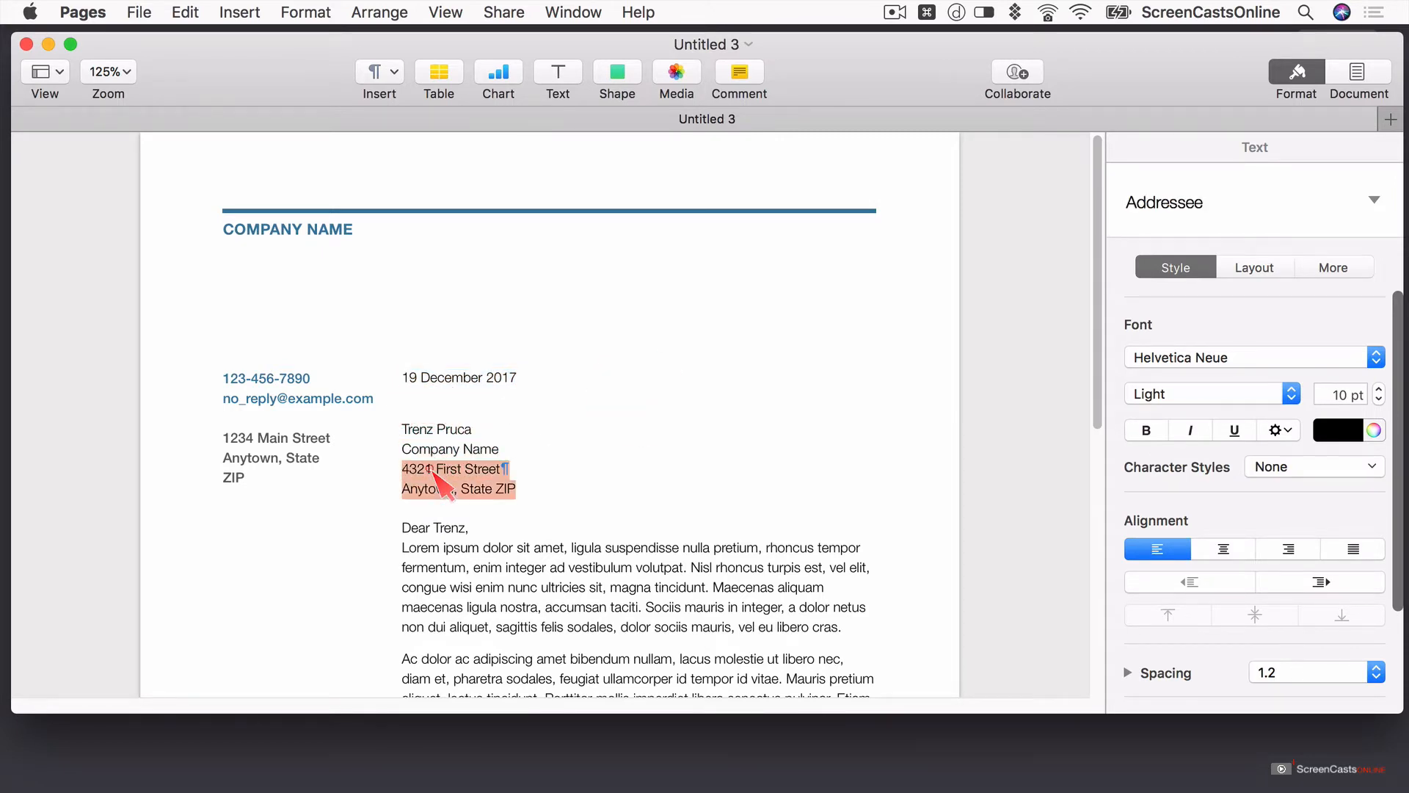
- Replace the addressee name placeholder with a sample full name
{"action": "left_click", "coordinate": [432, 430]}
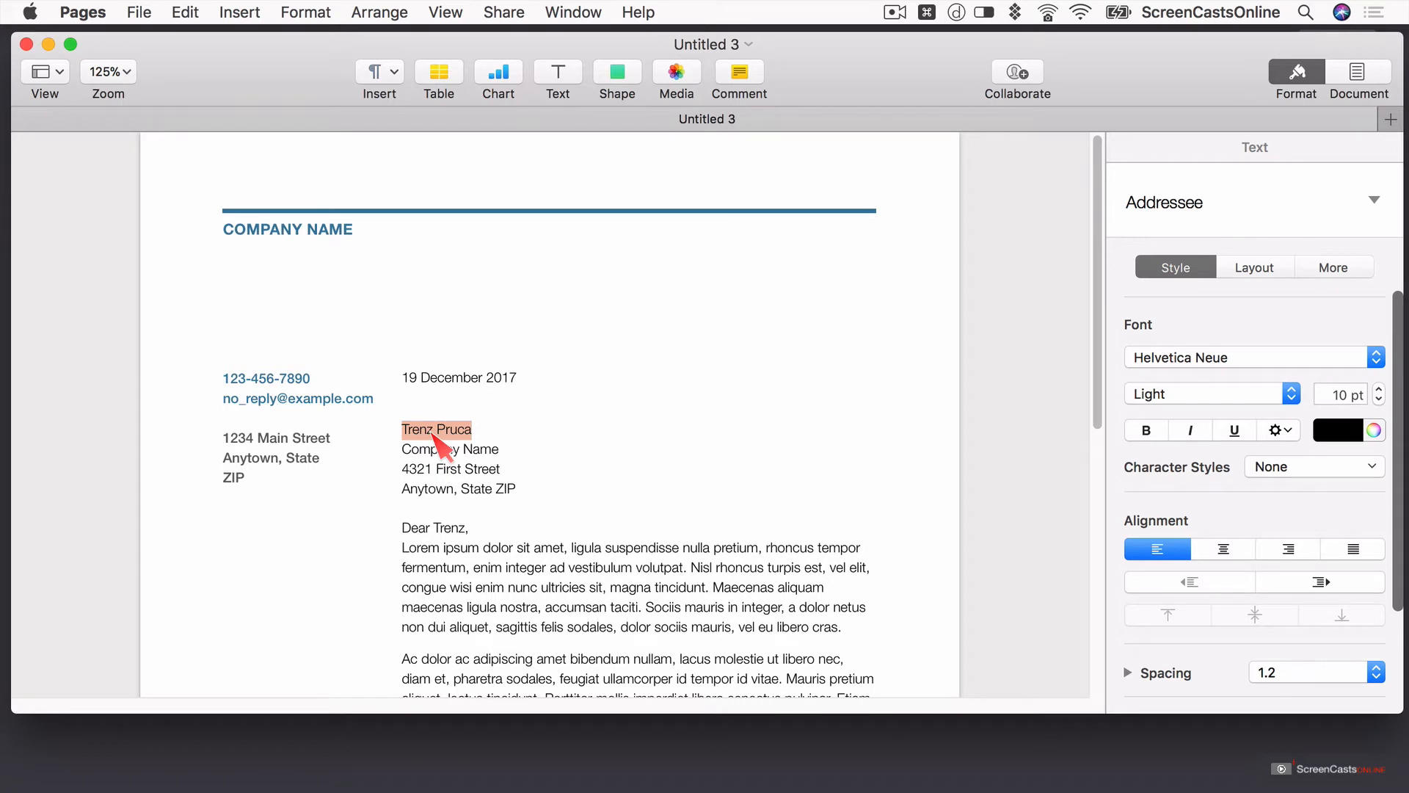
{"action": "type", "text": "Joe "}
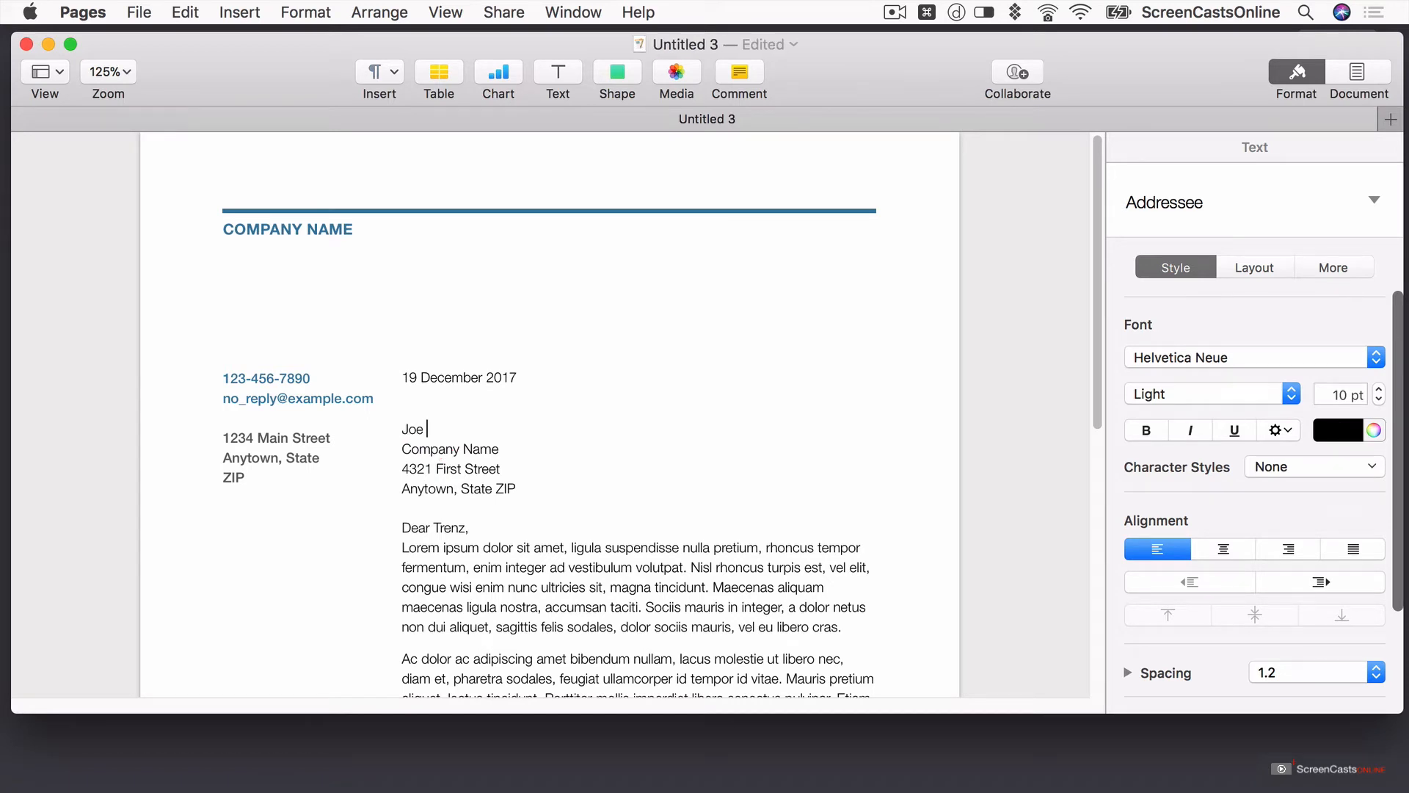
{"action": "type", "text": "Bloogs"}
- Delete the whole addressee block and the salutation line from the letter
{"action": "left_click_drag", "start_coordinate": [523, 485], "coordinate": [395, 438]}
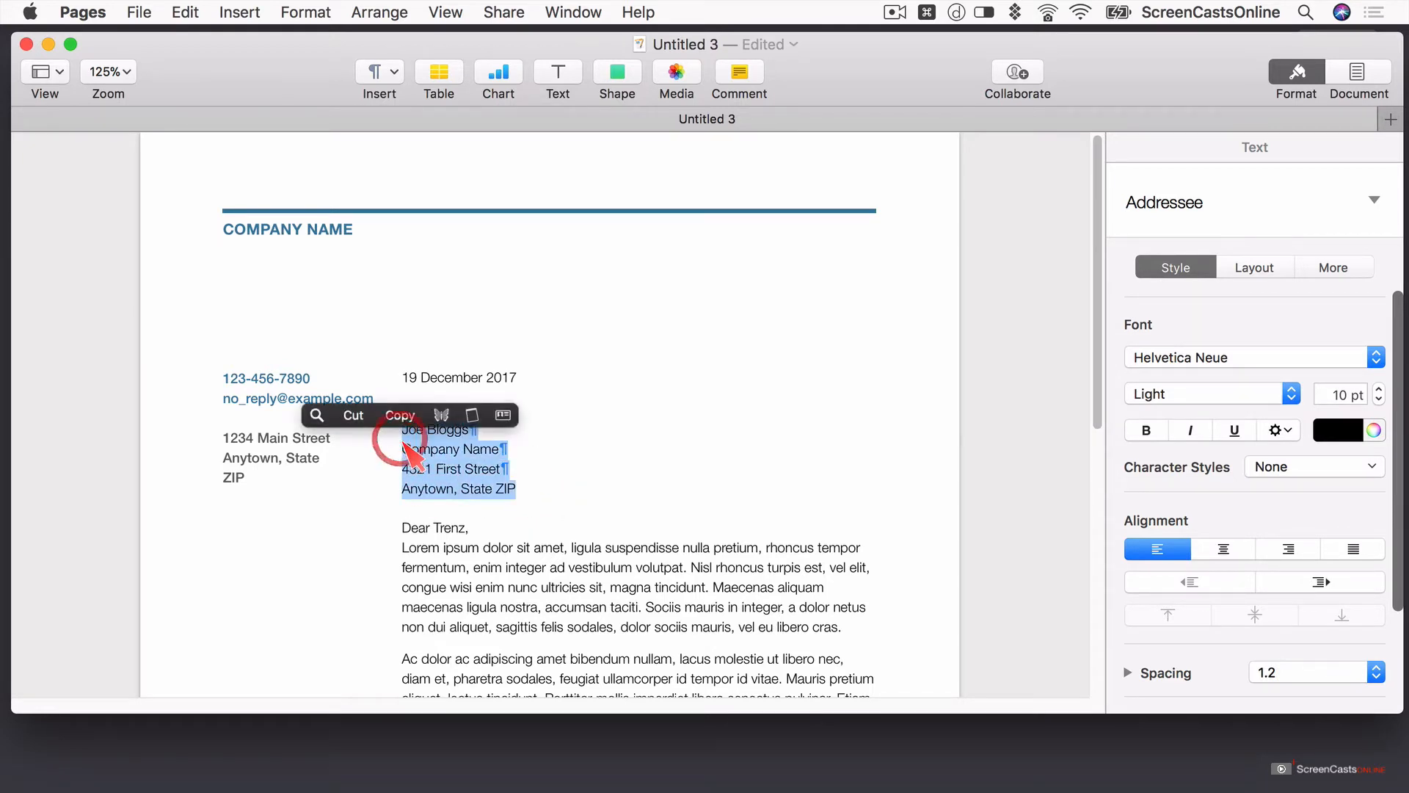
{"action": "key", "text": "BackSpace"}
{"action": "triple_click", "coordinate": [431, 470]}
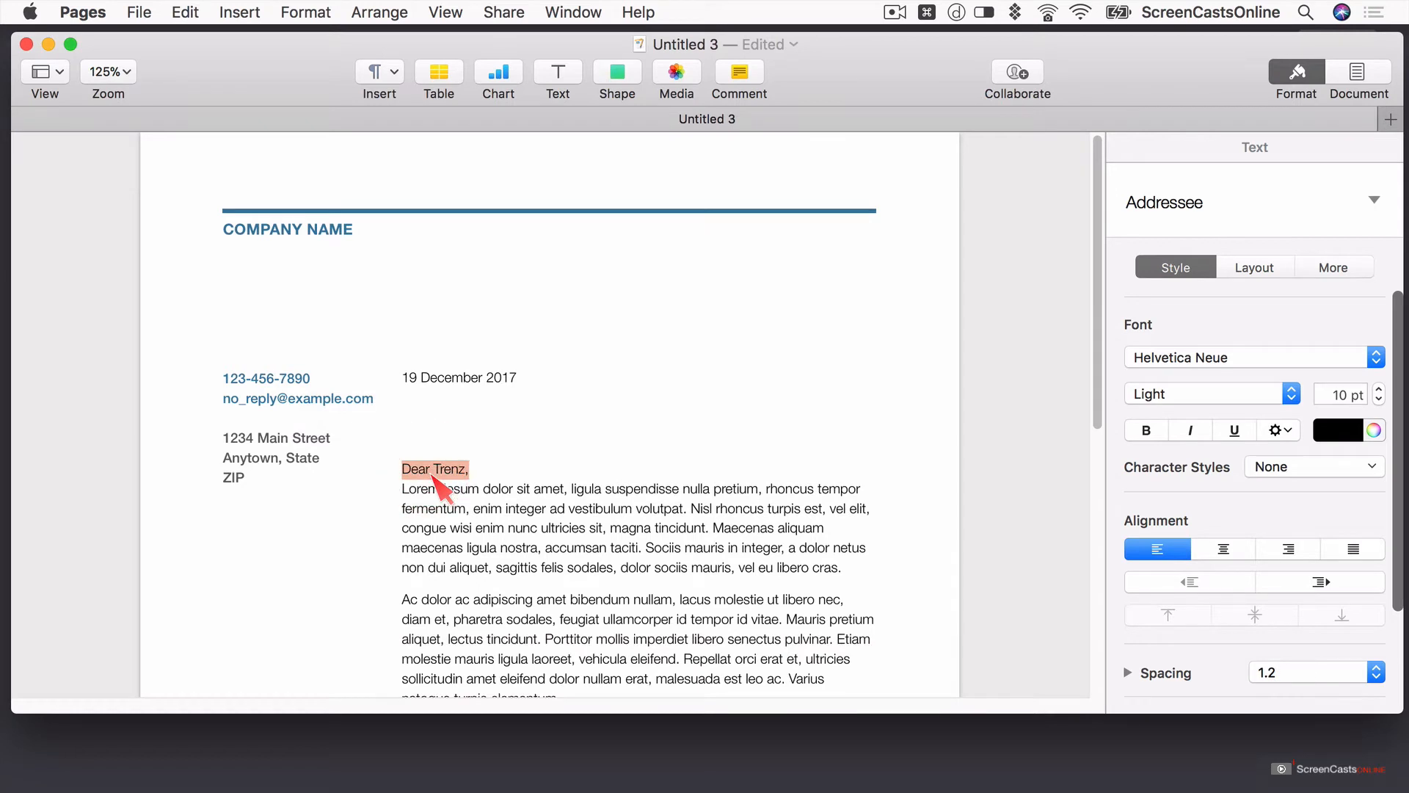
{"action": "key", "text": "BackSpace"}
- Delete the letter's body text, closing line and signature name
{"action": "left_click", "coordinate": [462, 506]}
{"action": "mouse_move", "coordinate": [464, 514]}
{"action": "left_mouse_down"}
{"action": "mouse_move", "coordinate": [464, 541]}
{"action": "mouse_move", "coordinate": [463, 528]}
{"action": "left_mouse_up"}
{"action": "key", "text": "BackSpace"}
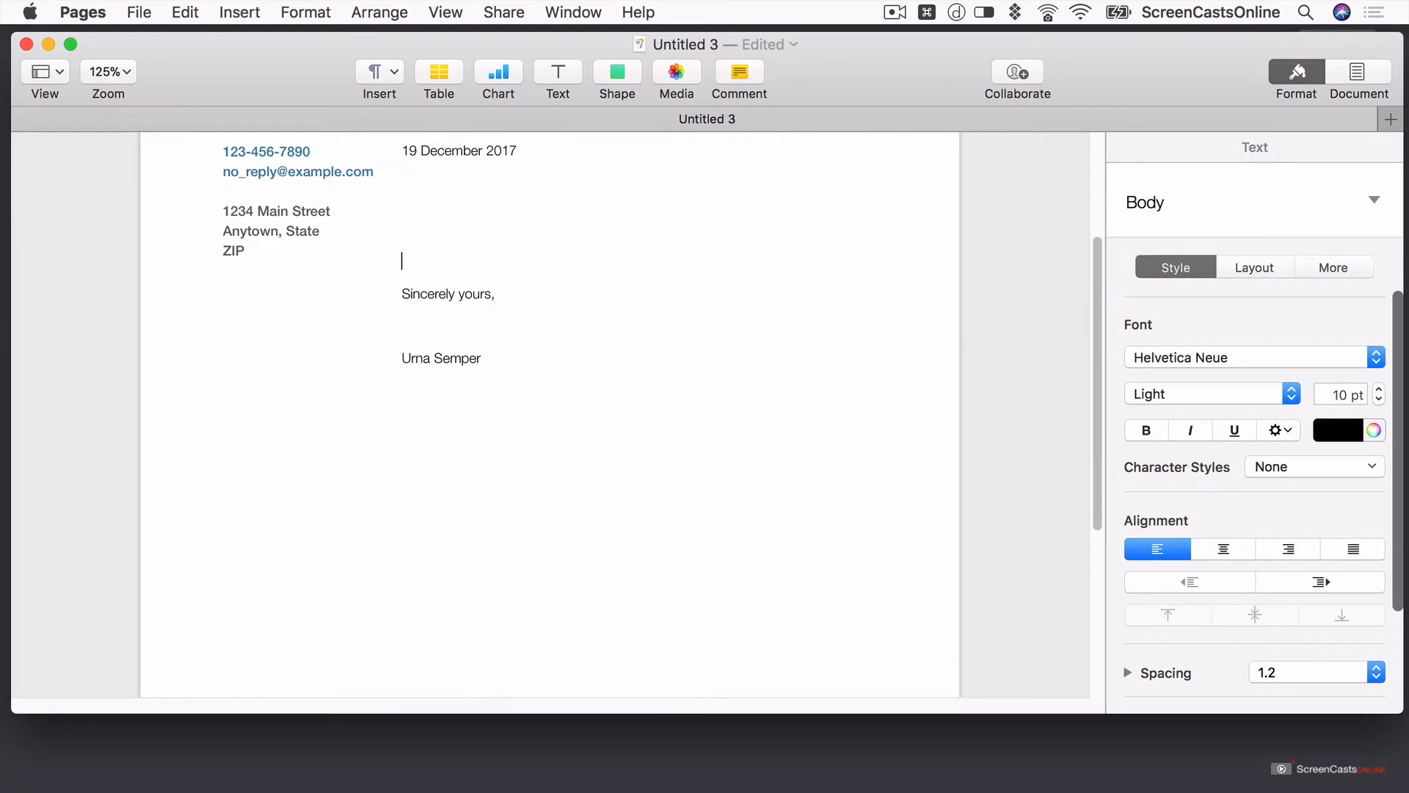
{"action": "left_click", "coordinate": [539, 373]}
{"action": "triple_click", "coordinate": [444, 360]}
{"action": "triple_click", "coordinate": [449, 296]}
{"action": "left_click_drag", "start_coordinate": [513, 381], "coordinate": [403, 302]}
- Enter FULL_NAME on the empty addressee line below the date and copy that text
{"action": "left_click", "coordinate": [431, 222]}
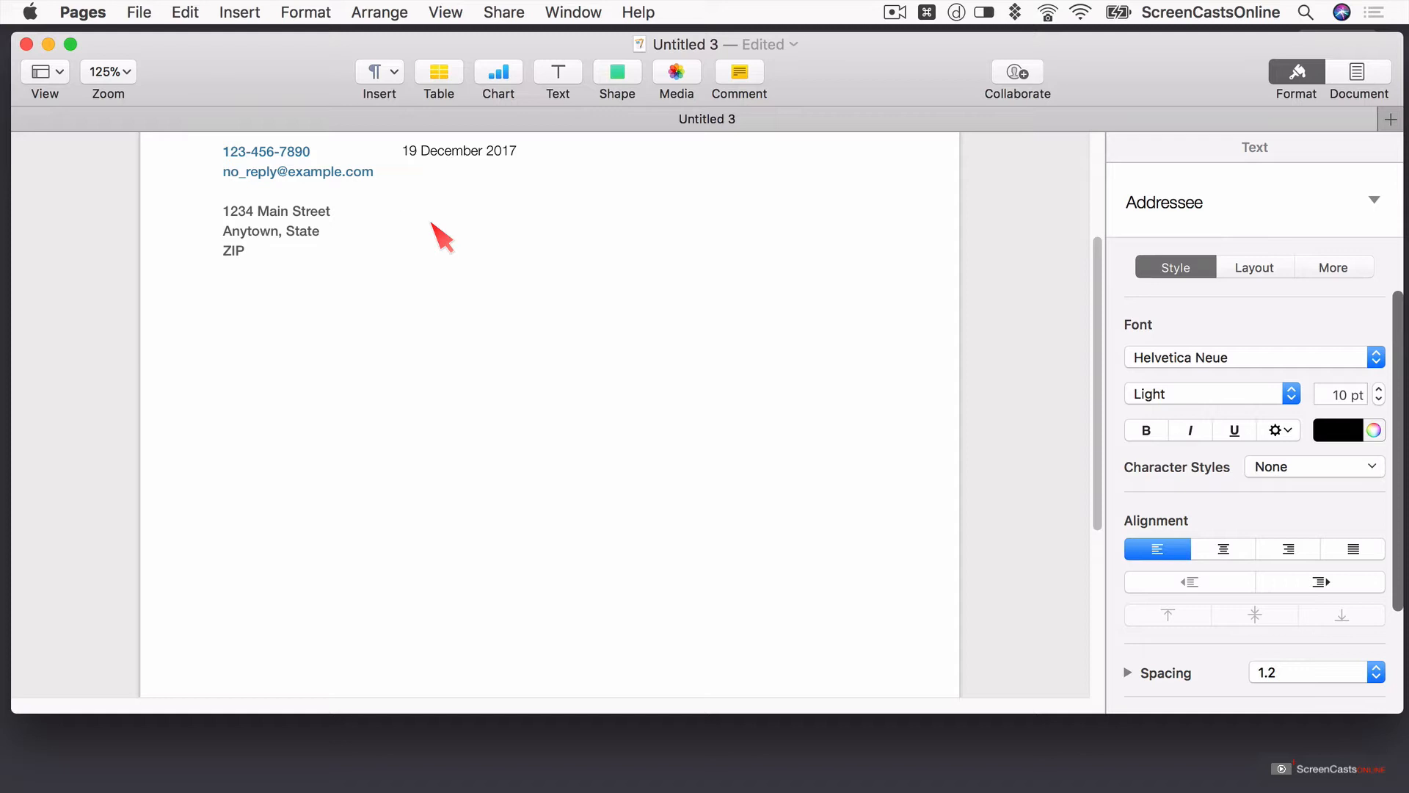
{"action": "type", "text": "FULL_NAME"}
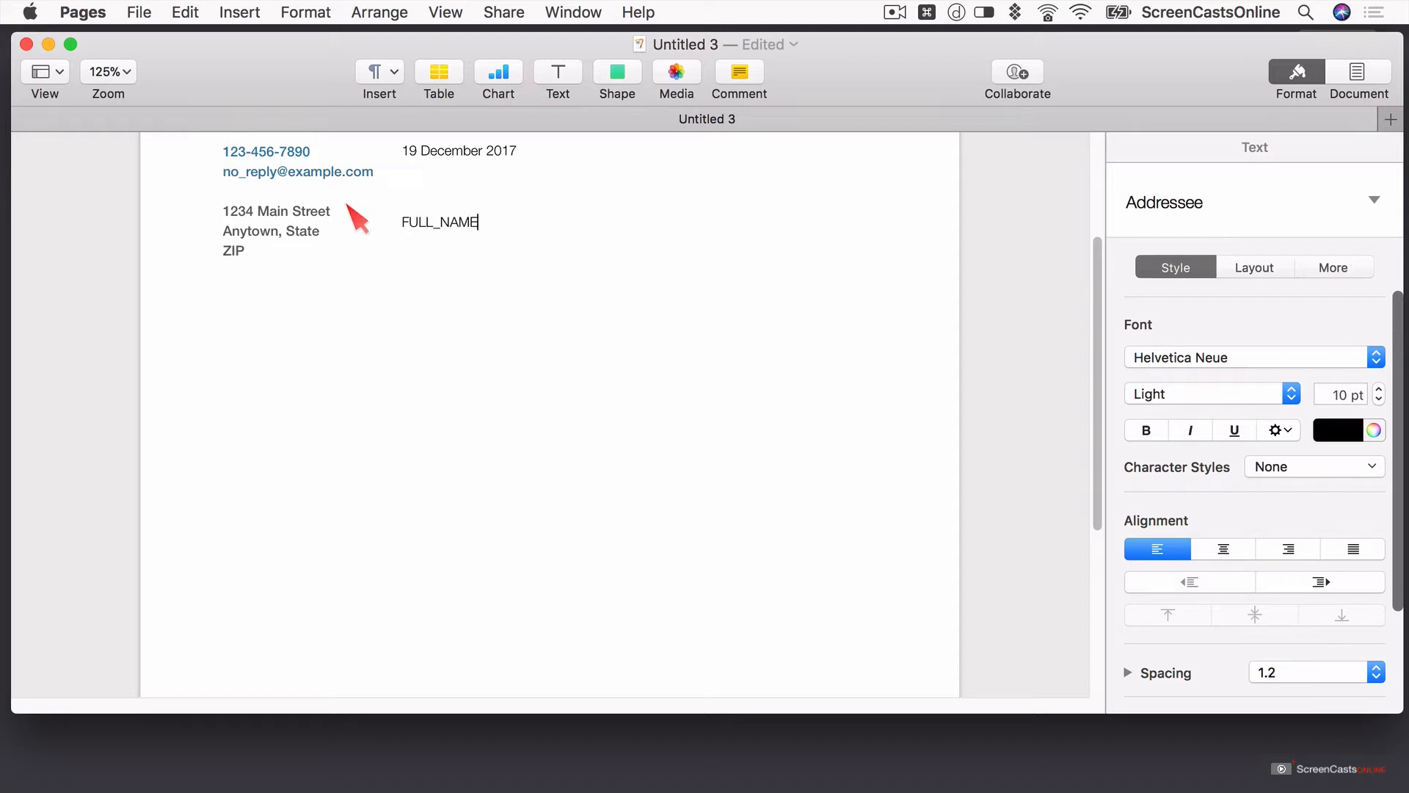
{"action": "left_click", "coordinate": [433, 223]}
{"action": "left_click_drag", "start_coordinate": [401, 223], "coordinate": [479, 223]}
{"action": "key", "text": "super+c"}
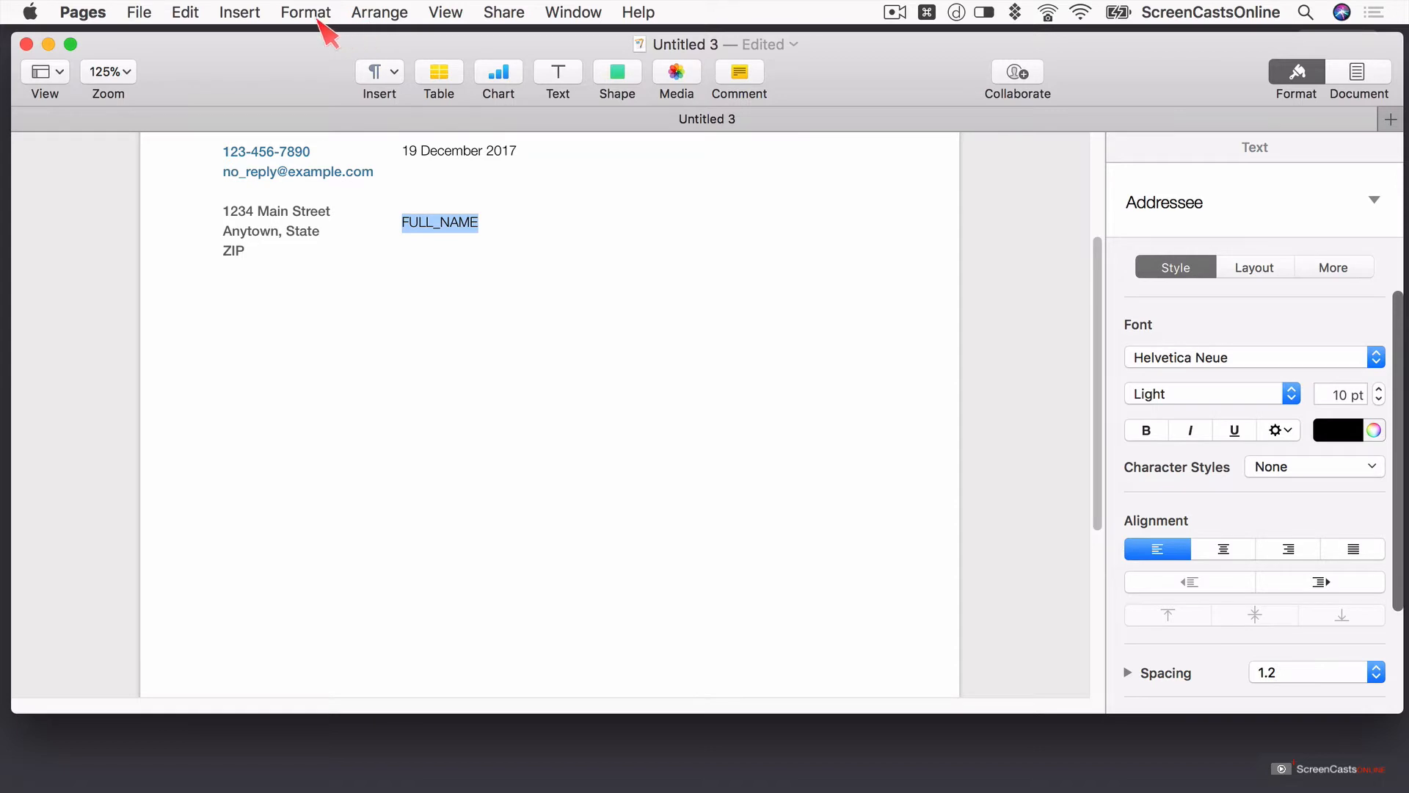
- Define the selected FULL_NAME text as placeholder text
{"action": "left_click", "coordinate": [314, 15]}
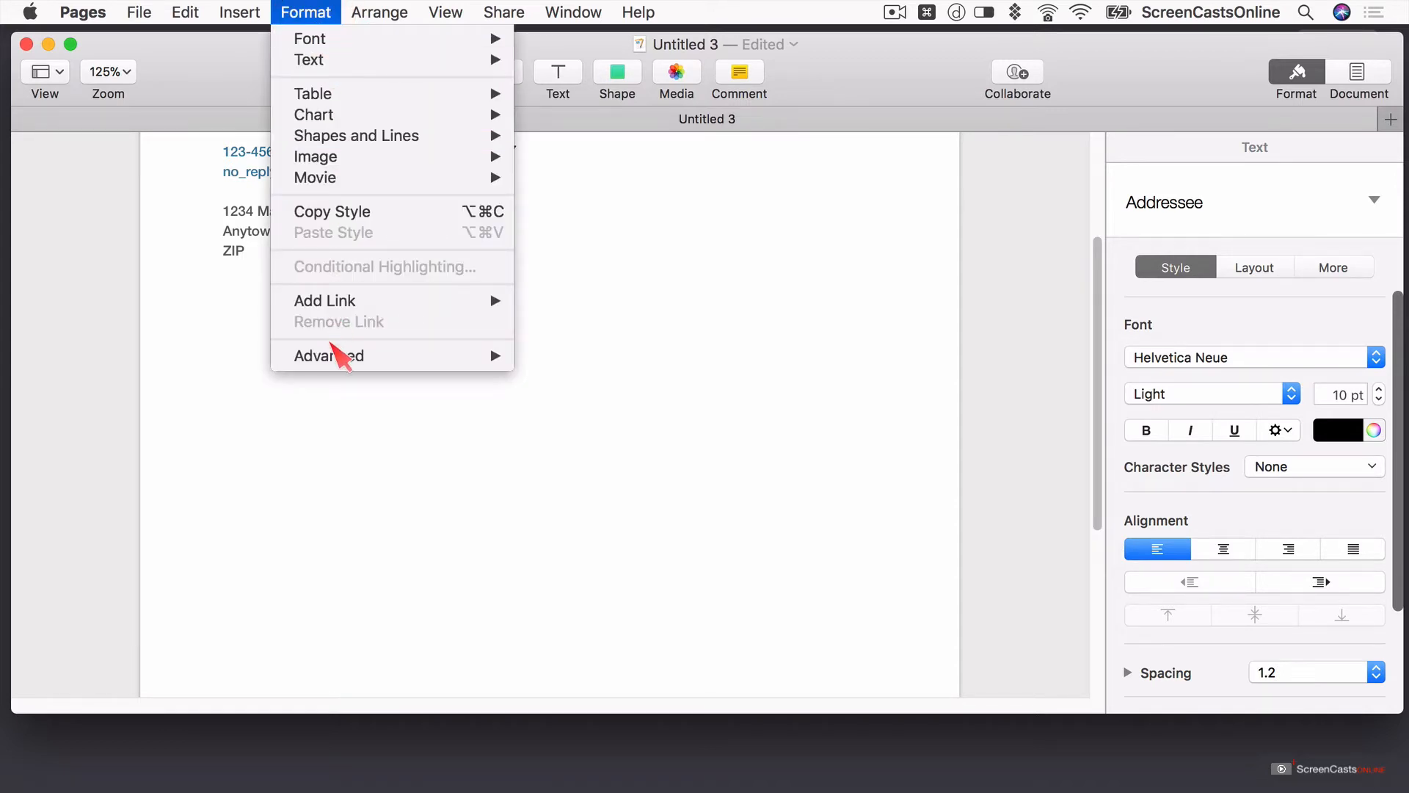
{"action": "mouse_move", "coordinate": [332, 358]}
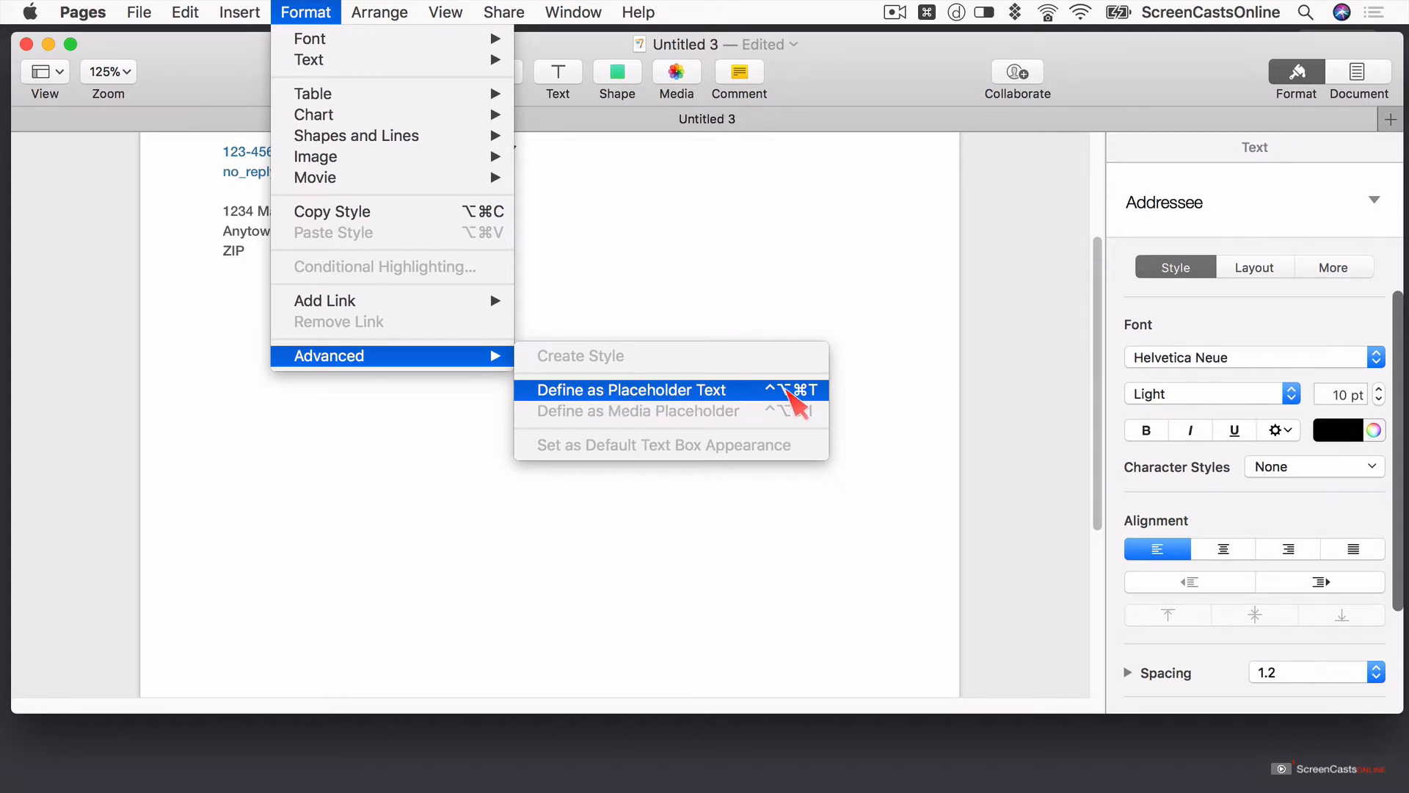
{"action": "left_click", "coordinate": [672, 390]}
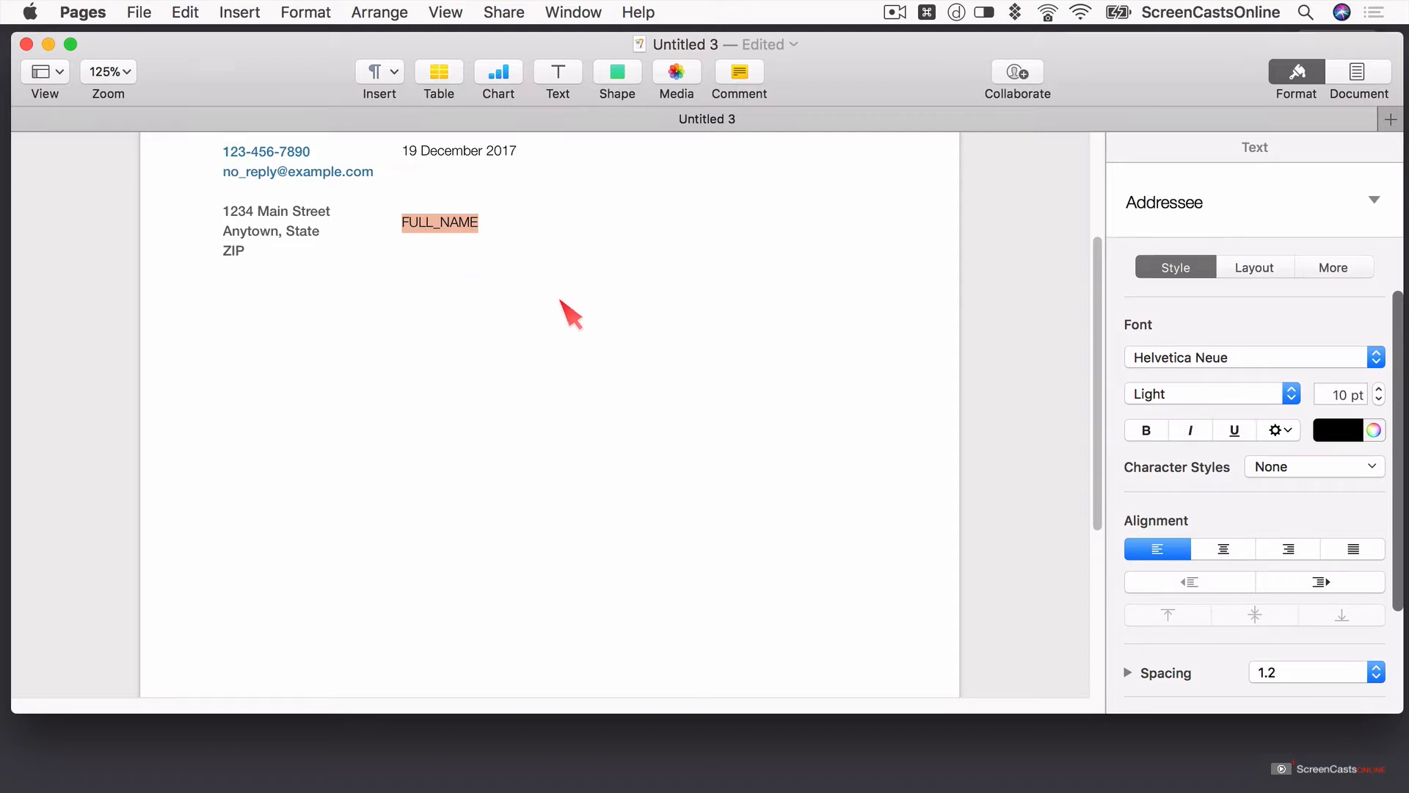
- Set the script tag of the FULL_NAME placeholder to FULL_NAME, using the copied text
{"action": "left_click", "coordinate": [1340, 271]}
{"action": "scroll", "coordinate": [1247, 382], "scroll_direction": "down", "scroll_amount": 1}
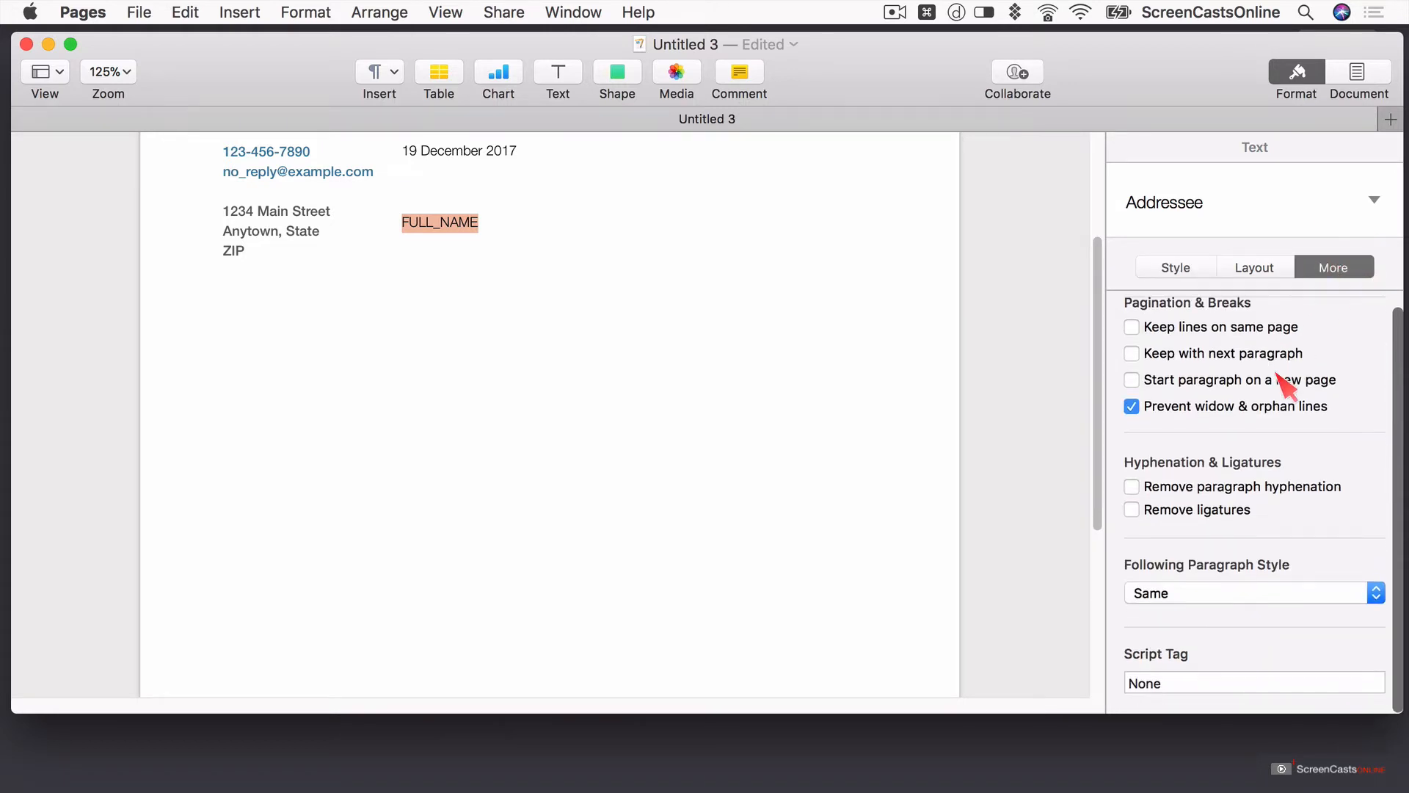
{"action": "left_click", "coordinate": [1153, 693]}
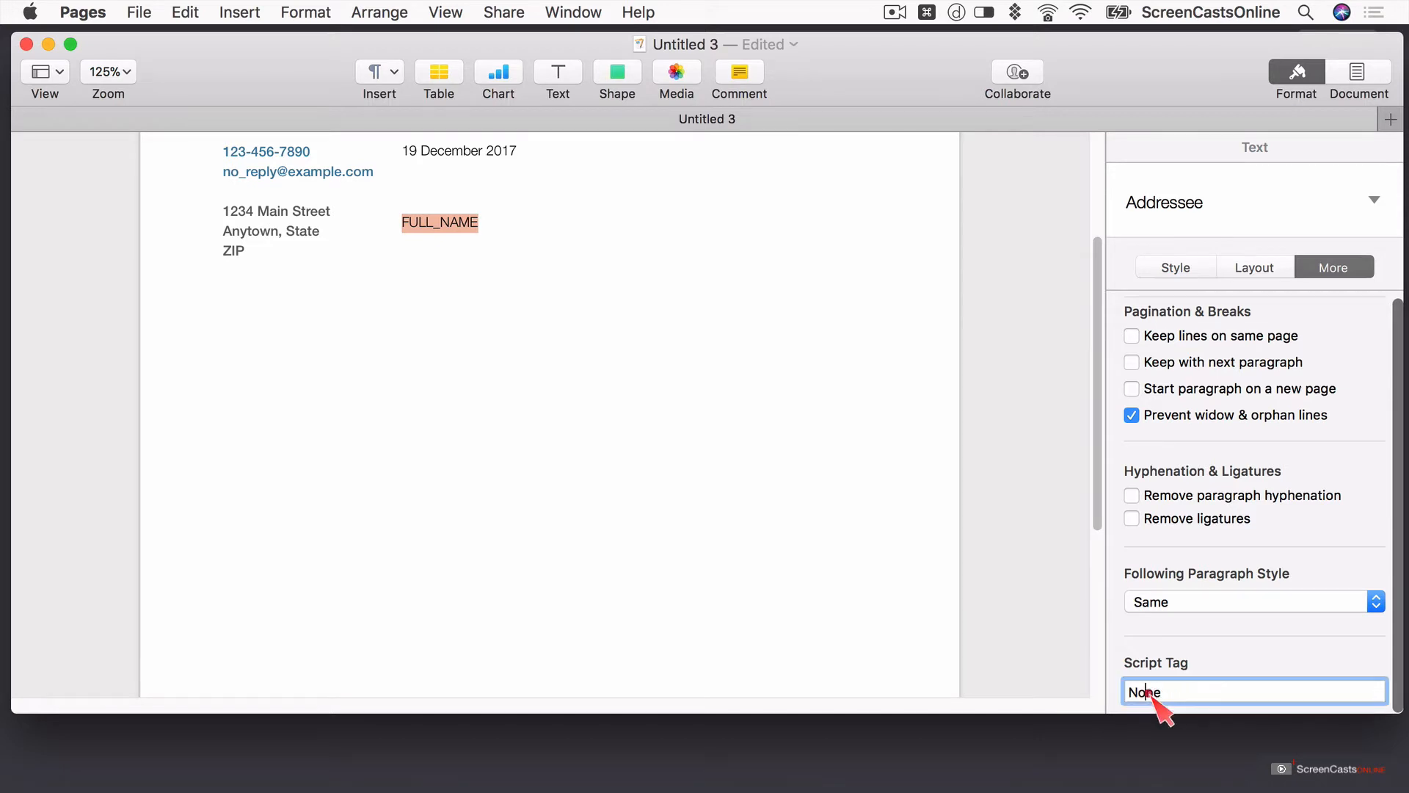
{"action": "key", "text": "super+v"}
{"action": "left_click", "coordinate": [1239, 646]}
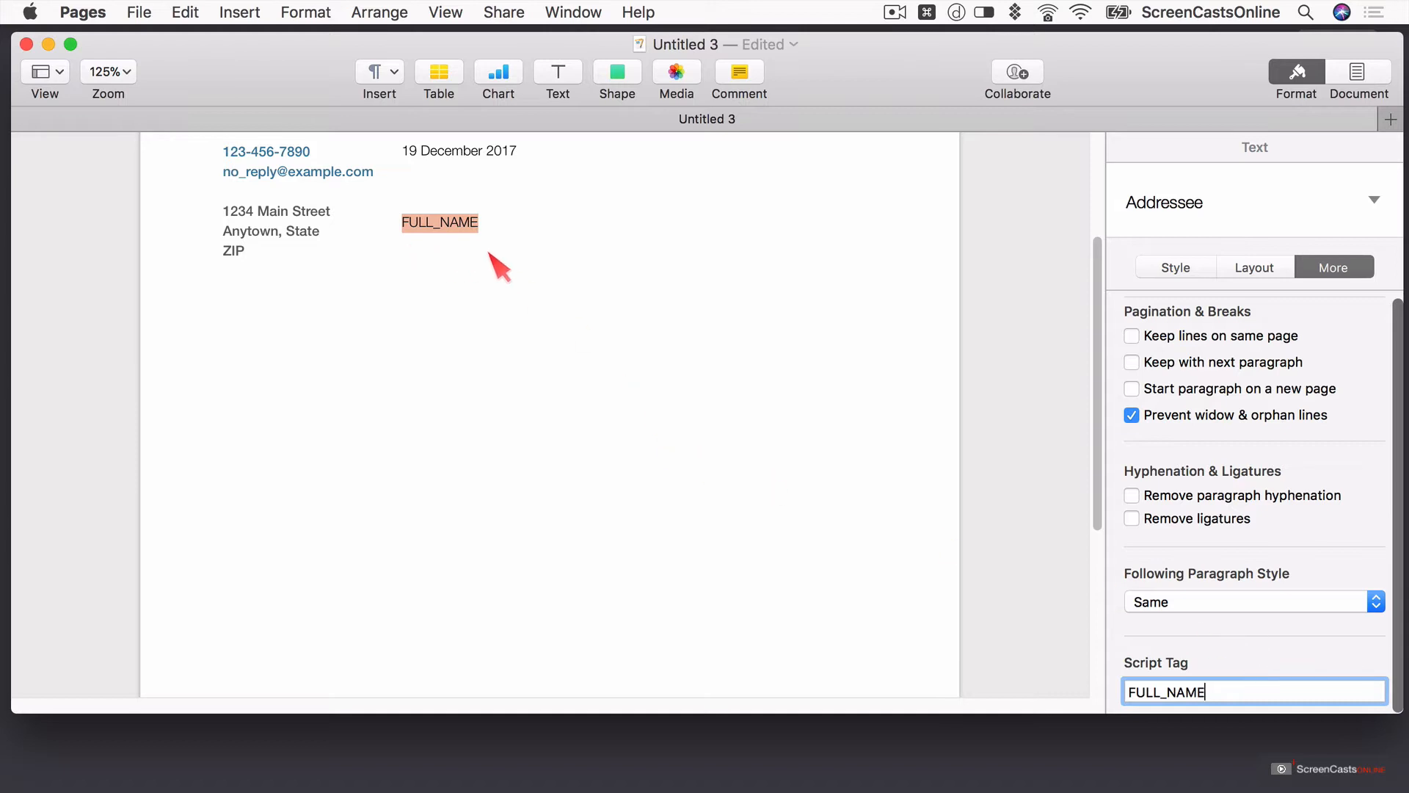
- Enter ADDRESS_STREET on a new line below FULL_NAME and copy that text
{"action": "left_click", "coordinate": [503, 221]}
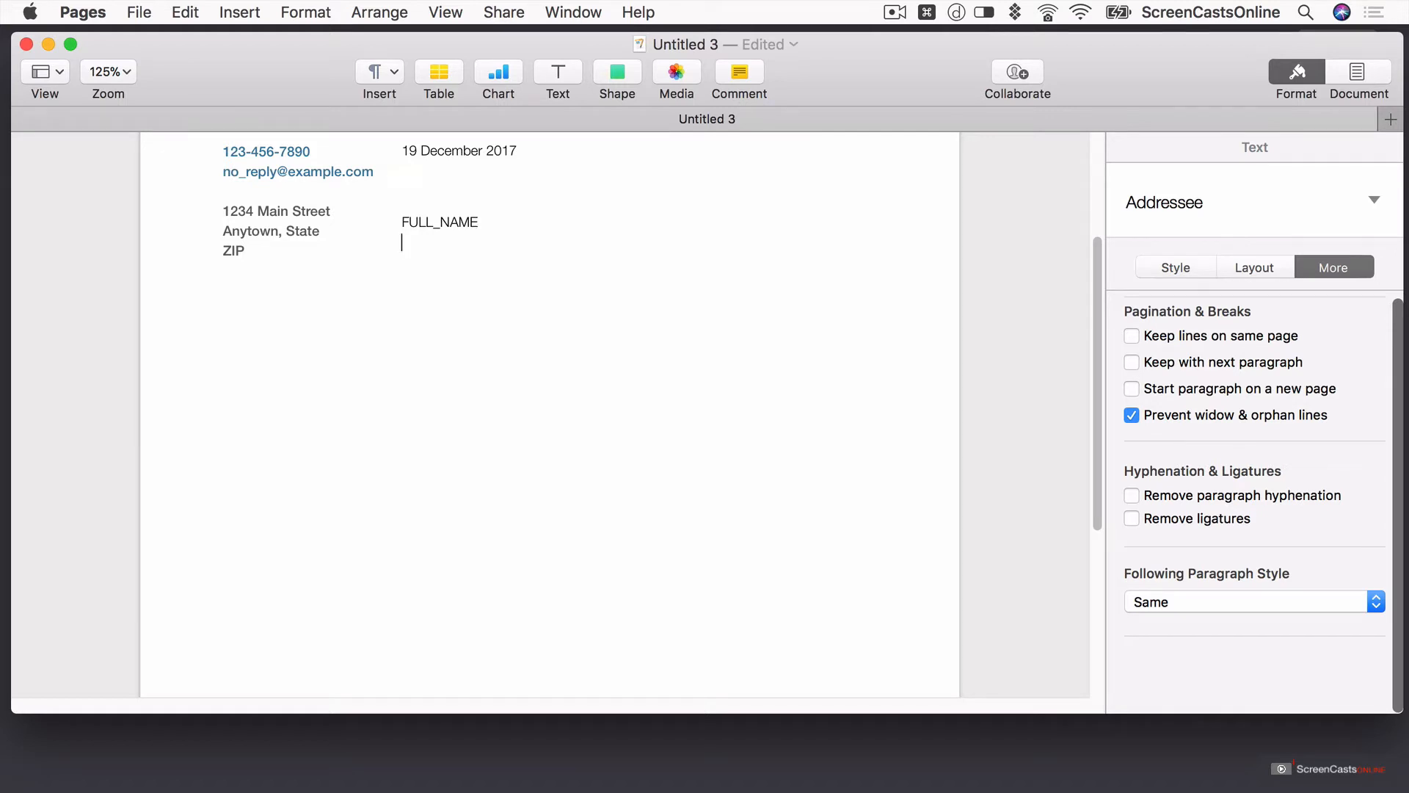
{"action": "type", "text": "ADDRESS_STREET"}
{"action": "left_click_drag", "start_coordinate": [541, 263], "coordinate": [404, 245]}
{"action": "key", "text": "super+c"}
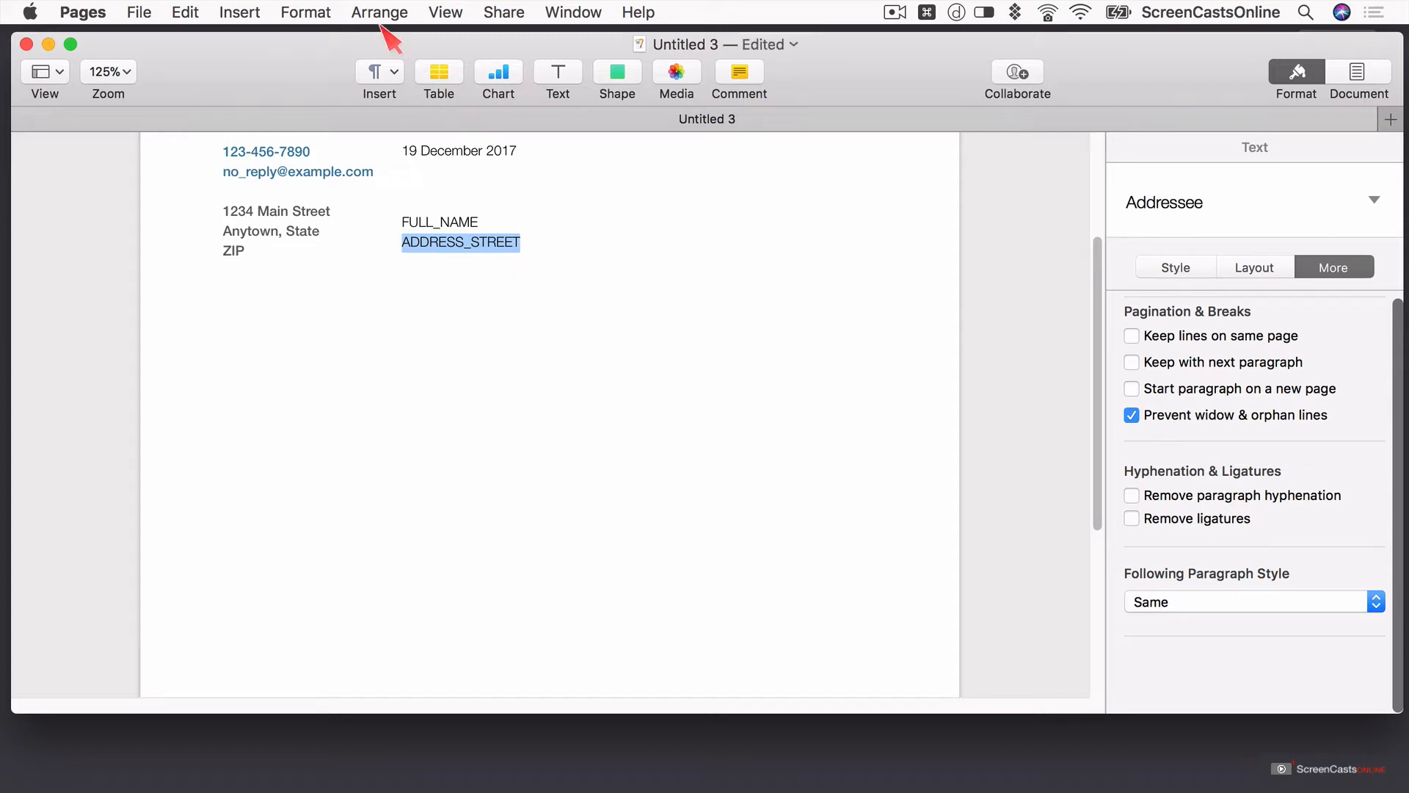
- Define the selected ADDRESS_STREET text as placeholder text and give it the script tag ADDRESS_STREET
{"action": "left_click", "coordinate": [317, 12]}
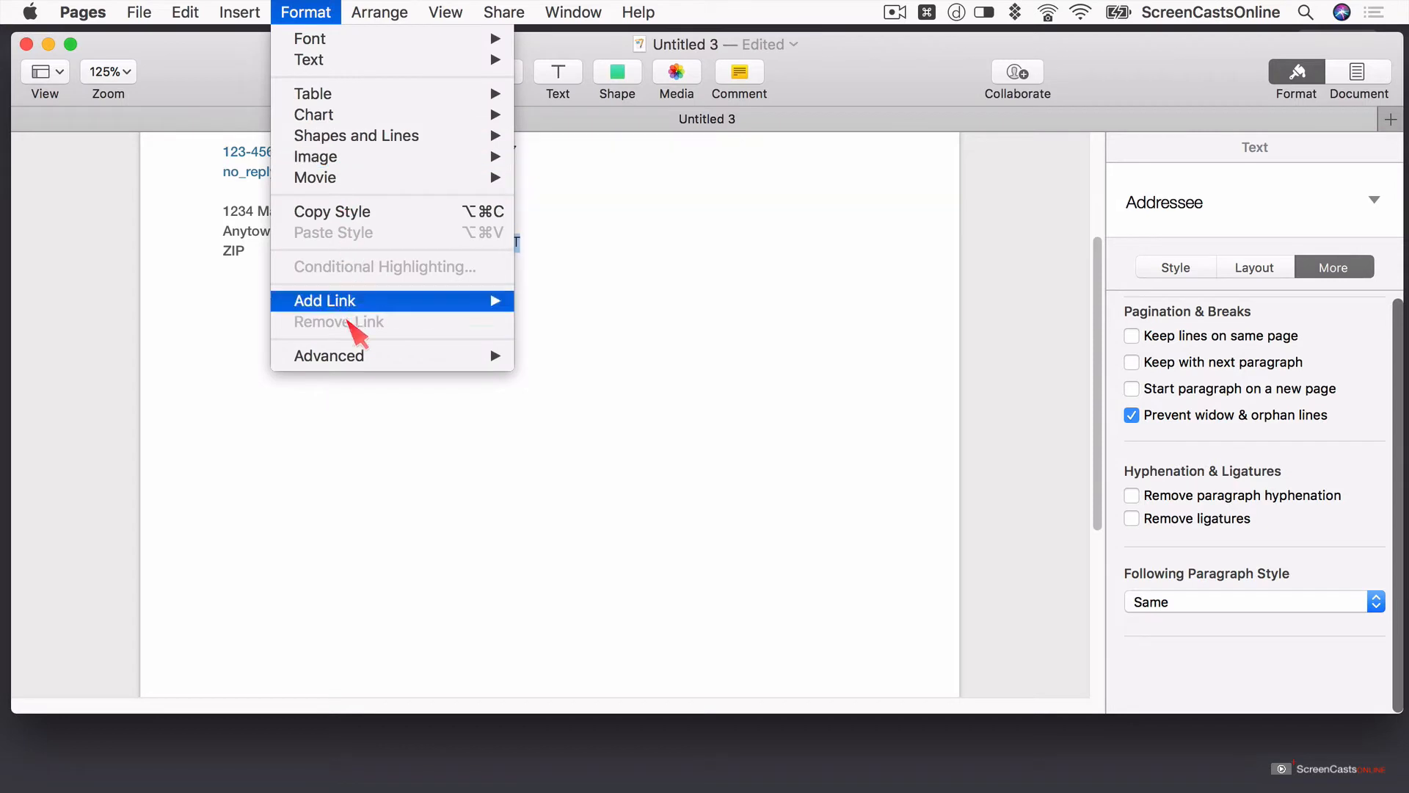
{"action": "mouse_move", "coordinate": [413, 360]}
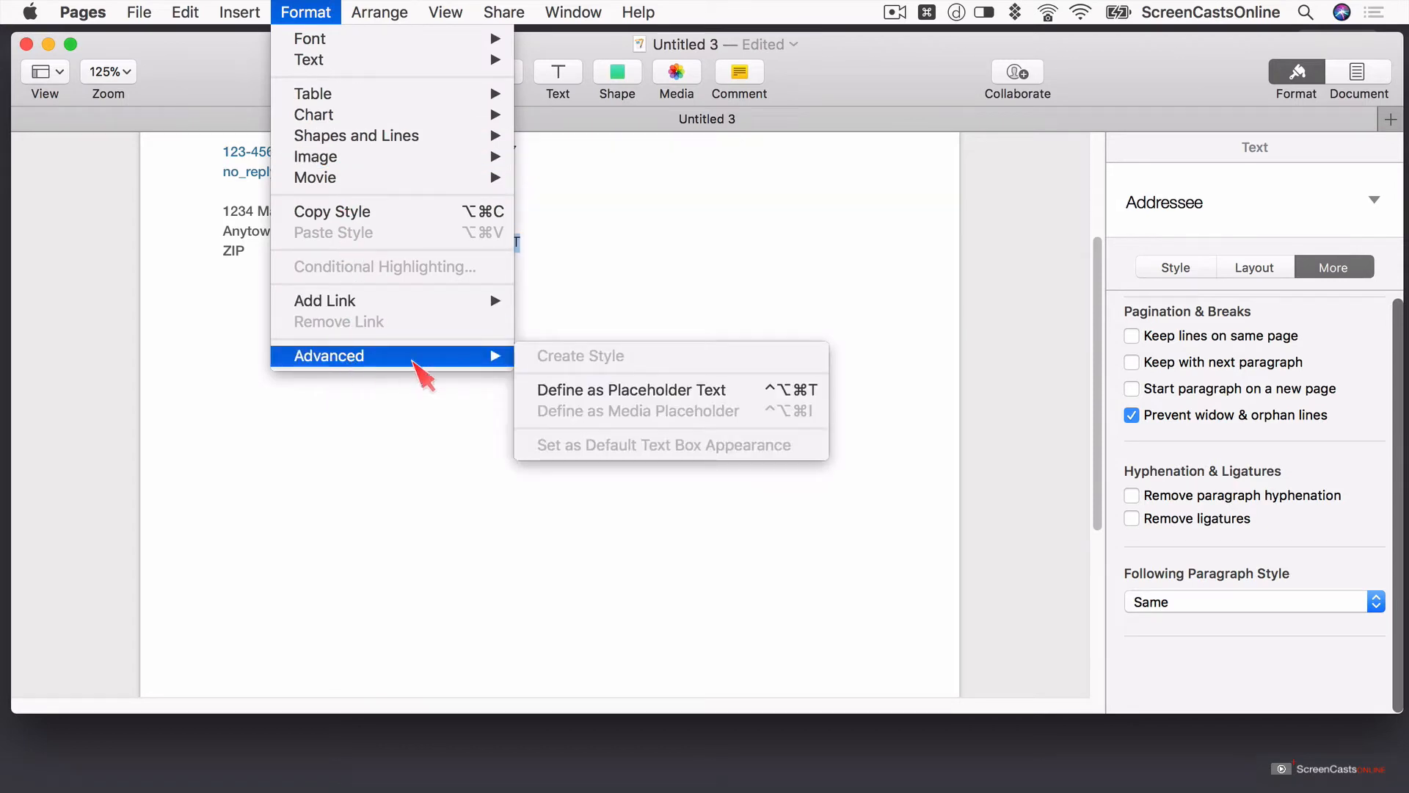
{"action": "left_click", "coordinate": [652, 392]}
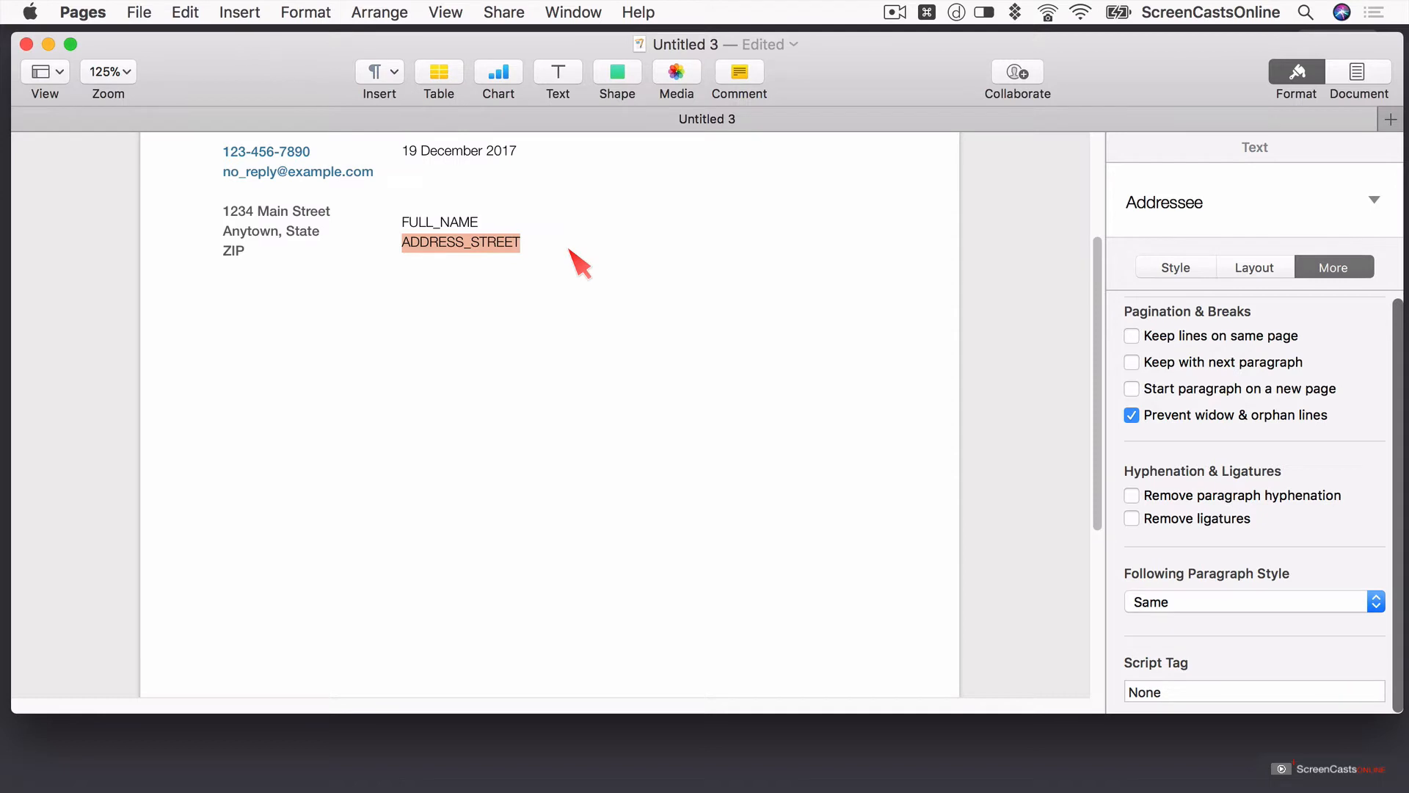
{"action": "left_click", "coordinate": [1146, 690]}
{"action": "double_click", "coordinate": [1149, 690]}
{"action": "key", "text": "super+v"}
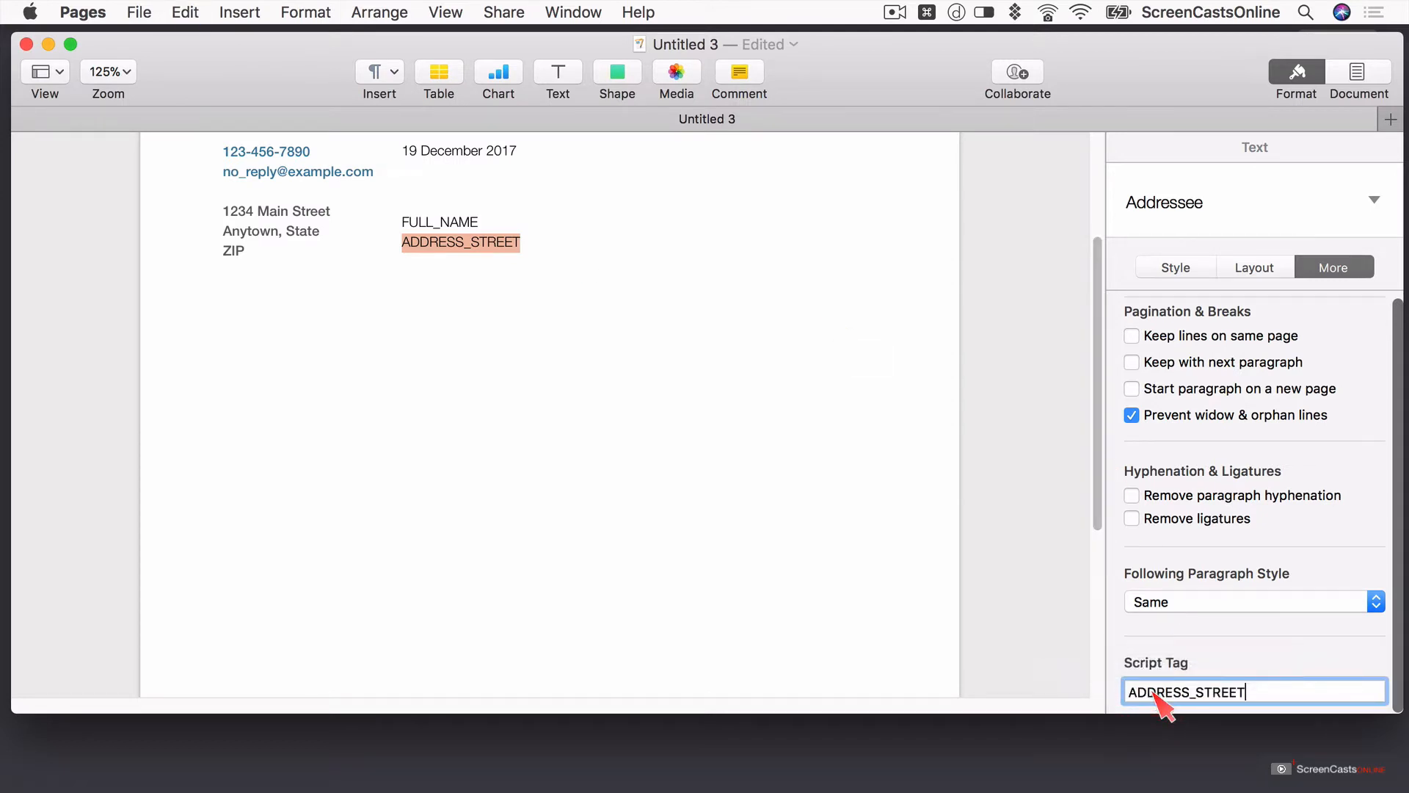
- Add a new line reading ADDRESS_STATE below the street placeholder
{"action": "left_click", "coordinate": [592, 246]}
{"action": "key", "text": "Return"}
{"action": "type", "text": "A"}
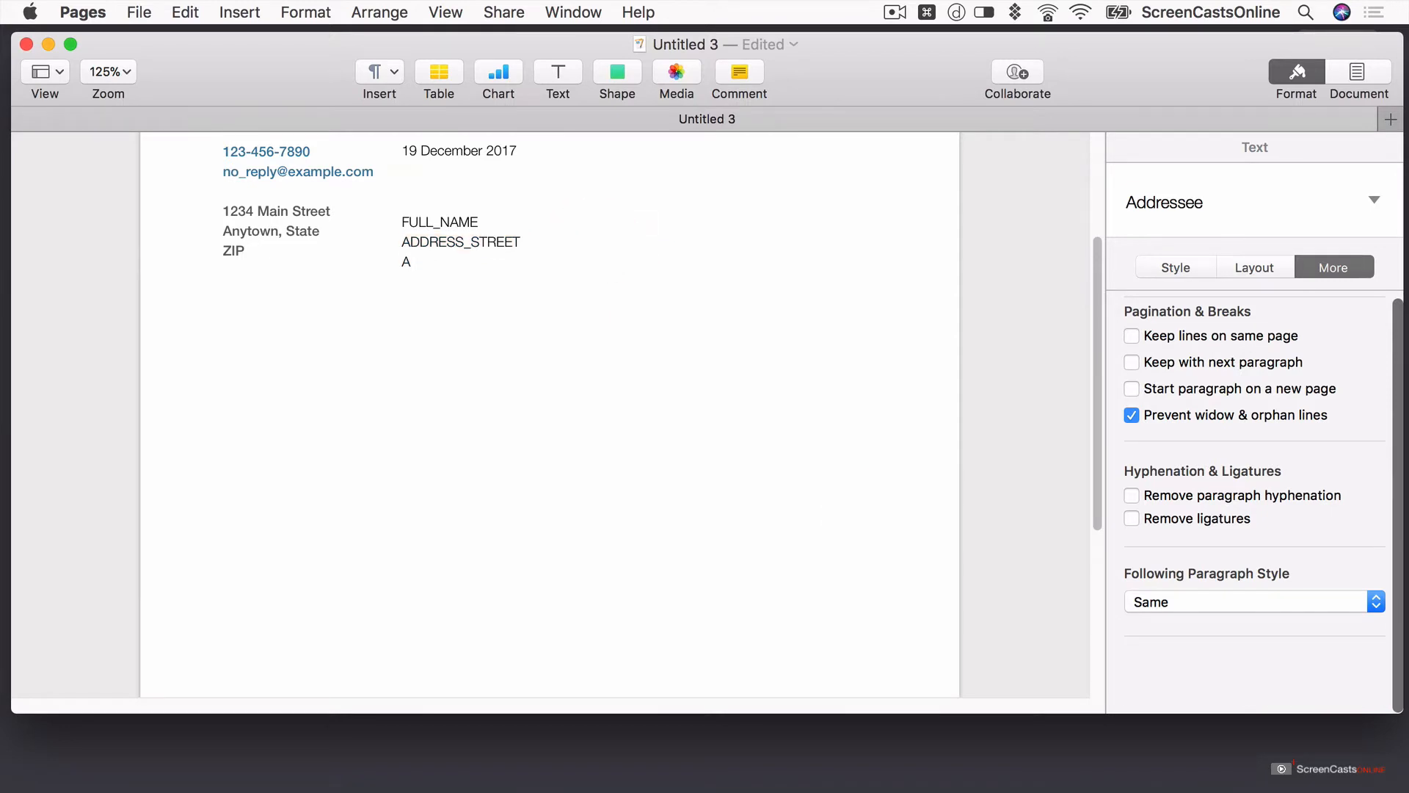
{"action": "type", "text": "DDRESS_STATE"}
- Define the ADDRESS_STATE text as placeholder text with the script tag ADDRESS_STATE
{"action": "left_click_drag", "start_coordinate": [510, 263], "coordinate": [403, 262]}
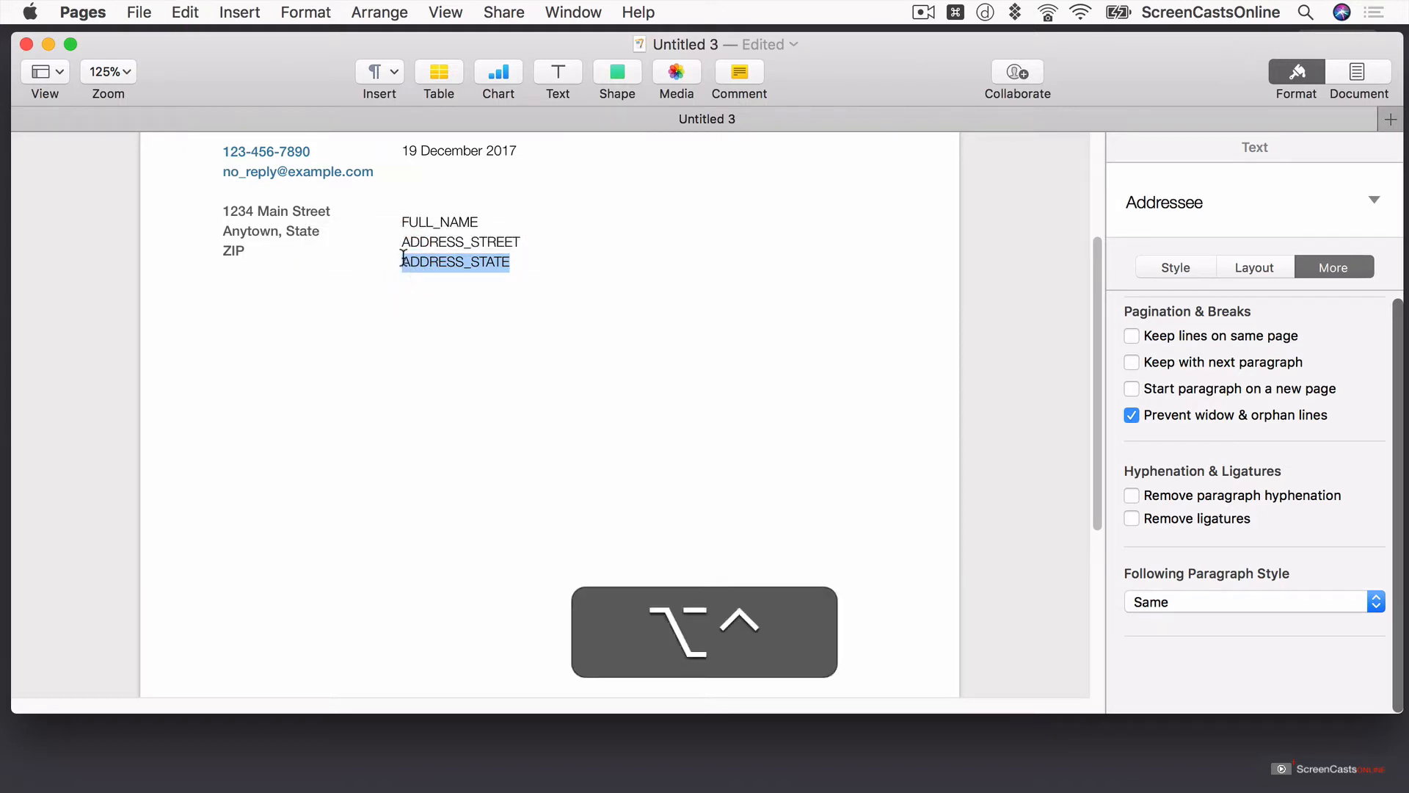
{"action": "key", "text": "ctrl+alt+super+t"}
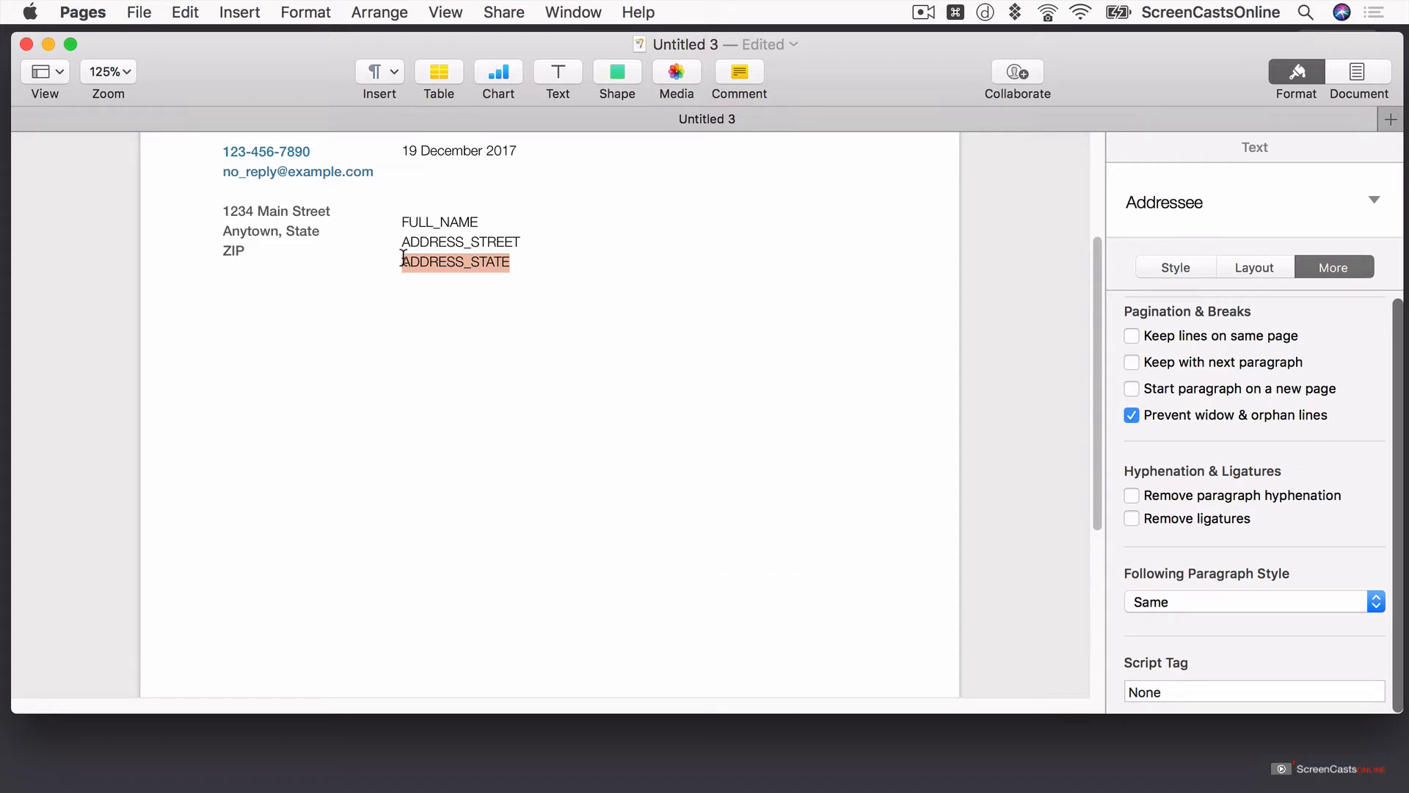
{"action": "left_click", "coordinate": [1143, 691]}
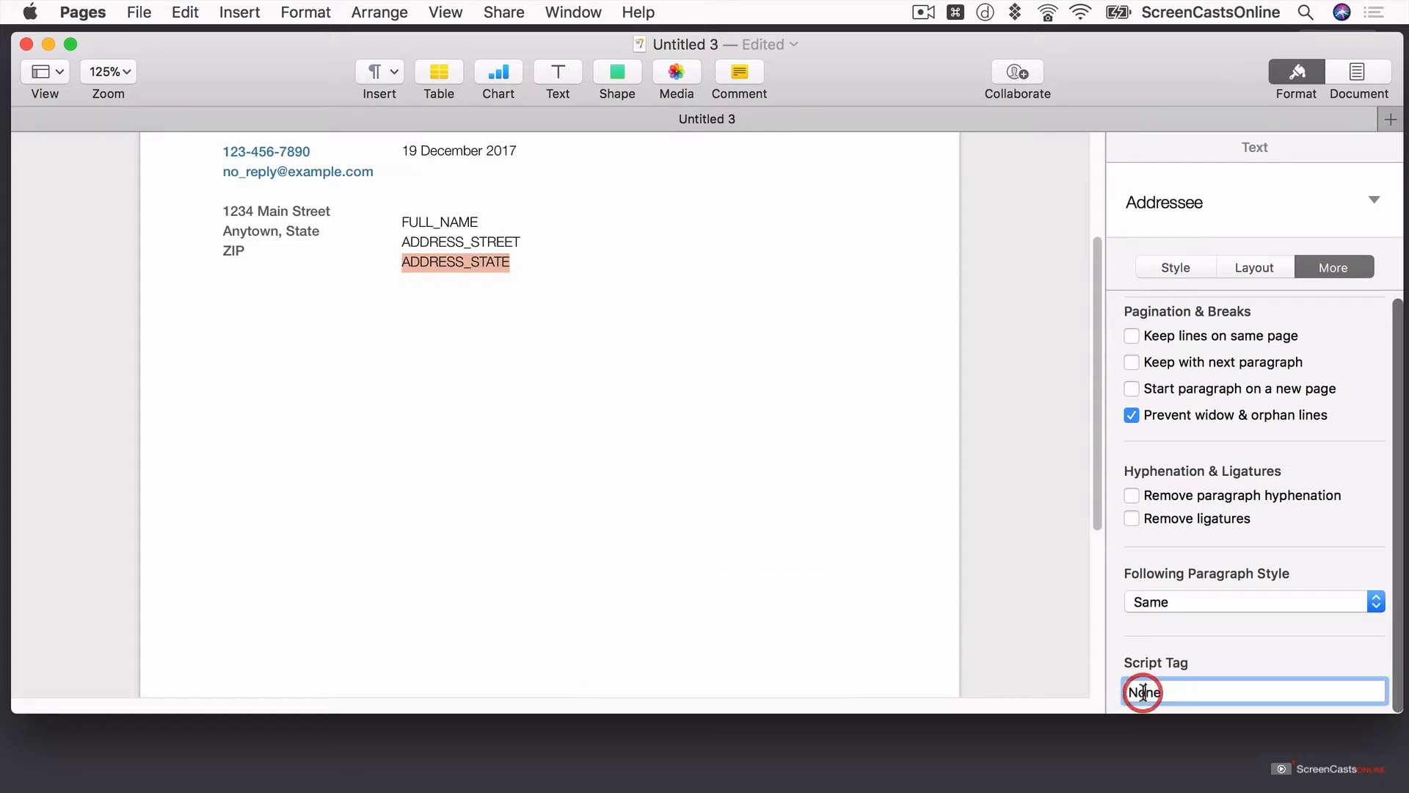
{"action": "type", "text": "ADDRESS_STATE"}
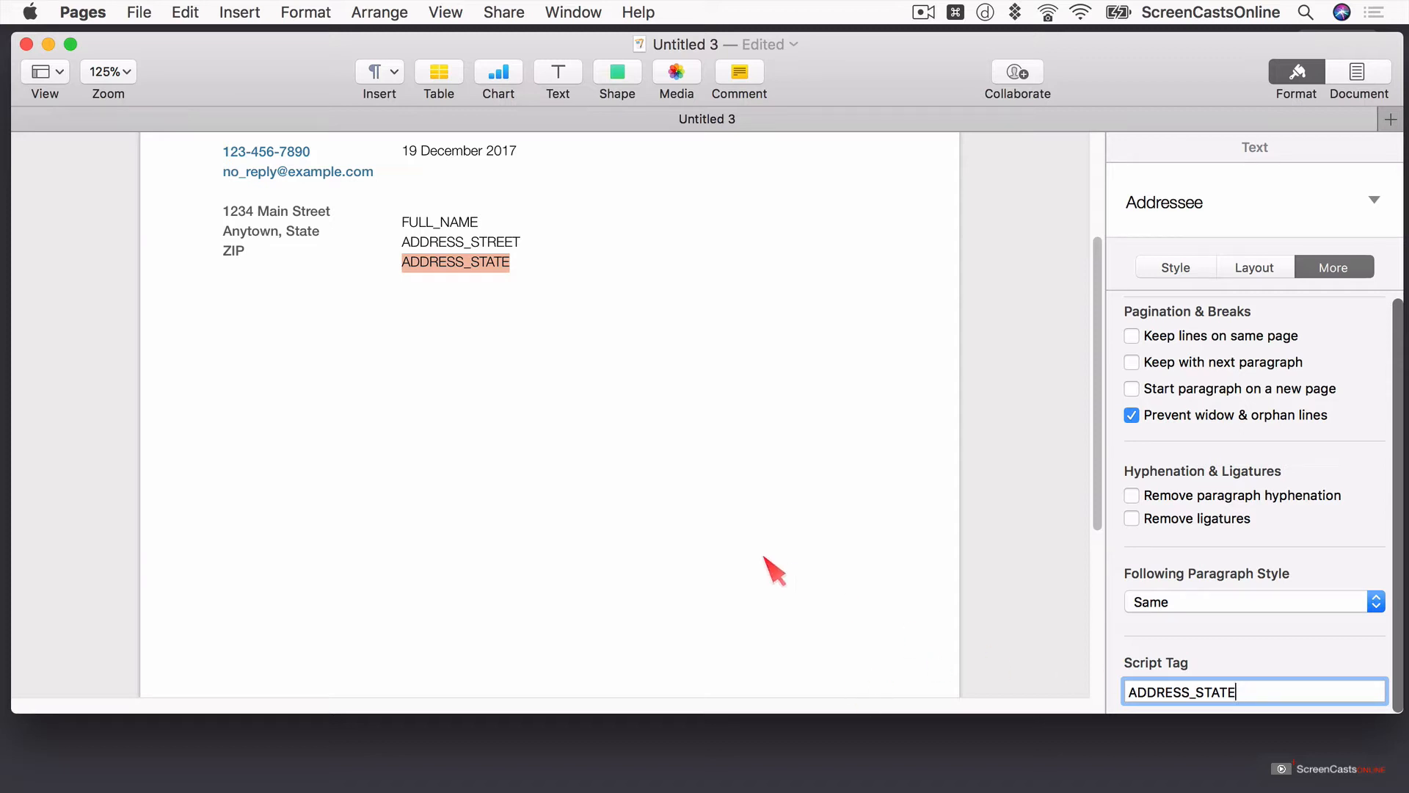
- Insert a line reading ADDRESS_CITY between the ADDRESS_STREET and ADDRESS_STATE lines
{"action": "left_click", "coordinate": [519, 264]}
{"action": "key", "text": "Return"}
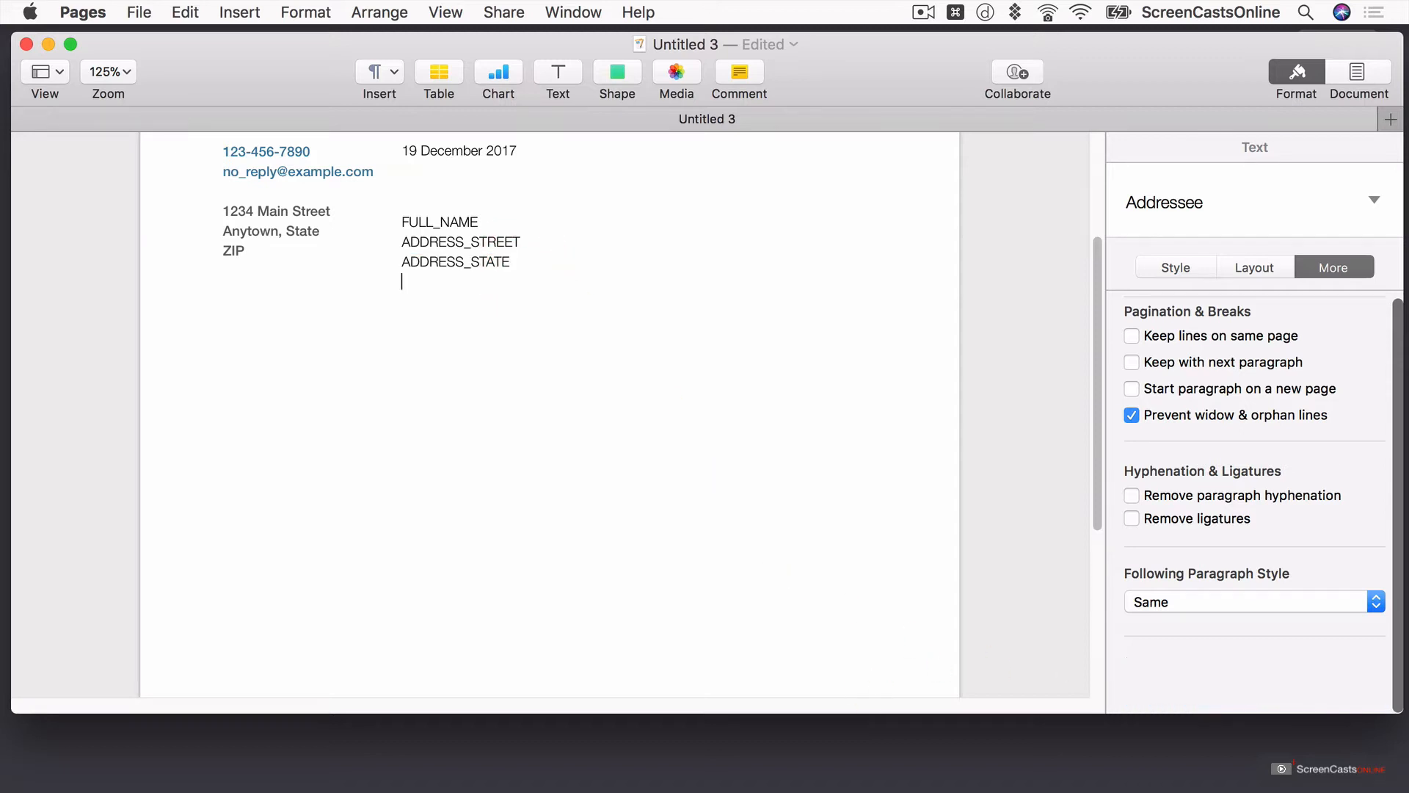
{"action": "key", "text": "Up"}
{"action": "type", "text": "ADDRESS_CITY"}
{"action": "key", "text": "Return"}
{"action": "left_click", "coordinate": [466, 282]}
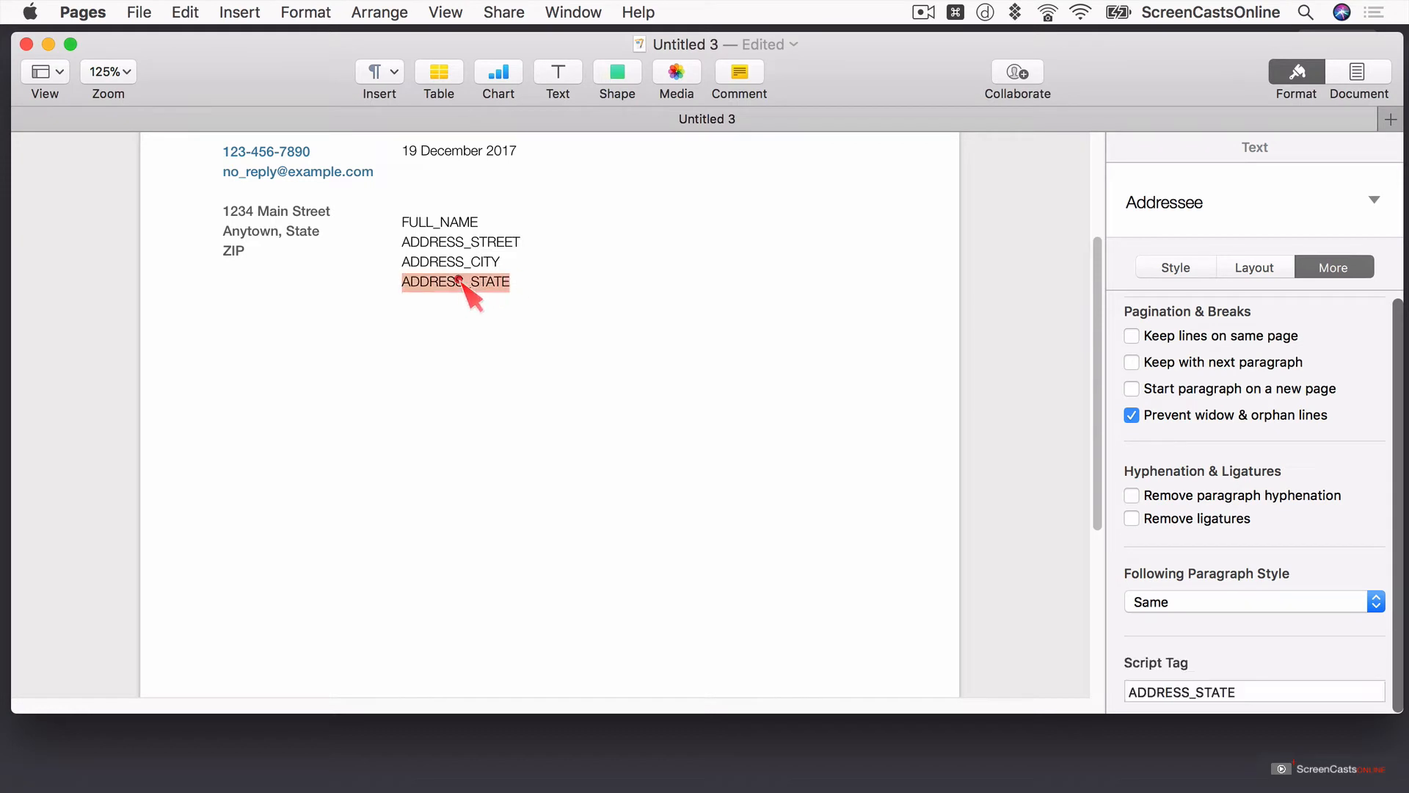
- Define the ADDRESS_CITY text as placeholder text and paste ADDRESS_CITY as its script tag
{"action": "left_click", "coordinate": [506, 263]}
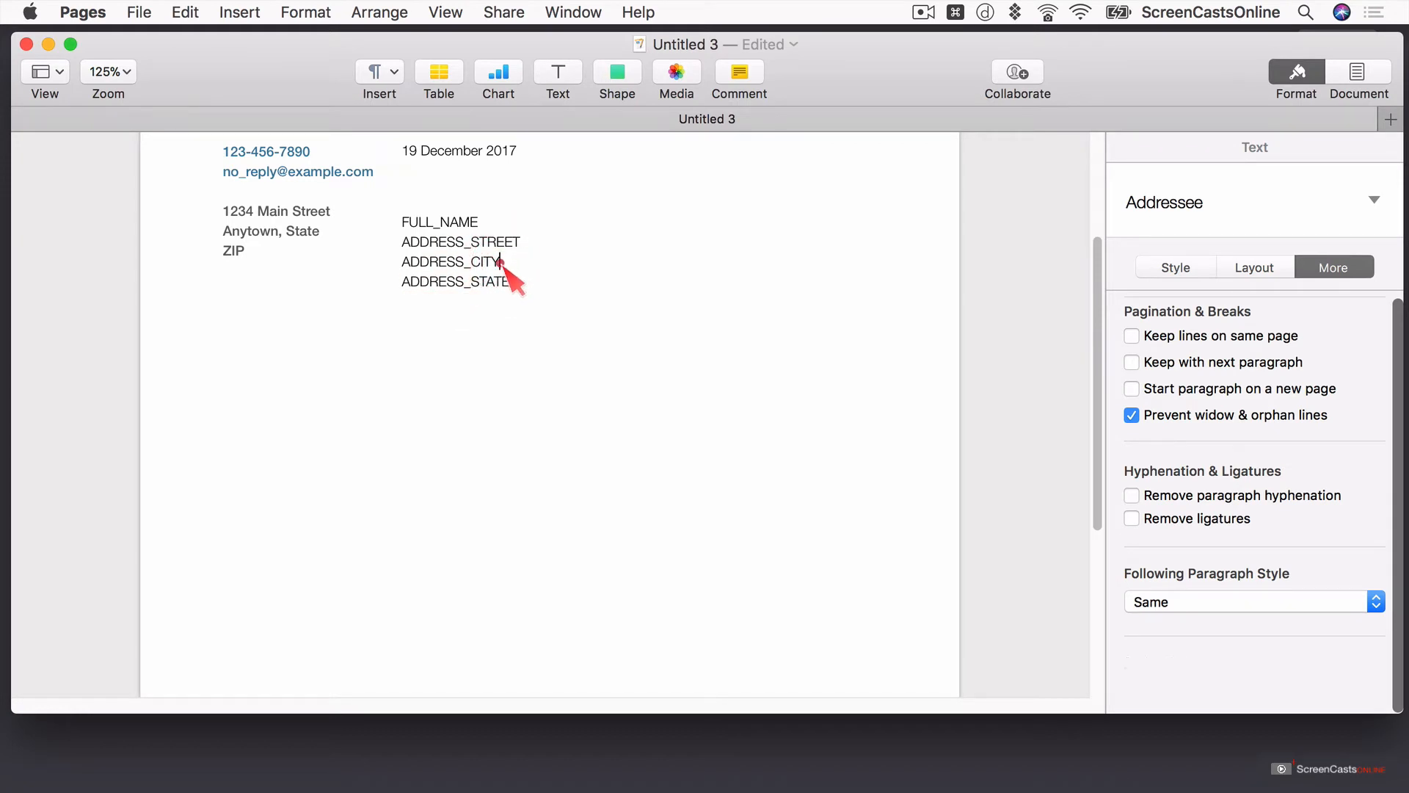
{"action": "left_click_drag", "start_coordinate": [506, 263], "coordinate": [403, 264]}
{"action": "key", "text": "super+c"}
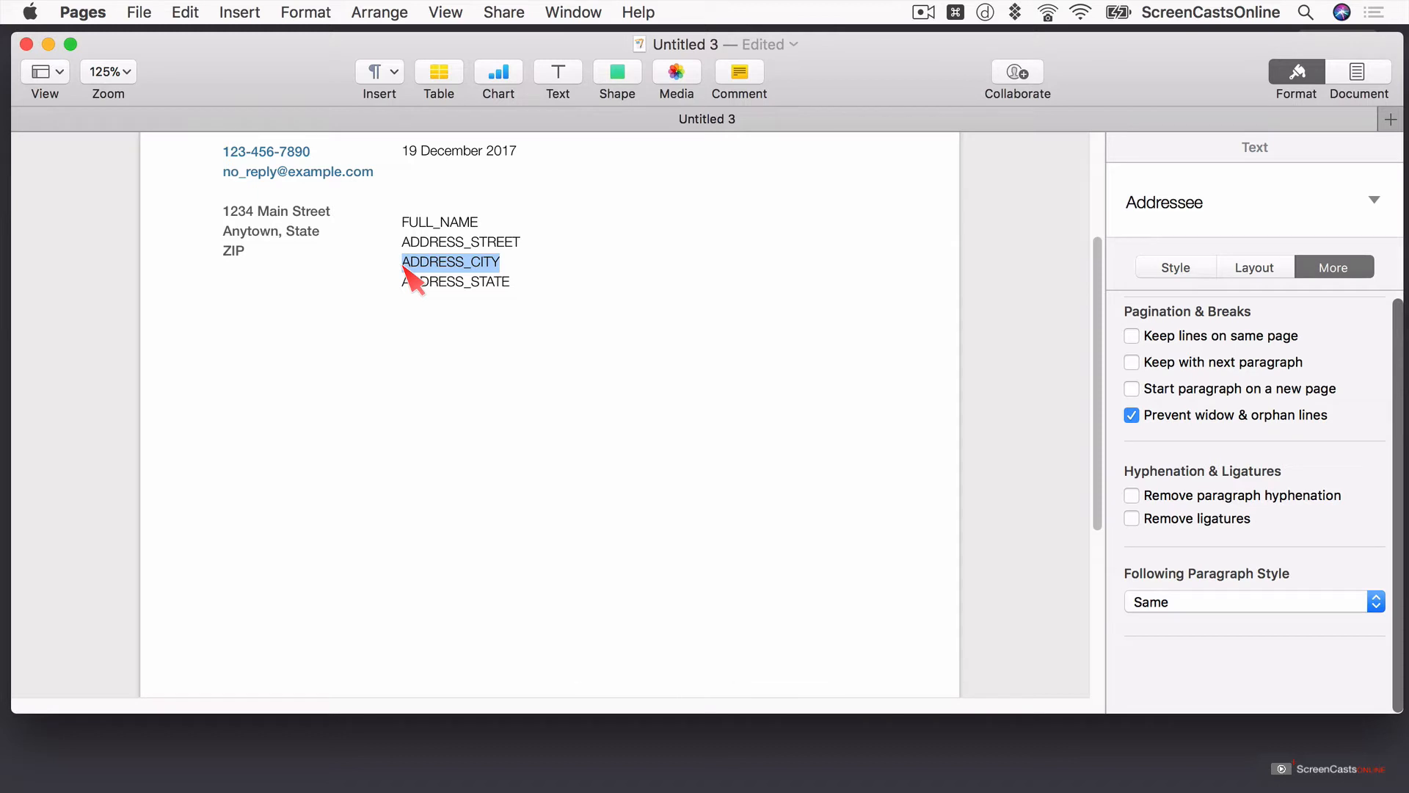
{"action": "key", "text": "ctrl+alt+super+t"}
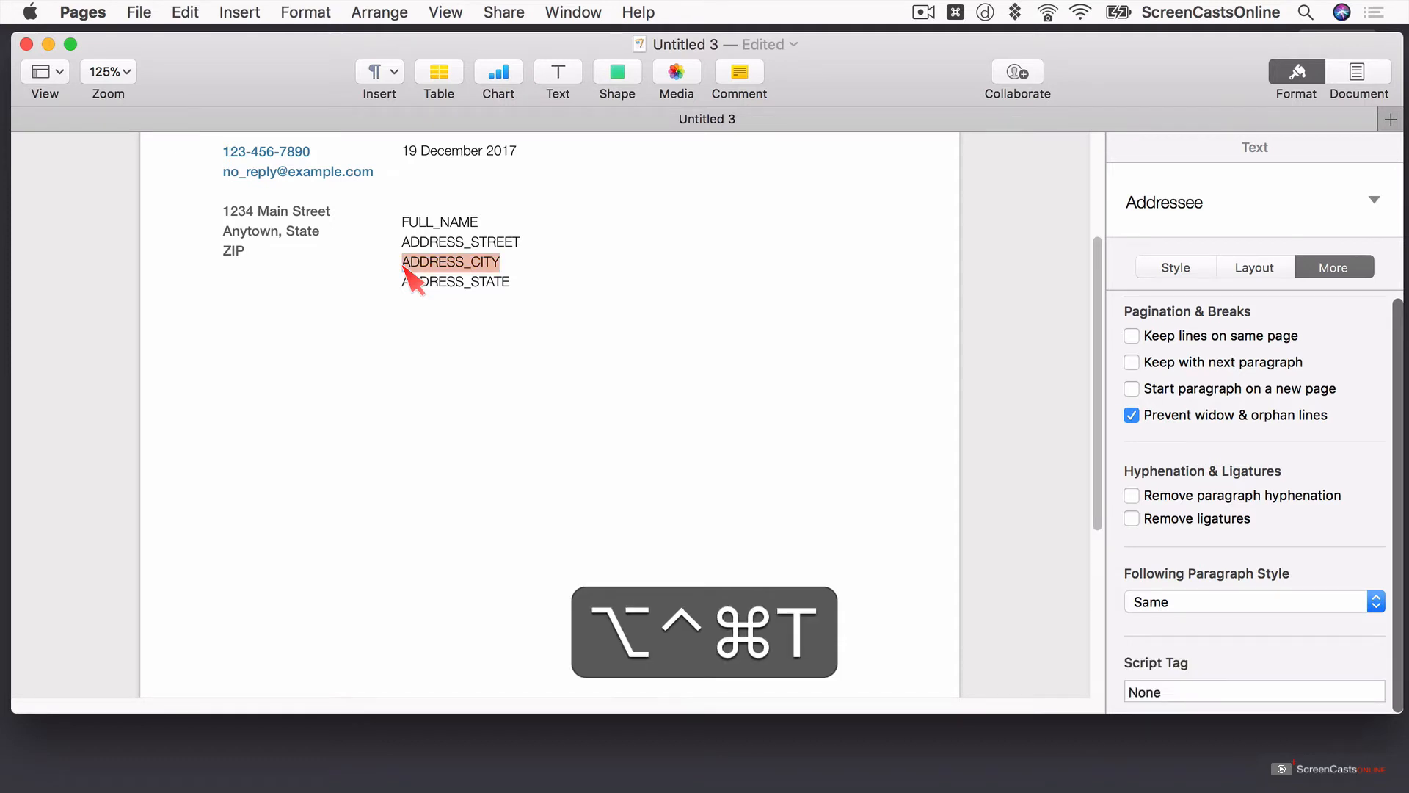
{"action": "double_click", "coordinate": [1147, 692]}
{"action": "key", "text": "super+v"}
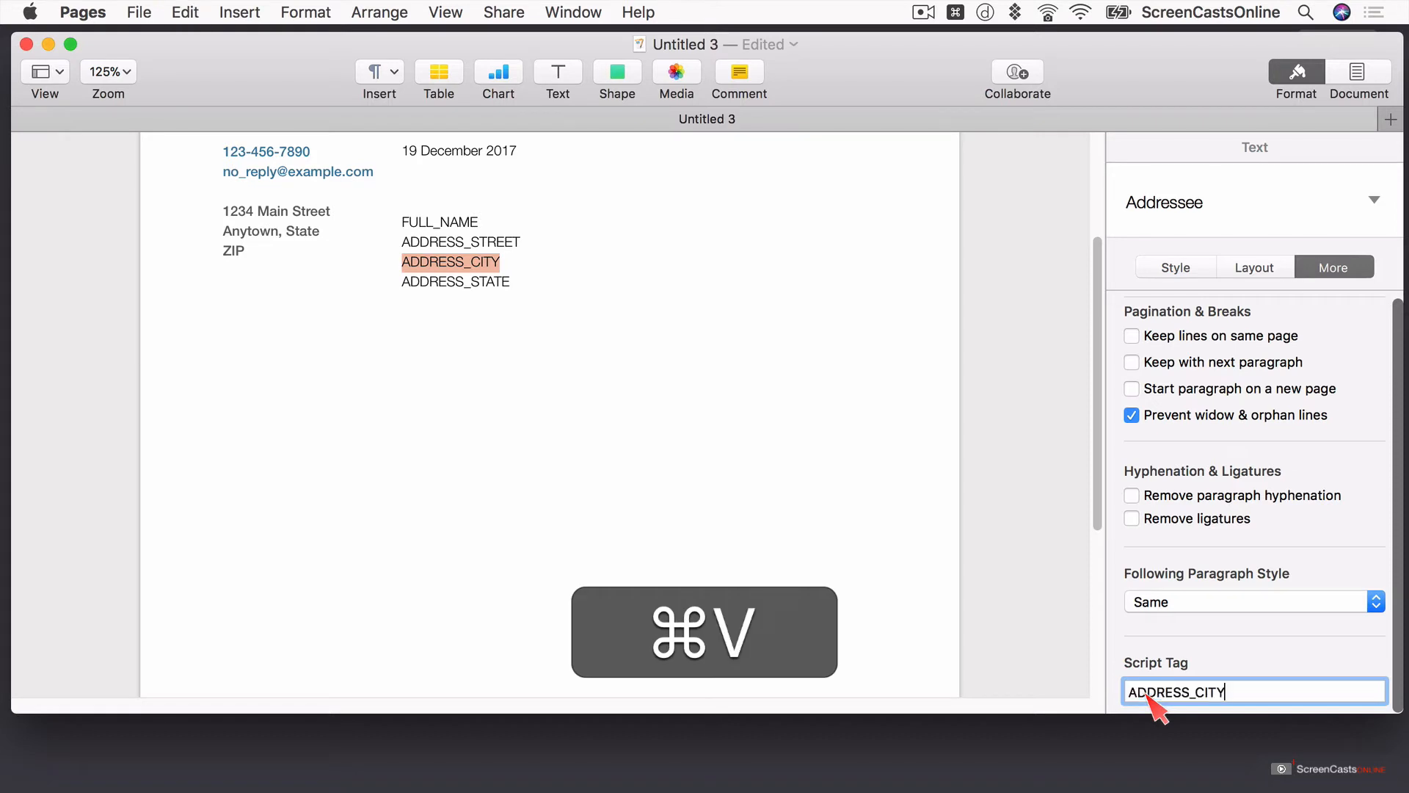
- Add ADDRESS_ZIP after ADDRESS_STATE on the same line, separated by a space
{"action": "left_click", "coordinate": [535, 284]}
{"action": "left_click", "coordinate": [535, 285]}
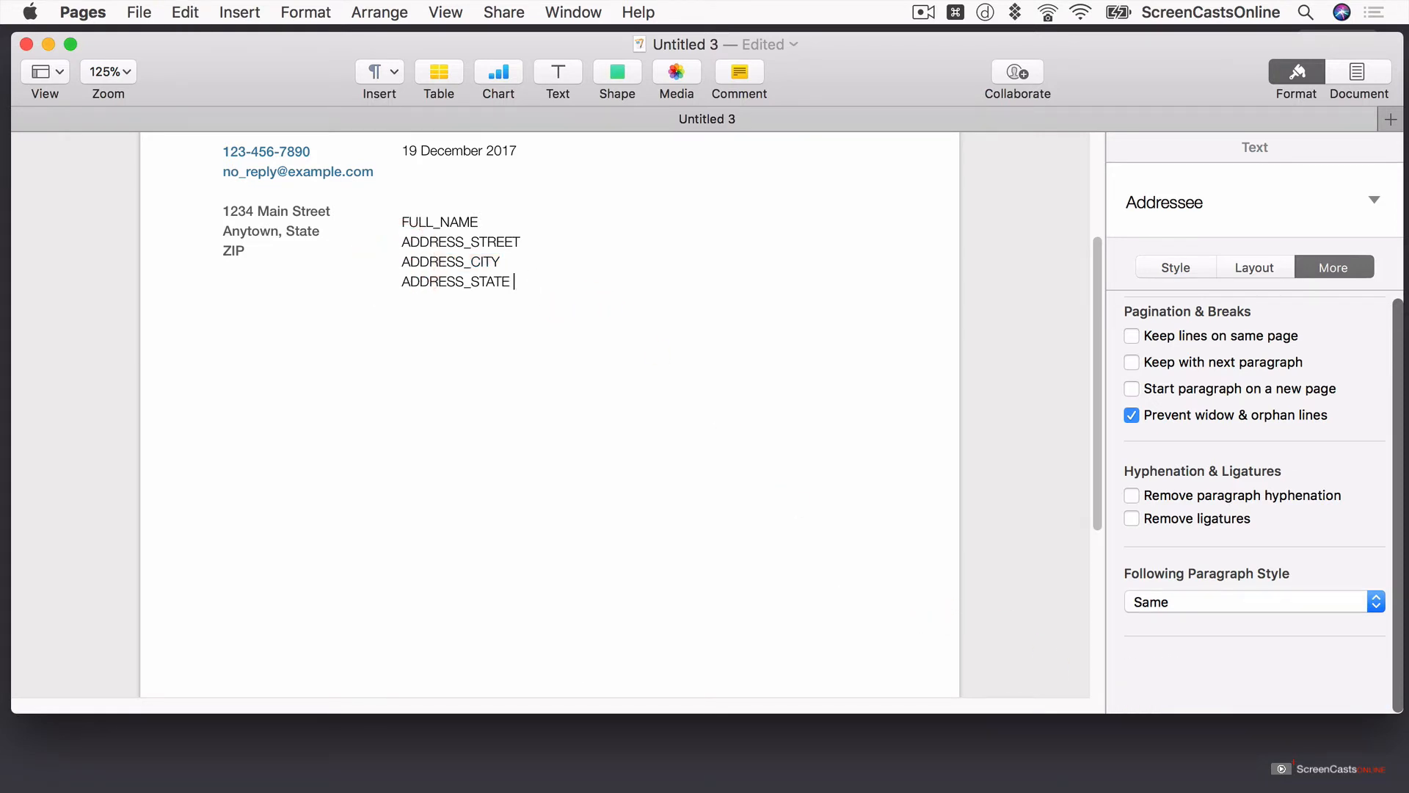
{"action": "type", "text": "ADDRESS_ZIP"}
- Define the ADDRESS_ZIP text as placeholder text and paste ADDRESS_ZIP as its script tag
{"action": "left_click_drag", "start_coordinate": [514, 285], "coordinate": [601, 287]}
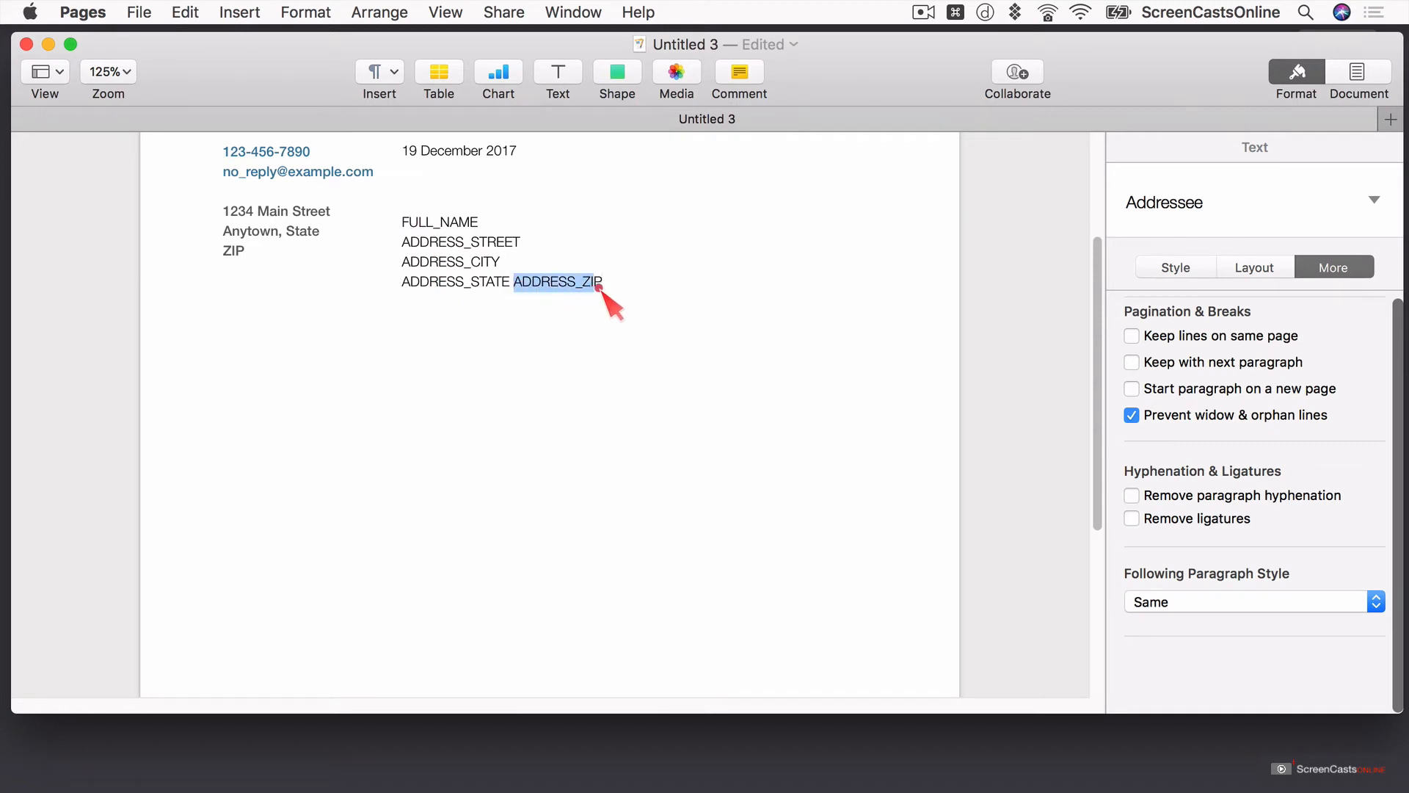
{"action": "key", "text": "super+c"}
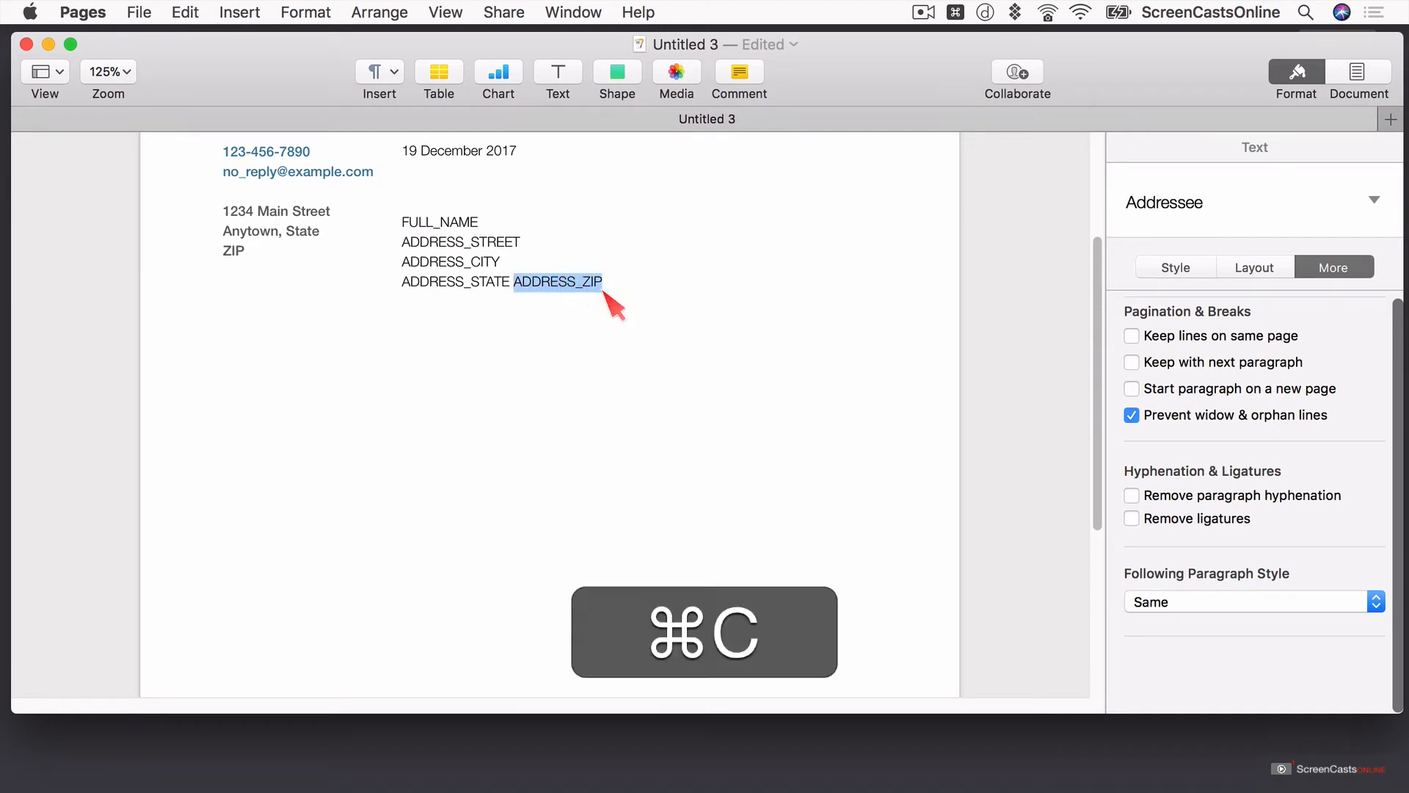
{"action": "key", "text": "ctrl+alt+super+t"}
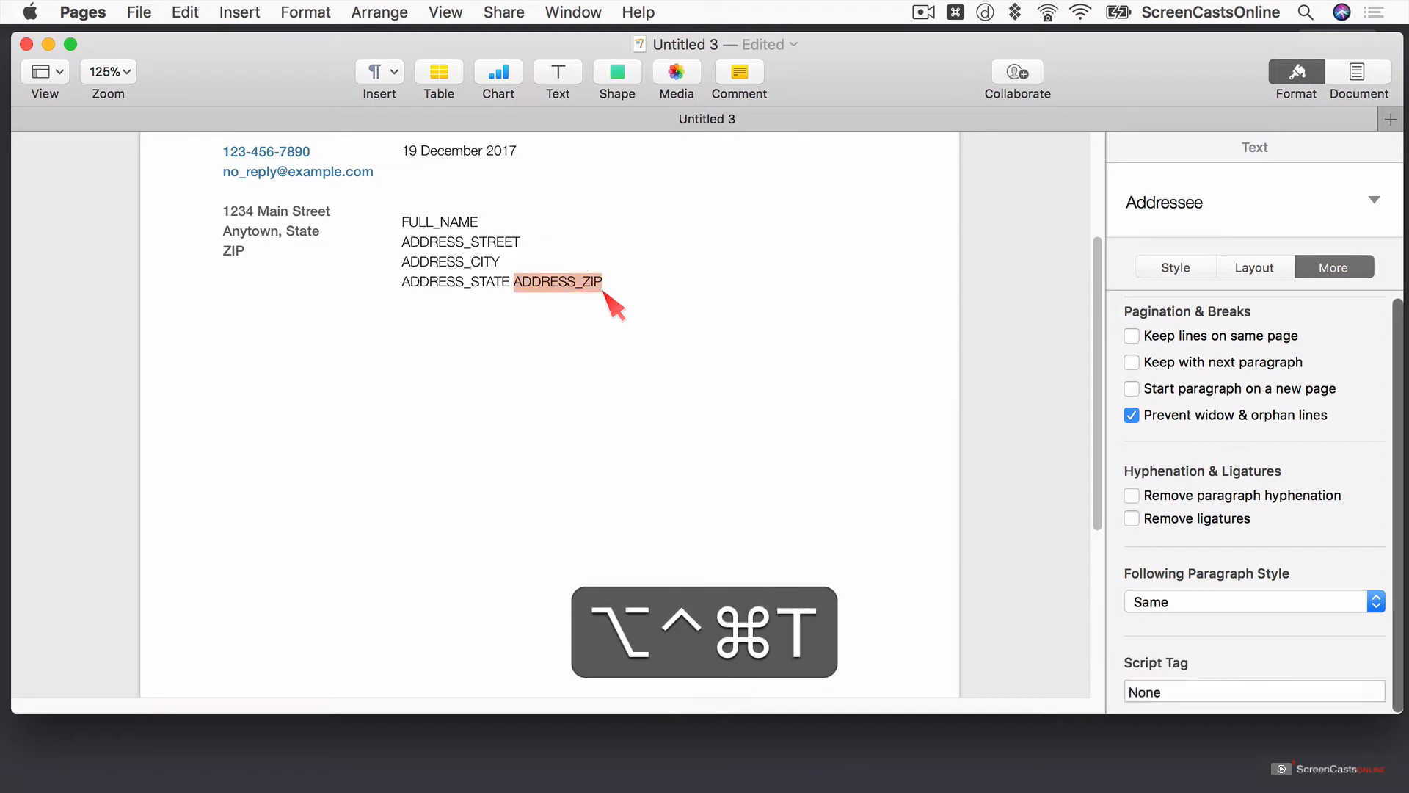
{"action": "left_click", "coordinate": [1144, 693]}
{"action": "double_click", "coordinate": [1143, 693]}
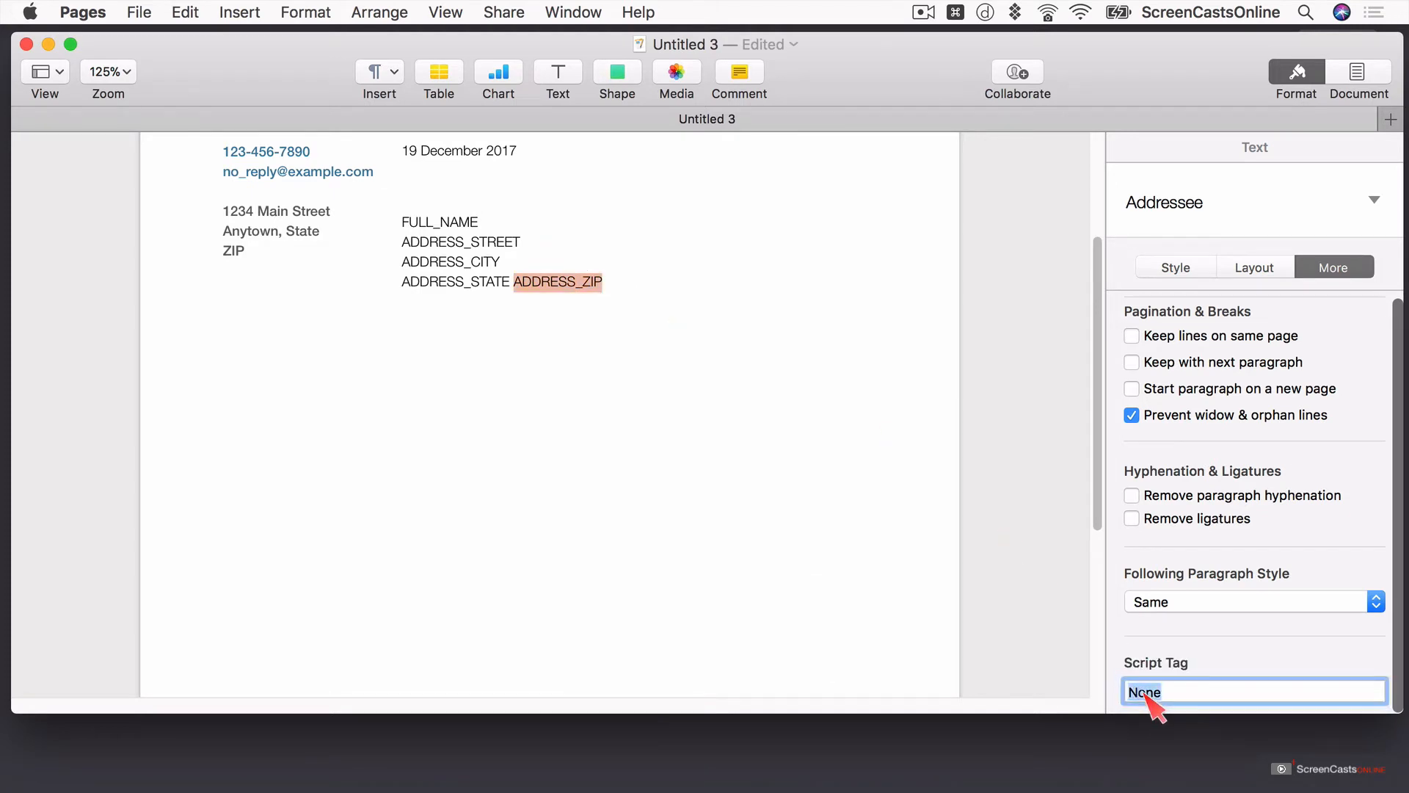
{"action": "key", "text": "super+v"}
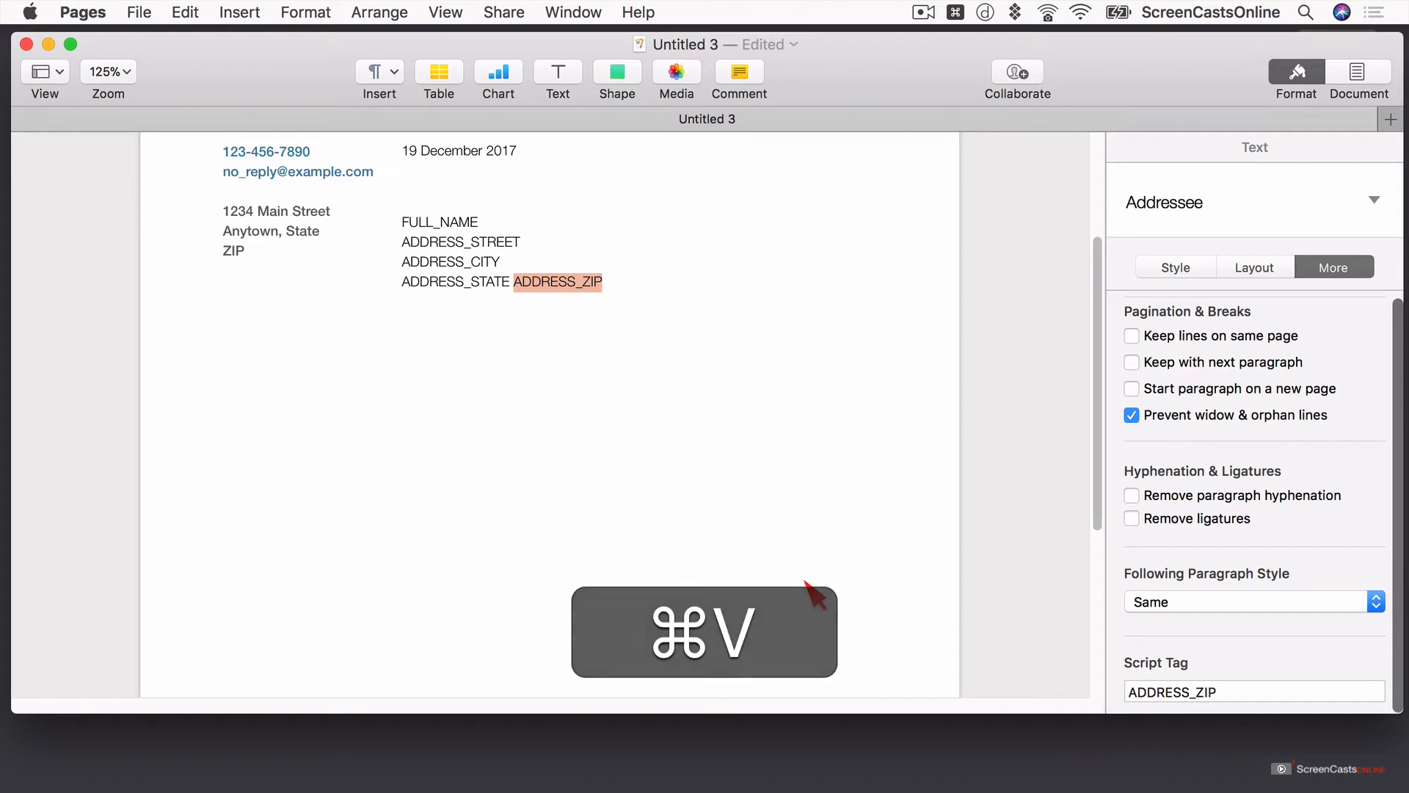
- Enter the salutation "Dear FIRST_NAME" below the address block, leaving a blank line between them
{"action": "left_click", "coordinate": [631, 286]}
{"action": "key", "text": "Return"}
{"action": "type", "text": "Dear "}
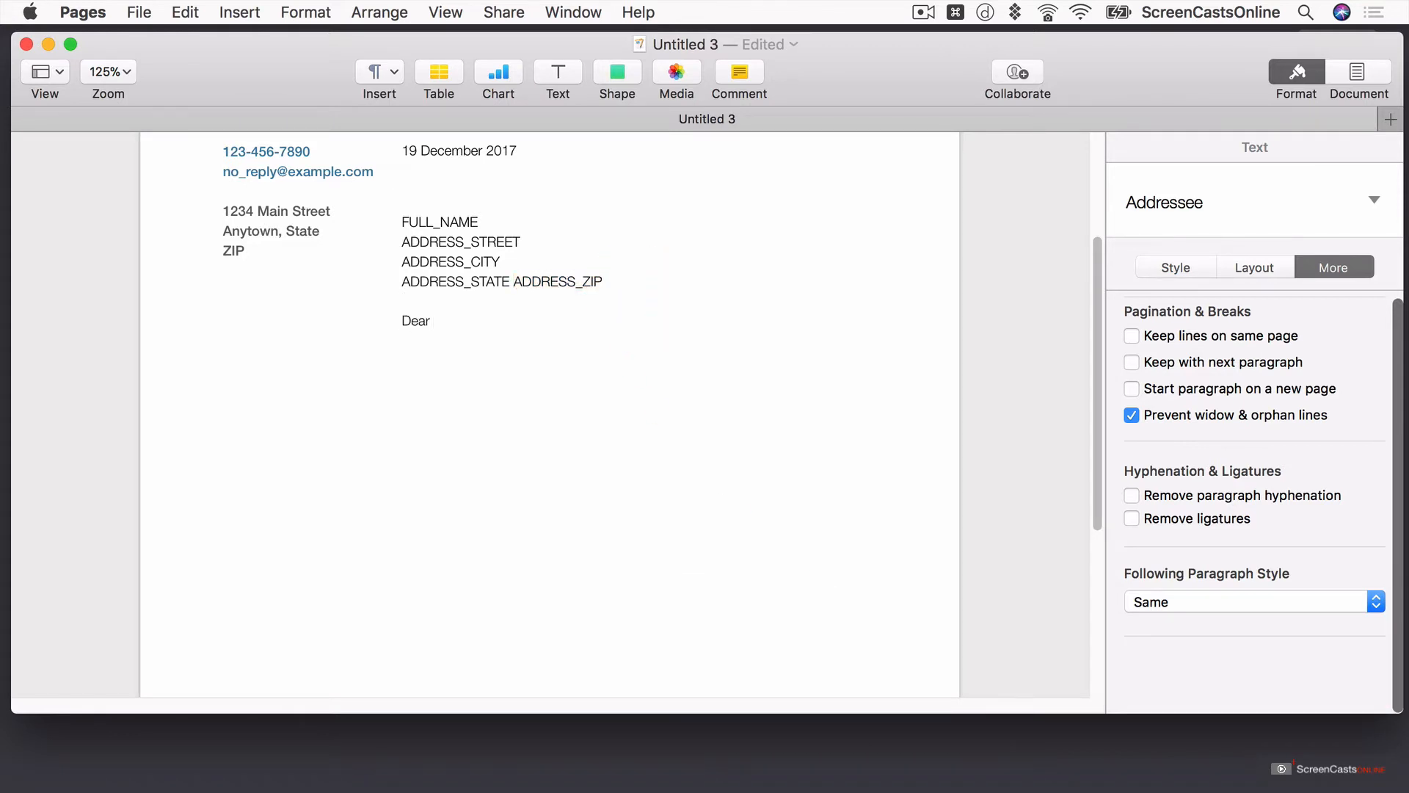
{"action": "type", "text": "FIRST_NAME"}
- Define FIRST_NAME in the salutation as placeholder text with the script tag FIRST_NAME
{"action": "key", "text": "shift+Left"}
{"action": "key", "text": "shift+Left"}
{"action": "key", "text": "shift+Left"}
{"action": "key", "text": "shift+Left"}
{"action": "key", "text": "shift+Left"}
{"action": "key", "text": "shift+Left"}
{"action": "key", "text": "shift+Left"}
{"action": "key", "text": "shift+Left"}
{"action": "key", "text": "shift+Left"}
{"action": "key", "text": "shift+Left"}
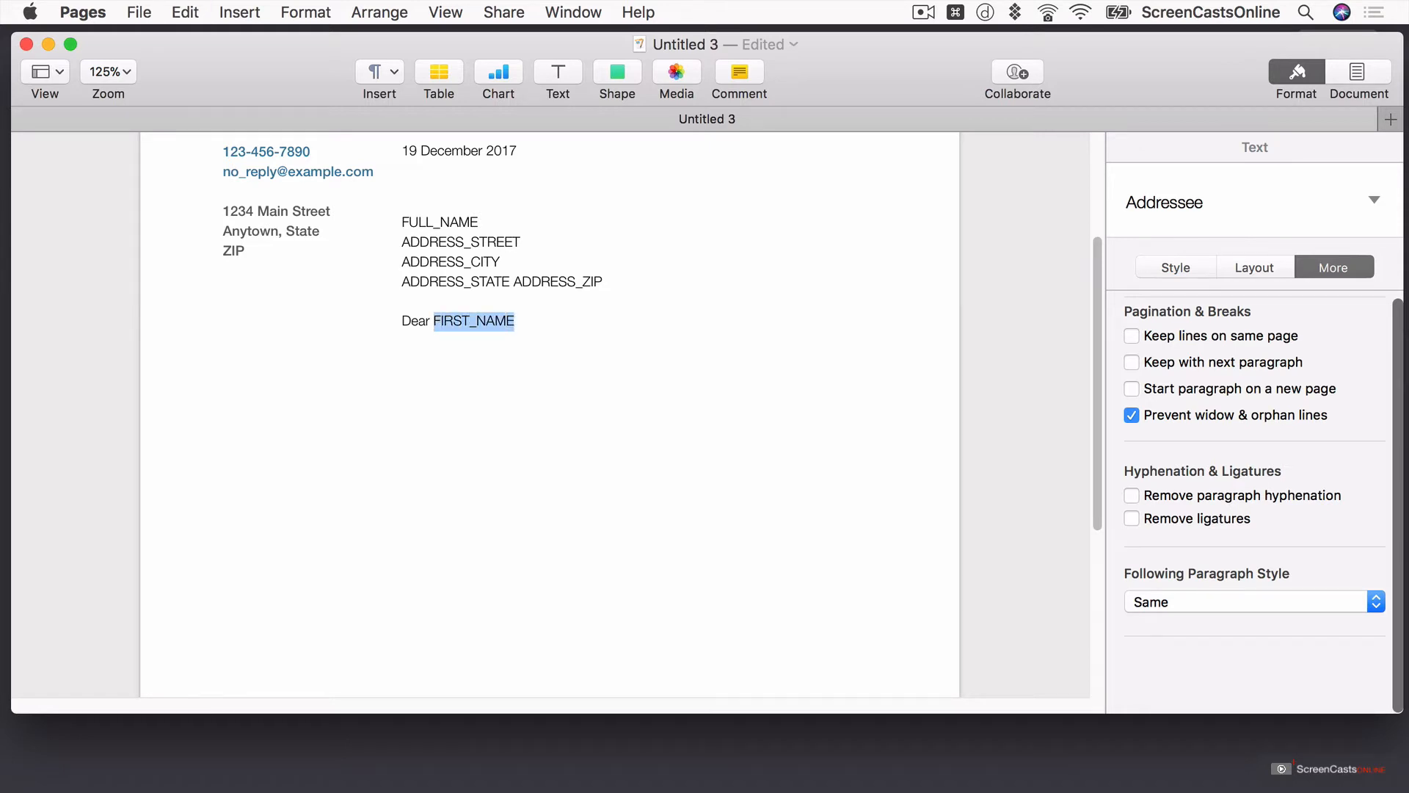
{"action": "key", "text": "ctrl+alt+super+t"}
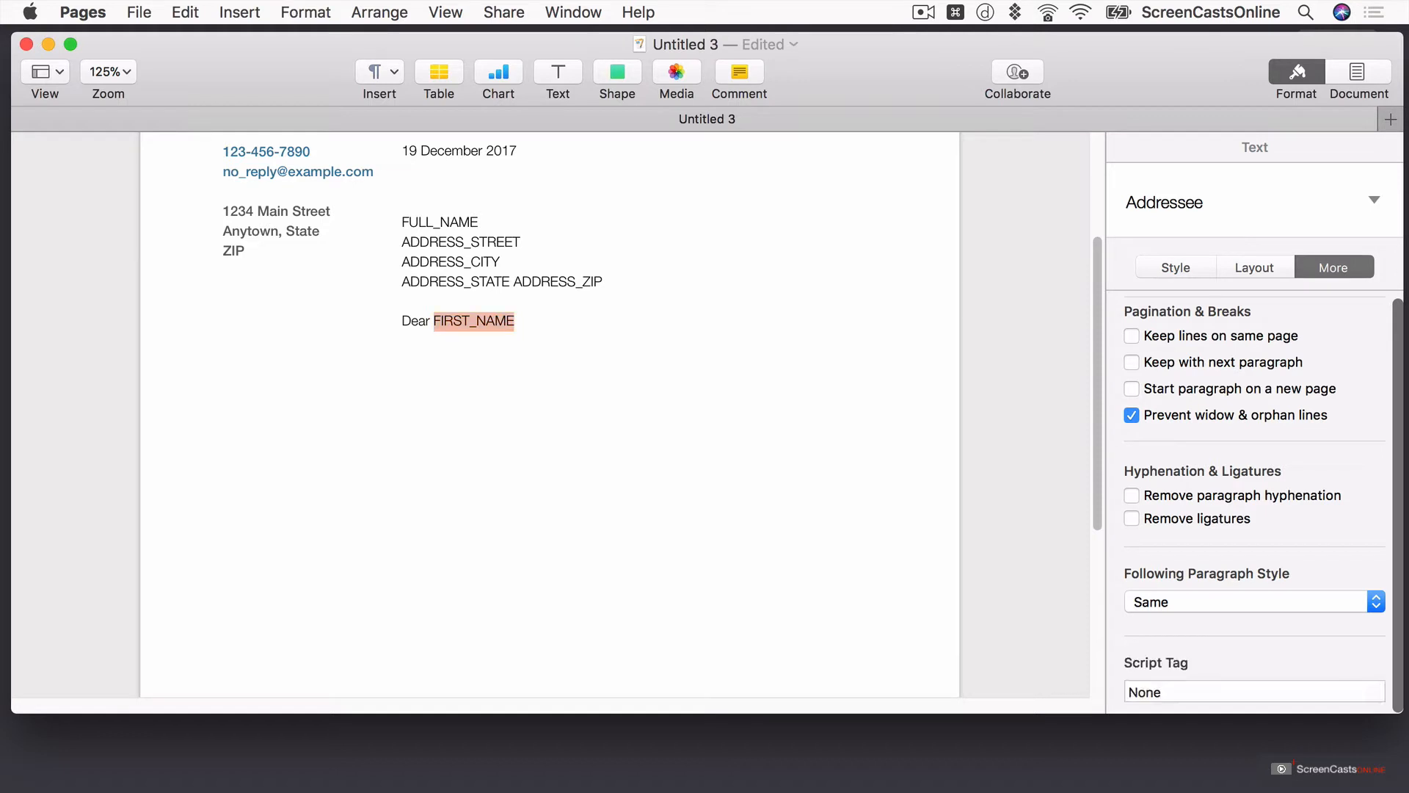
{"action": "double_click", "coordinate": [1151, 699]}
{"action": "key", "text": "super+v"}
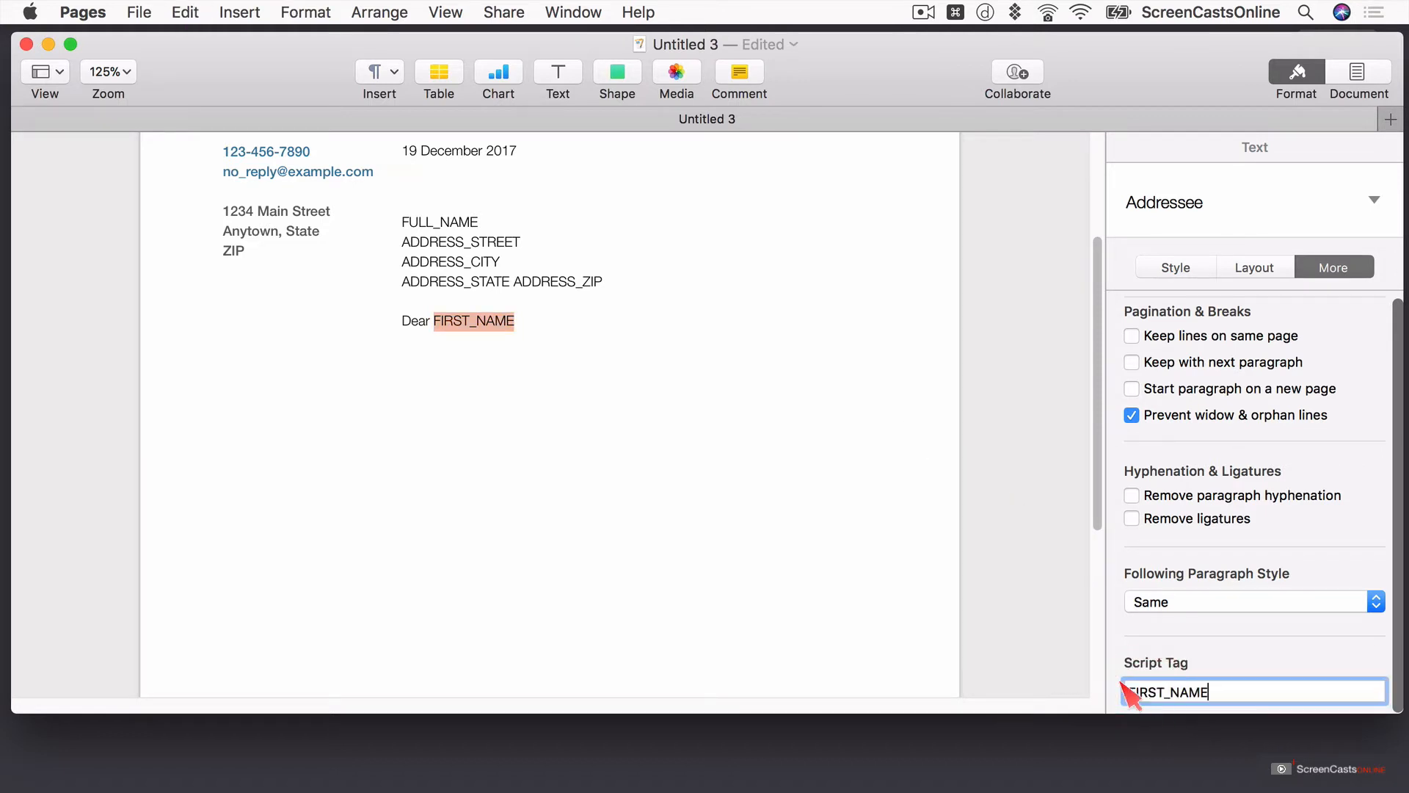
- Paste the prepared letter body about the customer's enquiry, with closing and signature, below the salutation
{"action": "left_click", "coordinate": [528, 405]}
{"action": "left_click", "coordinate": [554, 338]}
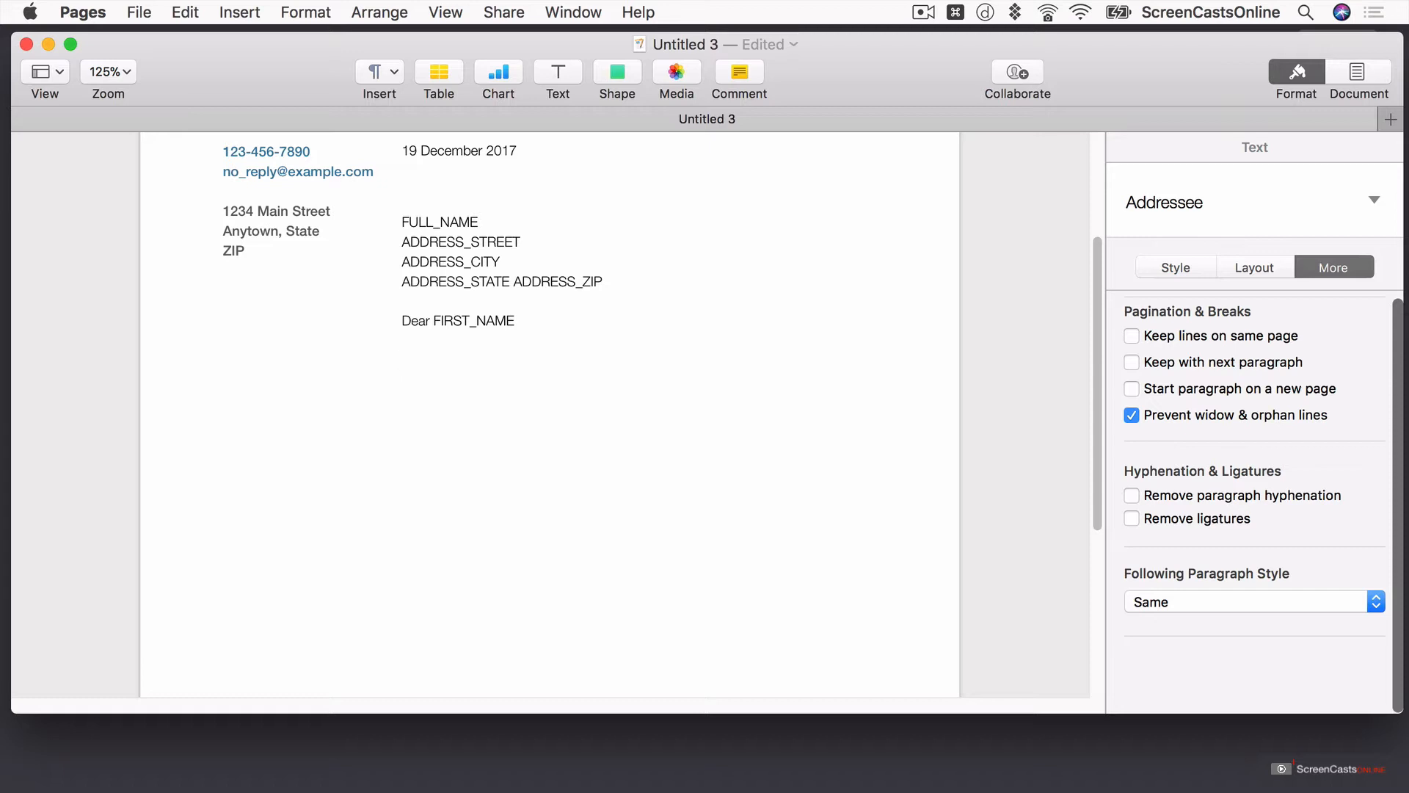
{"action": "key", "text": "super+v"}
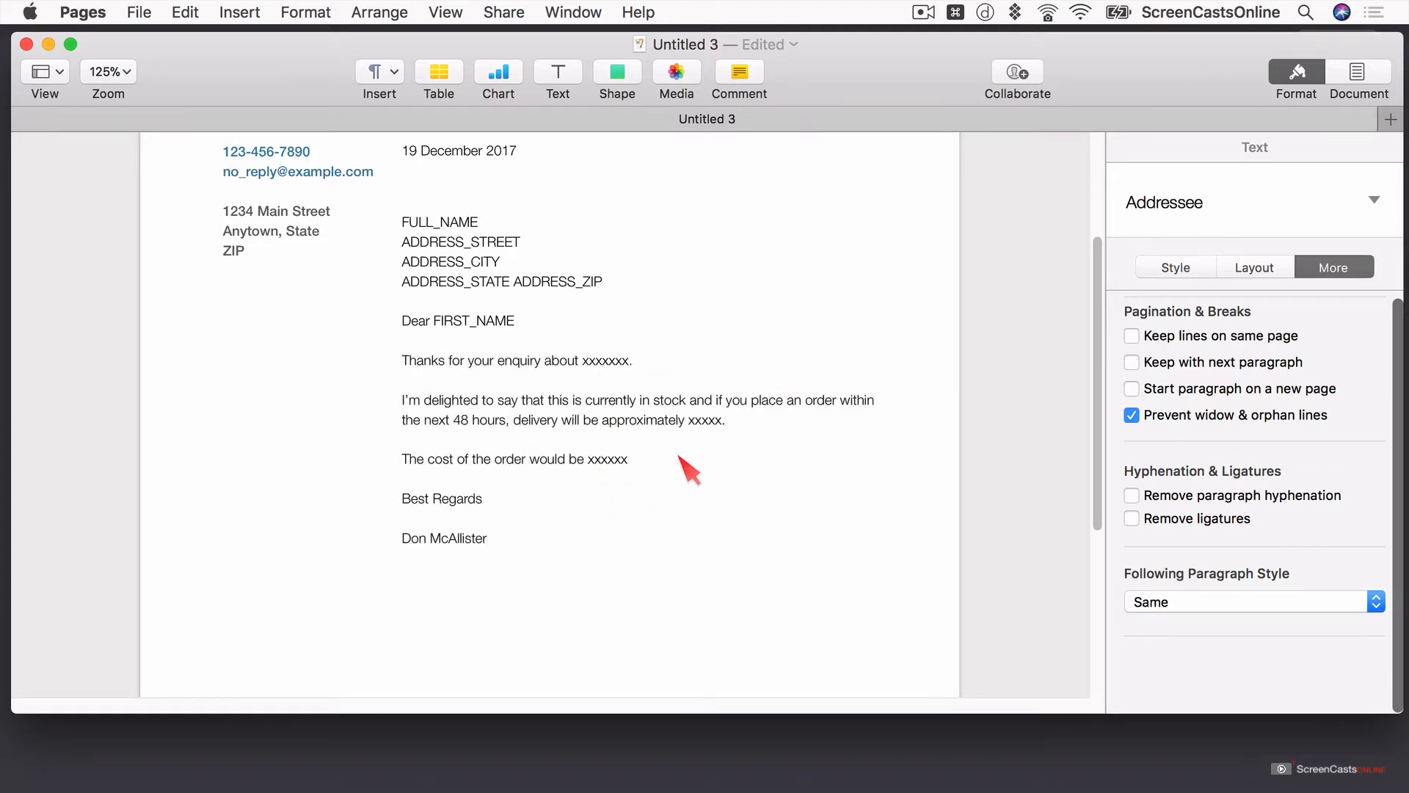
- Select the xxxxxxx text in the enquiry sentence, then switch to Finder and open Client Estimates.numbers from the PagesDataMergeApp folder
{"action": "double_click", "coordinate": [604, 362]}
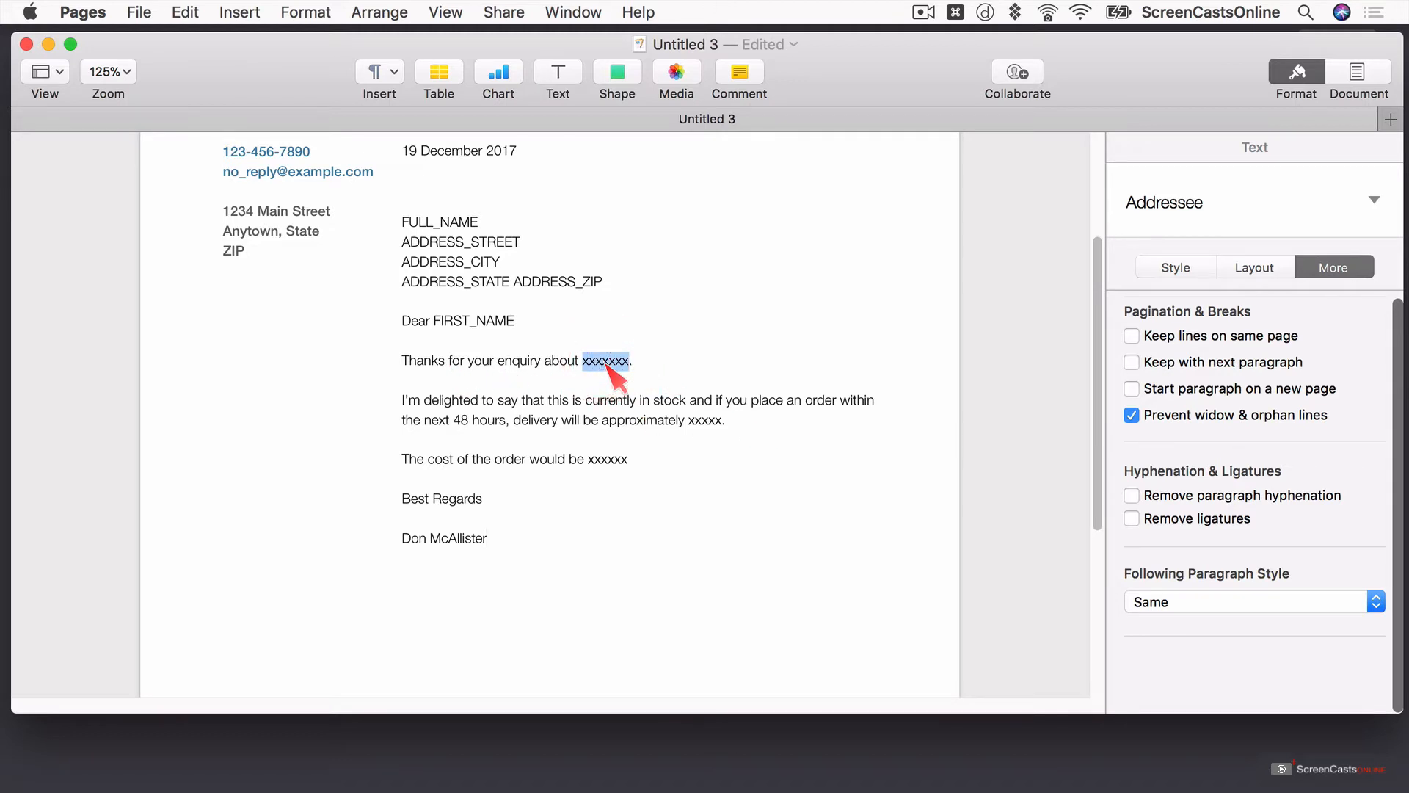
{"action": "key", "text": "super+Tab"}
{"action": "key", "text": "super+Tab"}
{"action": "key", "text": "super+Tab"}
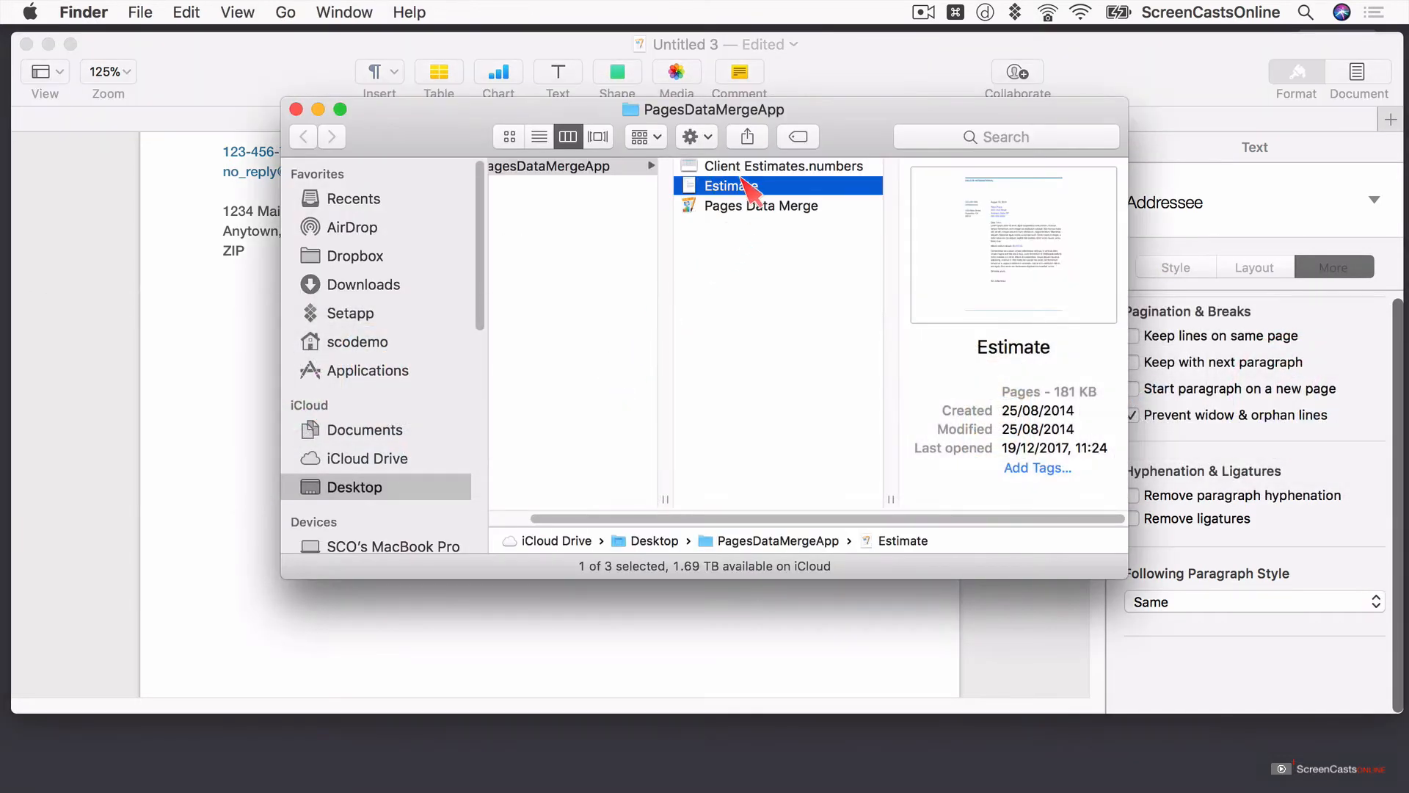
{"action": "double_click", "coordinate": [741, 169]}
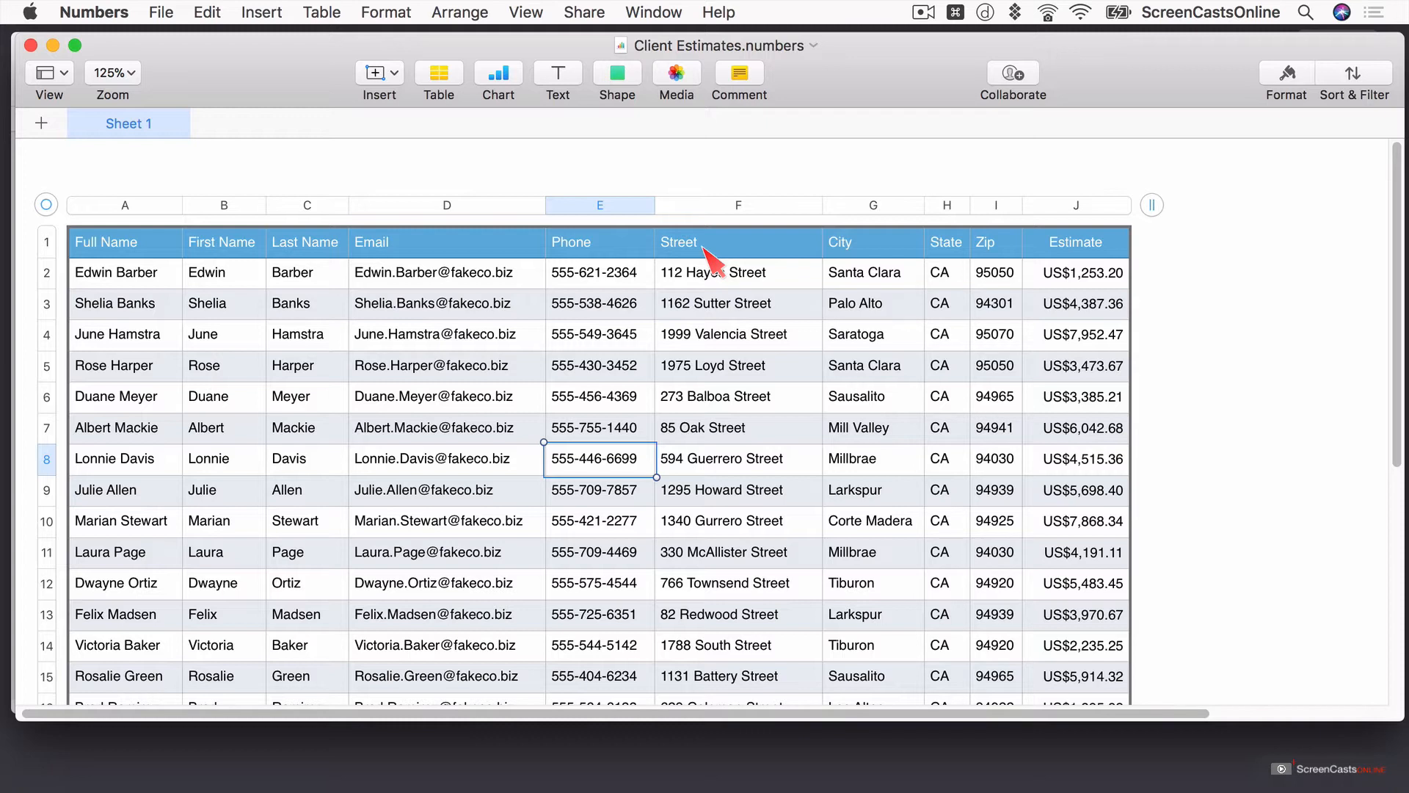
- Rename the Estimate column header to Cost
{"action": "left_click", "coordinate": [1081, 249]}
{"action": "double_click", "coordinate": [1082, 250]}
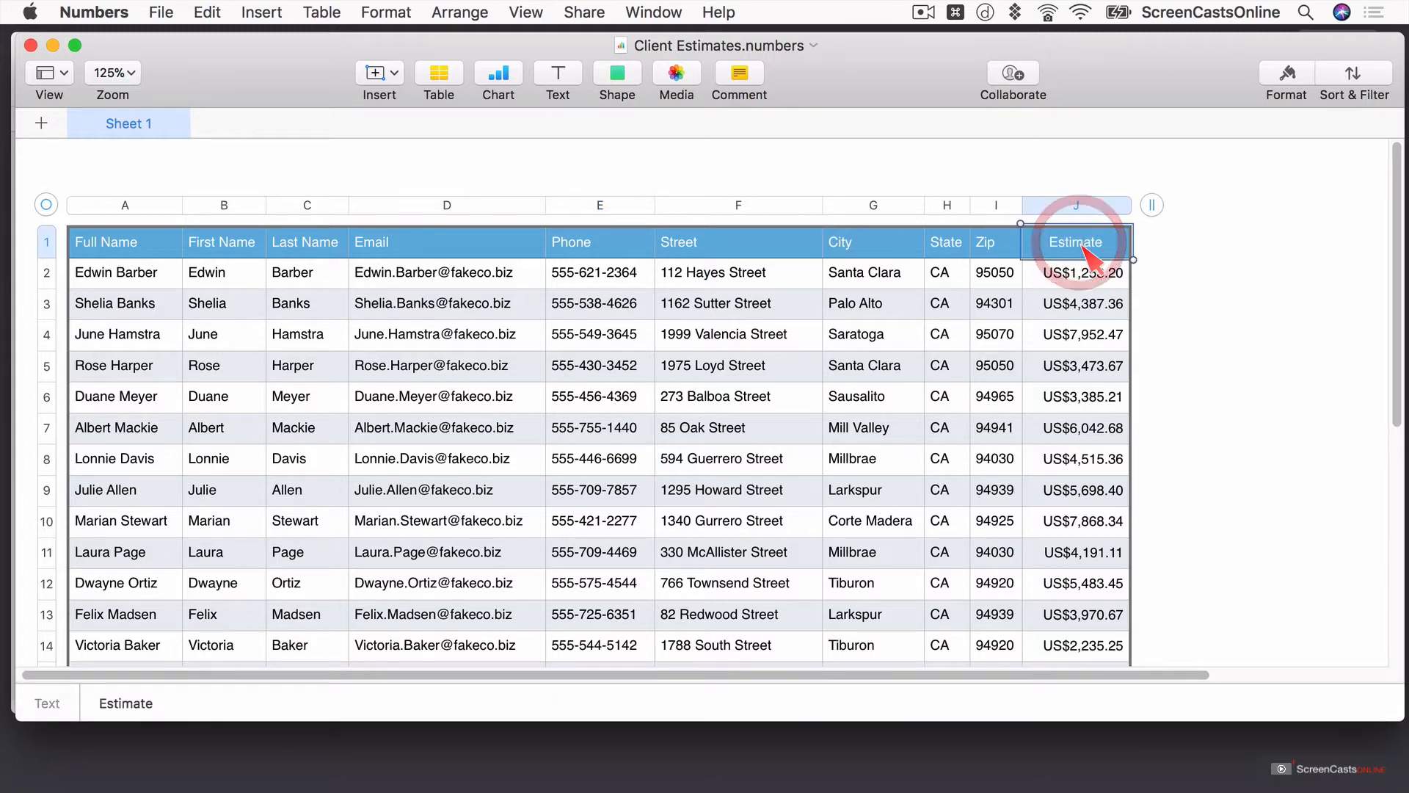
{"action": "type", "text": "Cost"}
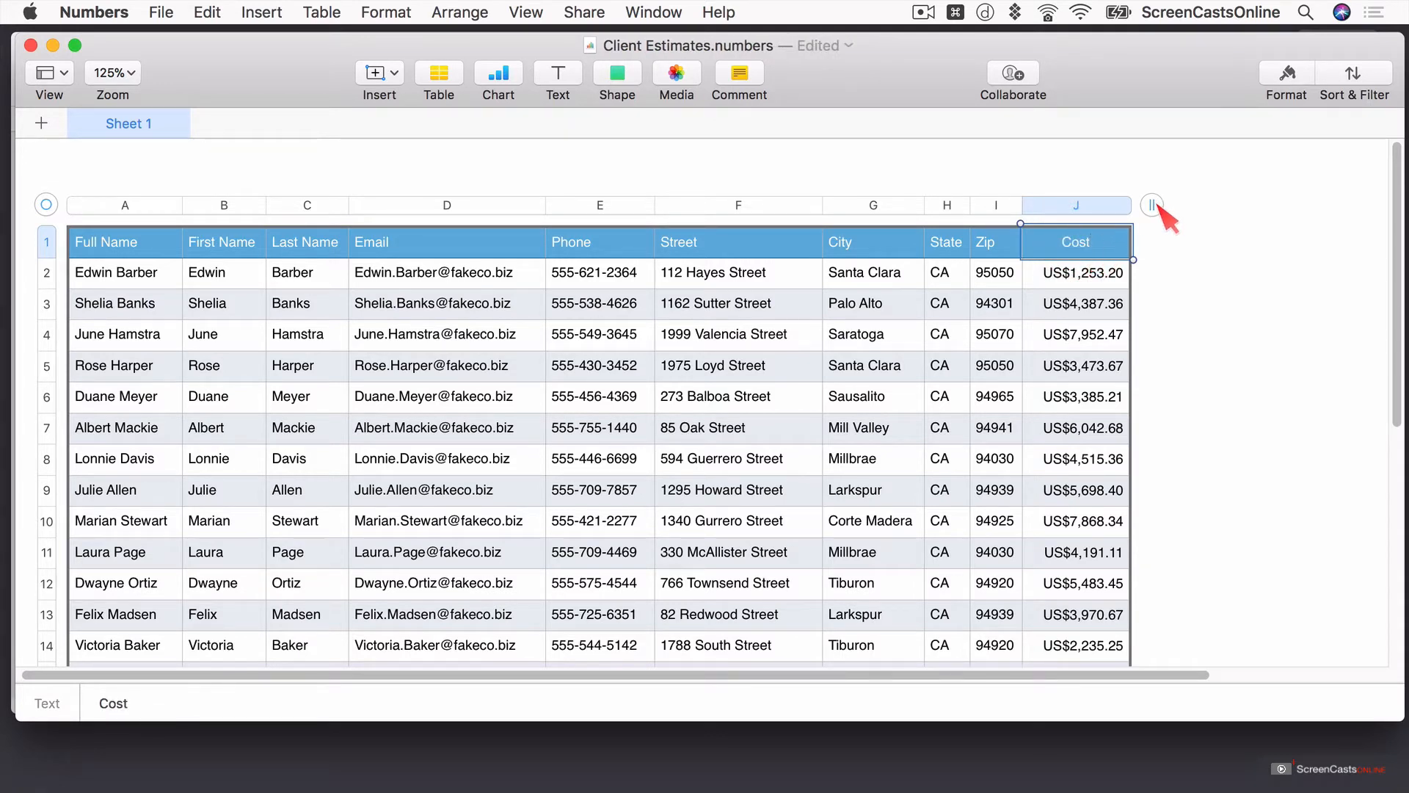
- Add a column after Cost with the header Item and enter Fluffy Bunnies in its row 2
{"action": "left_click_drag", "start_coordinate": [1158, 207], "coordinate": [1264, 204]}
{"action": "left_click", "coordinate": [1175, 252]}
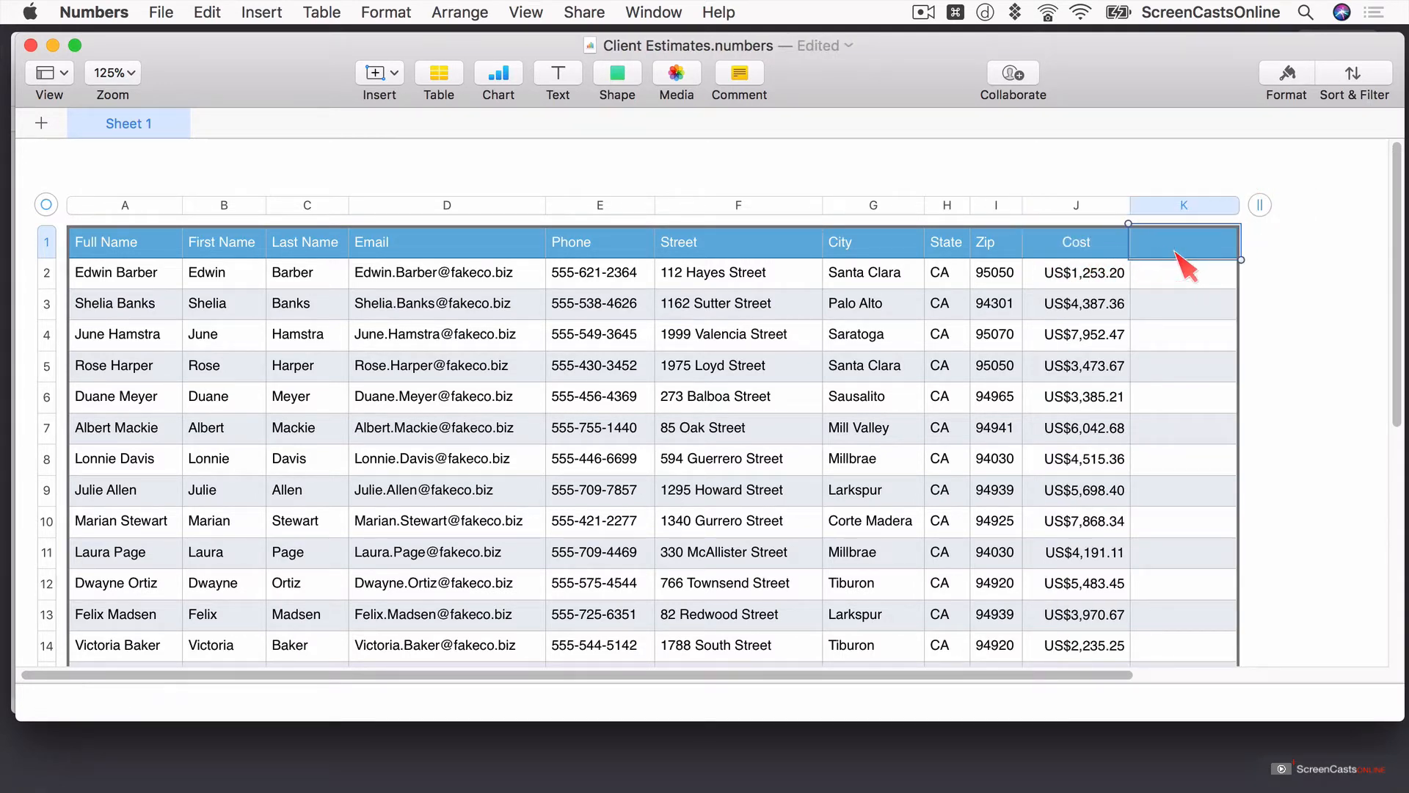
{"action": "type", "text": "Item"}
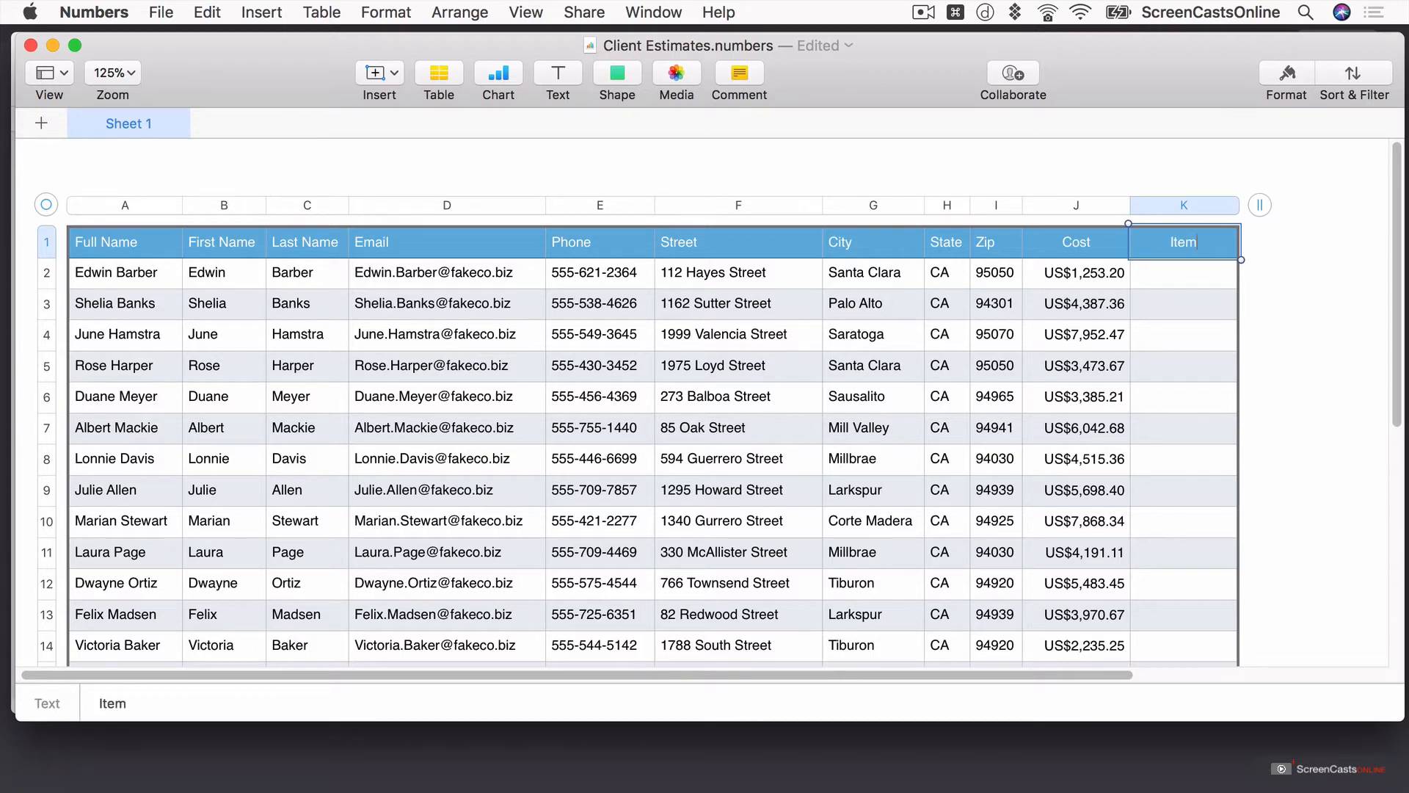
{"action": "left_click", "coordinate": [1175, 277]}
{"action": "left_click", "coordinate": [1175, 277]}
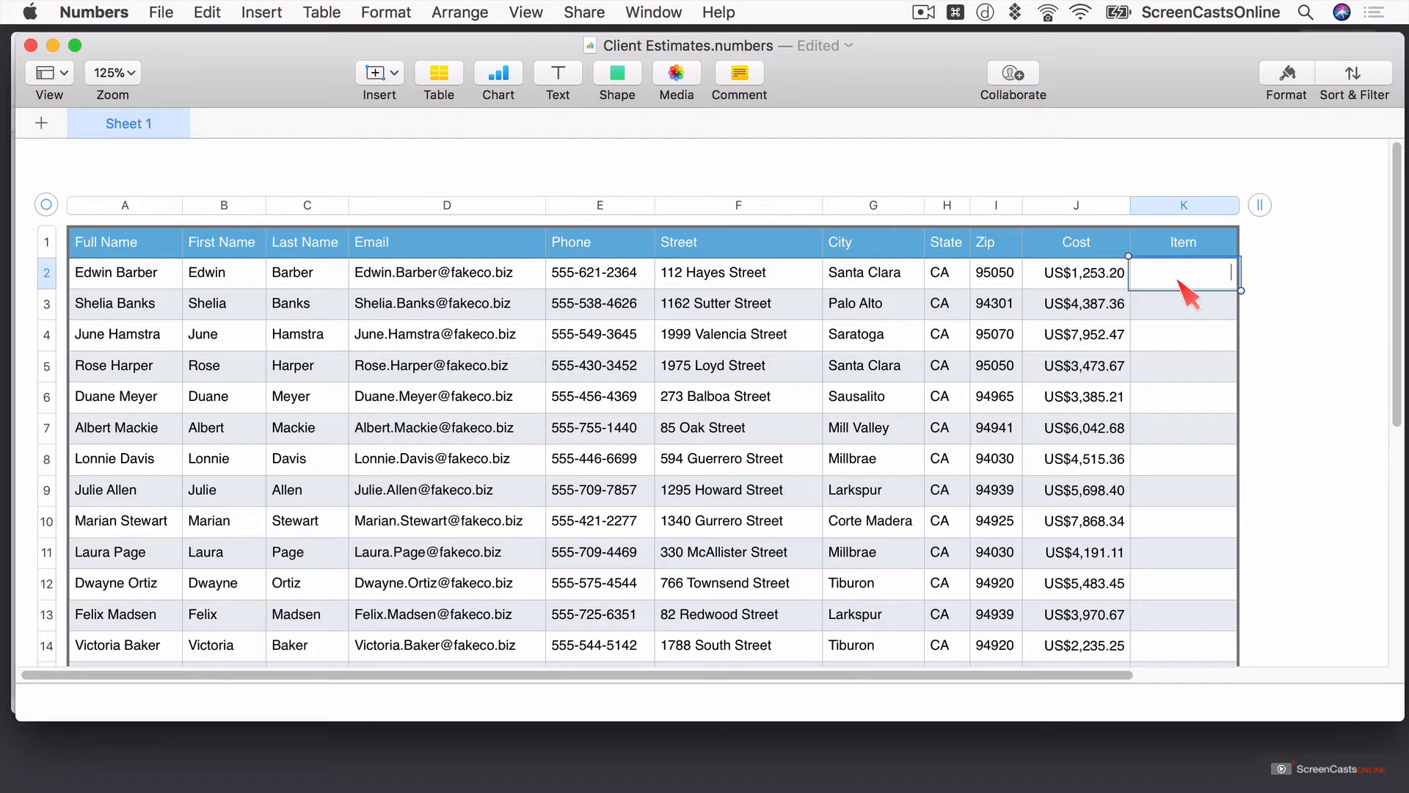
{"action": "type", "text": "Fluffy Bunnies"}
- Add another column after Item with the header Stock
{"action": "left_click", "coordinate": [1260, 205]}
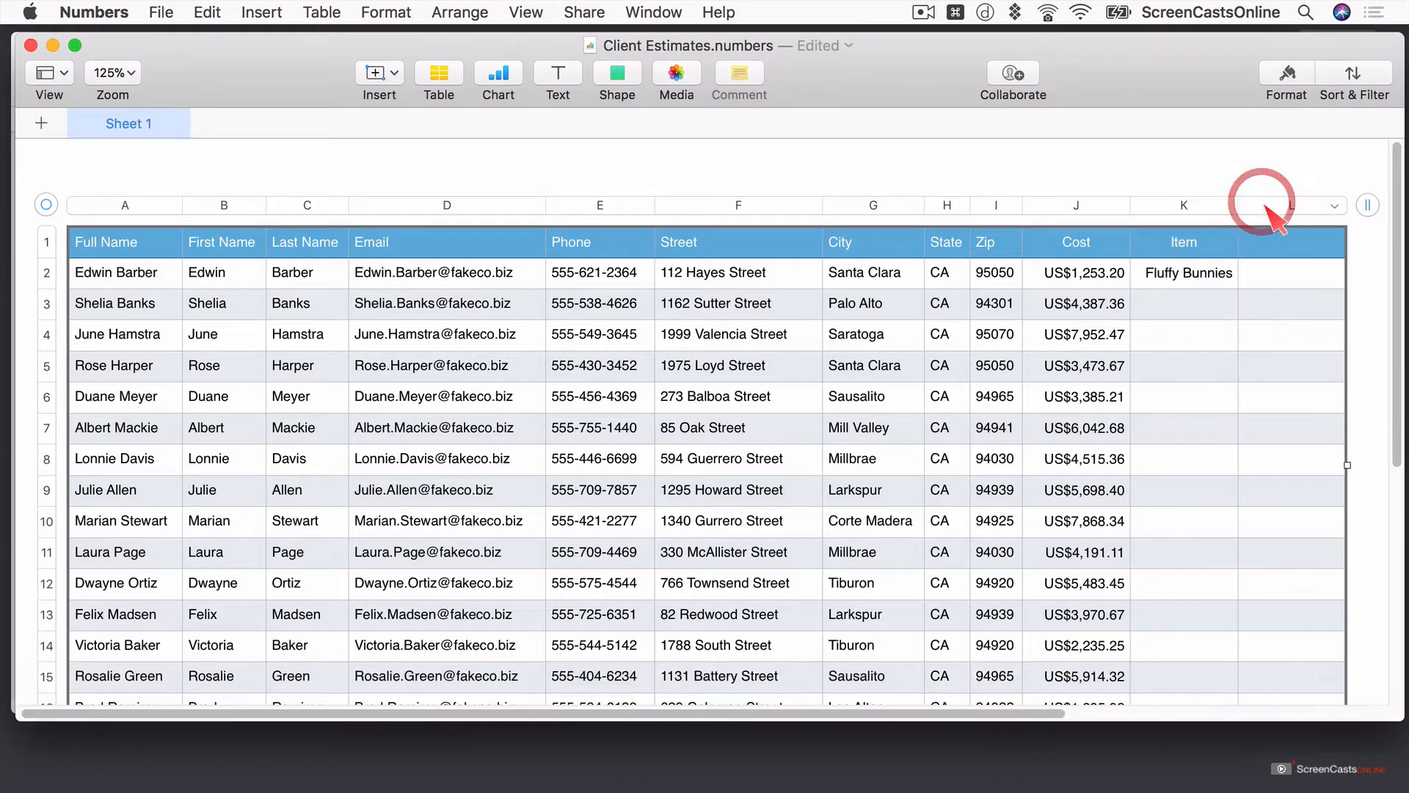
{"action": "left_click", "coordinate": [1289, 253]}
{"action": "type", "text": "Stock"}
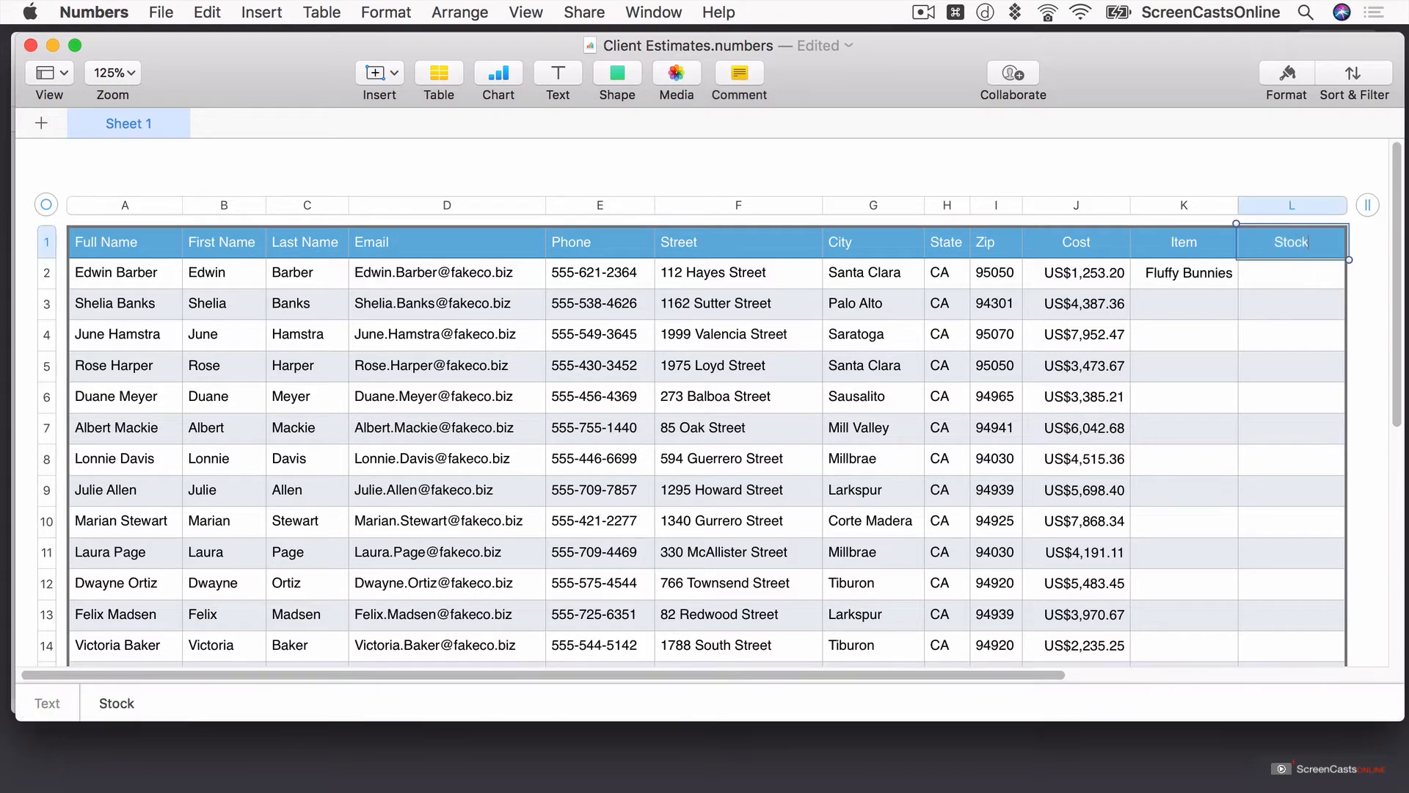
- Format the Stock cell in row 2 as a checkbox and tick it
{"action": "left_click", "coordinate": [1285, 288]}
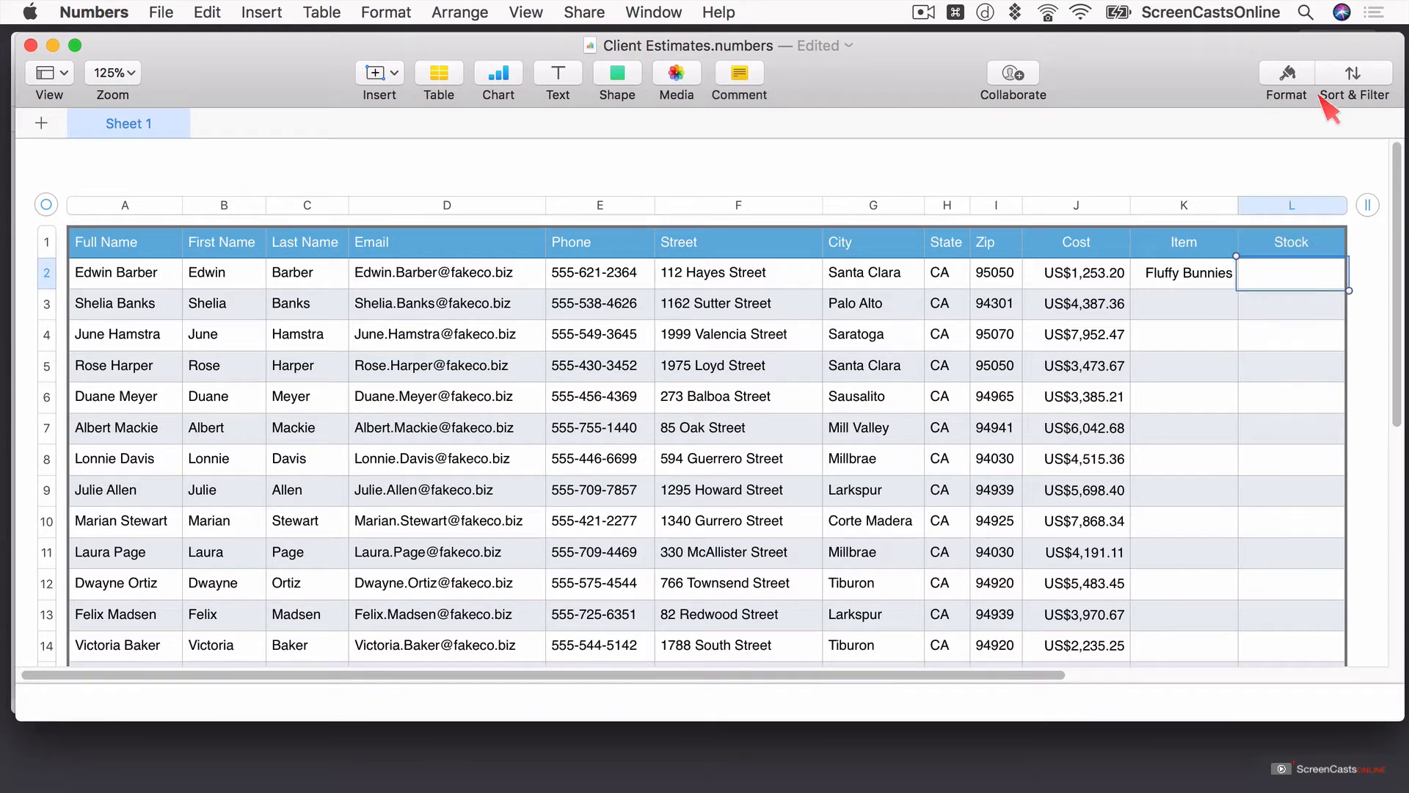
{"action": "left_click", "coordinate": [1292, 80]}
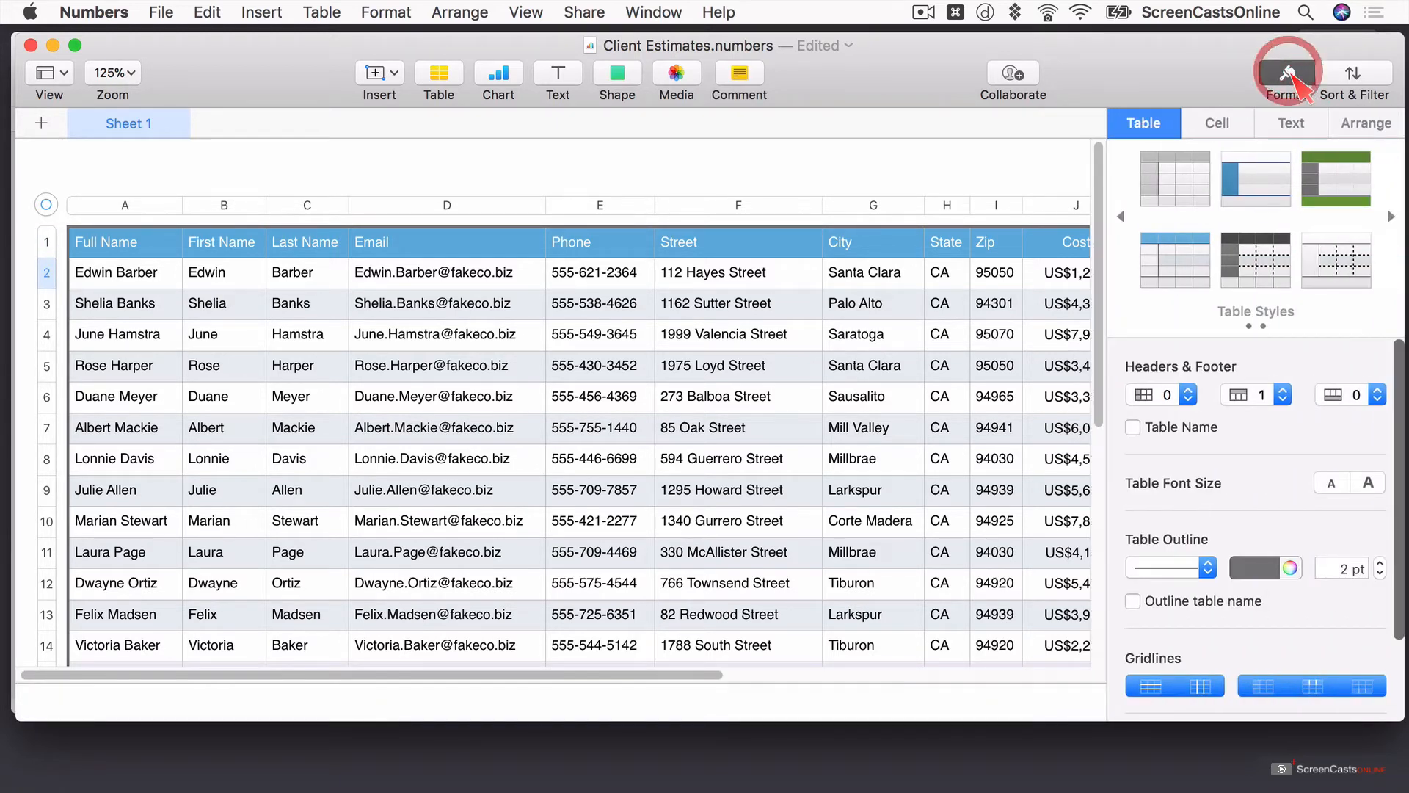
{"action": "left_click", "coordinate": [1227, 117]}
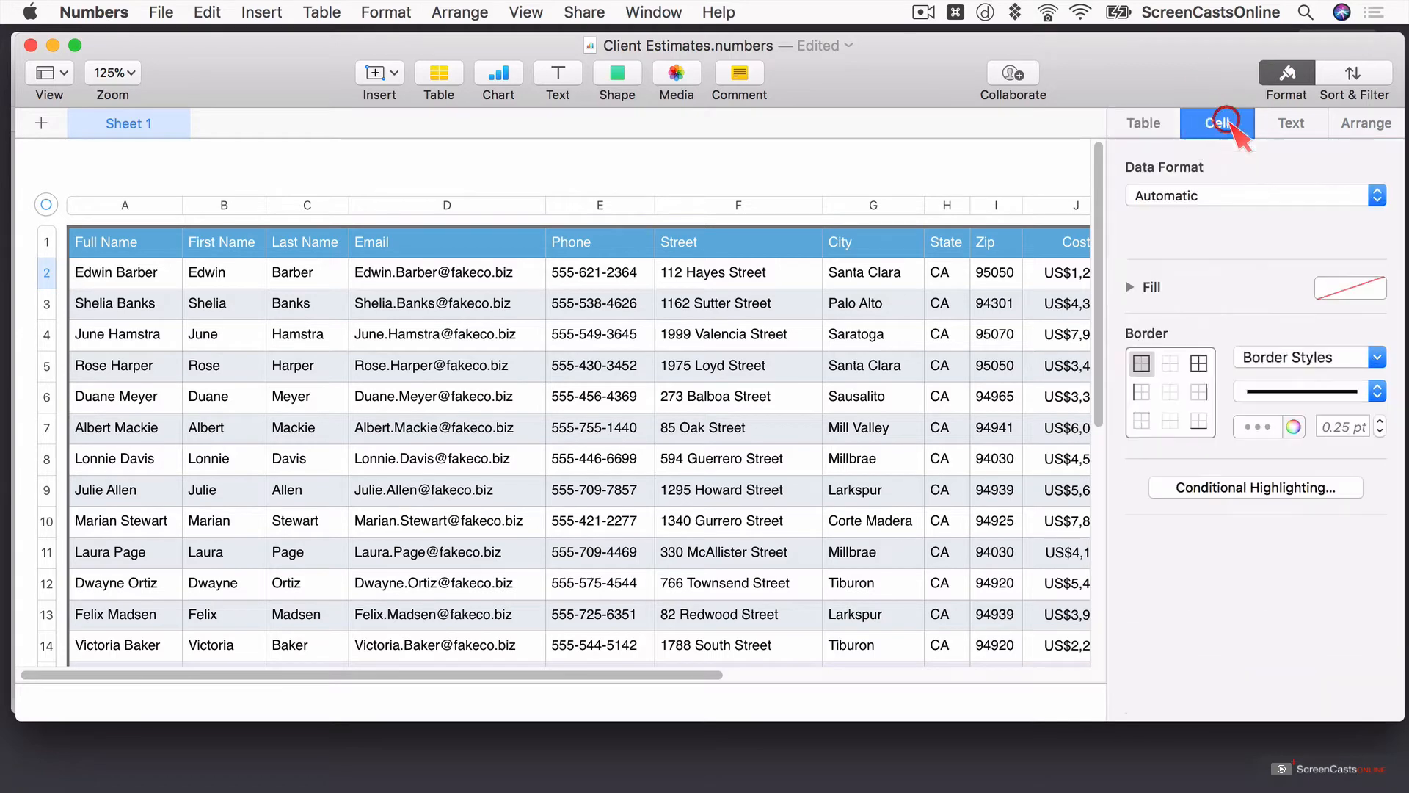
{"action": "left_click", "coordinate": [1197, 197]}
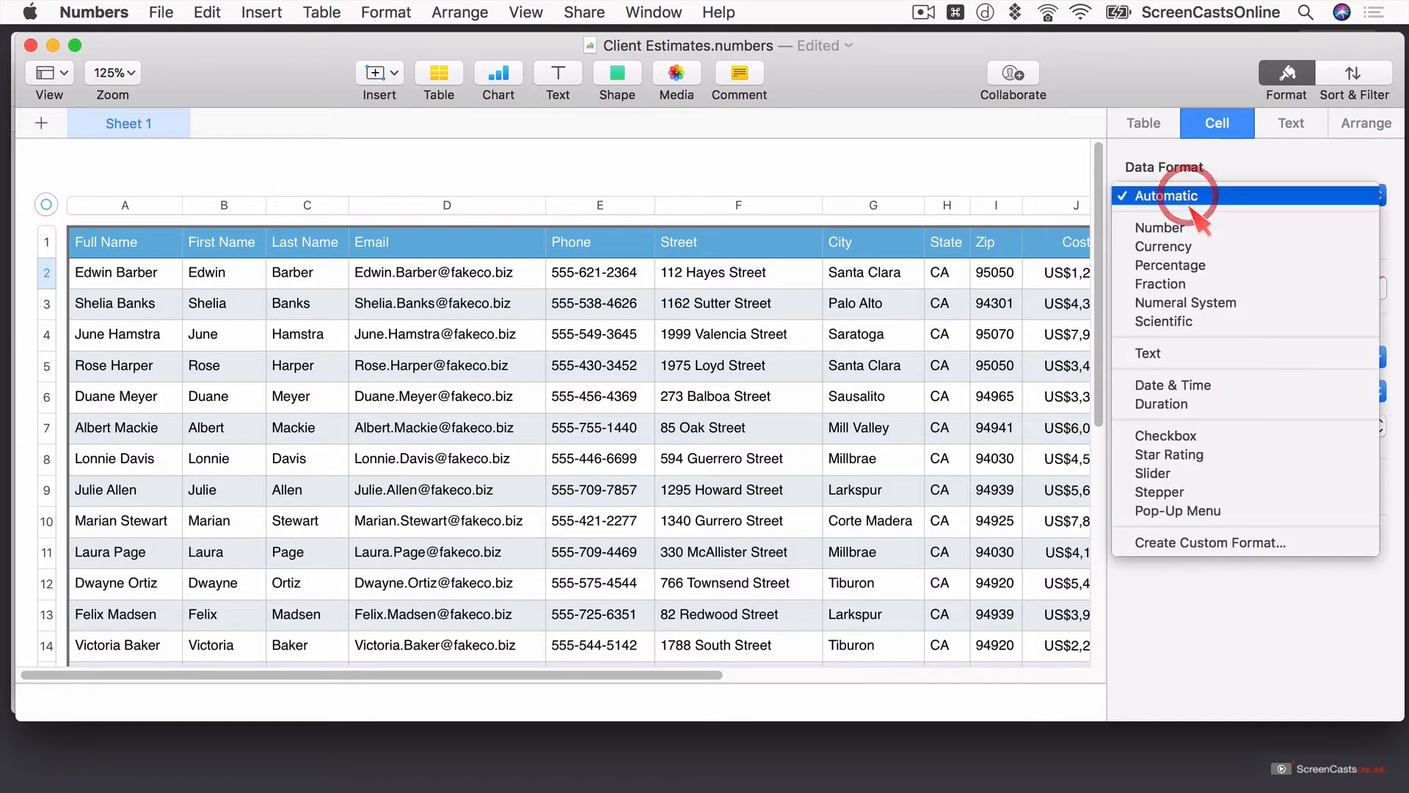
{"action": "left_click", "coordinate": [1198, 436]}
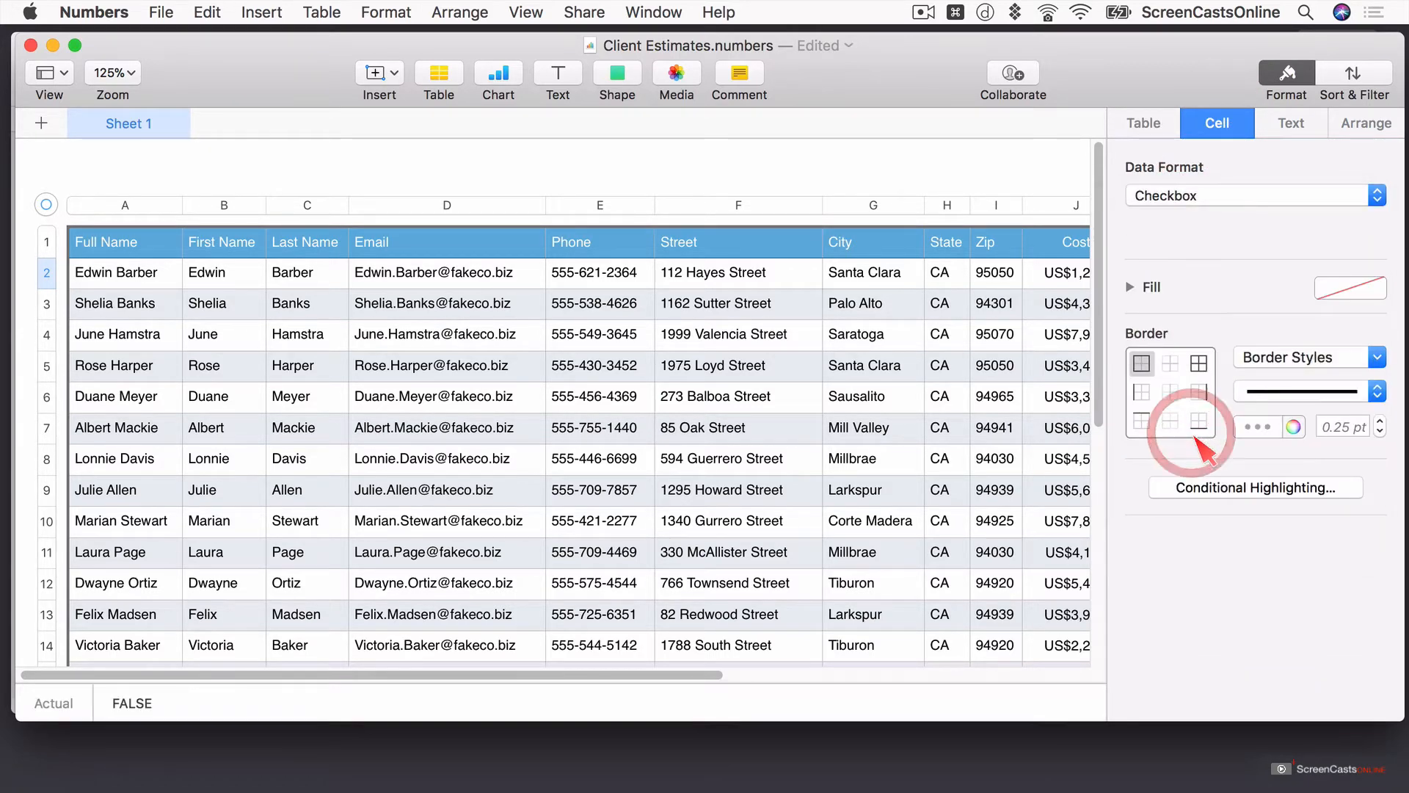
{"action": "left_click", "coordinate": [1286, 73]}
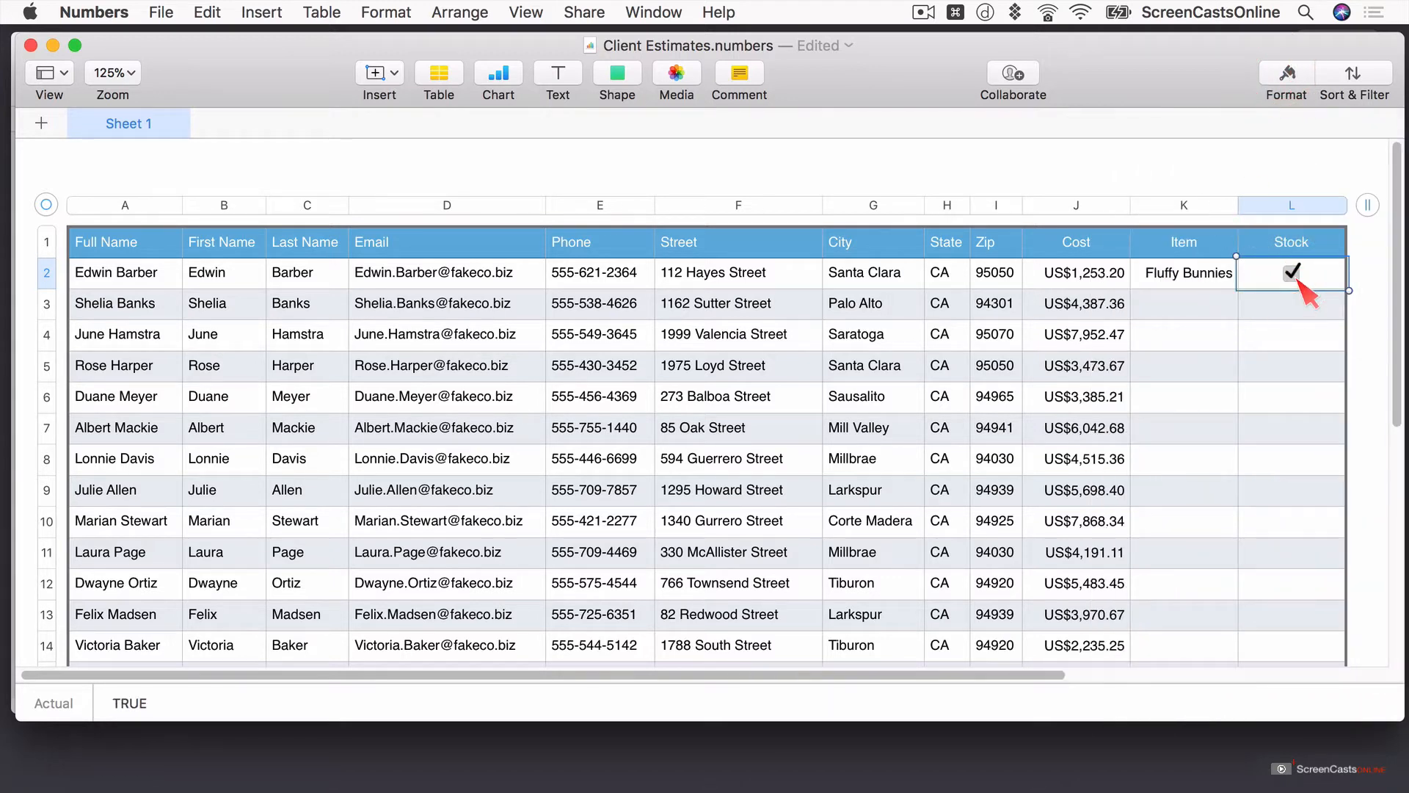
- Add a column after Stock and set the data format of the whole column to Text
{"action": "left_click", "coordinate": [1366, 207]}
{"action": "scroll", "coordinate": [1124, 410], "scroll_direction": "right", "scroll_amount": 3}
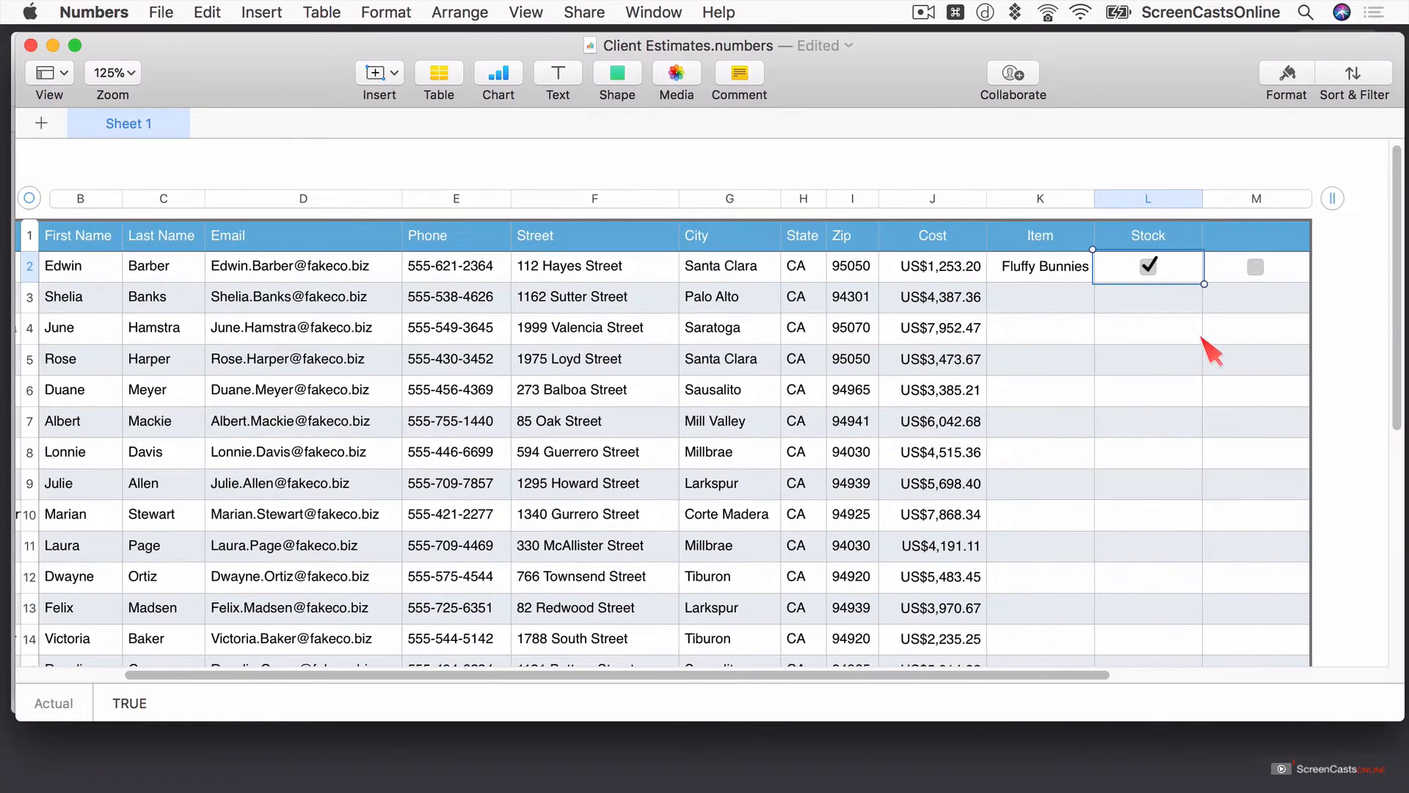
{"action": "left_click", "coordinate": [1255, 268]}
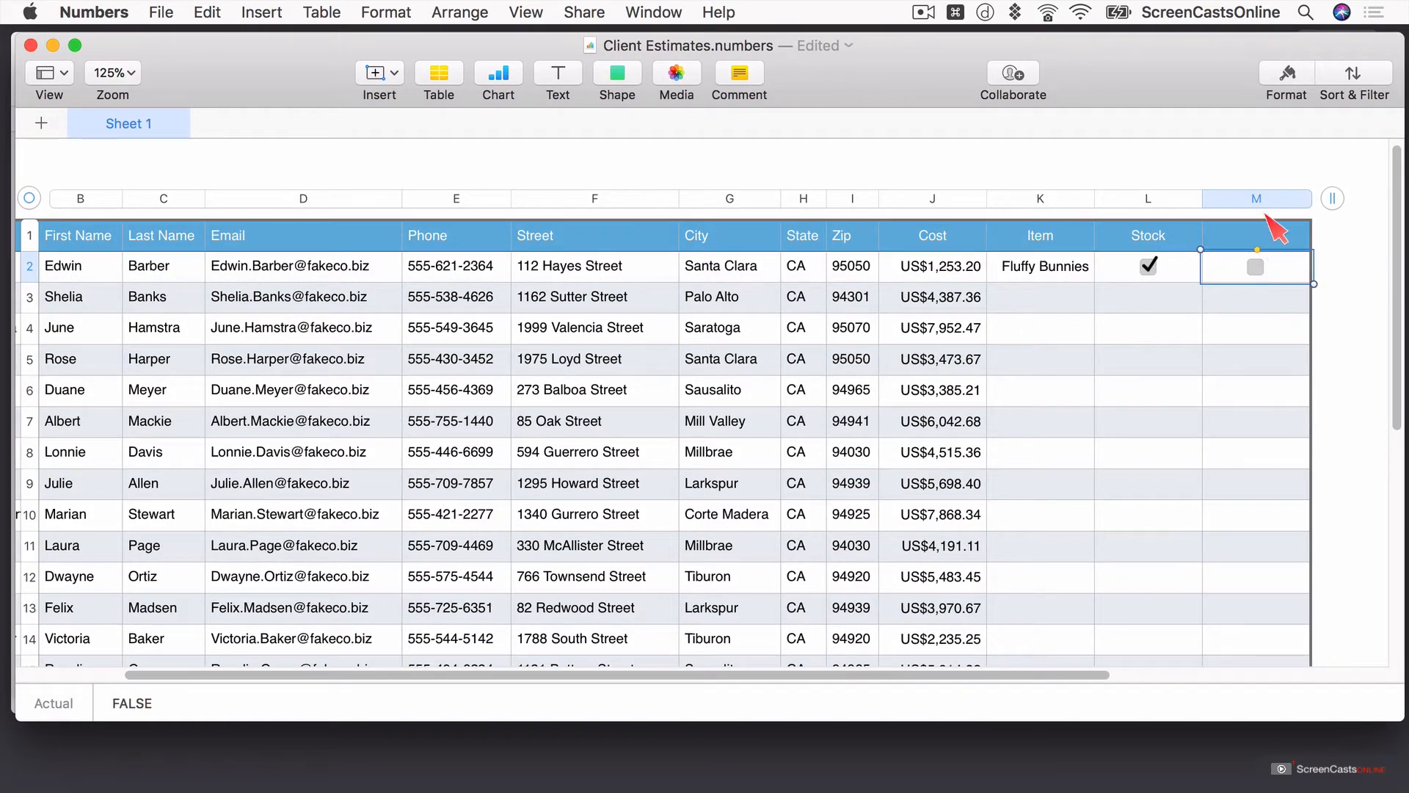
{"action": "left_click", "coordinate": [1251, 199]}
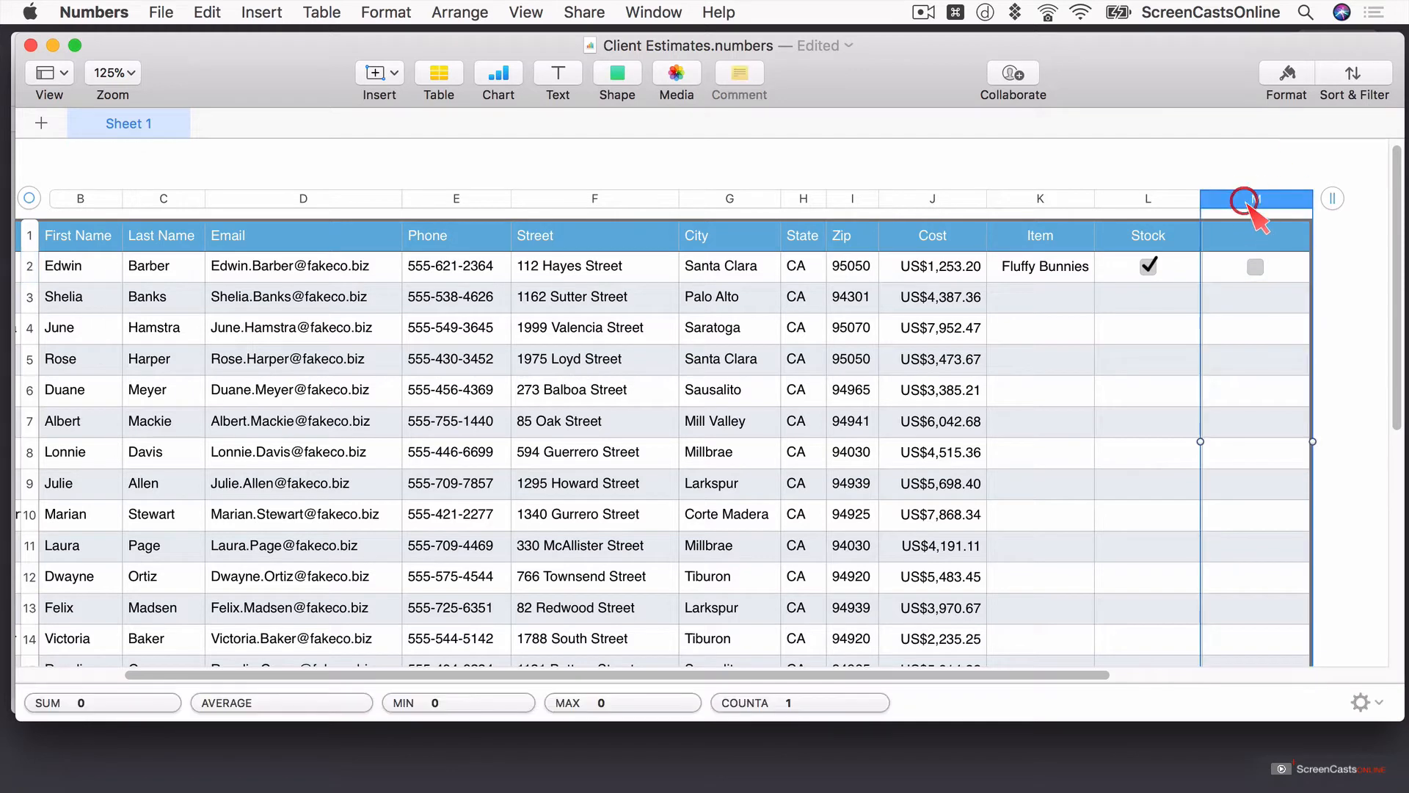
{"action": "left_click", "coordinate": [1288, 75]}
{"action": "left_click", "coordinate": [1222, 198]}
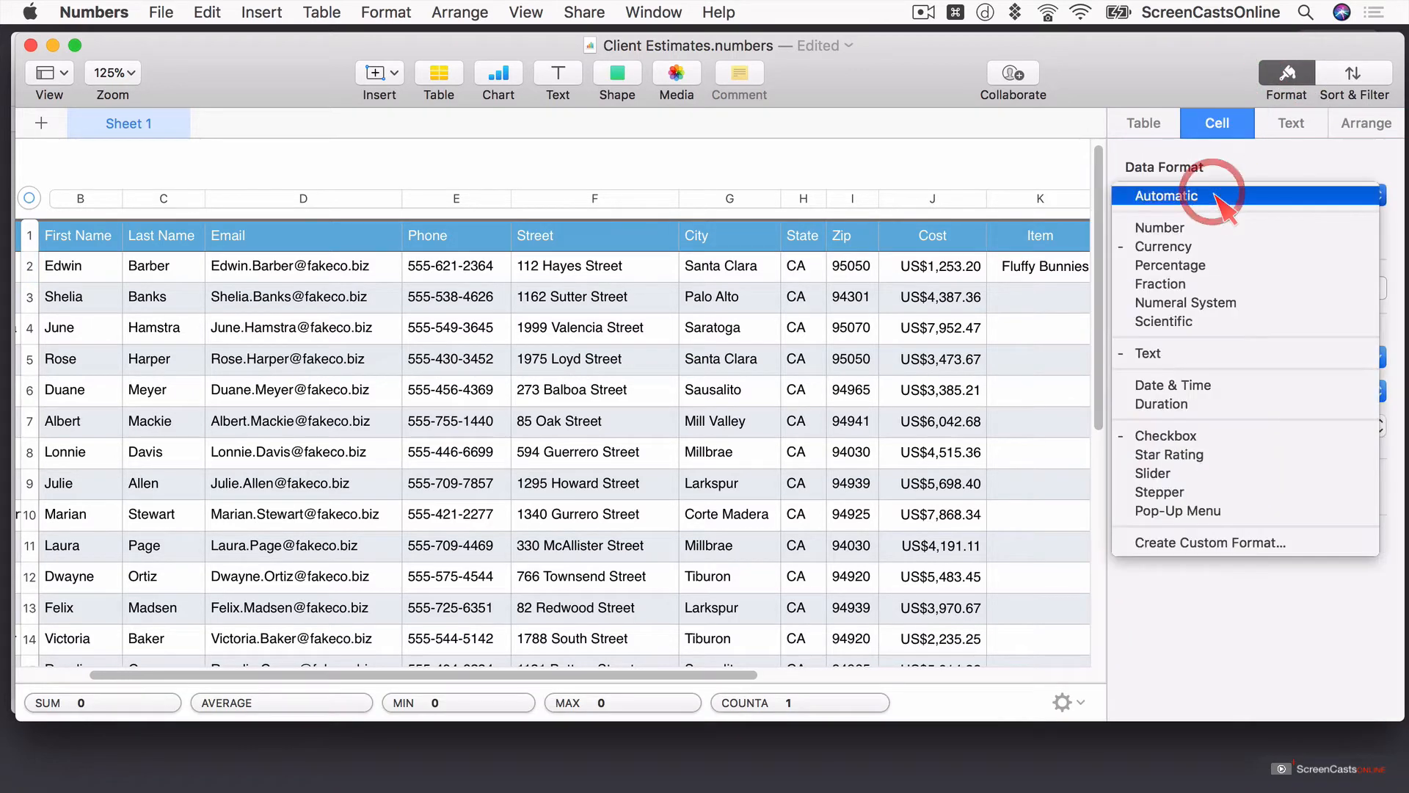
{"action": "left_click", "coordinate": [1204, 353]}
{"action": "left_click", "coordinate": [1032, 180]}
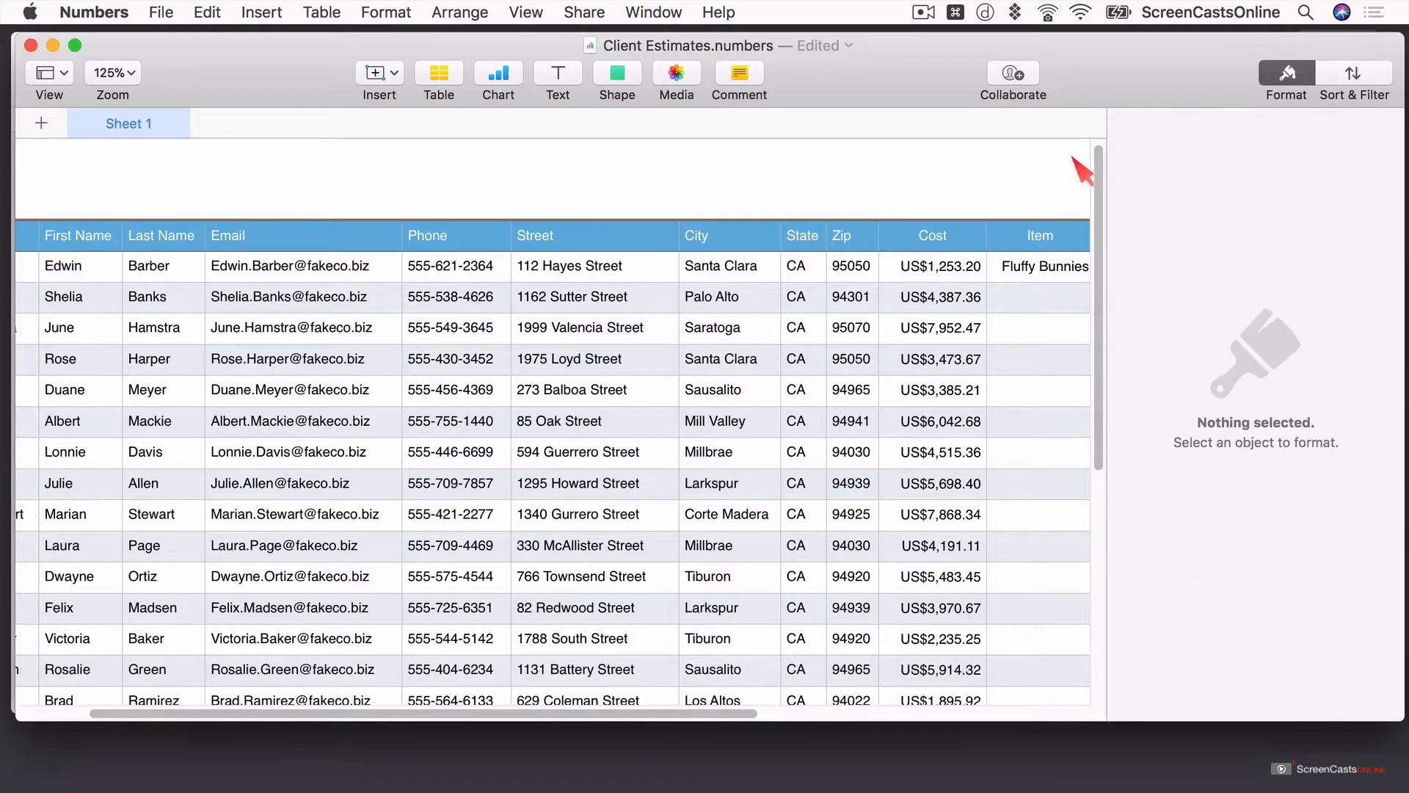
{"action": "left_click", "coordinate": [1286, 73]}
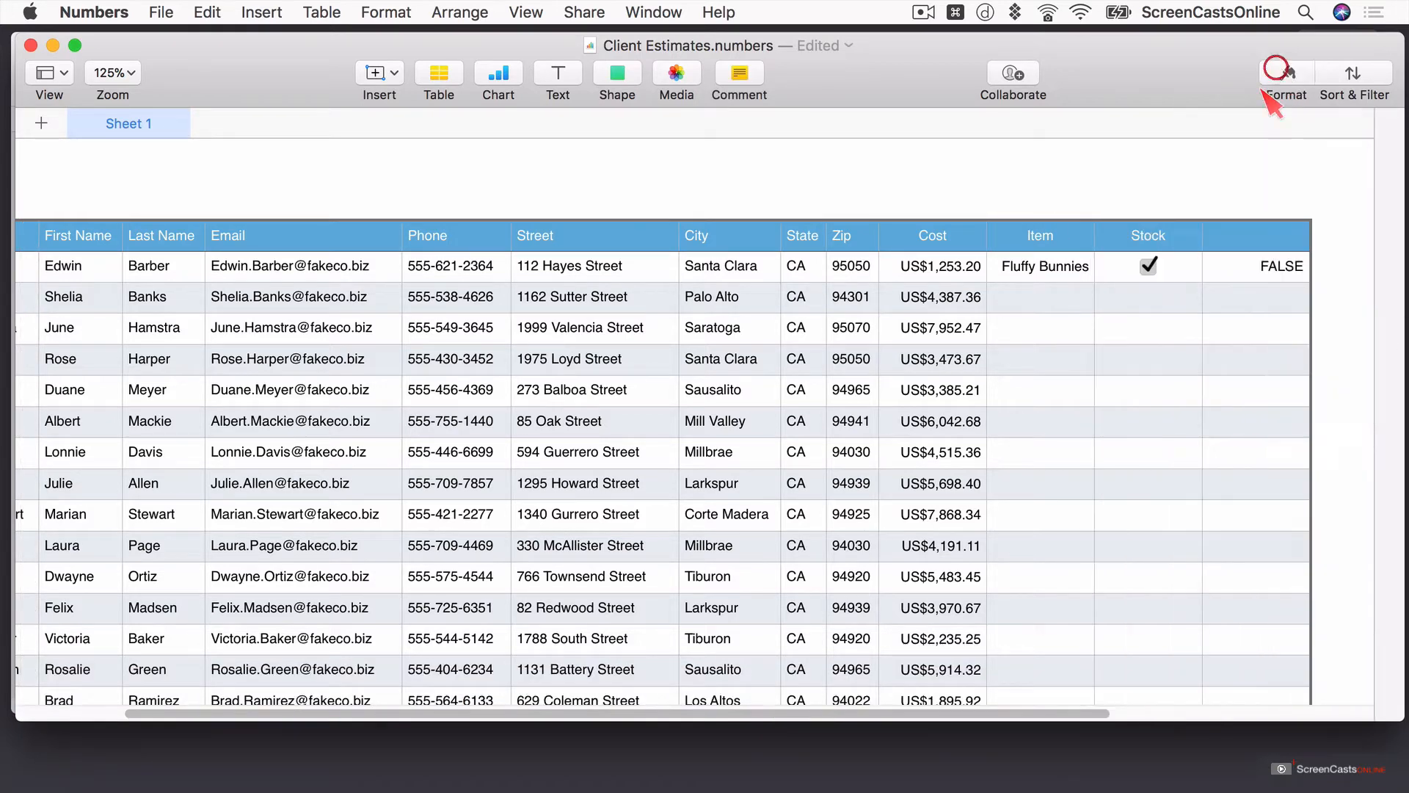
- Give the new column the header Delivery Period and replace its row 2 content with 1 Week
{"action": "double_click", "coordinate": [1241, 236]}
{"action": "type", "text": "Delivery Period"}
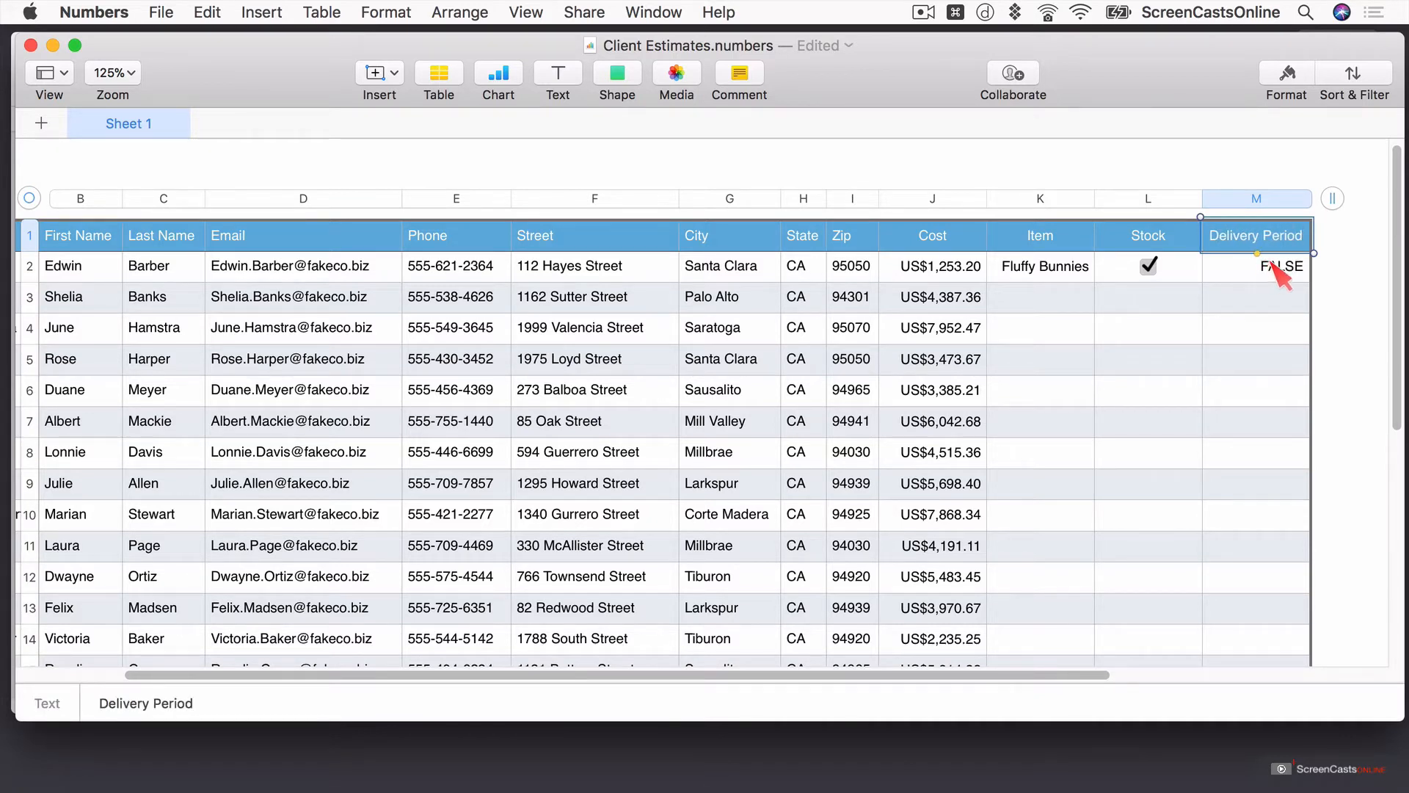
{"action": "left_click", "coordinate": [1276, 272]}
{"action": "double_click", "coordinate": [1276, 271]}
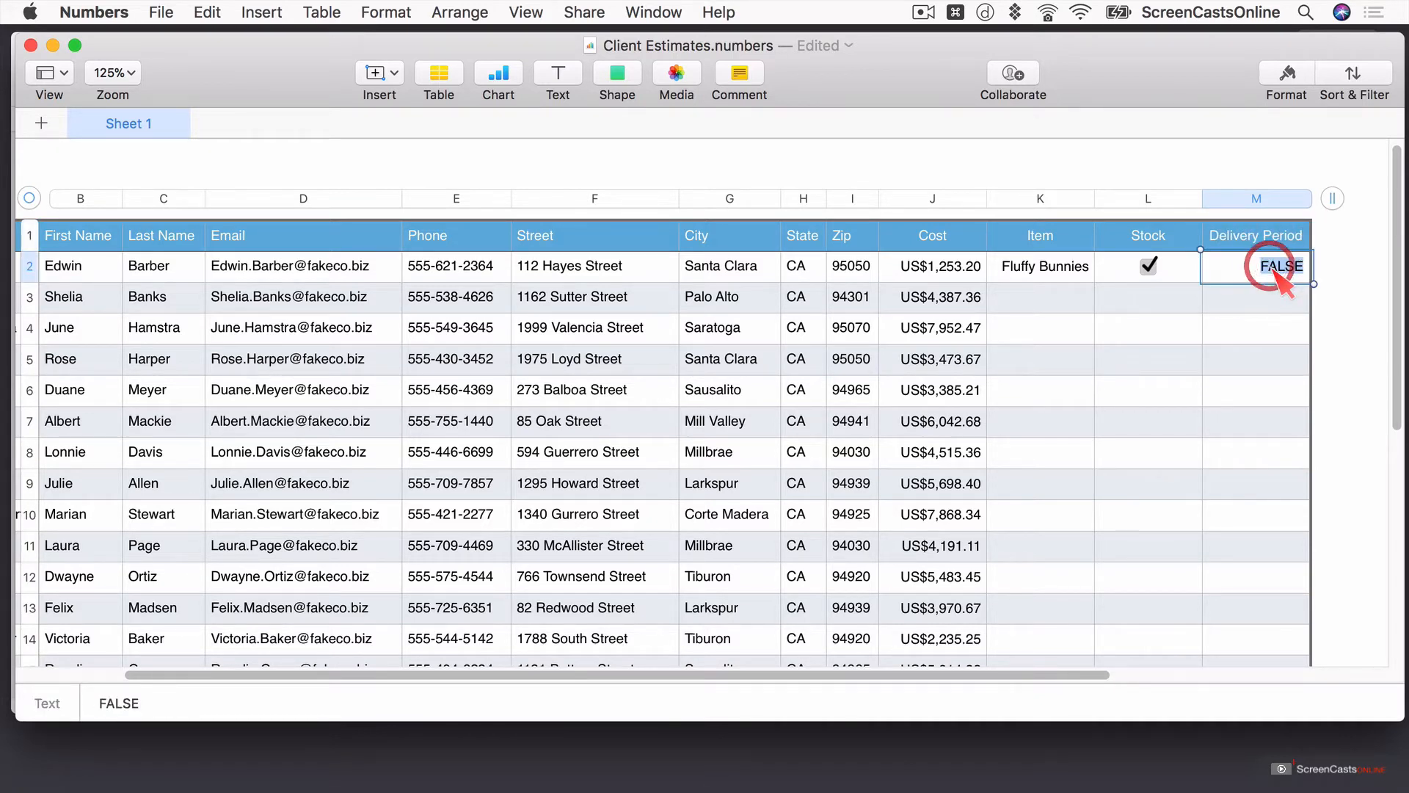
{"action": "type", "text": "1 Week"}
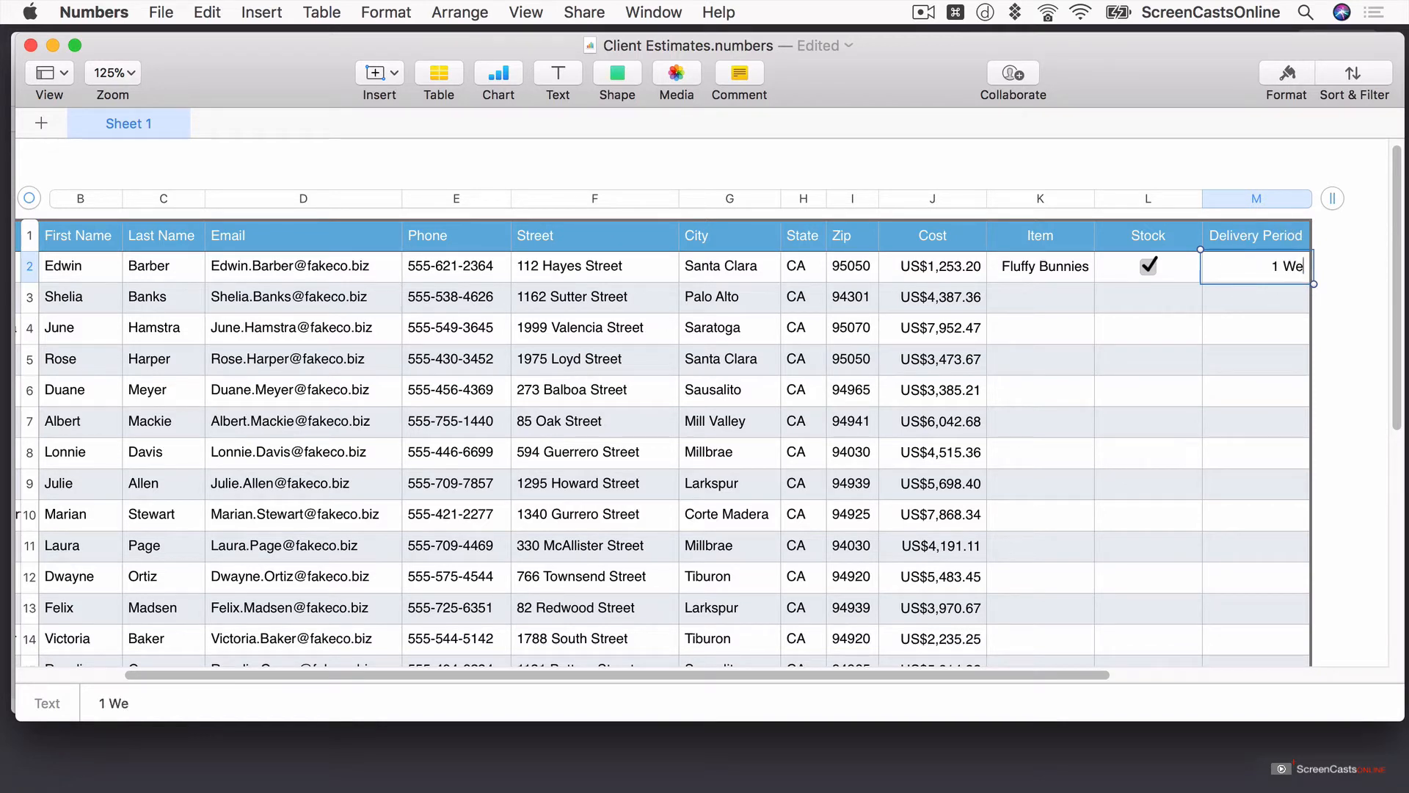
- Enter the items Spock Ears in row 3 and False Noses in row 4, leaving row 3's Stock and Delivery Period blank
{"action": "left_click", "coordinate": [1043, 303]}
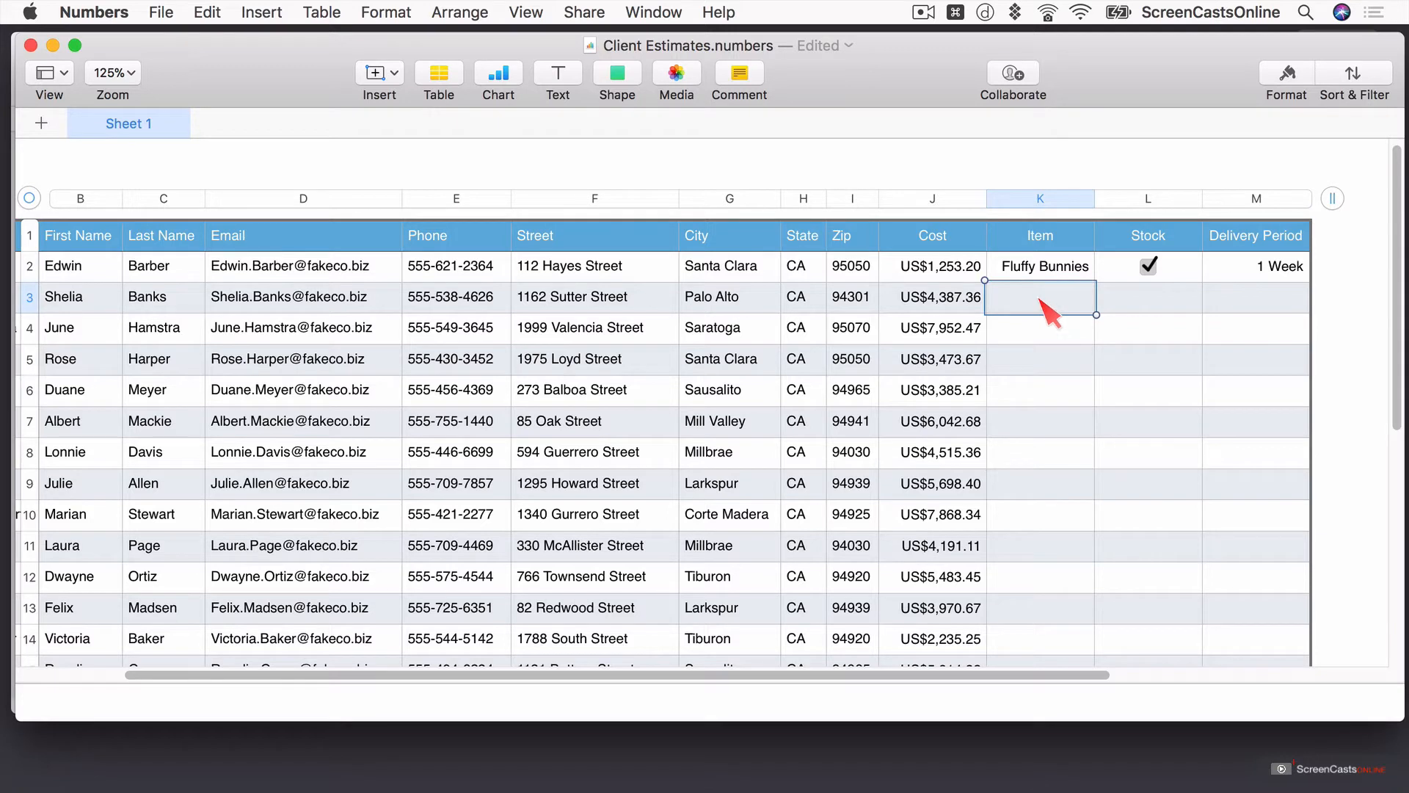
{"action": "type", "text": "Spock Ears"}
{"action": "key", "text": "Tab"}
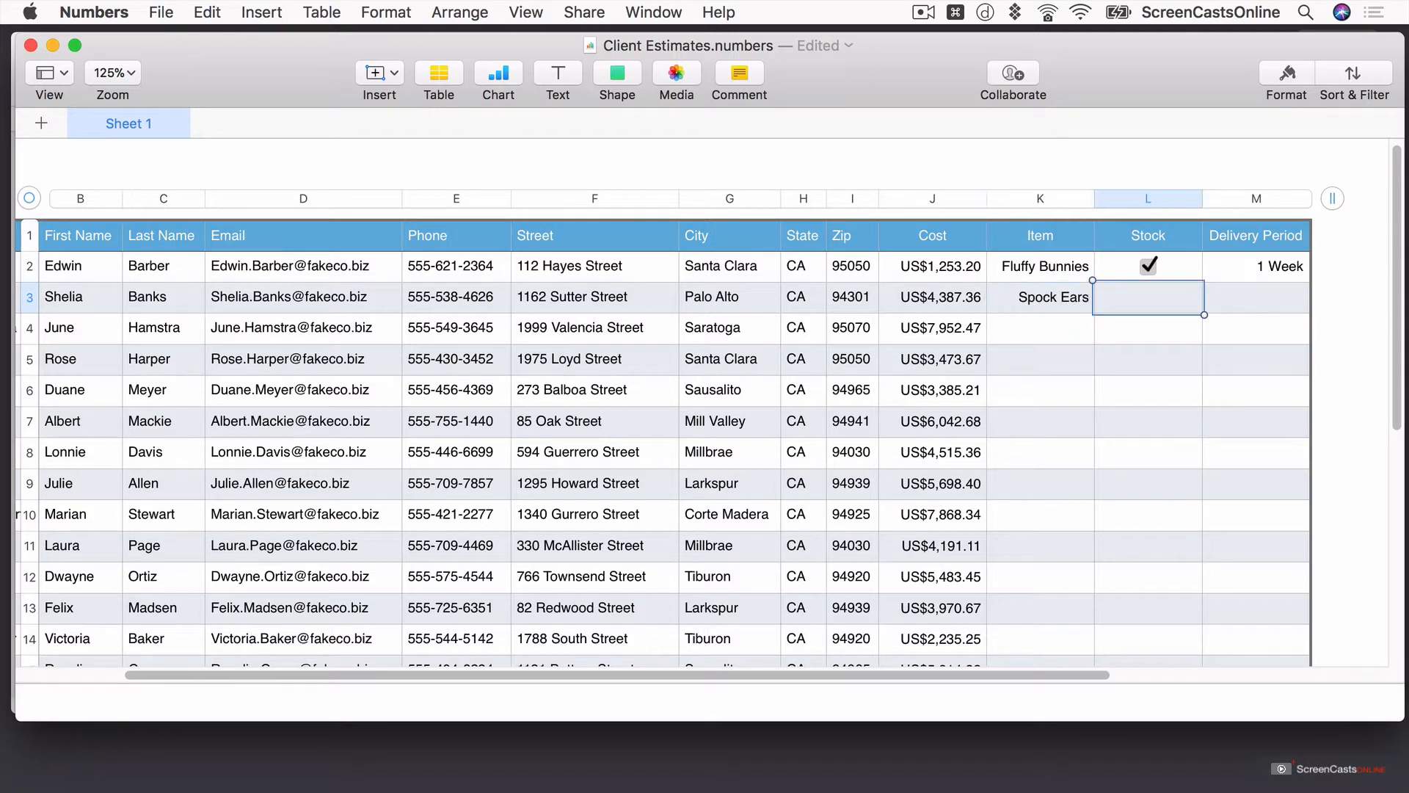
{"action": "key", "text": "Tab"}
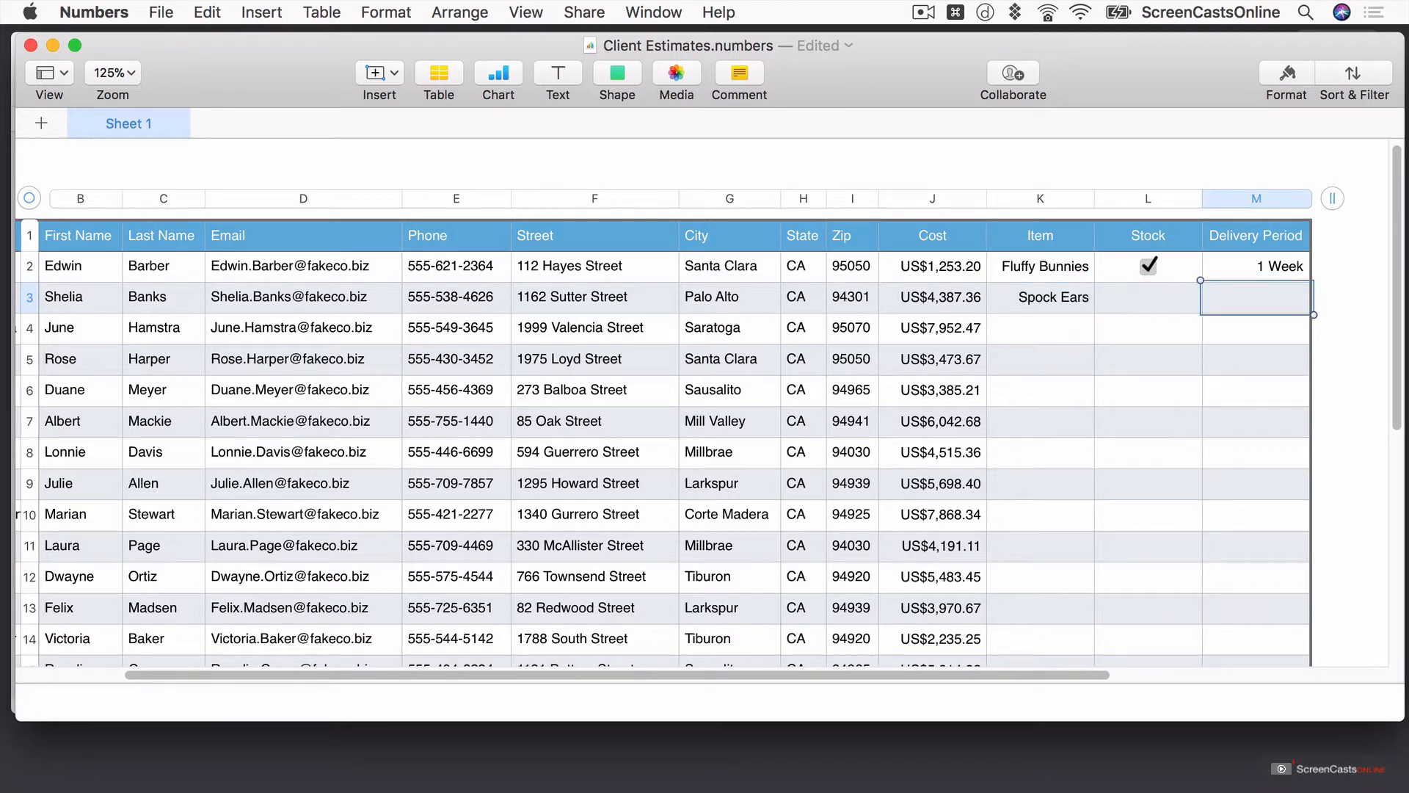
{"action": "left_click", "coordinate": [1060, 327]}
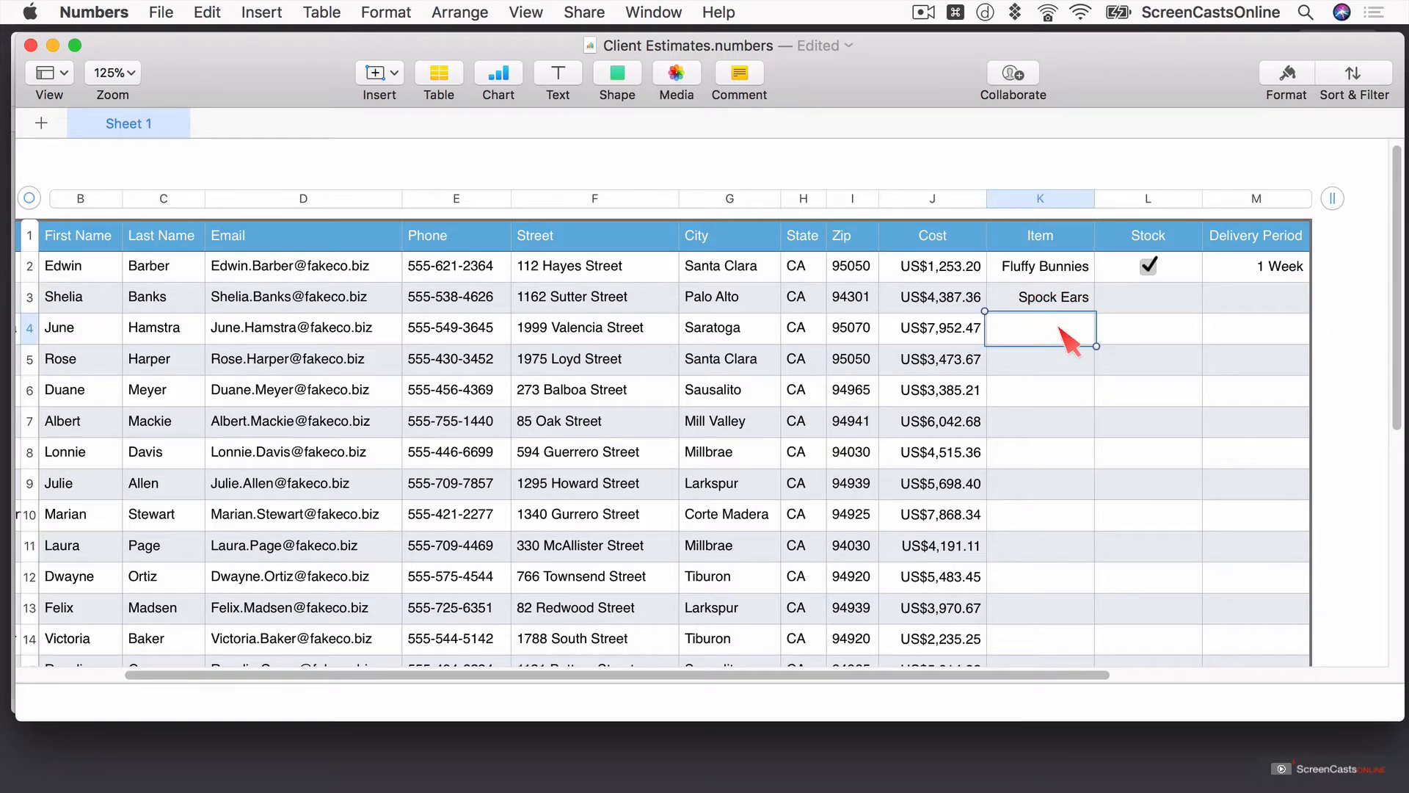
{"action": "type", "text": "False Noses"}
{"action": "key", "text": "Tab"}
{"action": "left_click", "coordinate": [1149, 331]}
- Set the data format of the whole Stock column to Checkbox
{"action": "left_click", "coordinate": [1150, 199]}
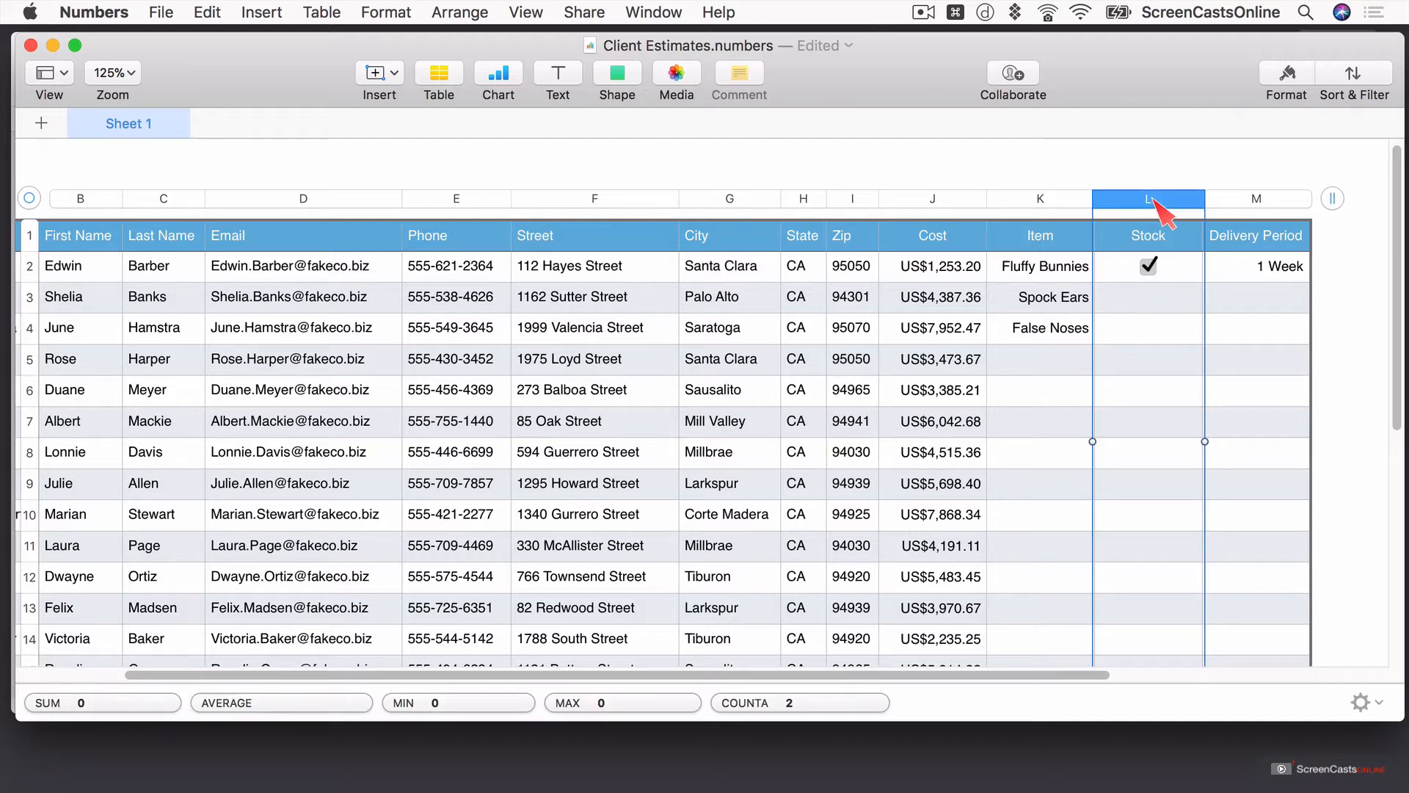
{"action": "left_click", "coordinate": [1292, 75]}
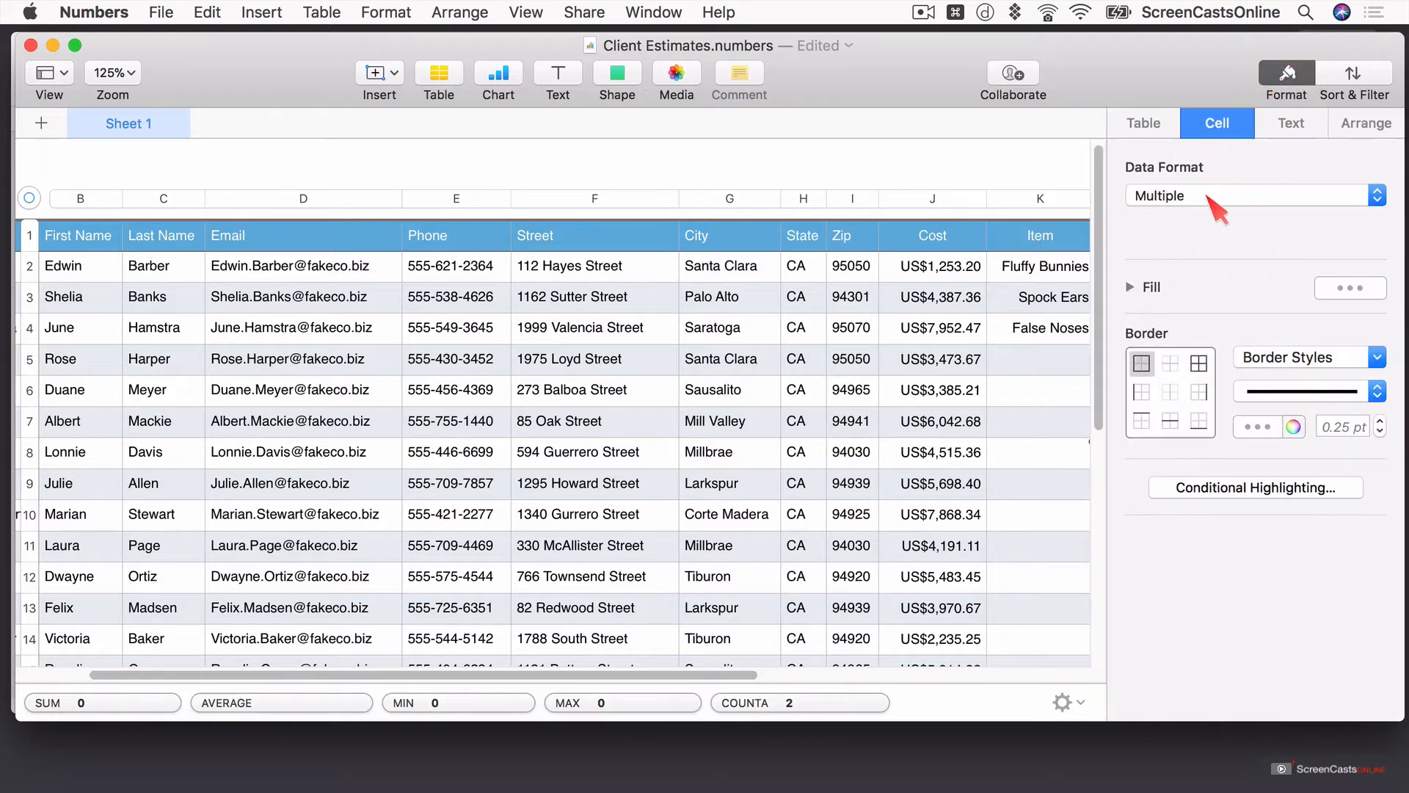
{"action": "left_click", "coordinate": [1207, 196]}
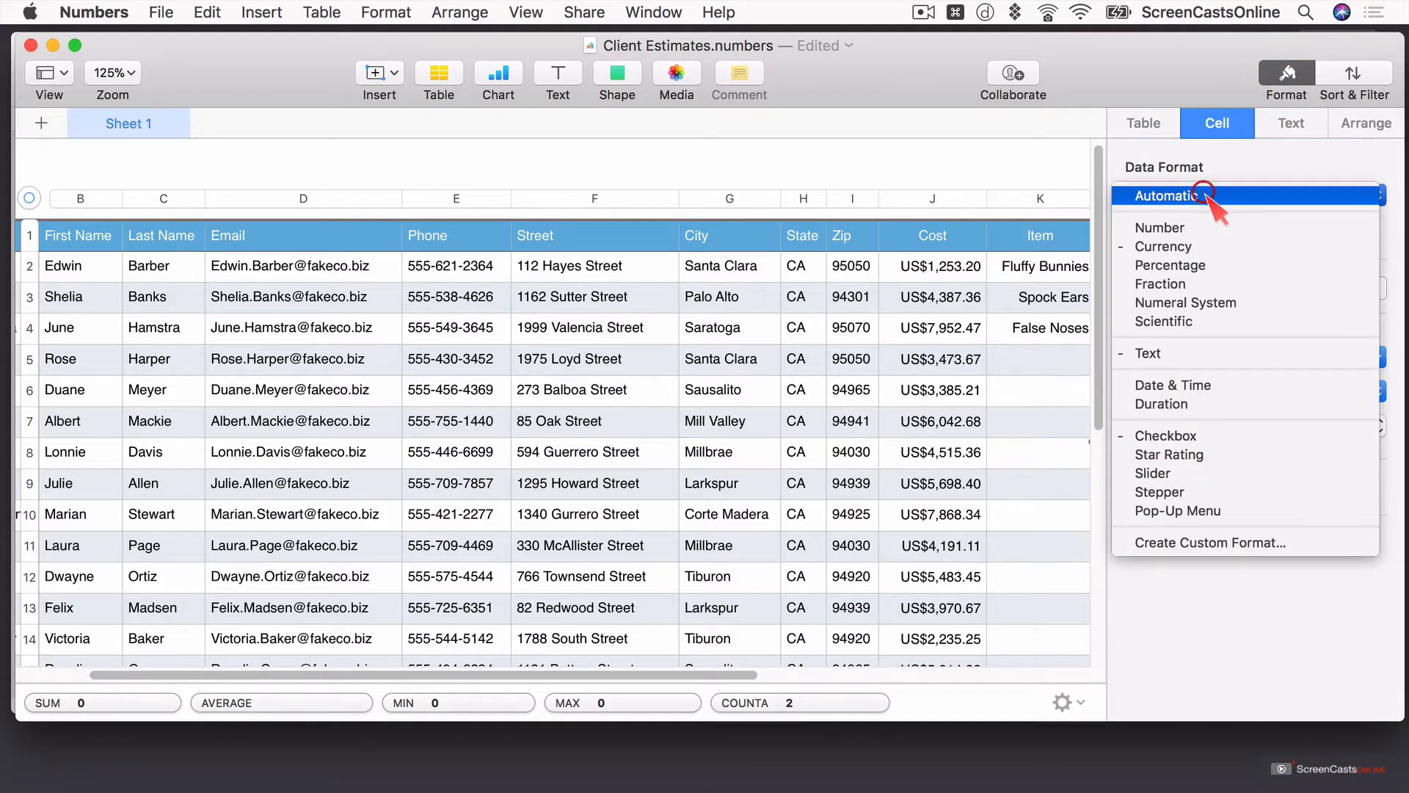
{"action": "left_click", "coordinate": [1191, 438]}
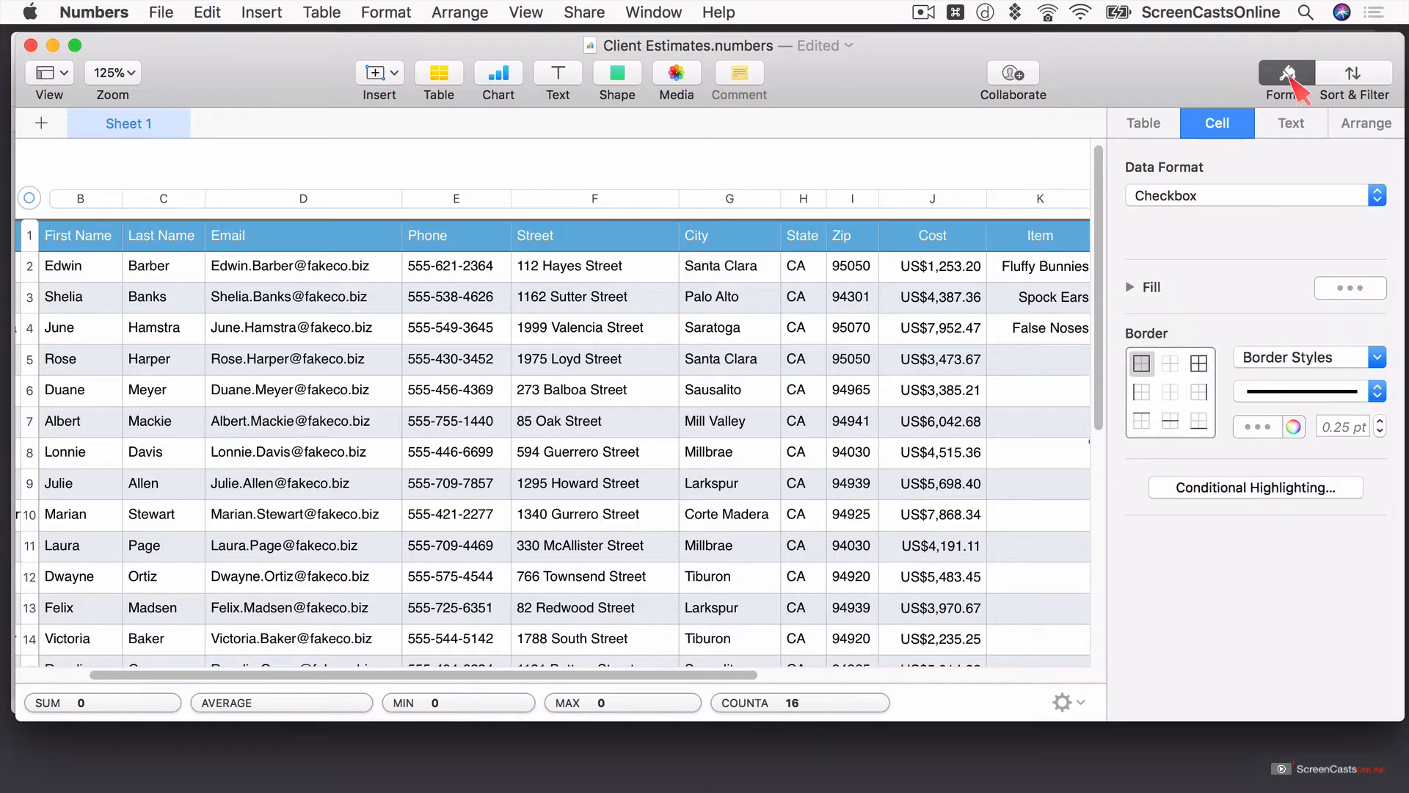
{"action": "left_click", "coordinate": [1289, 74]}
- Tick Stock for the False Noses row and enter 2 Days as its delivery period
{"action": "left_click", "coordinate": [1148, 328]}
{"action": "left_click", "coordinate": [1222, 328]}
{"action": "type", "text": "2 Days"}
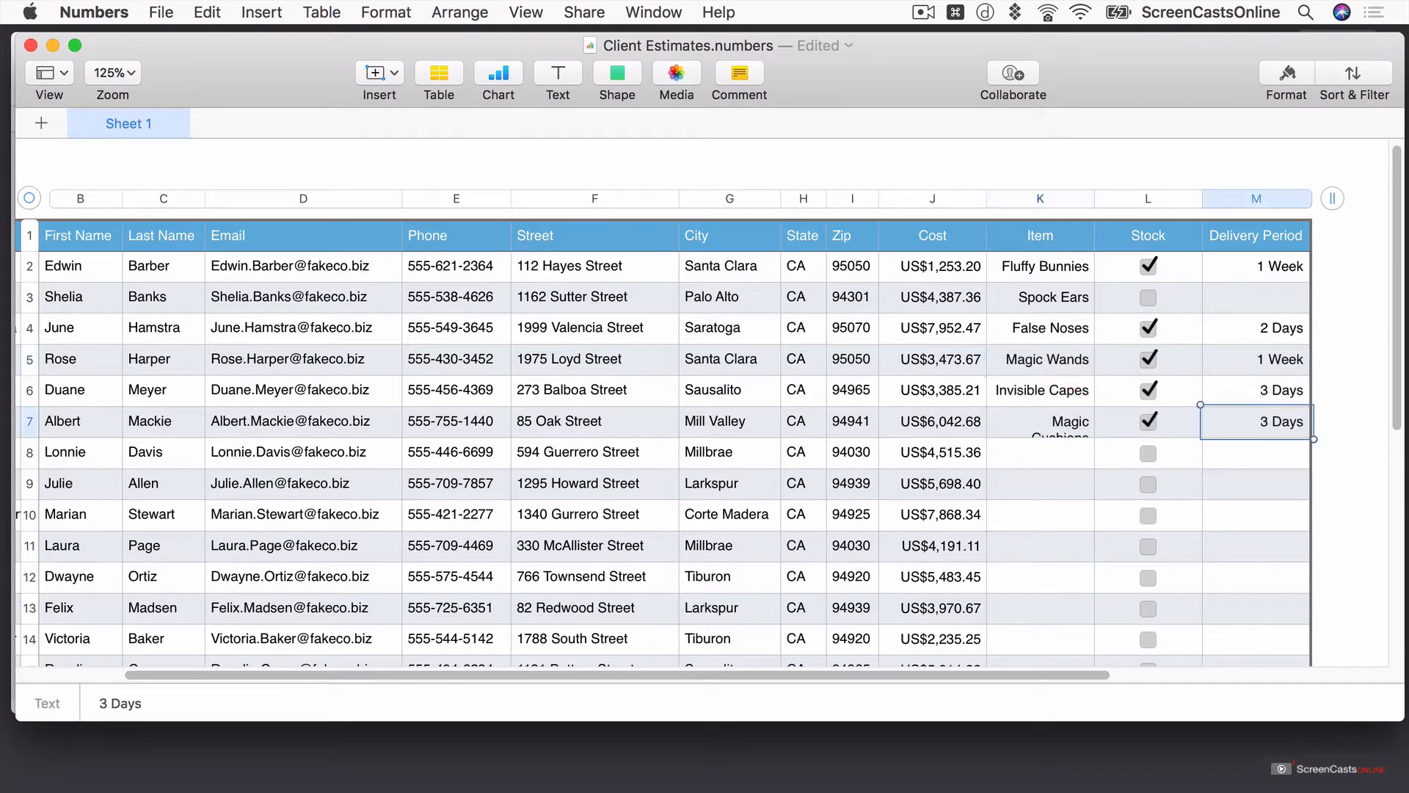
{"action": "key", "text": "Return"}
- Widen the Item column to fit its entries and add a column after Delivery Period with the header Special Note
{"action": "left_click_drag", "start_coordinate": [1095, 197], "coordinate": [1117, 197]}
{"action": "scroll", "coordinate": [1100, 367], "scroll_direction": "right", "scroll_amount": 4}
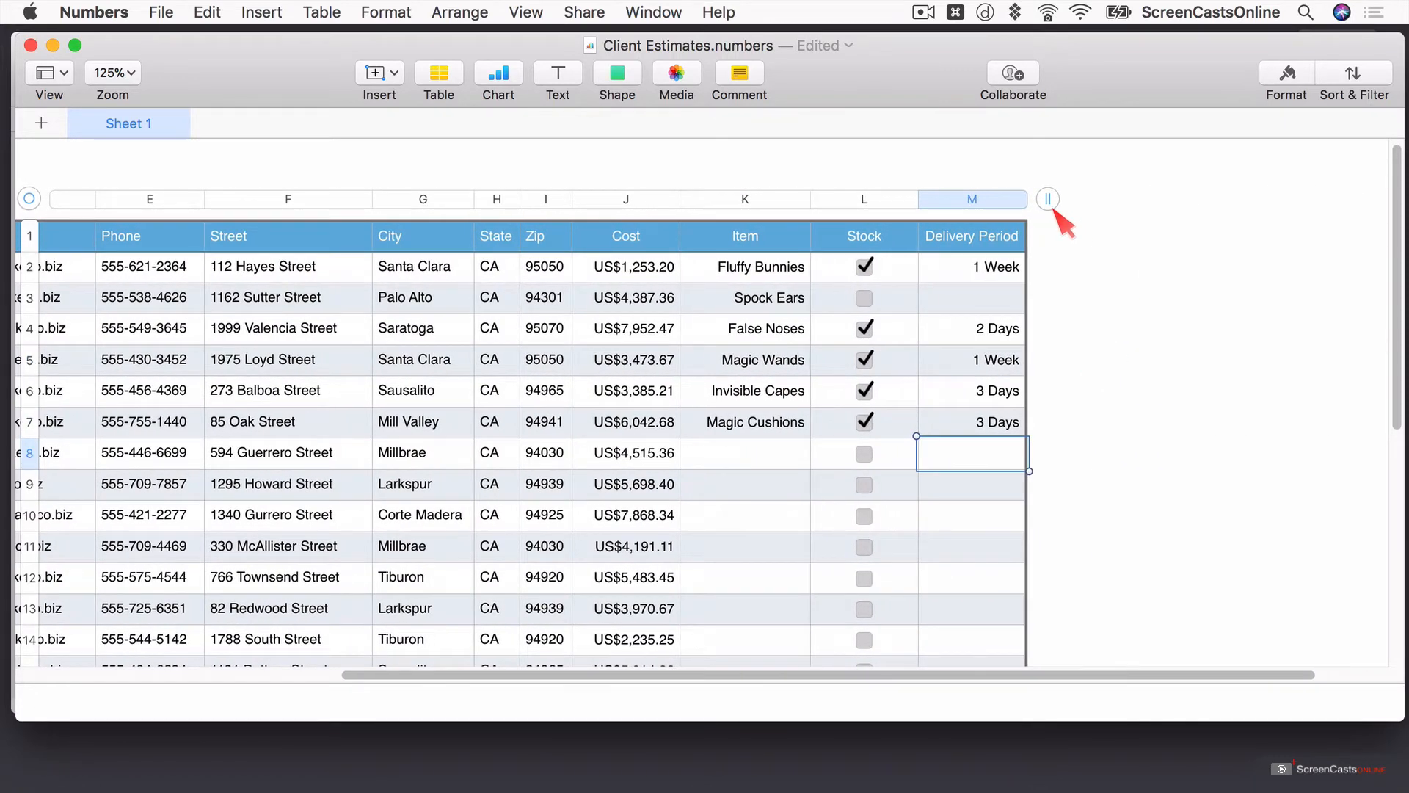
{"action": "left_click", "coordinate": [1050, 199]}
{"action": "left_click", "coordinate": [1061, 239]}
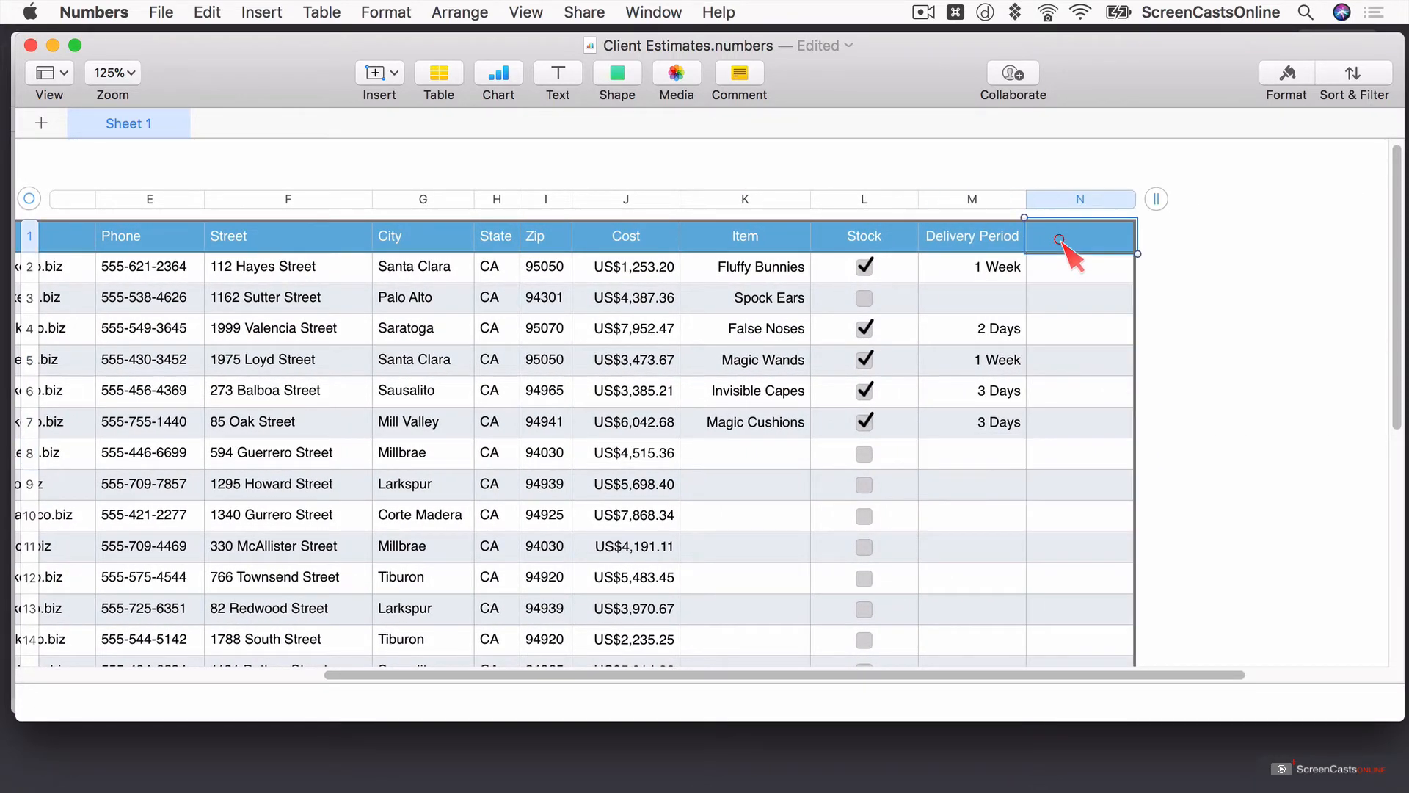
{"action": "type", "text": "Special Note"}
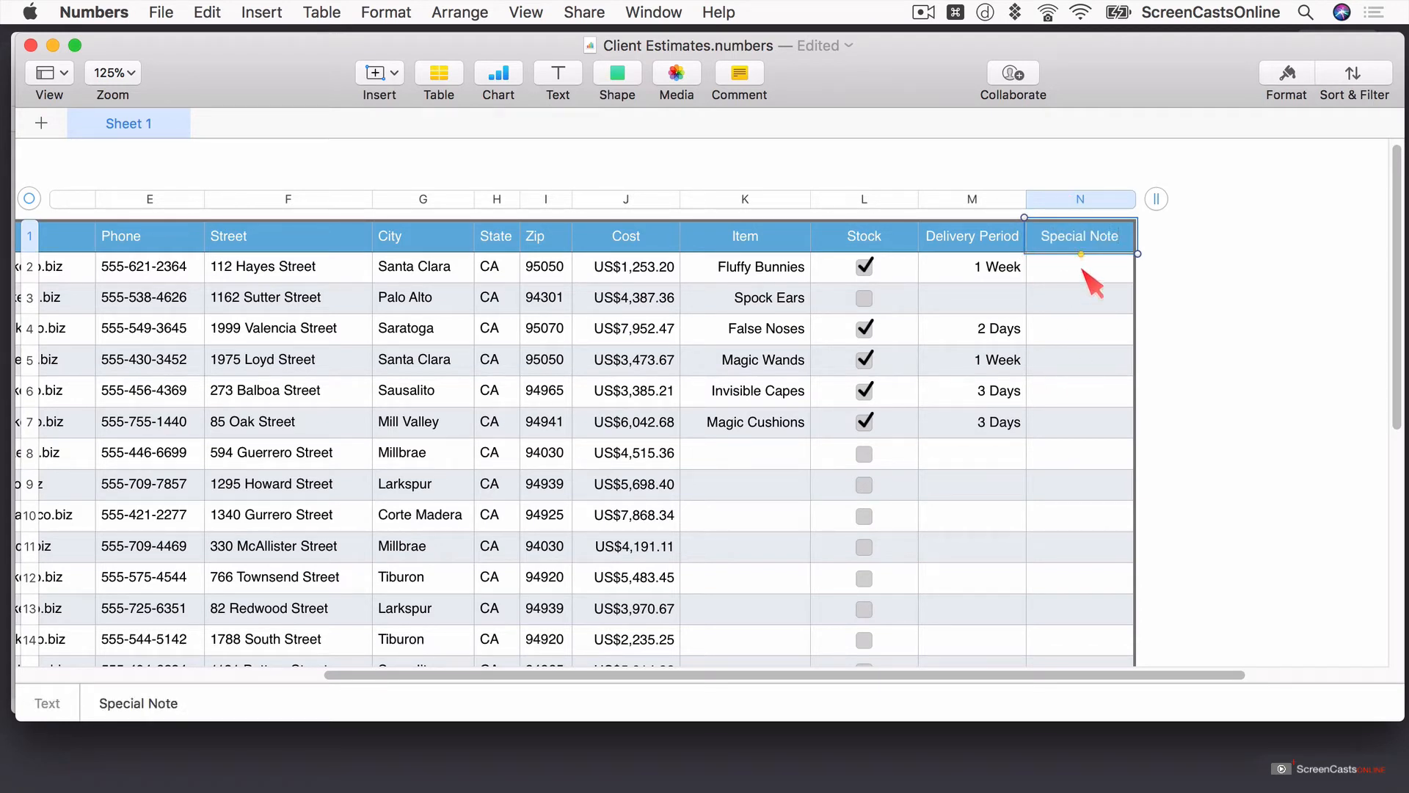
- Enter the special notes "Not for use by Children!" for False Noses and "Use with caution" for Invisible Capes, widening the column to fit
{"action": "left_click", "coordinate": [1063, 330]}
{"action": "type", "text": "Not for use b"}
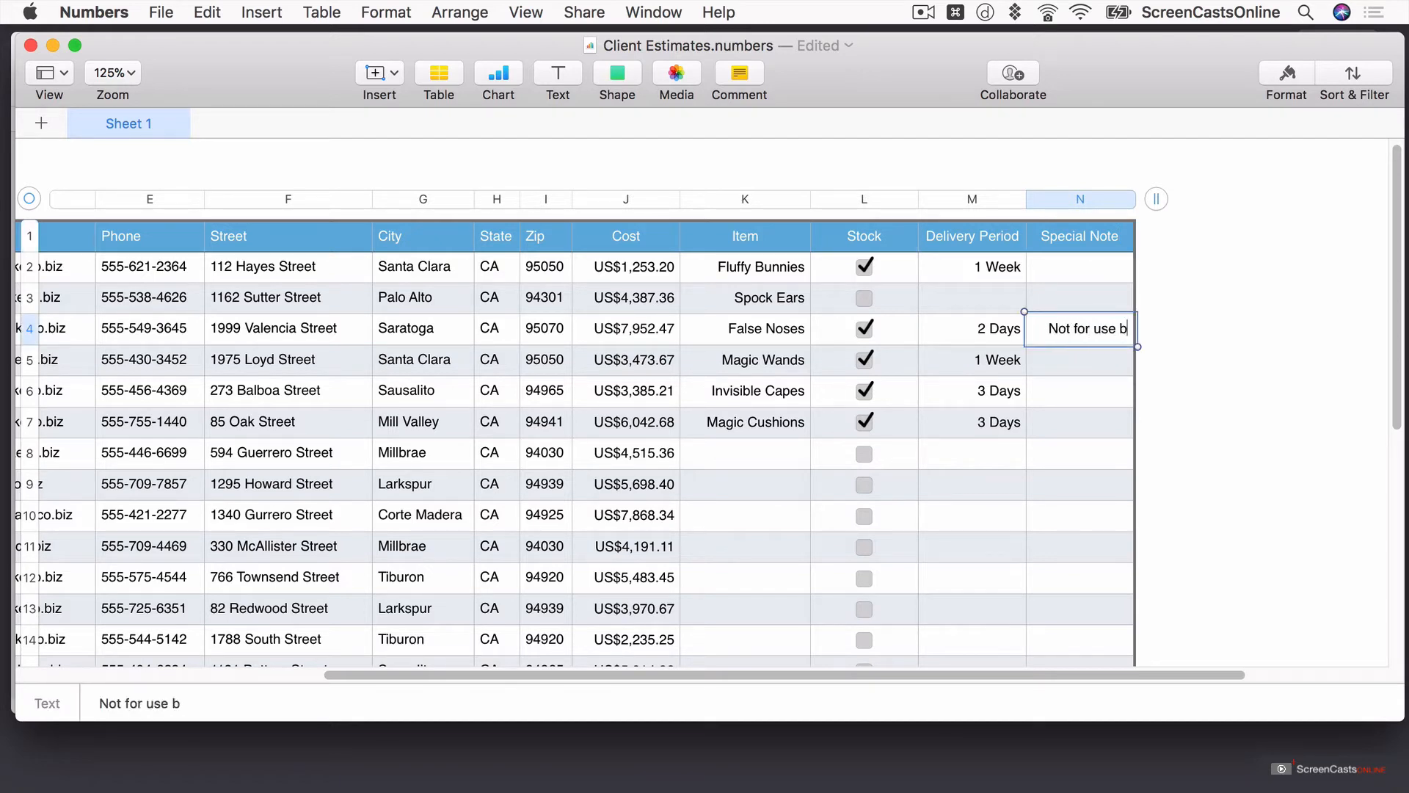
{"action": "type", "text": "y Children!"}
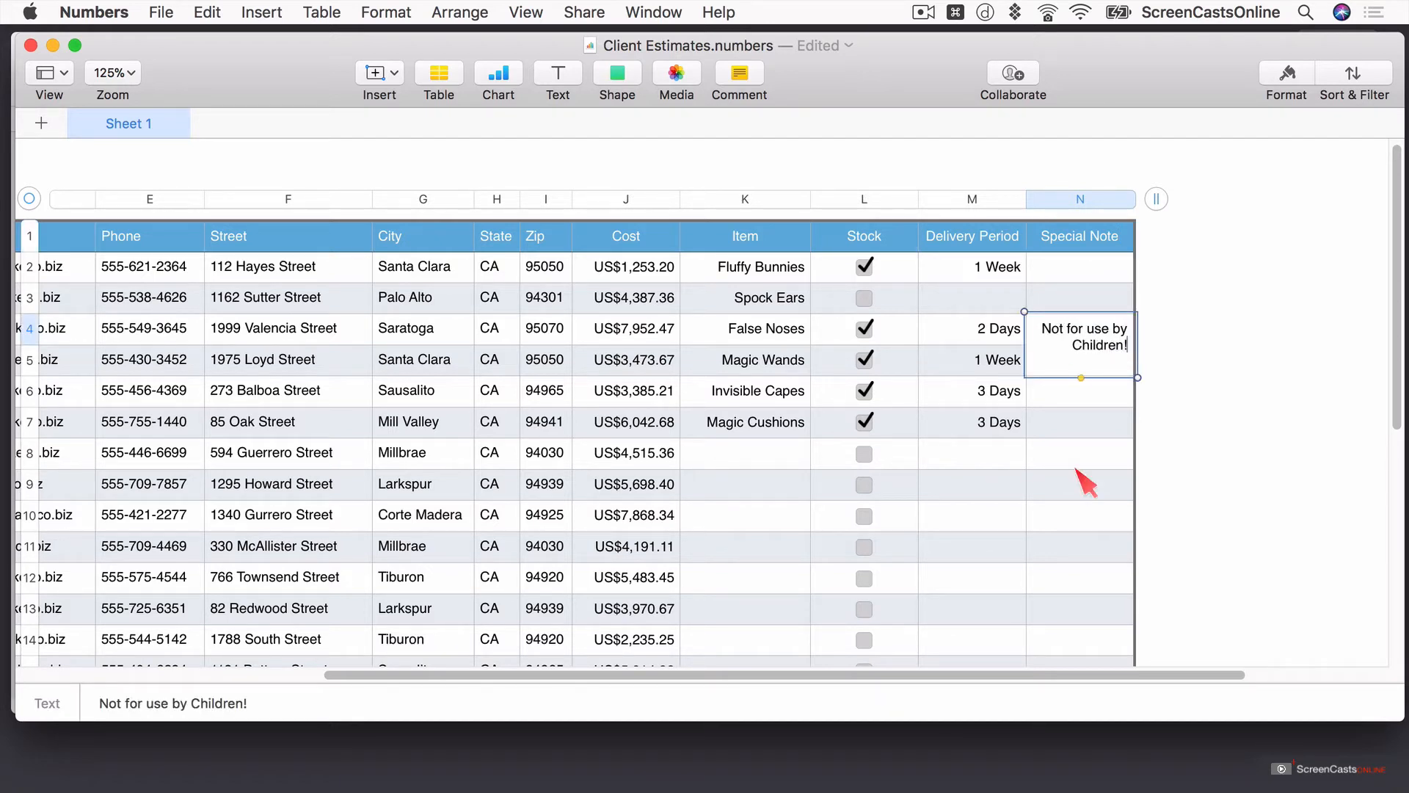
{"action": "left_click", "coordinate": [1073, 394]}
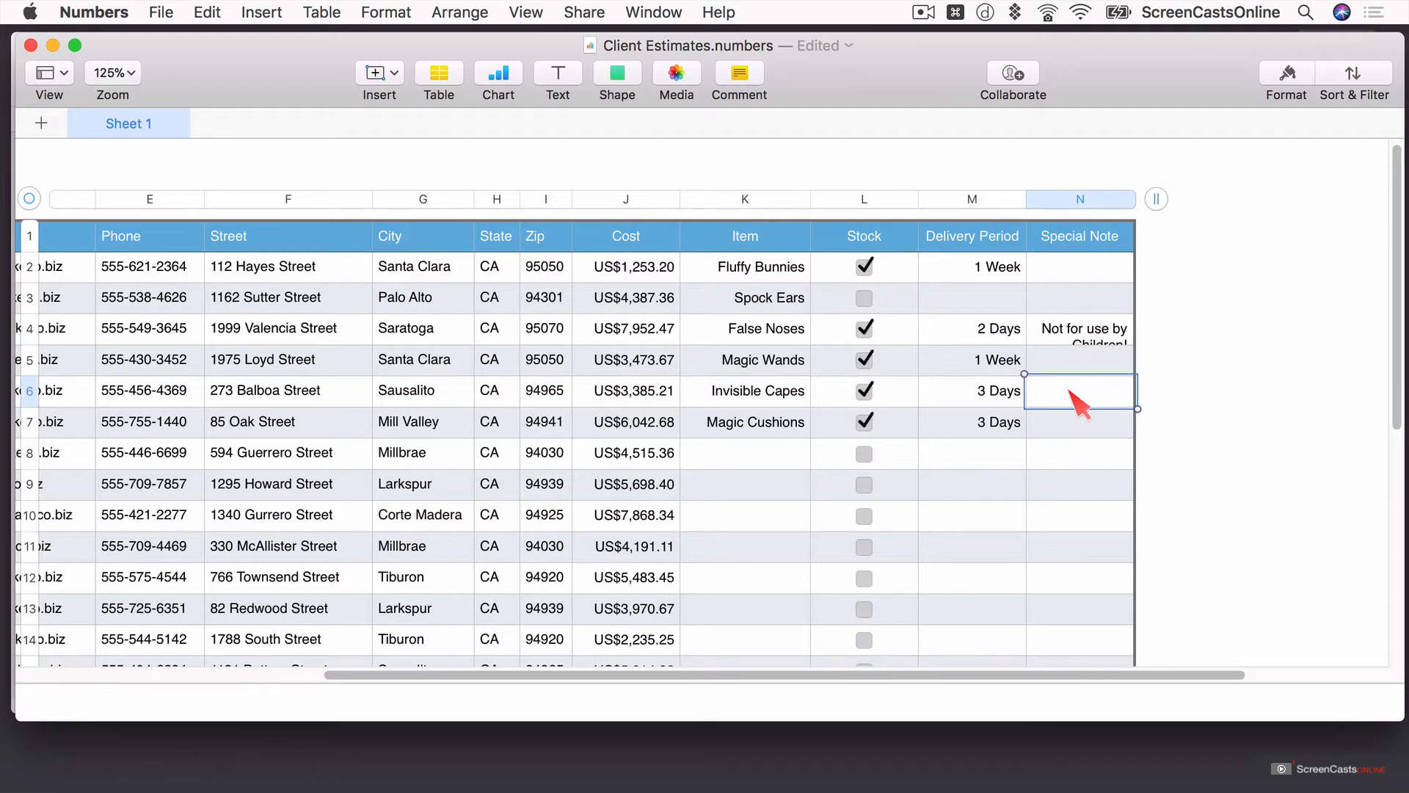
{"action": "type", "text": "Use with caution"}
{"action": "key", "text": "Return"}
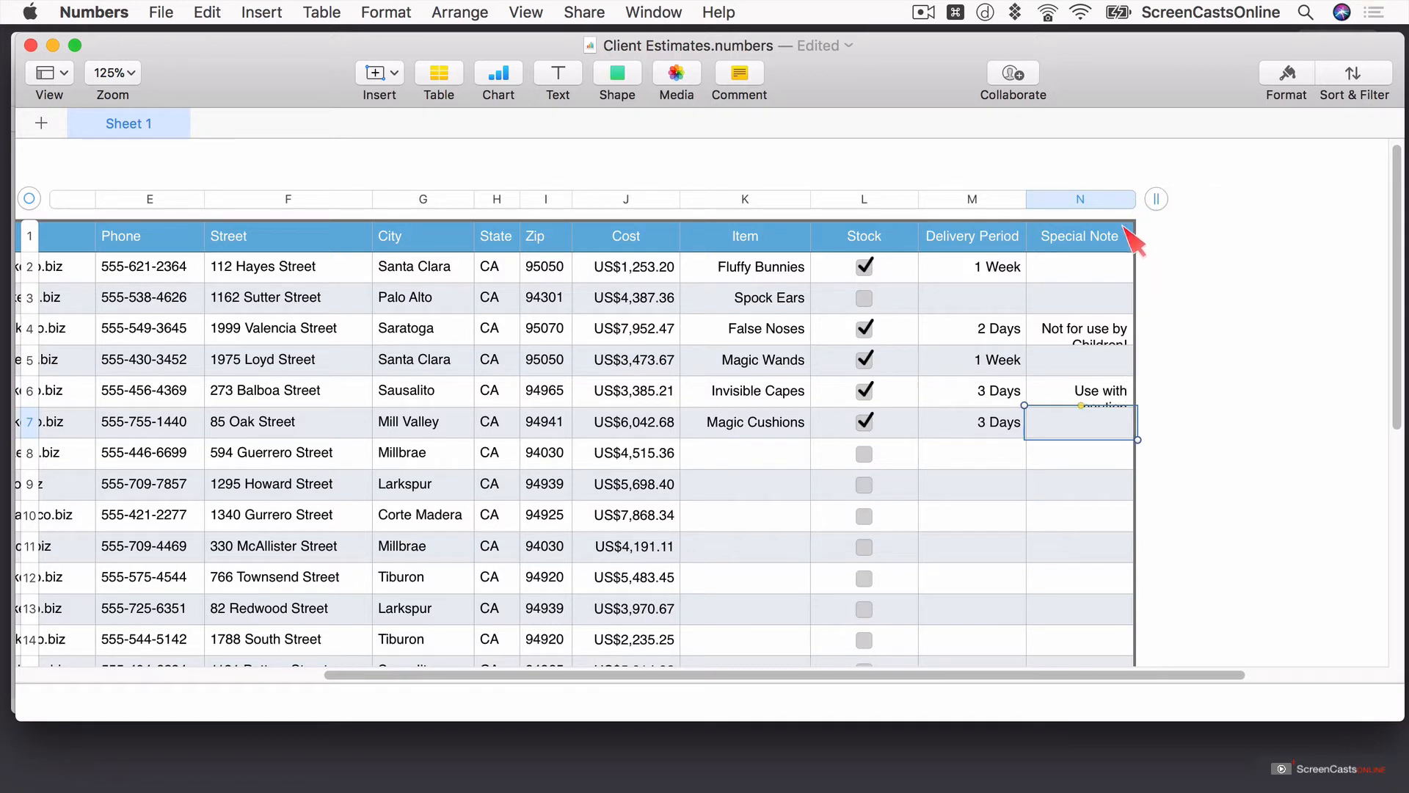
{"action": "left_click_drag", "start_coordinate": [1134, 197], "coordinate": [1238, 194]}
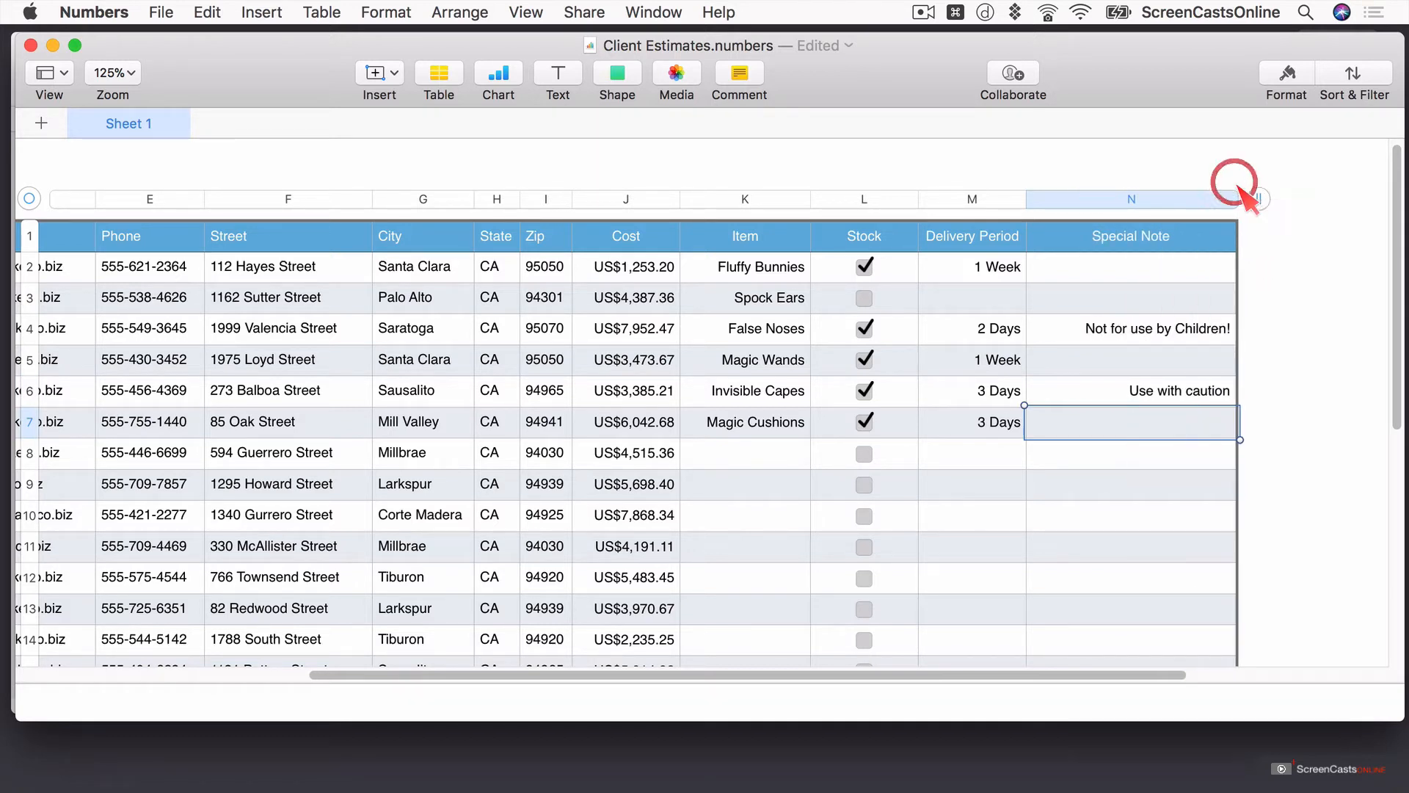
- Return to the Pages letter and replace the xxxxxxx after "Thanks for your enquiry about" with ITEM, assigning it the script tag ITEM
{"action": "left_click", "coordinate": [31, 46]}
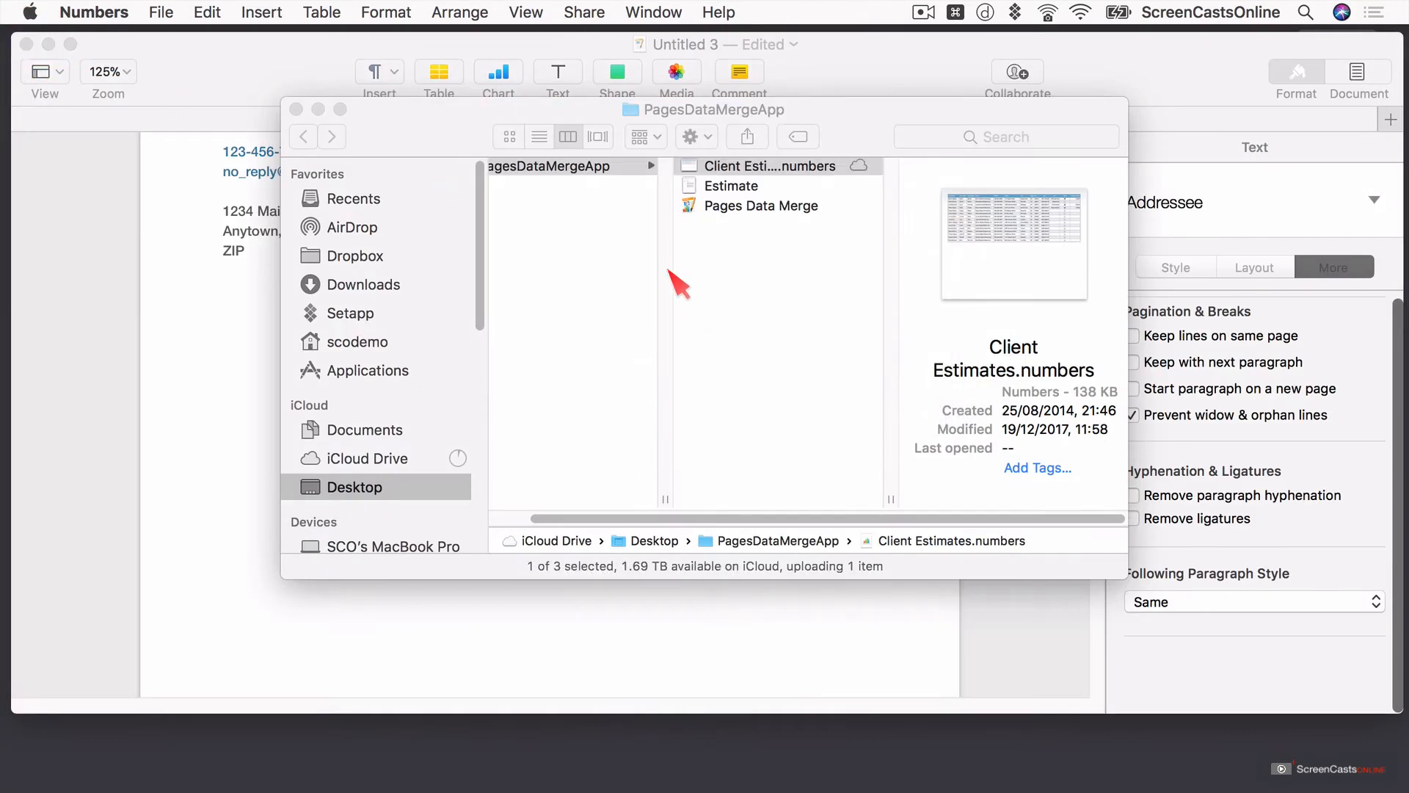
{"action": "left_click", "coordinate": [296, 108]}
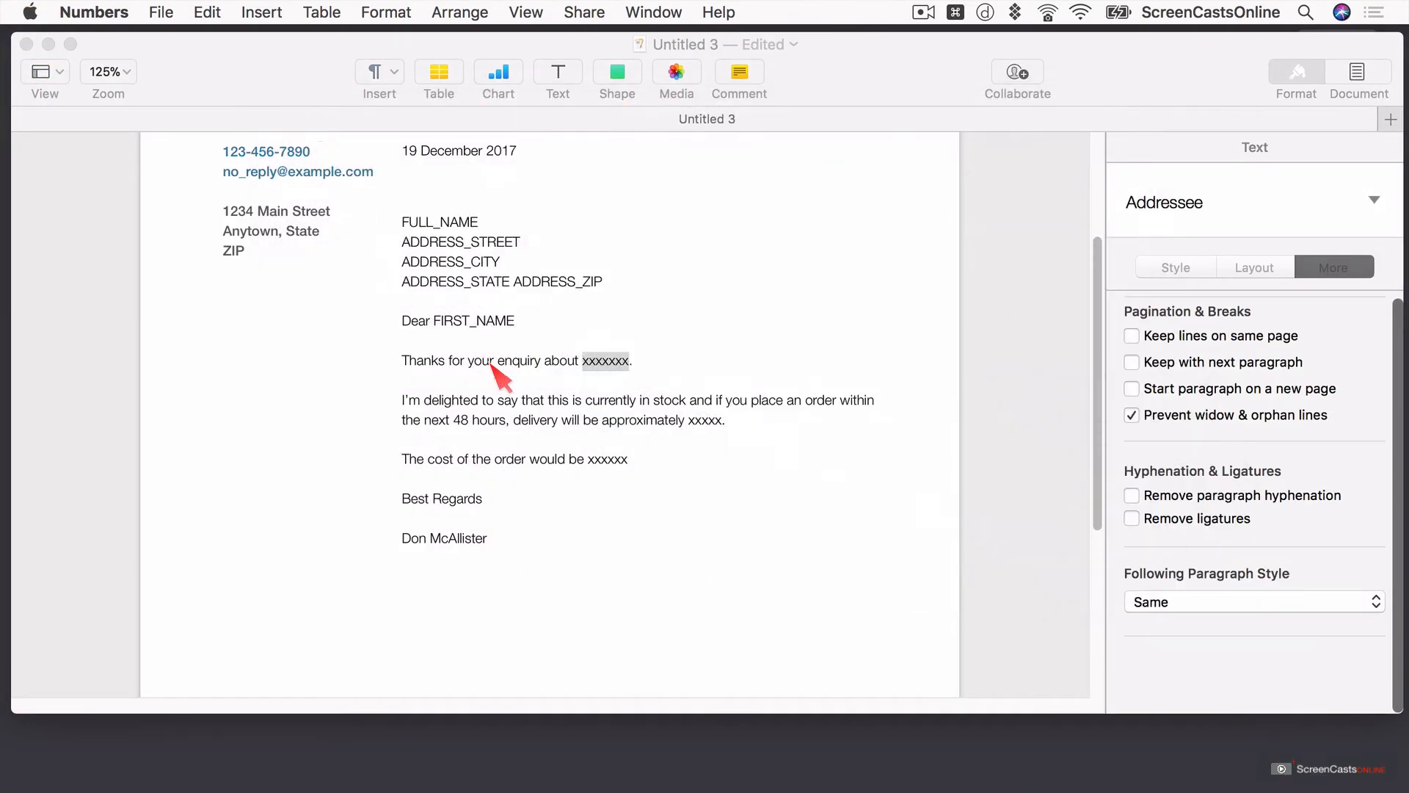
{"action": "left_click", "coordinate": [575, 363]}
{"action": "double_click", "coordinate": [610, 361]}
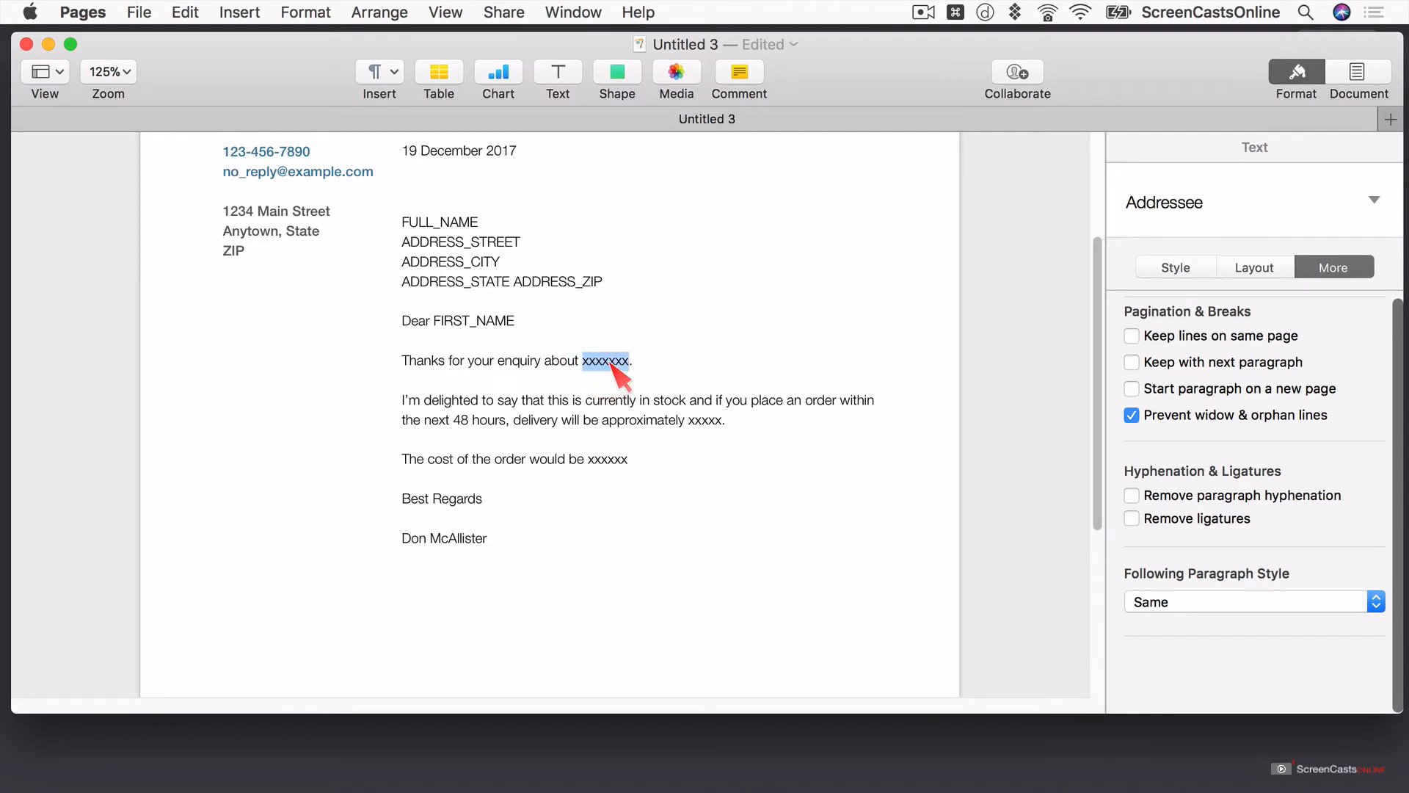
{"action": "type", "text": "ITEM"}
{"action": "key", "text": "ctrl+alt+super+t"}
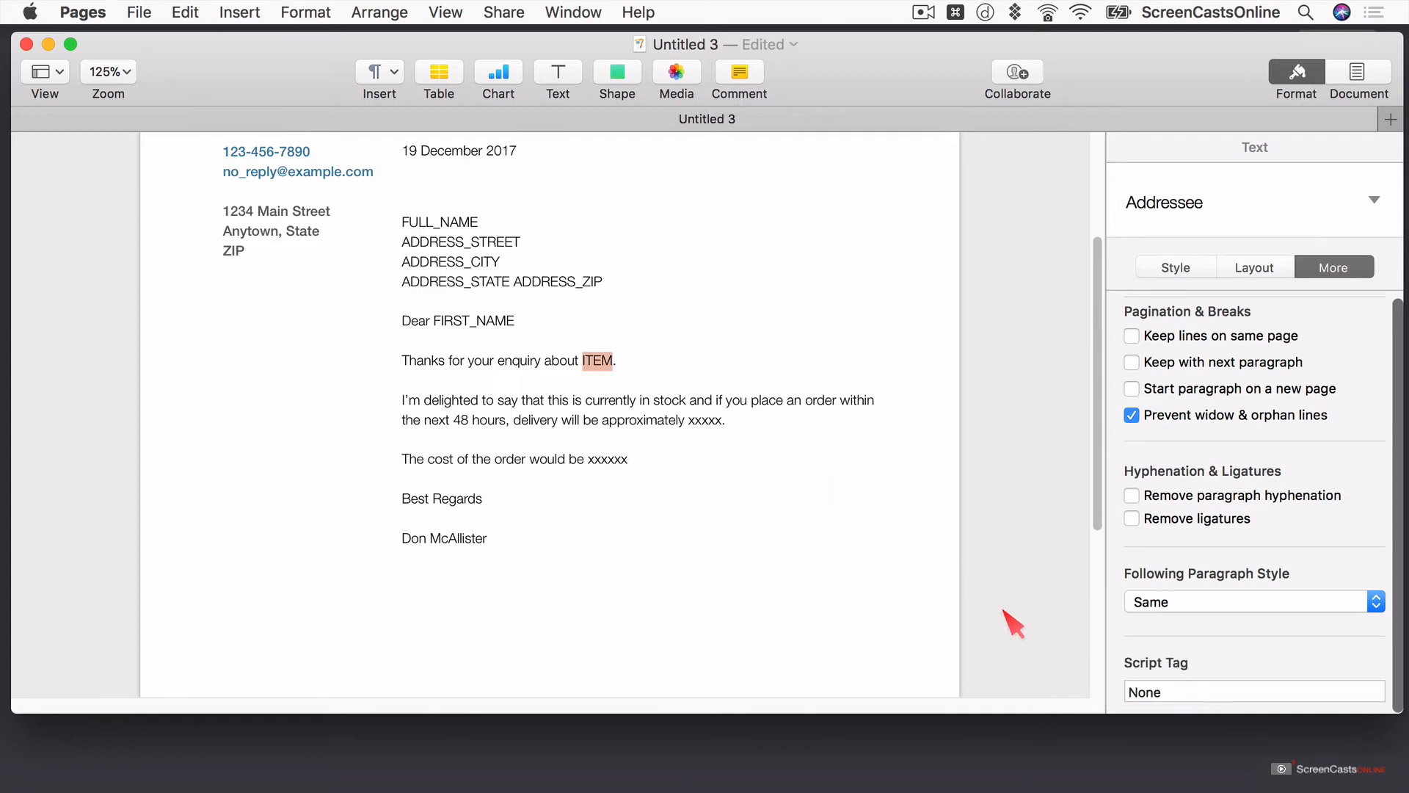
{"action": "left_click", "coordinate": [1150, 691]}
{"action": "type", "text": "ITEM"}
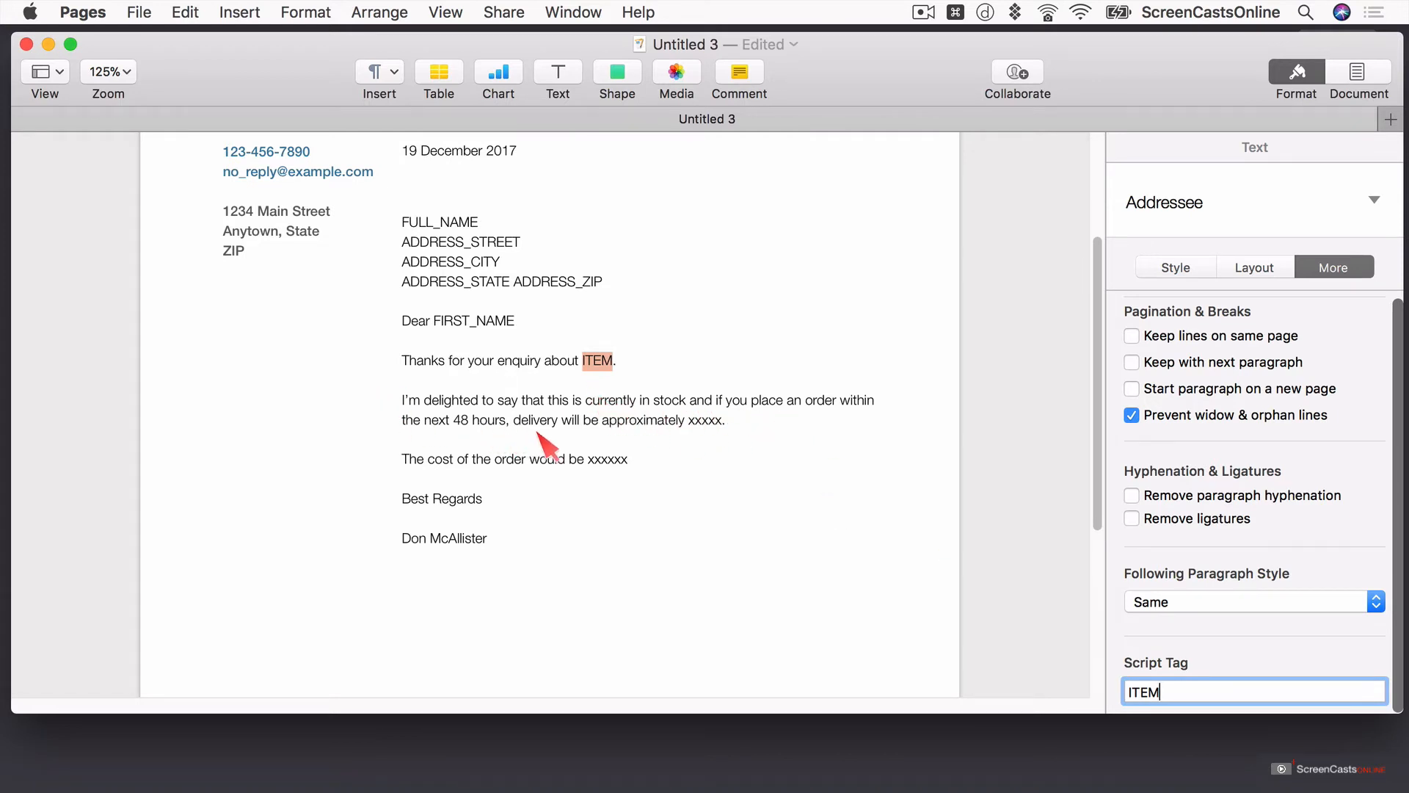
- Replace the xxxxx after "delivery will be approximately" with DELIVERY and assign it the script tag DELIVERY
{"action": "left_click", "coordinate": [706, 420]}
{"action": "double_click", "coordinate": [706, 420]}
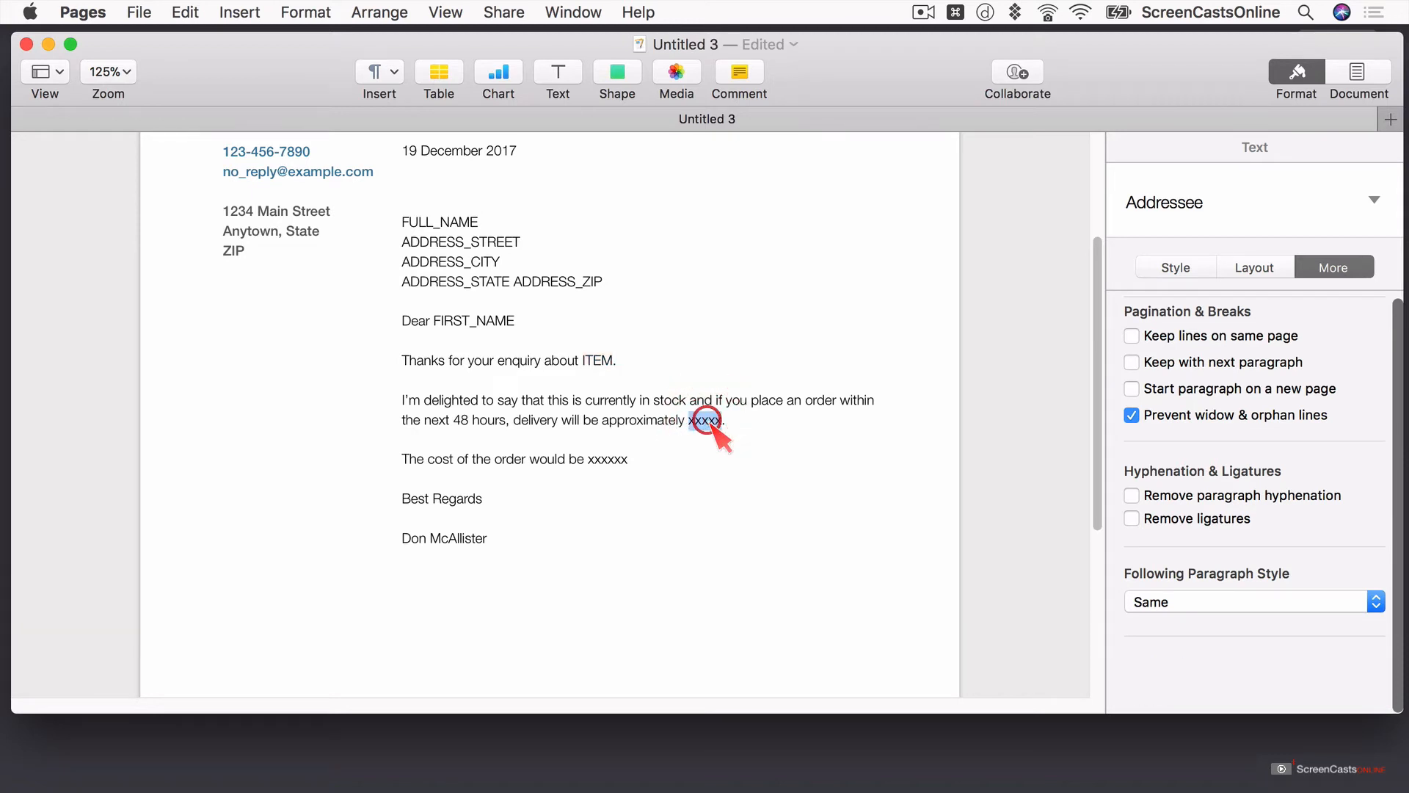
{"action": "type", "text": "DELIVERY"}
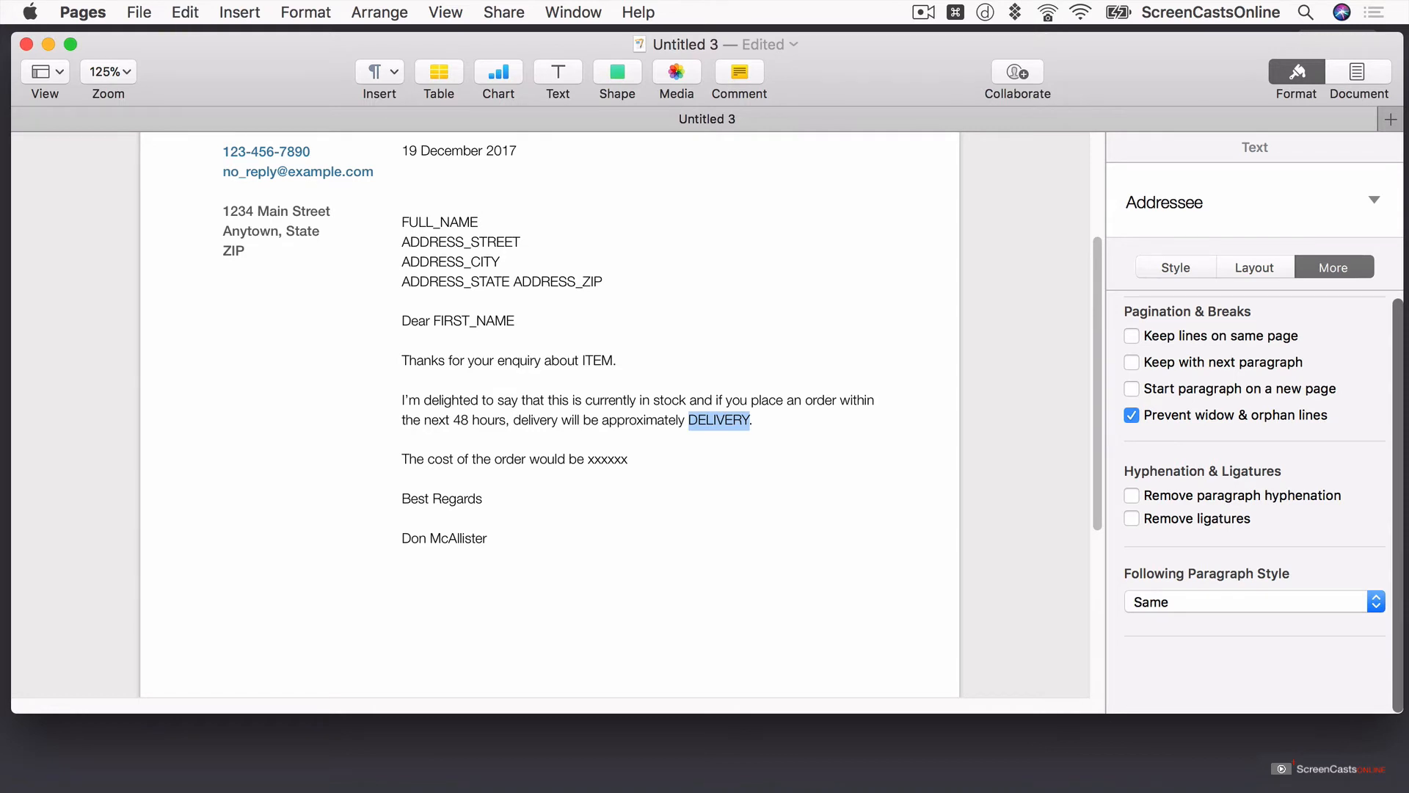
{"action": "key", "text": "ctrl+alt+super+t"}
{"action": "left_click", "coordinate": [1143, 694]}
{"action": "type", "text": "DELIVERY"}
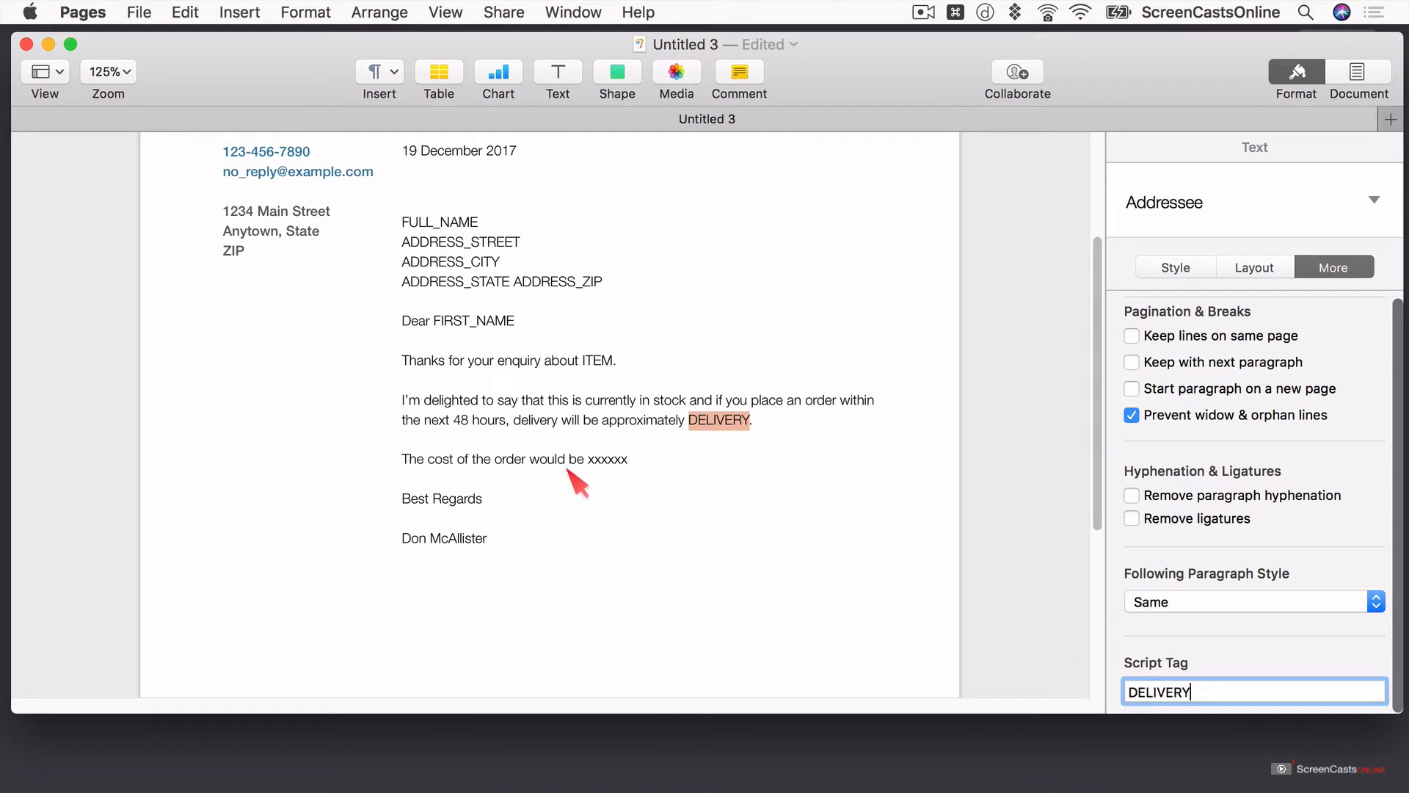
- Replace the xxxxxx after "The cost of the order would be" with ORDER_VALUE
{"action": "left_click", "coordinate": [614, 464]}
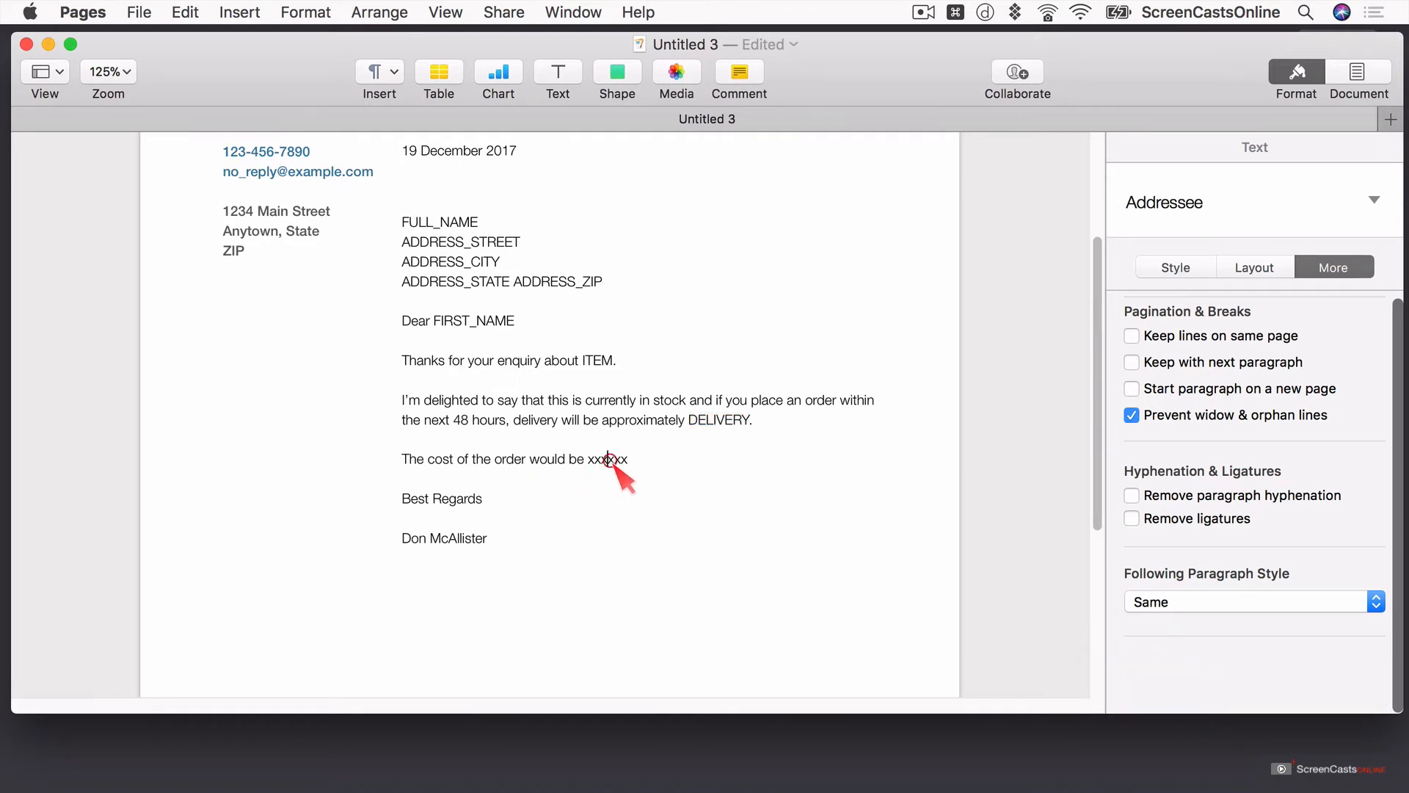
{"action": "double_click", "coordinate": [614, 465]}
{"action": "left_click", "coordinate": [614, 465]}
{"action": "double_click", "coordinate": [613, 464]}
{"action": "type", "text": "ORDER_VALUE"}
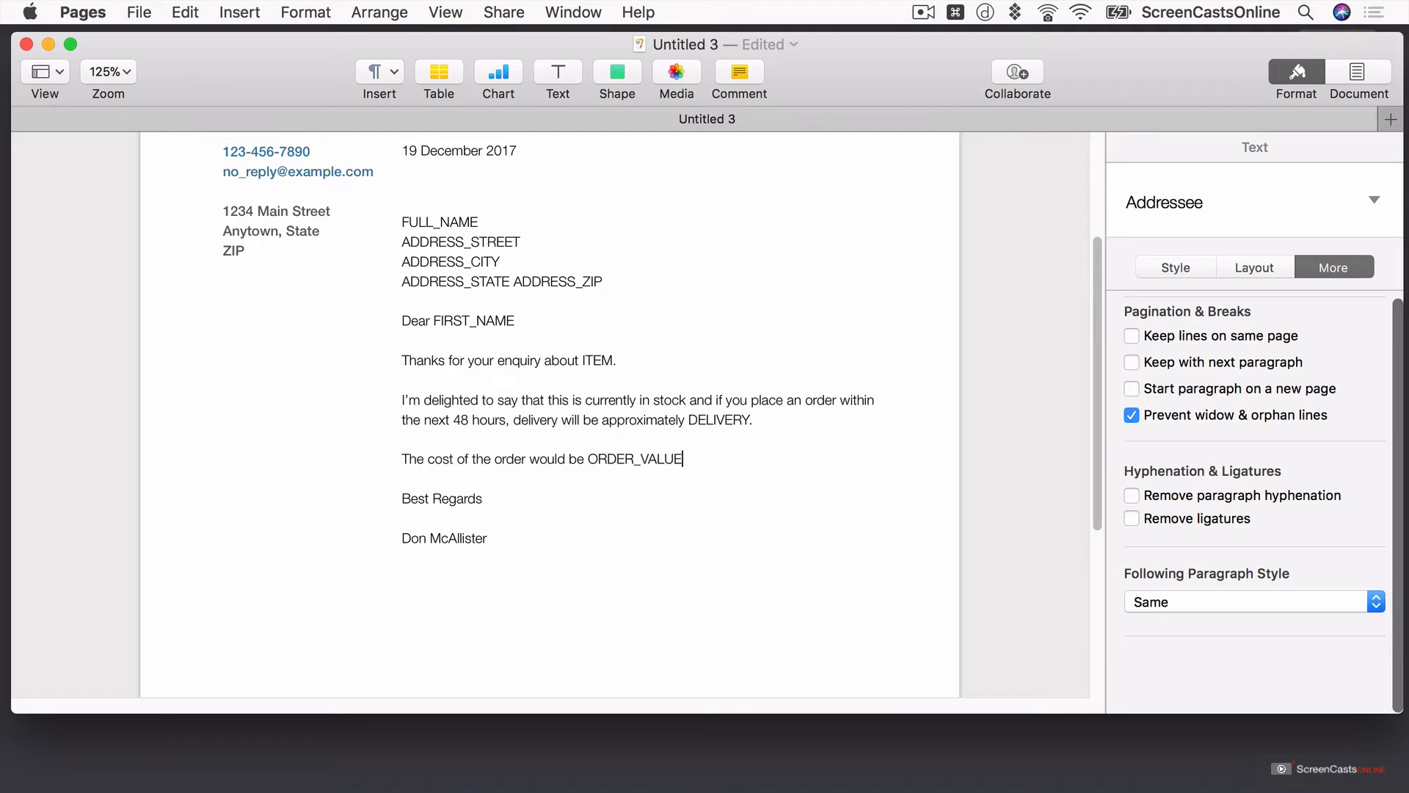
- Add a script tag named ORDER_VALUE to the ORDER_VALUE placeholder, copying the placeholder text as the tag name
{"action": "key", "text": "shift+Left"}
{"action": "key", "text": "shift+Left"}
{"action": "key", "text": "shift+Left"}
{"action": "key", "text": "shift+Left"}
{"action": "key", "text": "shift+Left"}
{"action": "key", "text": "shift+Left"}
{"action": "key", "text": "shift+Left"}
{"action": "key", "text": "shift+Left"}
{"action": "key", "text": "shift+Left"}
{"action": "key", "text": "shift+Left"}
{"action": "key", "text": "shift+Left"}
{"action": "key", "text": "super+c"}
{"action": "key", "text": "ctrl+alt+super+t"}
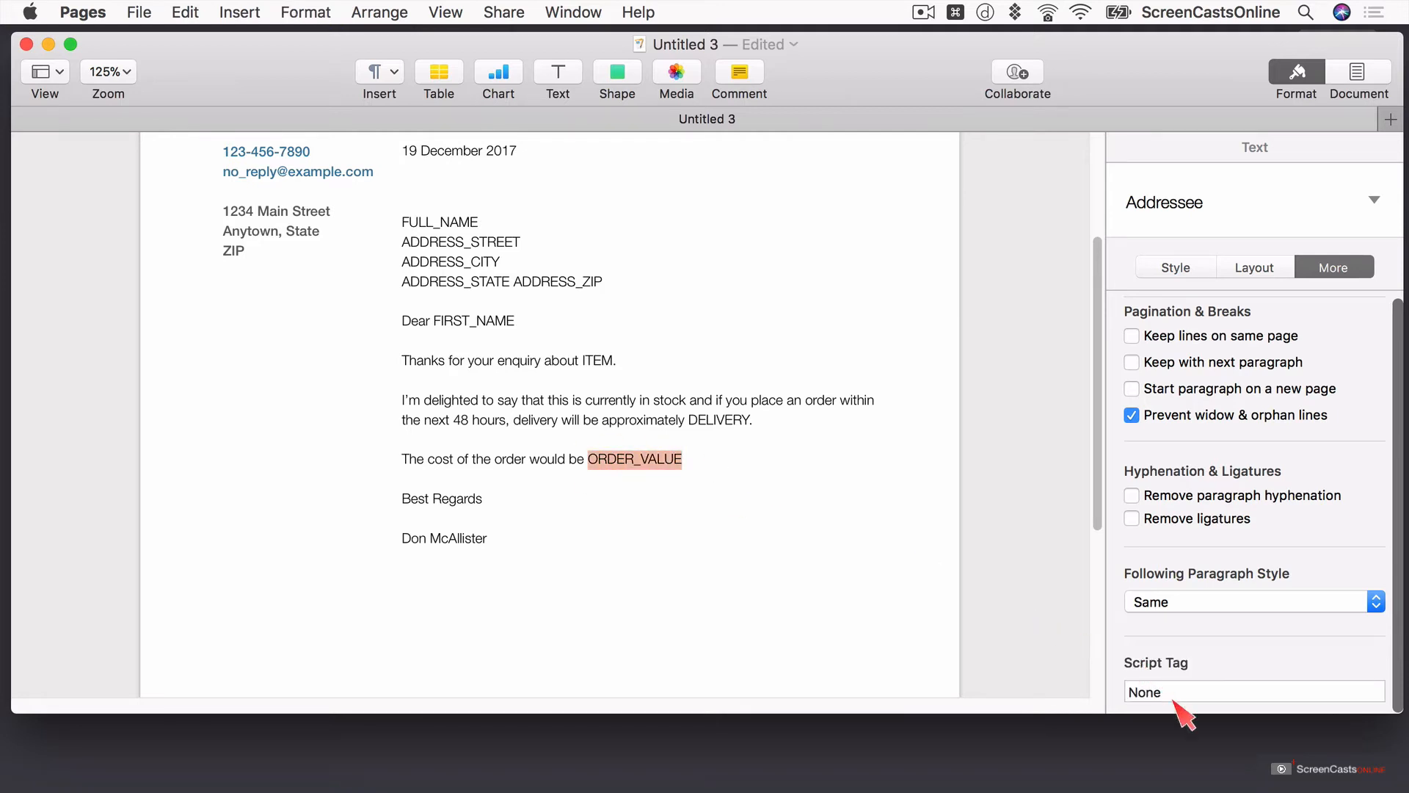
{"action": "left_click", "coordinate": [1173, 696]}
{"action": "key", "text": "super+v"}
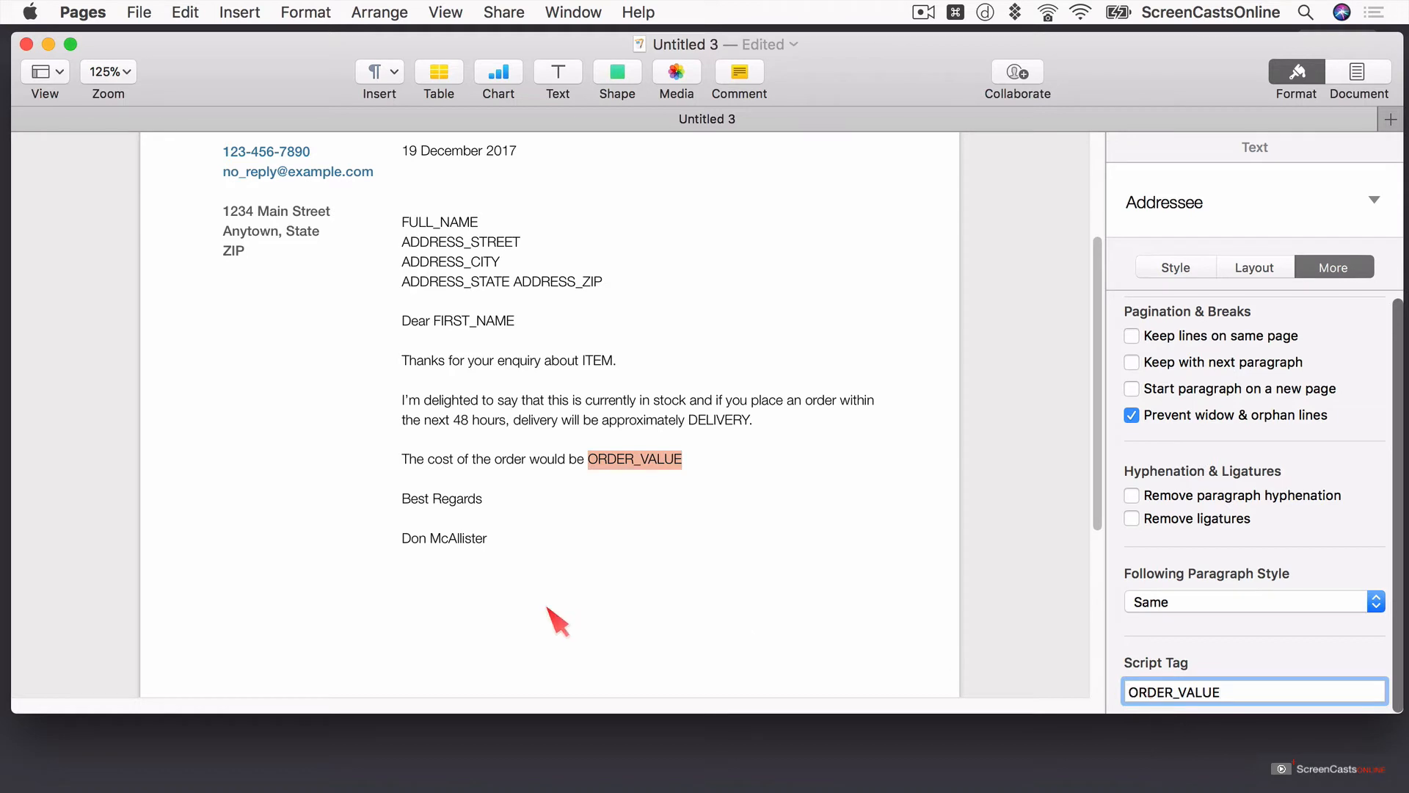
- Add two line breaks after the order cost sentence and insert the placeholder SPECIAL_COMMENTS after the delivery sentence
{"action": "left_click", "coordinate": [730, 466]}
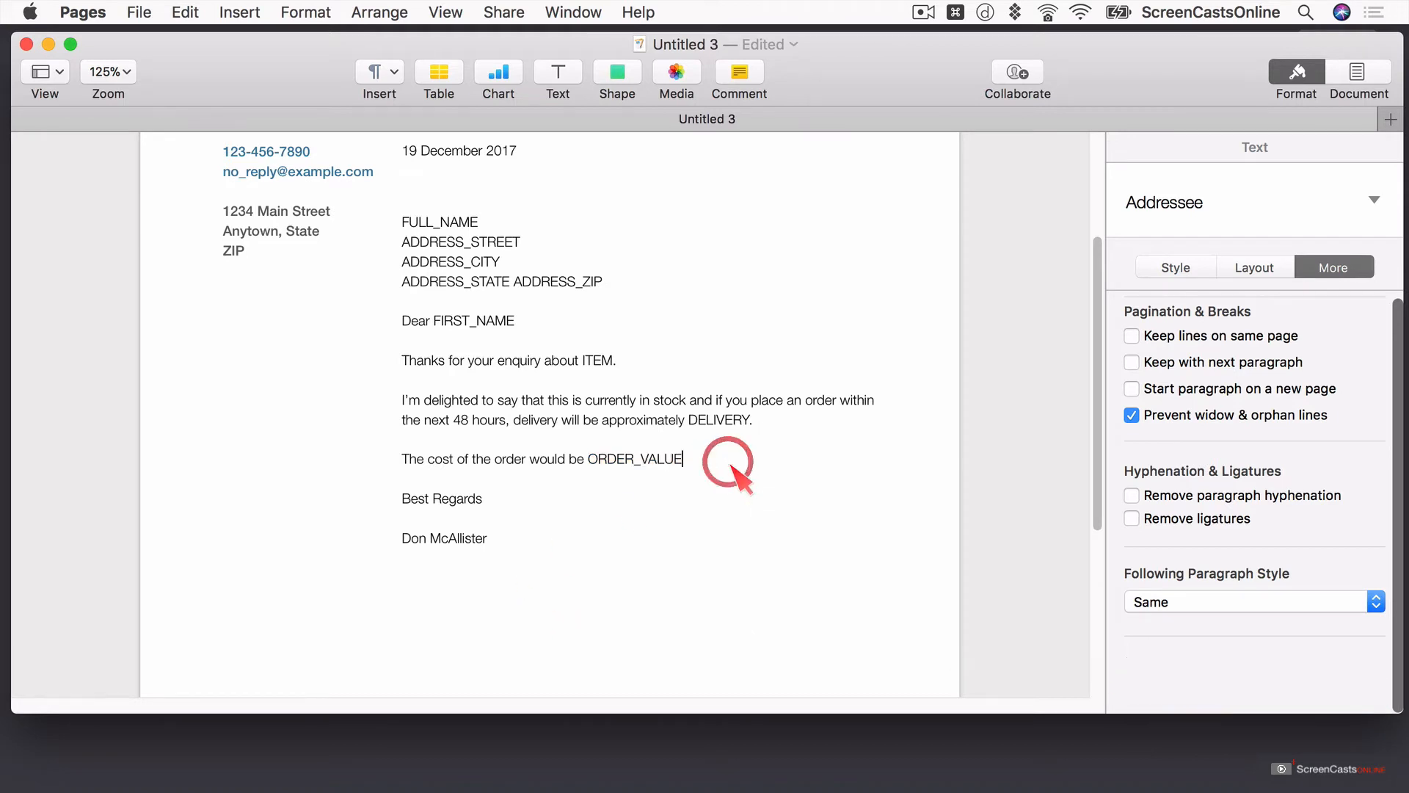
{"action": "key", "text": "Return"}
{"action": "key", "text": "Return"}
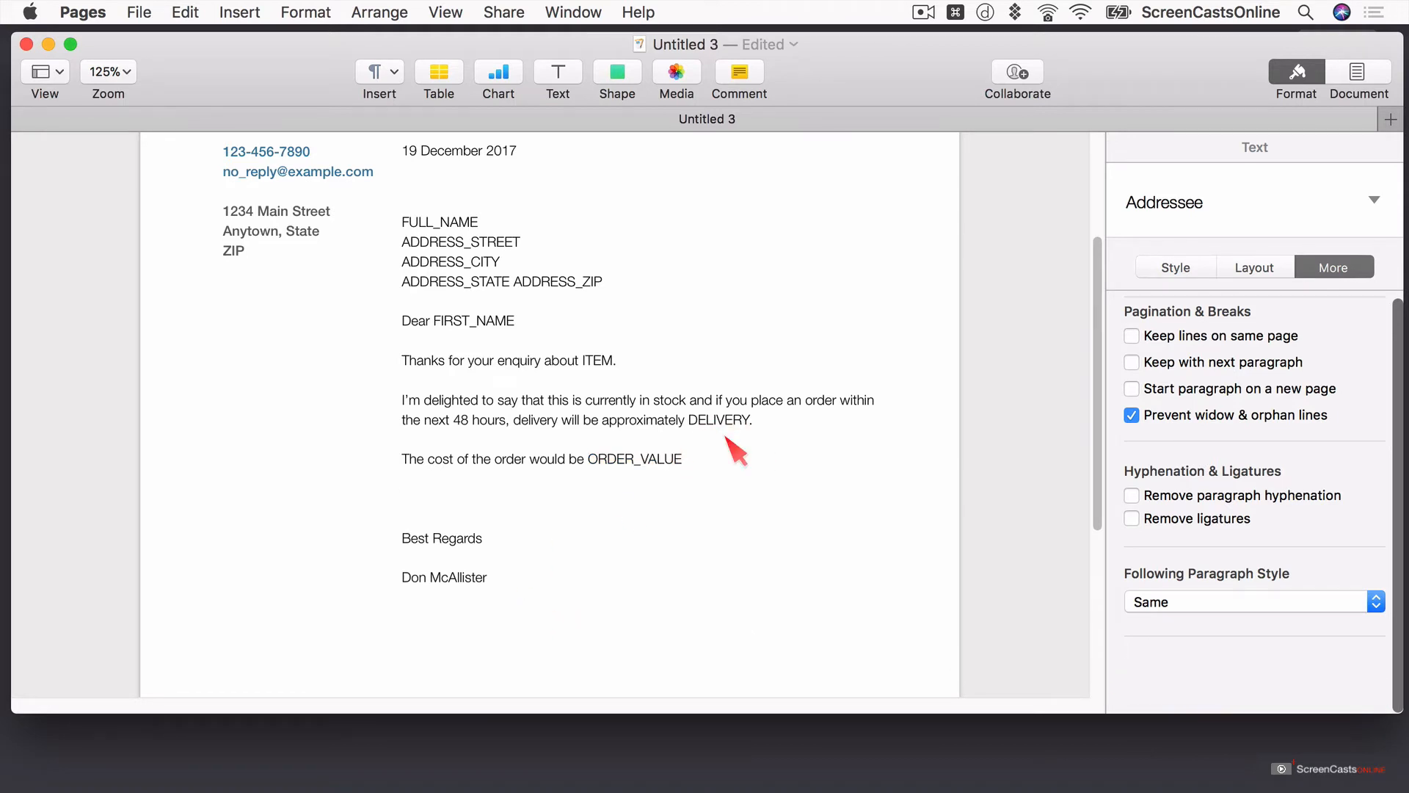
{"action": "left_click", "coordinate": [762, 423]}
{"action": "type", "text": "SPECIAL_COMMENTS"}
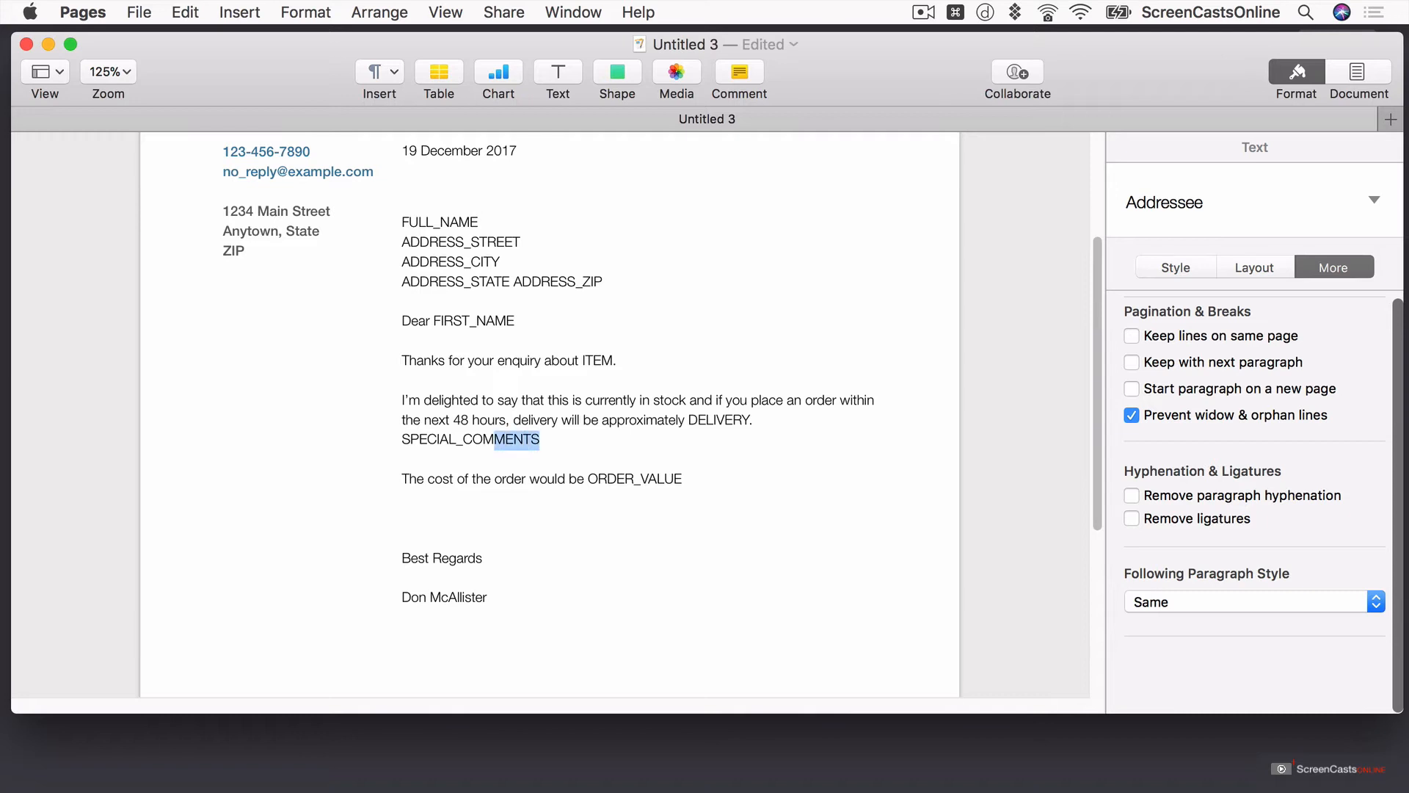
- Add a script tag named SPECIAL_COMMENTS to the SPECIAL_COMMENTS placeholder
{"action": "key", "text": "shift+Left"}
{"action": "key", "text": "shift+Left"}
{"action": "key", "text": "shift+Left"}
{"action": "key", "text": "shift+Left"}
{"action": "key", "text": "shift+Left"}
{"action": "key", "text": "shift+Left"}
{"action": "key", "text": "shift+Left"}
{"action": "key", "text": "shift+Left"}
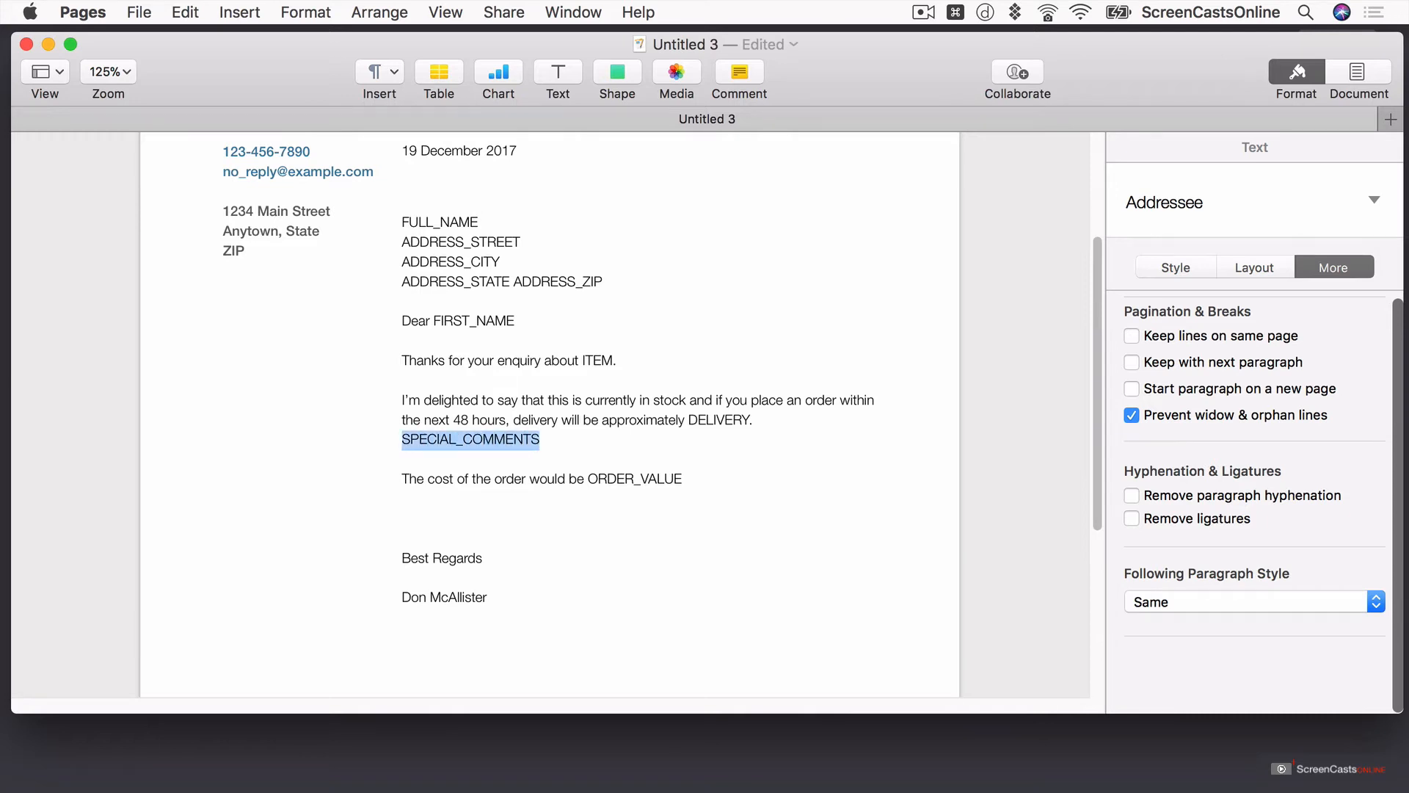
{"action": "key", "text": "ctrl+alt+super+t"}
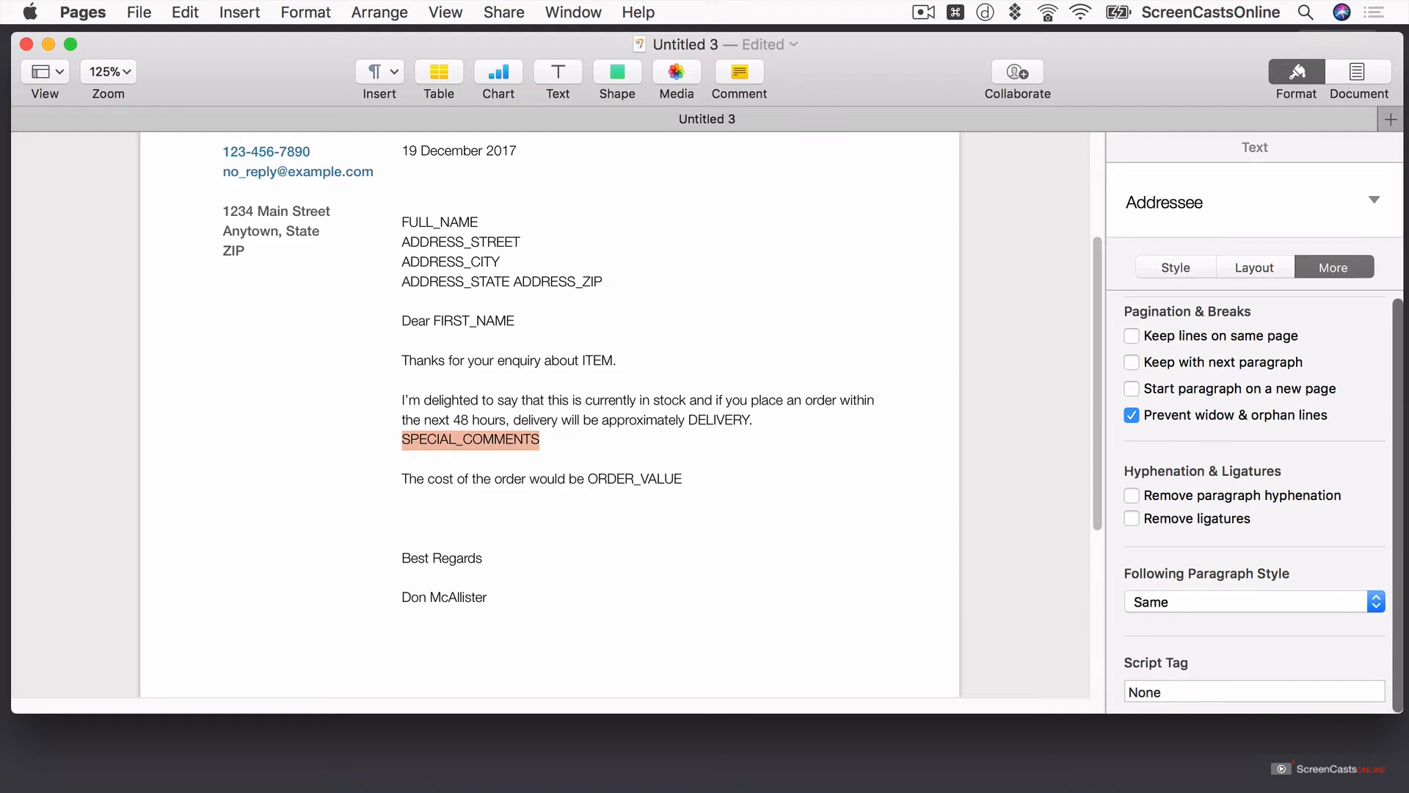
{"action": "left_click", "coordinate": [1144, 693]}
{"action": "type", "text": "SPECIAL_COMMENTS"}
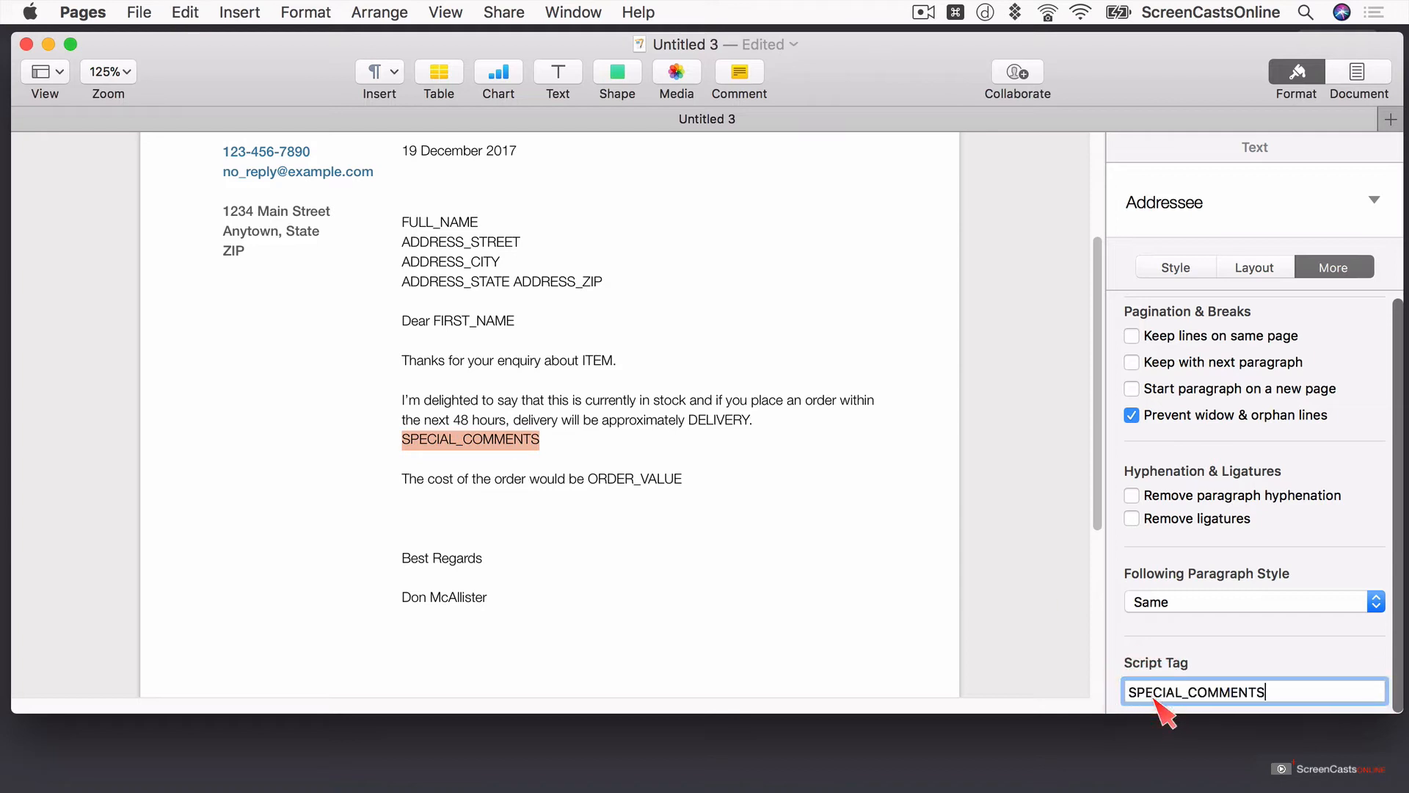
{"action": "left_click", "coordinate": [893, 637]}
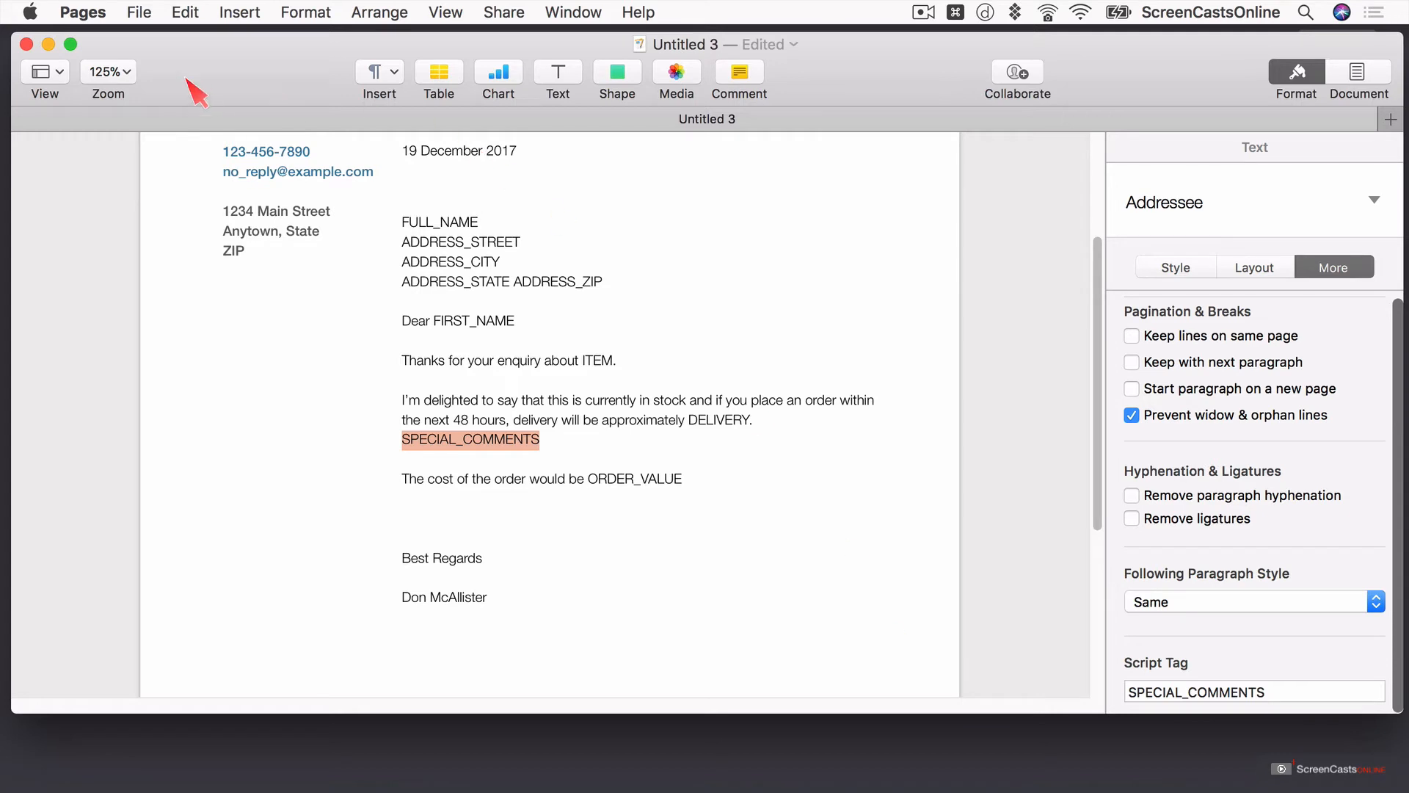
- Save the letter as Customer Query in the PagesDataMergeApp folder on the iCloud Desktop
{"action": "left_click", "coordinate": [139, 13]}
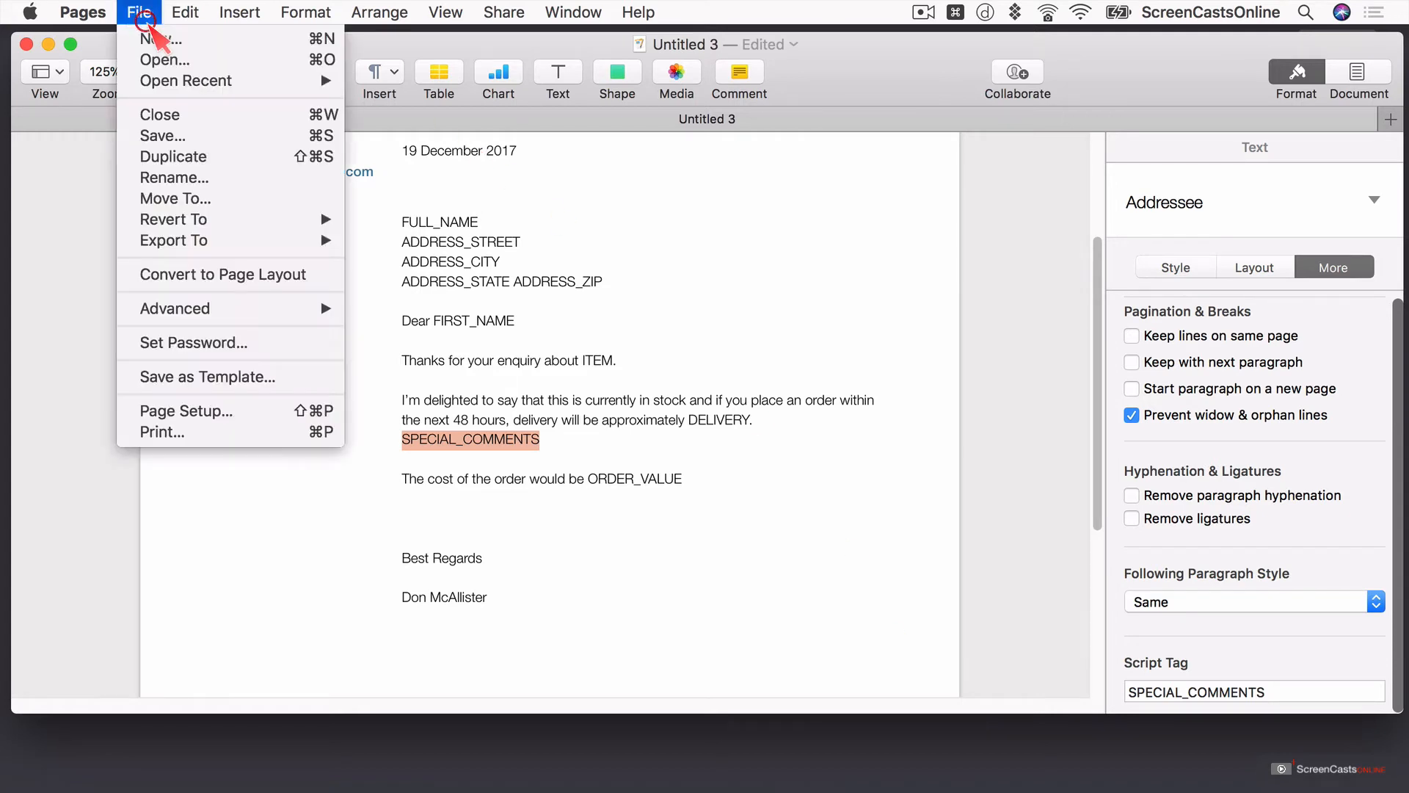
{"action": "left_click", "coordinate": [163, 137]}
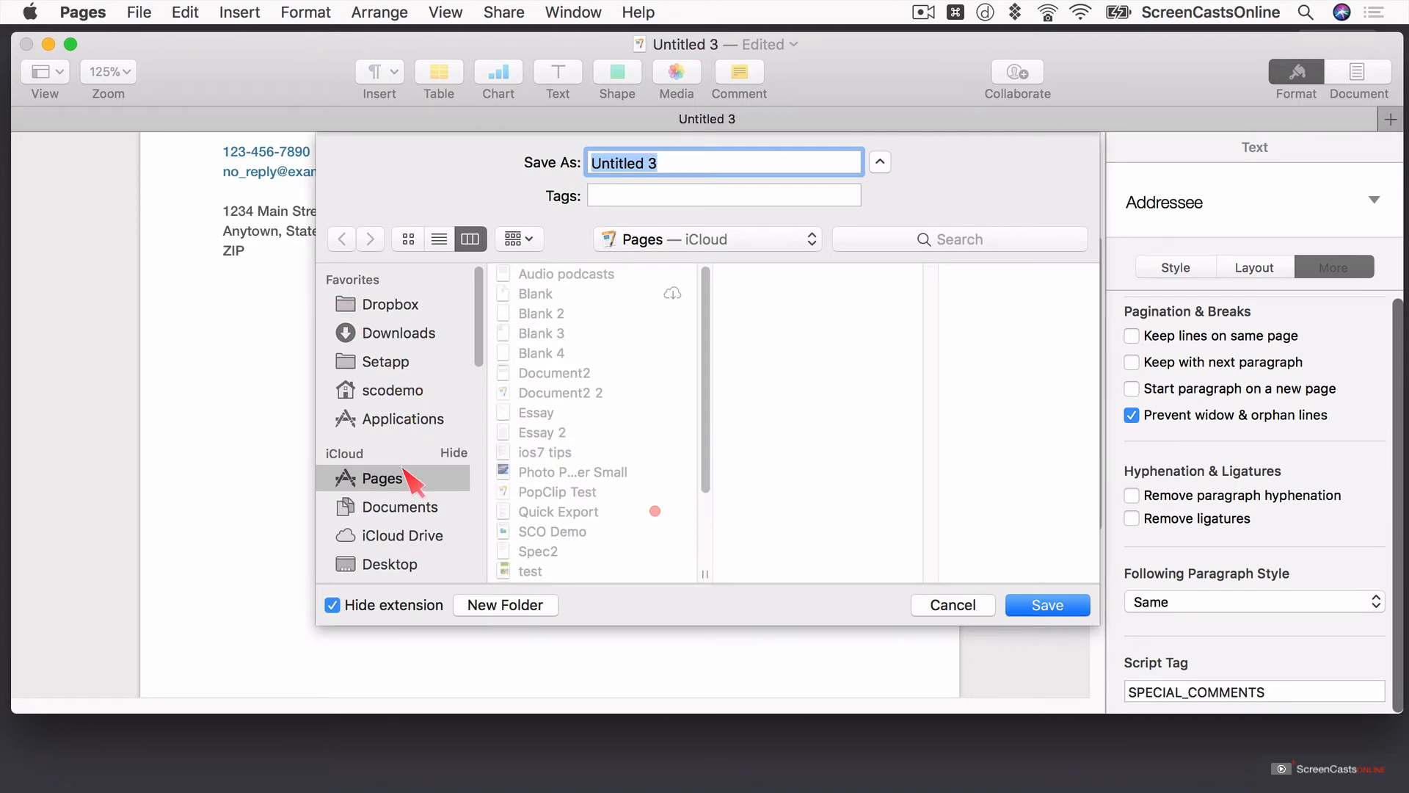
{"action": "left_click", "coordinate": [404, 566]}
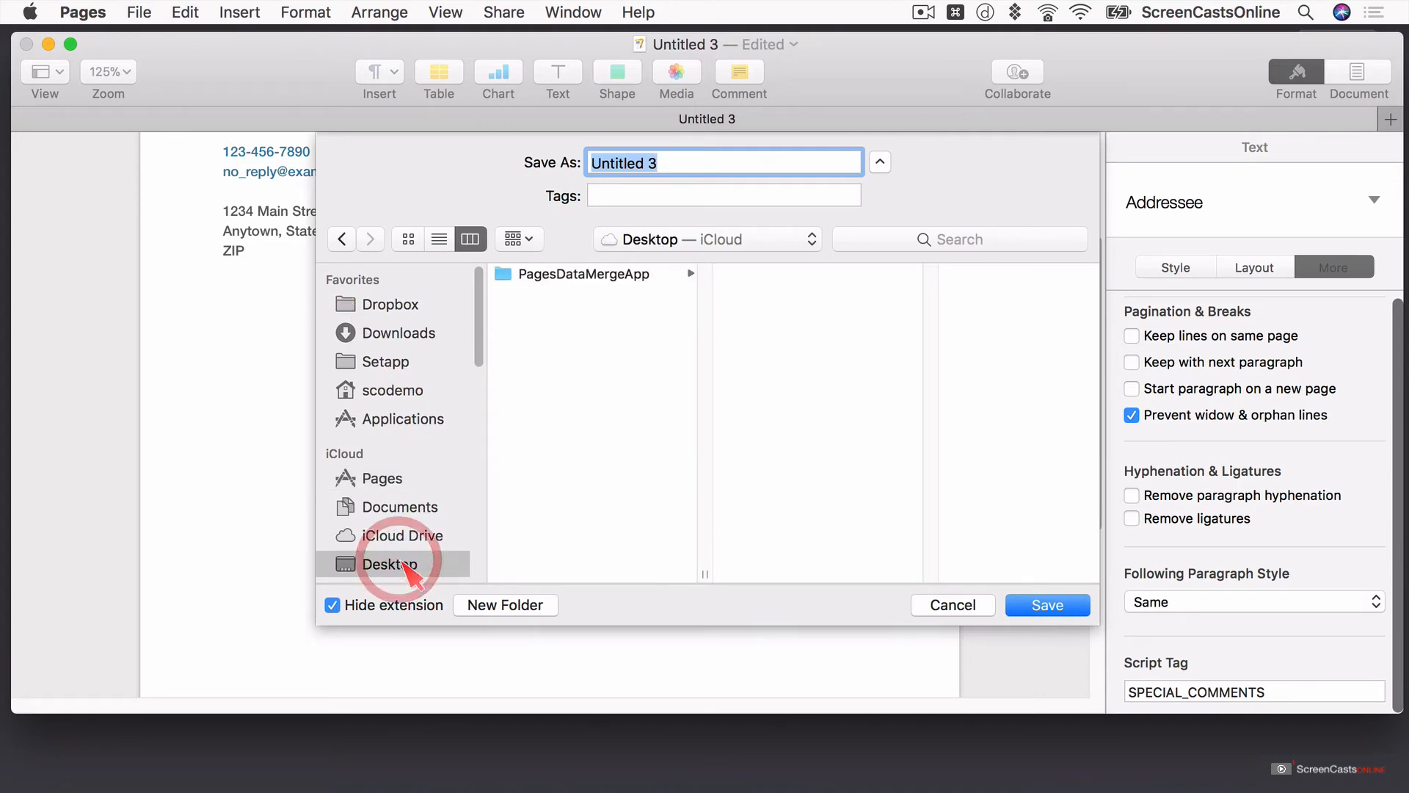
{"action": "left_click", "coordinate": [603, 277]}
{"action": "left_click", "coordinate": [587, 160]}
{"action": "type", "text": "Customer Query"}
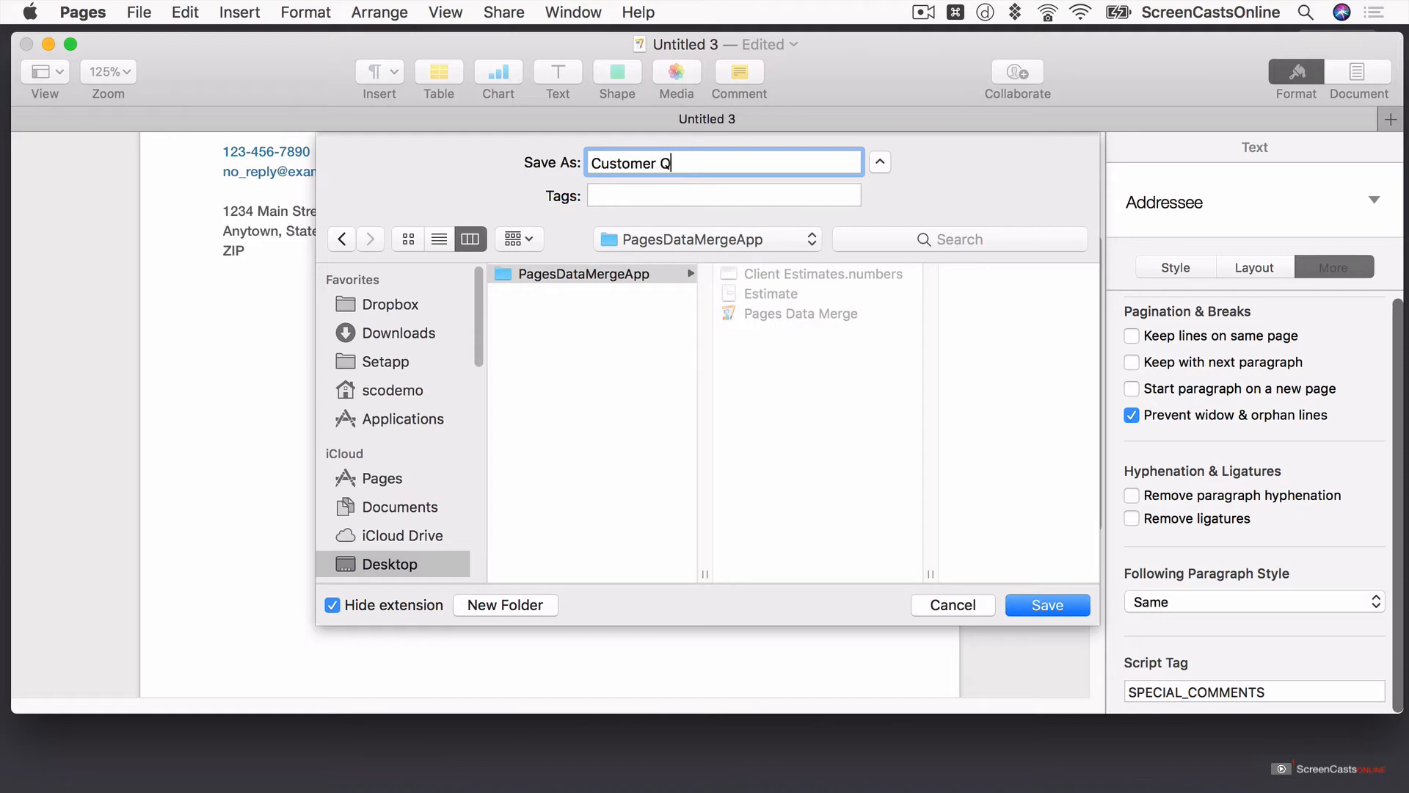
{"action": "left_click", "coordinate": [1048, 611]}
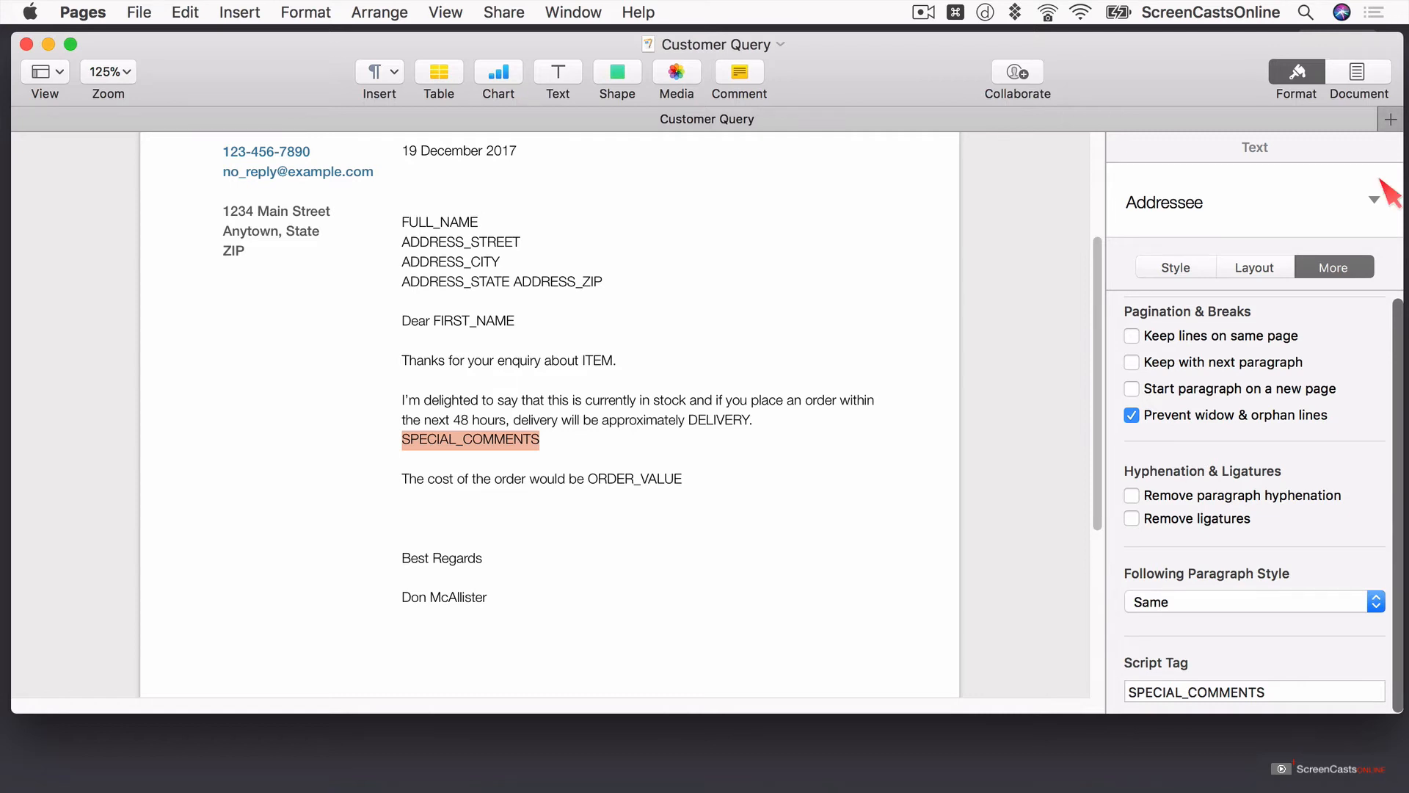
- Hide the letter's formatting sidebar, then narrow its window and move it aside to expose the desktop
{"action": "left_click", "coordinate": [1298, 72]}
{"action": "left_click_drag", "start_coordinate": [1402, 183], "coordinate": [779, 259]}
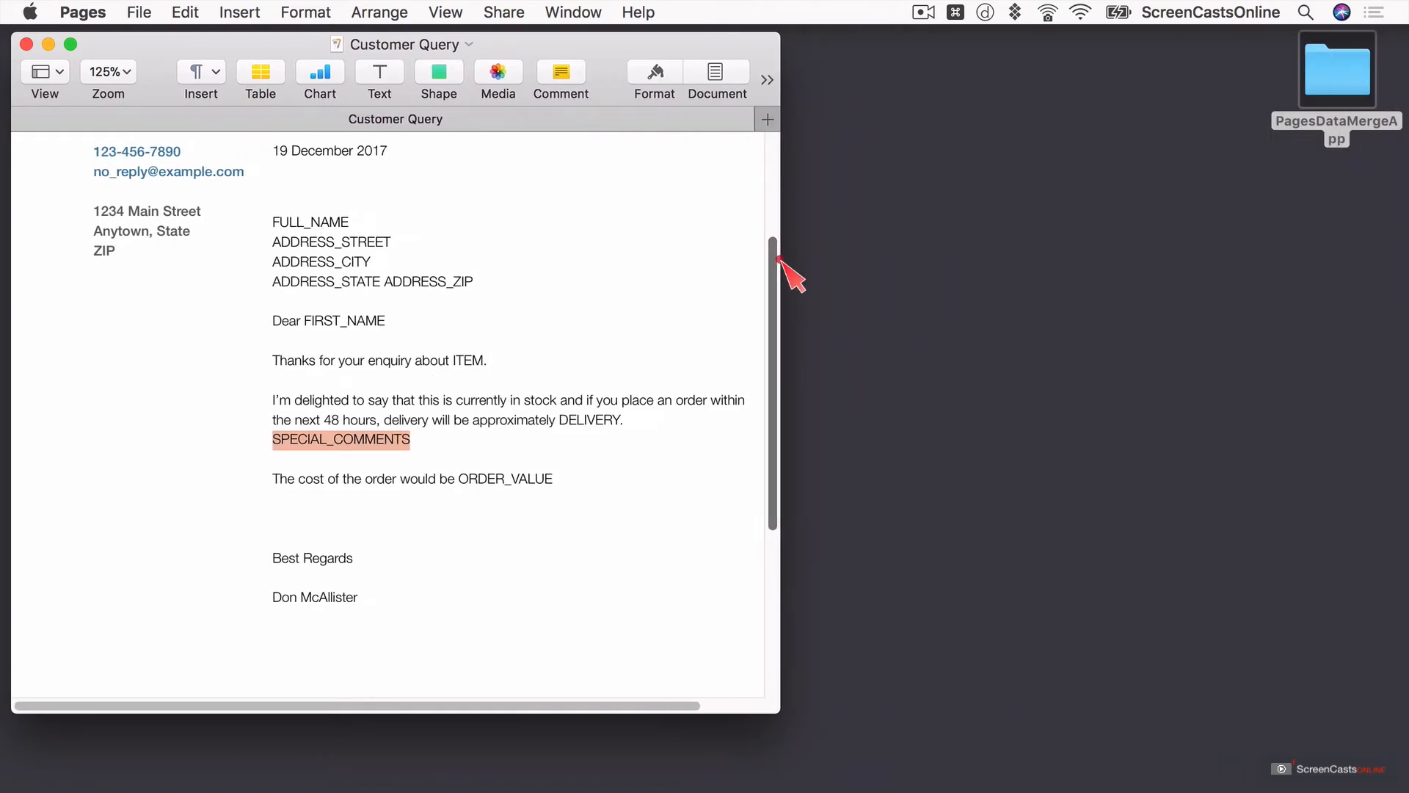
{"action": "left_click_drag", "start_coordinate": [238, 46], "coordinate": [0, 53]}
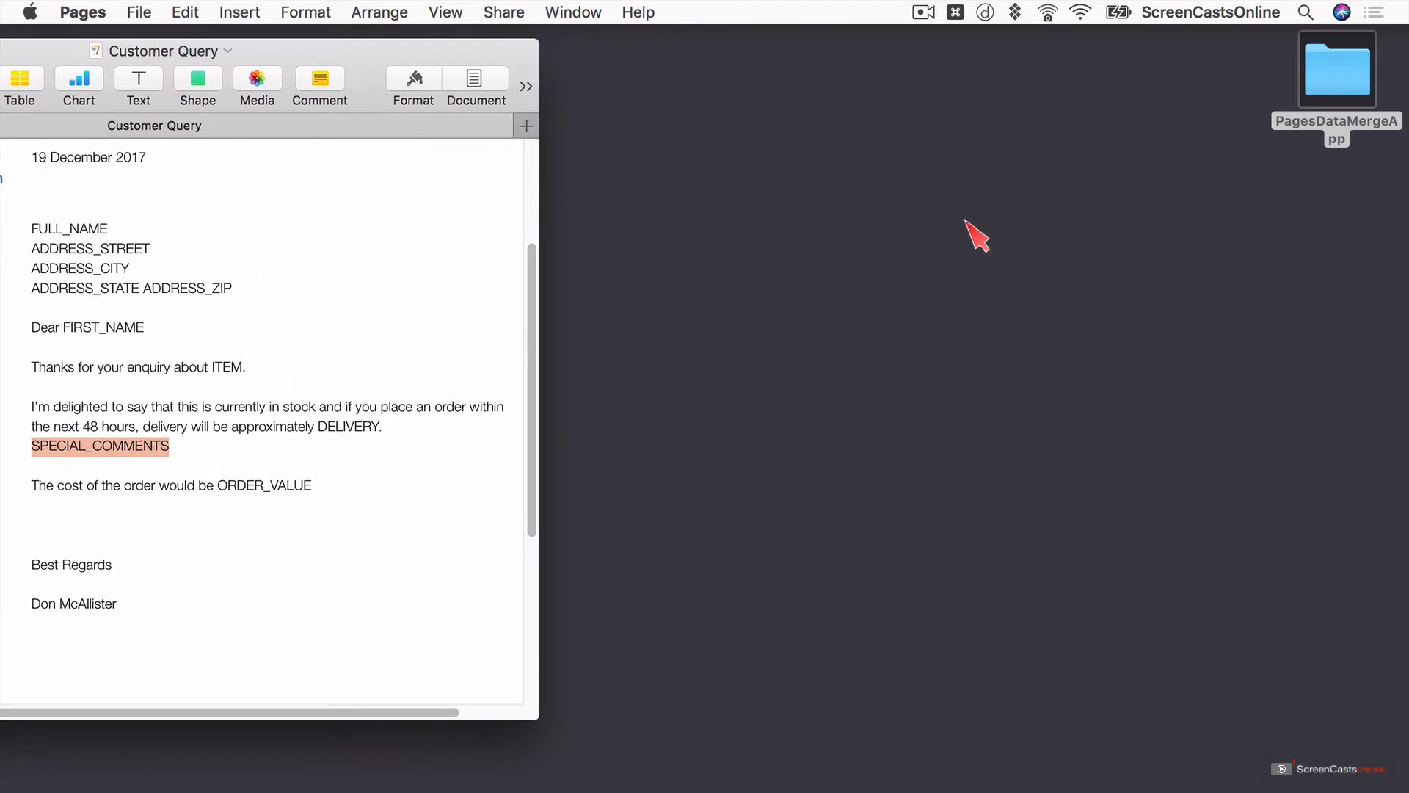
- Open Client Estimates.numbers from the PagesDataMergeApp folder and sort the table by the Stock column in ascending order
{"action": "double_click", "coordinate": [1328, 87]}
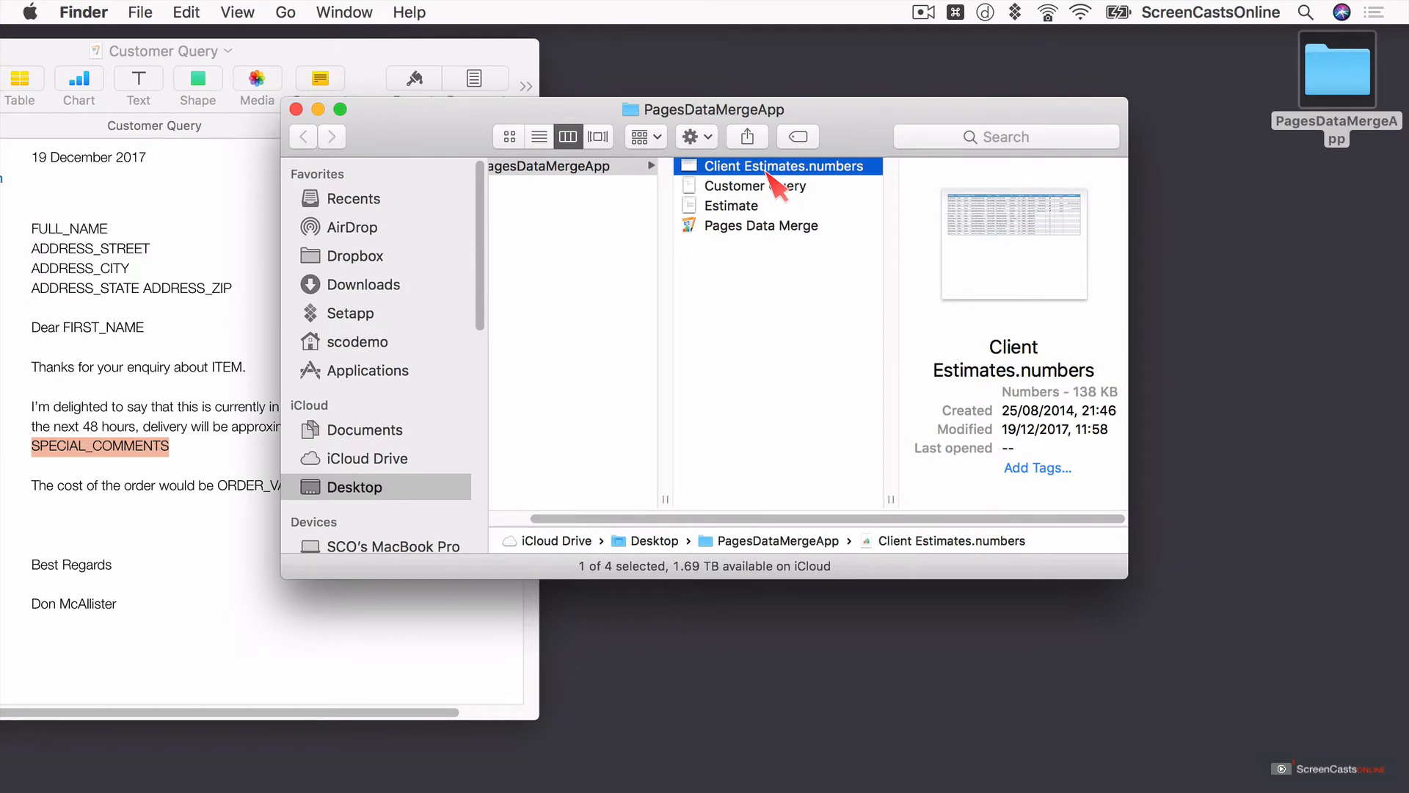
{"action": "double_click", "coordinate": [763, 167]}
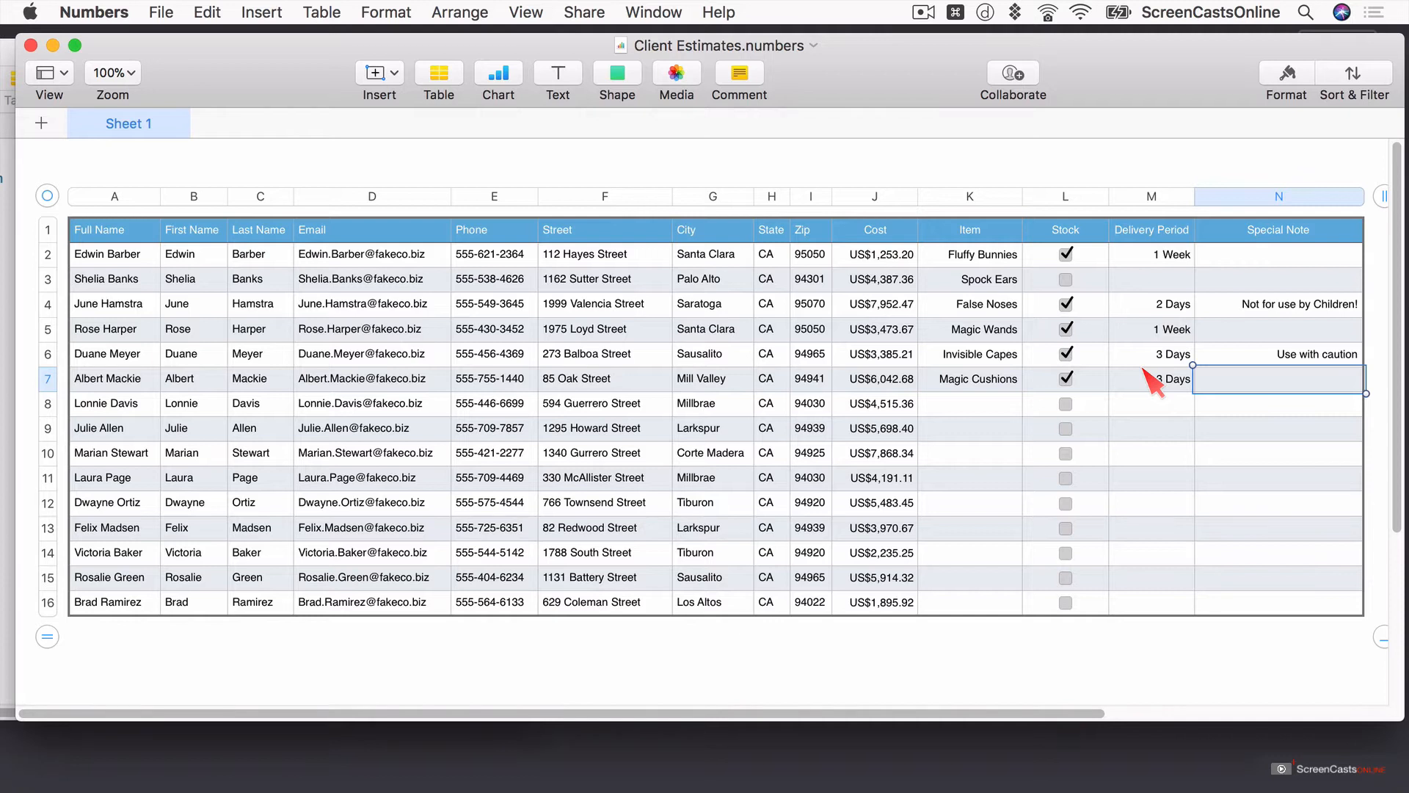
{"action": "left_click", "coordinate": [1097, 197]}
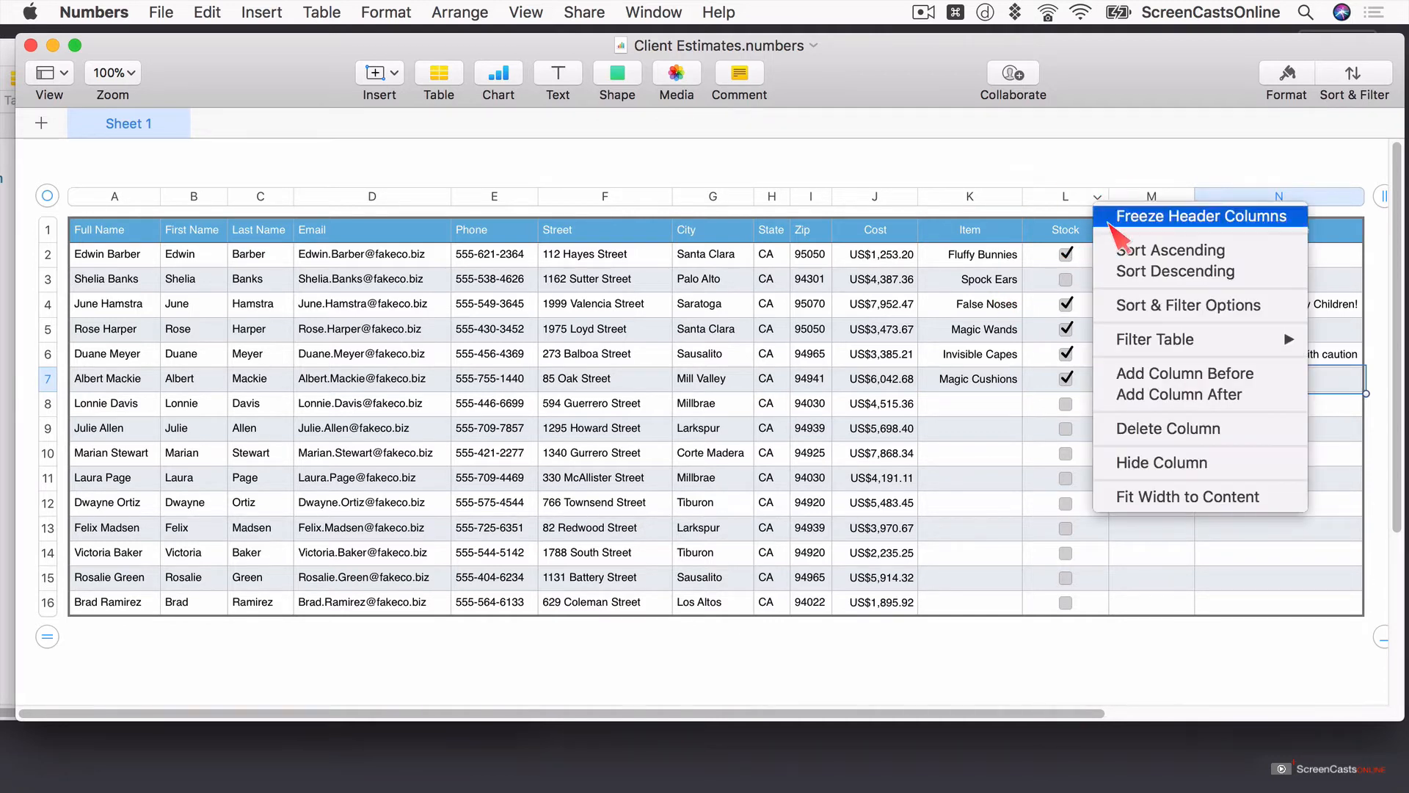
{"action": "left_click", "coordinate": [1118, 250]}
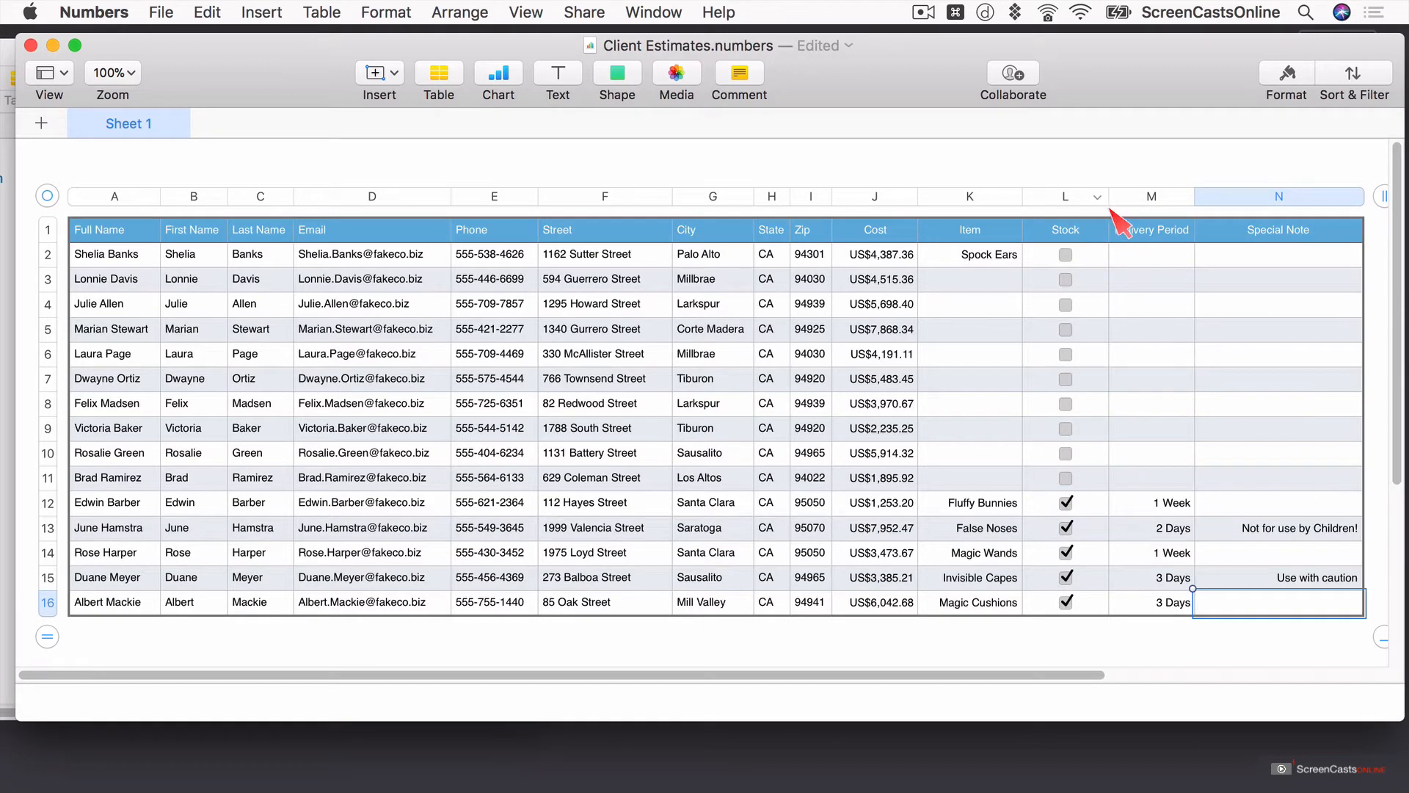
- Sort the Client Estimates table by the Stock column in descending order and select rows 1 to 6
{"action": "left_click", "coordinate": [1098, 196]}
{"action": "left_click", "coordinate": [1106, 268]}
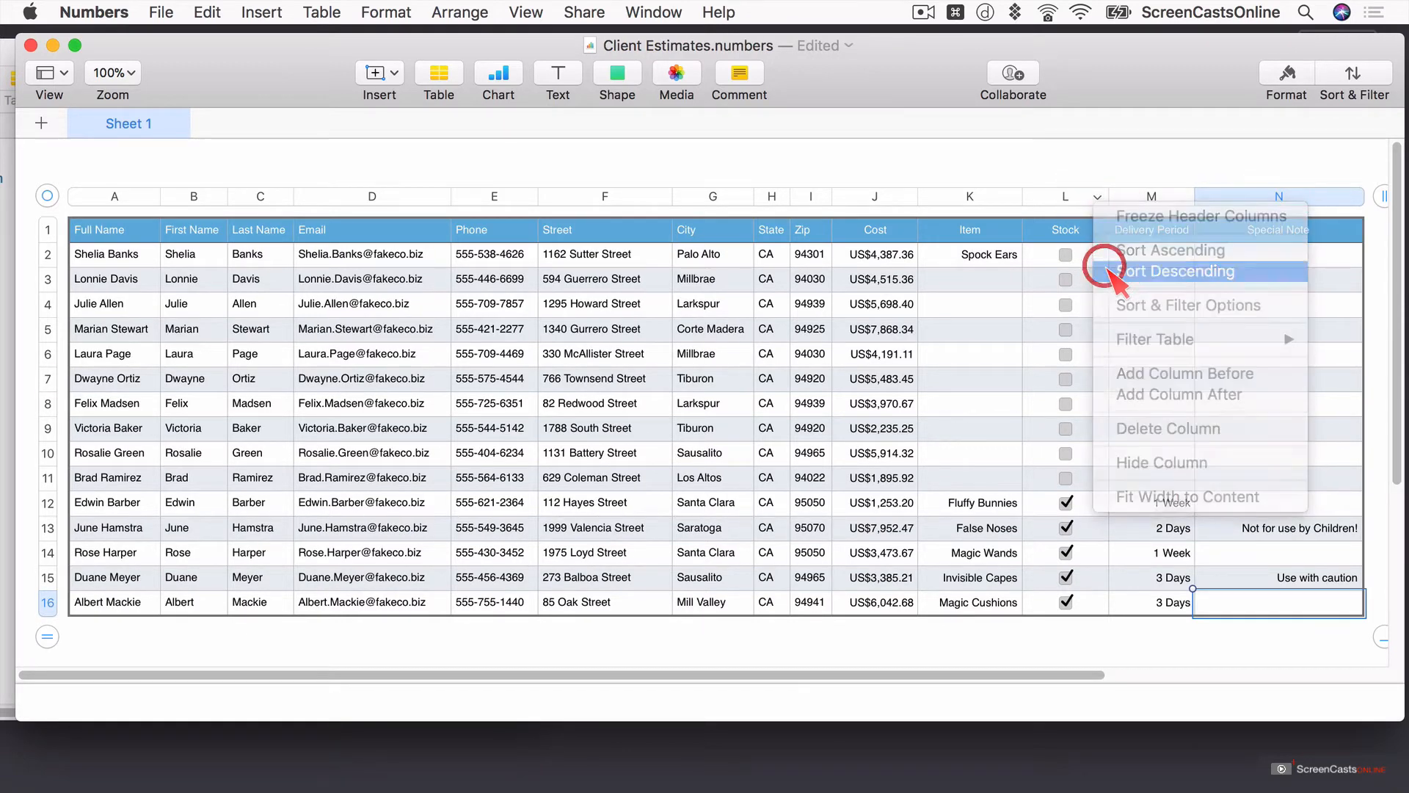
{"action": "mouse_move", "coordinate": [52, 236]}
{"action": "left_click_drag", "start_coordinate": [50, 232], "coordinate": [44, 345]}
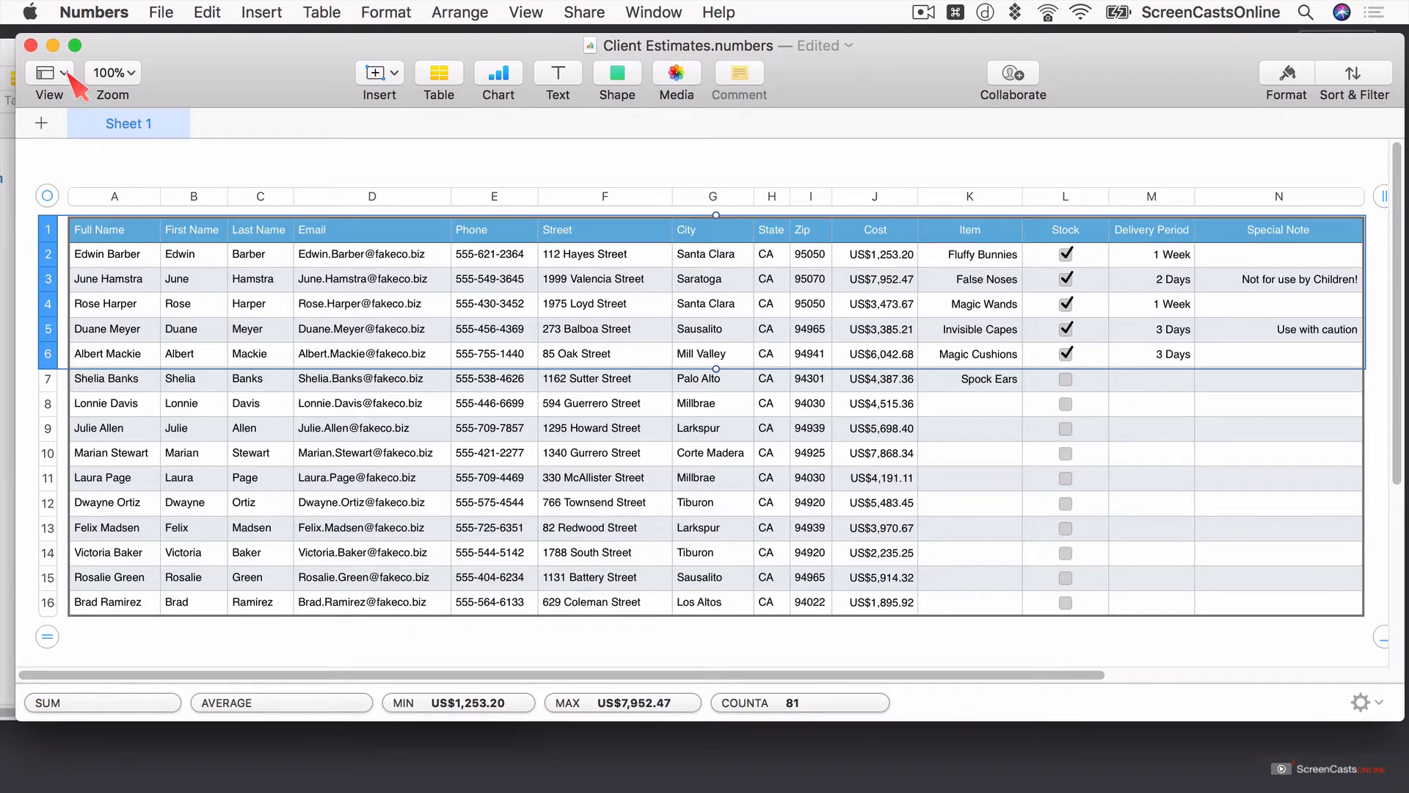
- Minimise the spreadsheet, open the Pages Data Merge app despite its unidentified developer, and place its window beside the letter
{"action": "left_click", "coordinate": [53, 46]}
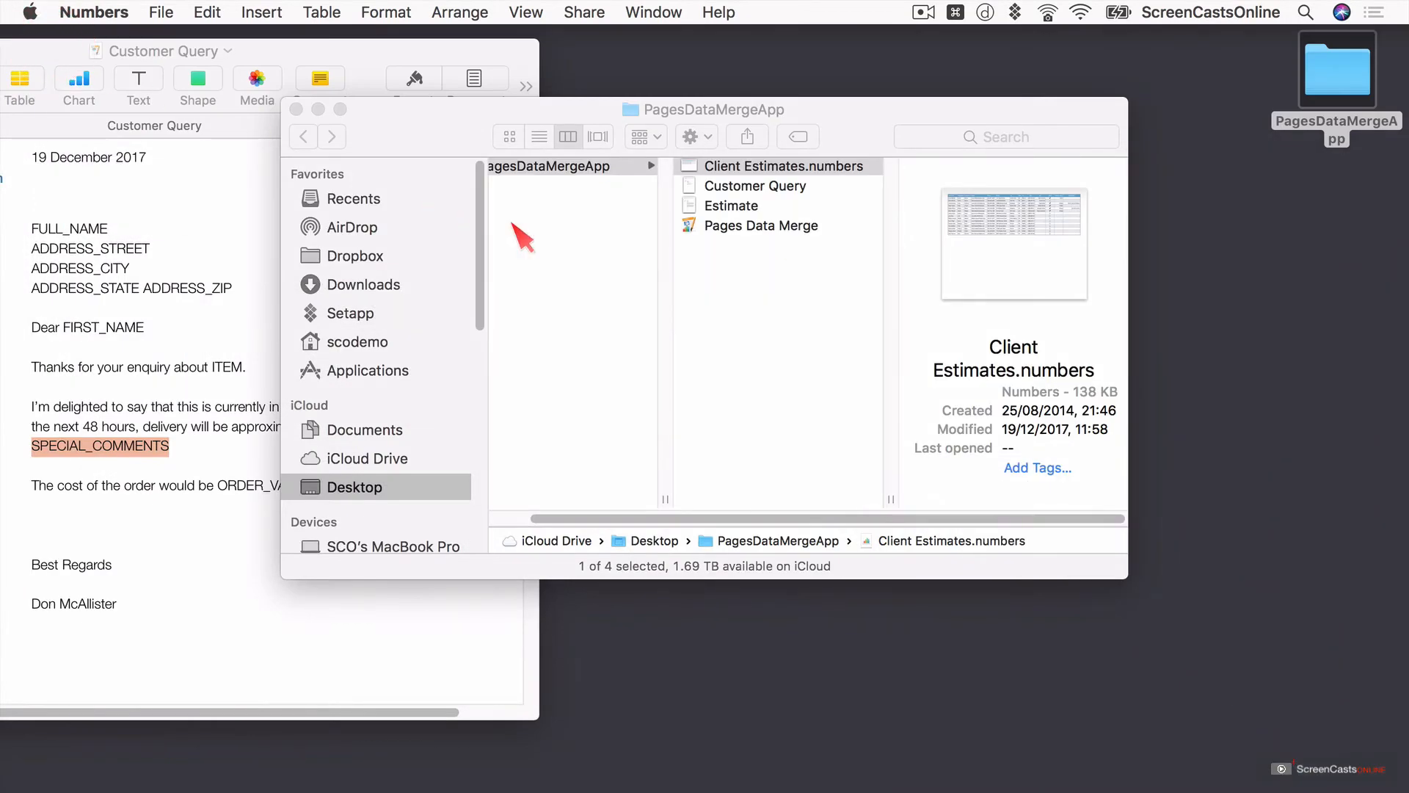
{"action": "double_click", "coordinate": [770, 229]}
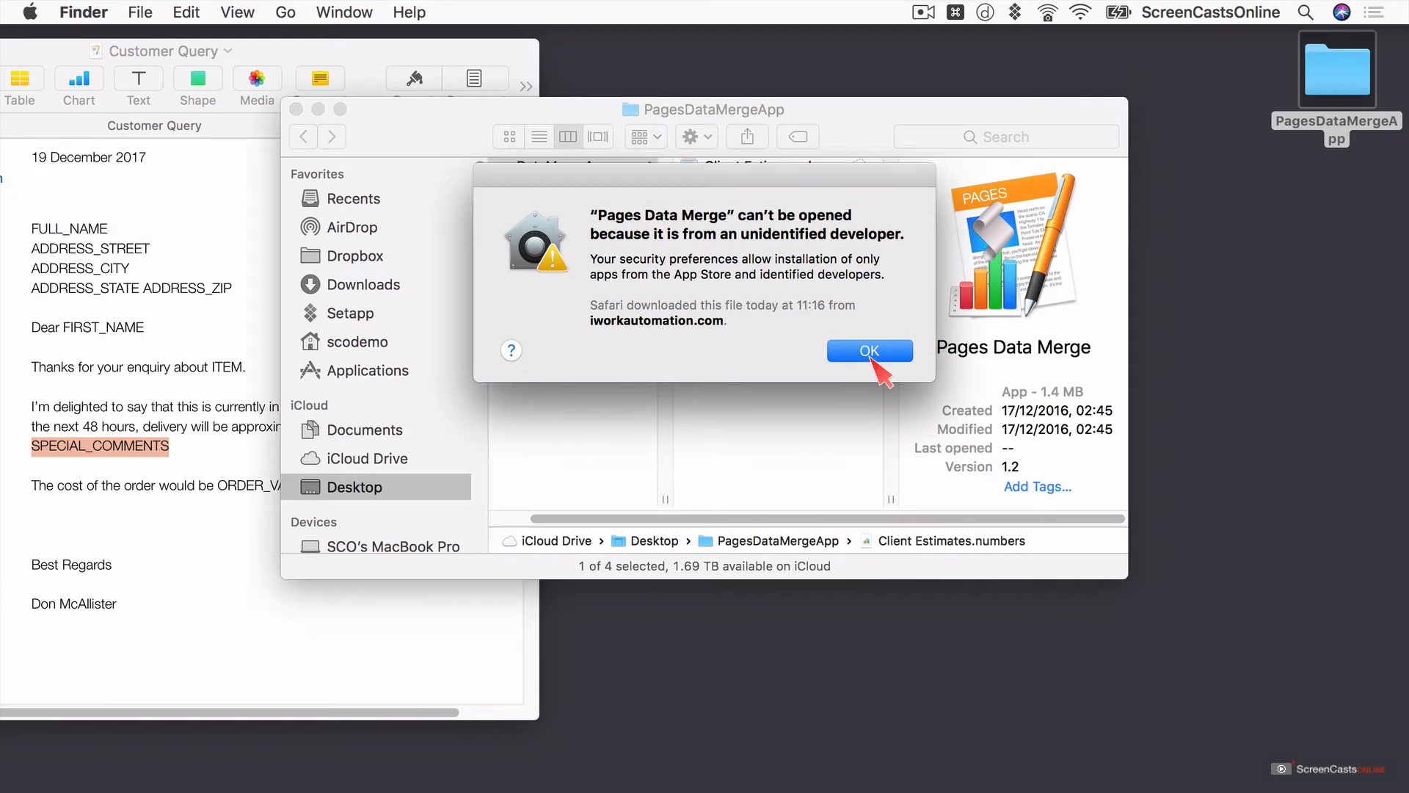
{"action": "left_click", "coordinate": [870, 352]}
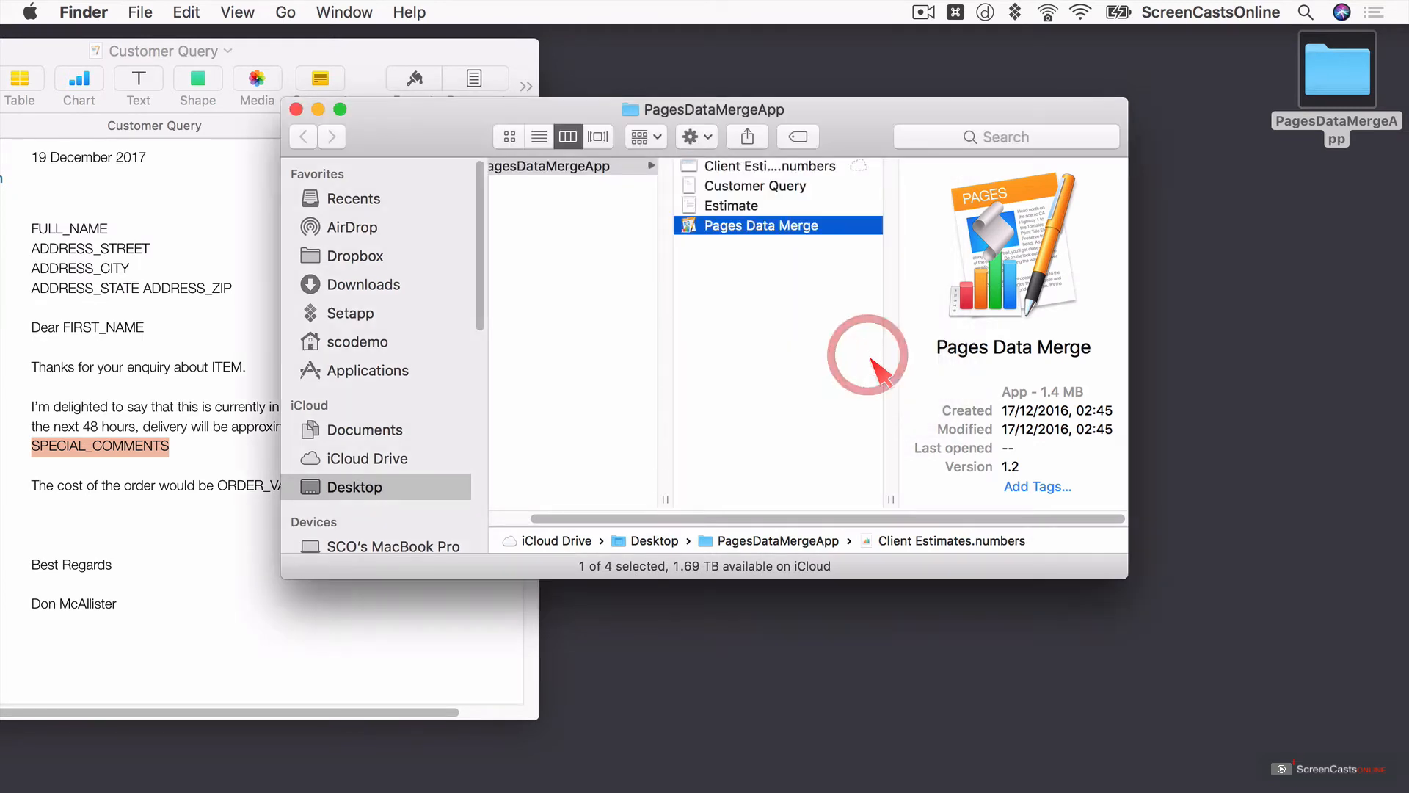
{"action": "right_click", "coordinate": [784, 236]}
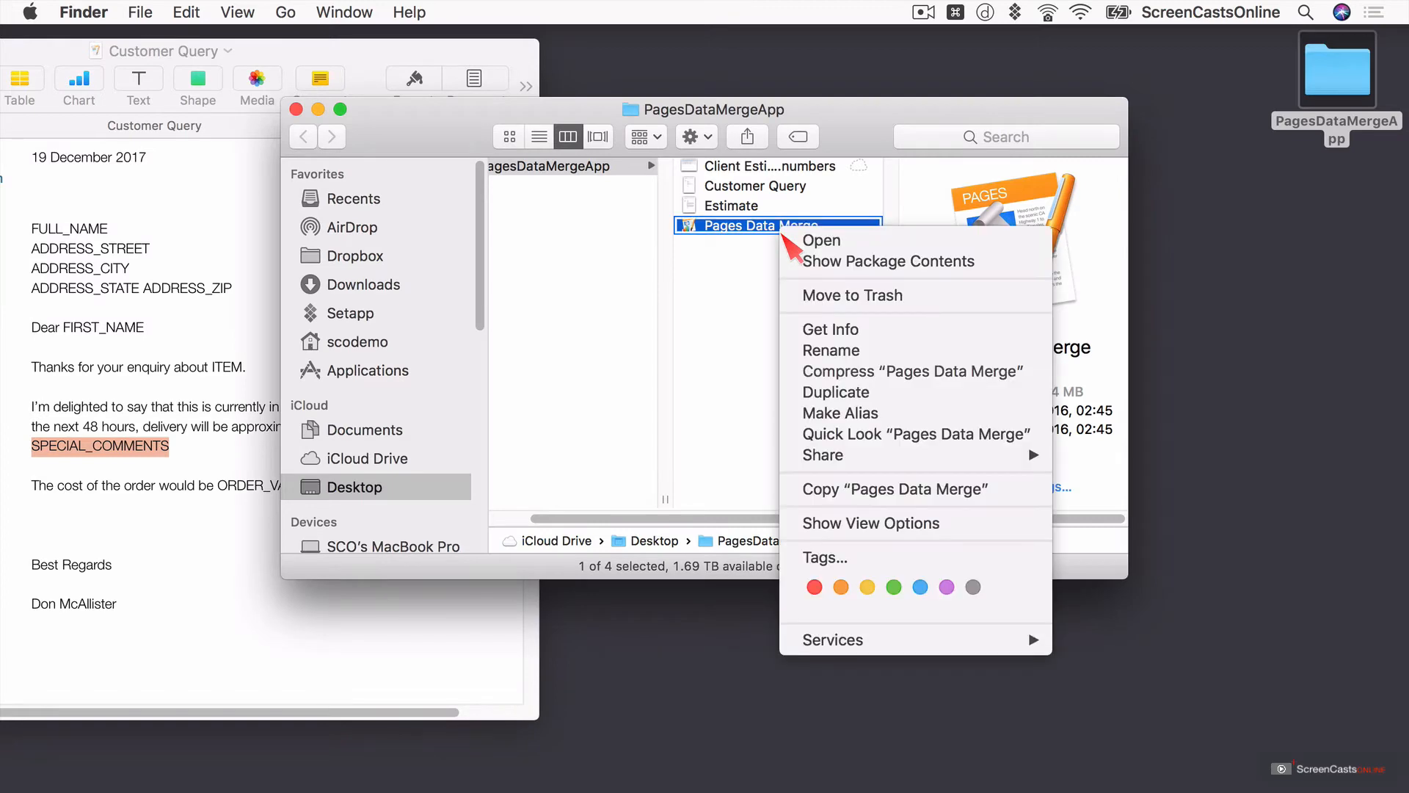
{"action": "left_click", "coordinate": [798, 241]}
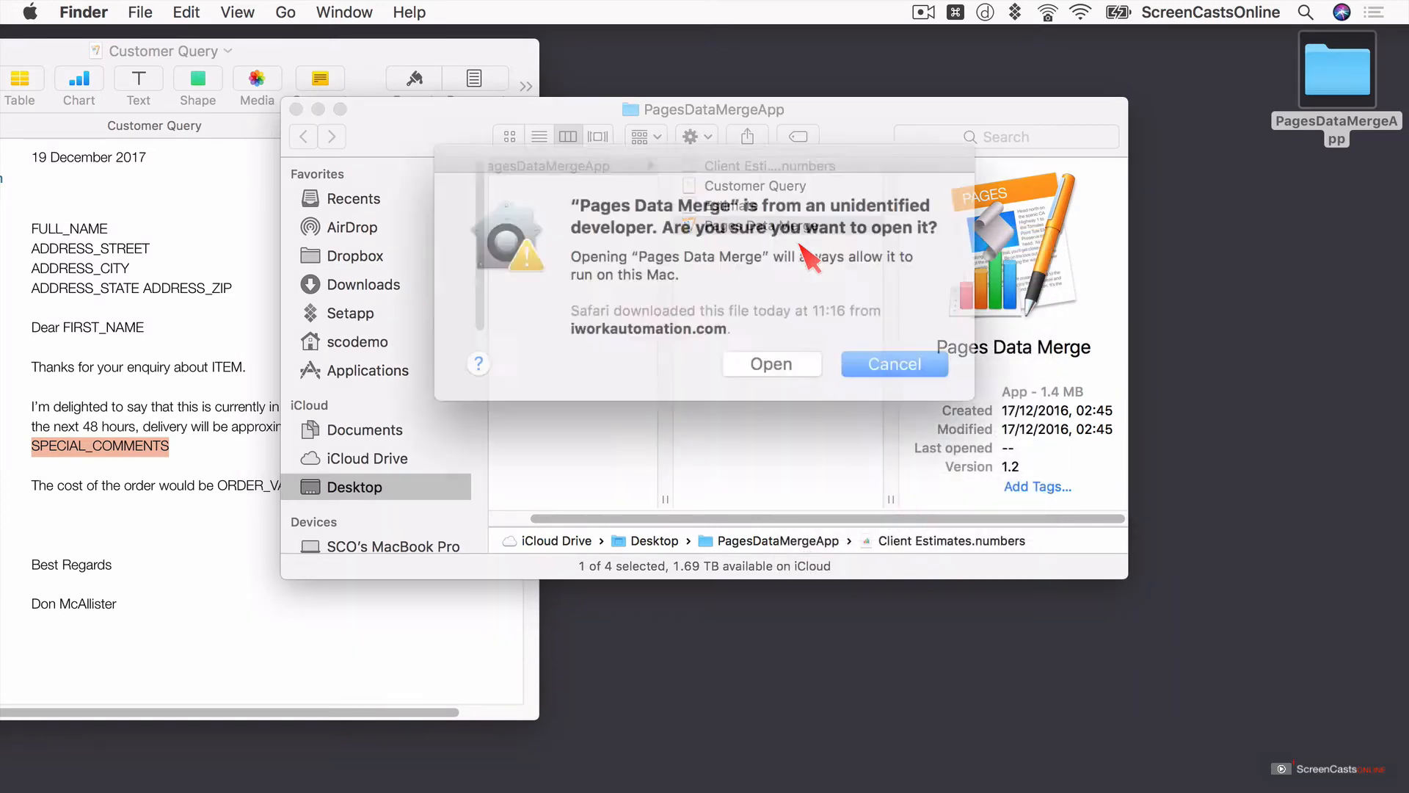
{"action": "left_click", "coordinate": [763, 352]}
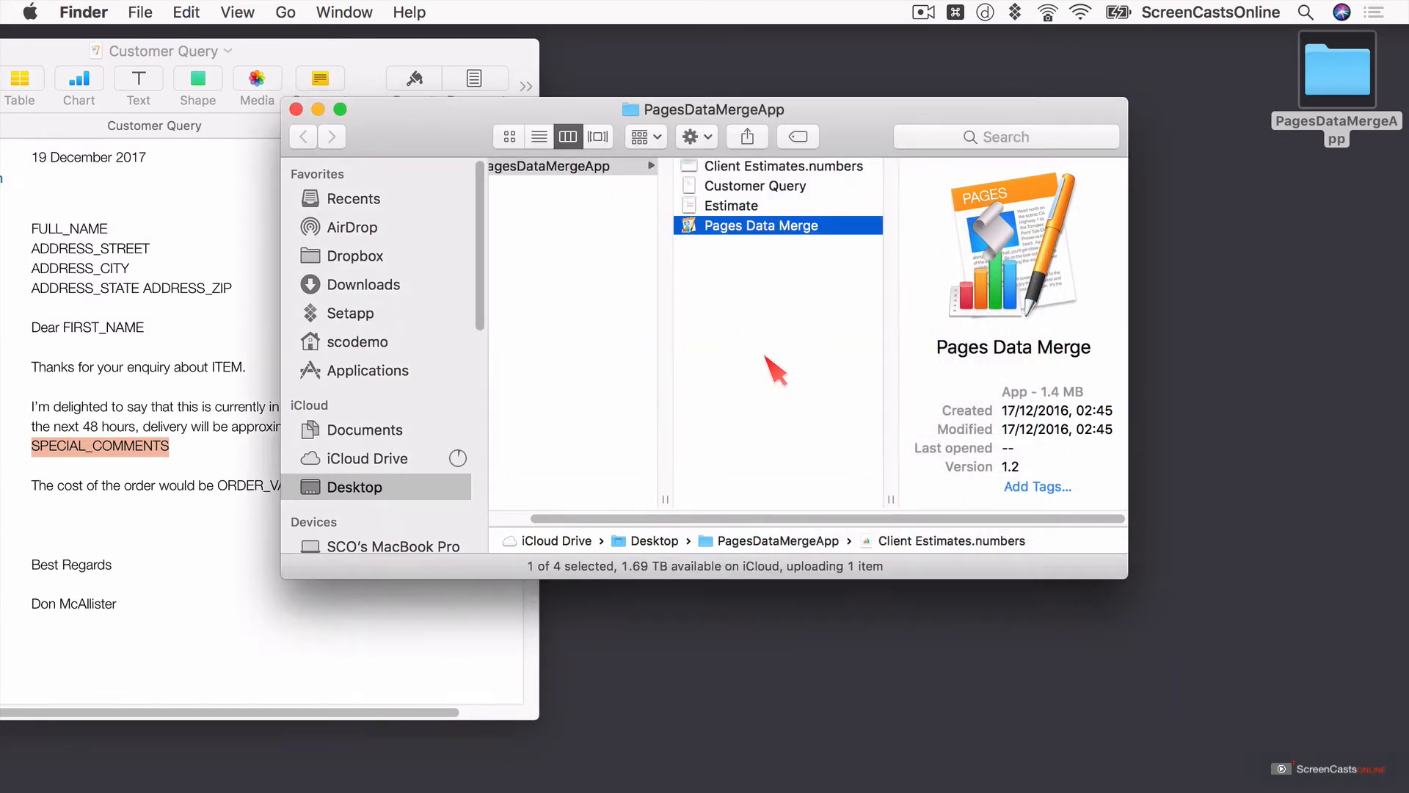
{"action": "left_click", "coordinate": [318, 110]}
{"action": "left_click_drag", "start_coordinate": [478, 80], "coordinate": [732, 55]}
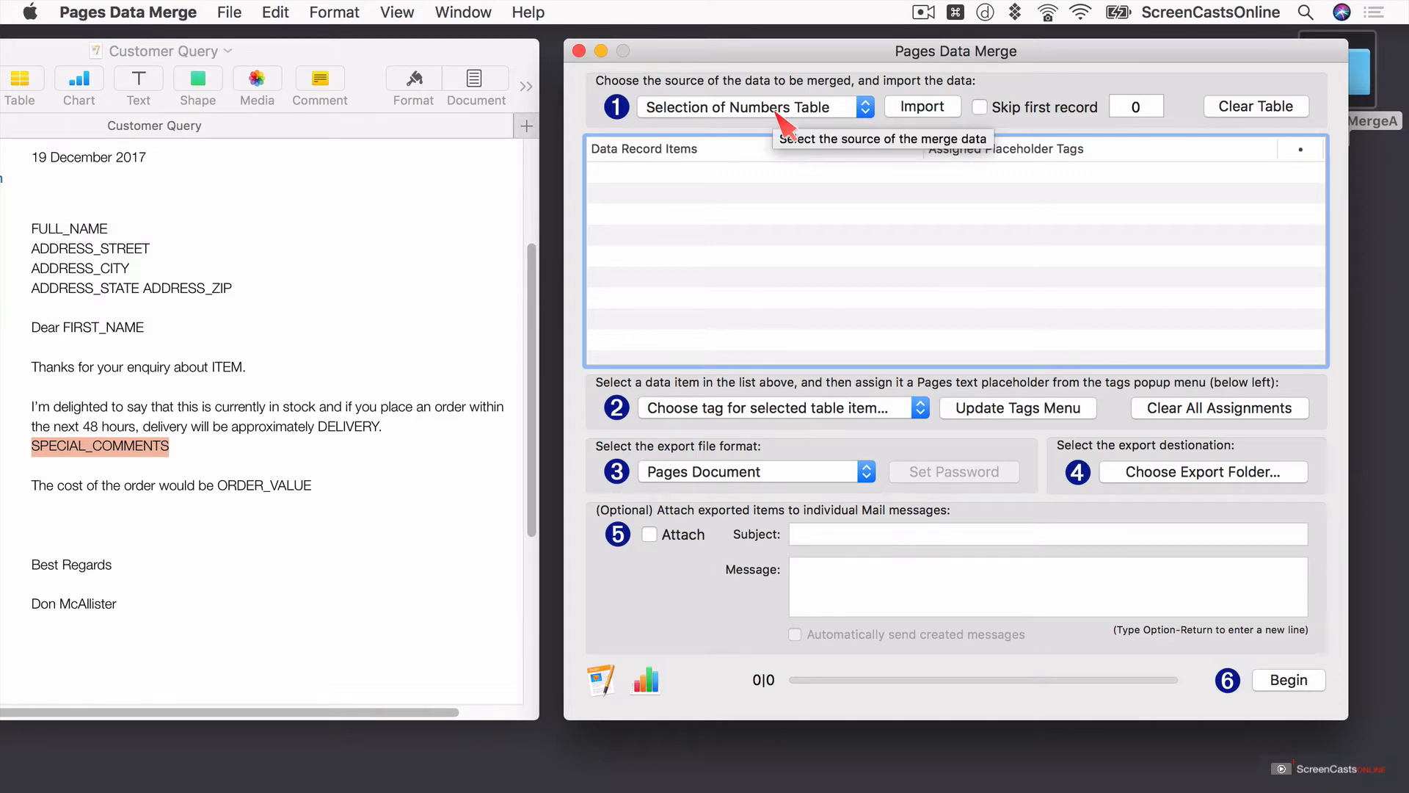
- Import the selection of the Numbers table with the first record skipped, and check the data record items against the spreadsheet
{"action": "left_click", "coordinate": [981, 108]}
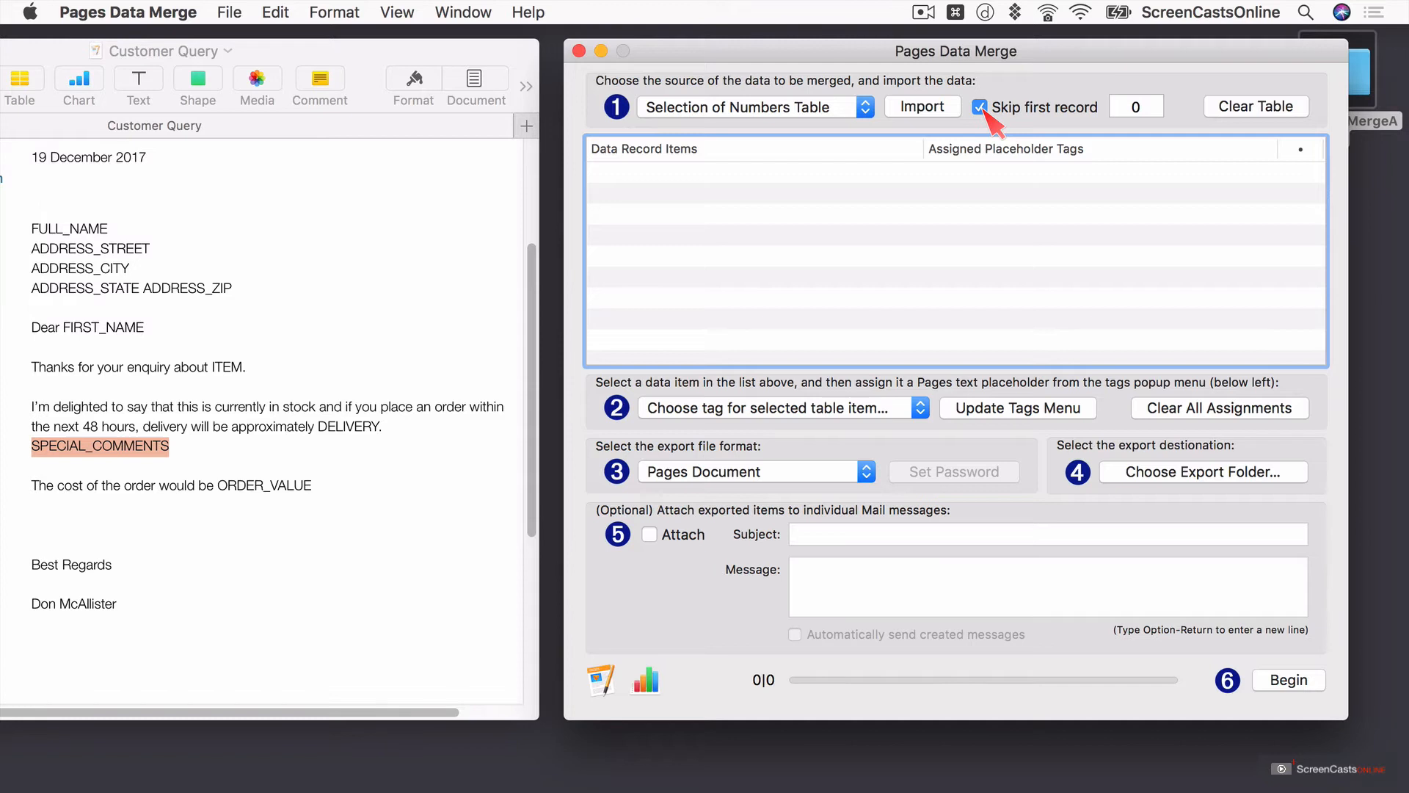
{"action": "left_click", "coordinate": [787, 114]}
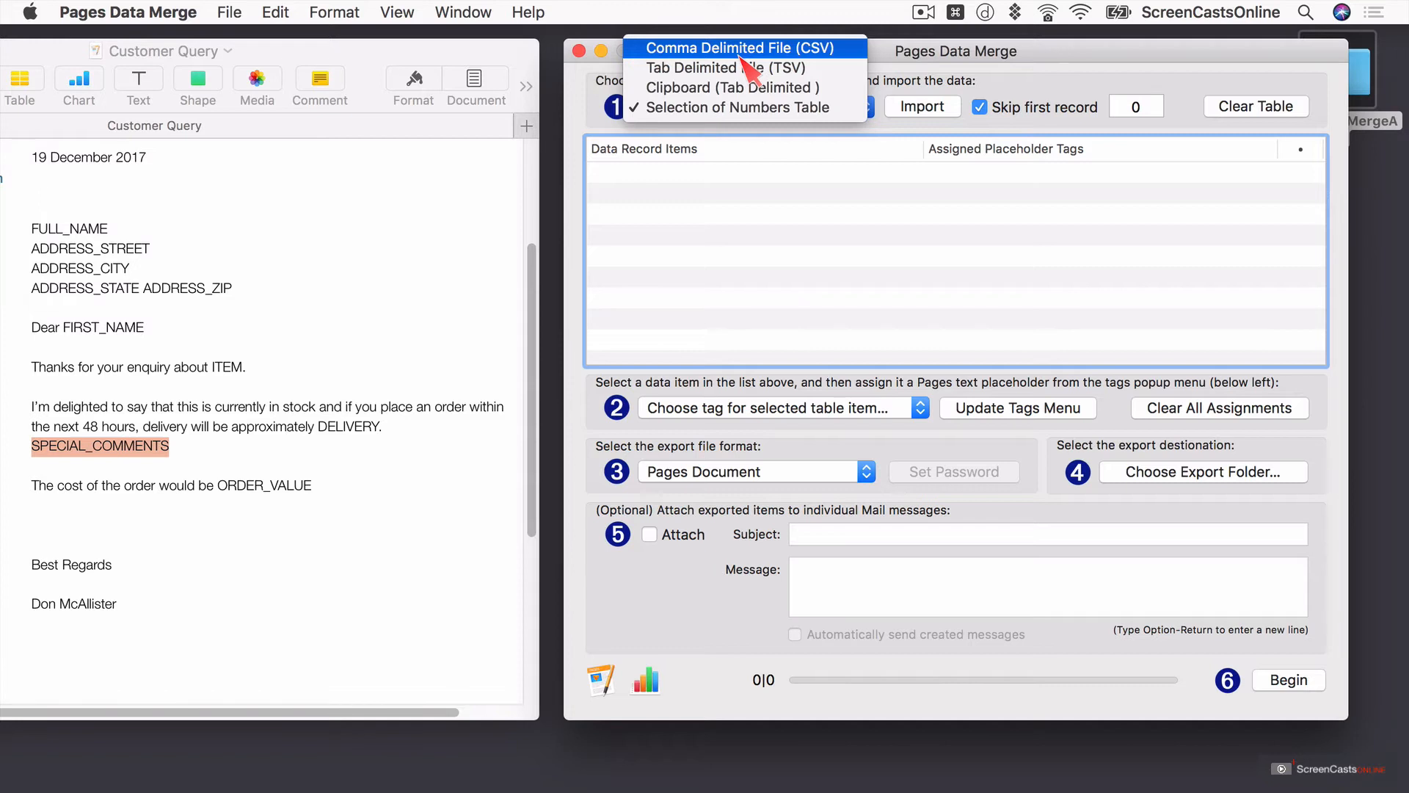
{"action": "left_click", "coordinate": [728, 236]}
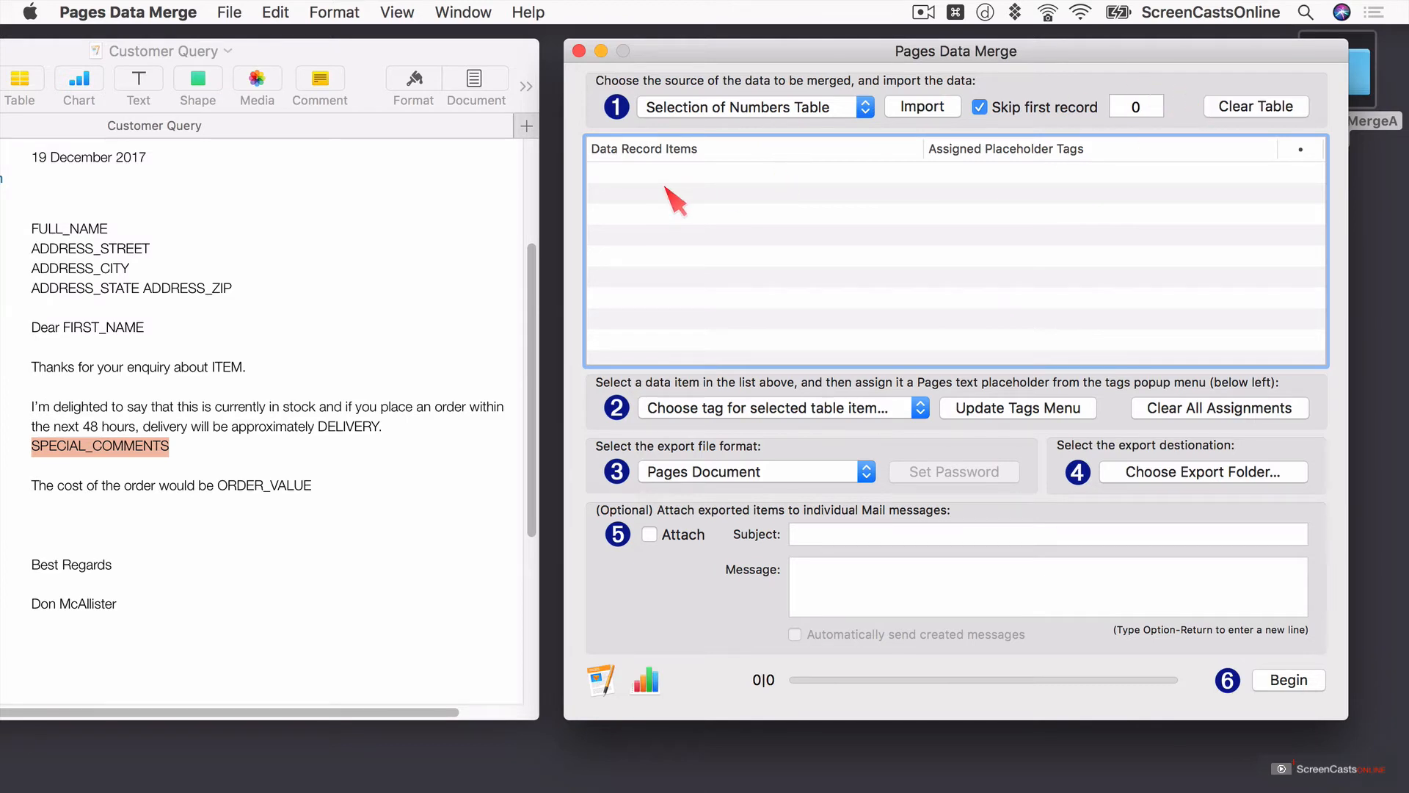
{"action": "left_click", "coordinate": [929, 107]}
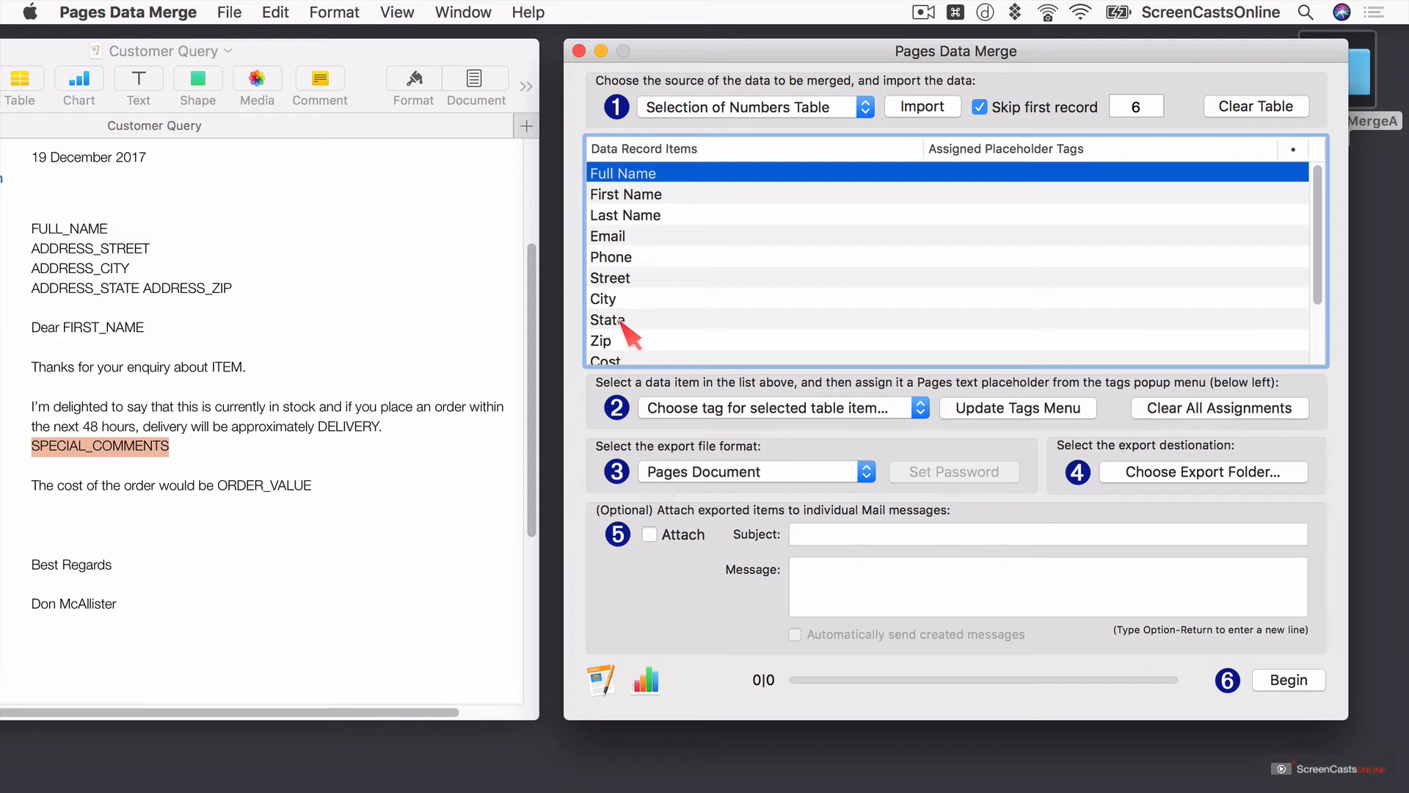
{"action": "scroll", "coordinate": [628, 342], "scroll_direction": "down", "scroll_amount": 5}
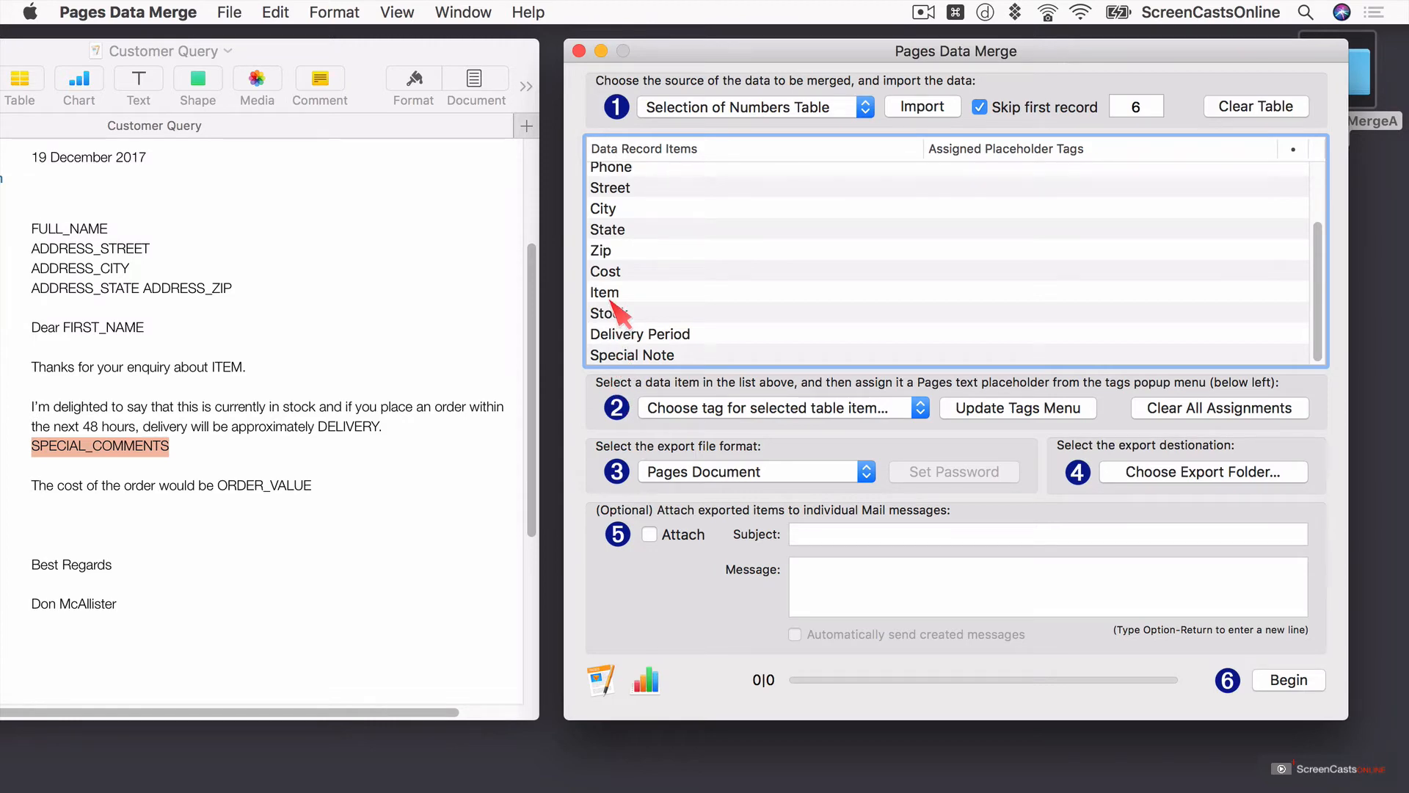
{"action": "key", "text": "cmd+Tab"}
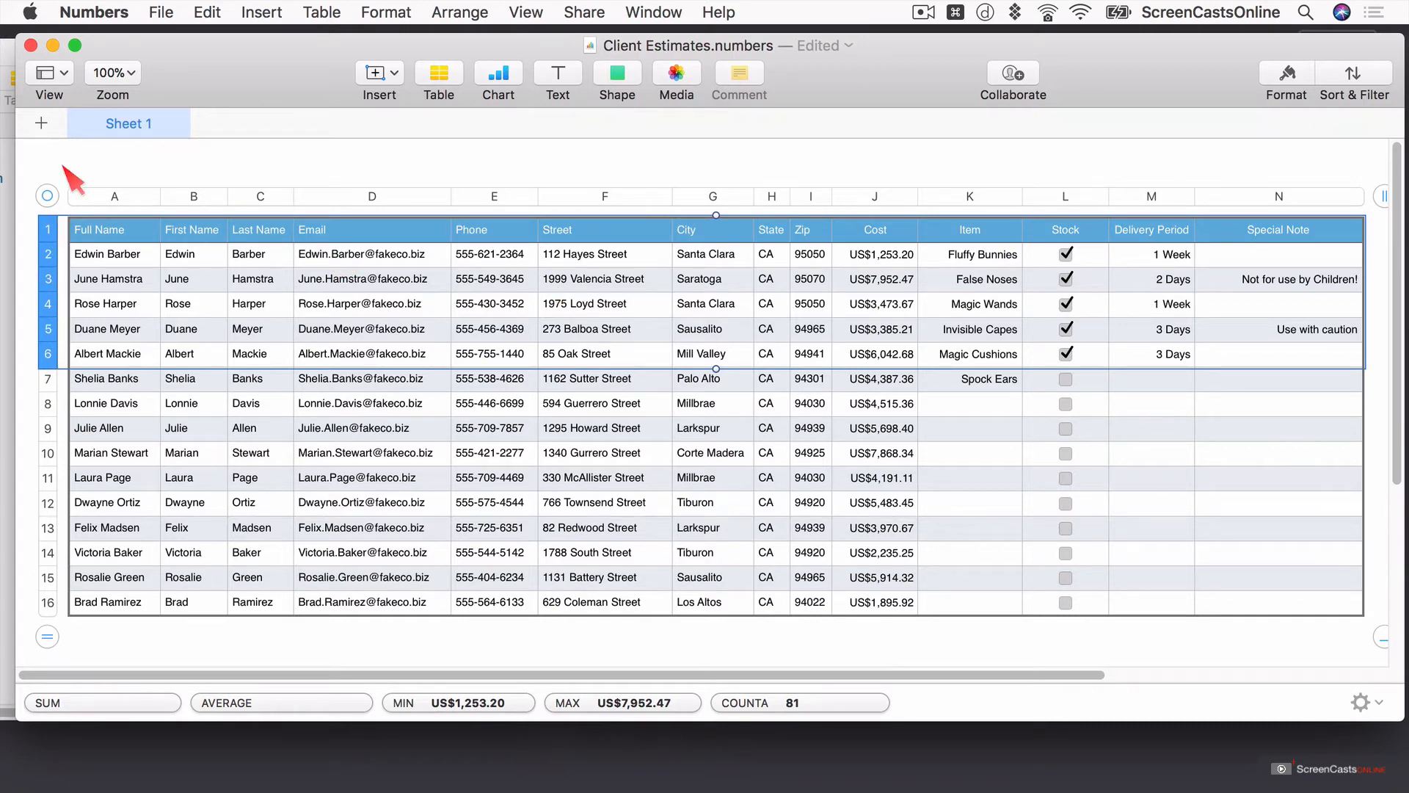
{"action": "left_click", "coordinate": [52, 46]}
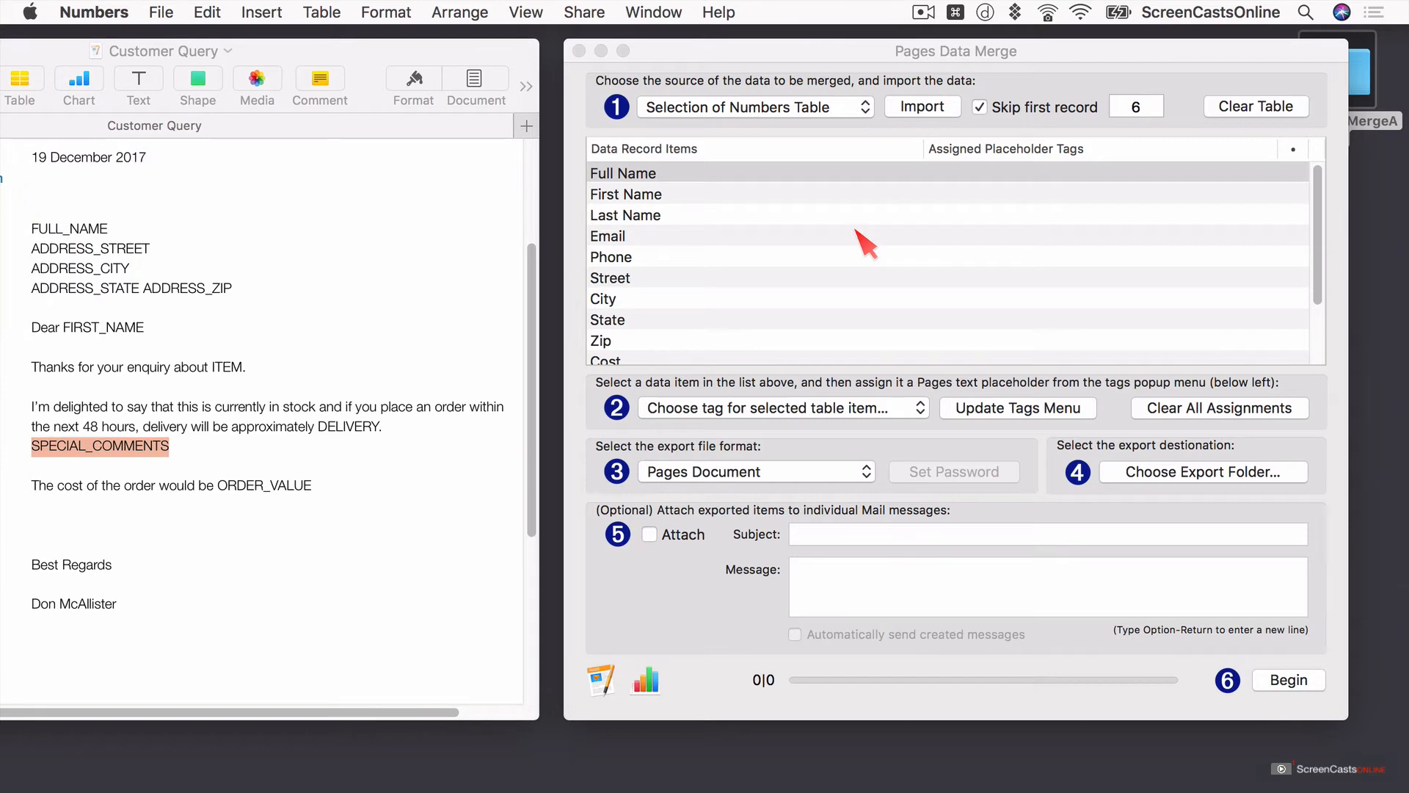
- Assign the FULL_NAME placeholder tag to the Full Name item and ADDRESS_STREET to the Street item
{"action": "left_click", "coordinate": [781, 408]}
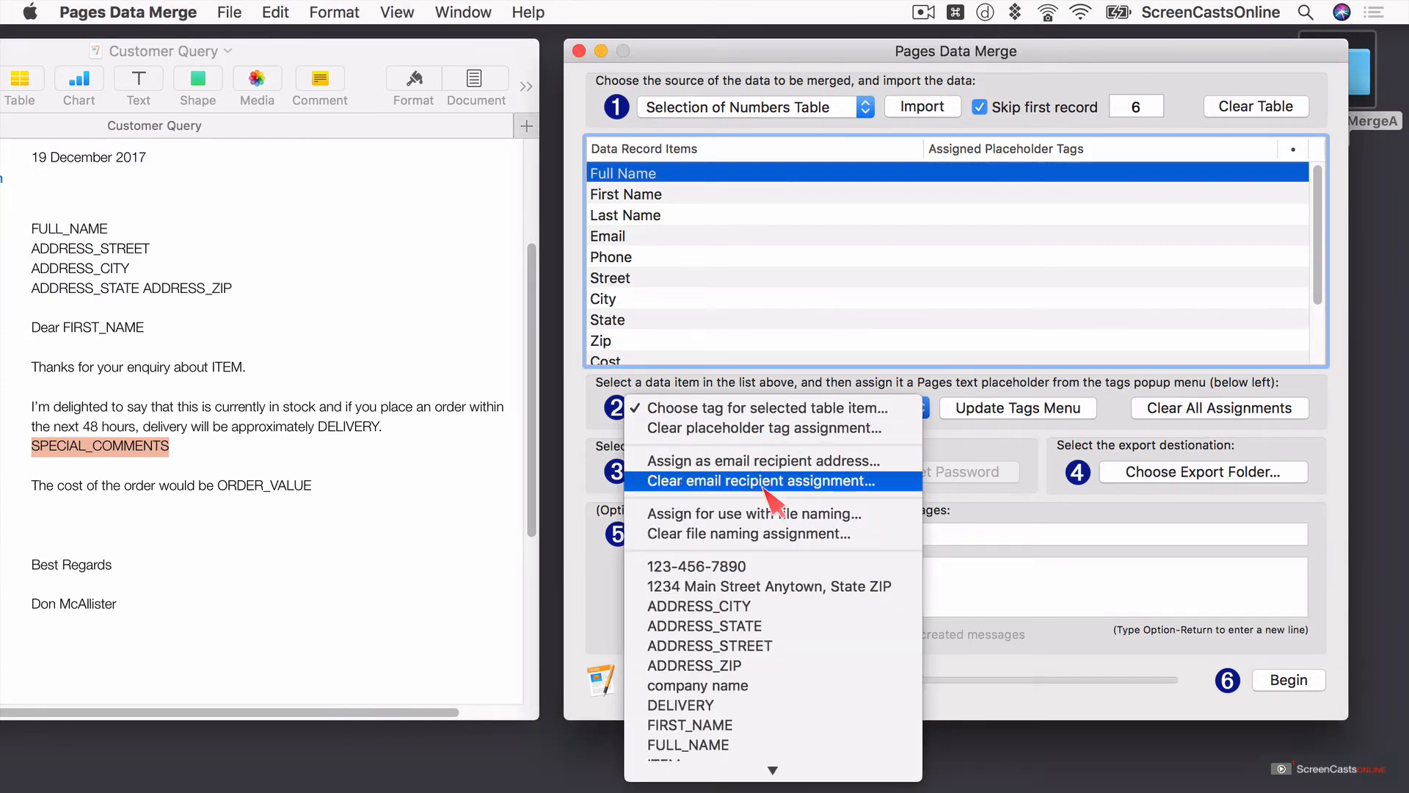
{"action": "scroll", "coordinate": [763, 602], "scroll_direction": "down", "scroll_amount": 3}
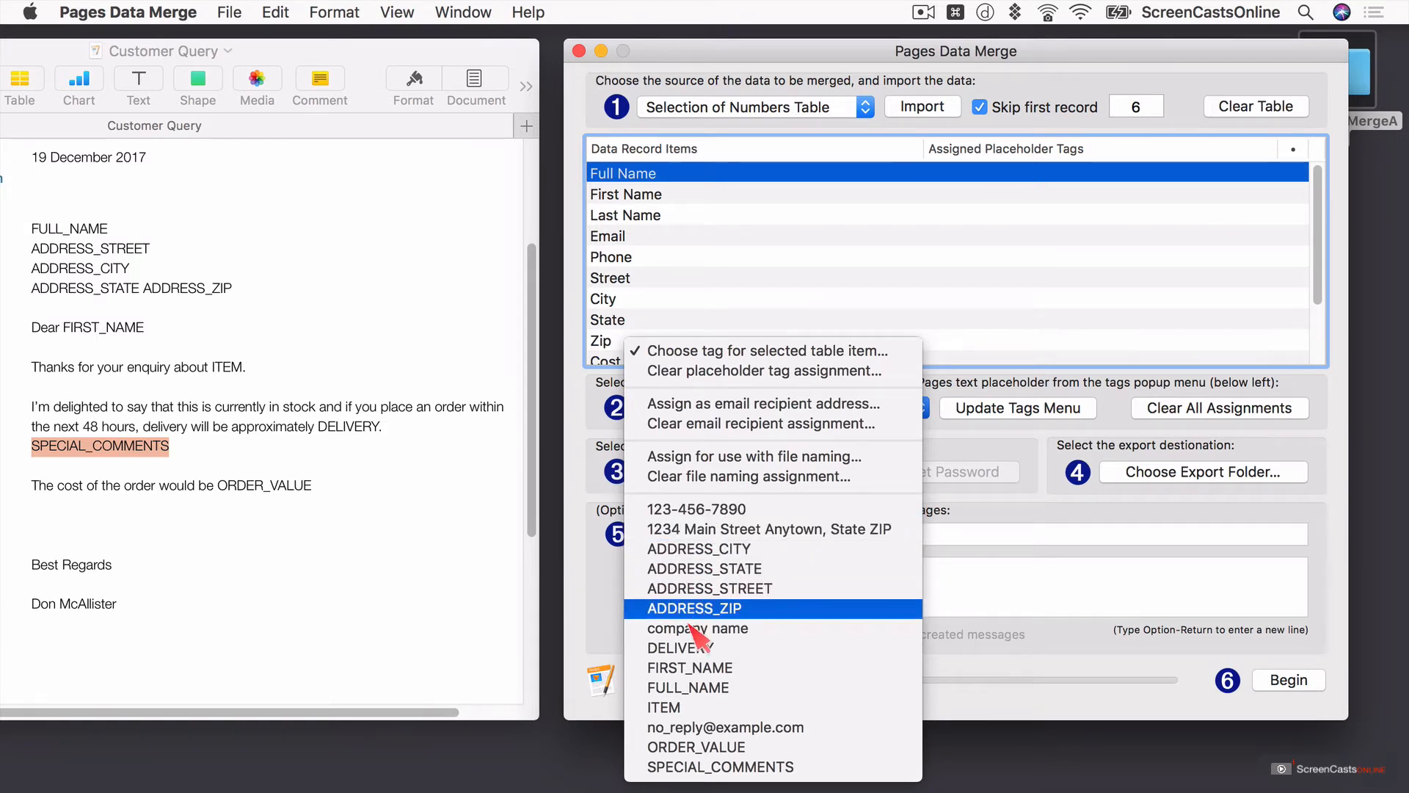
{"action": "left_click", "coordinate": [685, 684]}
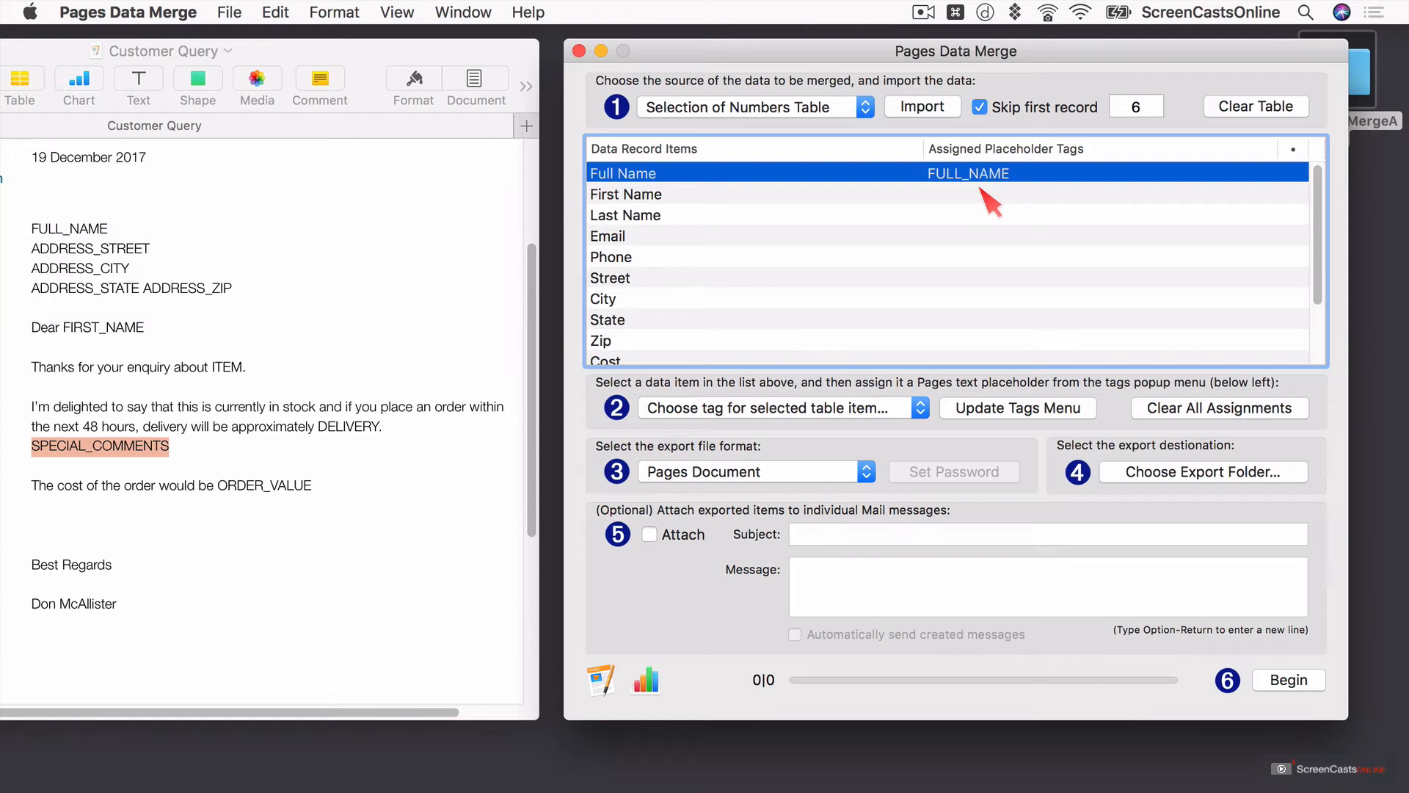
{"action": "left_click", "coordinate": [970, 277]}
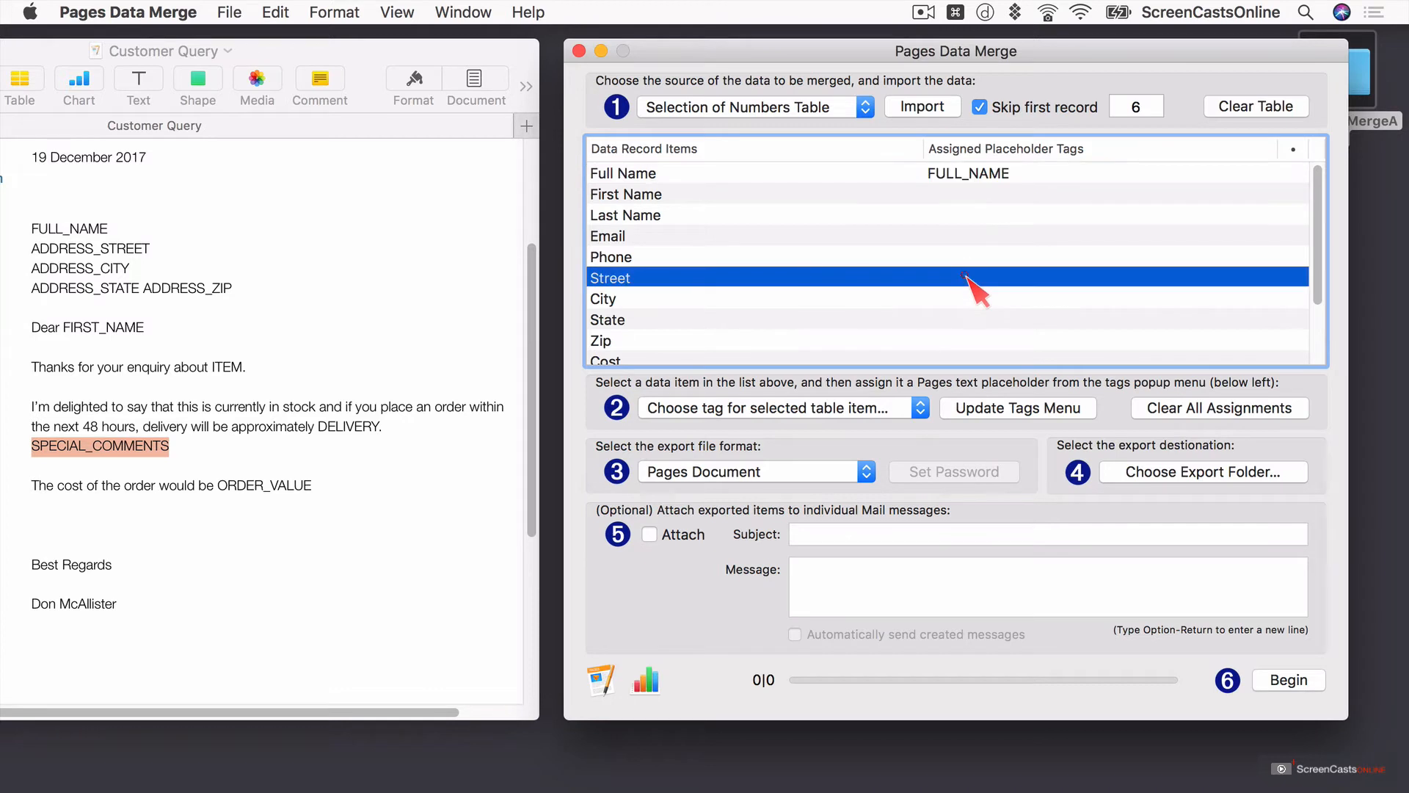
{"action": "left_click", "coordinate": [834, 407]}
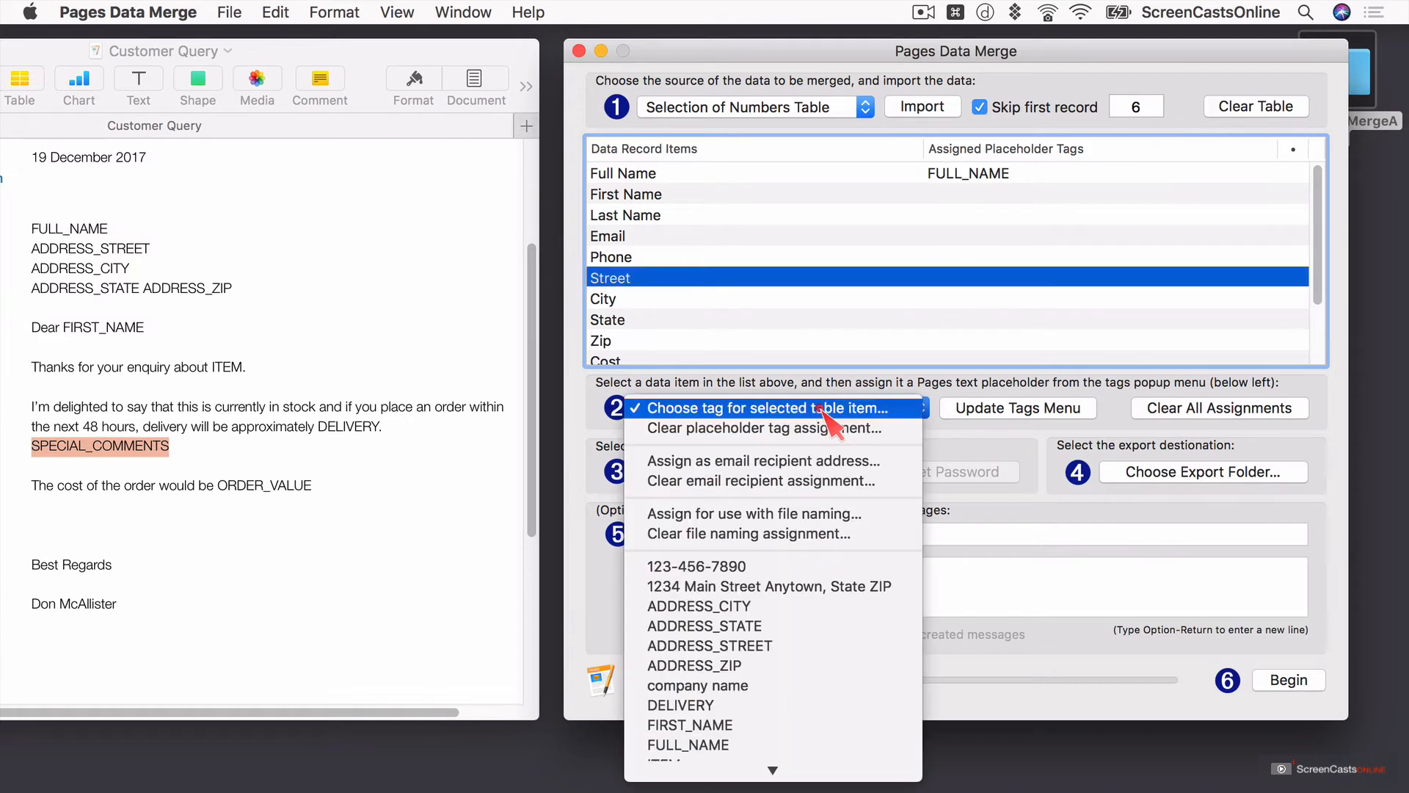
{"action": "left_click", "coordinate": [784, 646]}
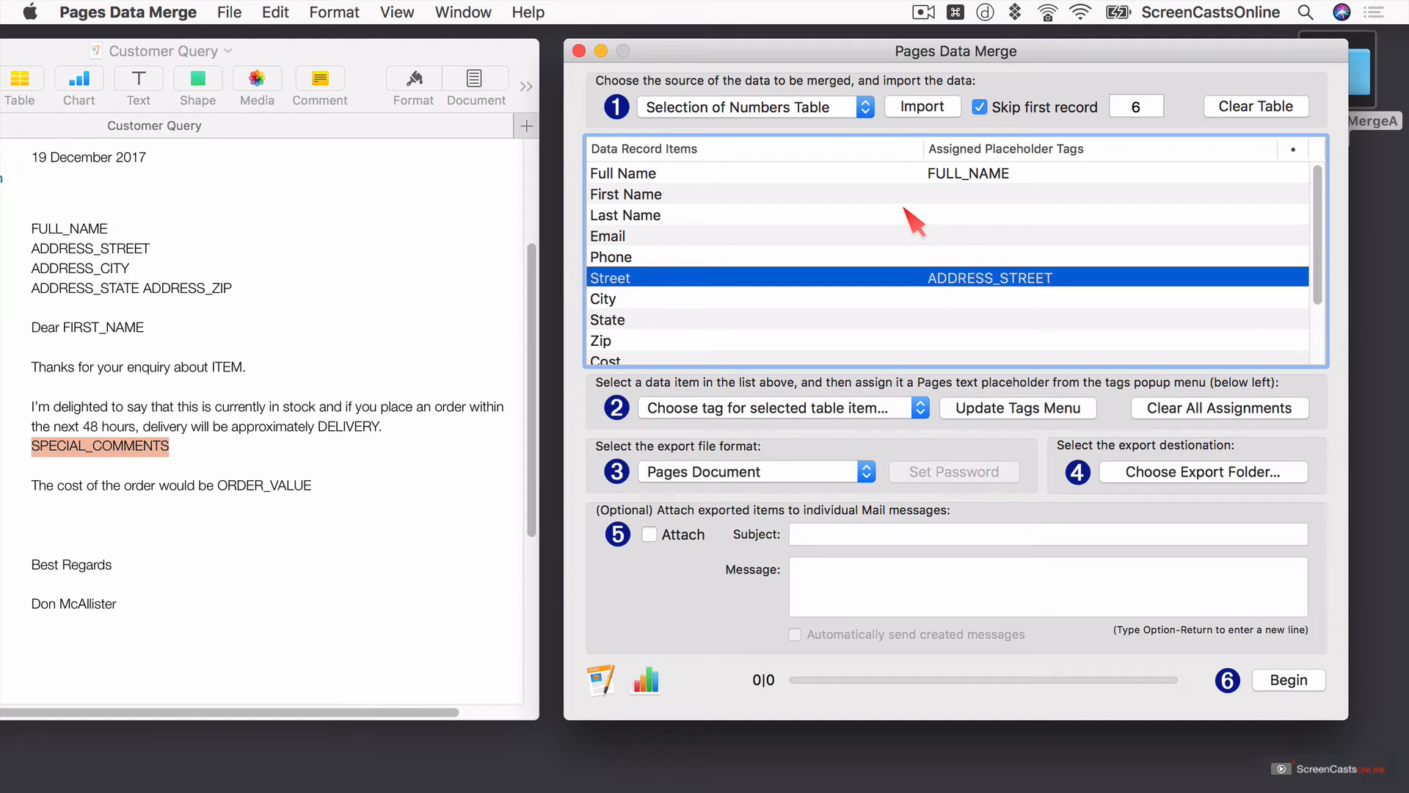
- Assign the FIRST_NAME placeholder tag to the First Name item and ADDRESS_CITY to the City item
{"action": "left_click", "coordinate": [923, 194]}
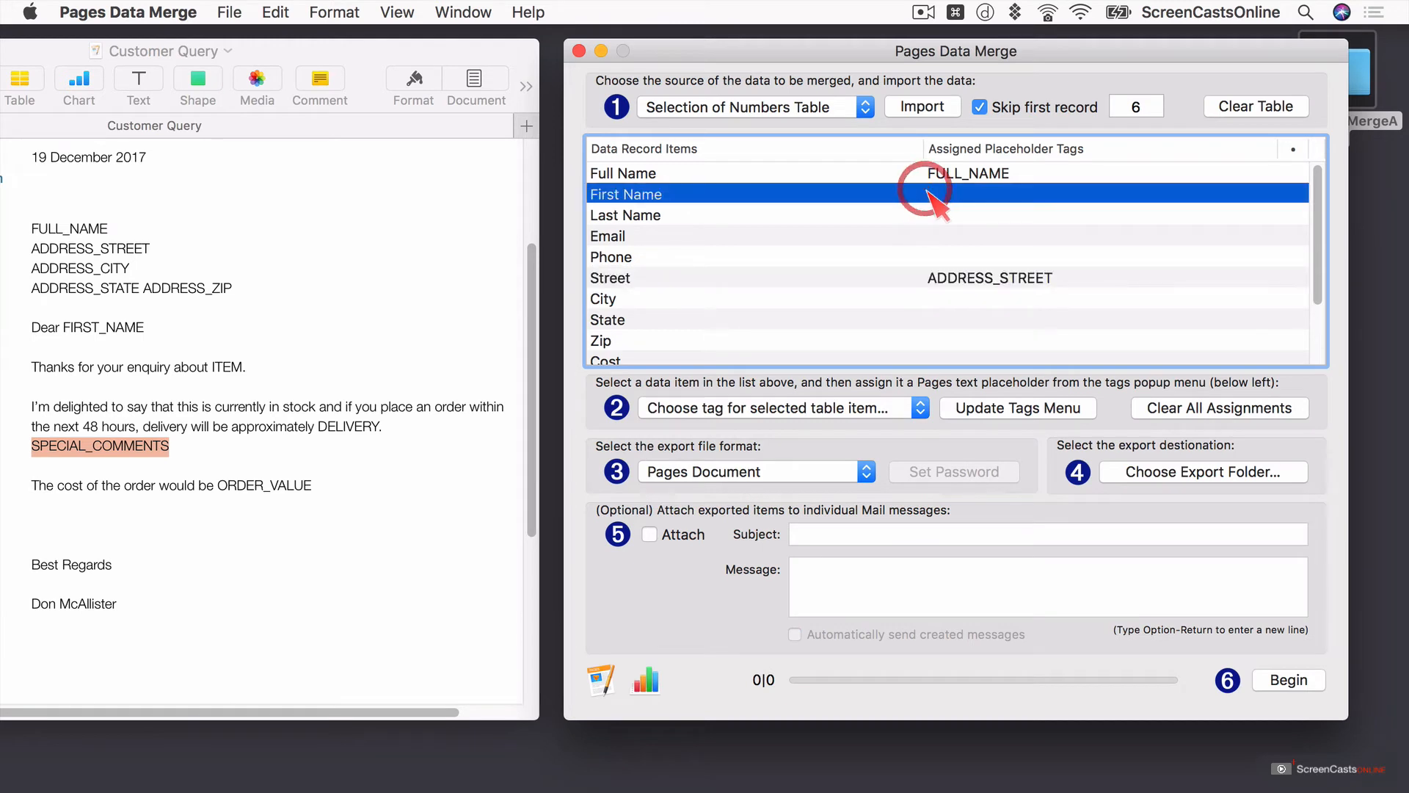
{"action": "left_click", "coordinate": [835, 409]}
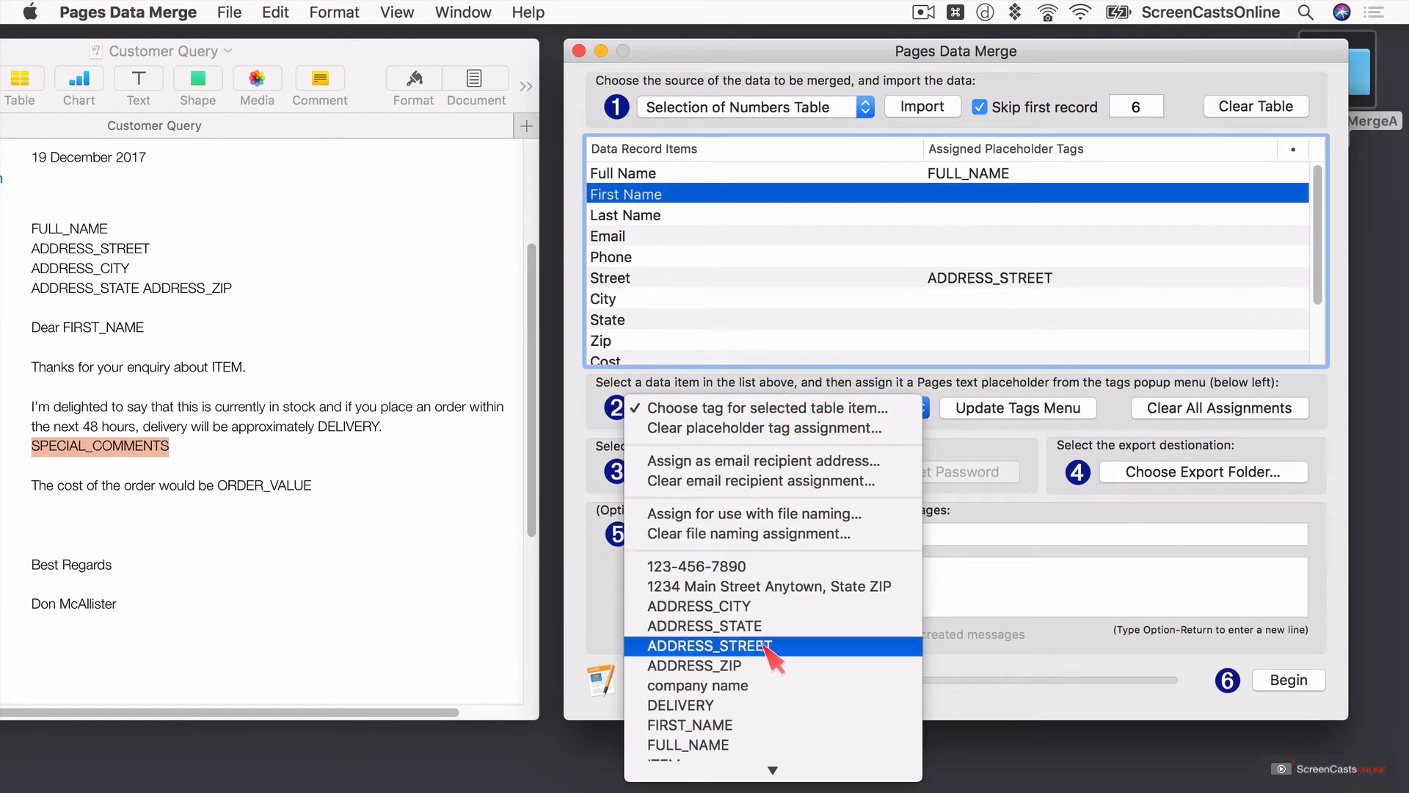
{"action": "left_click", "coordinate": [738, 726]}
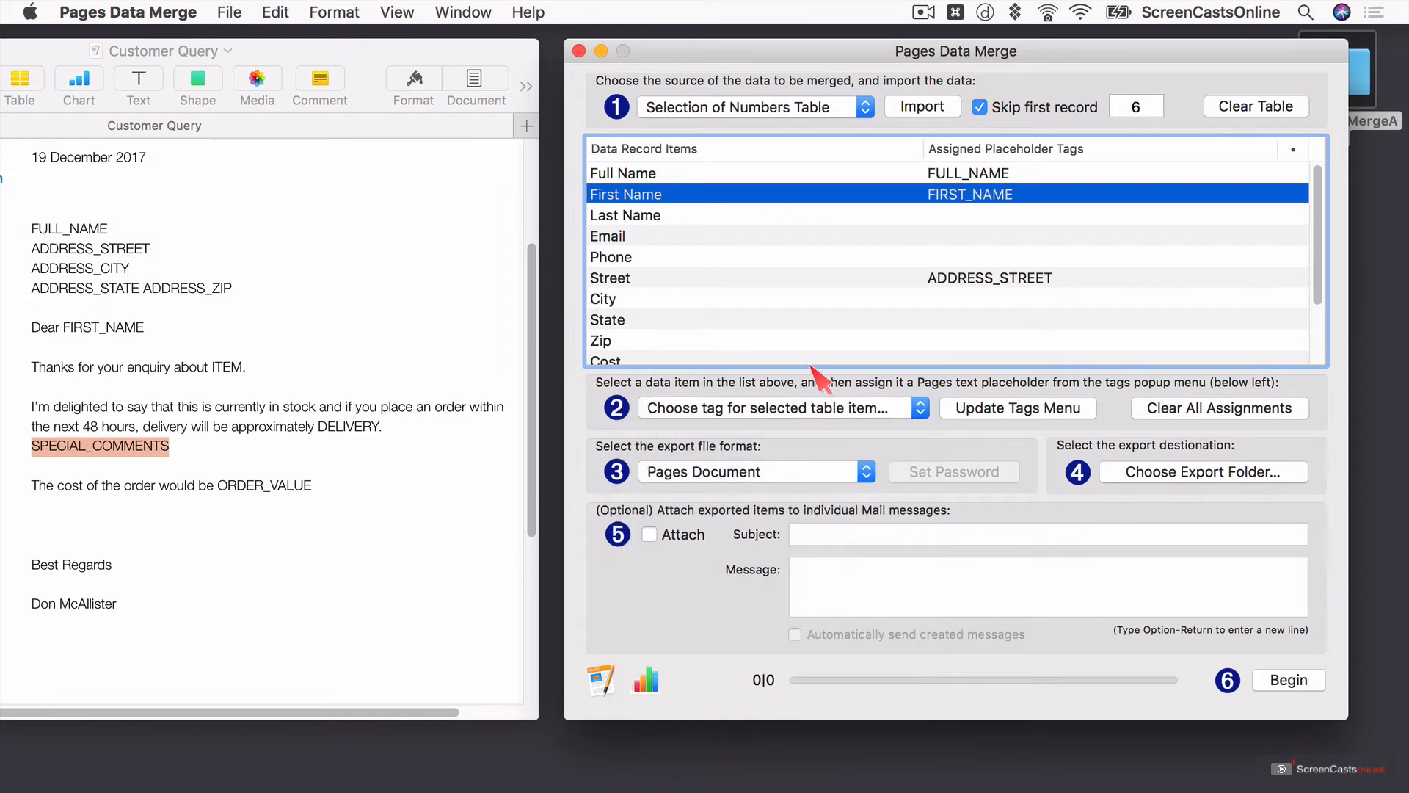
{"action": "left_click", "coordinate": [832, 300]}
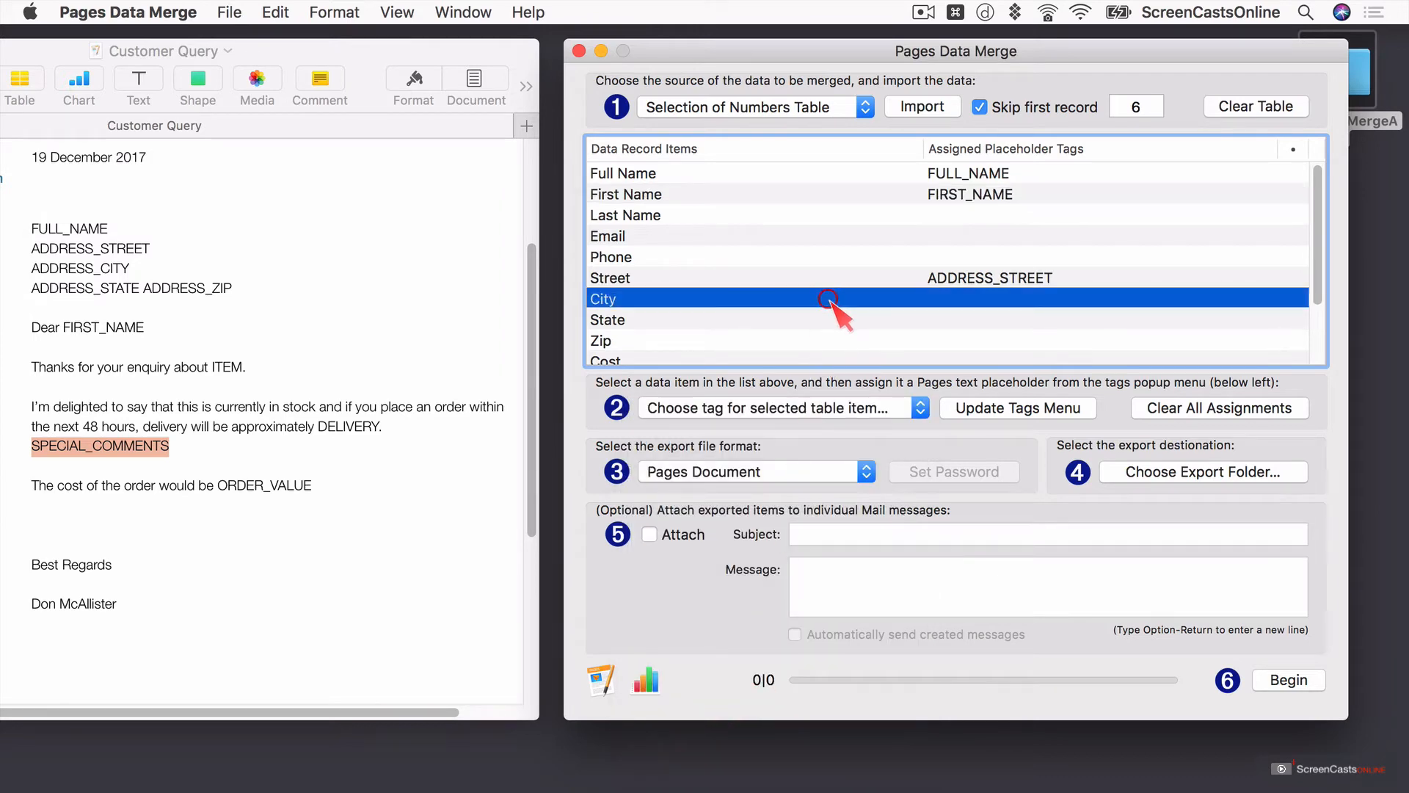
{"action": "left_click", "coordinate": [761, 408]}
{"action": "left_click", "coordinate": [730, 604]}
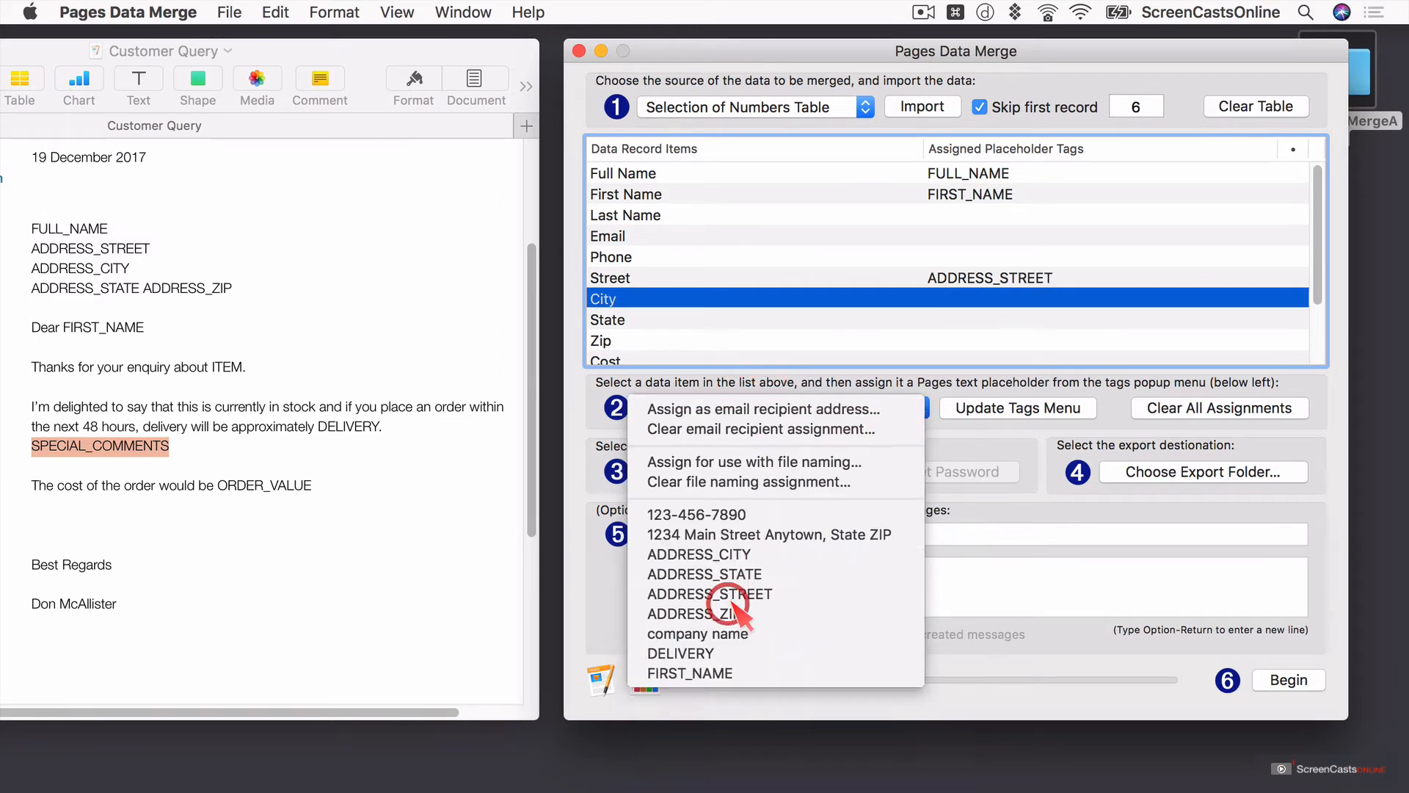
- Assign the ADDRESS_STATE placeholder tag to the State item and ADDRESS_ZIP to the Zip item
{"action": "left_click", "coordinate": [752, 320]}
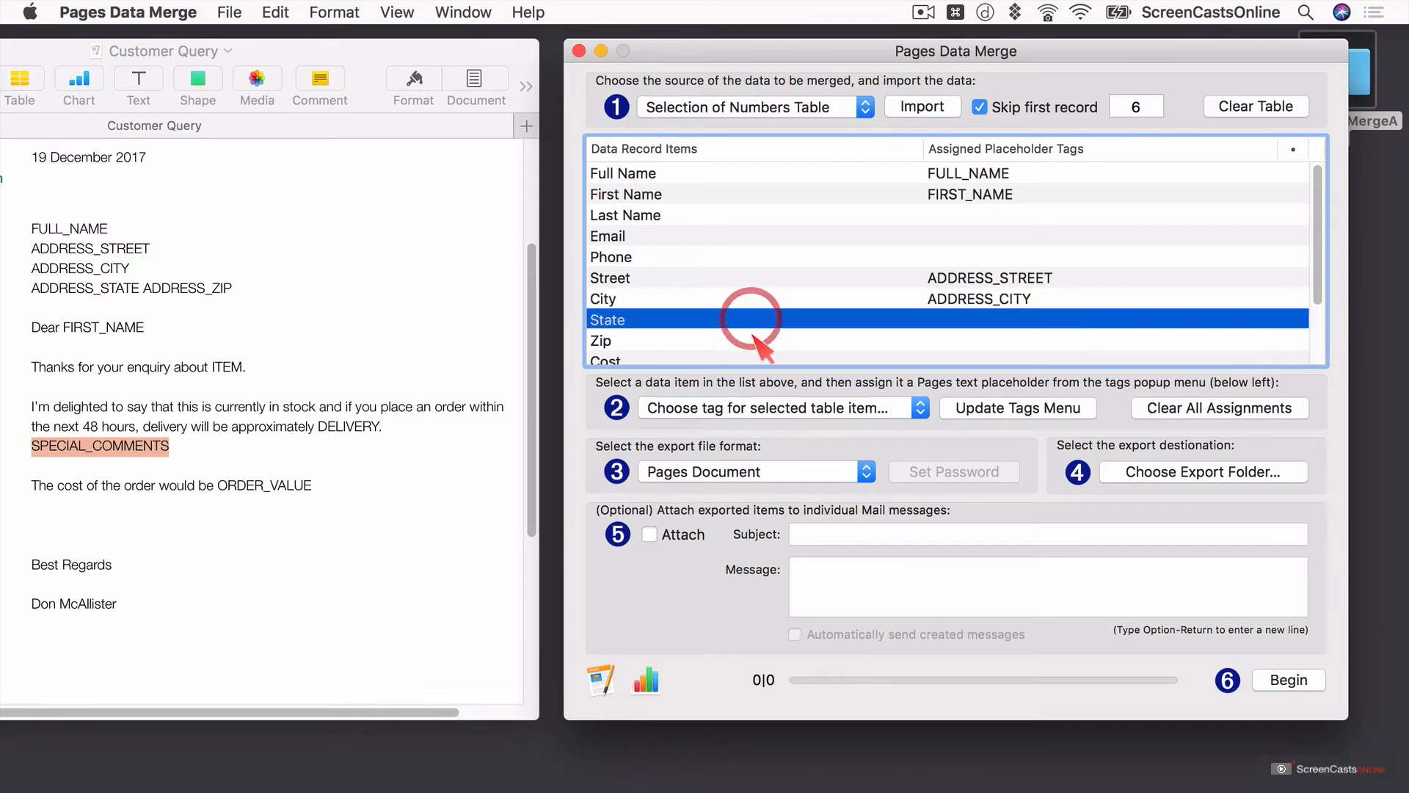
{"action": "left_click", "coordinate": [756, 408]}
{"action": "left_click", "coordinate": [748, 625]}
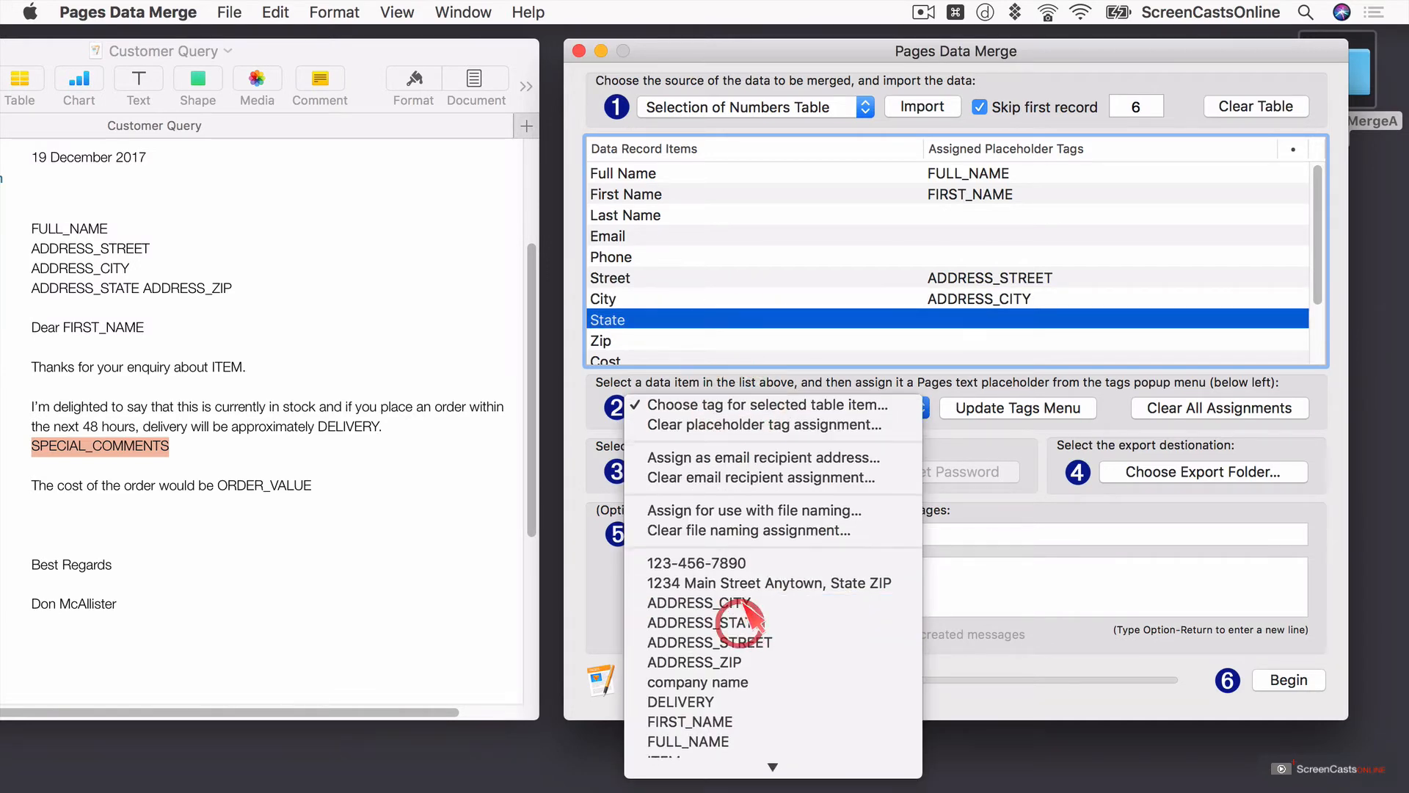
{"action": "scroll", "coordinate": [763, 334], "scroll_direction": "down", "scroll_amount": 2}
{"action": "scroll", "coordinate": [764, 337], "scroll_direction": "down", "scroll_amount": 1}
{"action": "left_click", "coordinate": [747, 286]}
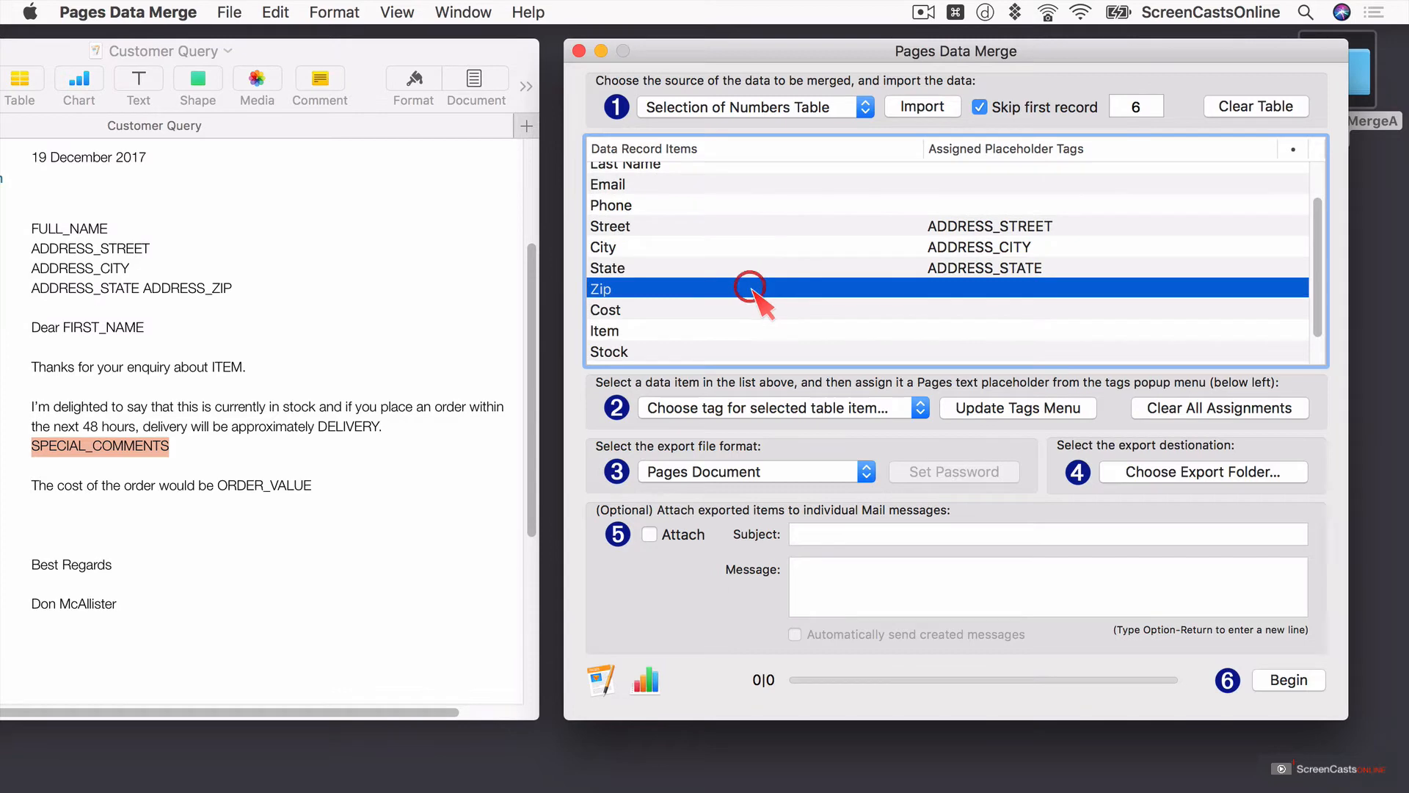
{"action": "left_click", "coordinate": [742, 408]}
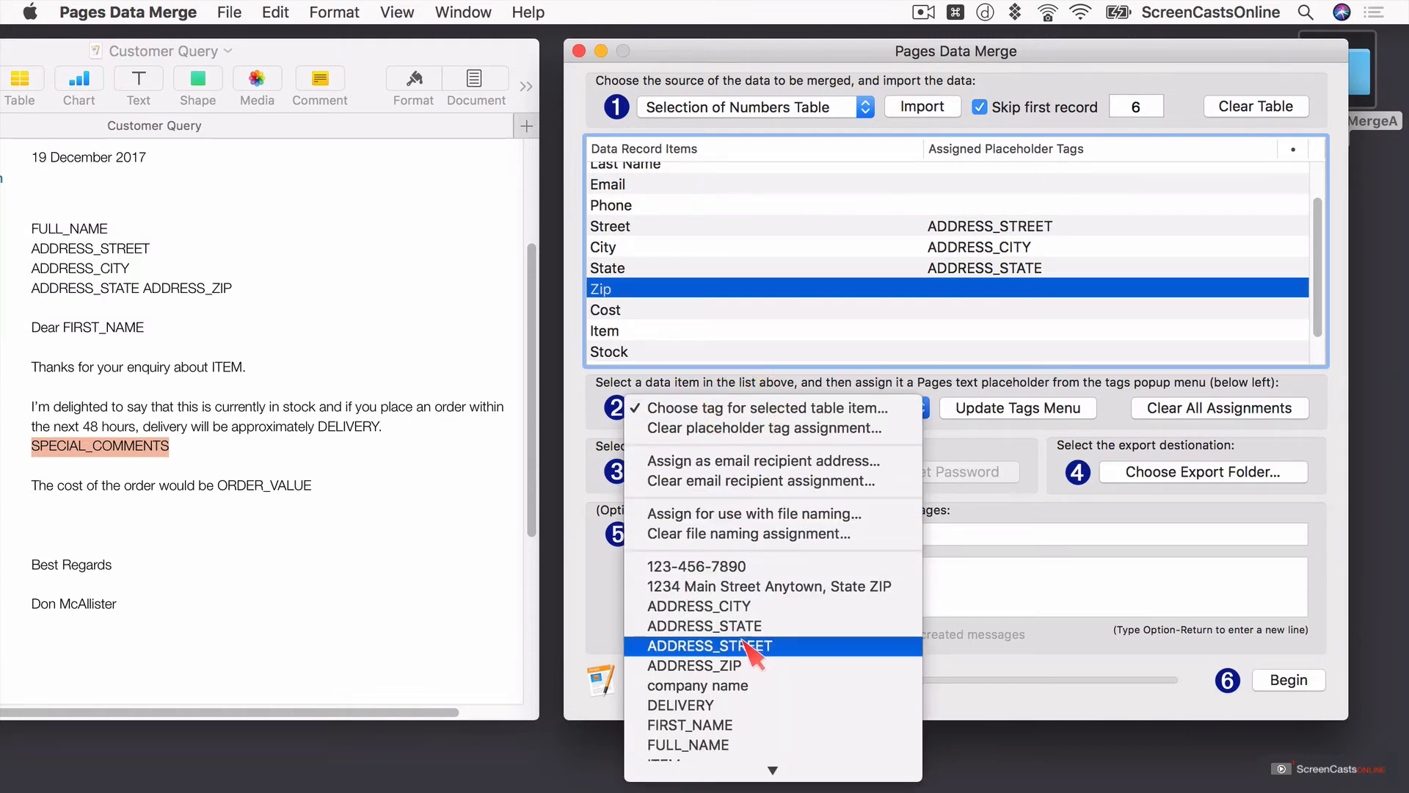
{"action": "left_click", "coordinate": [741, 664]}
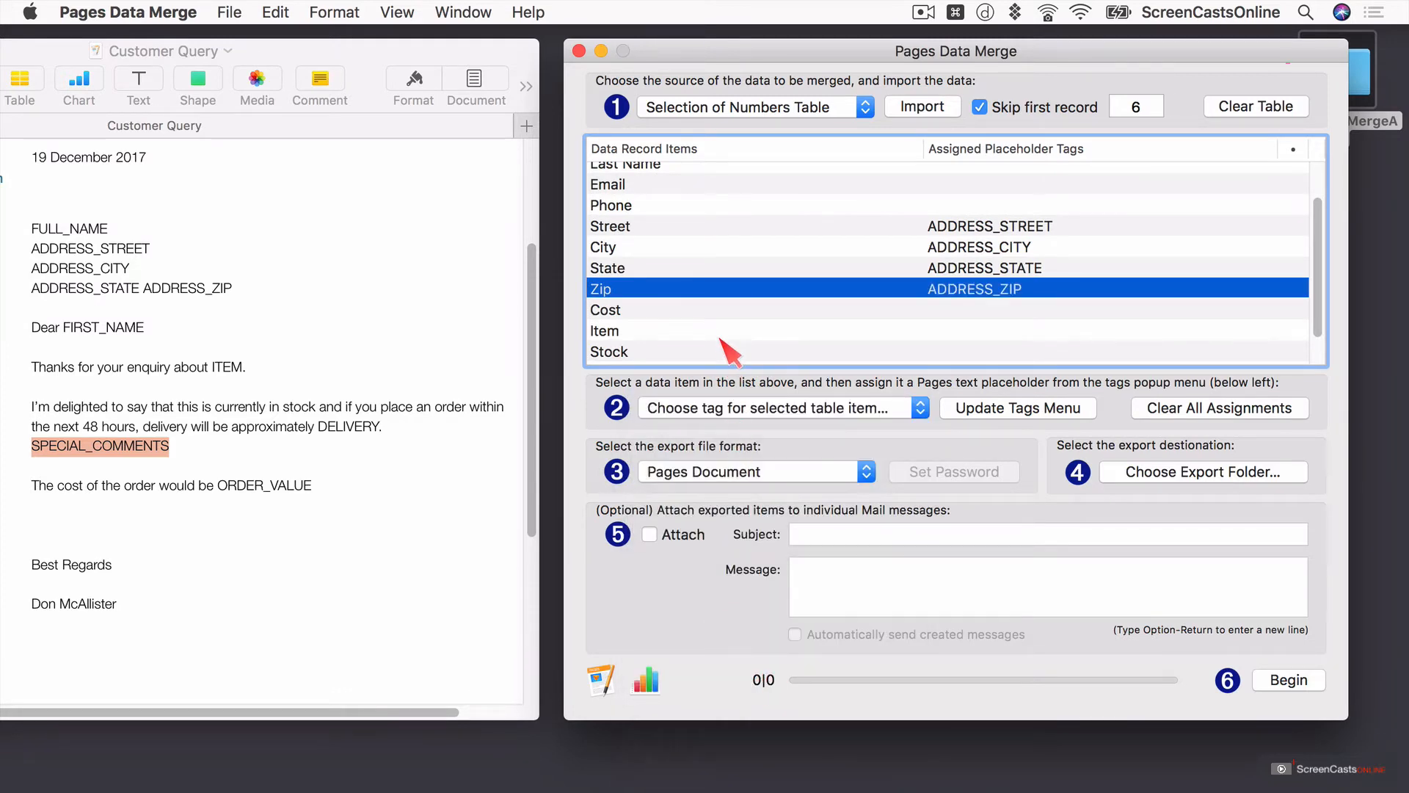
- Assign the ORDER_VALUE placeholder tag to the Cost item and the ITEM tag to the Item entry
{"action": "left_click", "coordinate": [719, 311]}
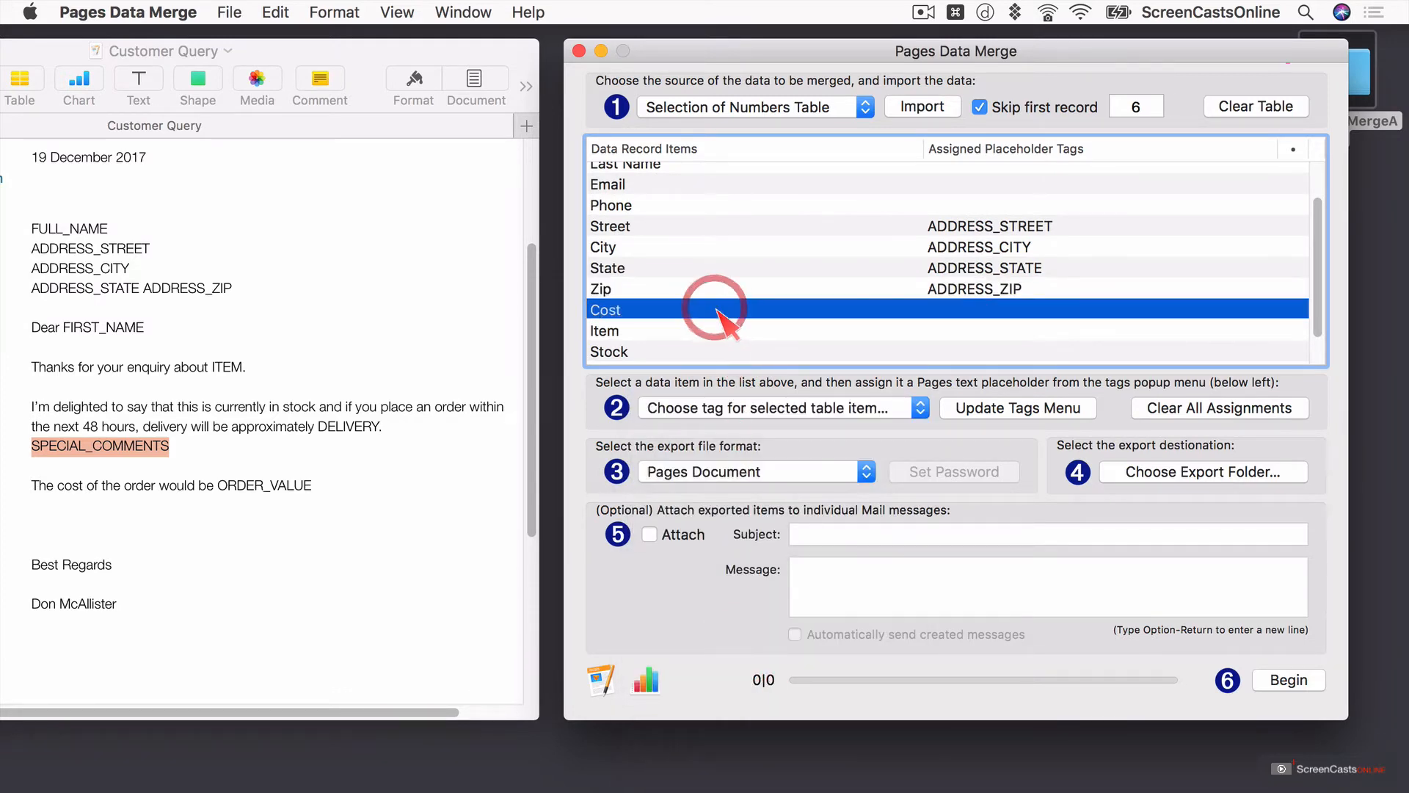
{"action": "left_click", "coordinate": [732, 413]}
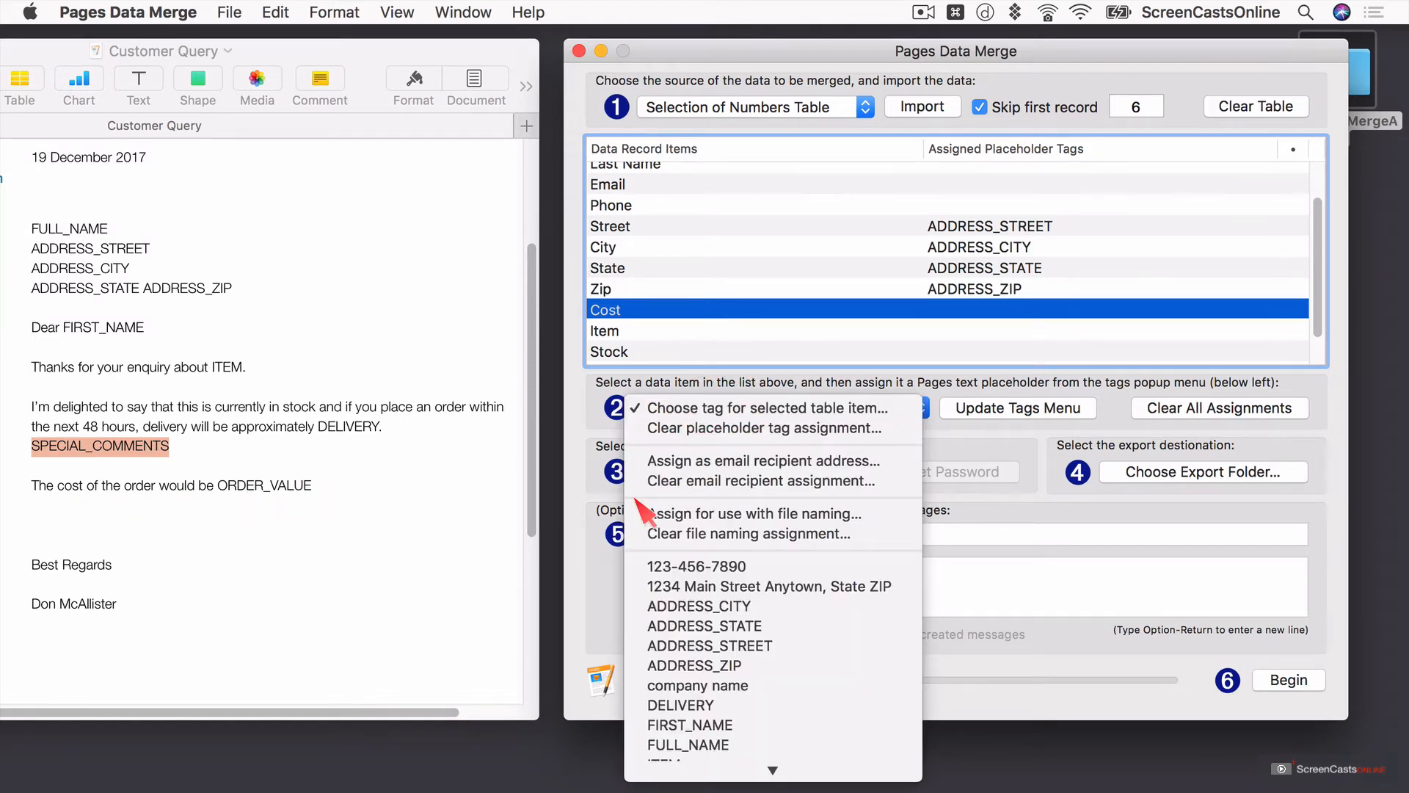
{"action": "scroll", "coordinate": [754, 637], "scroll_direction": "down", "scroll_amount": 2}
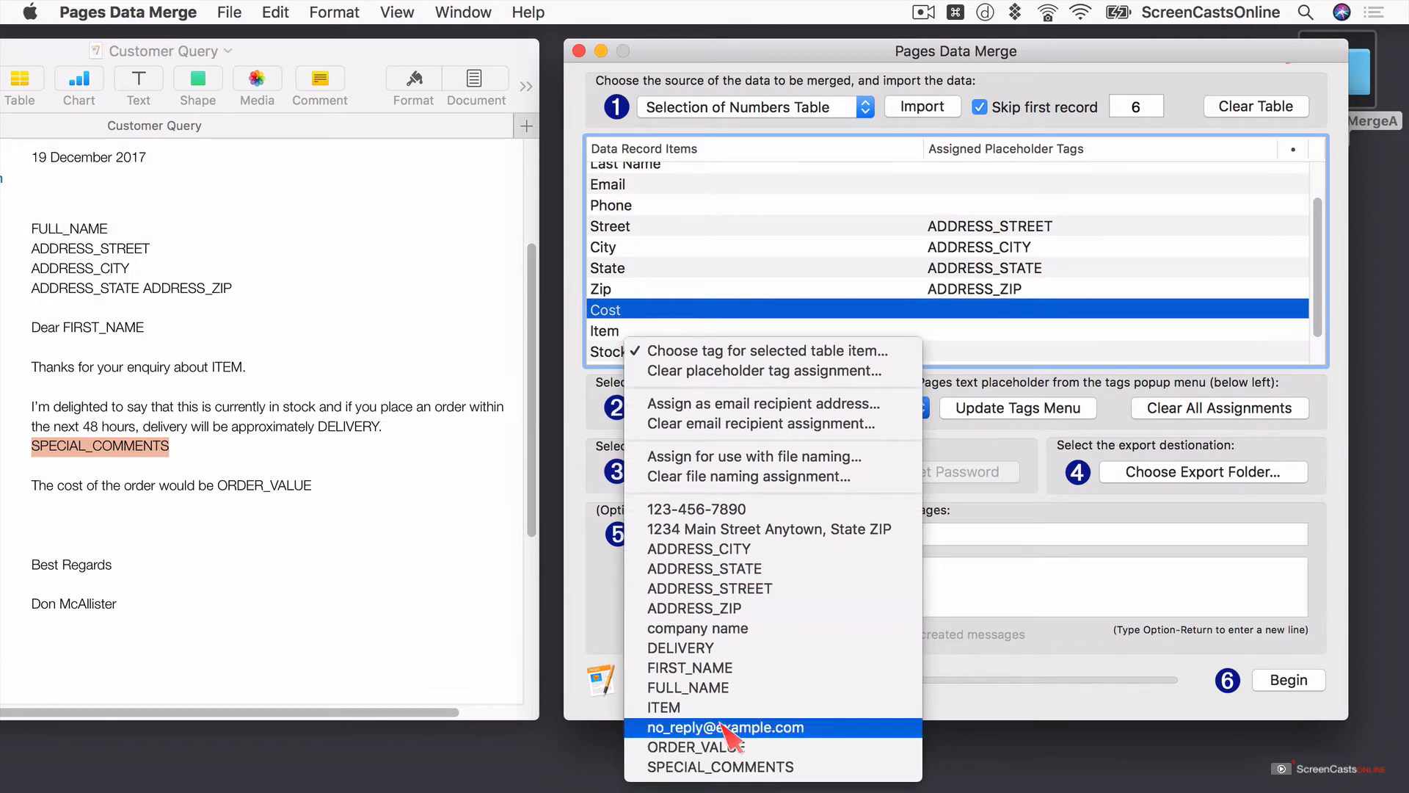
{"action": "left_click", "coordinate": [717, 746]}
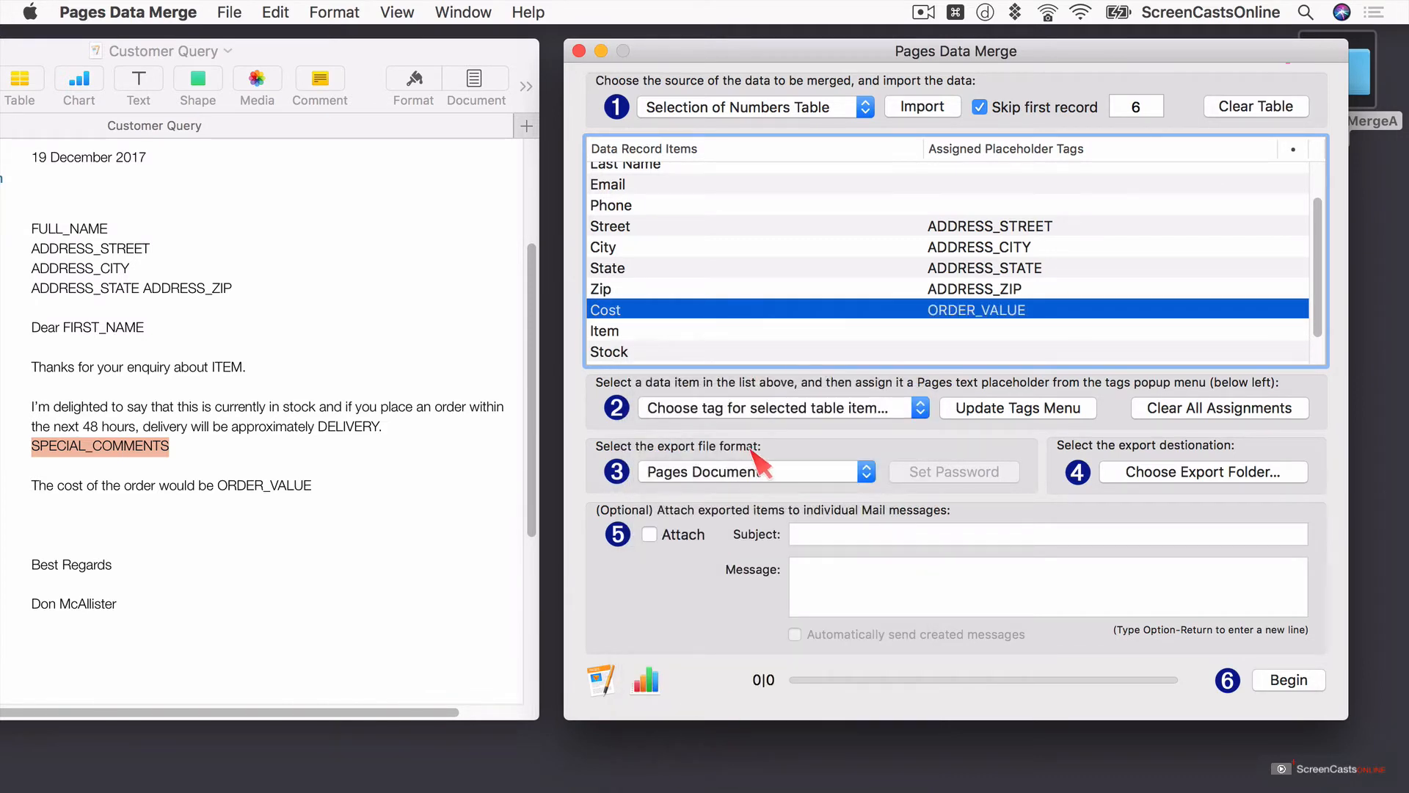
{"action": "left_click", "coordinate": [663, 331]}
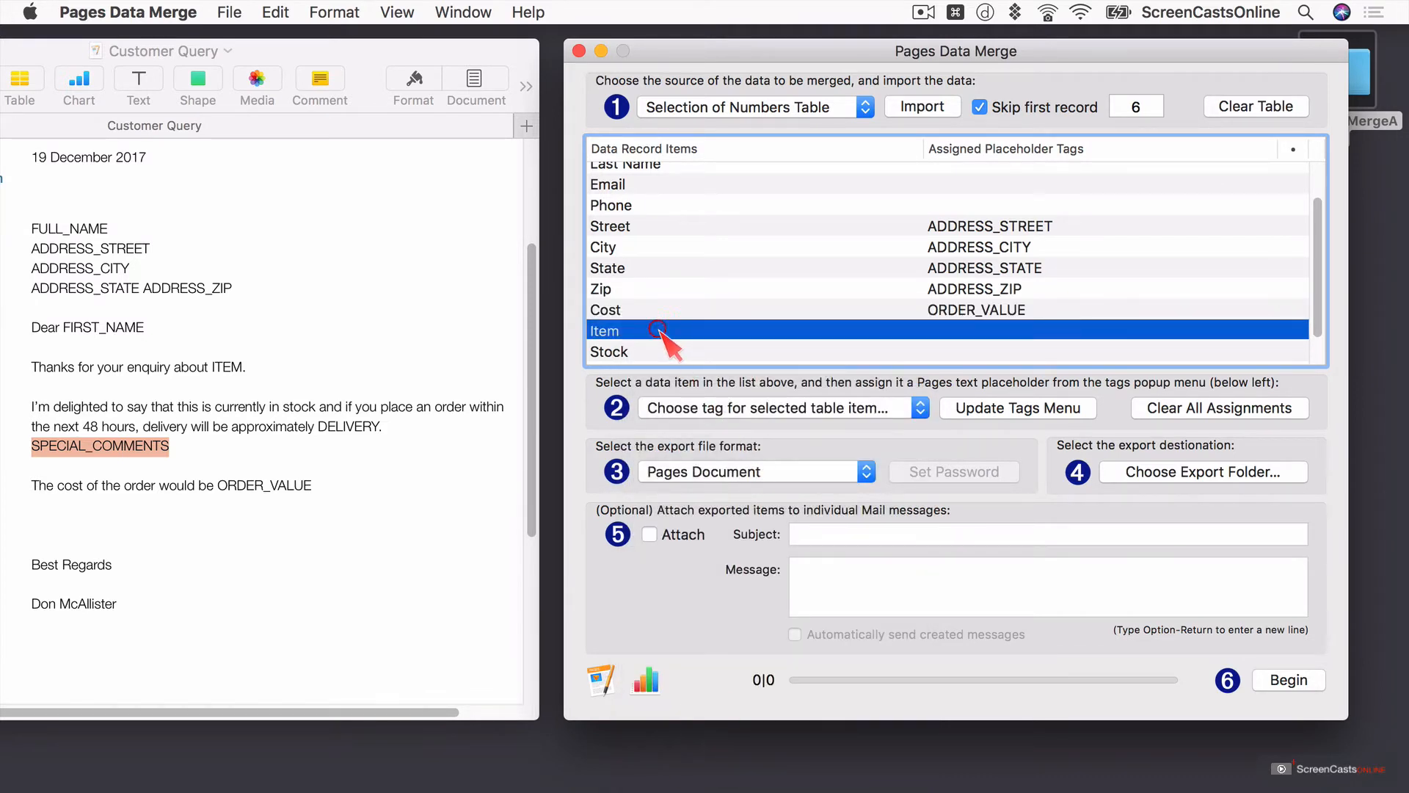
{"action": "left_click", "coordinate": [682, 409]}
{"action": "scroll", "coordinate": [716, 569], "scroll_direction": "down", "scroll_amount": 3}
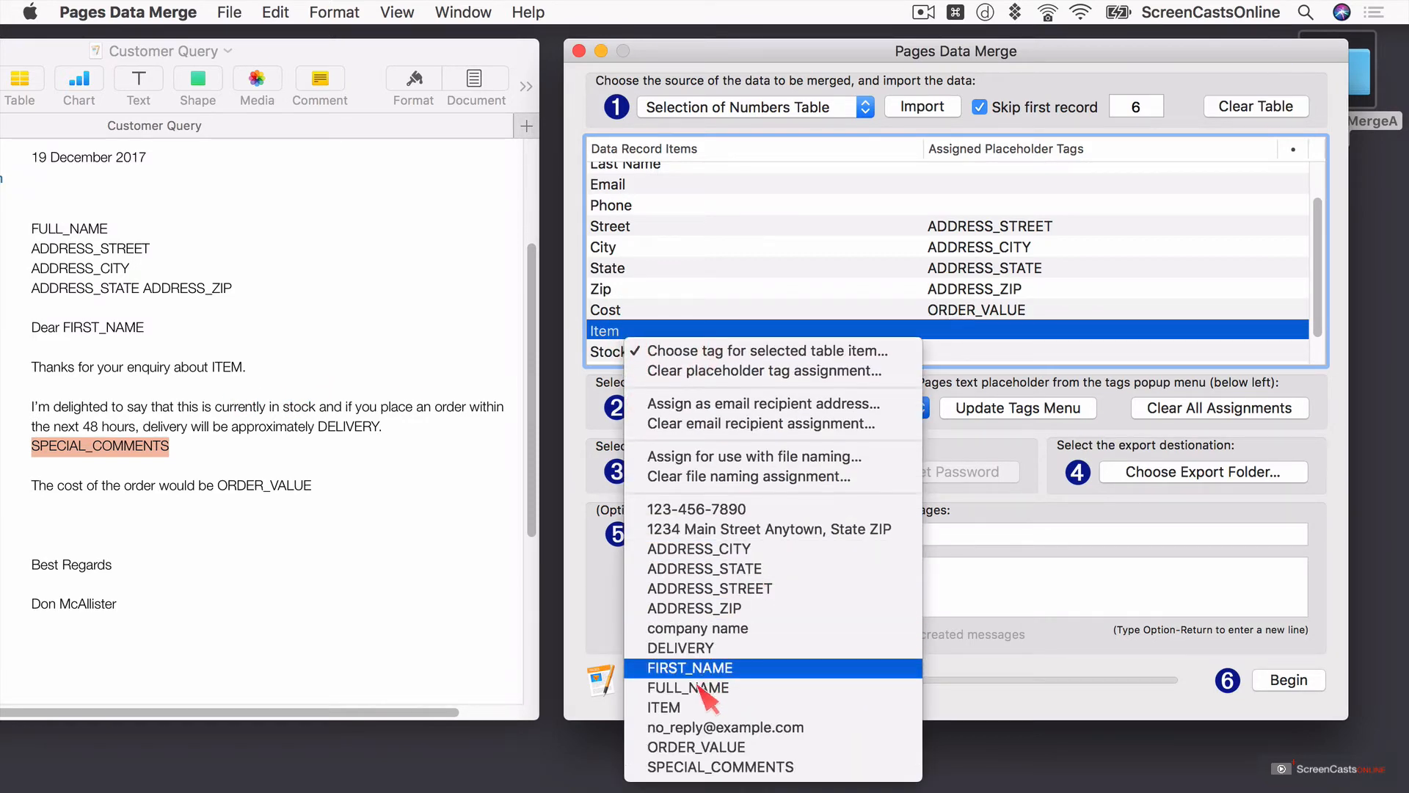
{"action": "left_click", "coordinate": [674, 707]}
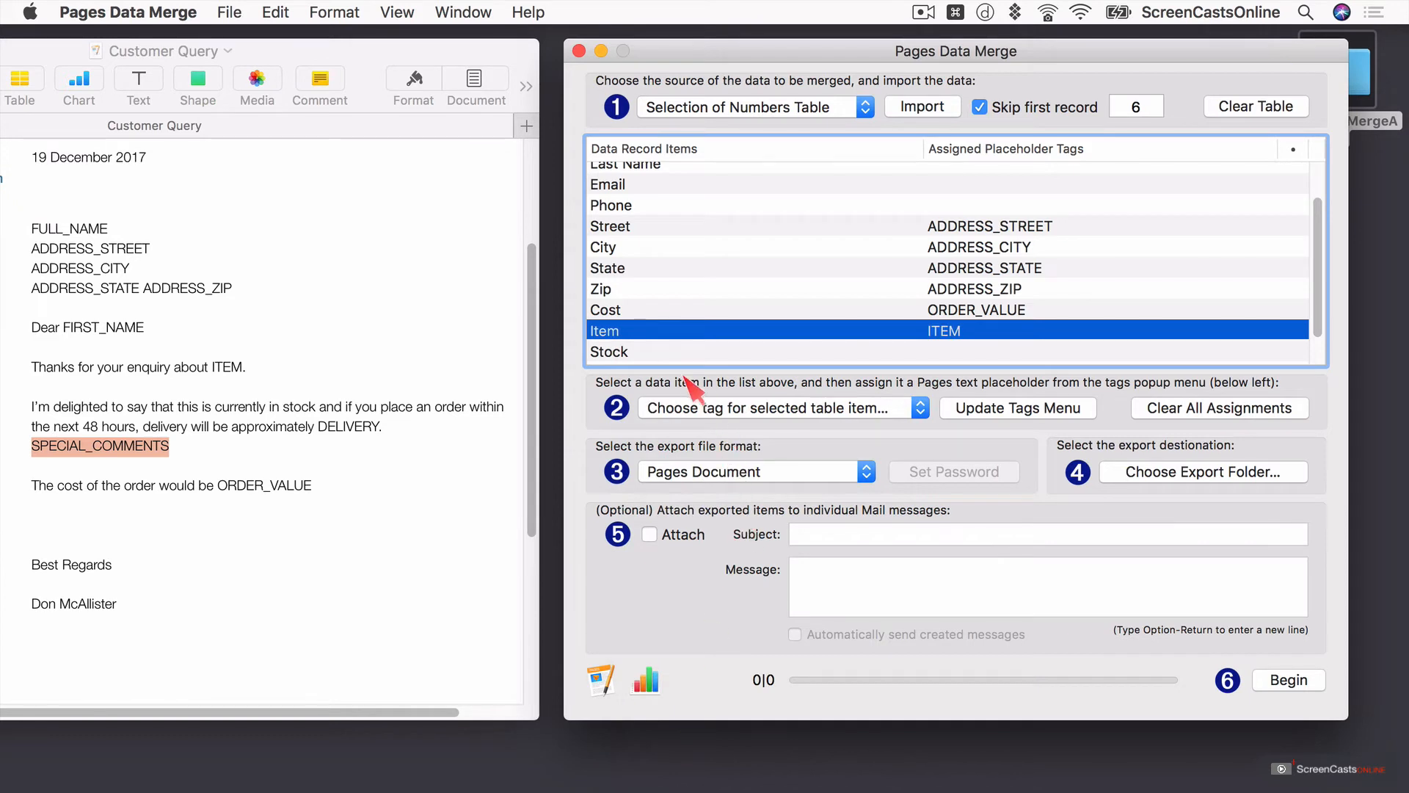
- Assign the DELIVERY placeholder tag to the Delivery Period item and SPECIAL_COMMENTS to the Special Note item
{"action": "left_click", "coordinate": [681, 355]}
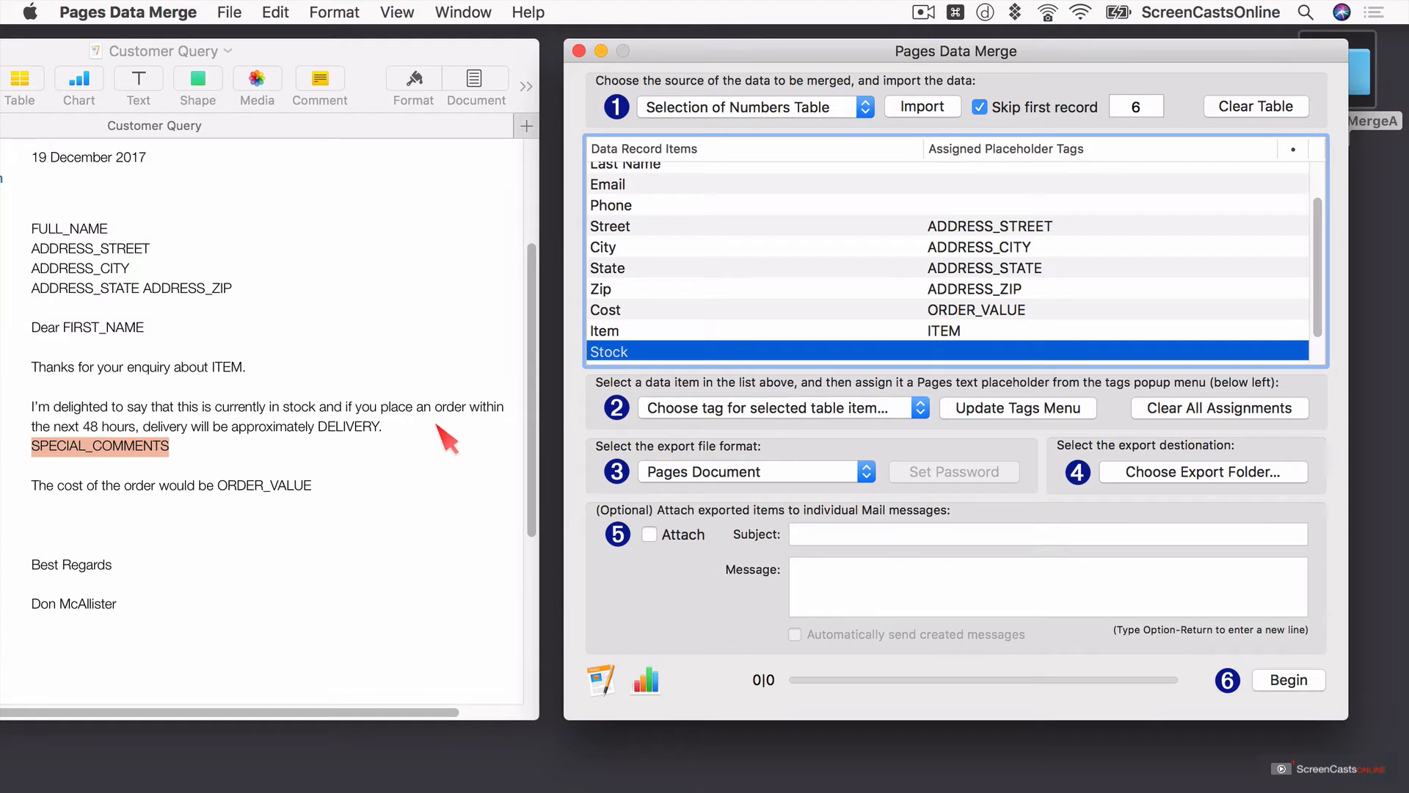
{"action": "scroll", "coordinate": [698, 342], "scroll_direction": "down", "scroll_amount": 2}
{"action": "scroll", "coordinate": [698, 342], "scroll_direction": "down", "scroll_amount": 1}
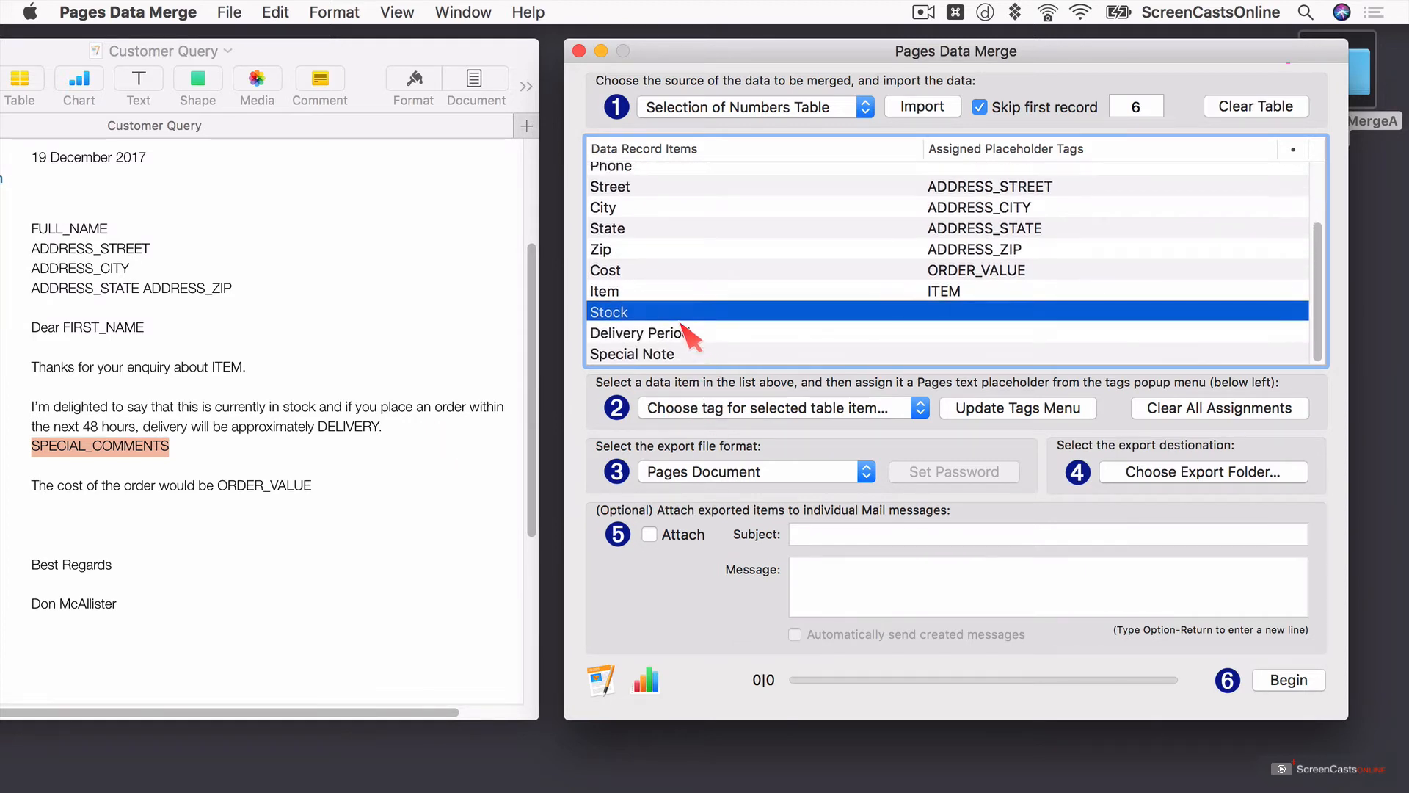
{"action": "left_click", "coordinate": [681, 355]}
{"action": "left_click", "coordinate": [669, 335]}
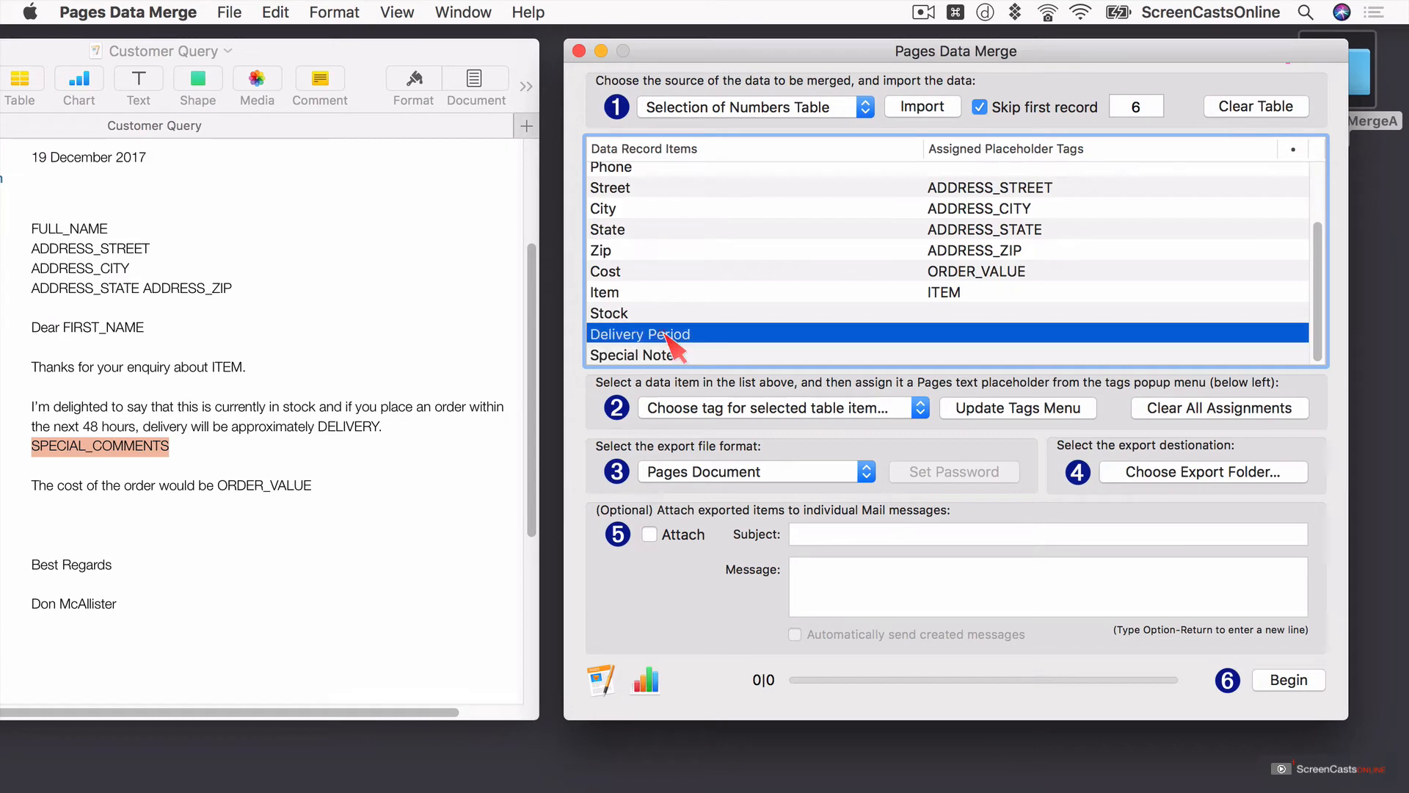
{"action": "left_click", "coordinate": [706, 409]}
{"action": "scroll", "coordinate": [704, 514], "scroll_direction": "down", "scroll_amount": 3}
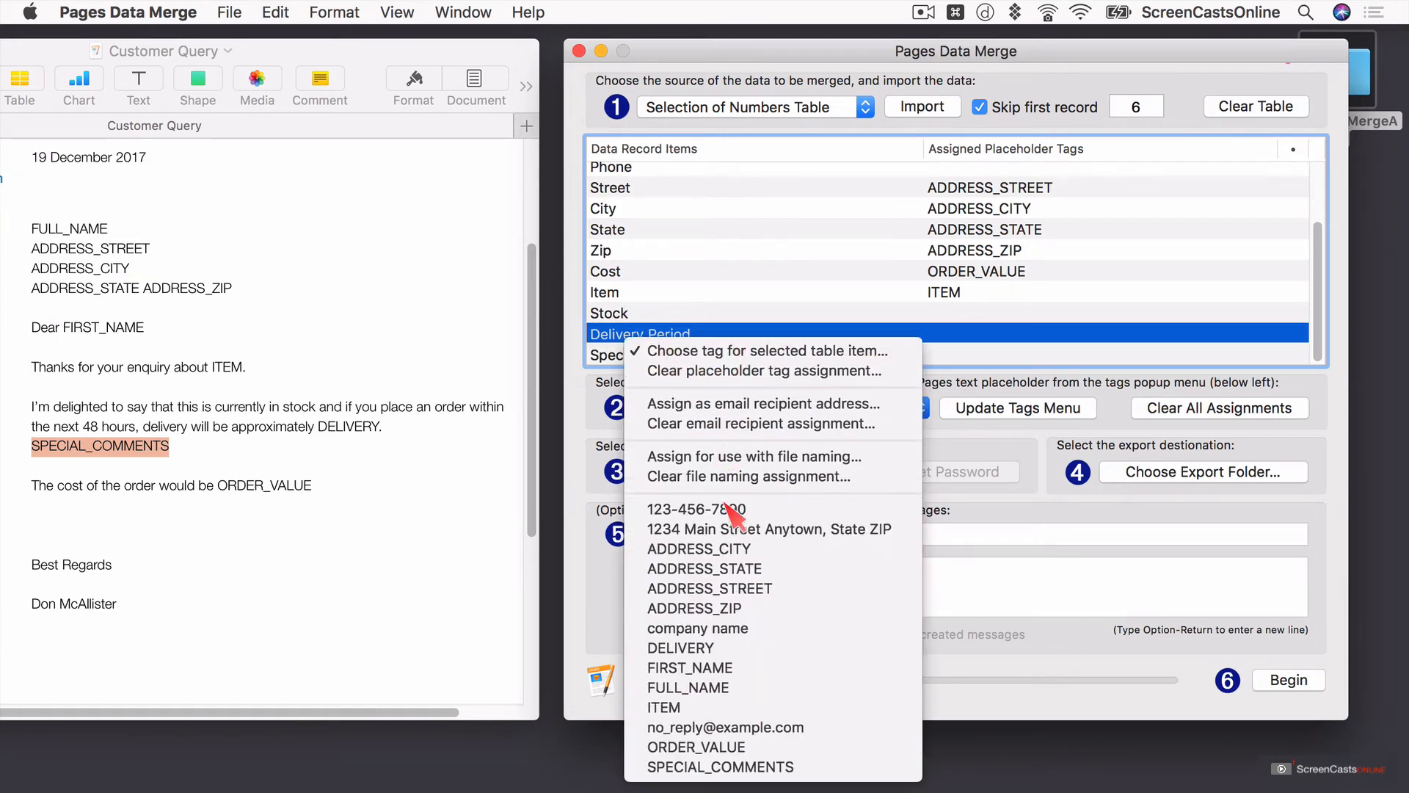
{"action": "left_click", "coordinate": [706, 649]}
{"action": "left_click", "coordinate": [635, 355]}
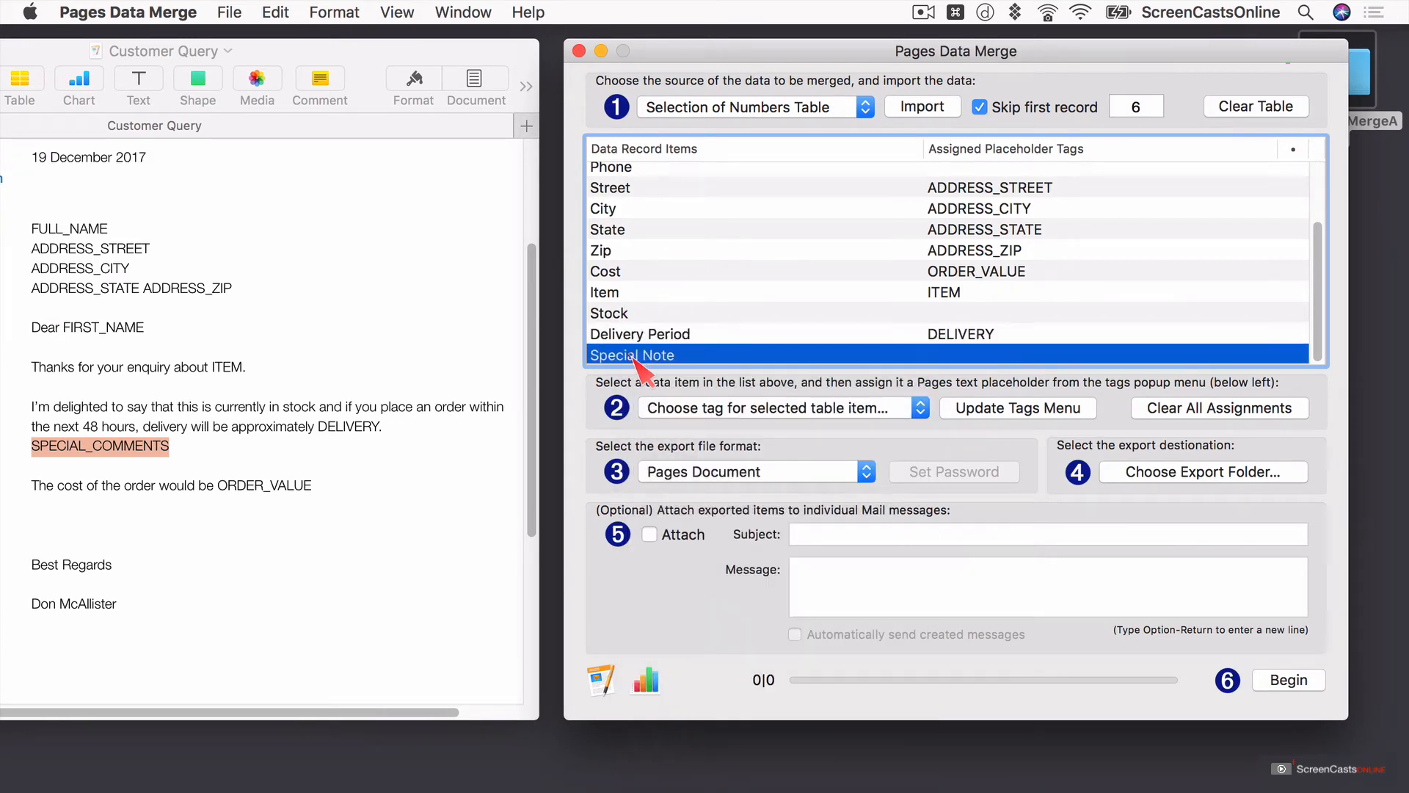
{"action": "left_click", "coordinate": [706, 410]}
{"action": "scroll", "coordinate": [734, 558], "scroll_direction": "down", "scroll_amount": 2}
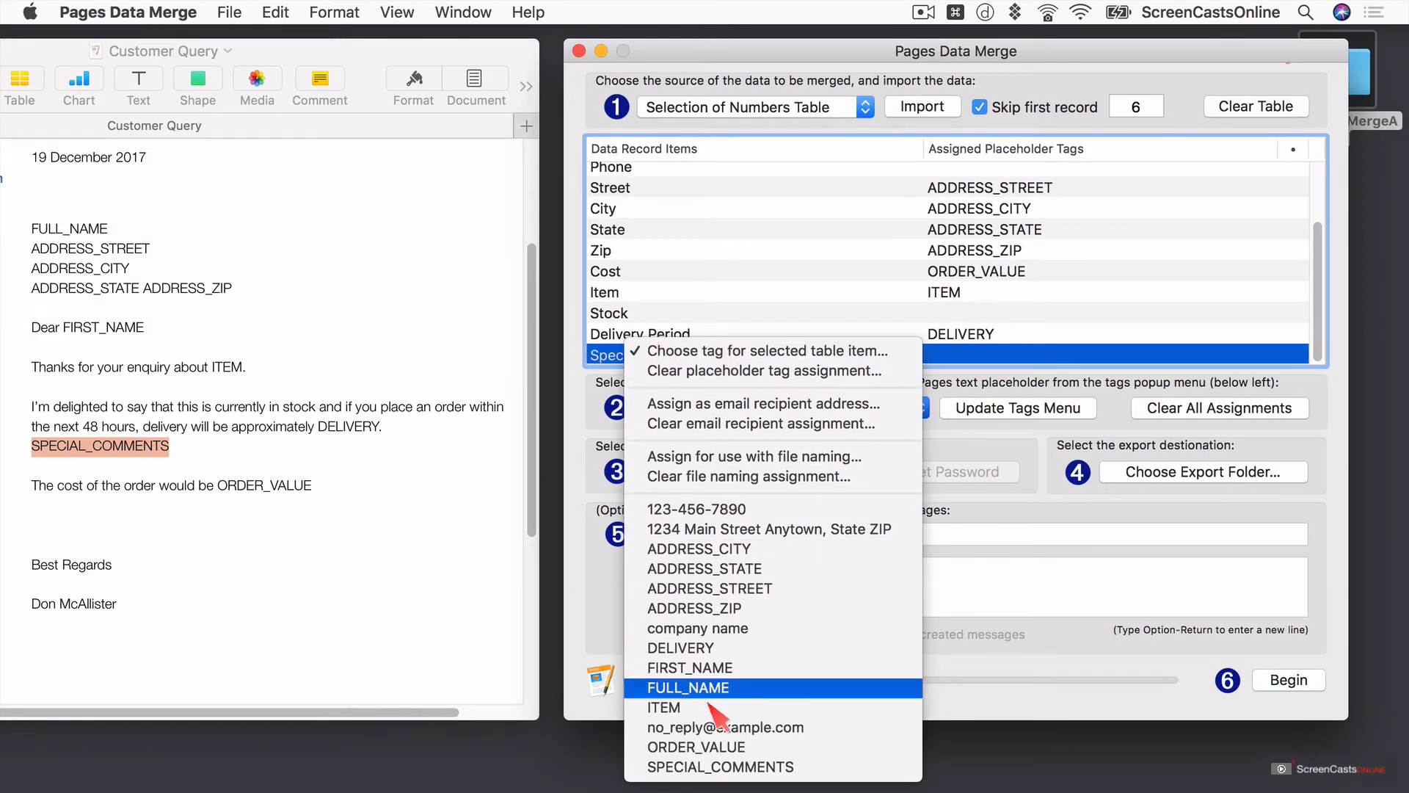
{"action": "left_click", "coordinate": [708, 767]}
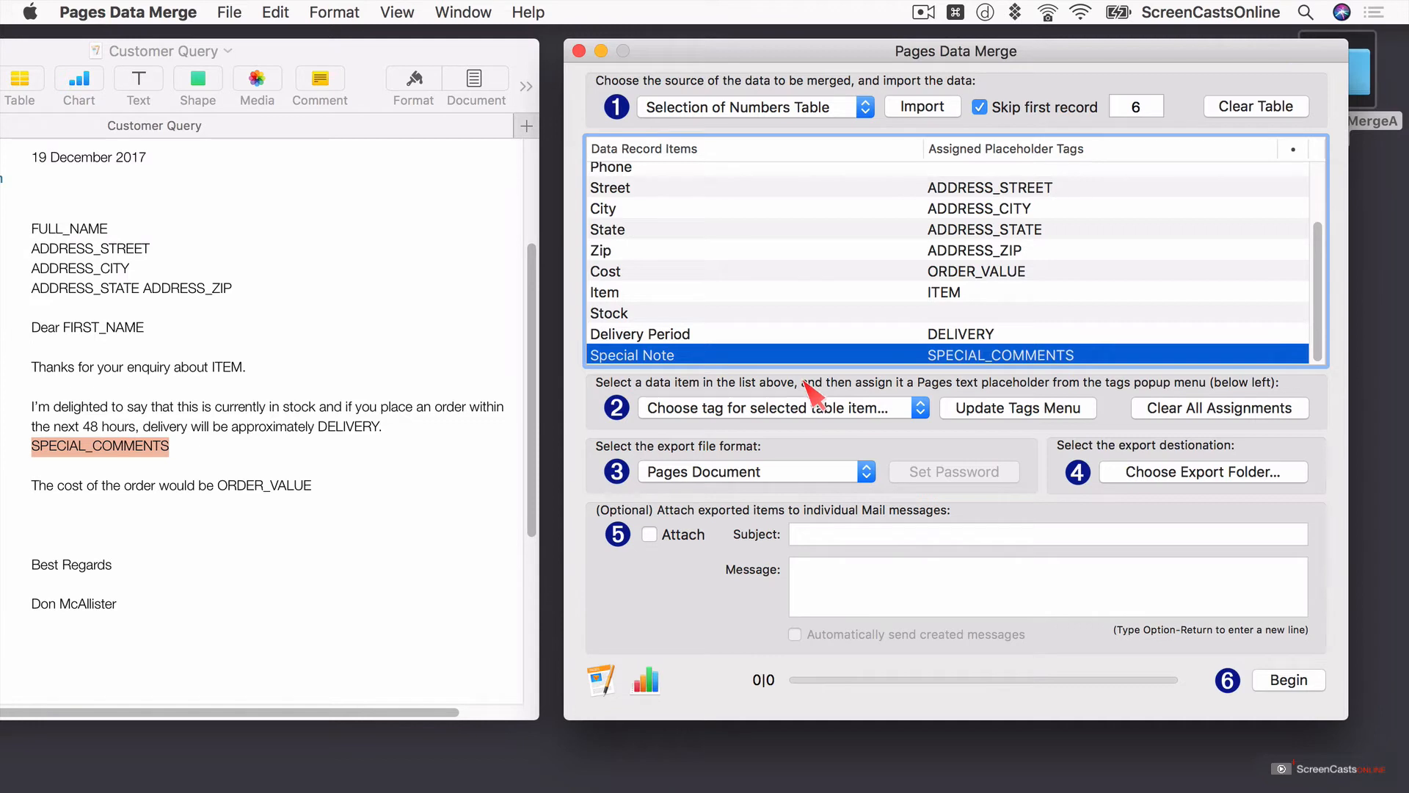
- Clear the Special Note item's placeholder tag assignment and assign SPECIAL_COMMENTS to it again
{"action": "left_click", "coordinate": [805, 418]}
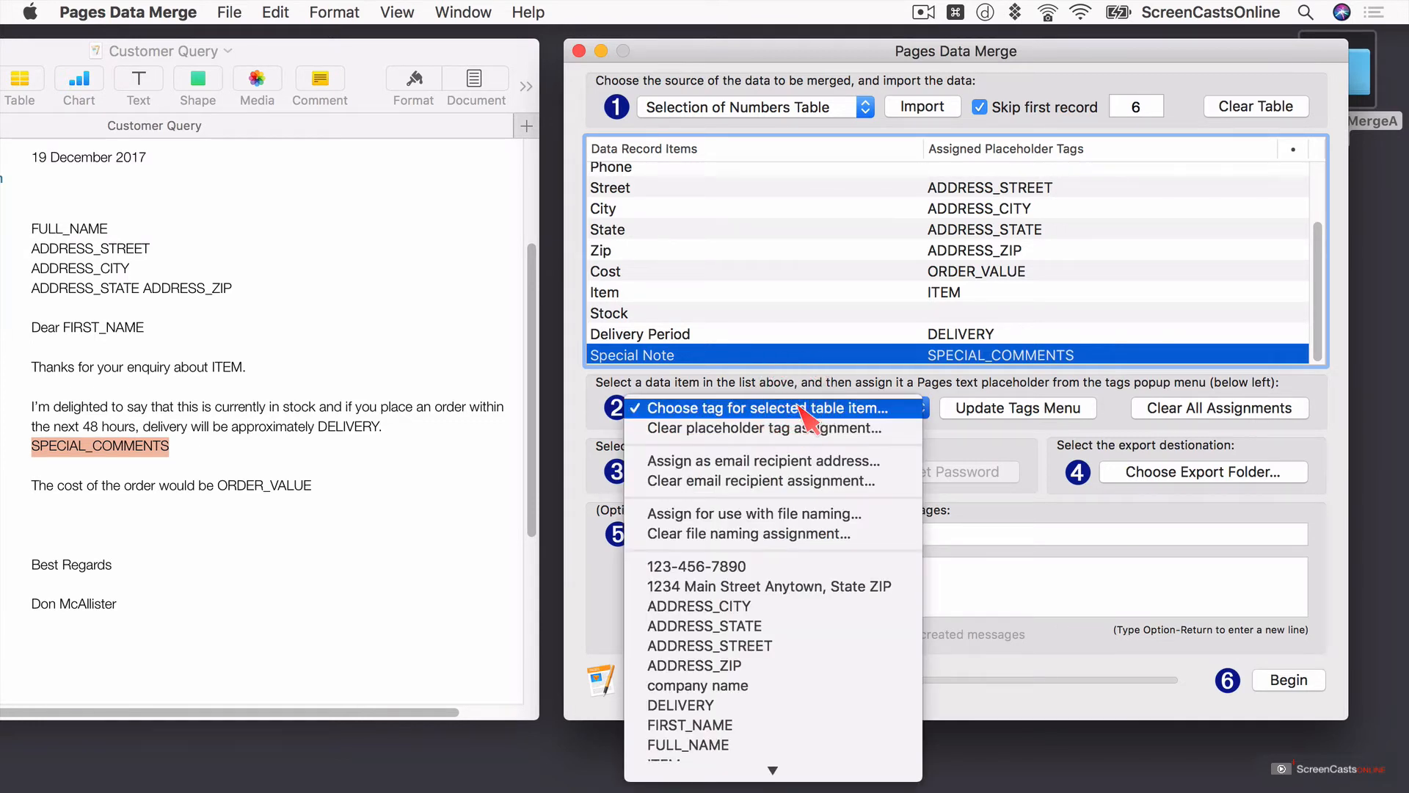
{"action": "left_click", "coordinate": [763, 427]}
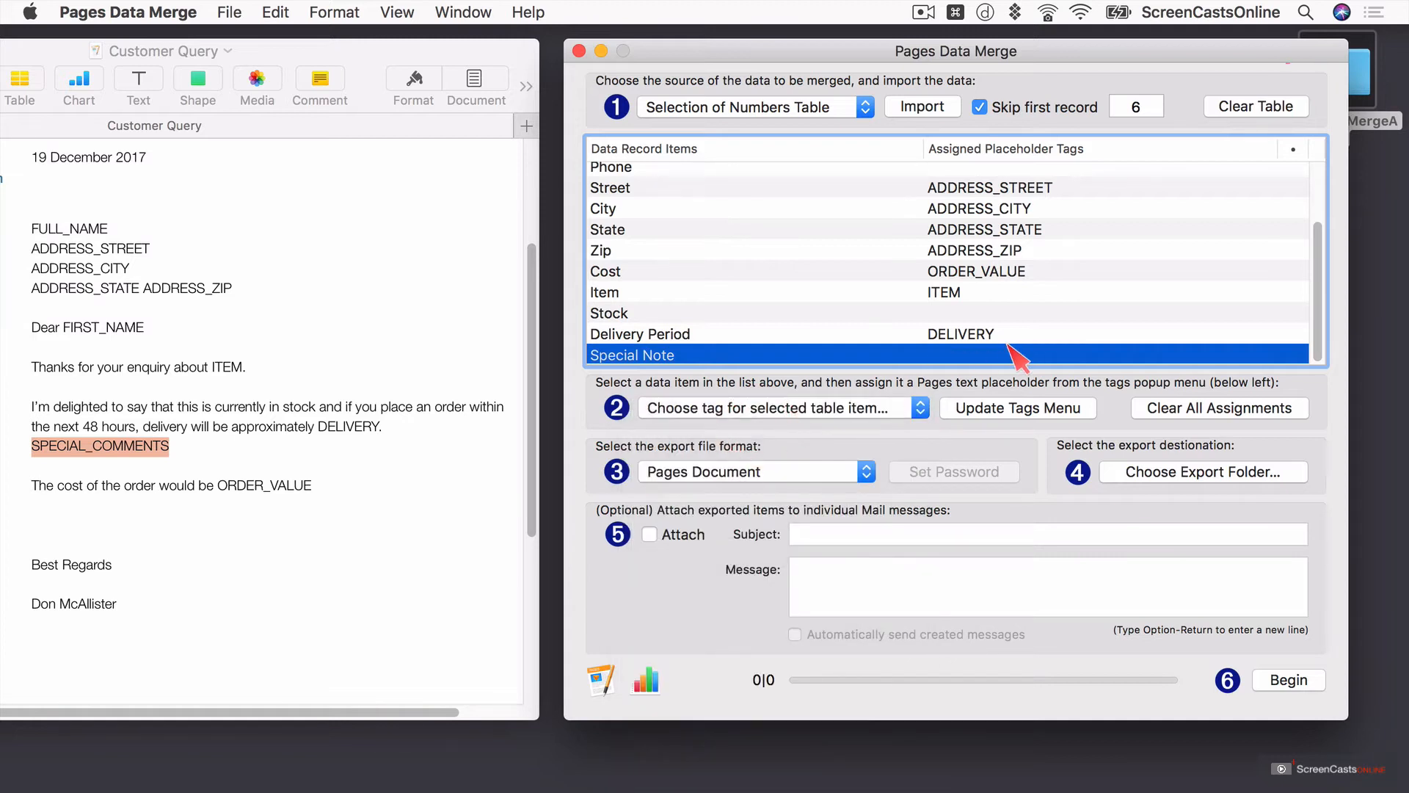
{"action": "left_click", "coordinate": [855, 420]}
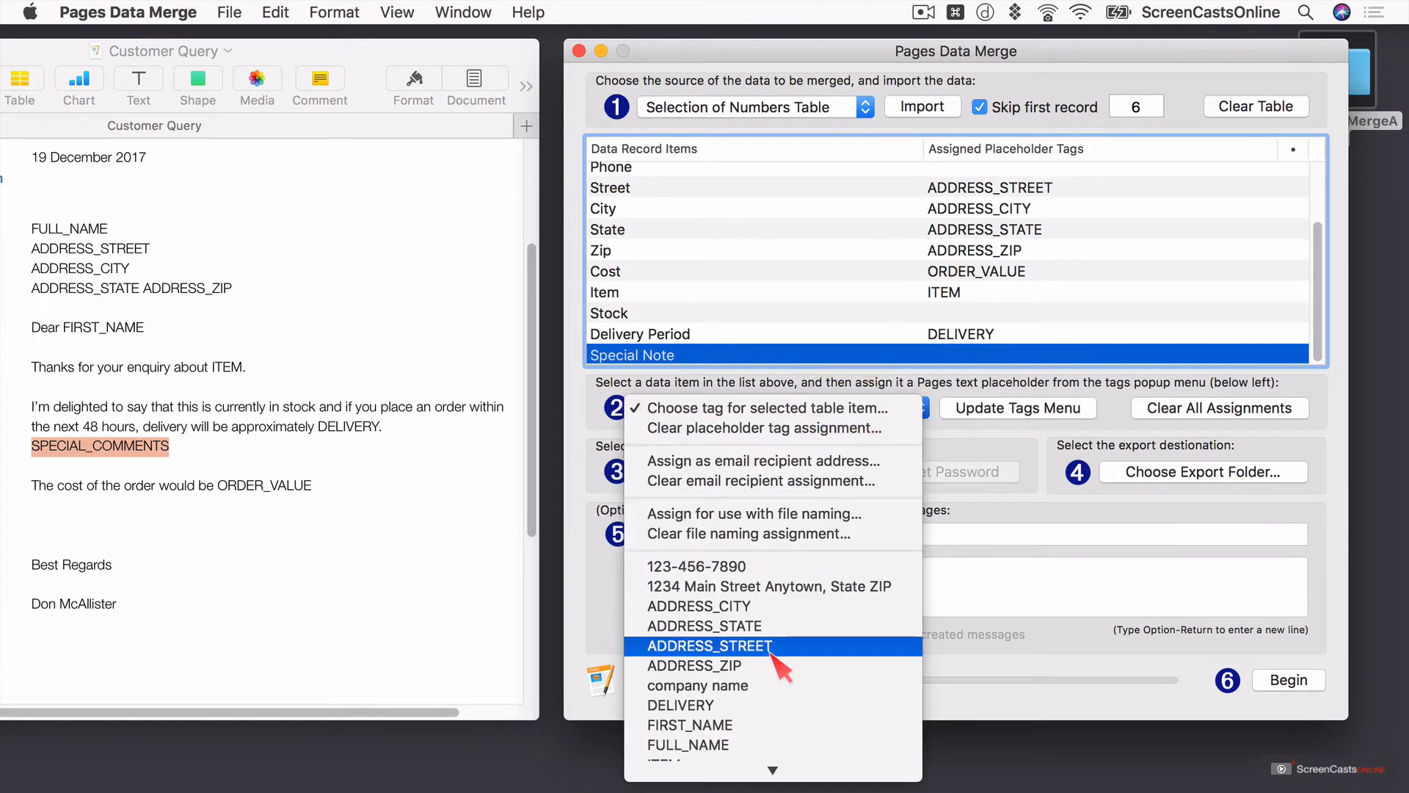
{"action": "left_click", "coordinate": [727, 766]}
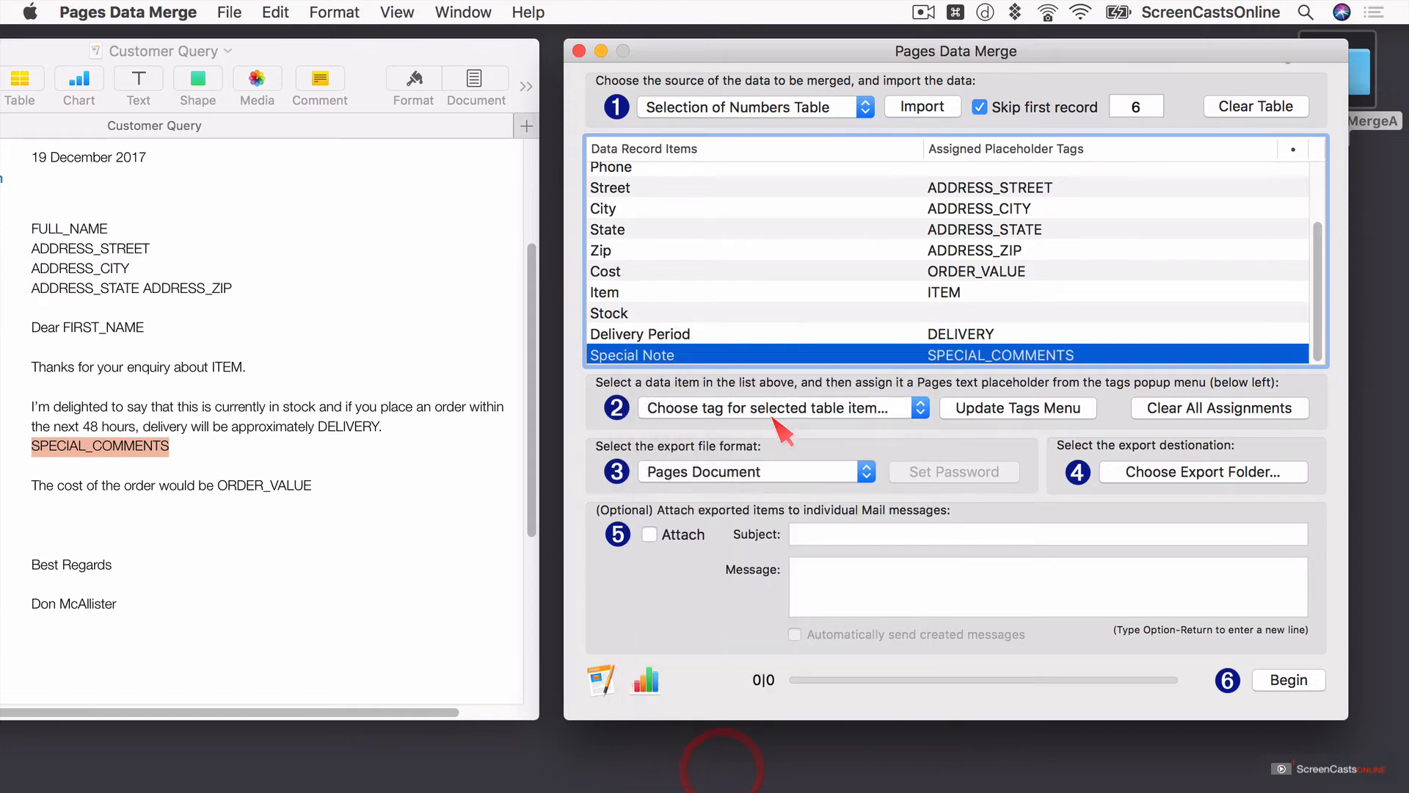
- Assign the Email data item as the email recipient address
{"action": "left_click", "coordinate": [769, 412]}
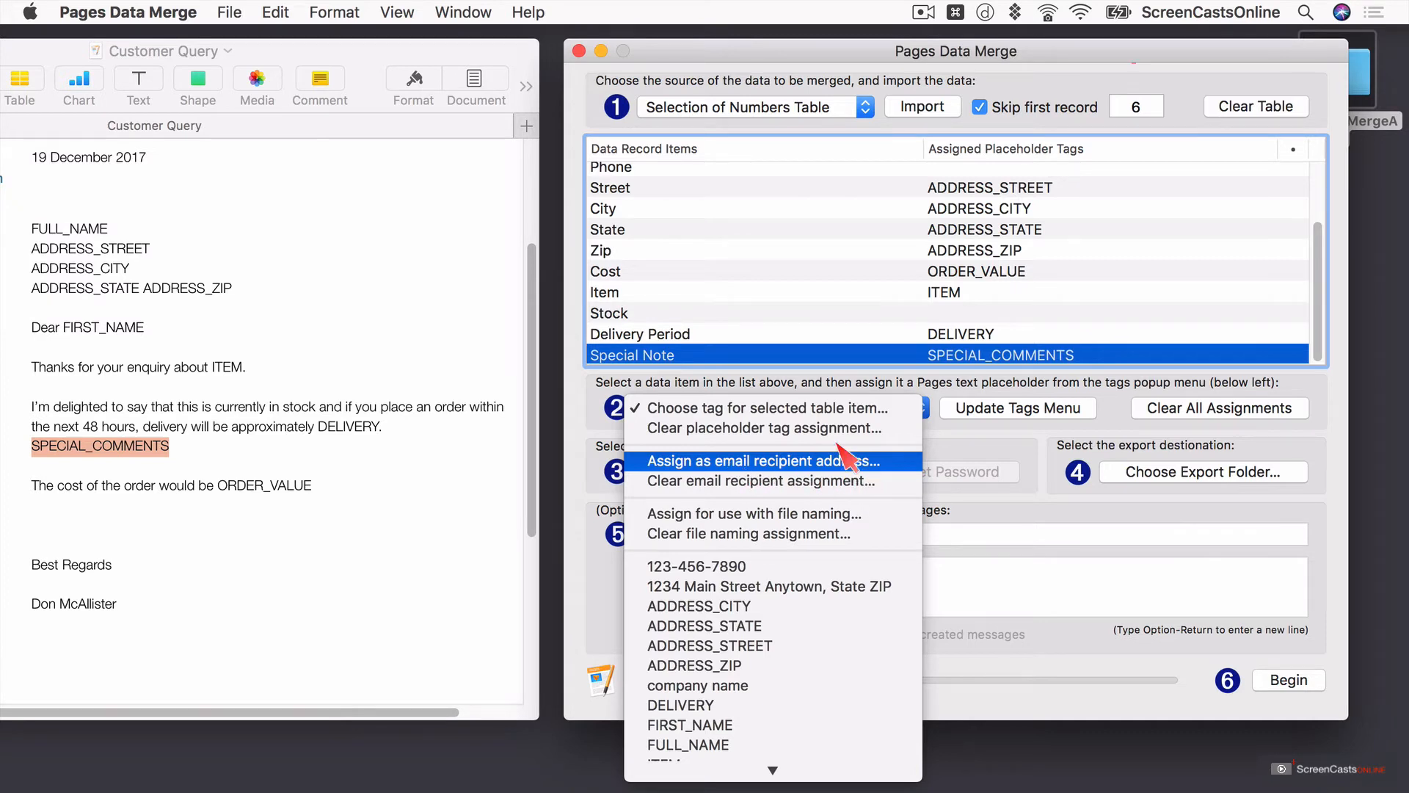
{"action": "left_click", "coordinate": [747, 316]}
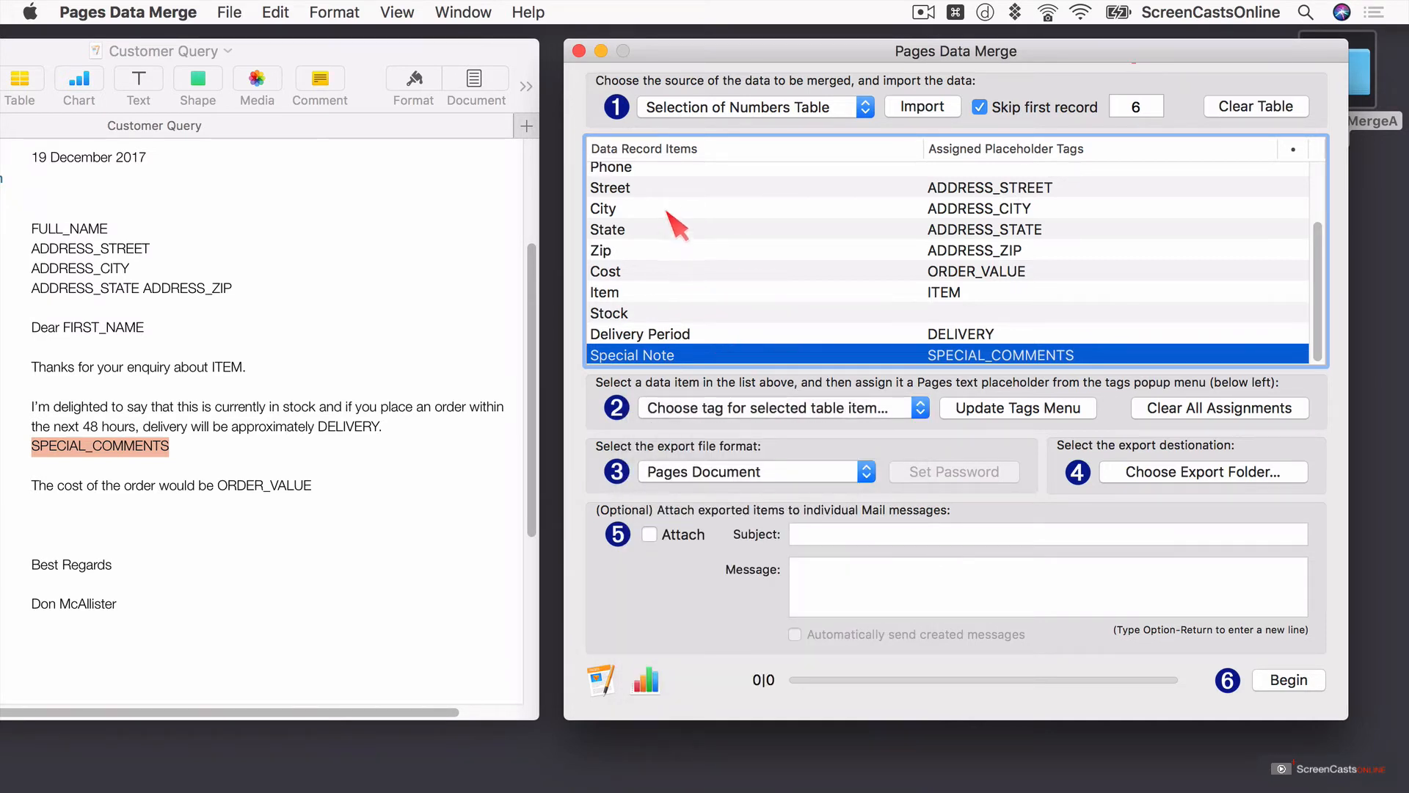
{"action": "scroll", "coordinate": [678, 251], "scroll_direction": "up", "scroll_amount": 4}
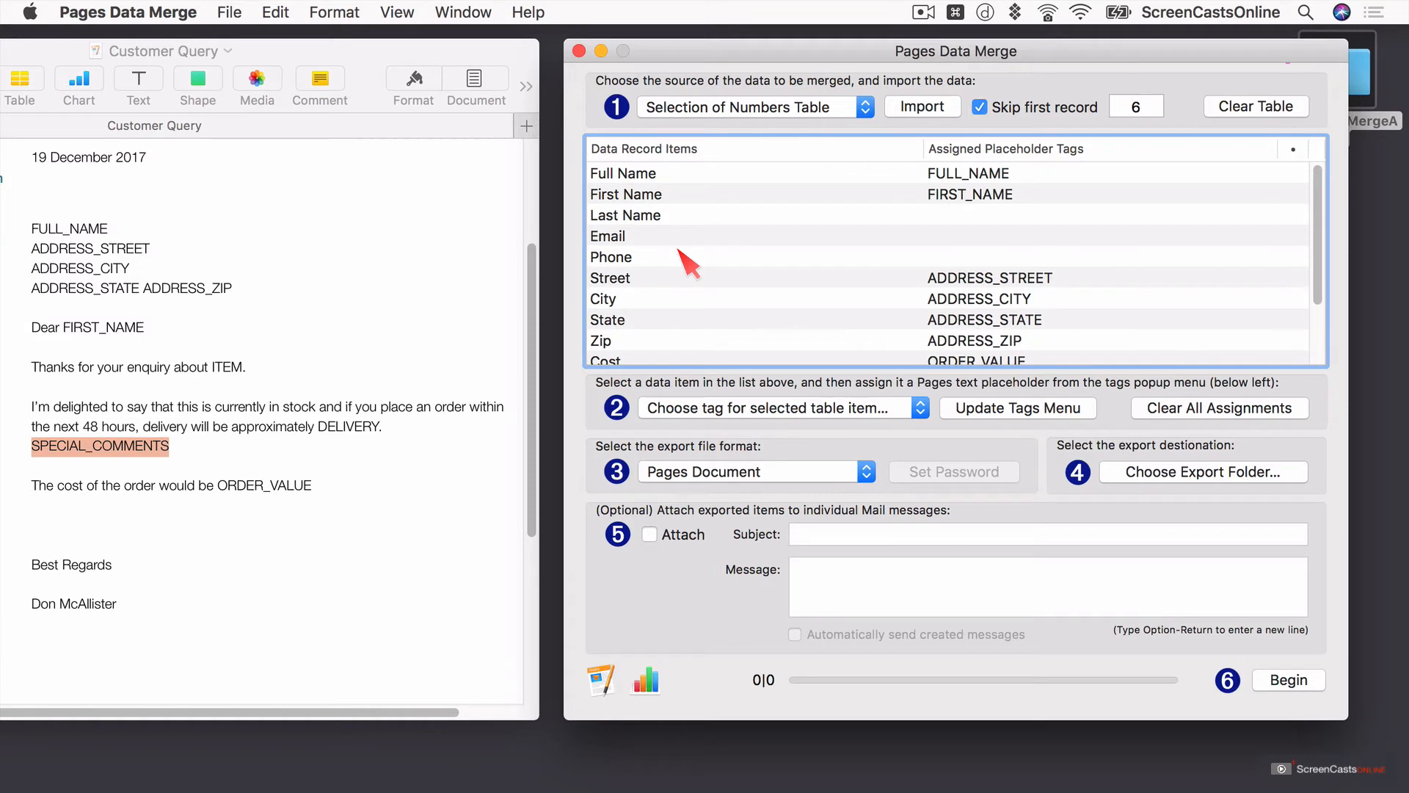
{"action": "left_click", "coordinate": [626, 237]}
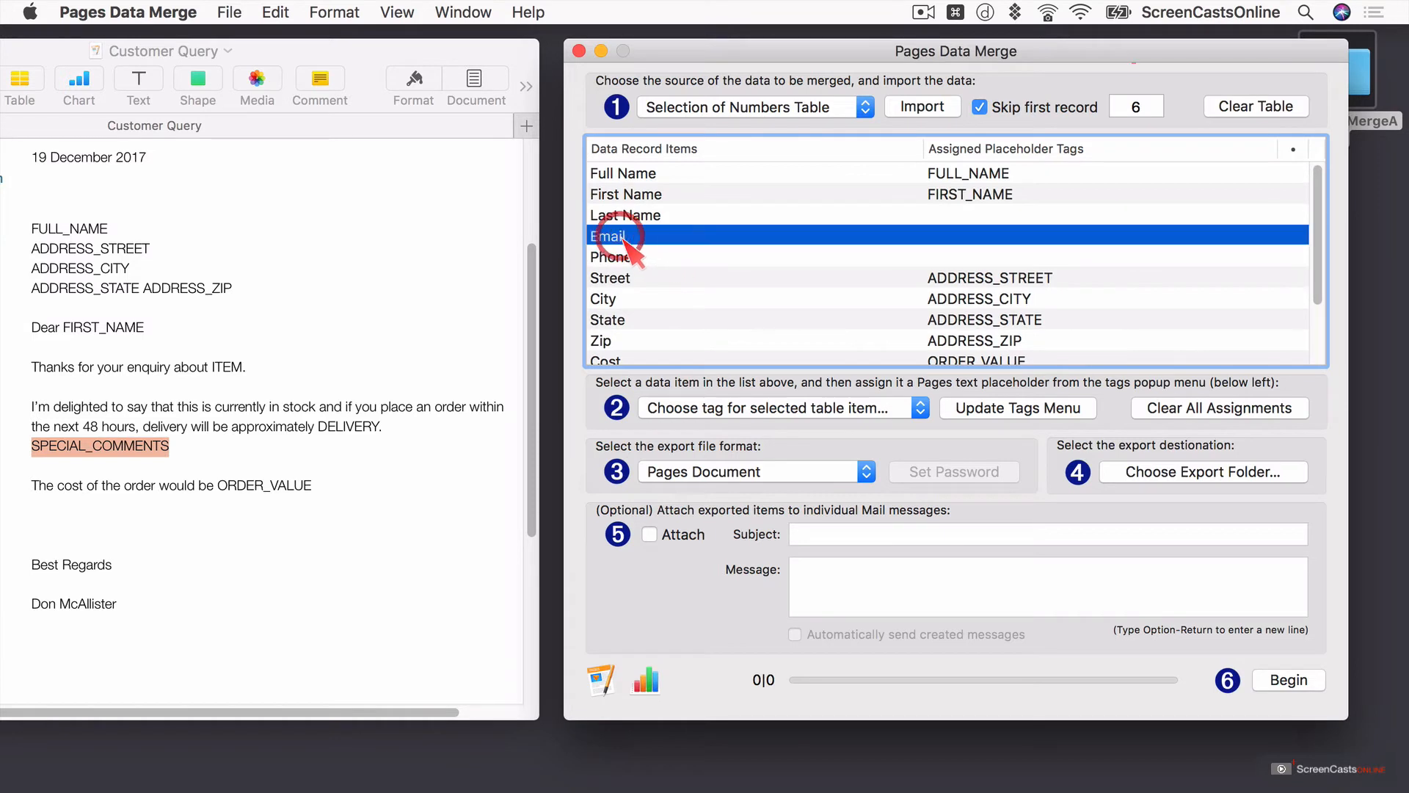
{"action": "left_click", "coordinate": [729, 408]}
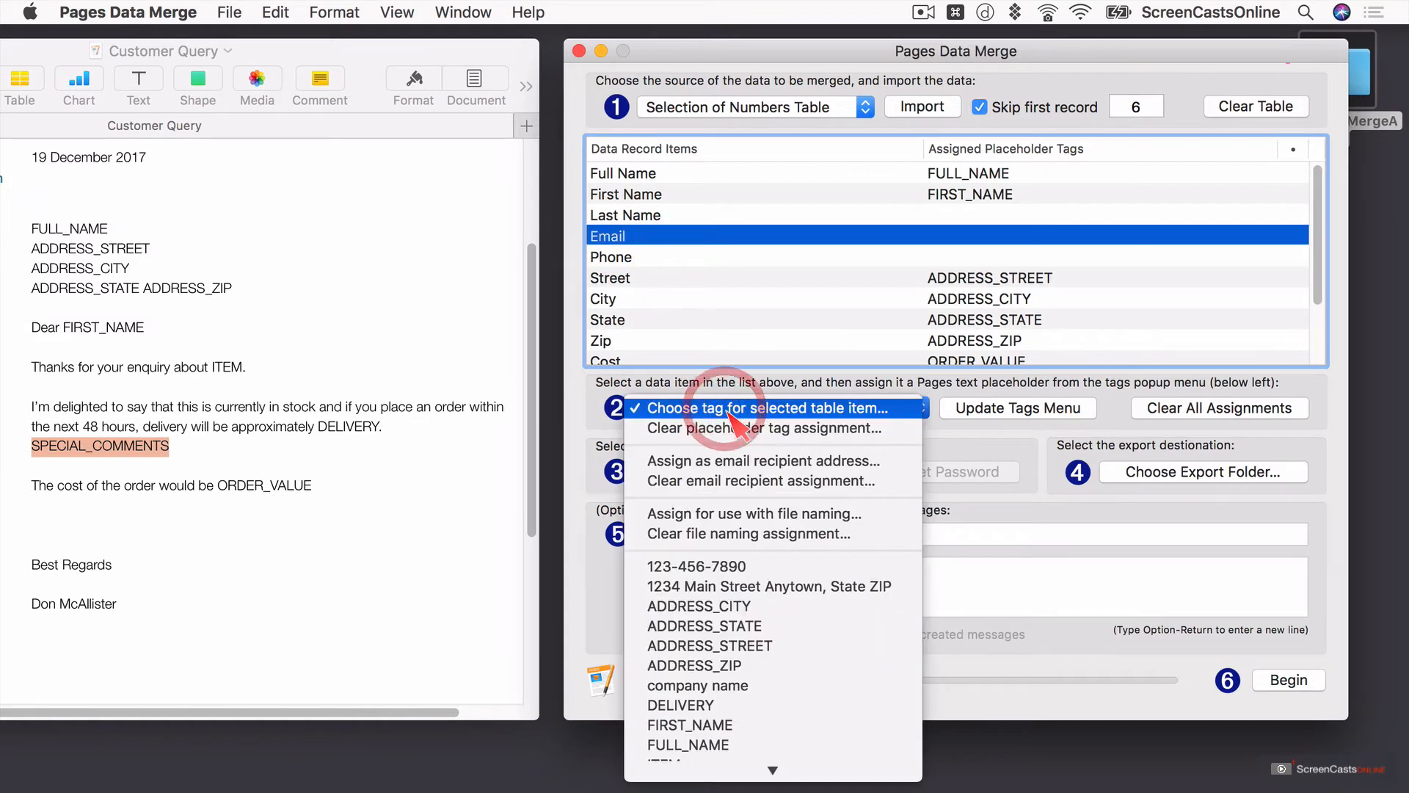
{"action": "left_click", "coordinate": [729, 469]}
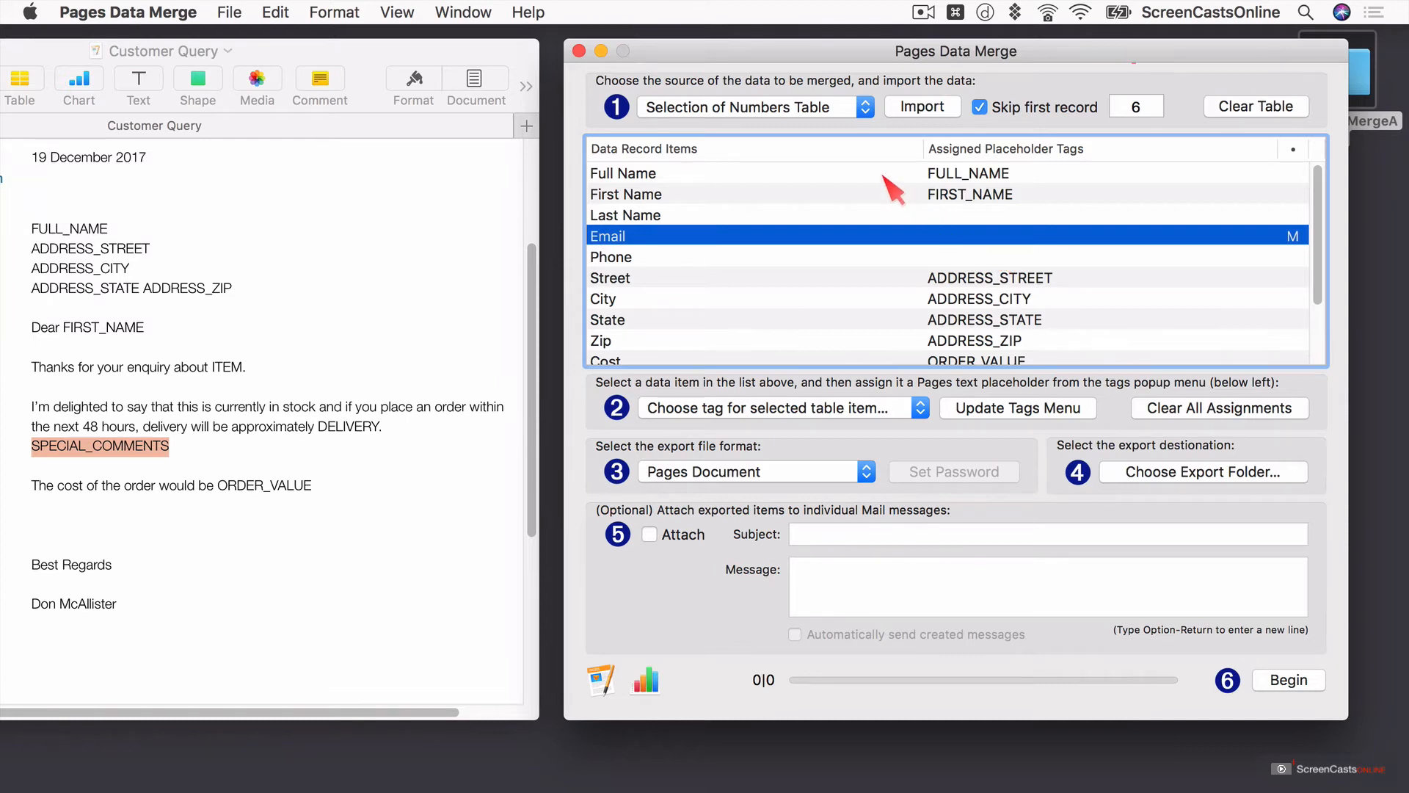
- Assign the Last Name data item for use with file naming
{"action": "left_click", "coordinate": [737, 216]}
{"action": "left_click", "coordinate": [716, 408]}
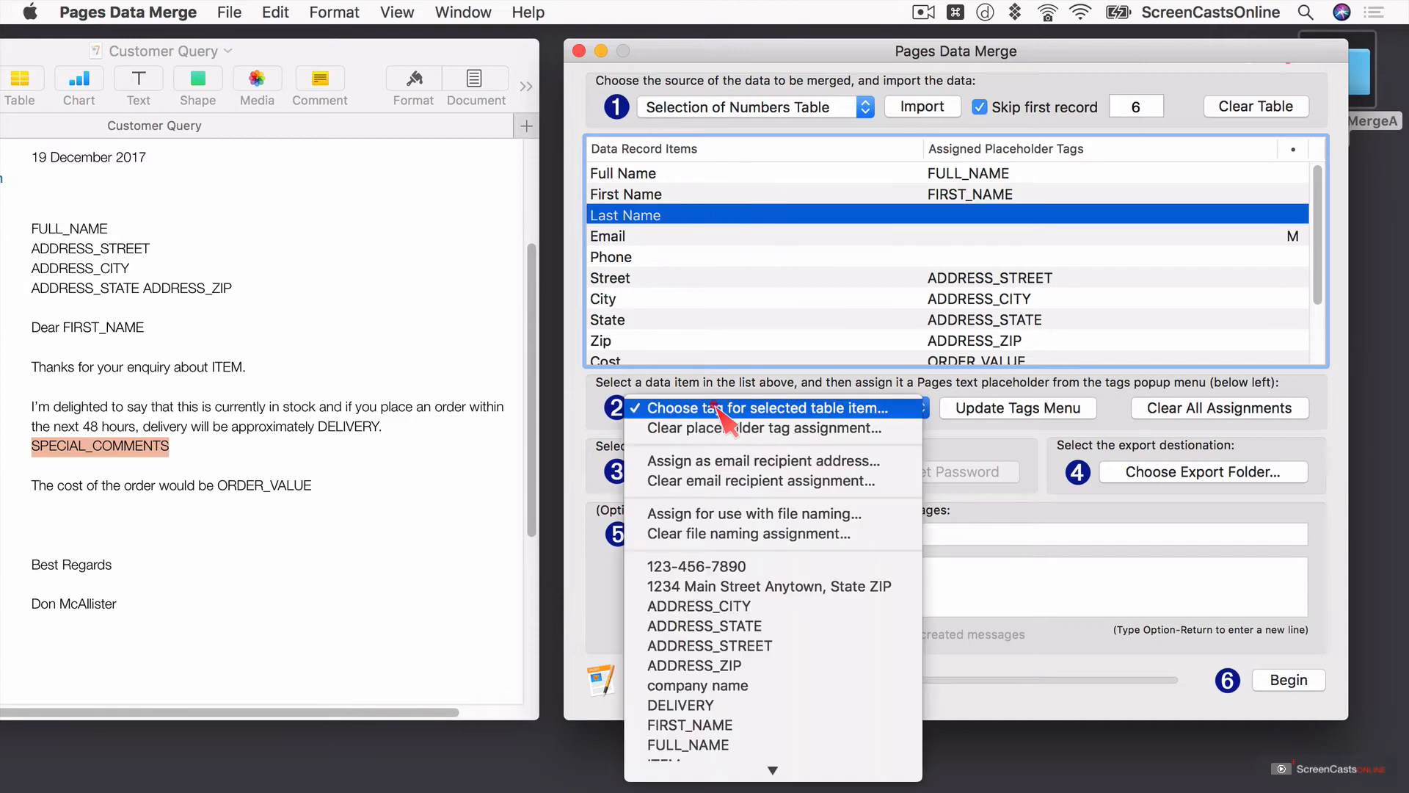
{"action": "left_click", "coordinate": [742, 513]}
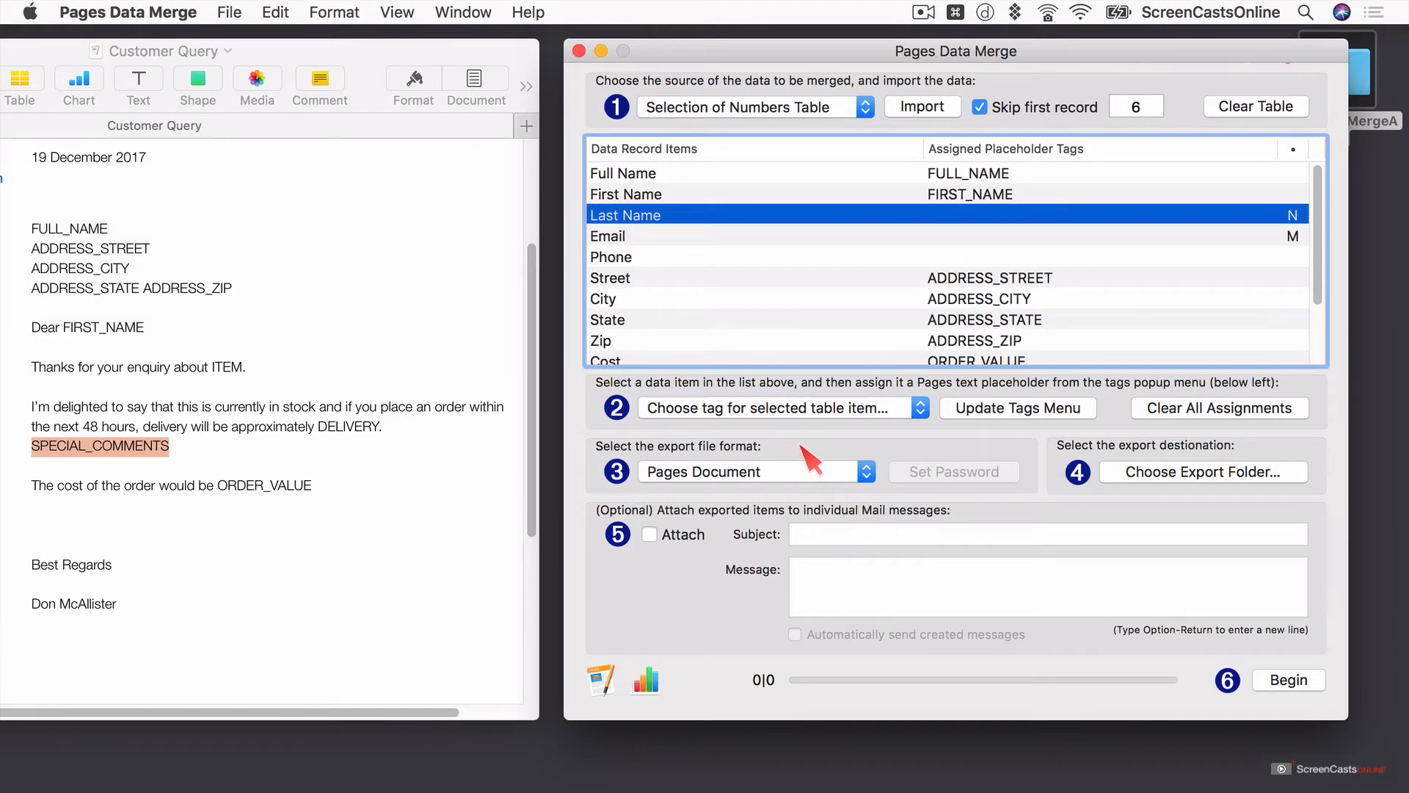
- Set the export file format to PDF Document and choose the iCloud Desktop as the export folder
{"action": "left_click", "coordinate": [783, 474]}
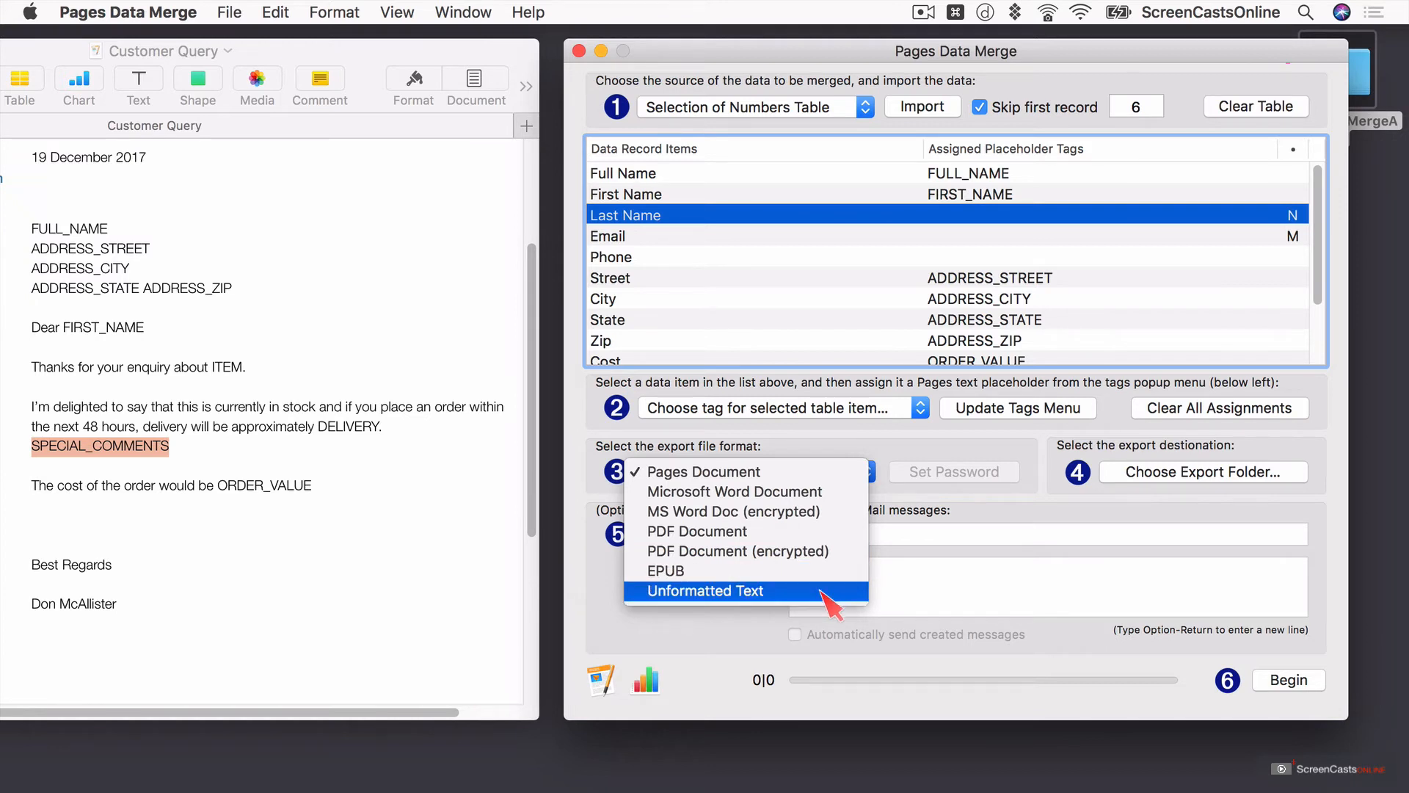
{"action": "left_click", "coordinate": [804, 540]}
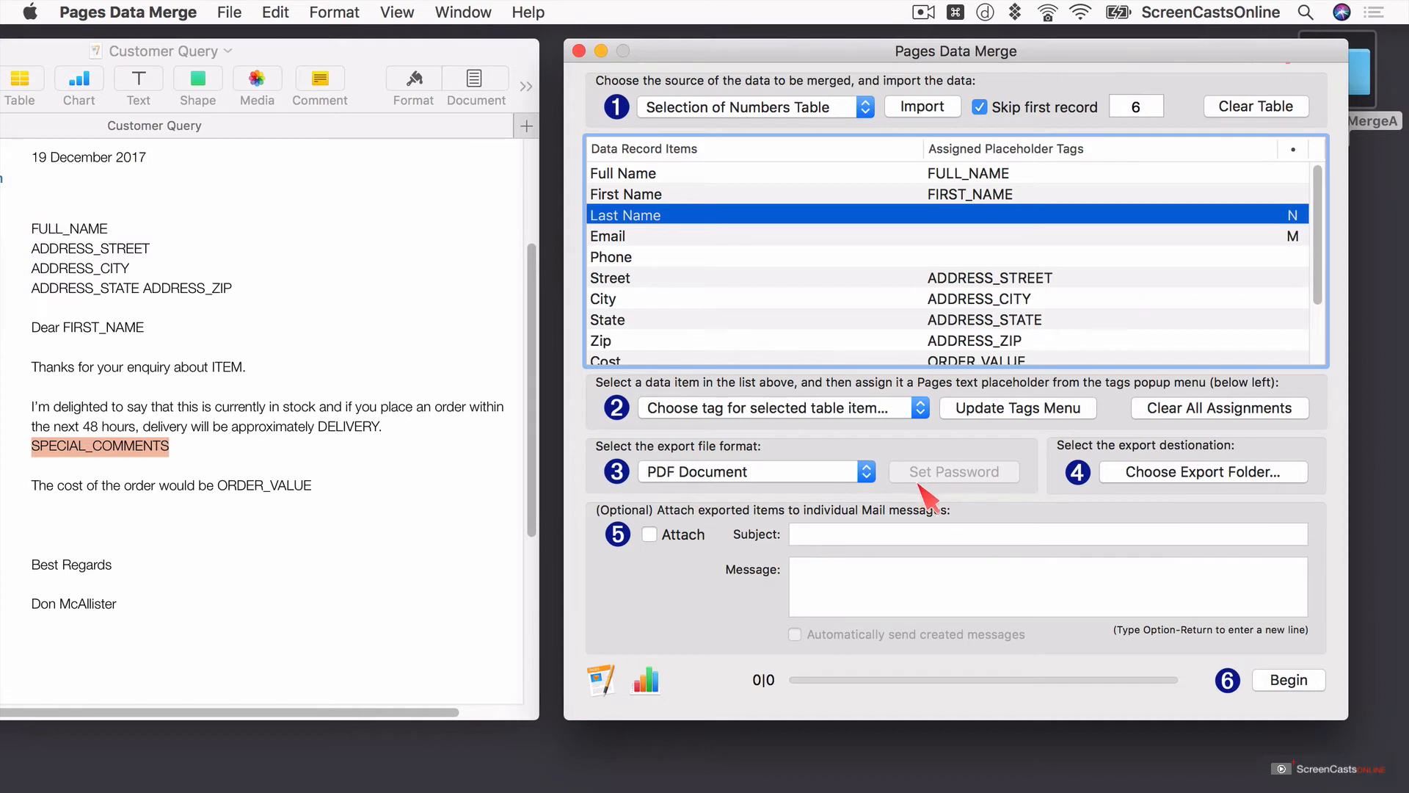
{"action": "left_click", "coordinate": [1204, 473]}
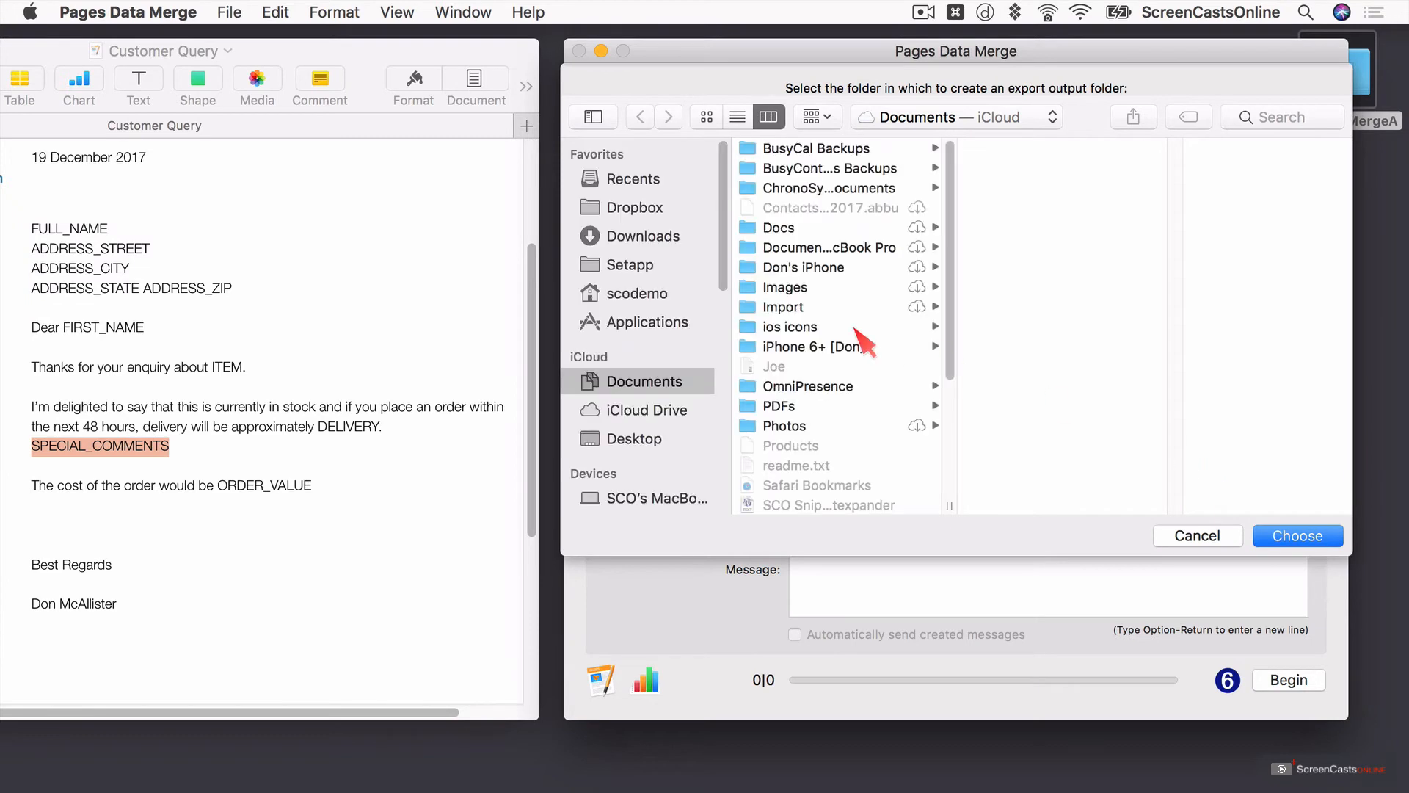
{"action": "left_click", "coordinate": [628, 440]}
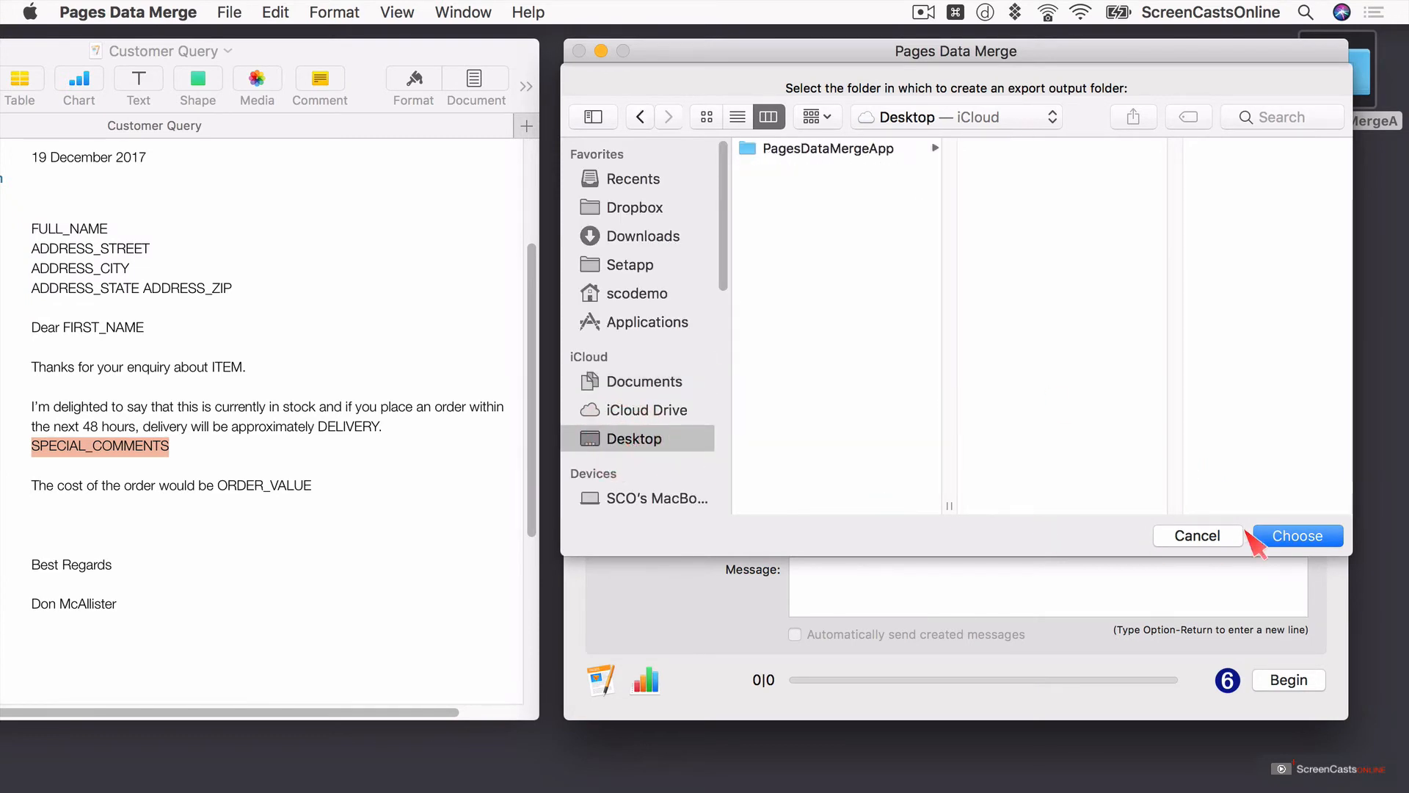
{"action": "left_click", "coordinate": [1299, 535]}
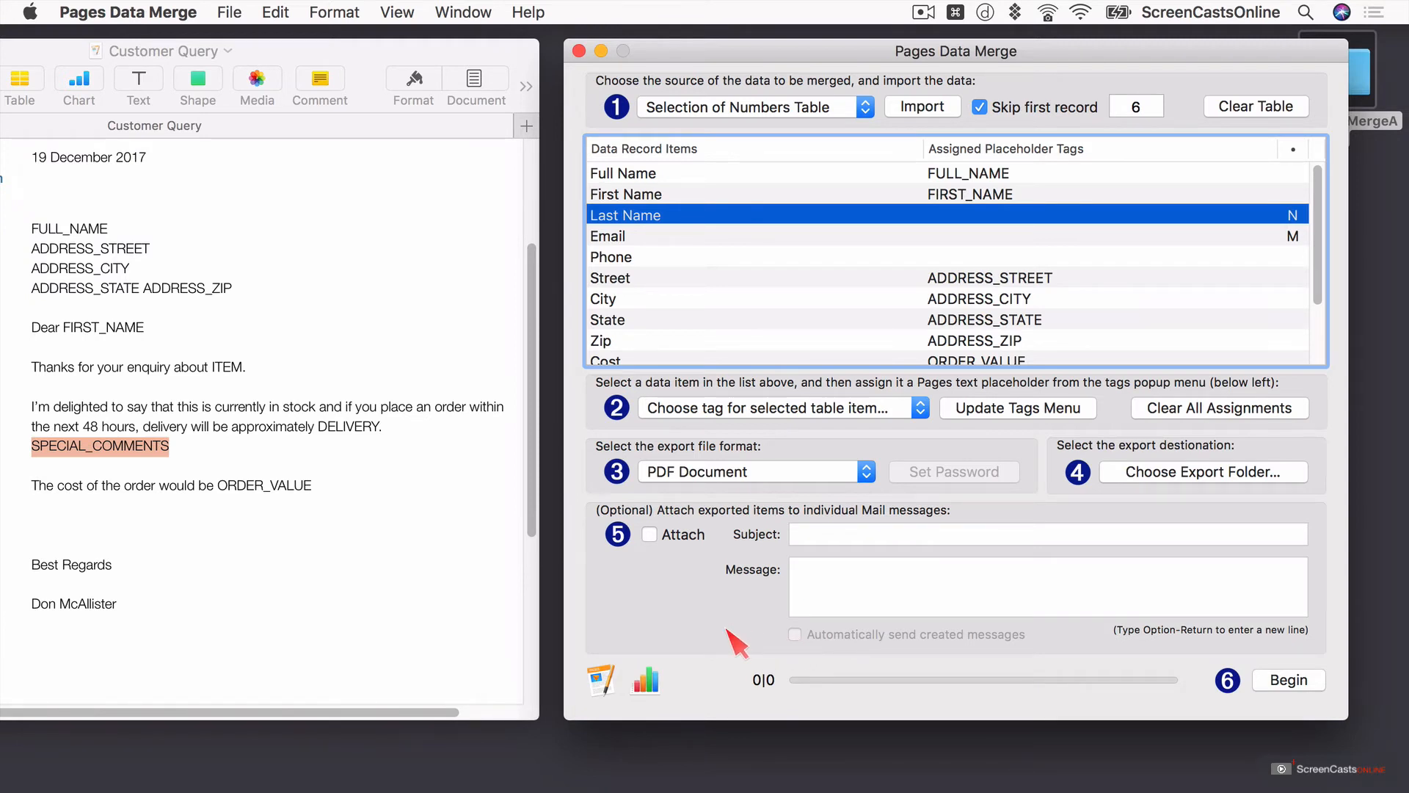
- Enable attaching exported items to Mail messages, with subject "Order Update" and message "Please find attached your order update."
{"action": "left_click", "coordinate": [650, 533]}
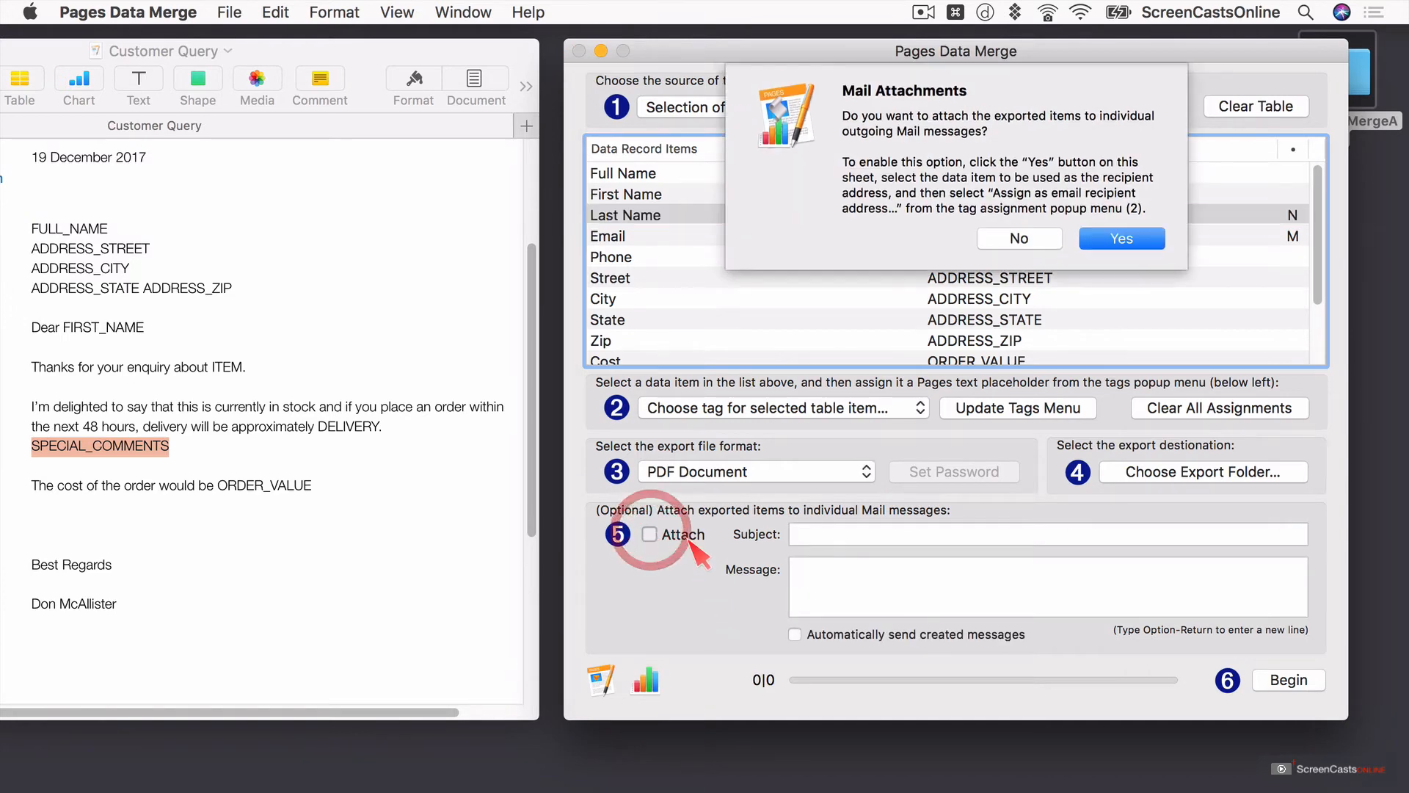
{"action": "left_click", "coordinate": [1122, 240]}
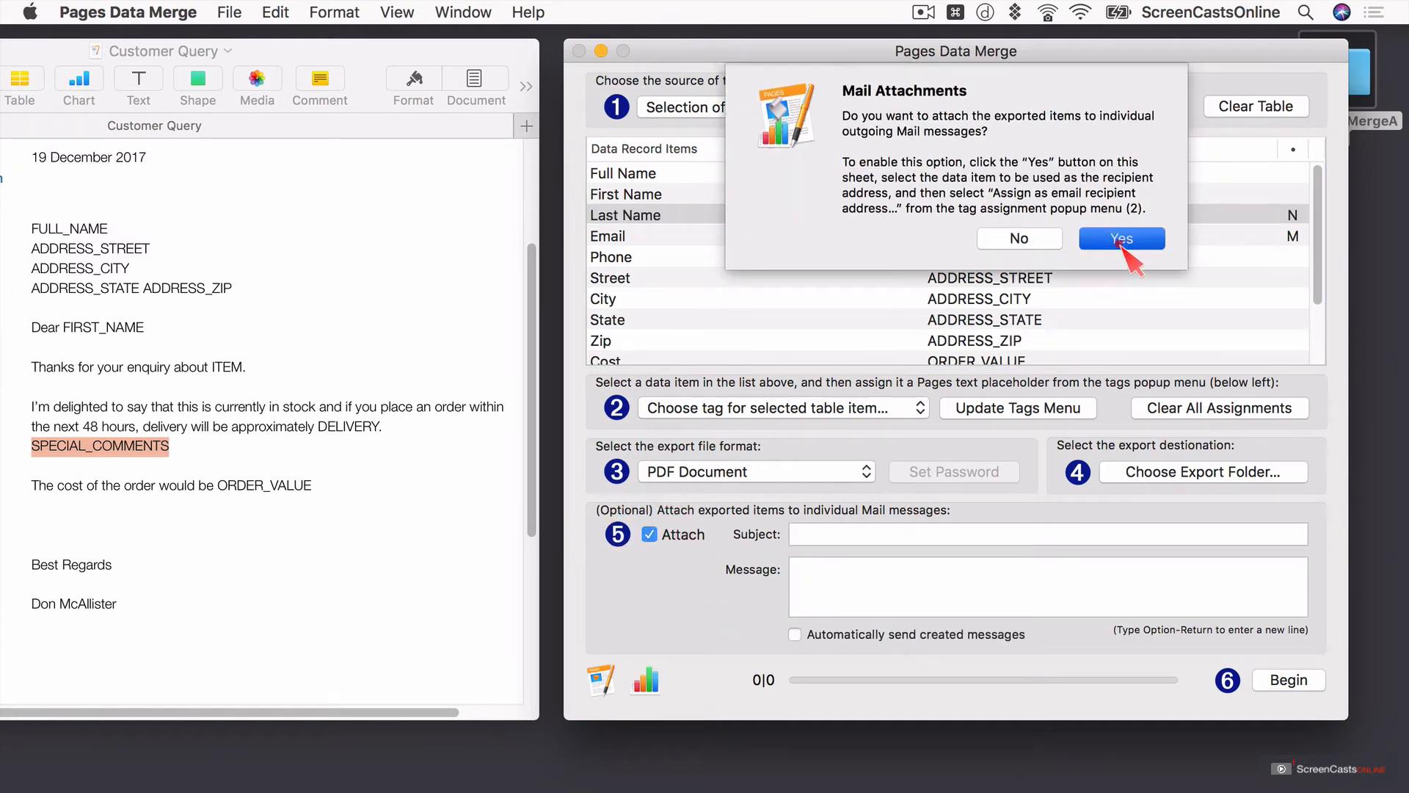
{"action": "left_click", "coordinate": [872, 538]}
{"action": "type", "text": "Order Update"}
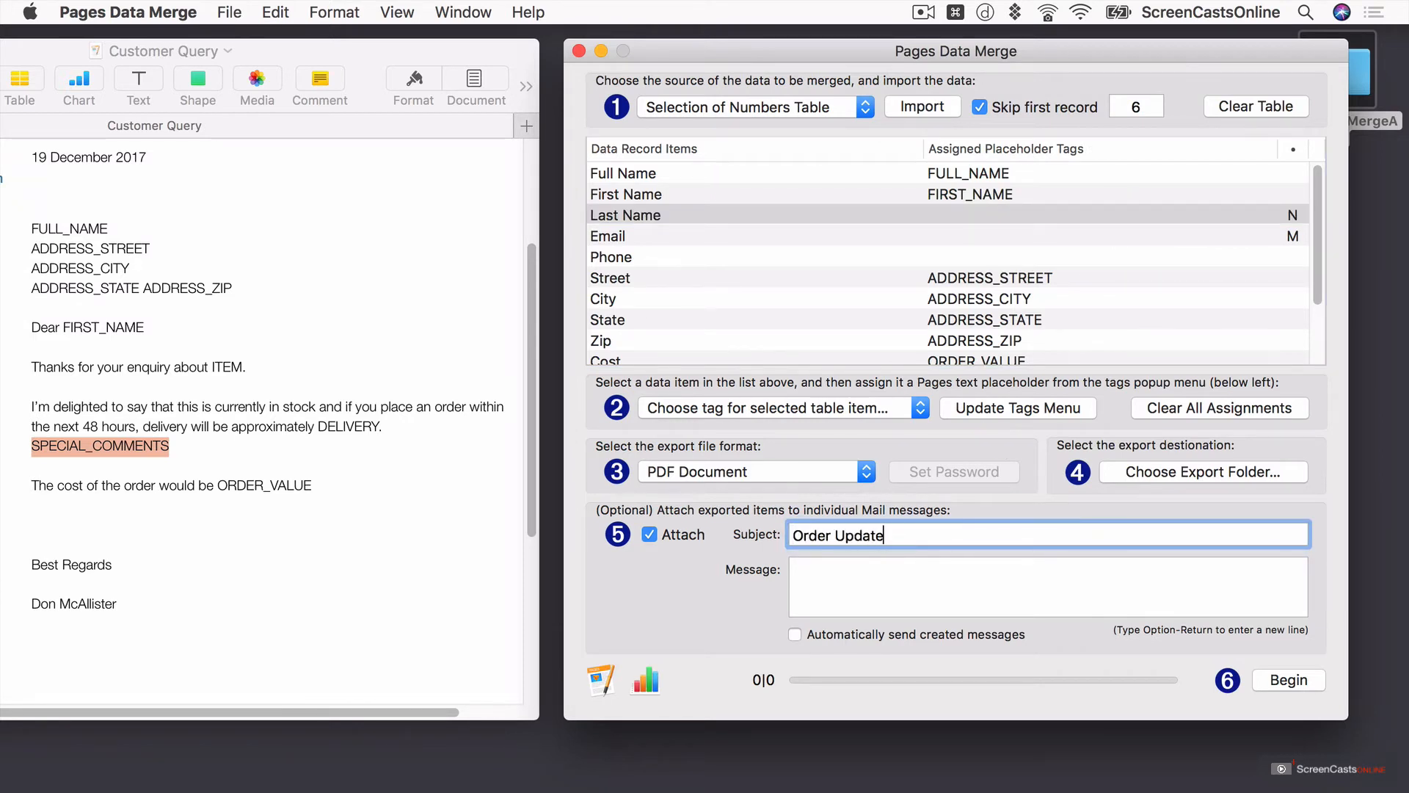
{"action": "left_click", "coordinate": [844, 586]}
{"action": "type", "text": "nd attached your order update."}
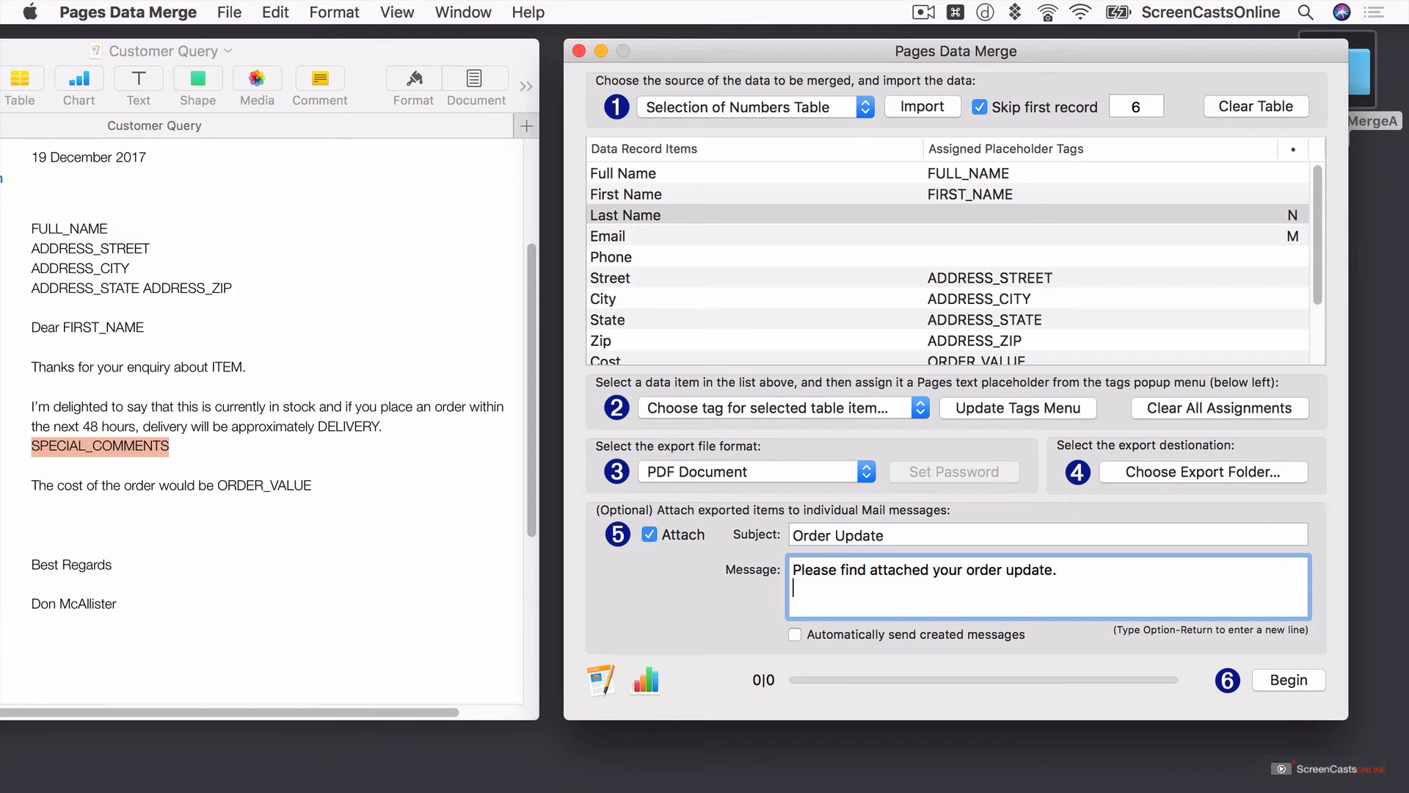
- Finish the mail message text with the sign-off "Best regards" and the sender's first name on separate lines
{"action": "type", "text": "Best regards"}
{"action": "key", "text": "alt+Return"}
{"action": "type", "text": "Don"}
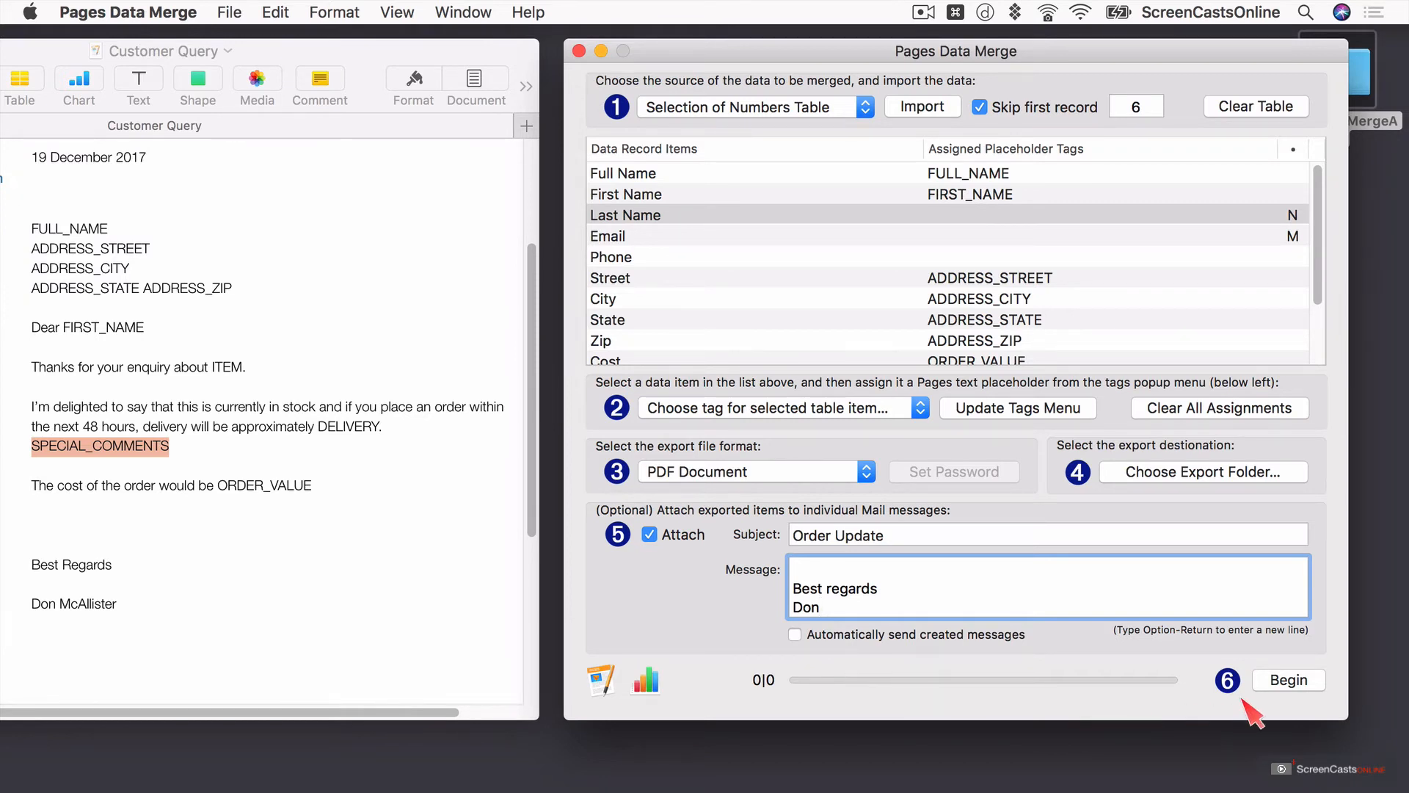
- Run the data merge on the front Pages document and reveal the exported files in Finder
{"action": "left_click", "coordinate": [1296, 680]}
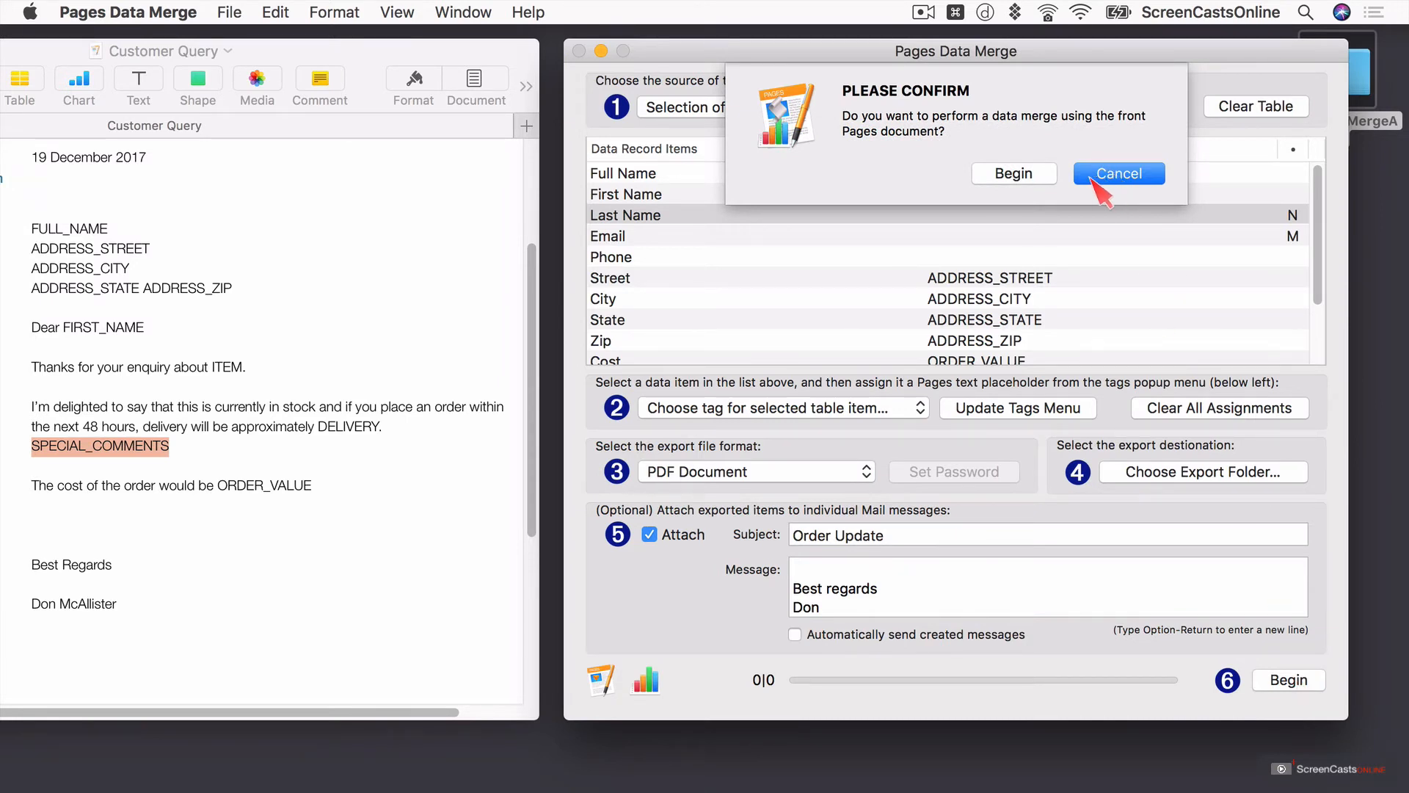
{"action": "left_click", "coordinate": [1018, 175]}
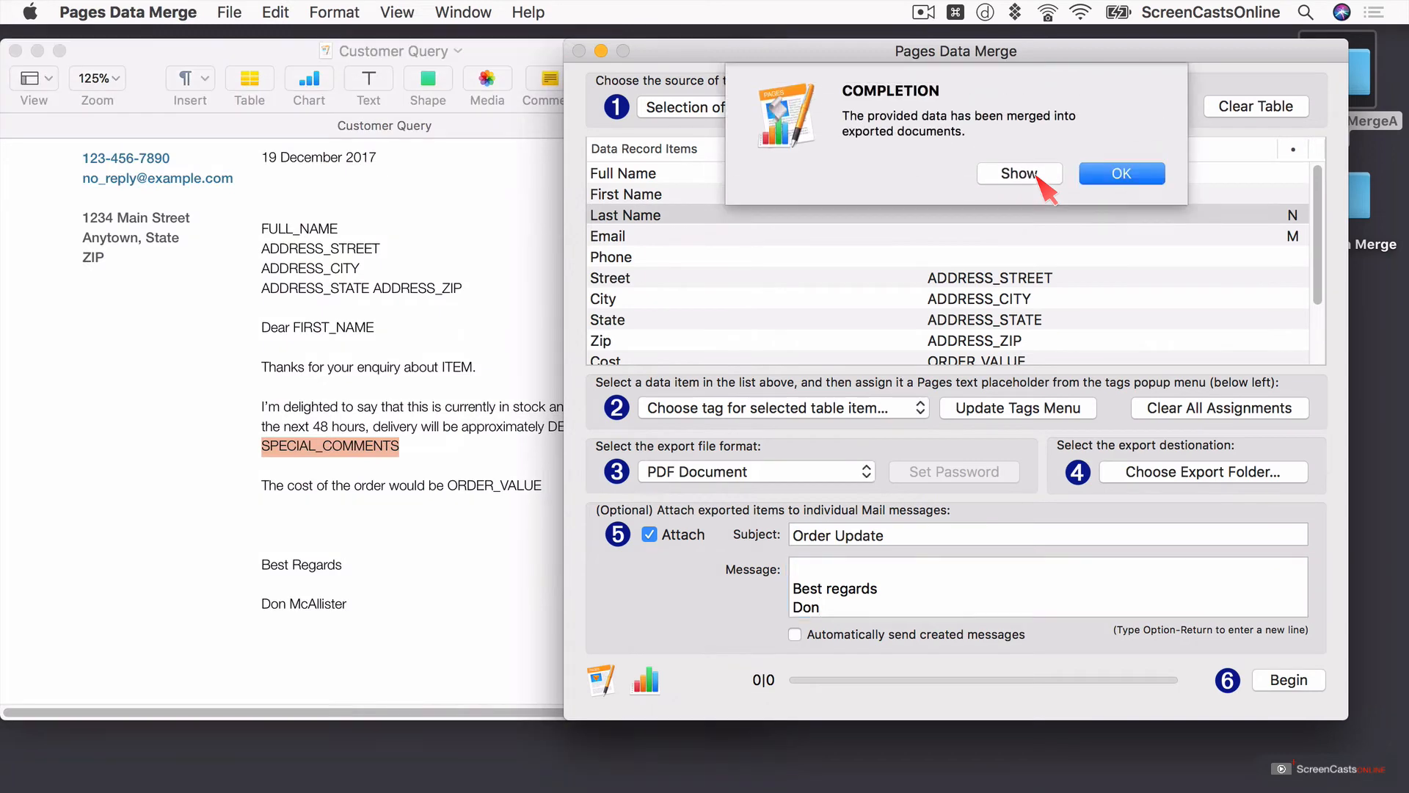
{"action": "left_click", "coordinate": [1037, 177]}
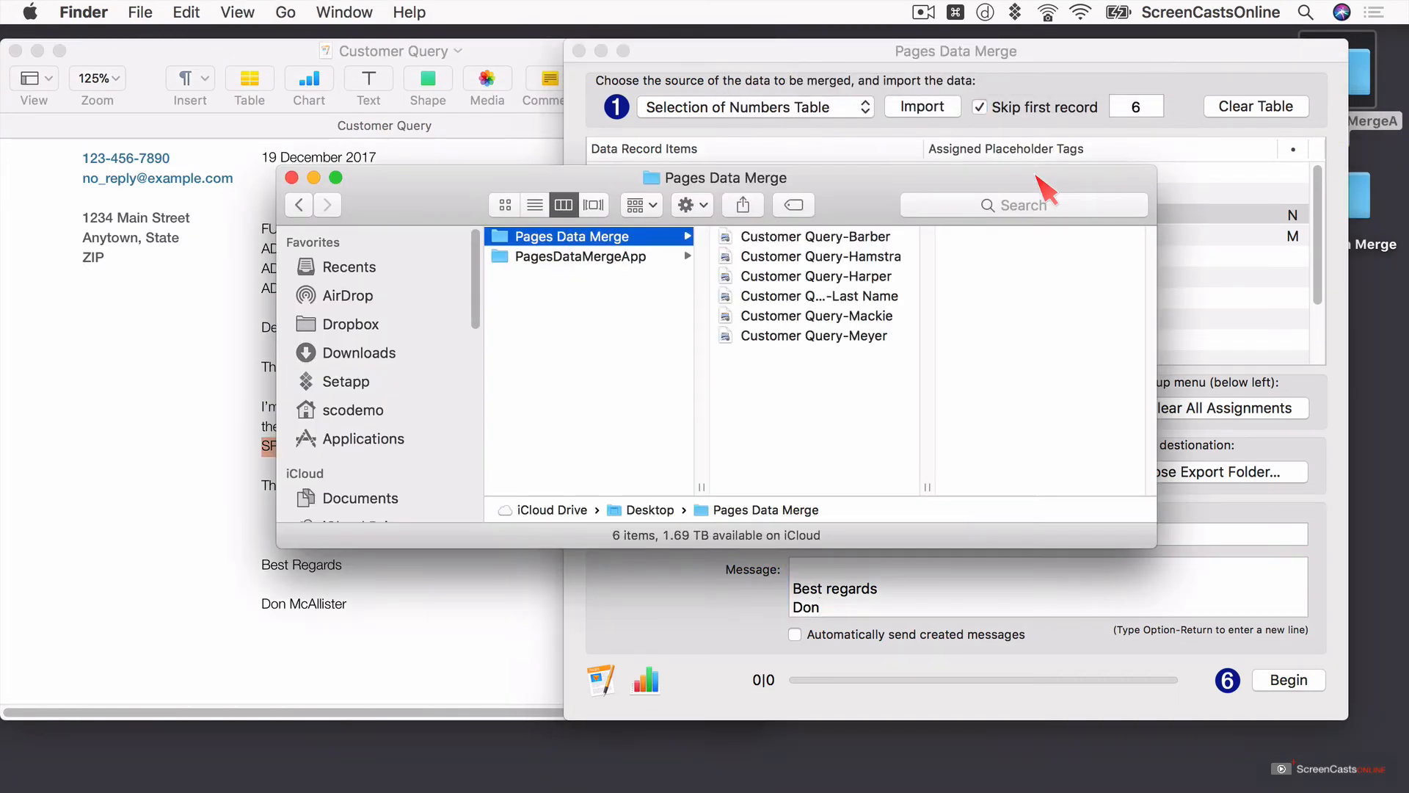
- Look through the exported Customer Query files in the Pages Data Merge folder and close the folder window
{"action": "left_click", "coordinate": [826, 236]}
{"action": "scroll", "coordinate": [826, 264], "scroll_direction": "up", "scroll_amount": 1}
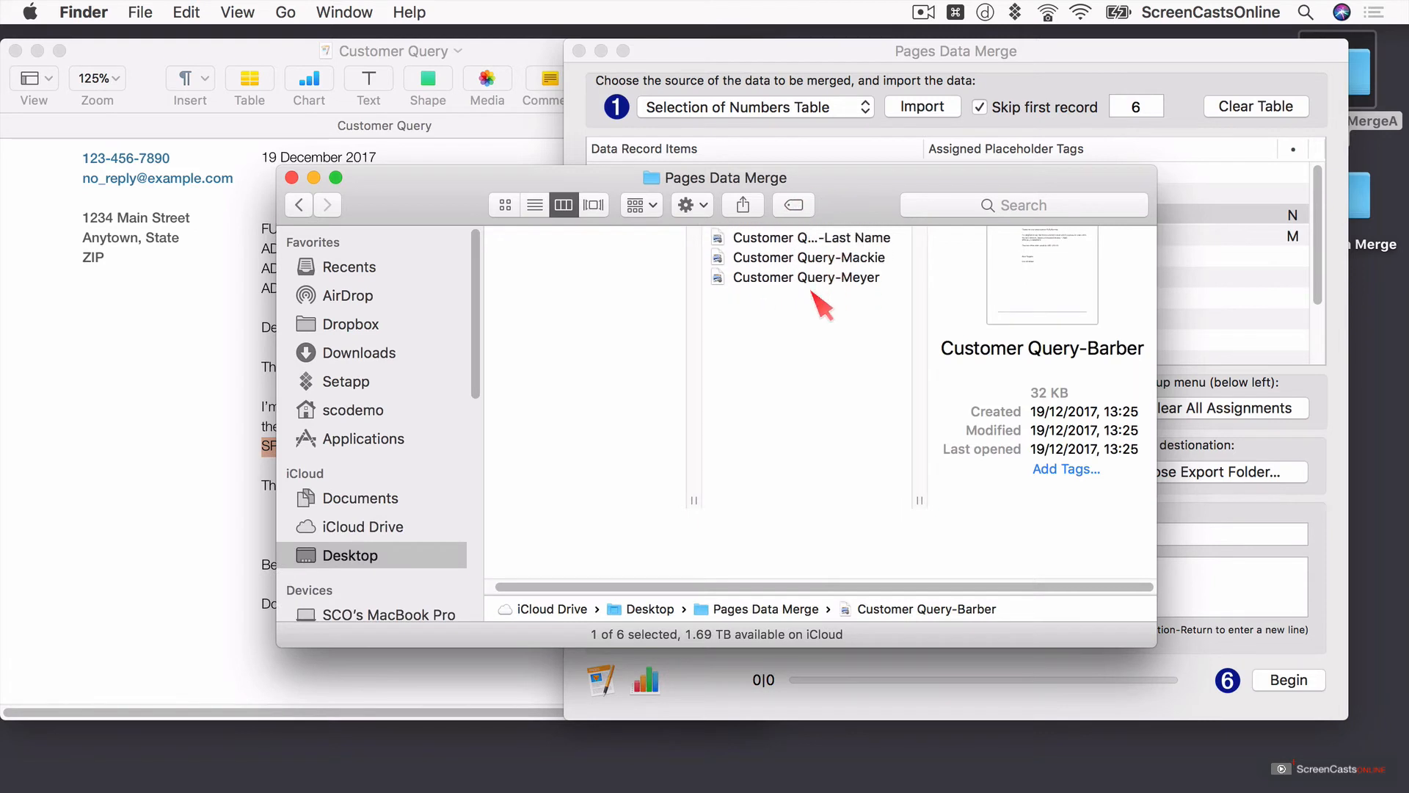
{"action": "scroll", "coordinate": [822, 273], "scroll_direction": "down", "scroll_amount": 1}
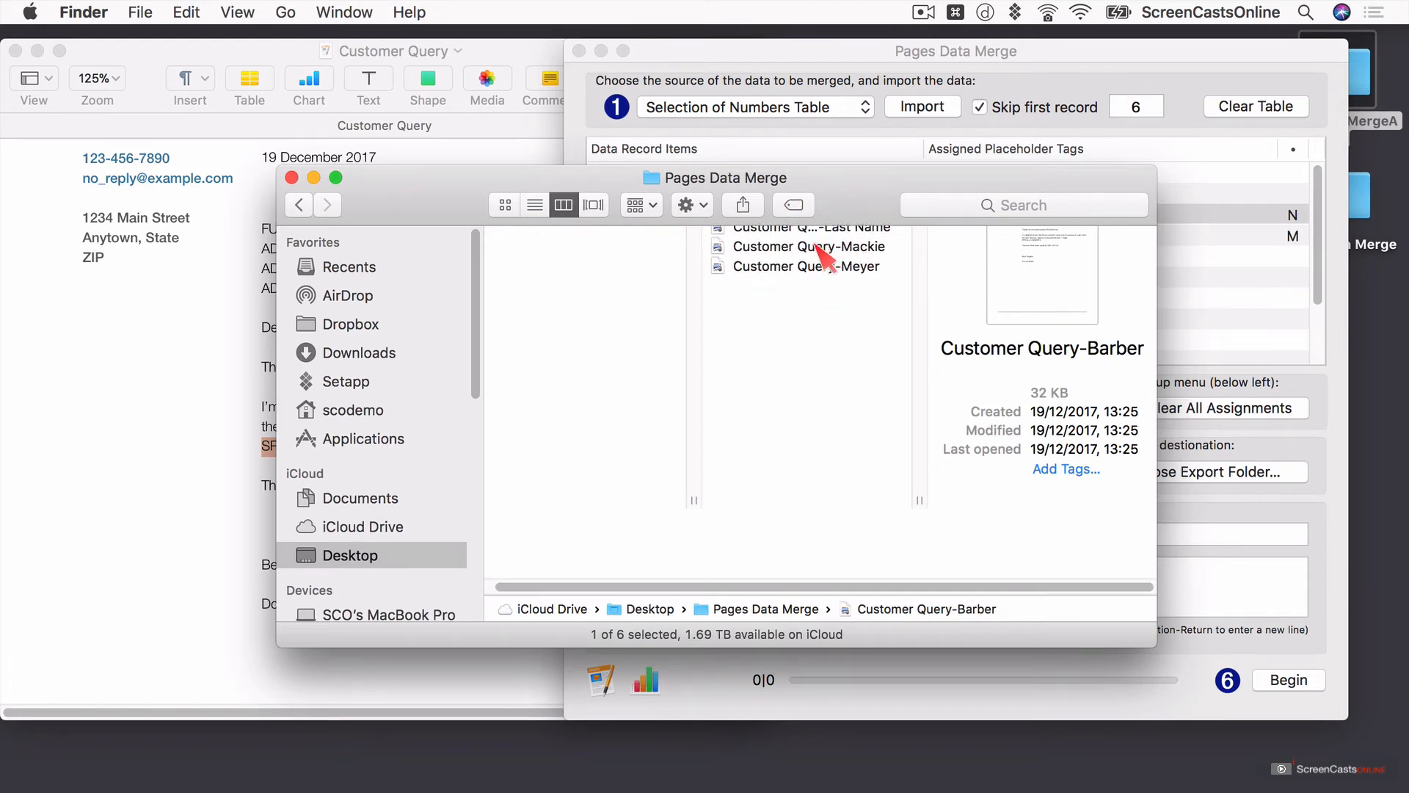
{"action": "left_click", "coordinate": [817, 248]}
{"action": "left_click", "coordinate": [821, 265]}
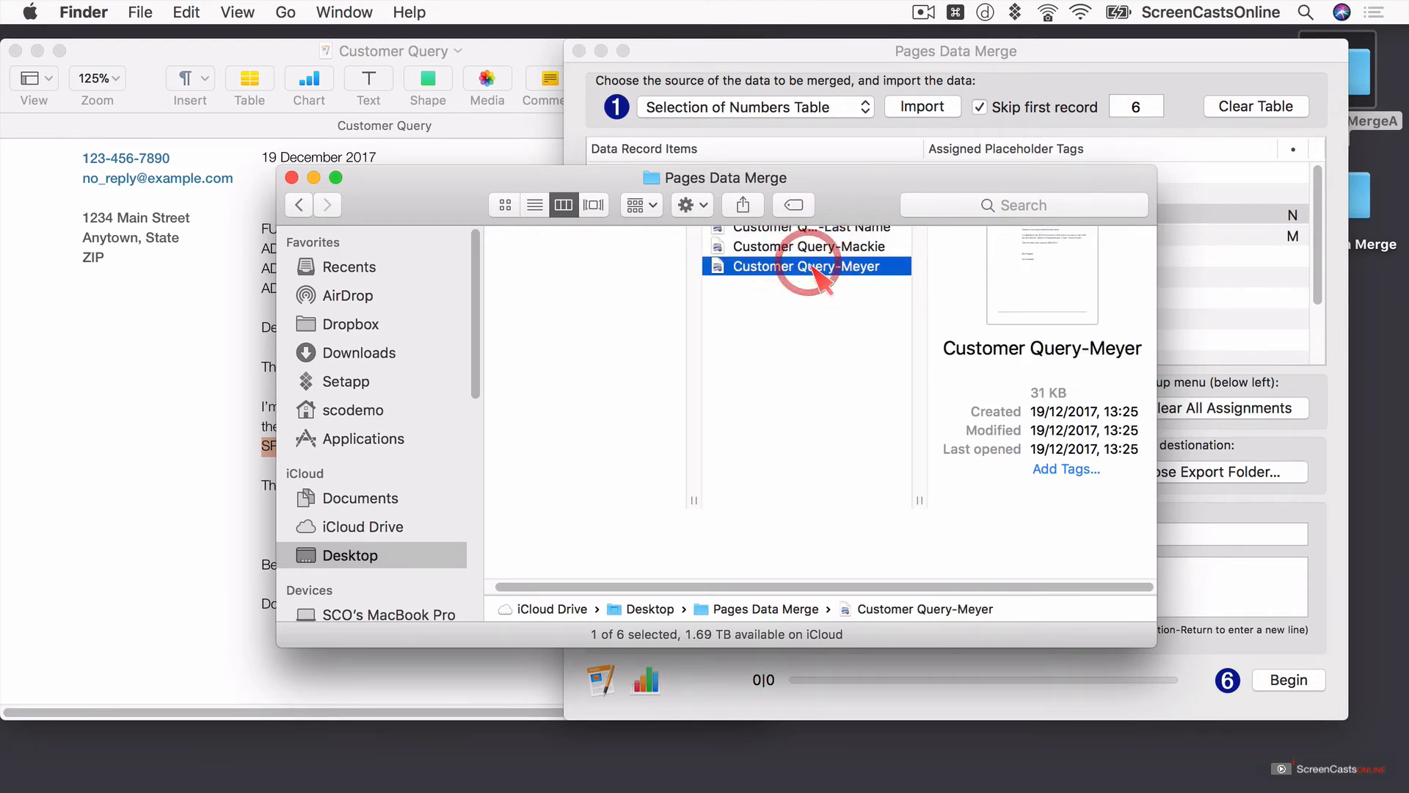
{"action": "left_click", "coordinate": [291, 177]}
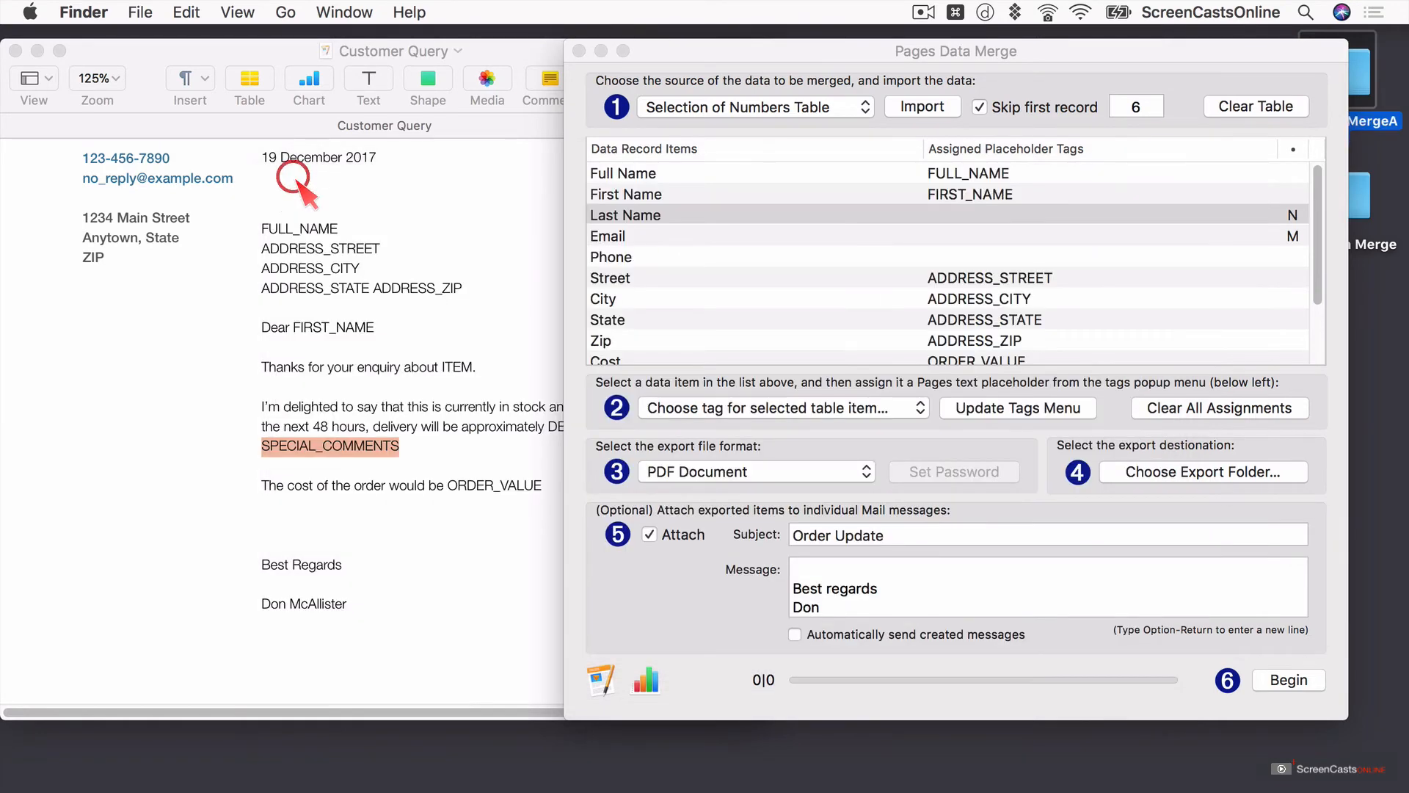
- Switch to Mail and review the merged letters attached to the front two Order Update messages
{"action": "key", "text": "super+Tab"}
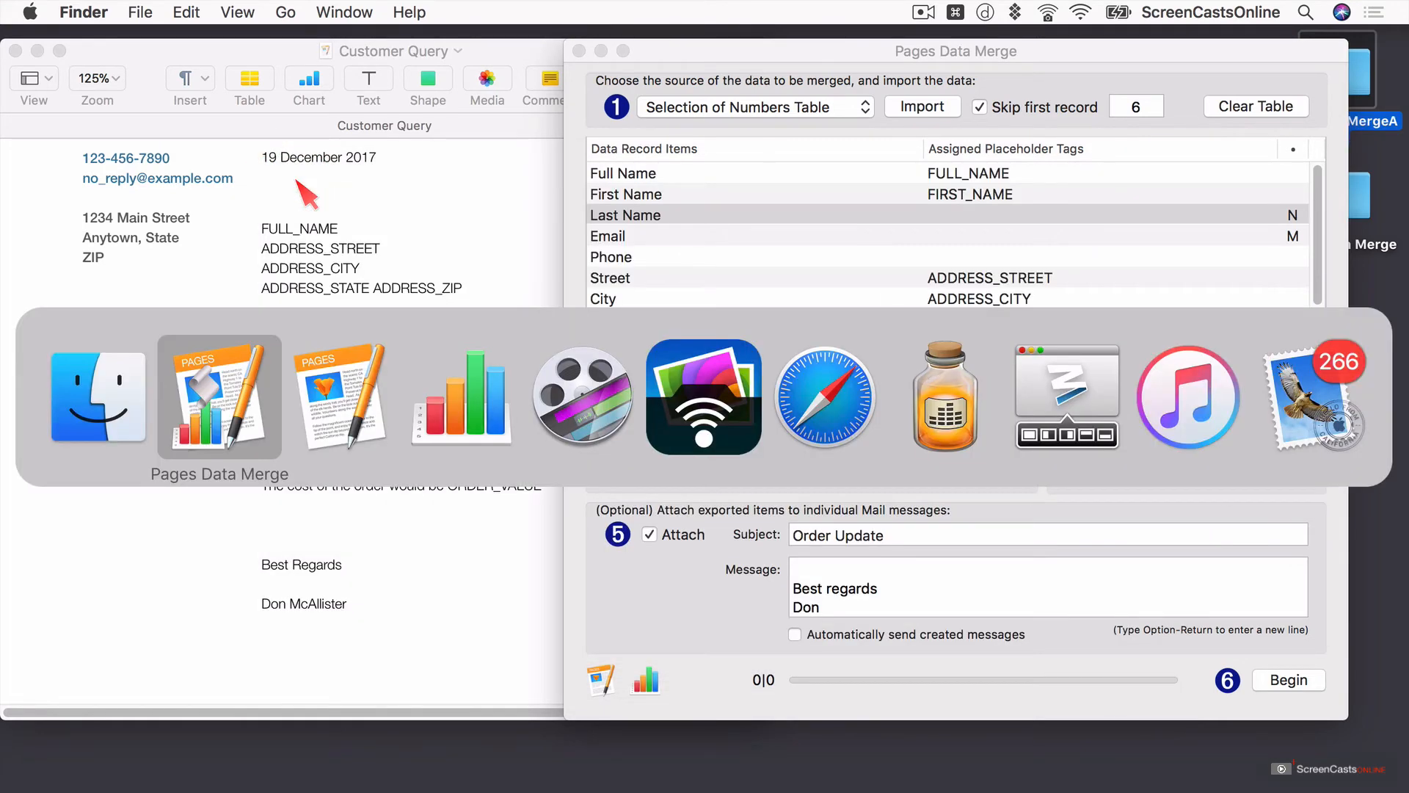
{"action": "key", "text": "super+Tab"}
{"action": "key", "text": "super+Tab"}
{"action": "key", "text": "super+Tab"}
{"action": "key", "text": "super+Tab"}
{"action": "key", "text": "super+Tab"}
{"action": "key", "text": "super+Tab"}
{"action": "key", "text": "super+Tab"}
{"action": "key", "text": "super+Tab"}
{"action": "key", "text": "super+Tab"}
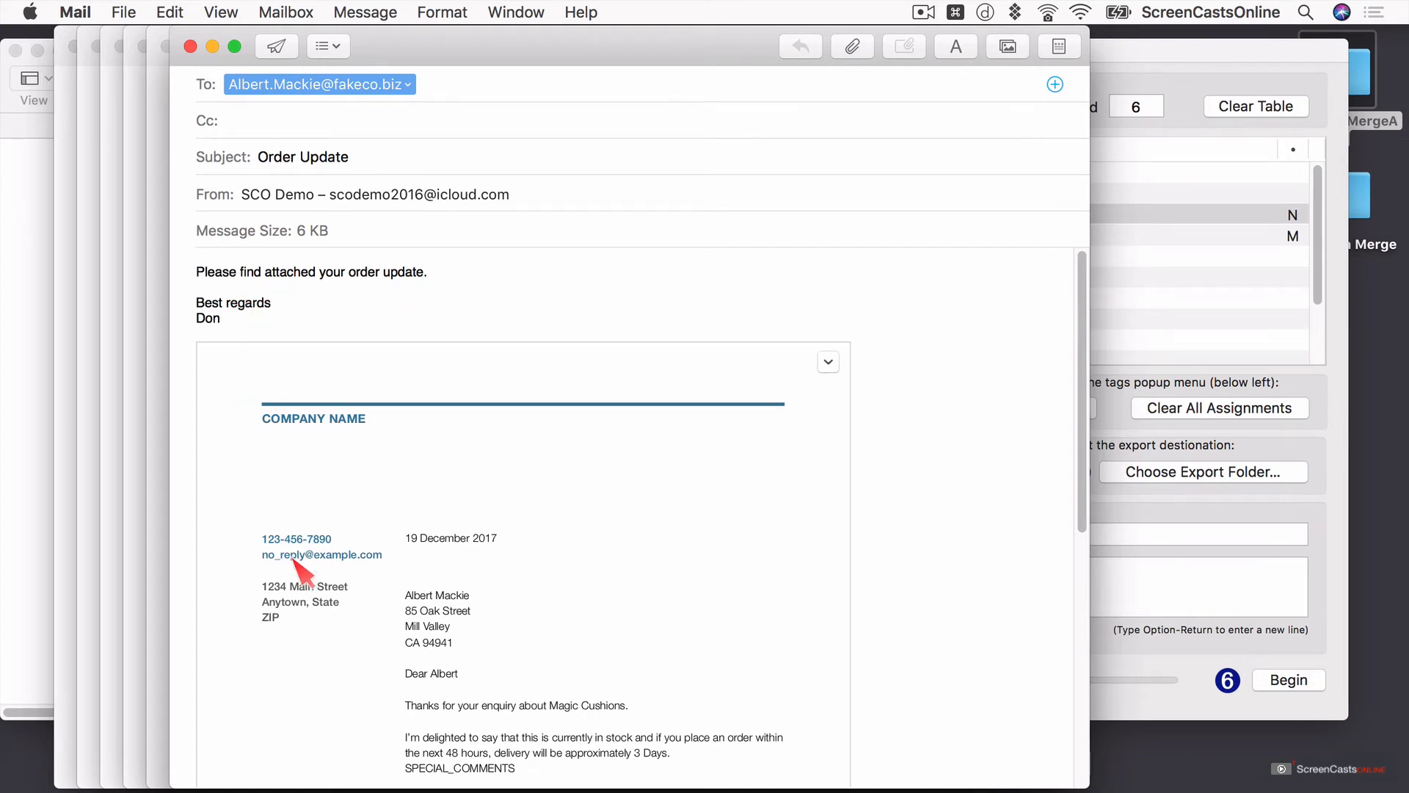
{"action": "scroll", "coordinate": [299, 567], "scroll_direction": "down", "scroll_amount": 5}
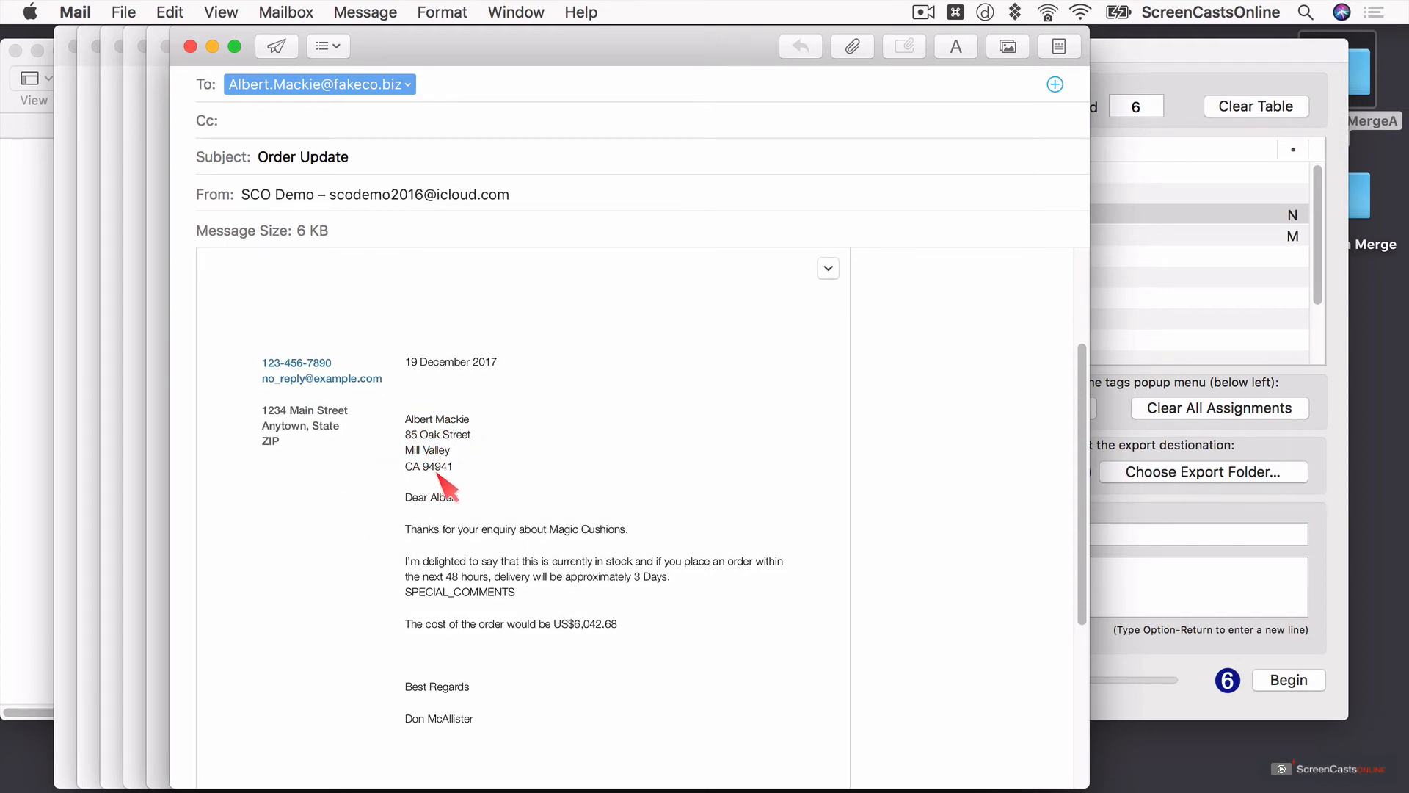
{"action": "scroll", "coordinate": [450, 511], "scroll_direction": "down", "scroll_amount": 2}
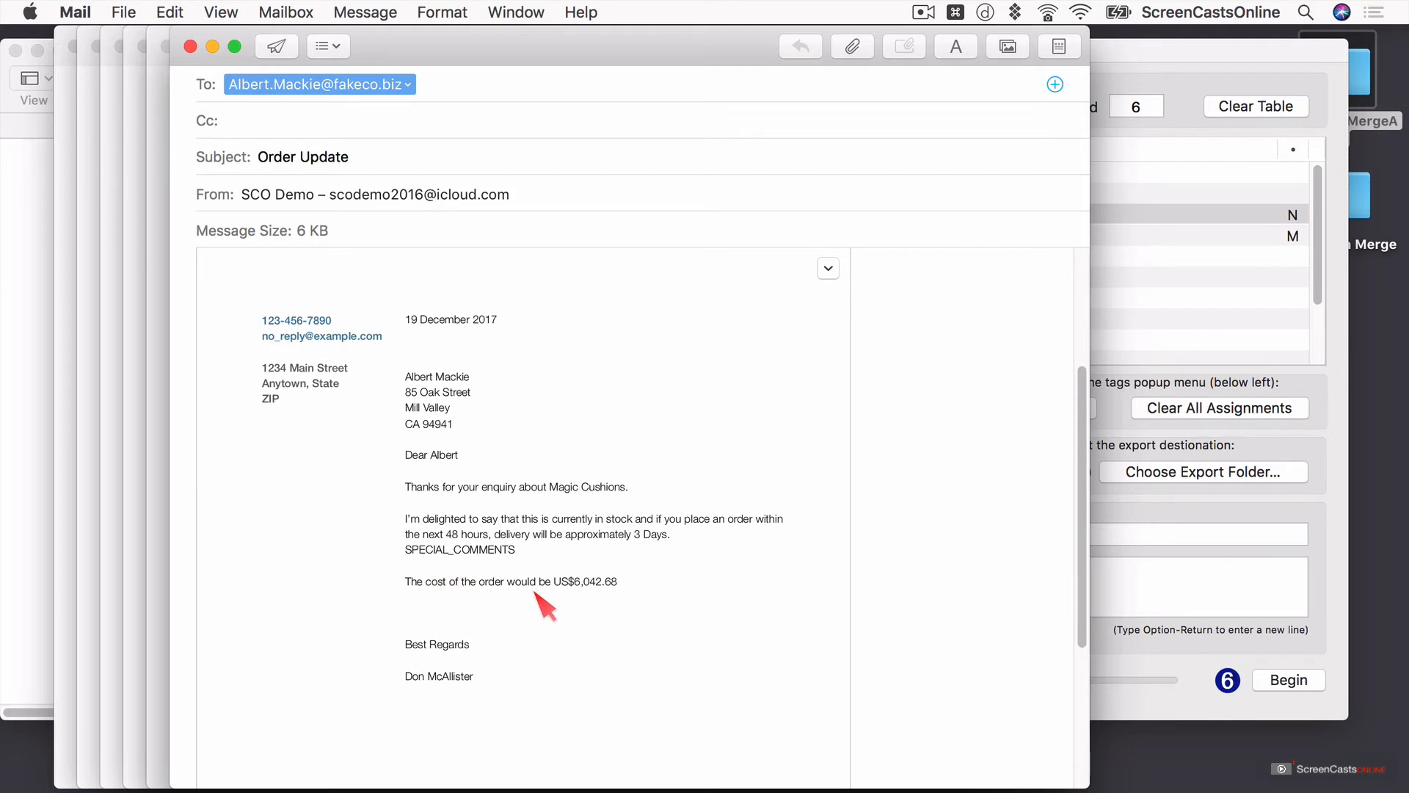
{"action": "left_click", "coordinate": [160, 513]}
{"action": "scroll", "coordinate": [243, 509], "scroll_direction": "down", "scroll_amount": 5}
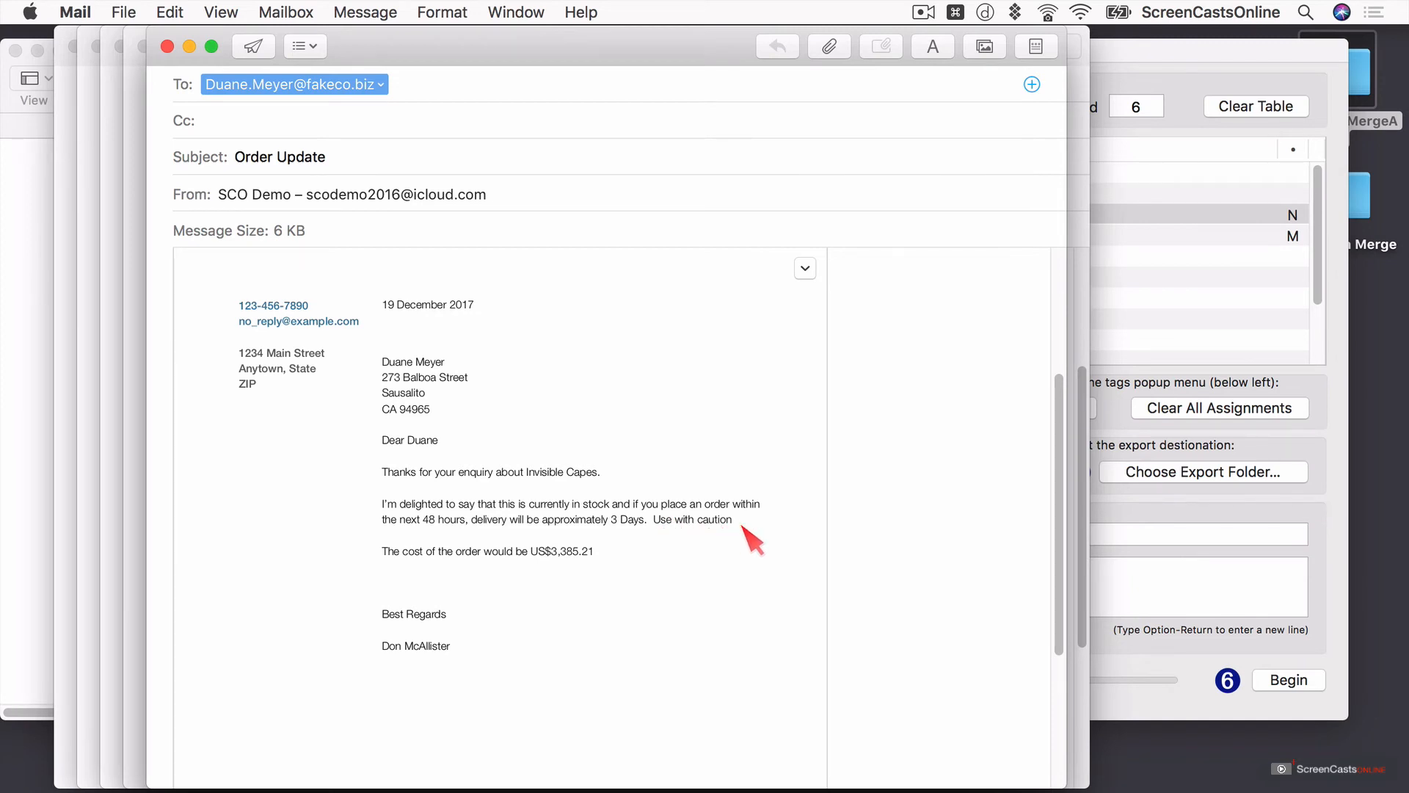
- Close the reviewed Order Update message without saving it as a draft and leave Mail
{"action": "left_click", "coordinate": [168, 46]}
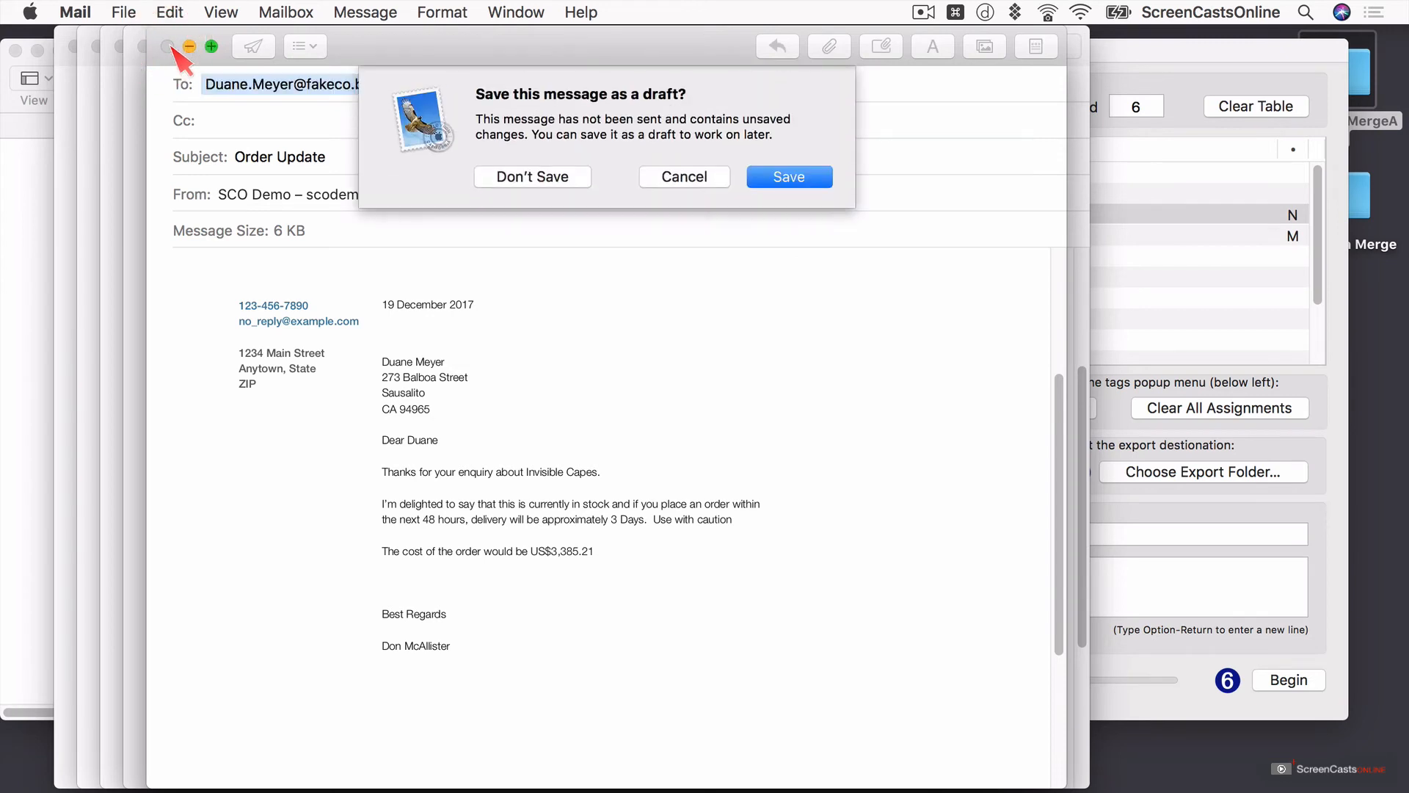
{"action": "key", "text": "super+d"}
{"action": "left_click", "coordinate": [75, 12]}
{"action": "left_click", "coordinate": [152, 271]}
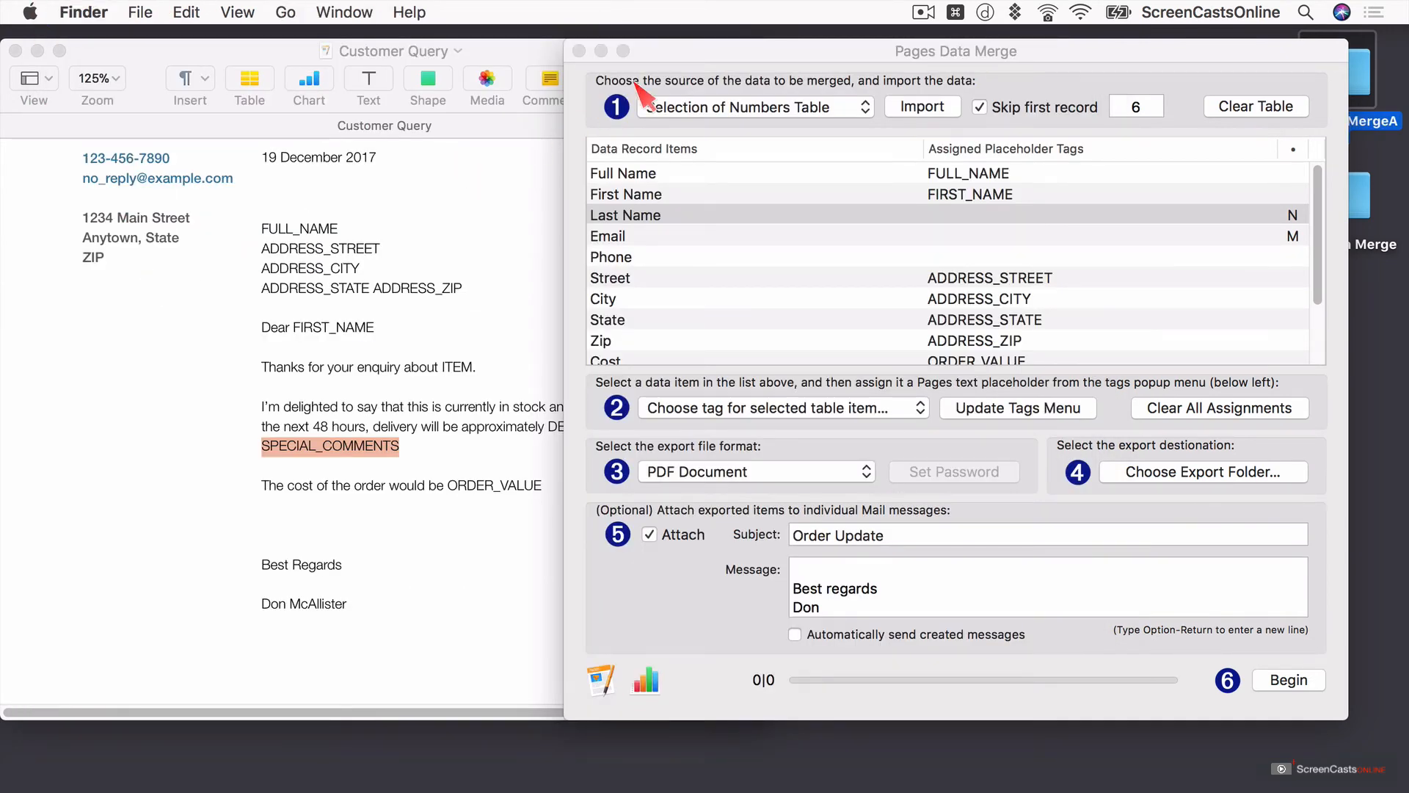
- Minimize the Pages Data Merge window and browse the exported letters in the Pages Data Merge folder on the desktop
{"action": "left_click", "coordinate": [601, 52]}
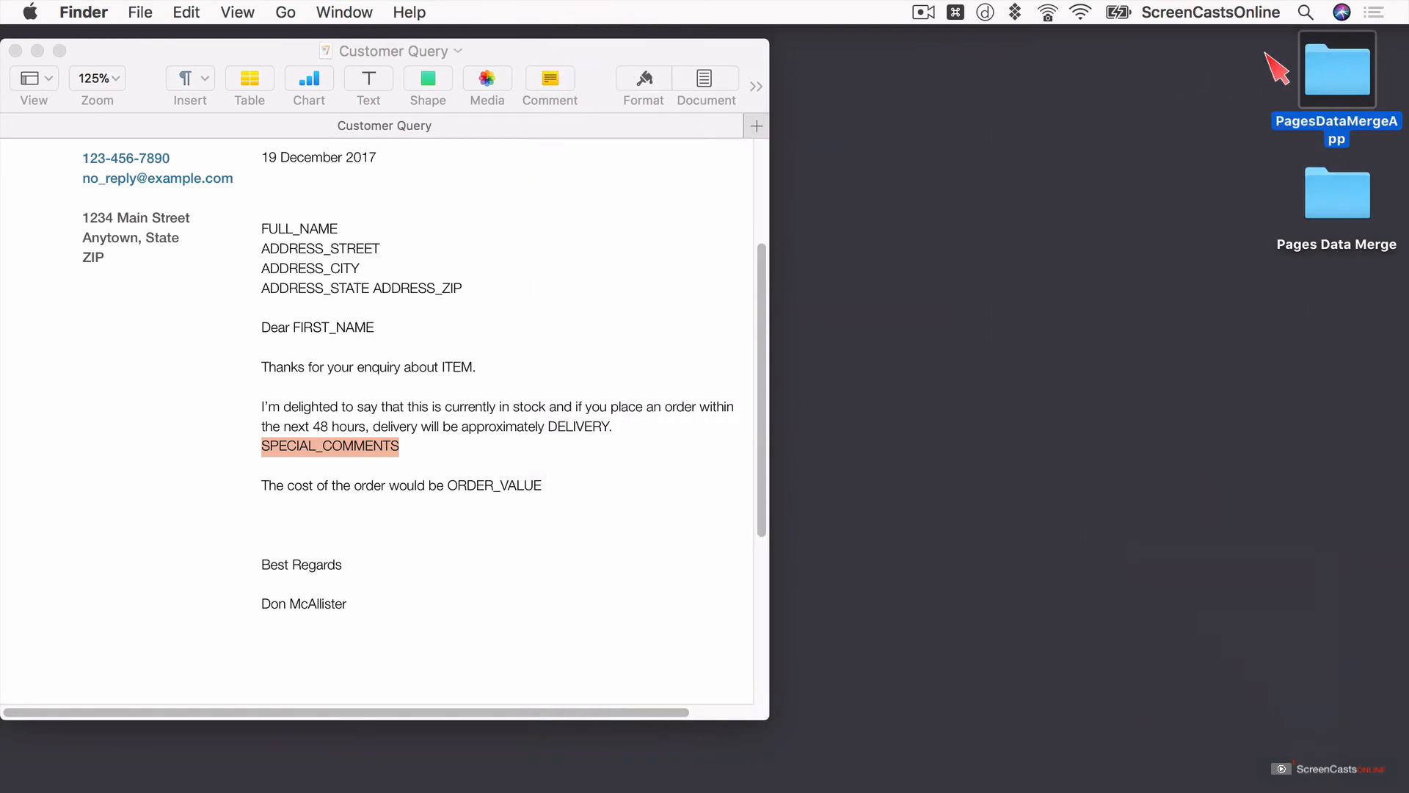
{"action": "double_click", "coordinate": [1338, 220]}
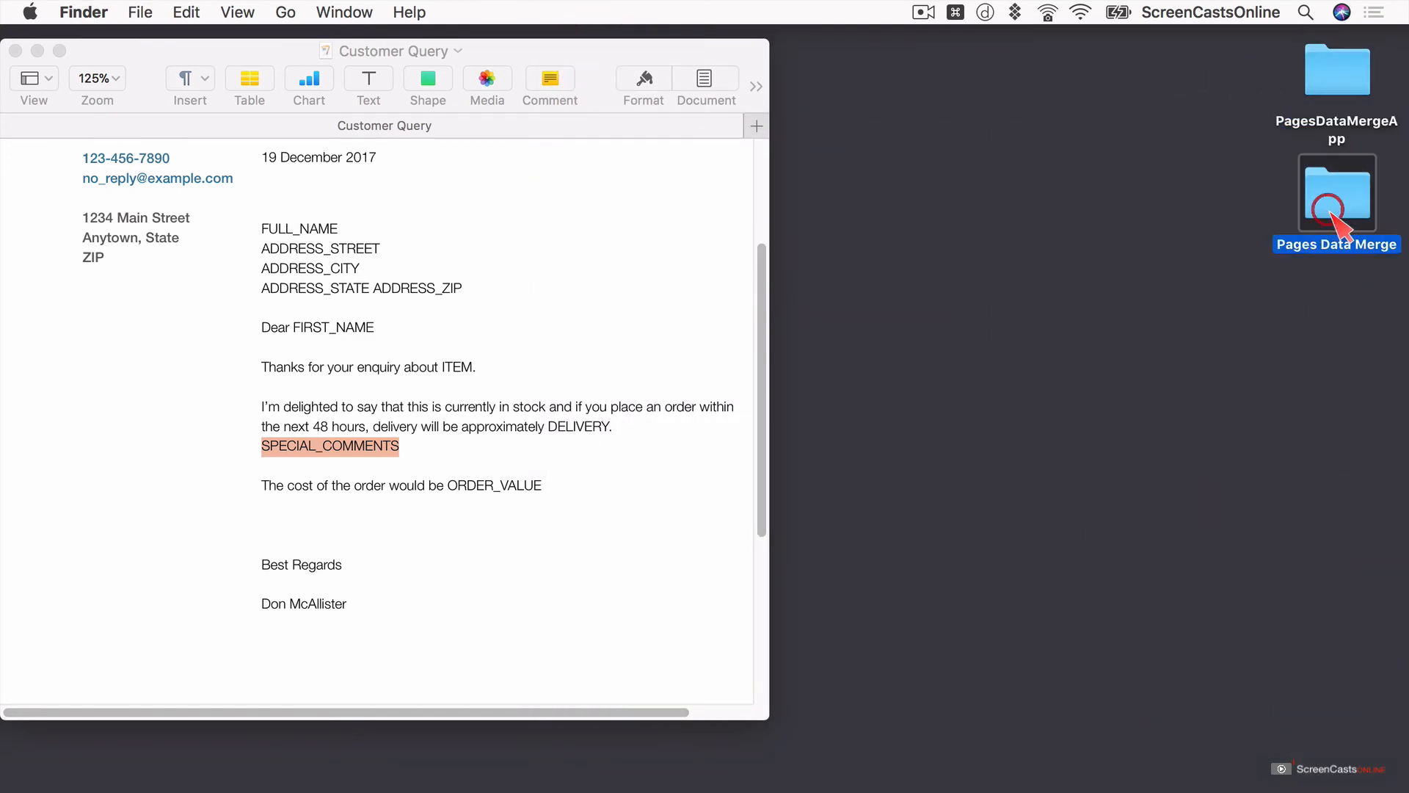
{"action": "left_click", "coordinate": [881, 193]}
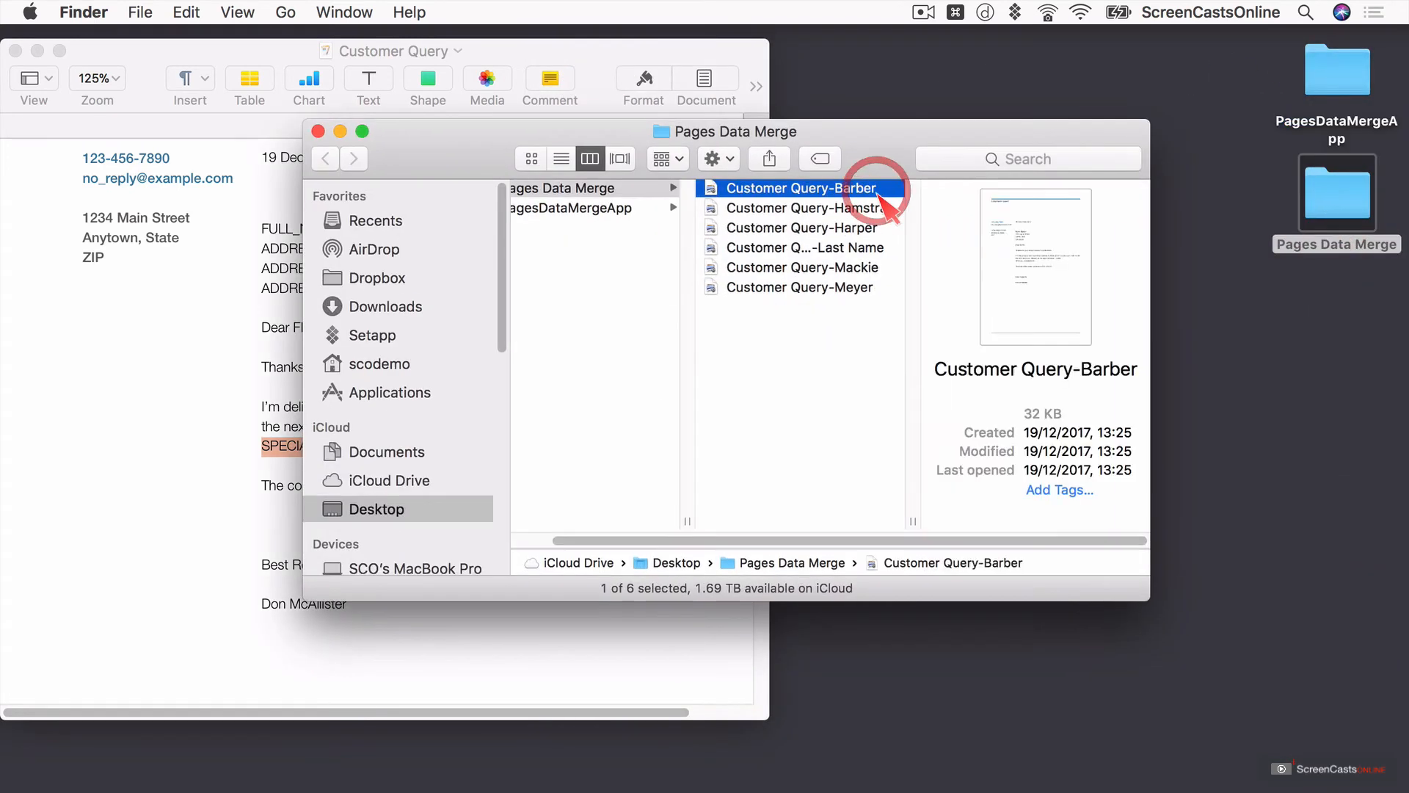
{"action": "left_click", "coordinate": [831, 212]}
{"action": "key", "text": "Down"}
{"action": "key", "text": "Down"}
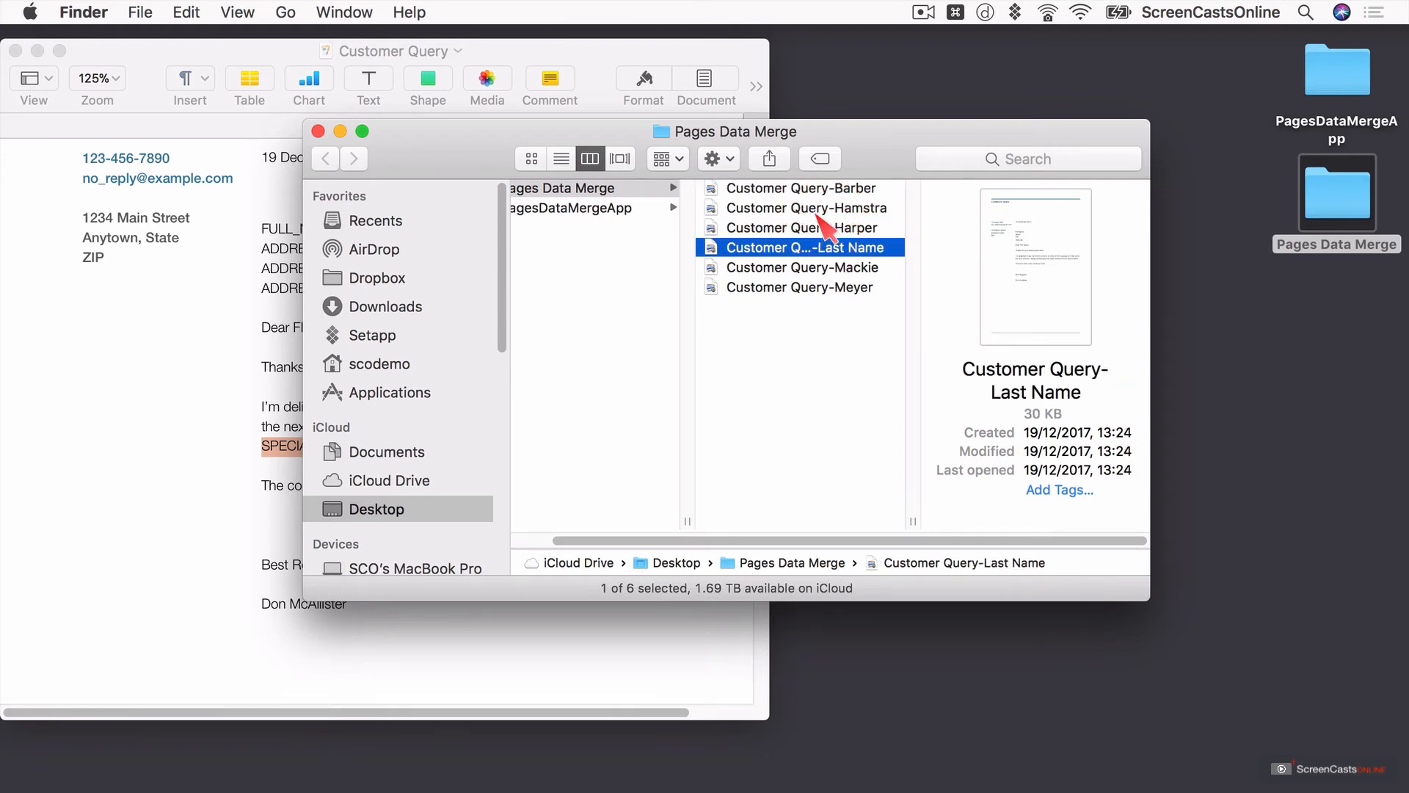
- Open the second exported customer letter in Preview to check its merged text, and close it and the folder window
{"action": "double_click", "coordinate": [811, 209]}
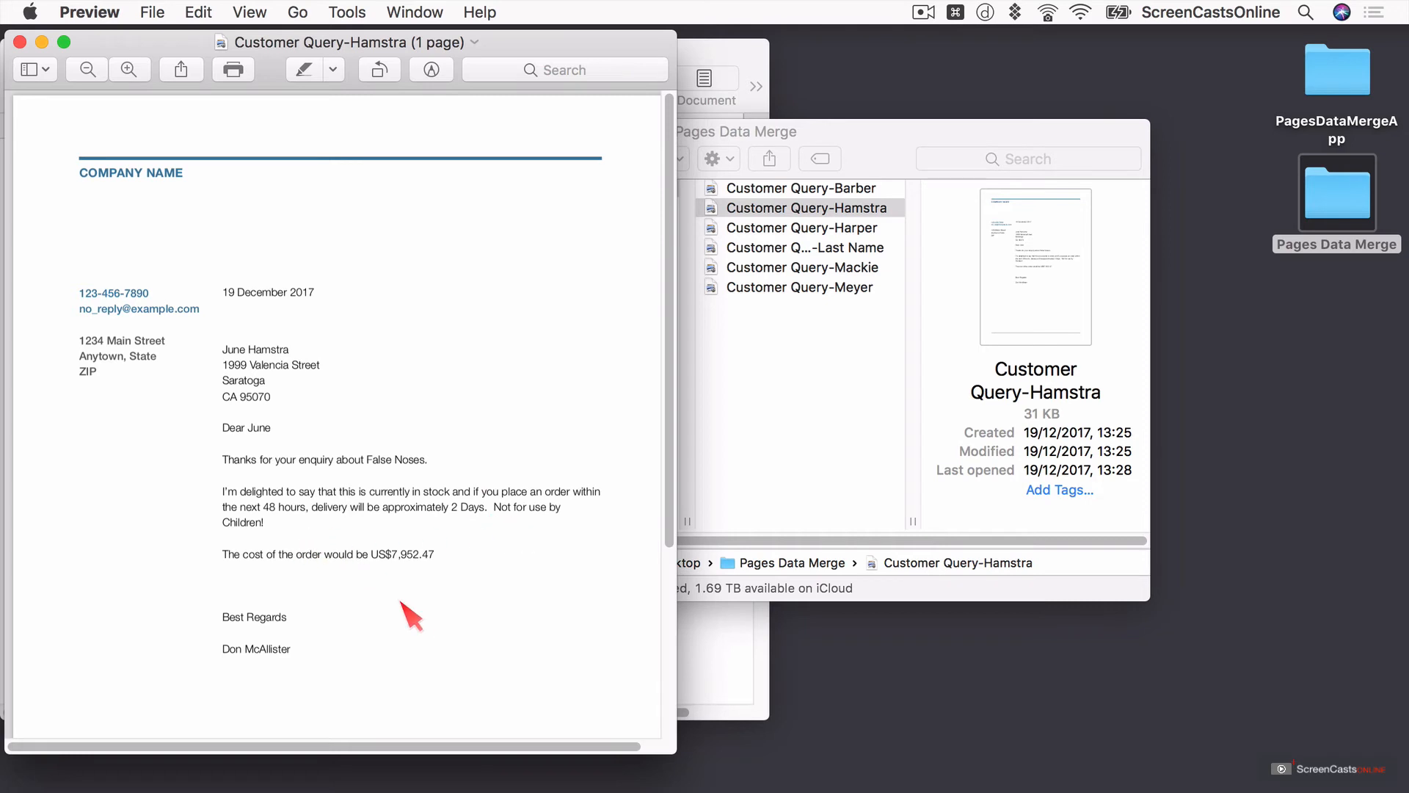
{"action": "left_click", "coordinate": [19, 42]}
{"action": "left_click", "coordinate": [327, 140]}
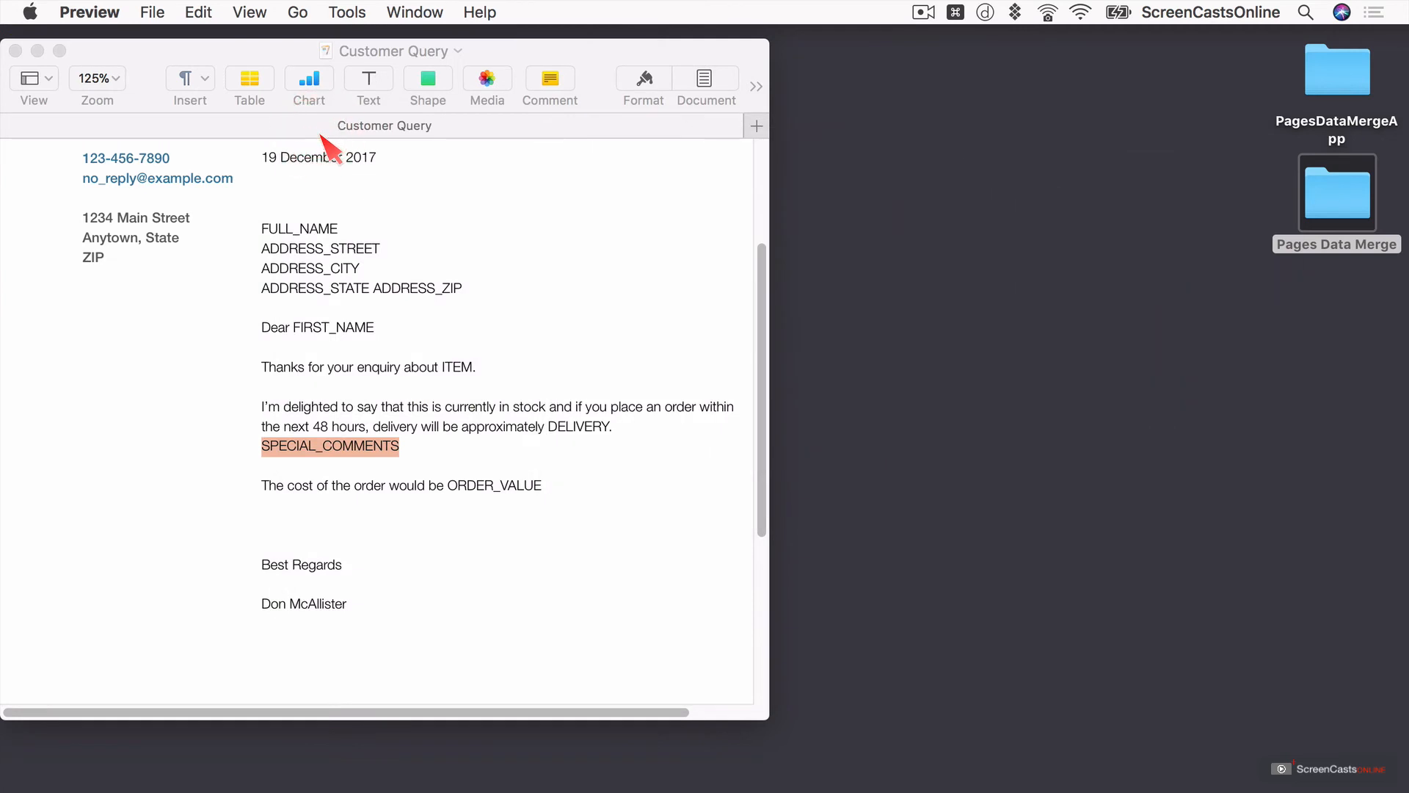
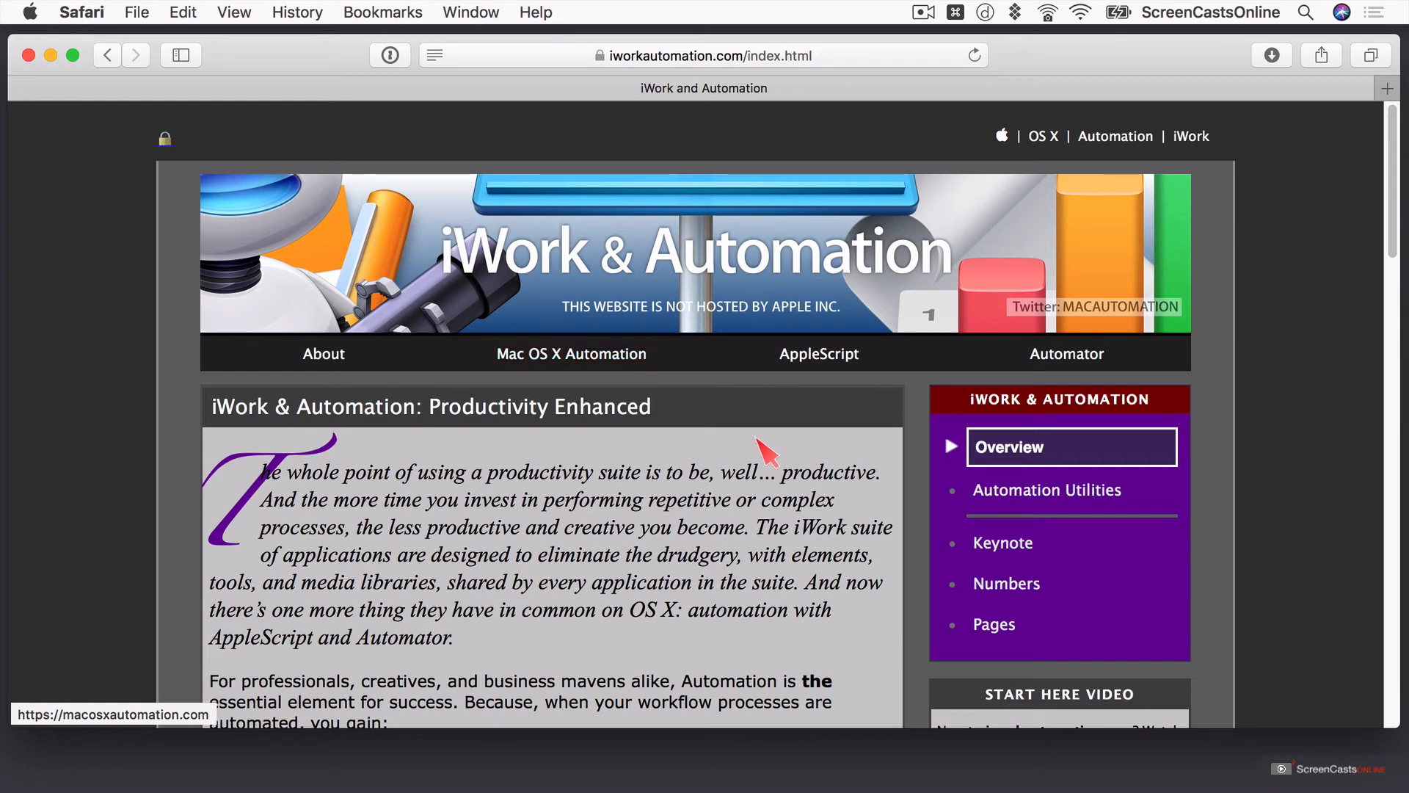
- Open the Mail Merge example from the Pages scripting section of the iWork Automation website
{"action": "left_click", "coordinate": [987, 636]}
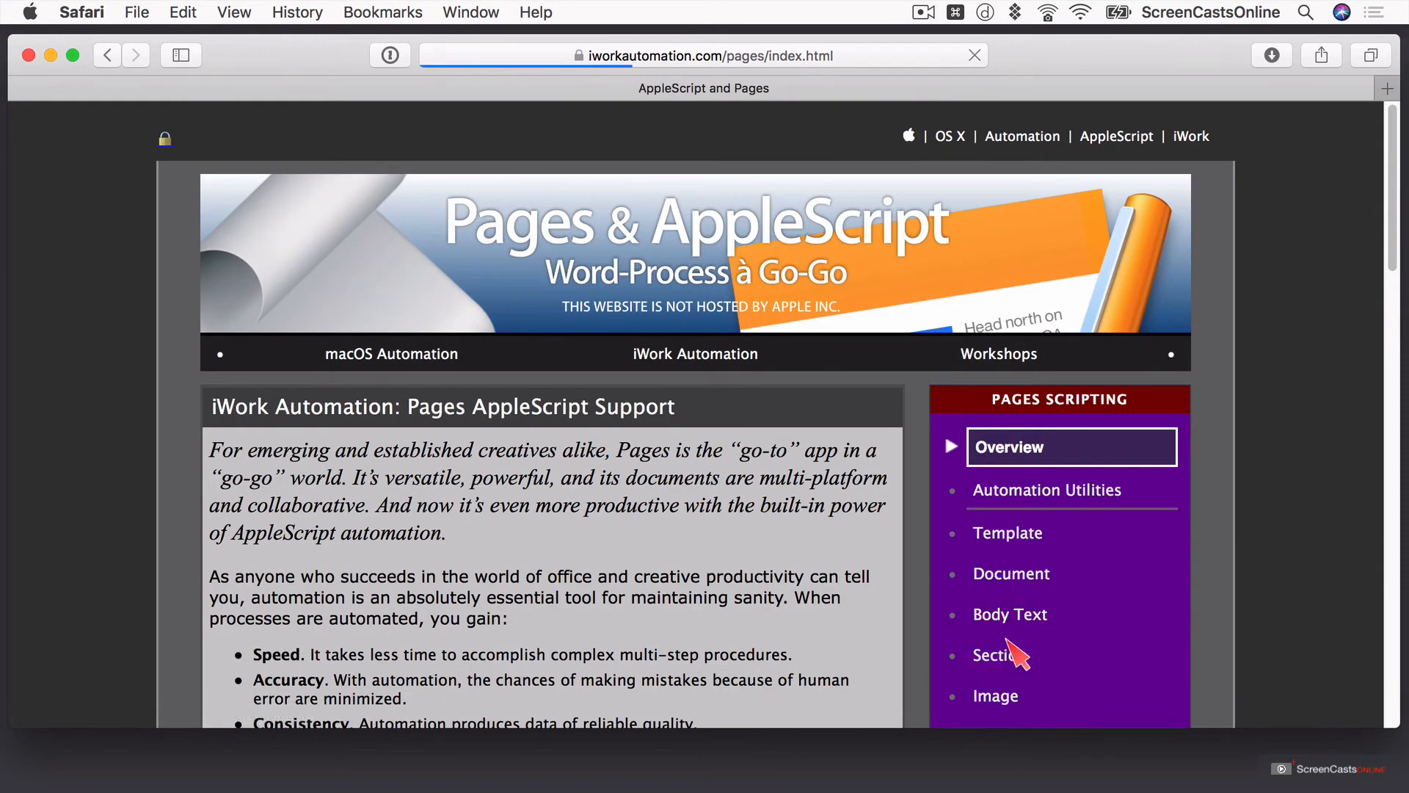
{"action": "scroll", "coordinate": [1006, 649], "scroll_direction": "down", "scroll_amount": 10}
{"action": "scroll", "coordinate": [1017, 650], "scroll_direction": "up", "scroll_amount": 3}
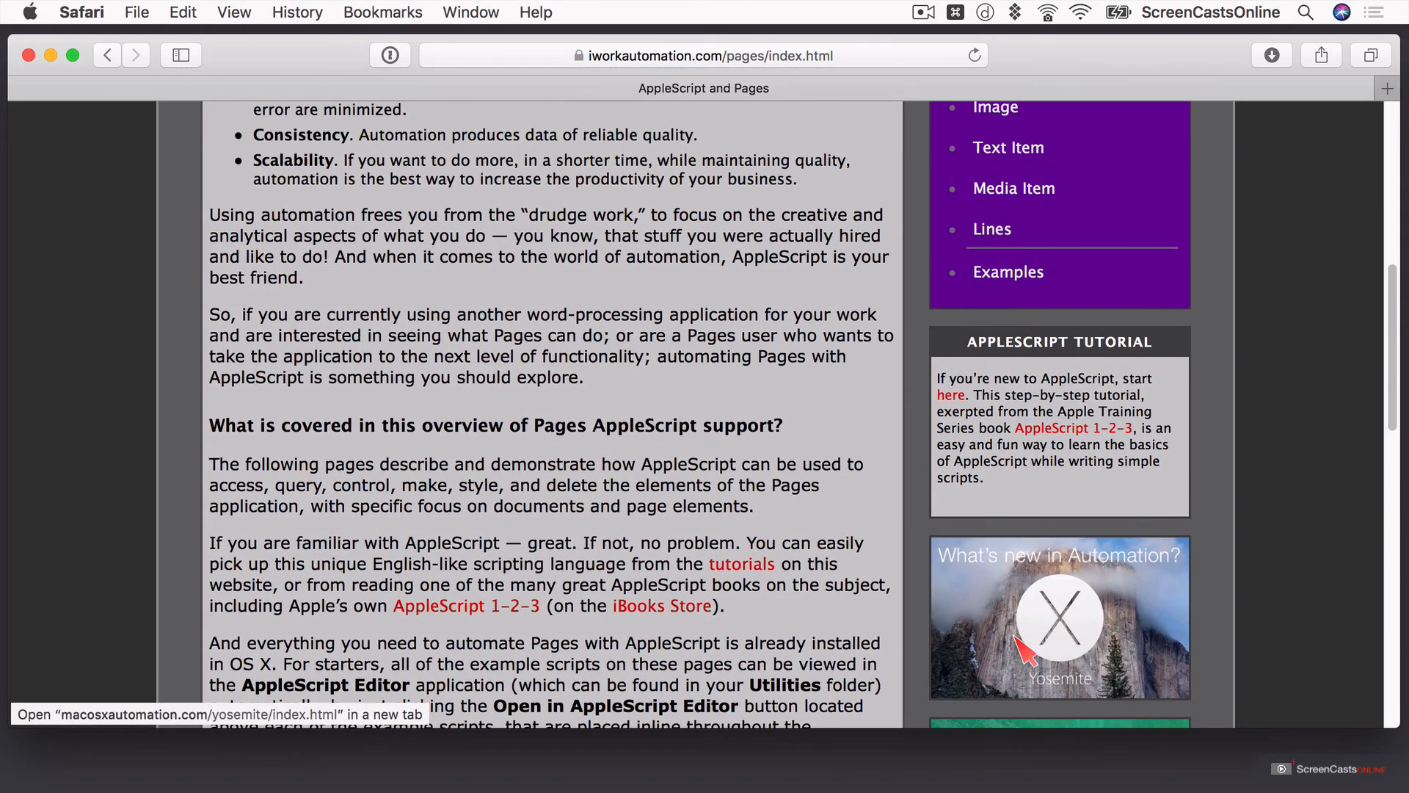
{"action": "left_click", "coordinate": [1020, 273]}
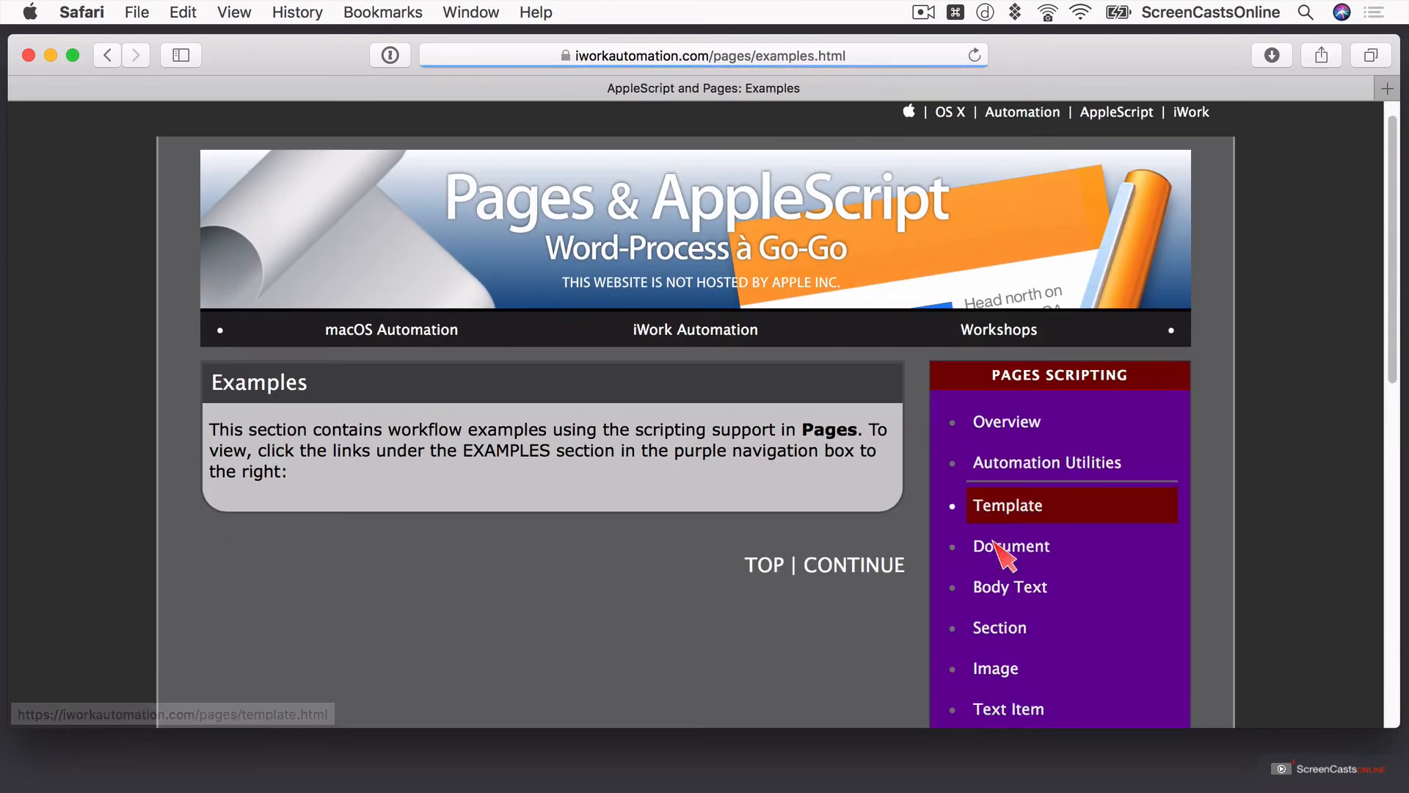
{"action": "scroll", "coordinate": [1009, 556], "scroll_direction": "down", "scroll_amount": 5}
{"action": "left_click", "coordinate": [1036, 505]}
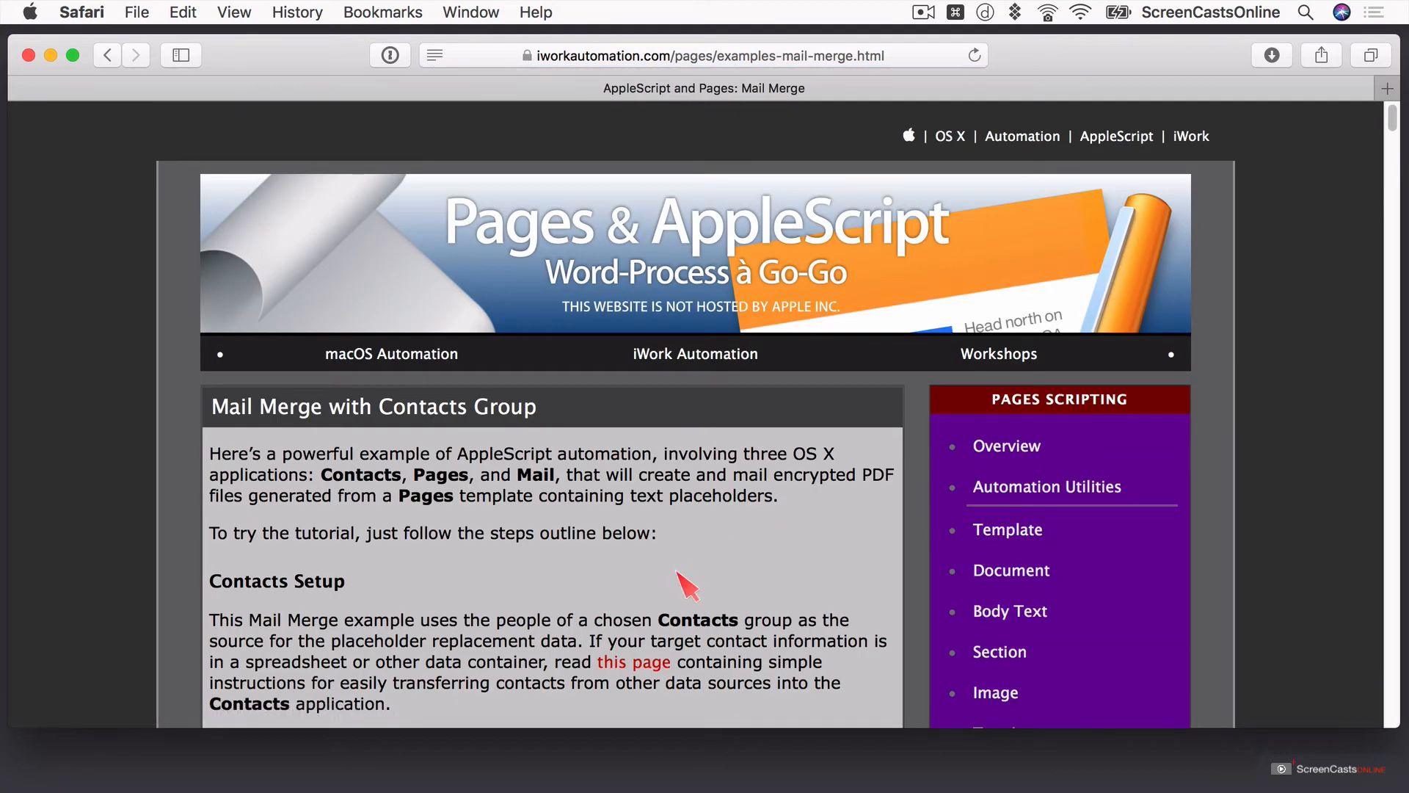
- Read the Contacts setup requirements and the example Pages template instructions on the Mail Merge page
{"action": "scroll", "coordinate": [681, 576], "scroll_direction": "down", "scroll_amount": 5}
{"action": "scroll", "coordinate": [687, 585], "scroll_direction": "down", "scroll_amount": 2}
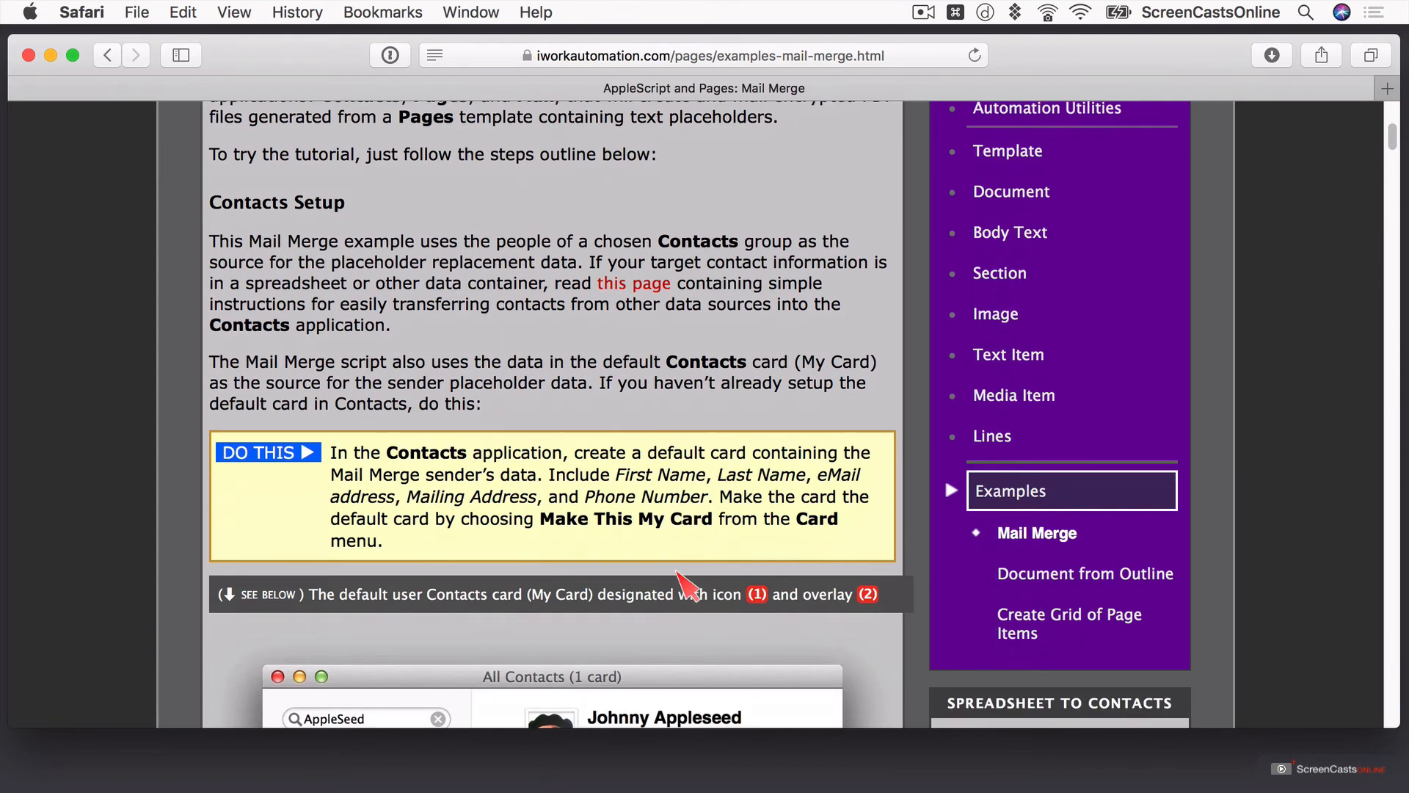
{"action": "scroll", "coordinate": [676, 572], "scroll_direction": "down", "scroll_amount": 5}
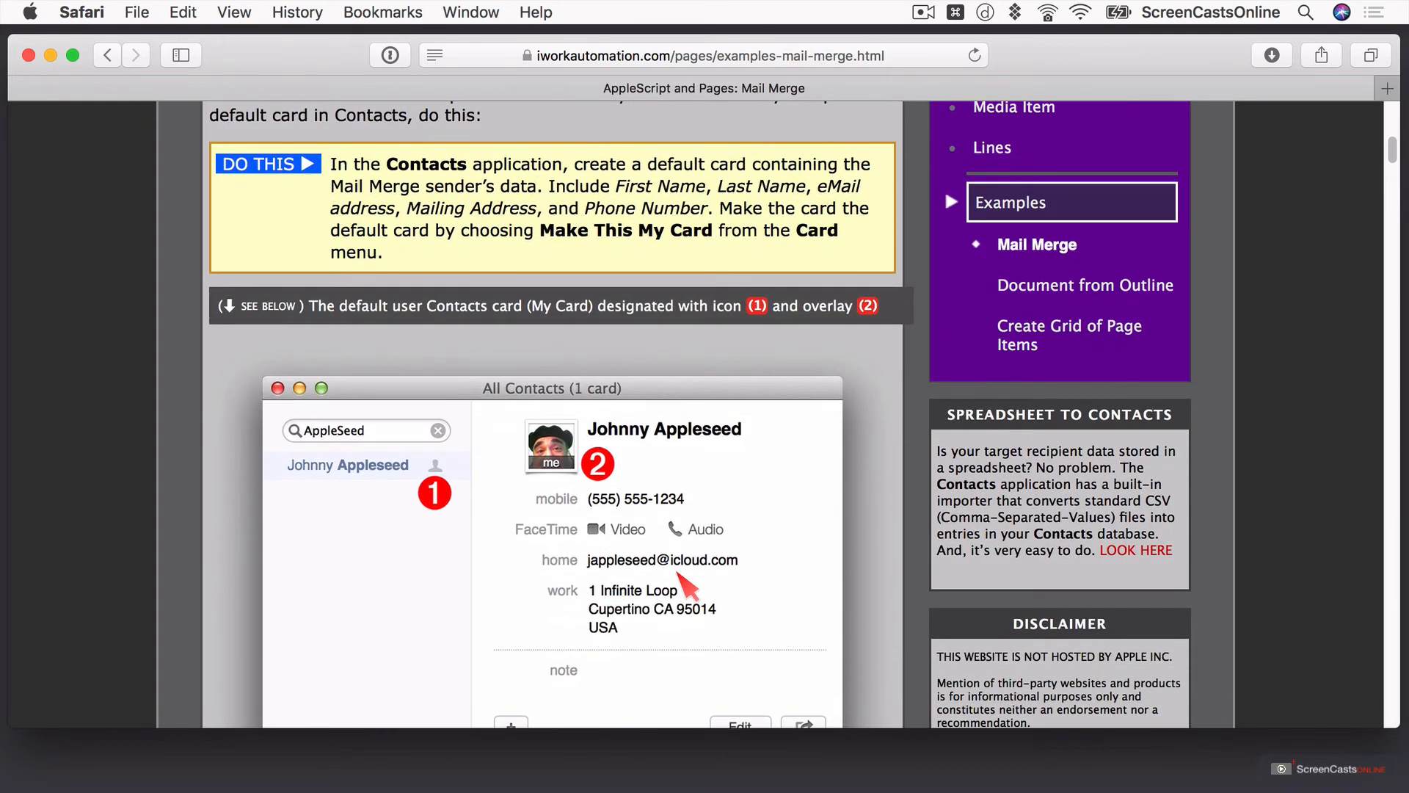
{"action": "scroll", "coordinate": [555, 415], "scroll_direction": "down", "scroll_amount": 13}
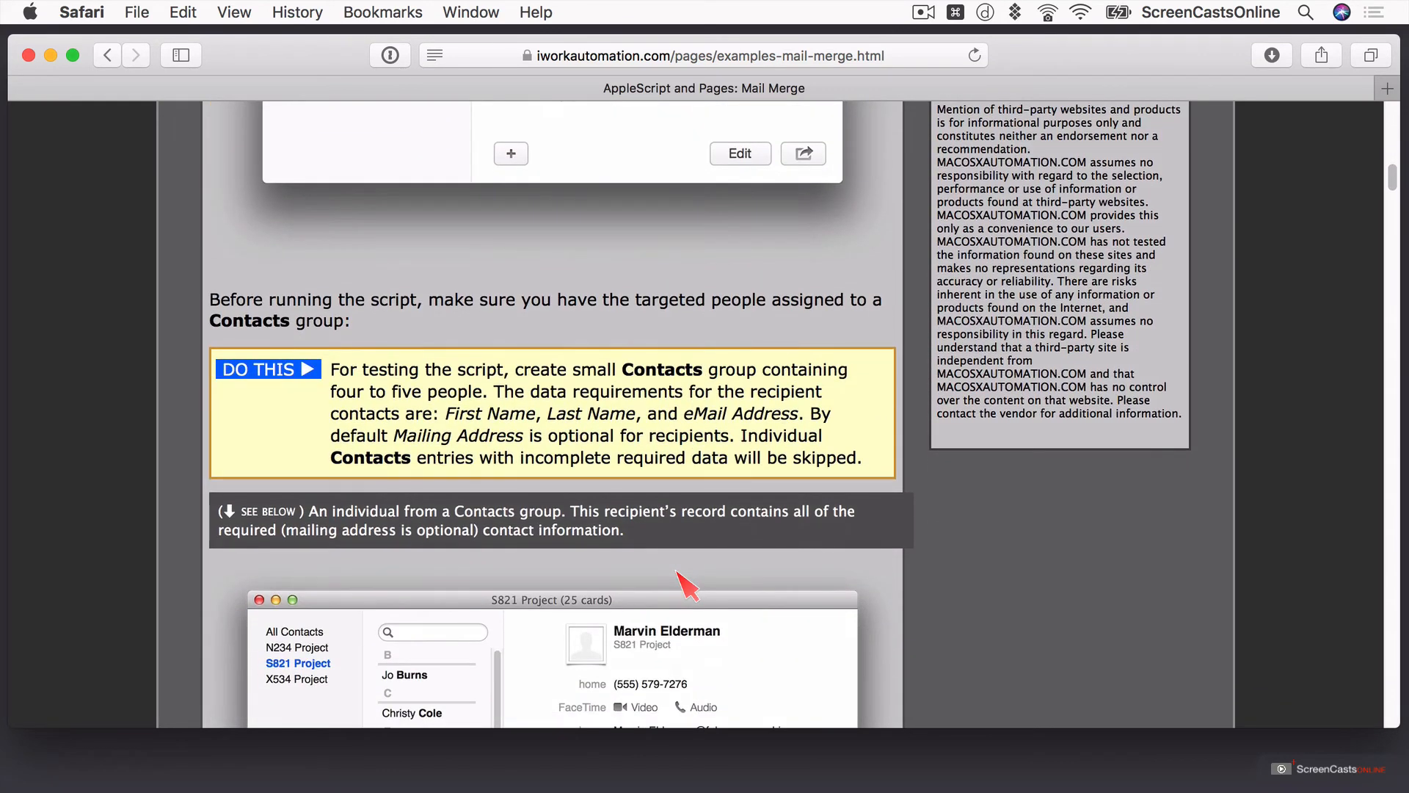
{"action": "scroll", "coordinate": [677, 576], "scroll_direction": "down", "scroll_amount": 8}
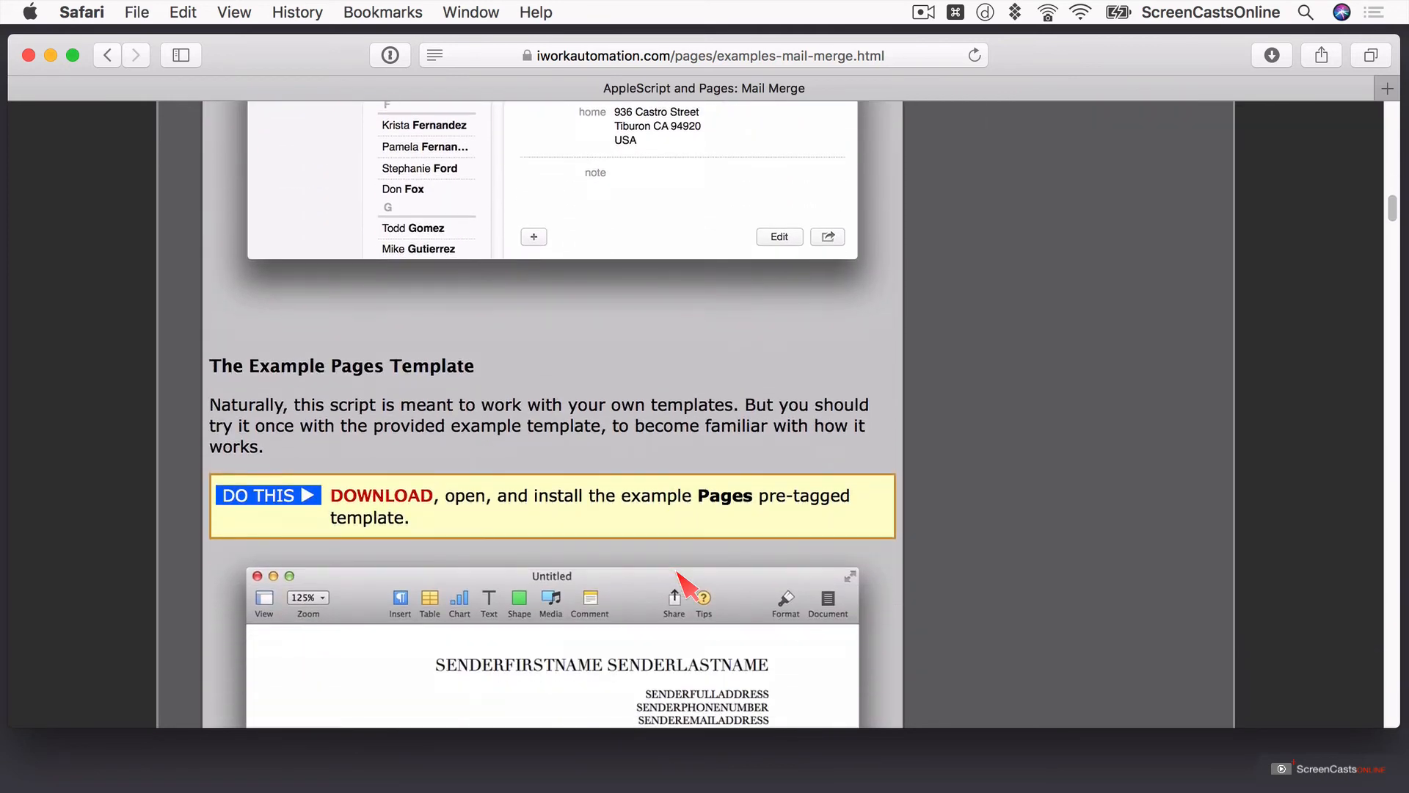
{"action": "scroll", "coordinate": [677, 572], "scroll_direction": "down", "scroll_amount": 4}
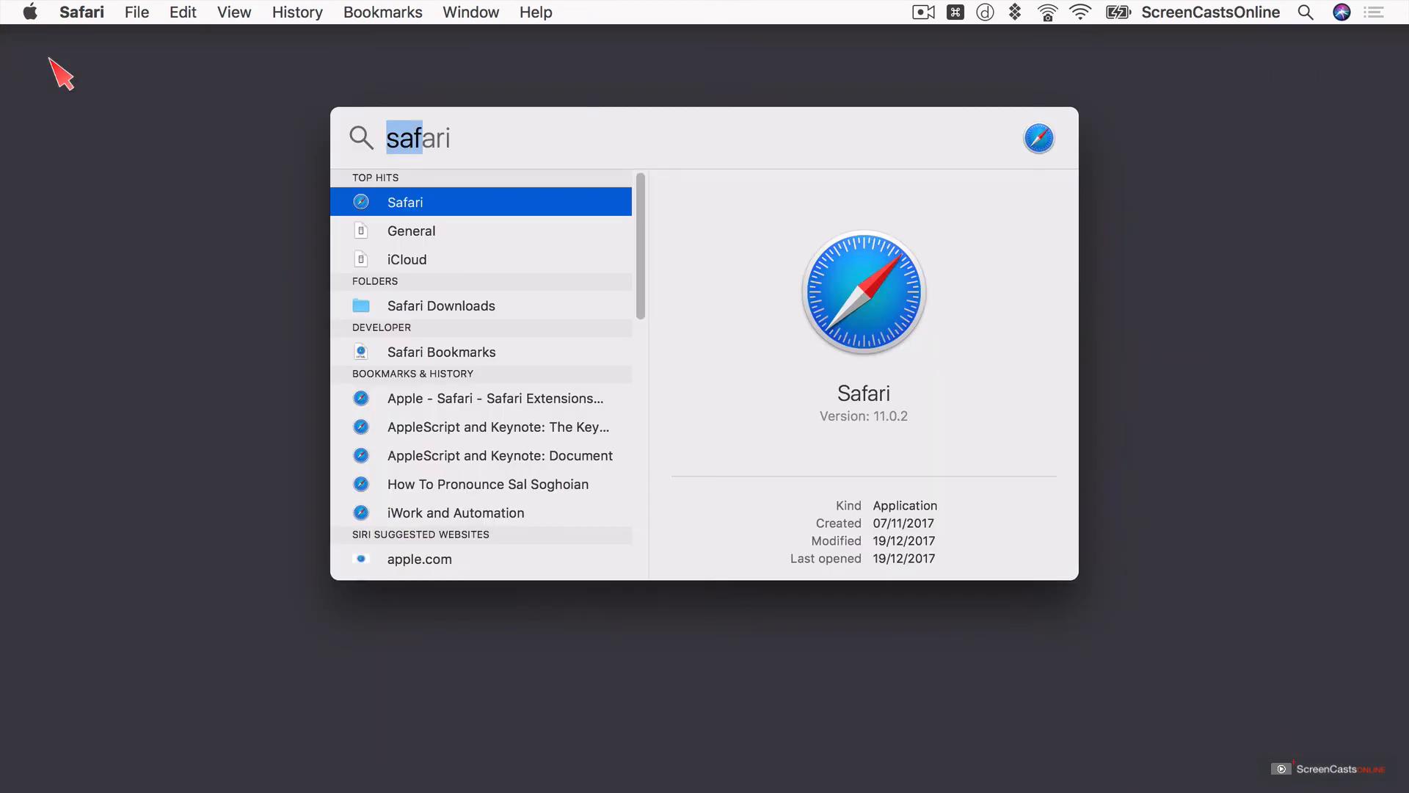
- Open Contacts and make the displayed sender's card the default My Card
{"action": "type", "text": "contacts"}
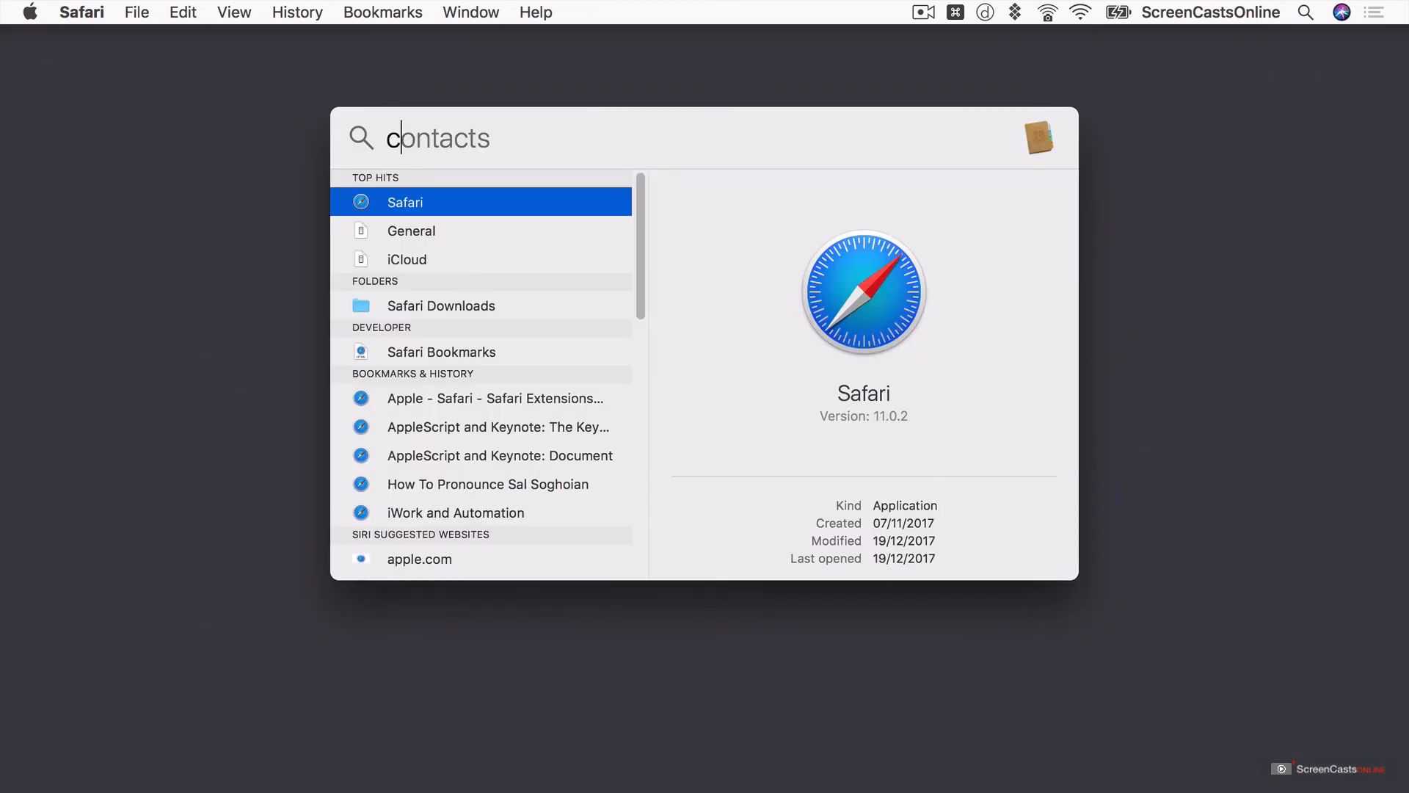
{"action": "key", "text": "Return"}
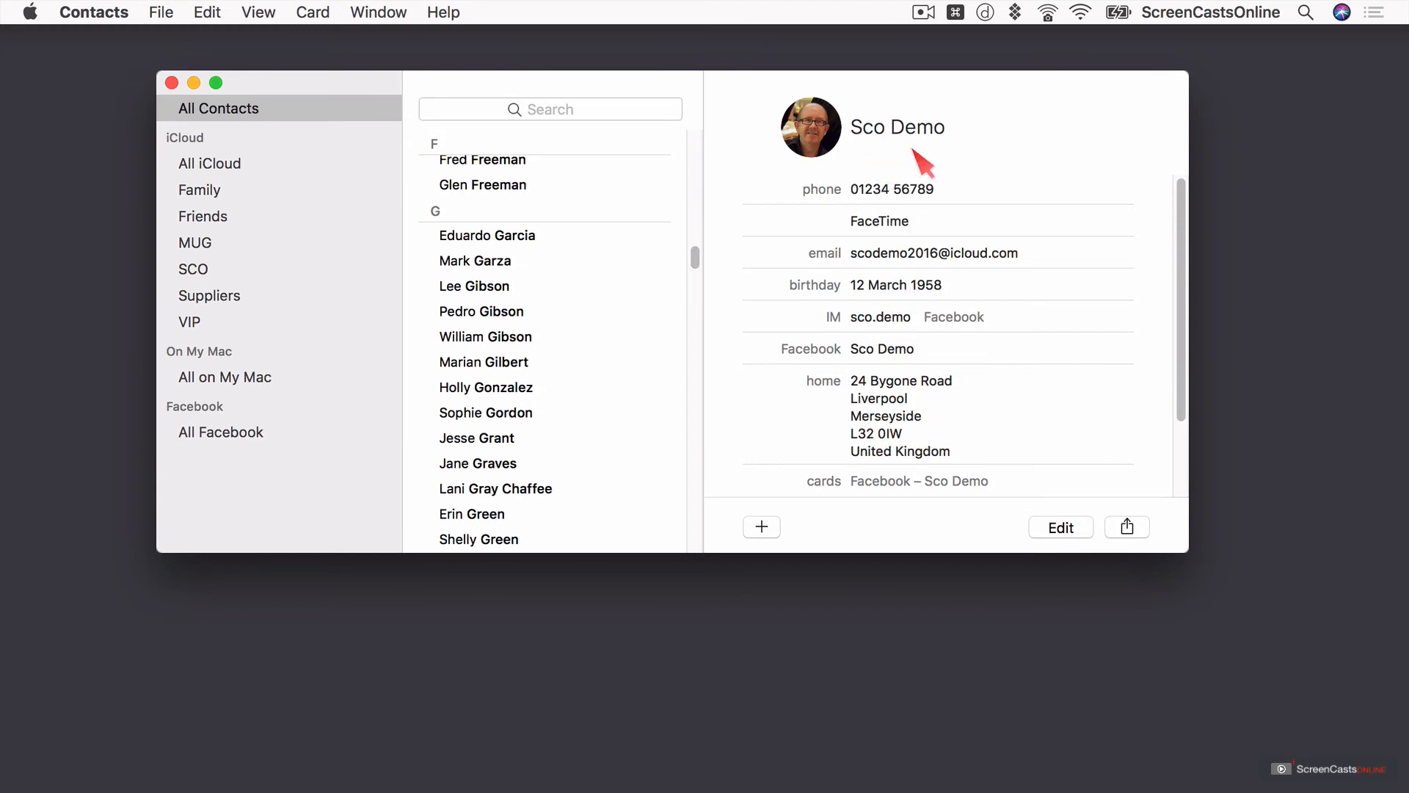
{"action": "left_click", "coordinate": [320, 15]}
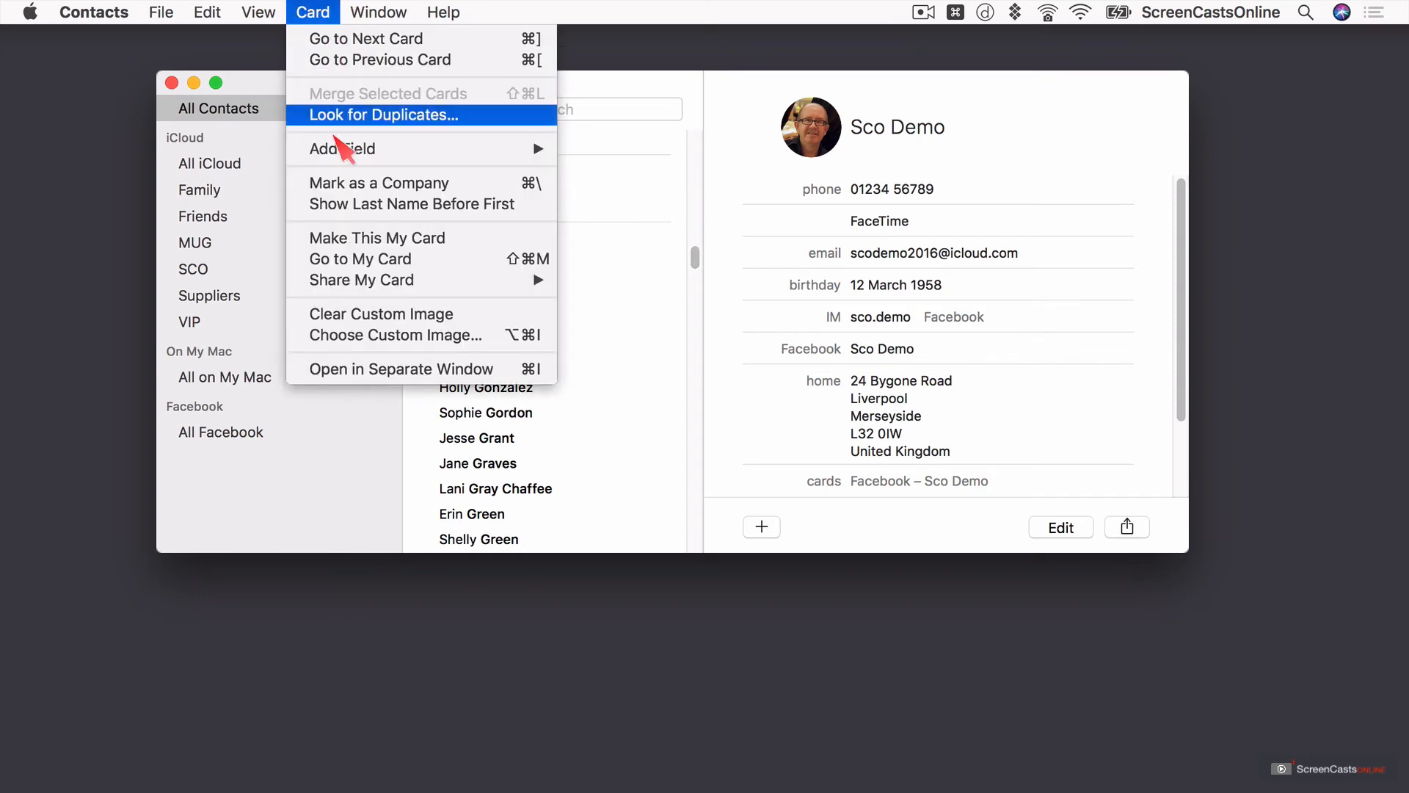
{"action": "left_click", "coordinate": [353, 238]}
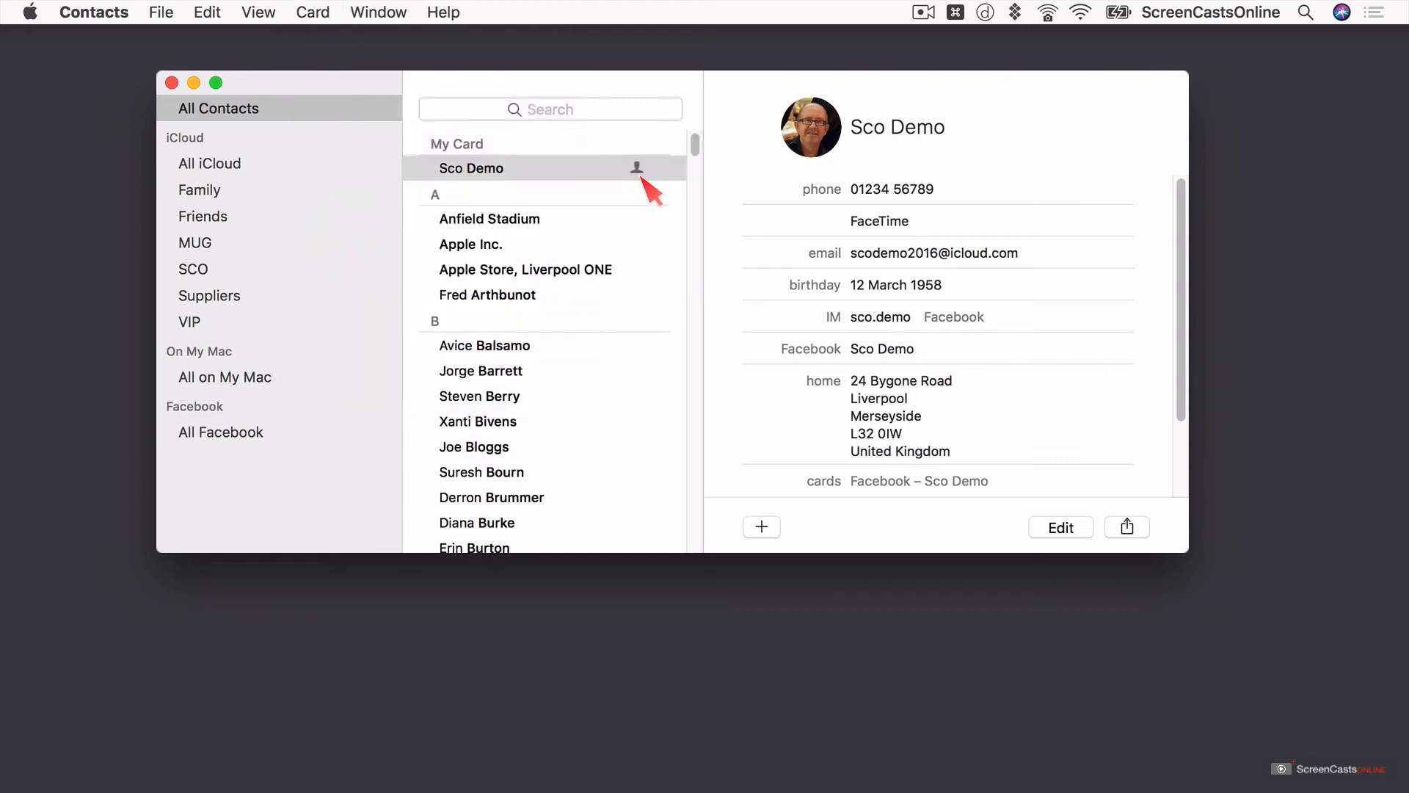
- Review the contact list and the members of the Family group in Contacts, and put the Contacts window away
{"action": "scroll", "coordinate": [650, 188], "scroll_direction": "down", "scroll_amount": 2}
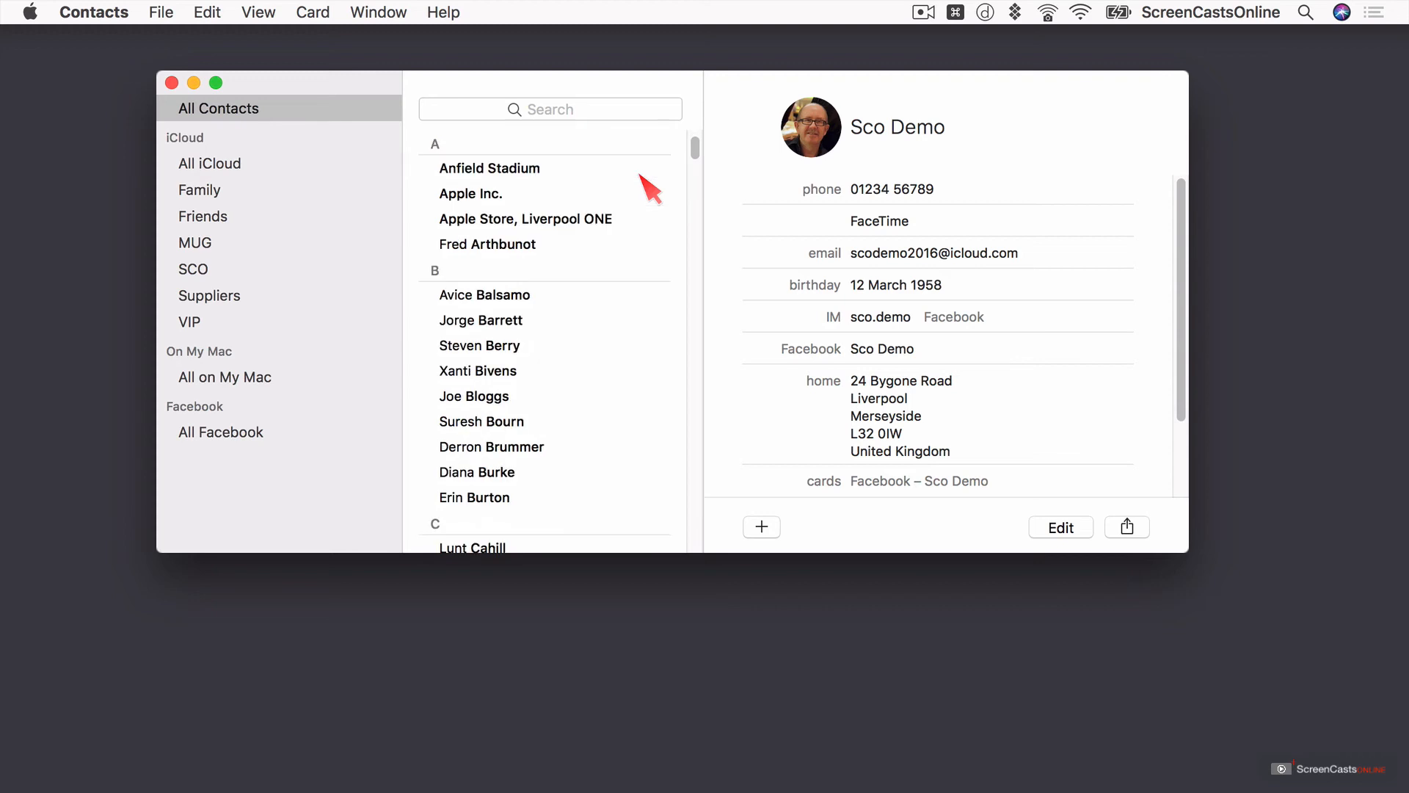
{"action": "scroll", "coordinate": [650, 187], "scroll_direction": "up", "scroll_amount": 2}
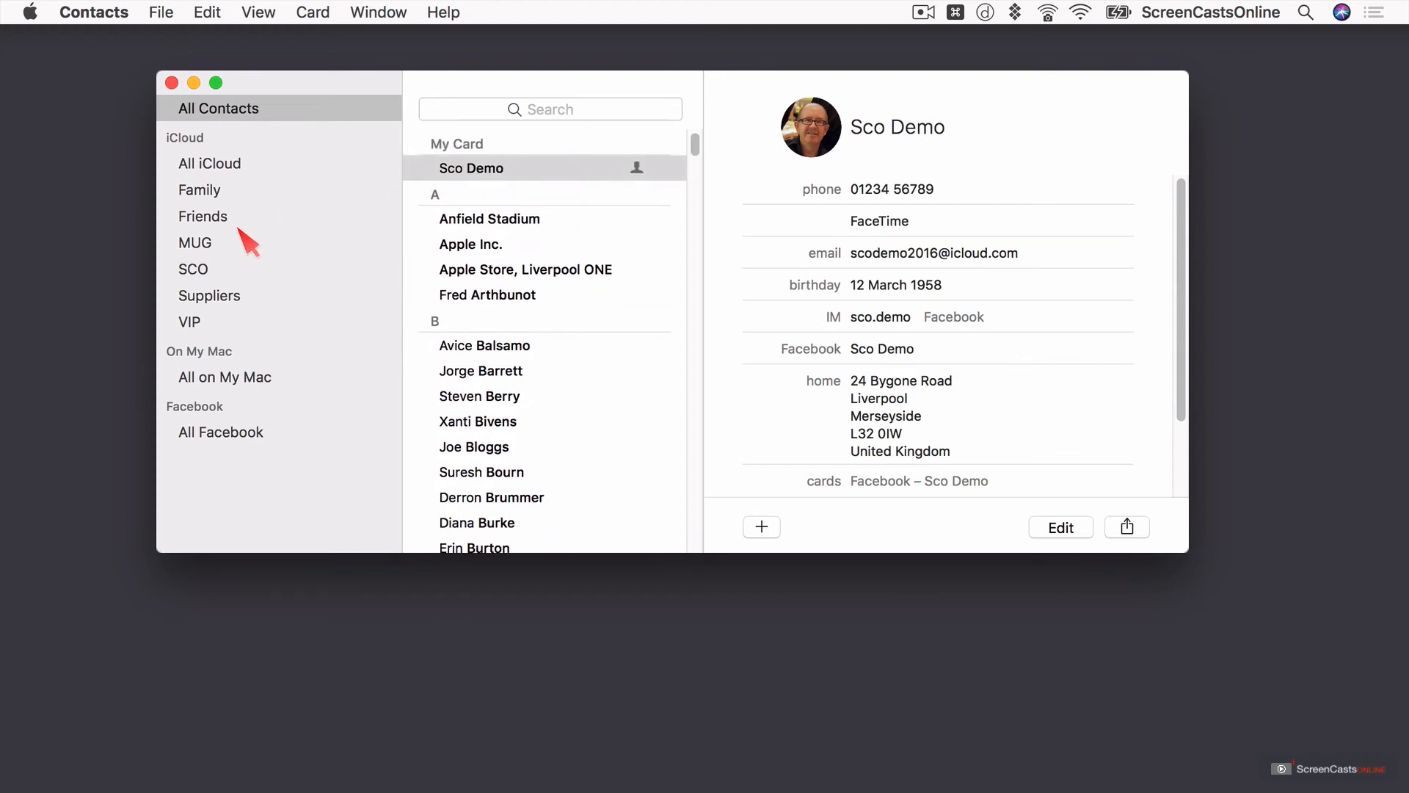
{"action": "left_click", "coordinate": [204, 192]}
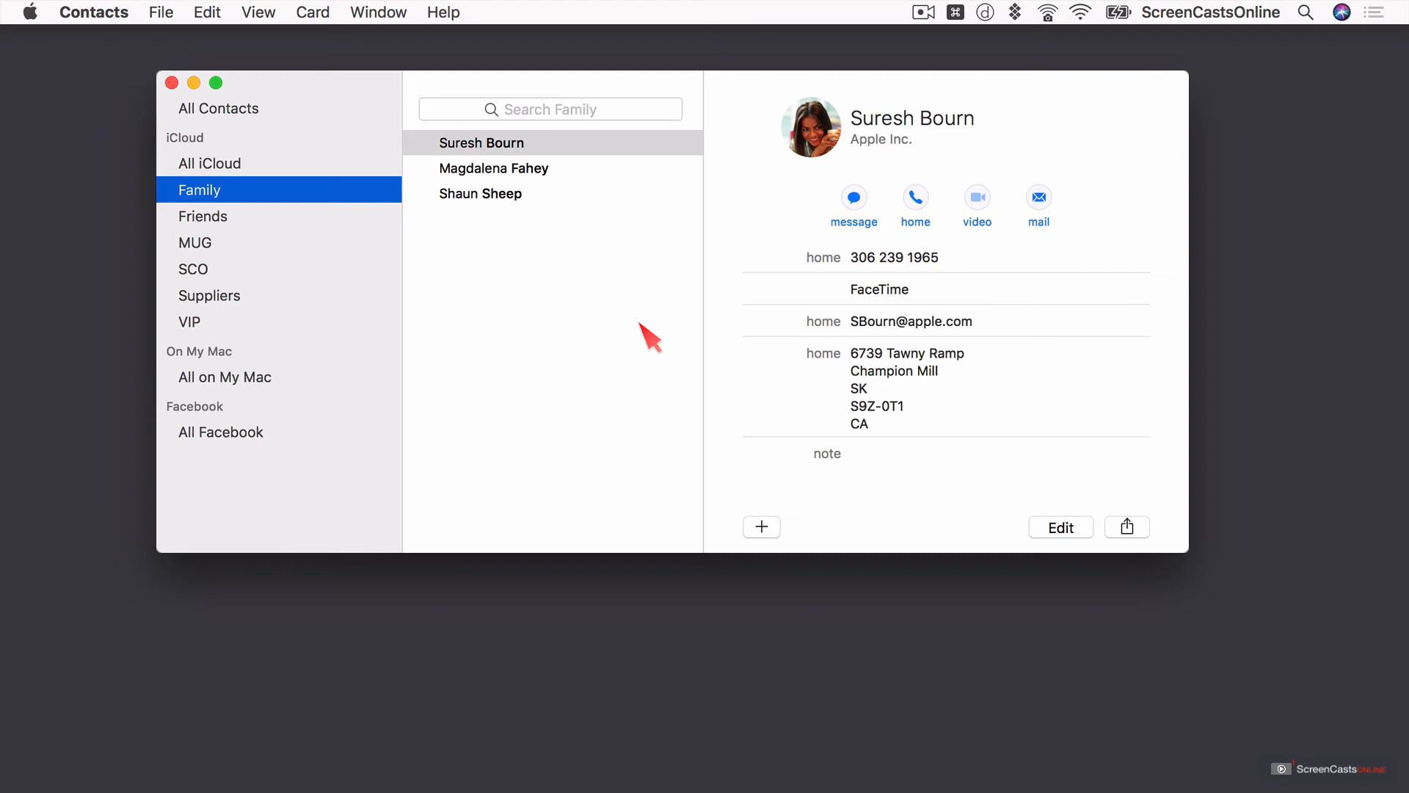
{"action": "left_click", "coordinate": [193, 83]}
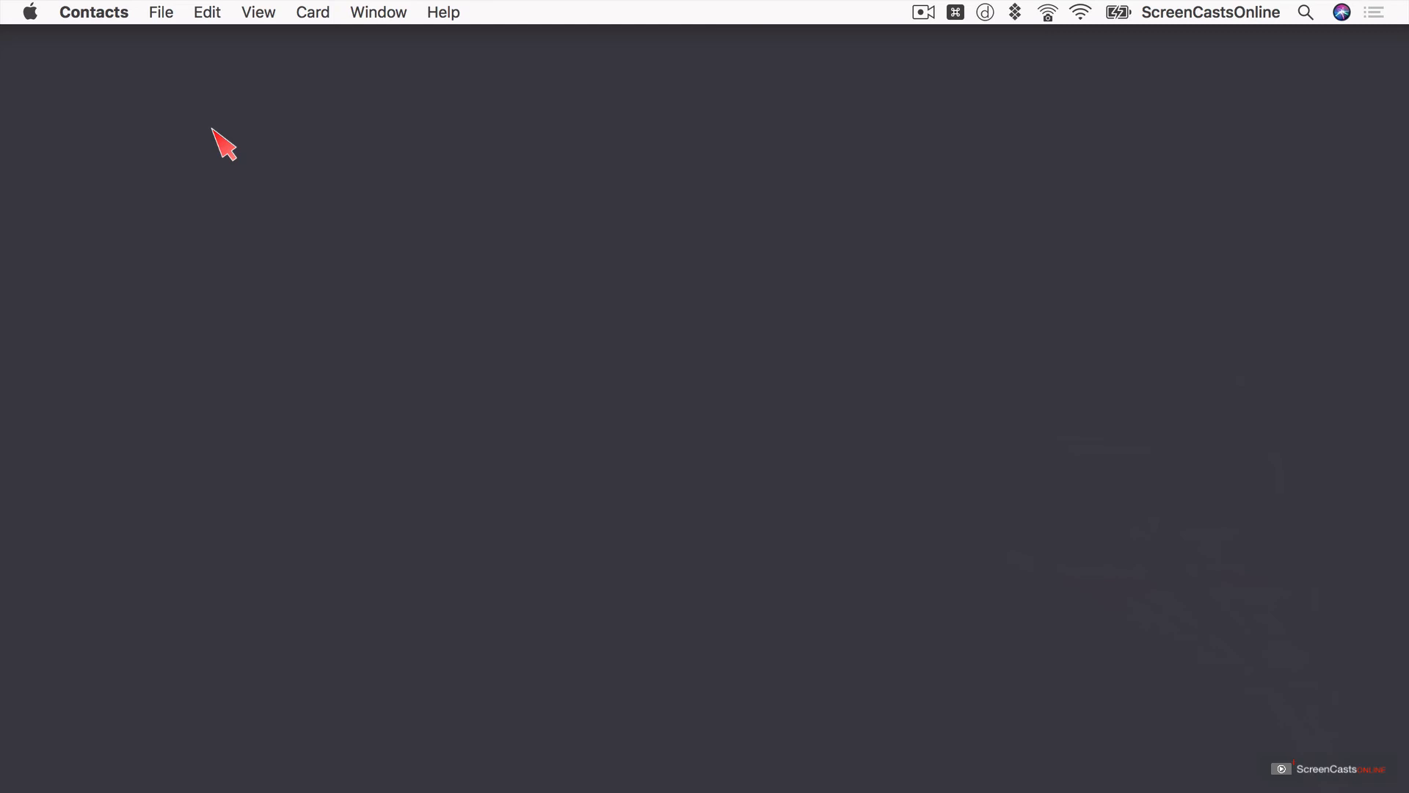
- Switch to Safari and download the example pre-tagged Pages template from the Mail Merge page
{"action": "key", "text": "super+Tab"}
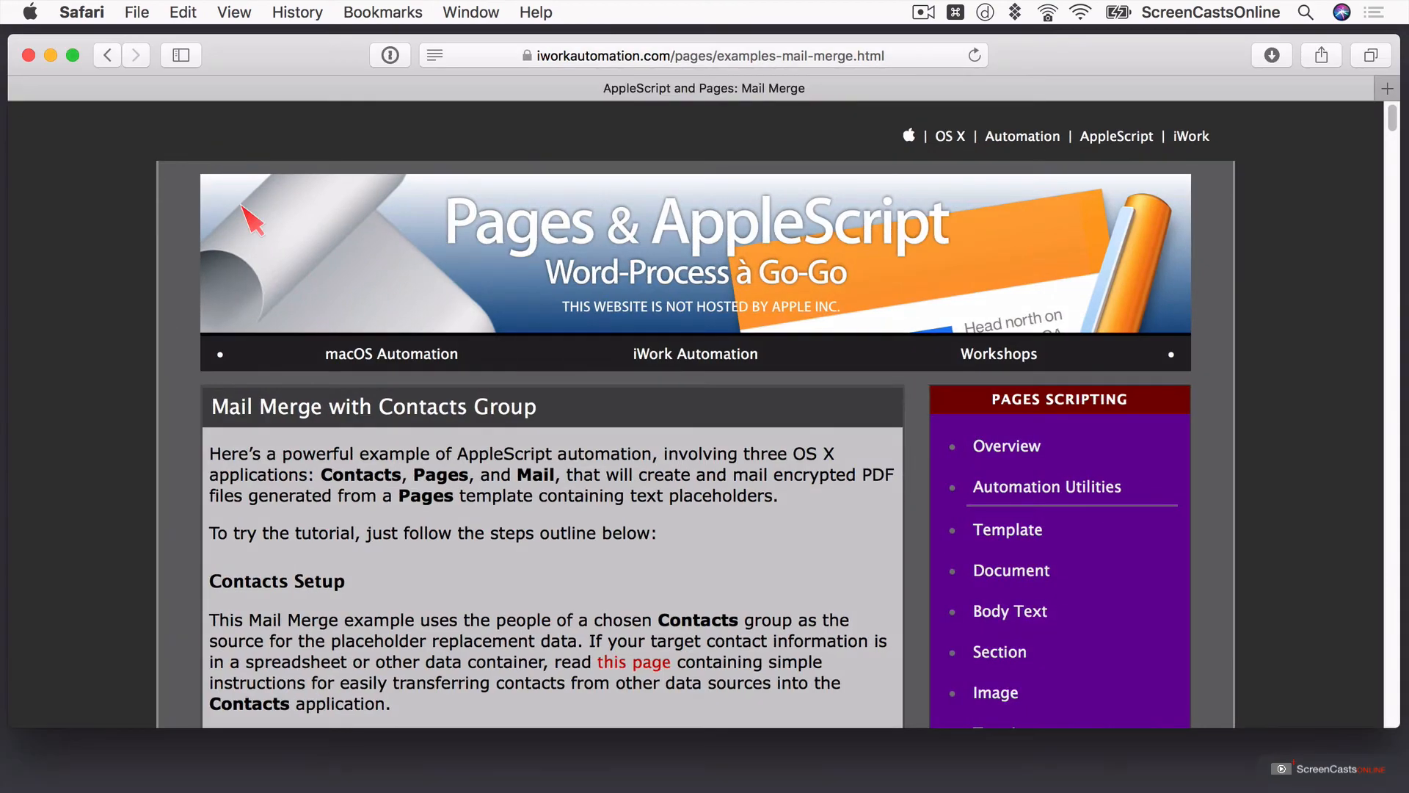
{"action": "scroll", "coordinate": [514, 483], "scroll_direction": "down", "scroll_amount": 15}
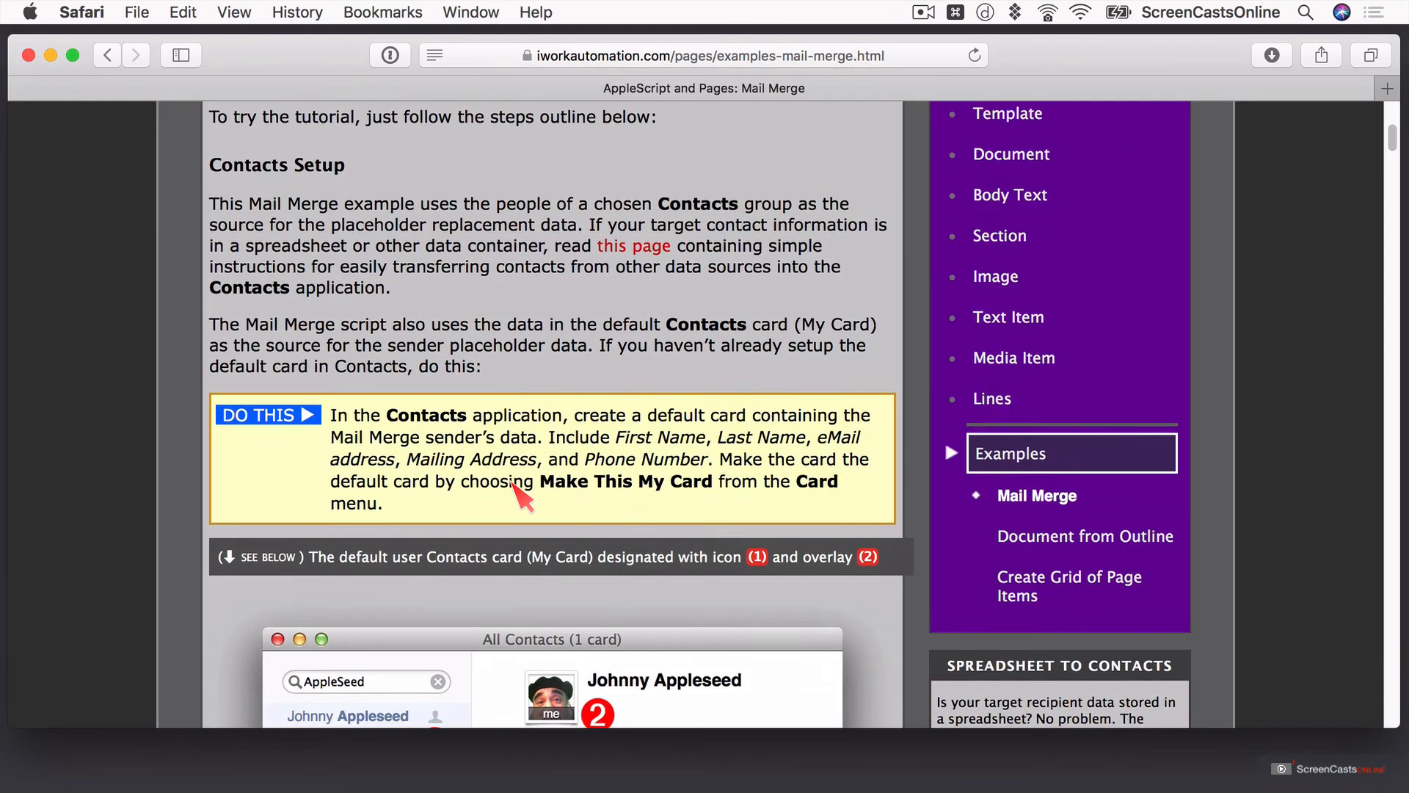
{"action": "scroll", "coordinate": [517, 488], "scroll_direction": "down", "scroll_amount": 15}
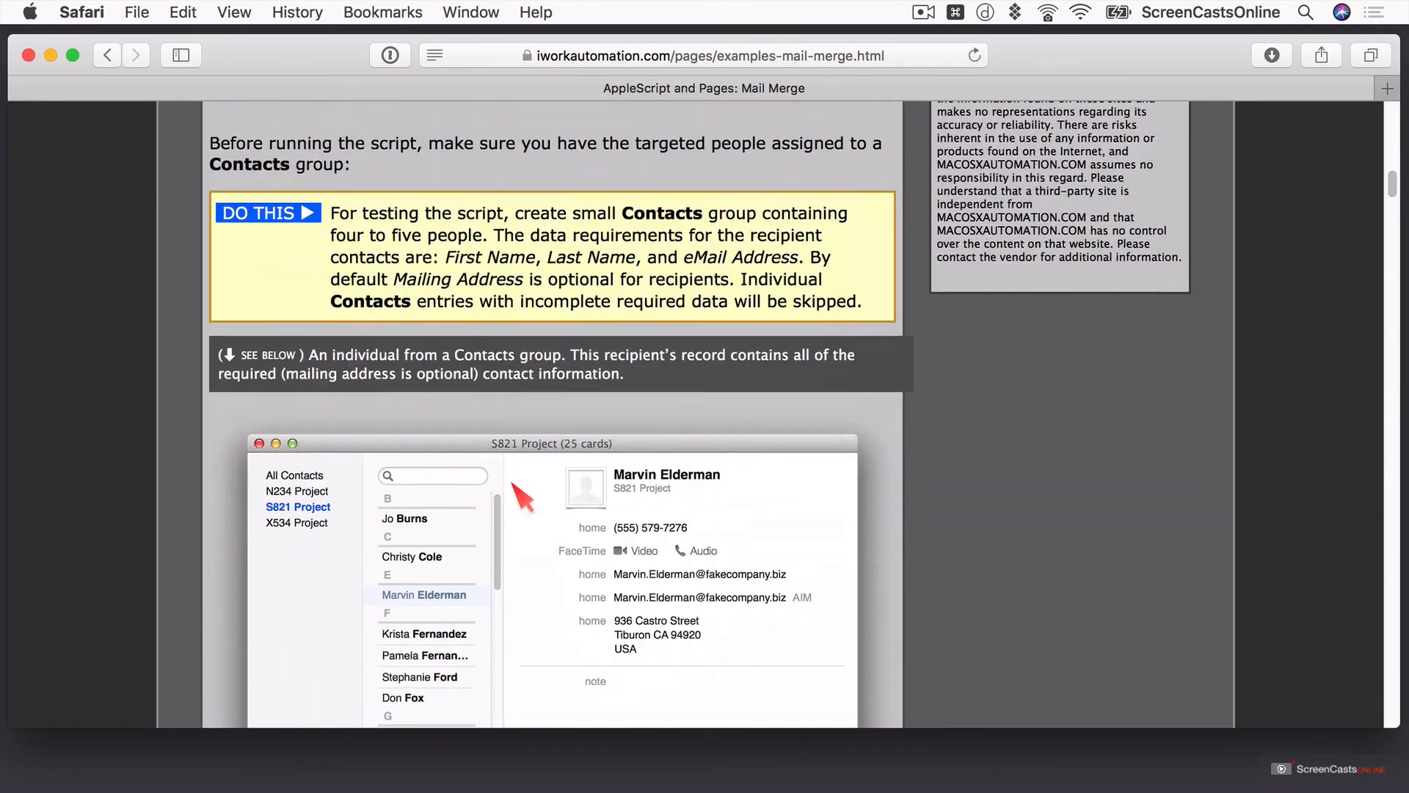
{"action": "scroll", "coordinate": [521, 490], "scroll_direction": "down", "scroll_amount": 2}
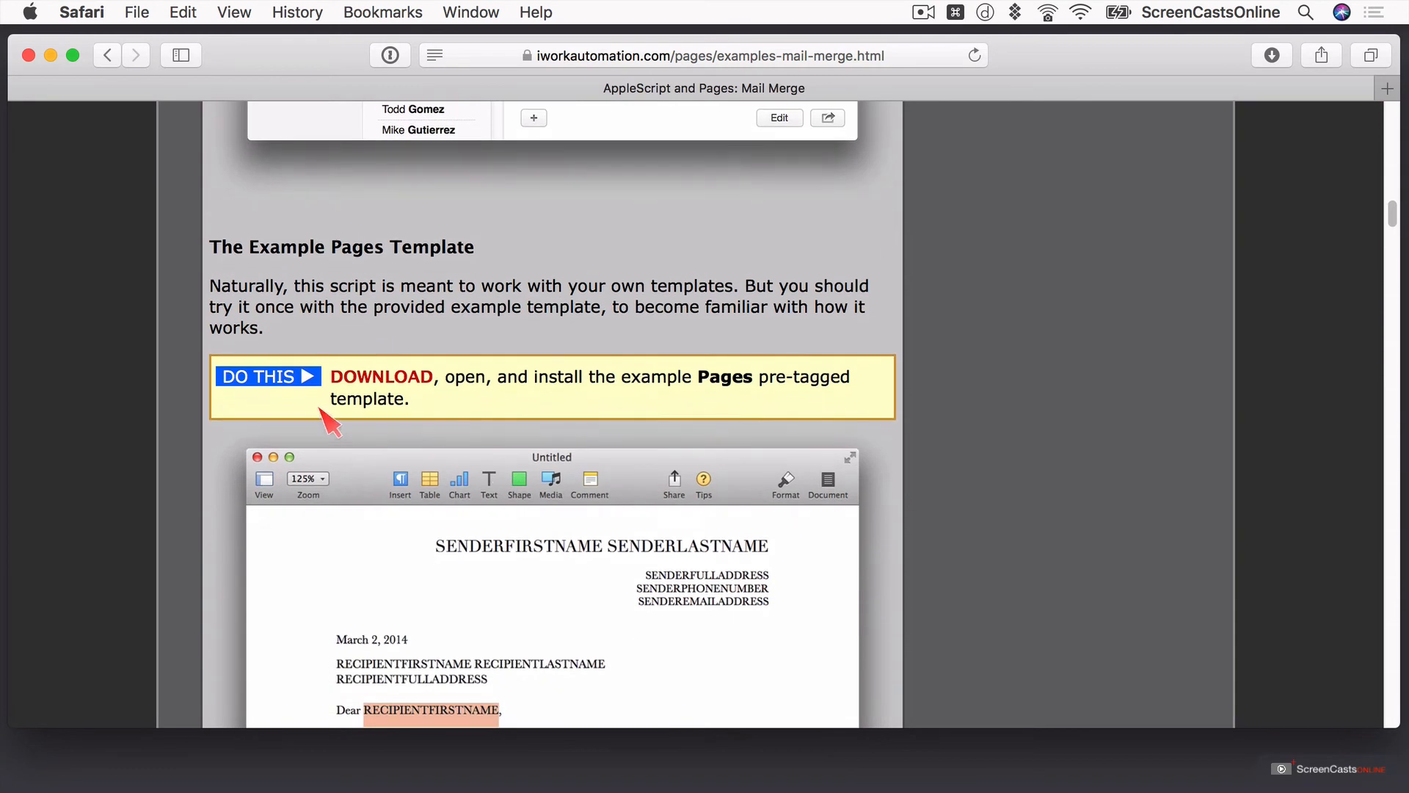
{"action": "left_click", "coordinate": [387, 382]}
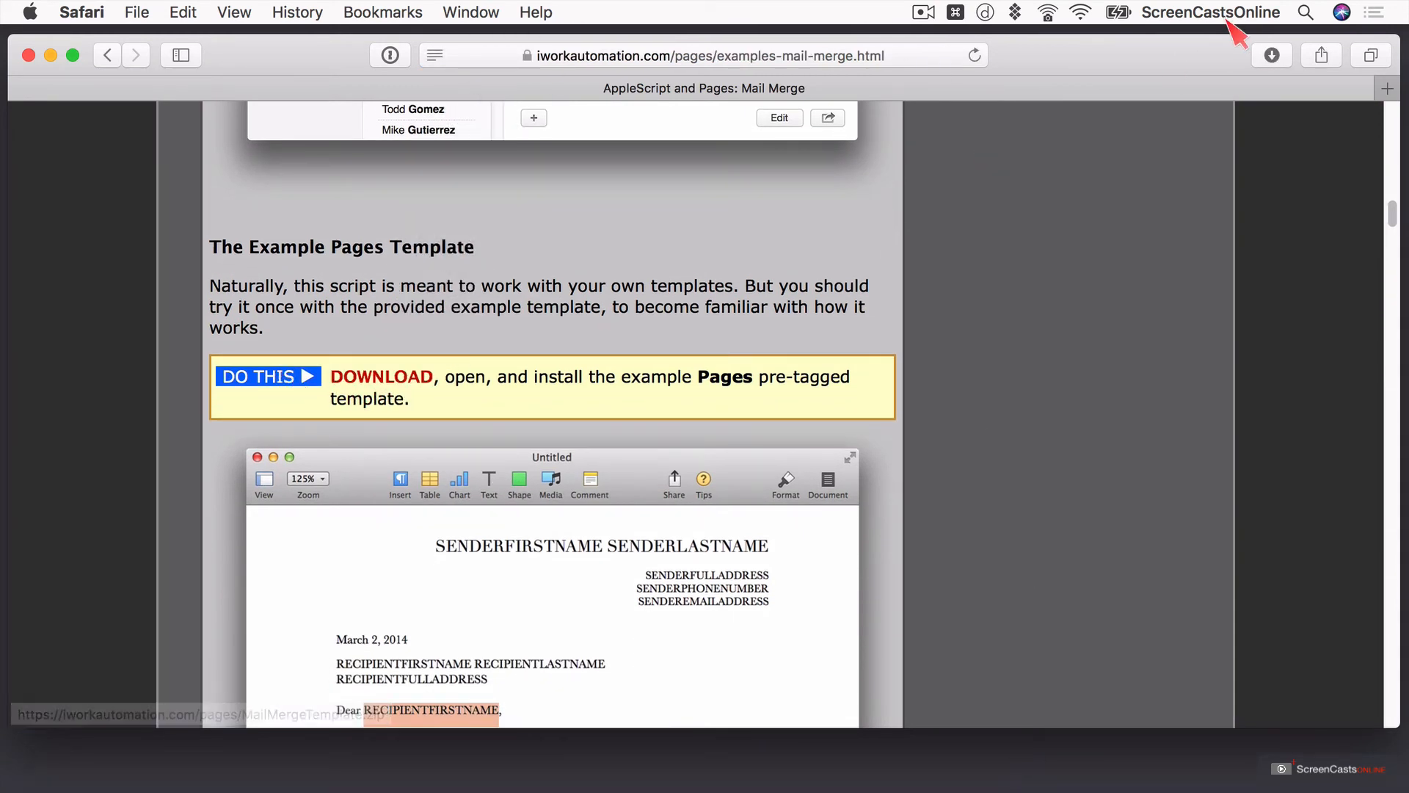
- Open the downloaded Mail Merge Template in Pages as a new document and minimize the Safari window
{"action": "left_click", "coordinate": [1284, 63]}
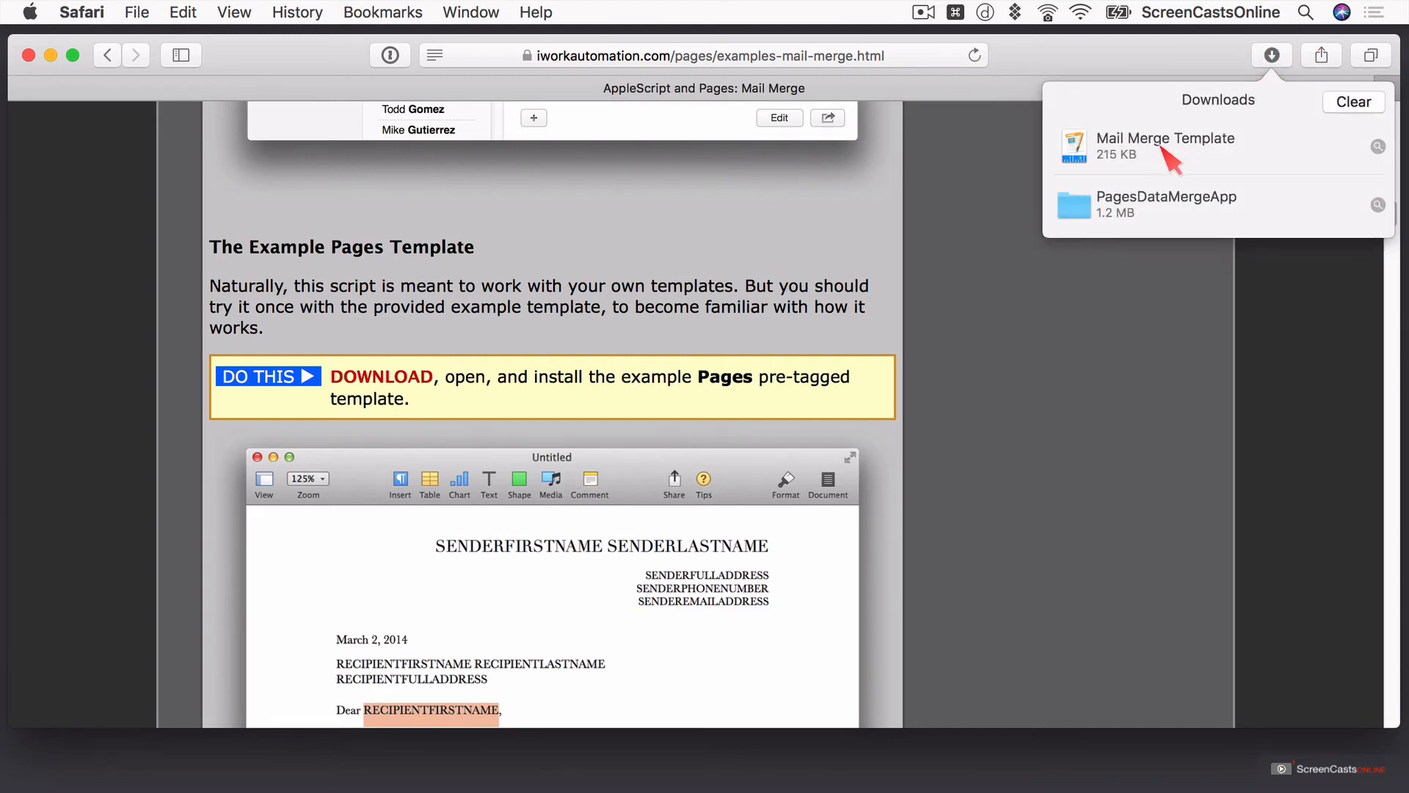
{"action": "double_click", "coordinate": [1161, 146]}
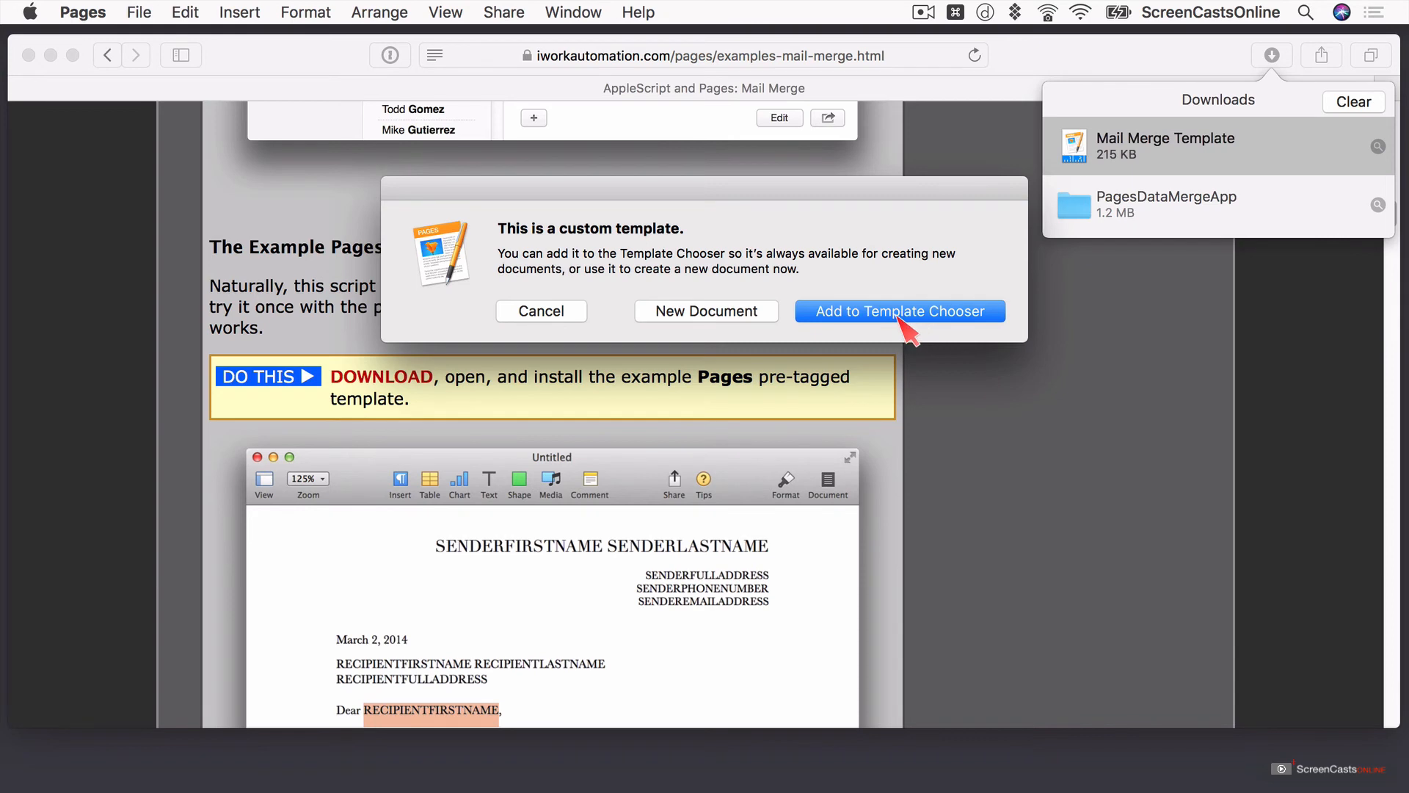
{"action": "left_click", "coordinate": [710, 314]}
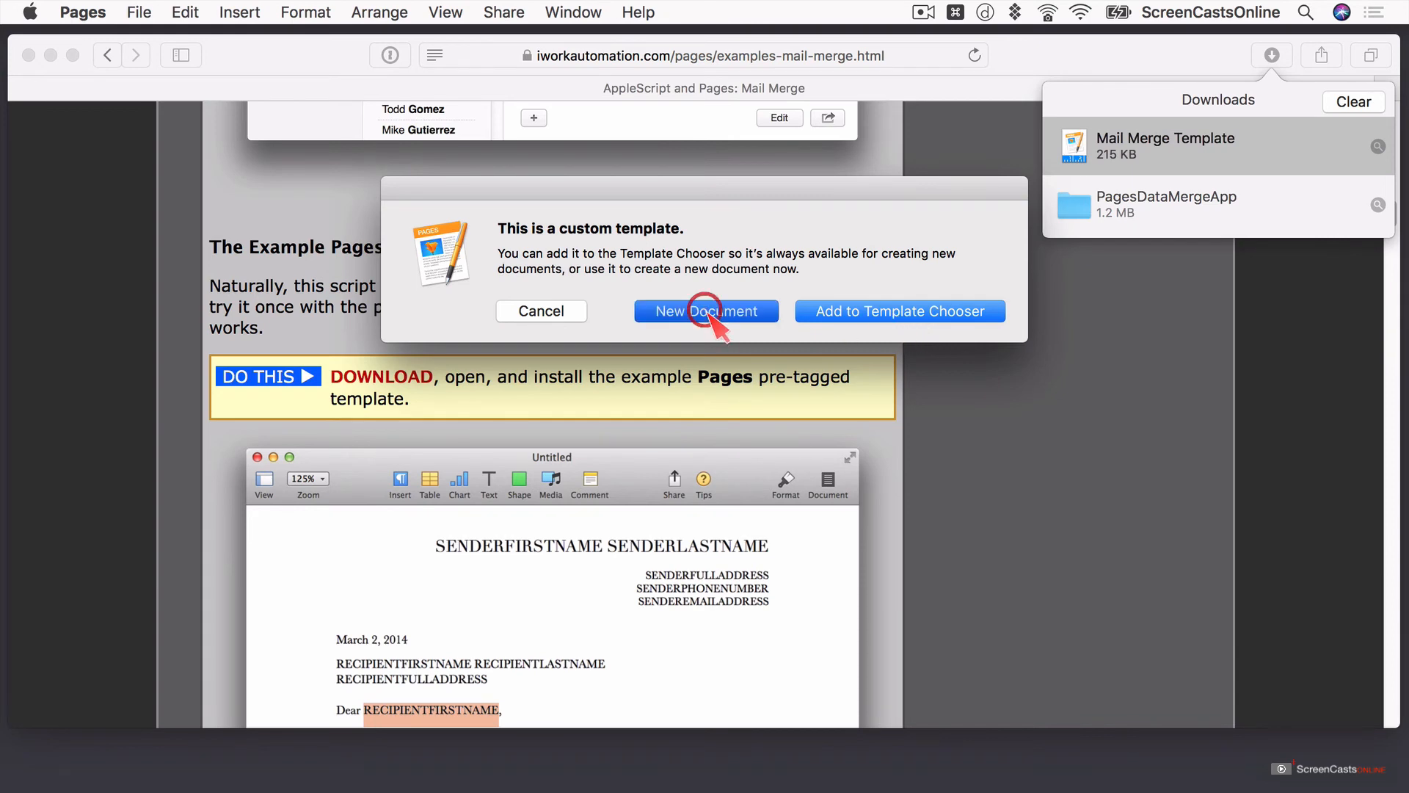
{"action": "left_click", "coordinate": [51, 55]}
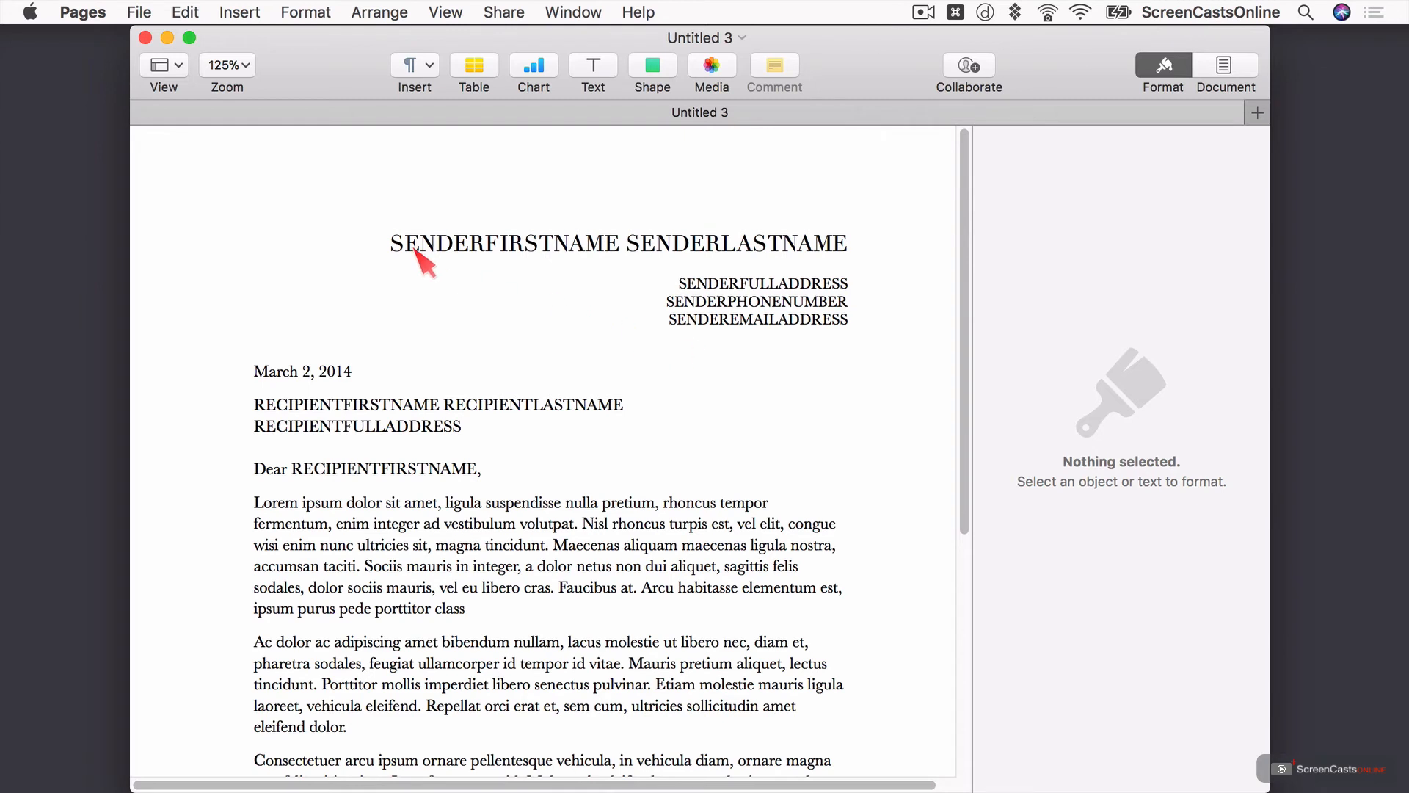
- Set the letter's date field to December 19, 2017
{"action": "left_click", "coordinate": [303, 372]}
{"action": "left_click", "coordinate": [292, 510]}
{"action": "left_click", "coordinate": [518, 337]}
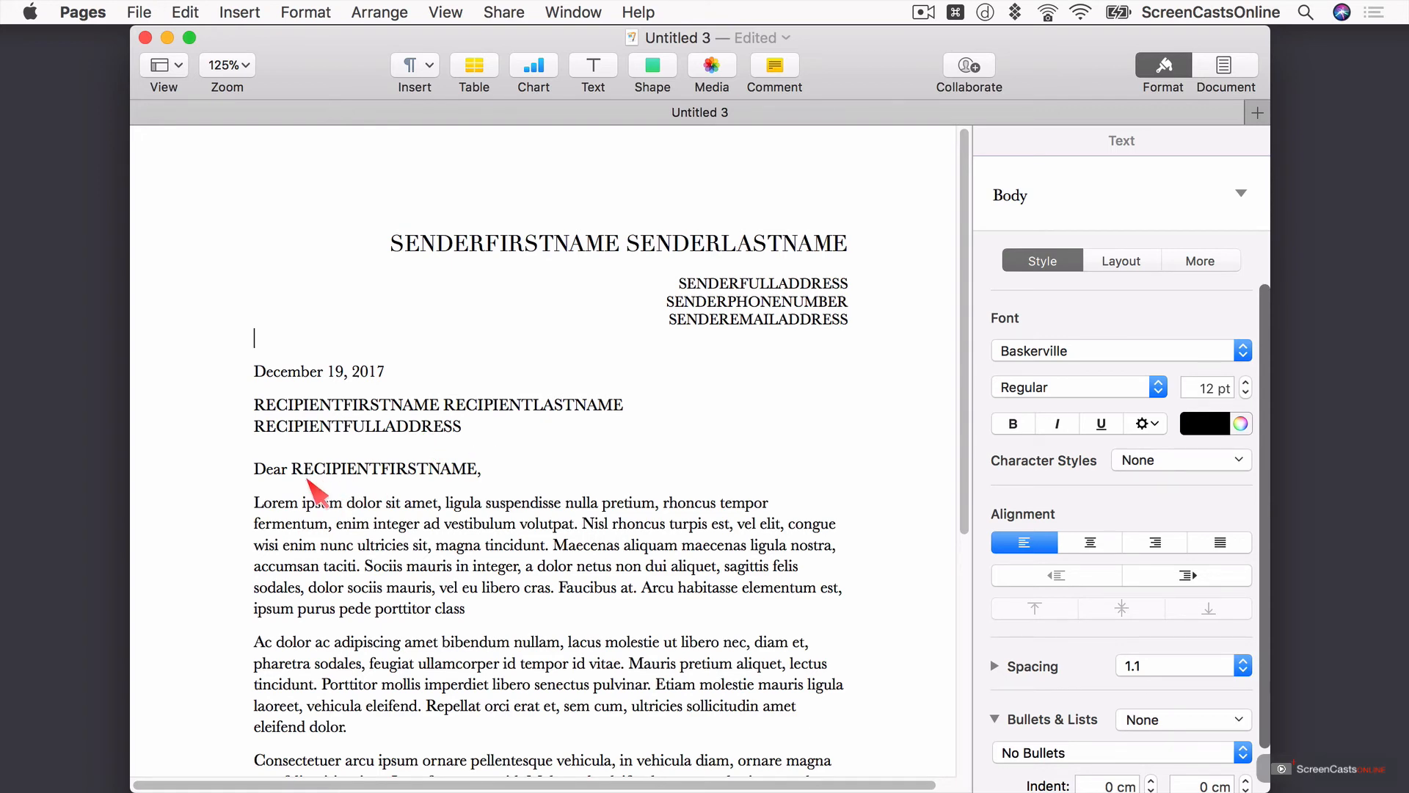
- Replace the letter's placeholder body text with "Merry Xmas and here’s what happened last year!" and a second paragraph "Blah, blah, blah…"
{"action": "left_click", "coordinate": [398, 550]}
{"action": "scroll", "coordinate": [478, 580], "scroll_direction": "down", "scroll_amount": 5}
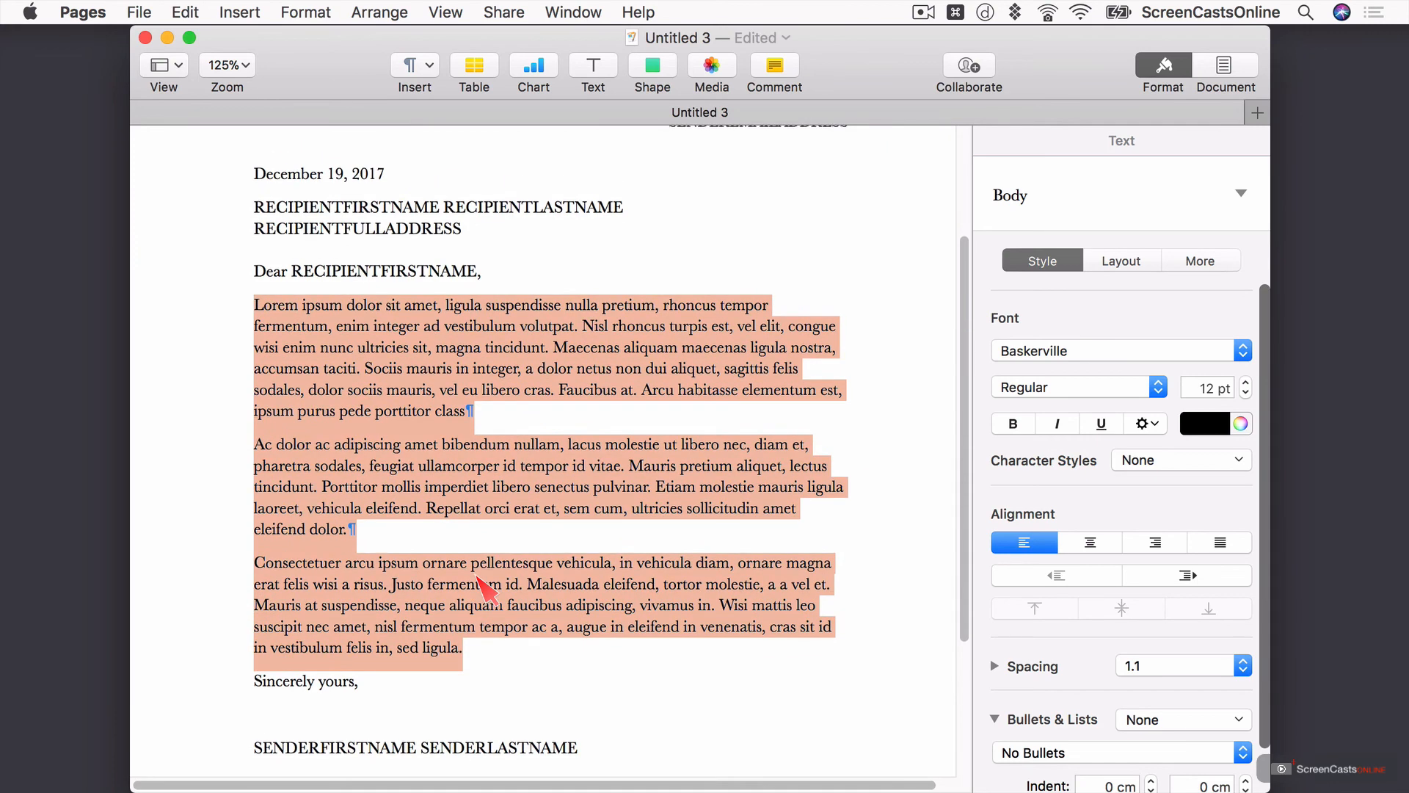
{"action": "type", "text": "Merry Xmas and here’s what happened last year!"}
{"action": "key", "text": "Return"}
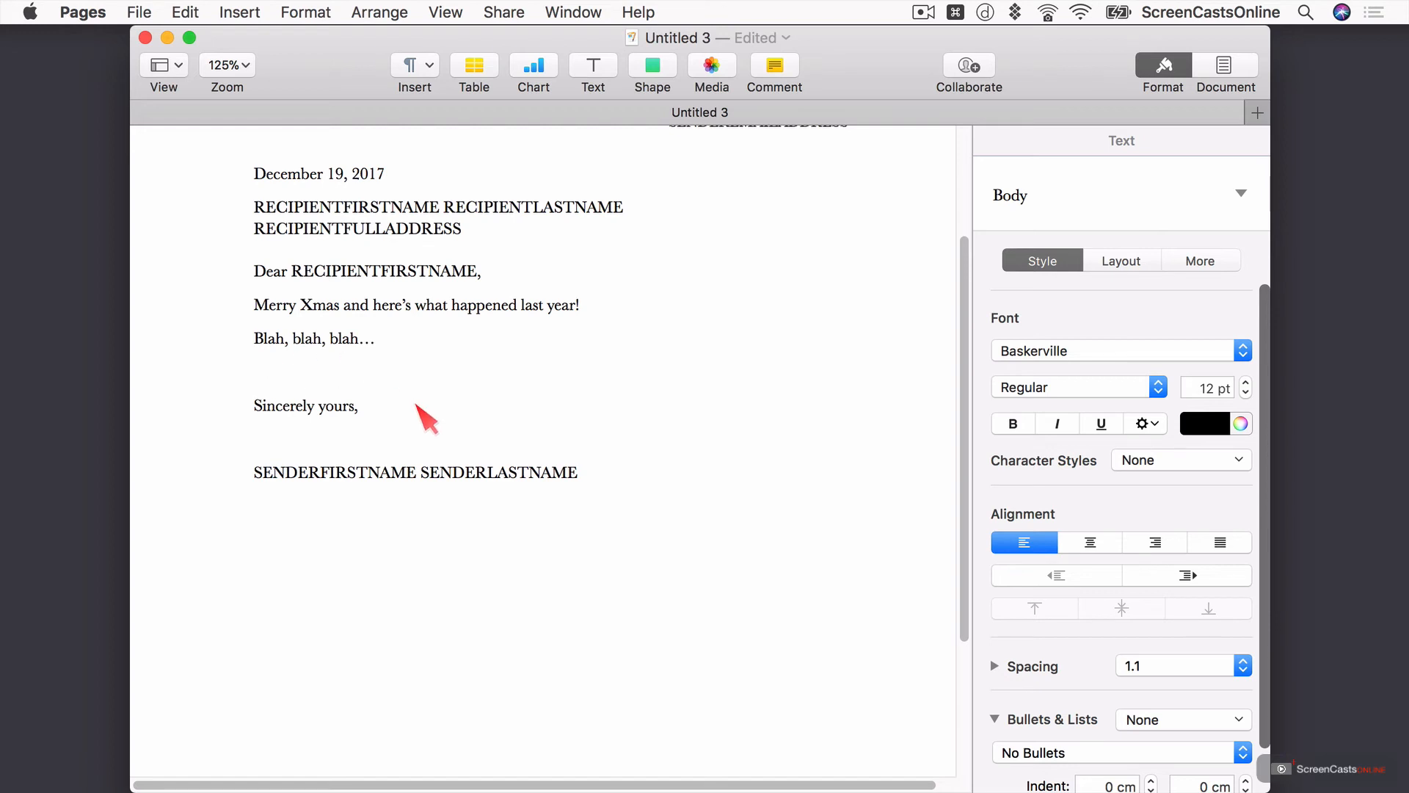
- Change the font of all the letter's text to Avenir
{"action": "scroll", "coordinate": [425, 418], "scroll_direction": "up", "scroll_amount": 5}
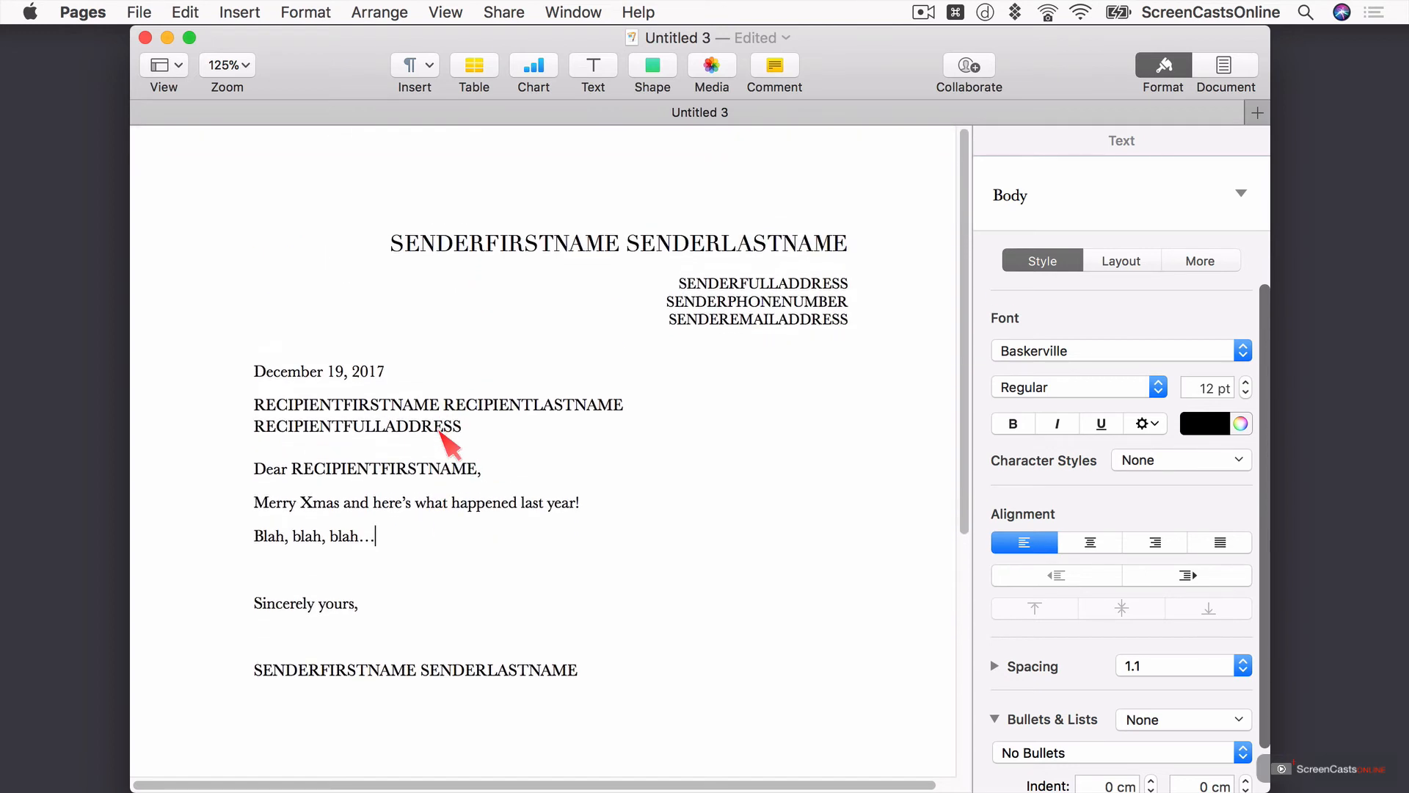
{"action": "key", "text": "super+a"}
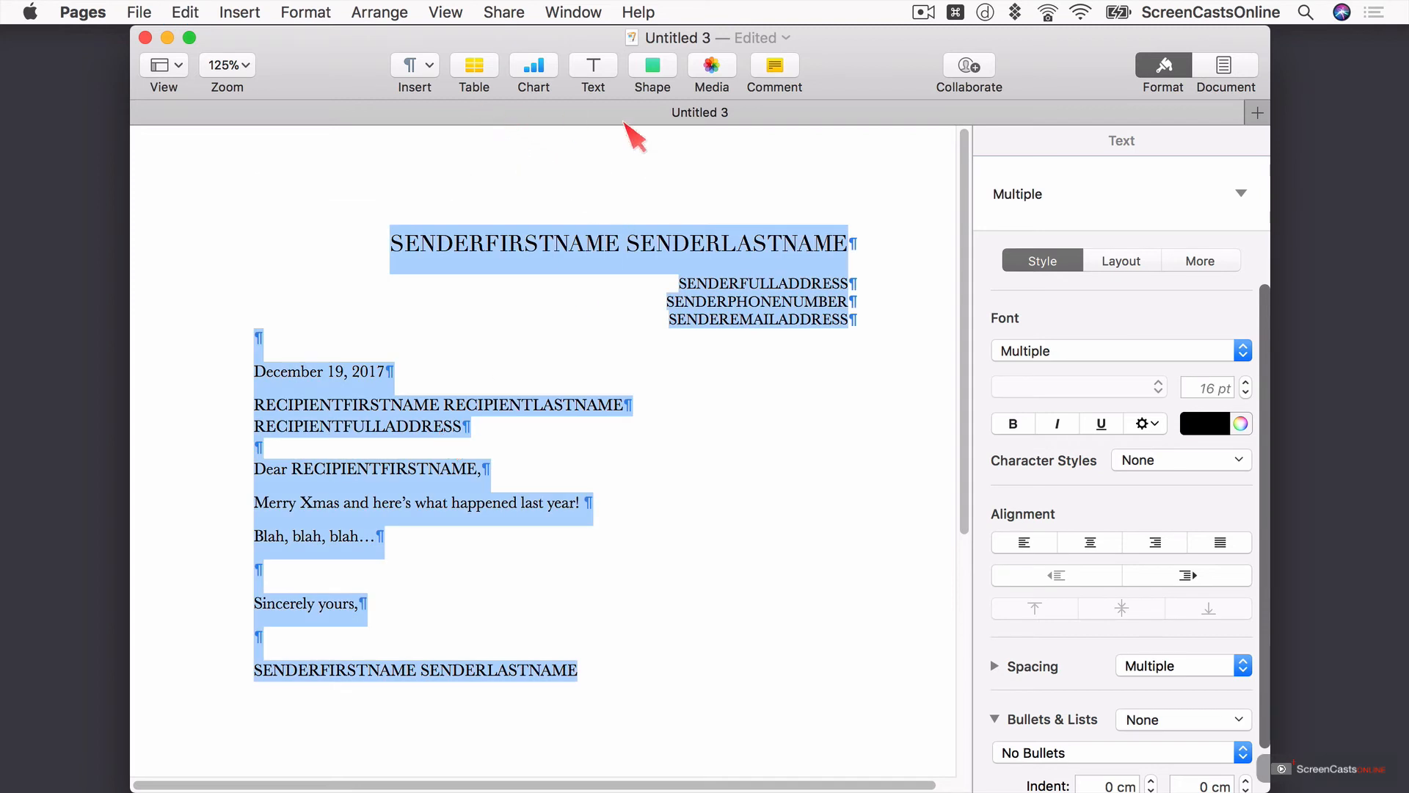
{"action": "left_click", "coordinate": [1063, 356]}
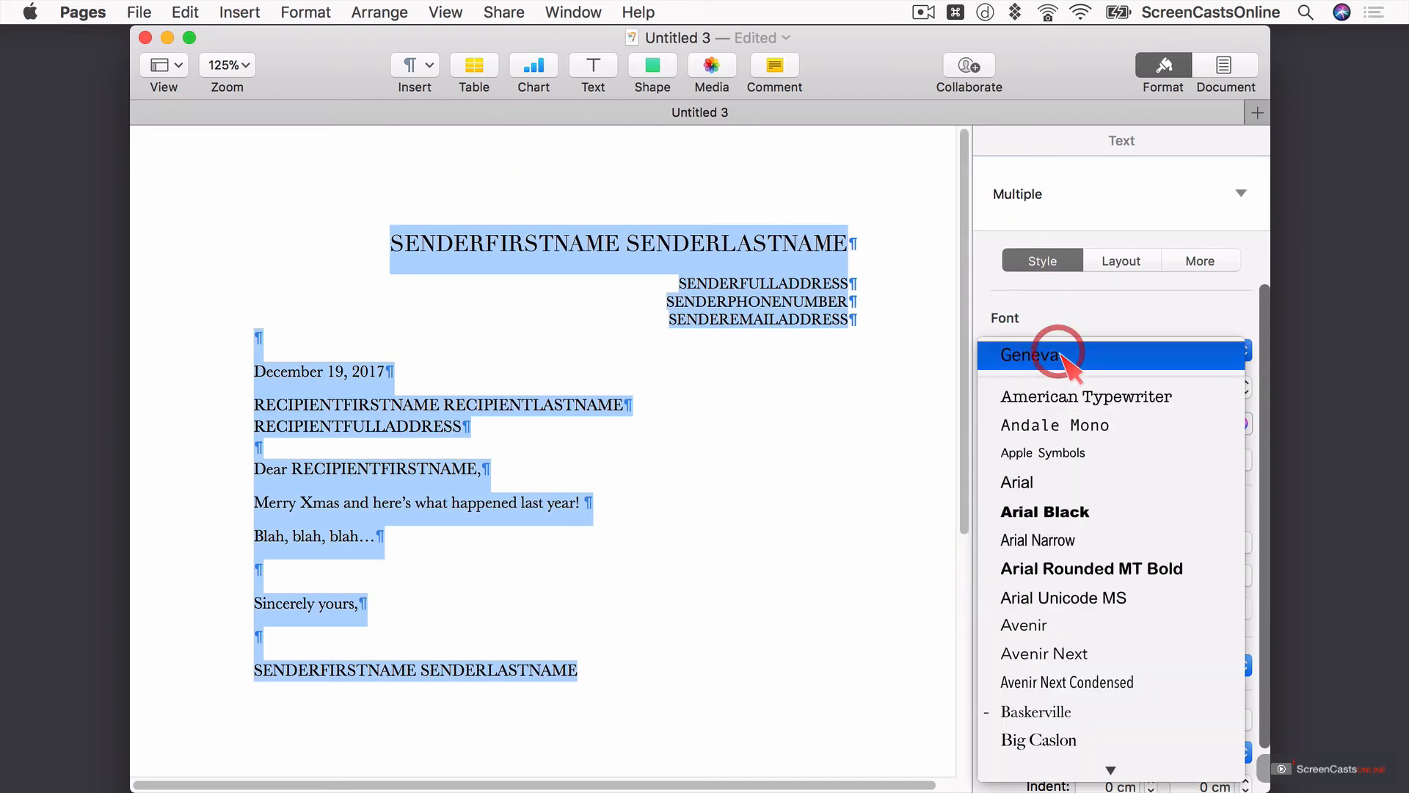
{"action": "left_click", "coordinate": [1042, 626]}
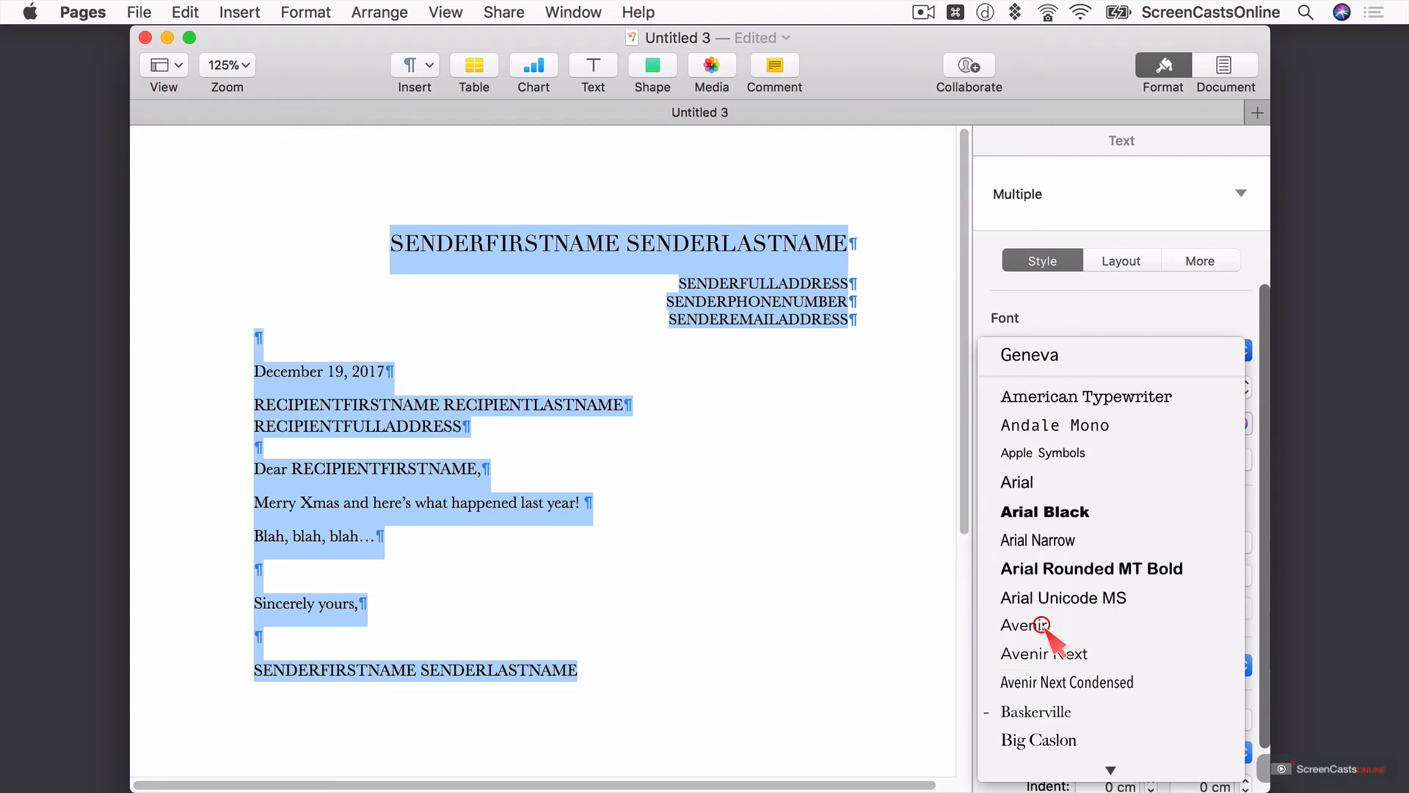
{"action": "left_click", "coordinate": [697, 604]}
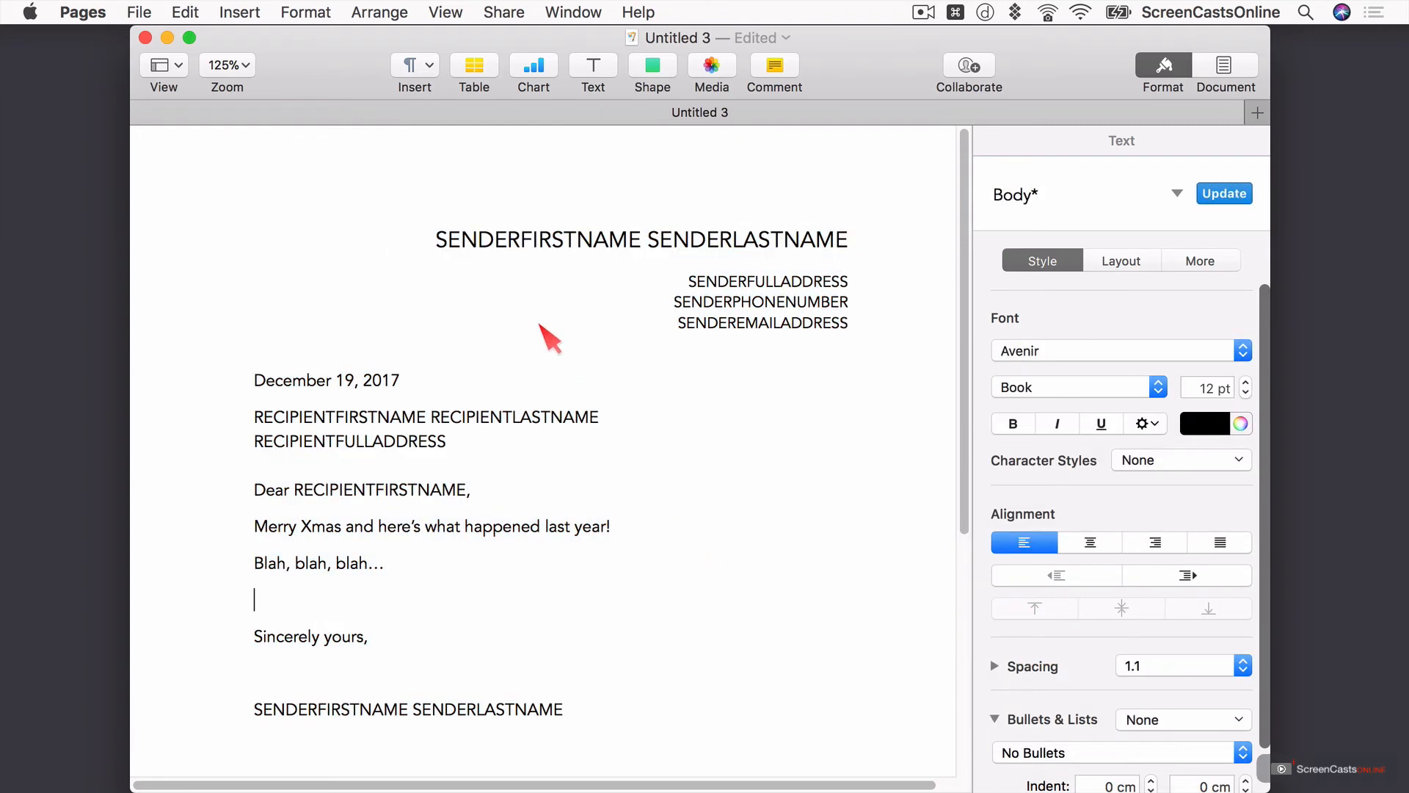
- Make the sender name placeholders in the letter heading and in the closing signature bold
{"action": "left_click_drag", "start_coordinate": [436, 244], "coordinate": [822, 237]}
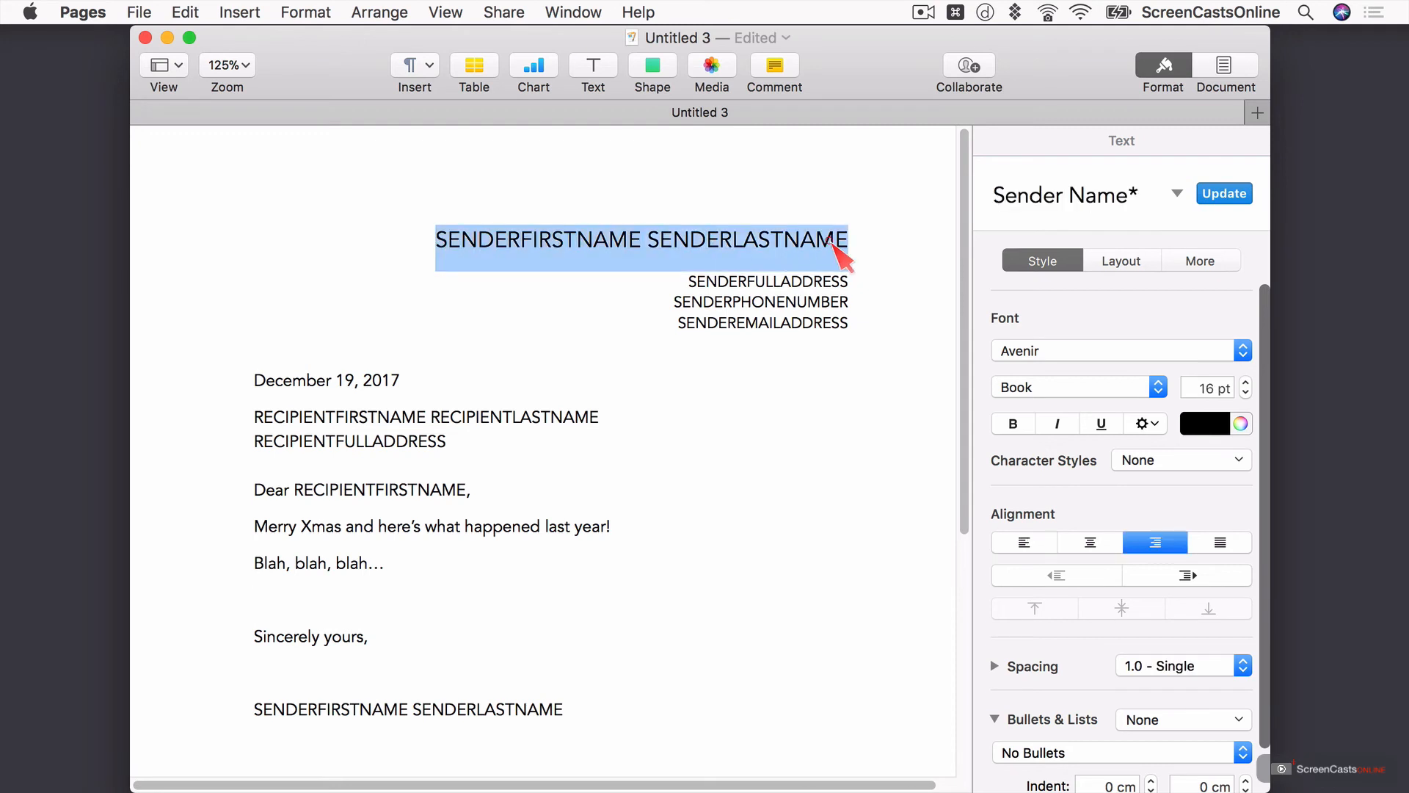
{"action": "key", "text": "super+b"}
{"action": "left_click", "coordinate": [675, 421]}
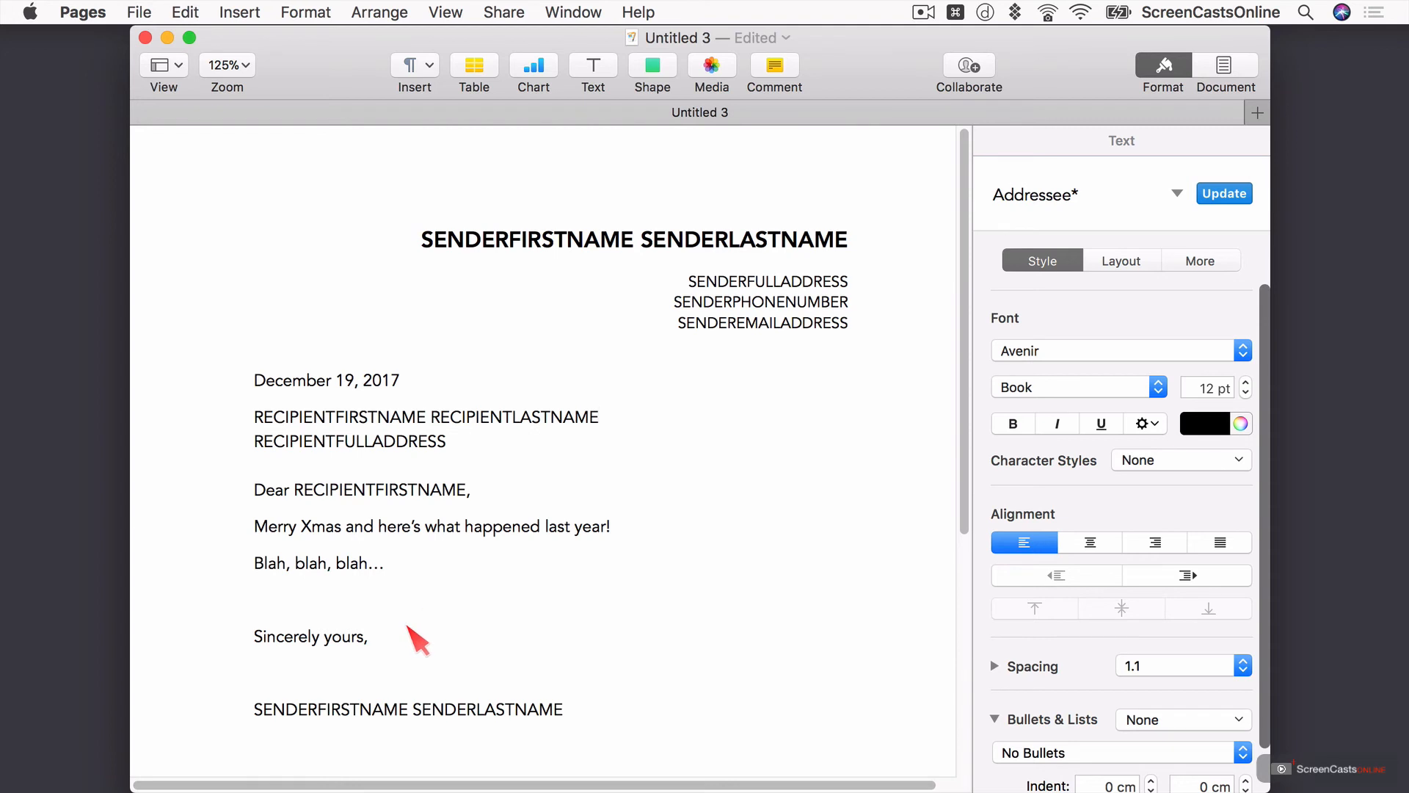
{"action": "left_click_drag", "start_coordinate": [564, 710], "coordinate": [263, 709]}
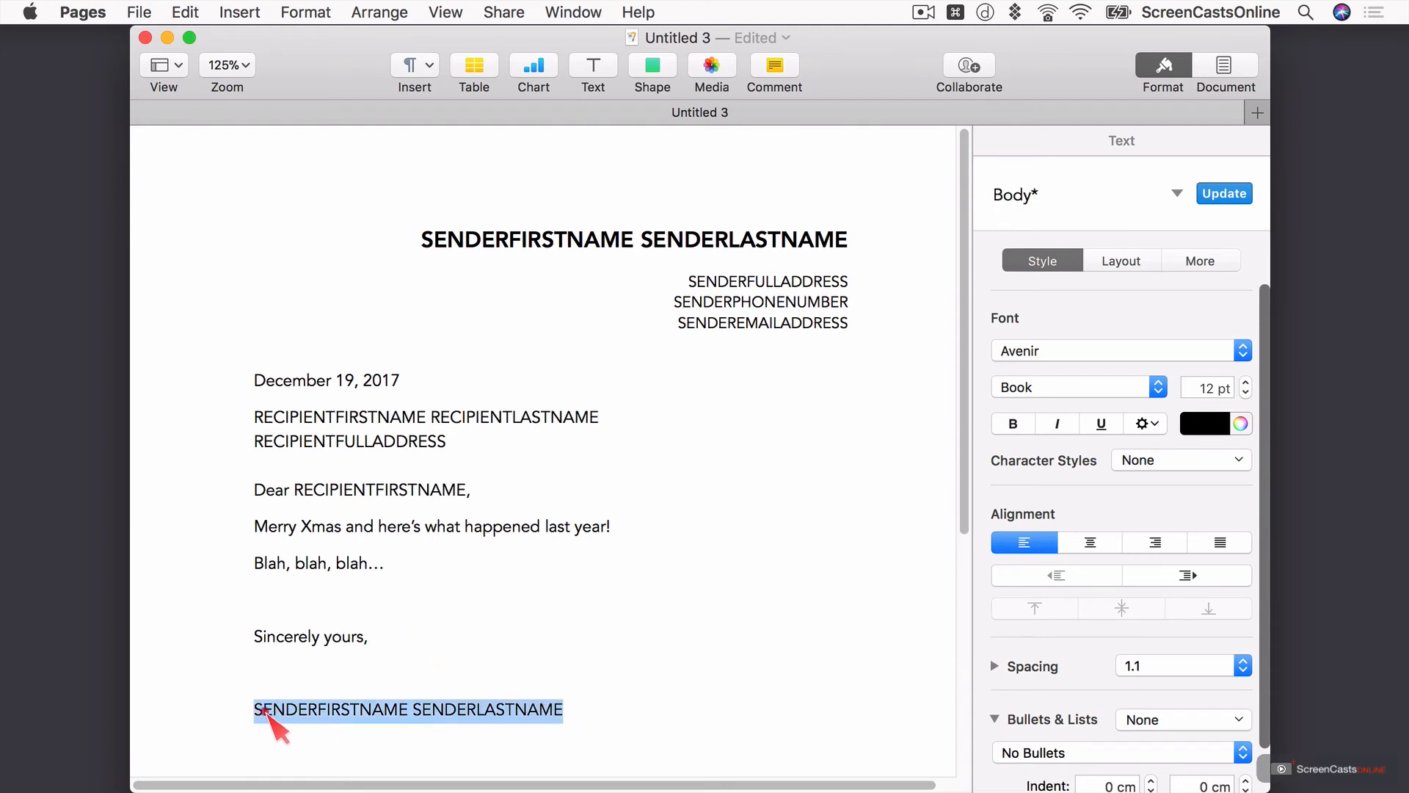
{"action": "key", "text": "super+b"}
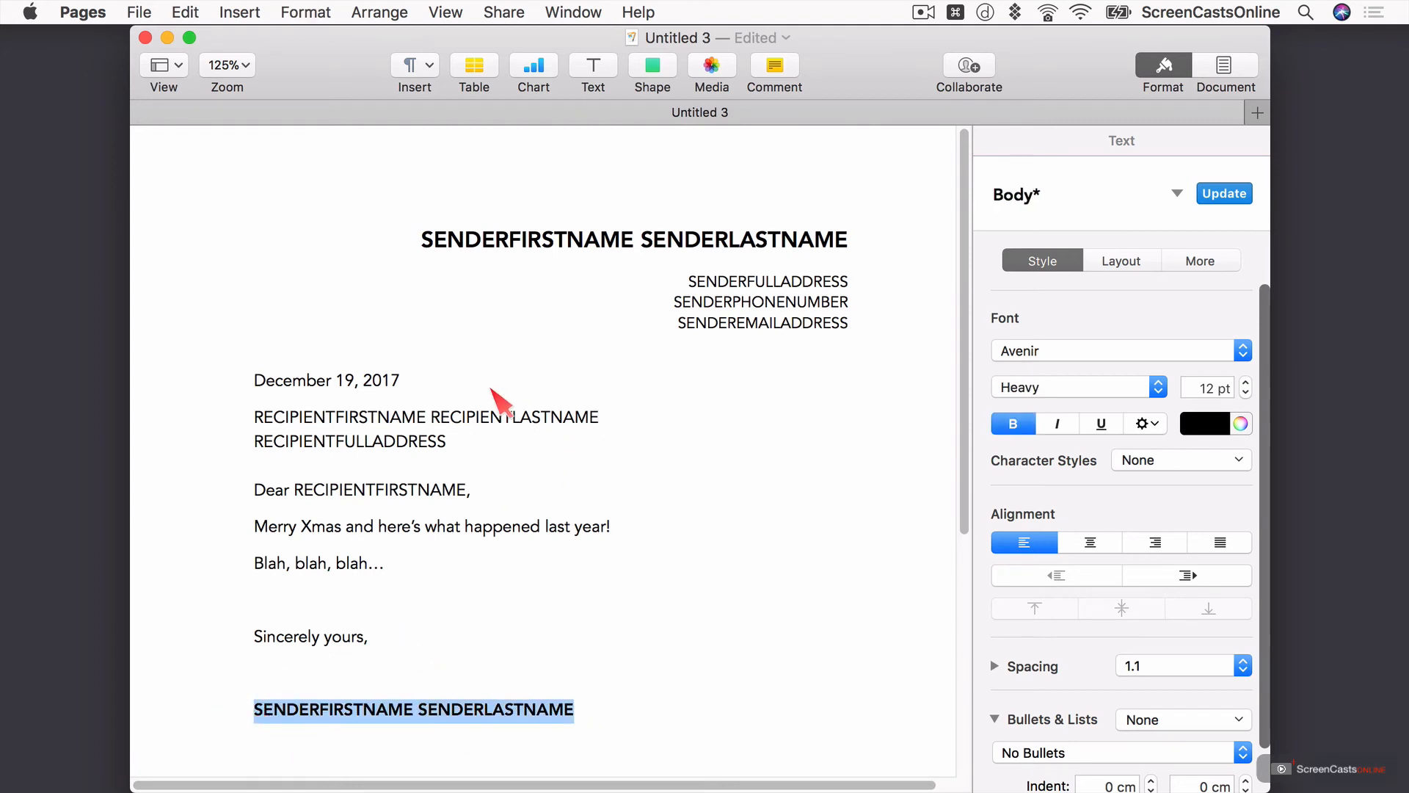
- Save the letter as a custom template in the Template Chooser, named "Xmas 2018 Update", and close the chooser
{"action": "left_click", "coordinate": [141, 13]}
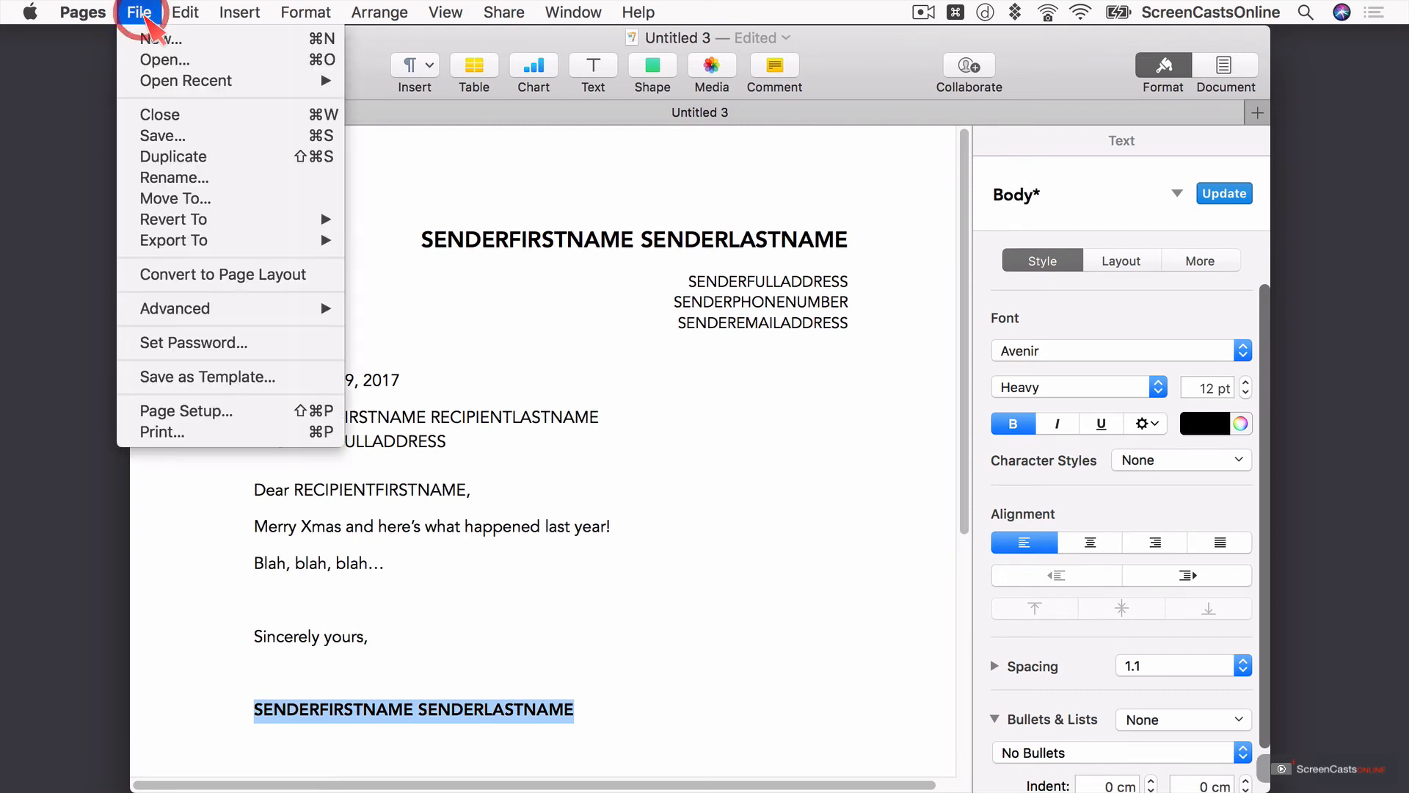
{"action": "left_click", "coordinate": [196, 376]}
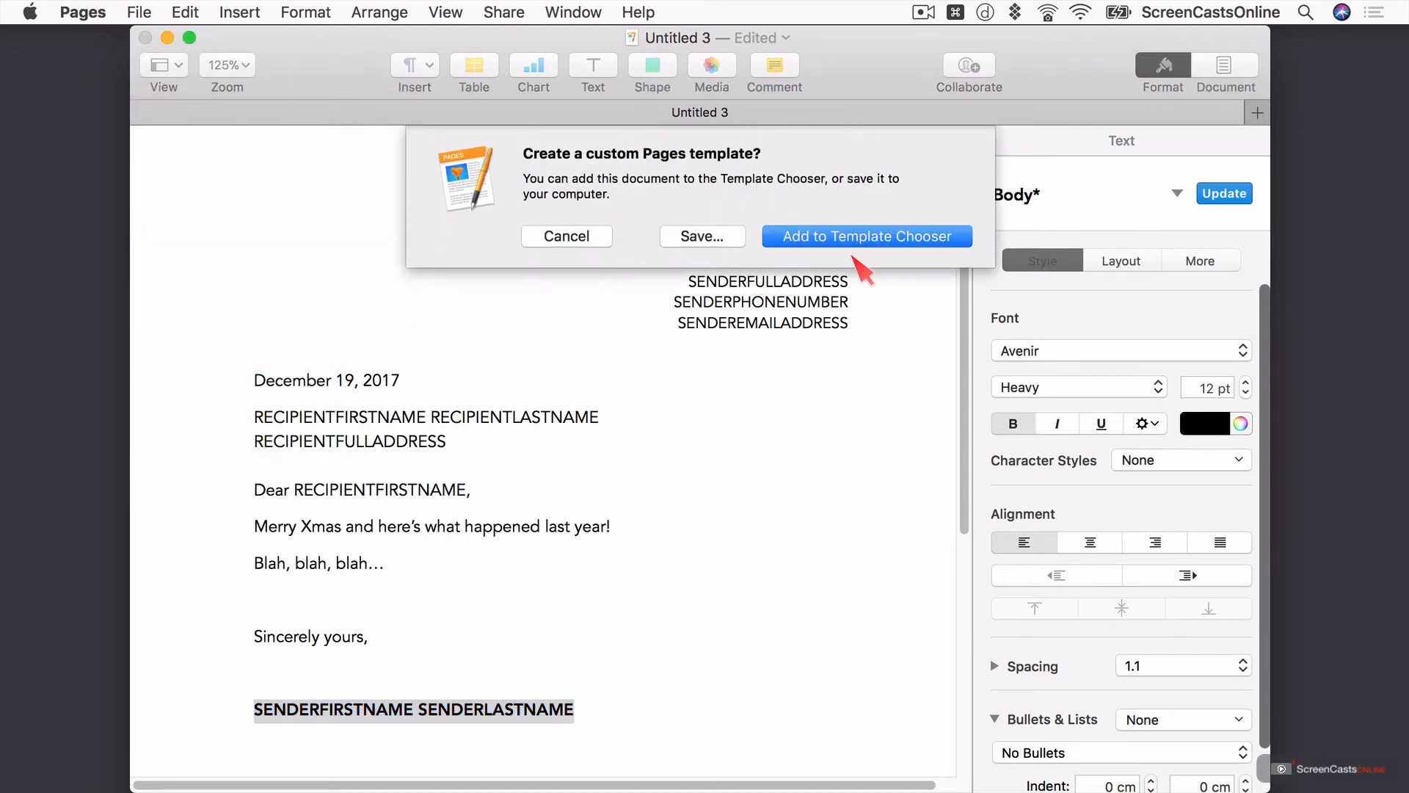
{"action": "left_click", "coordinate": [855, 236]}
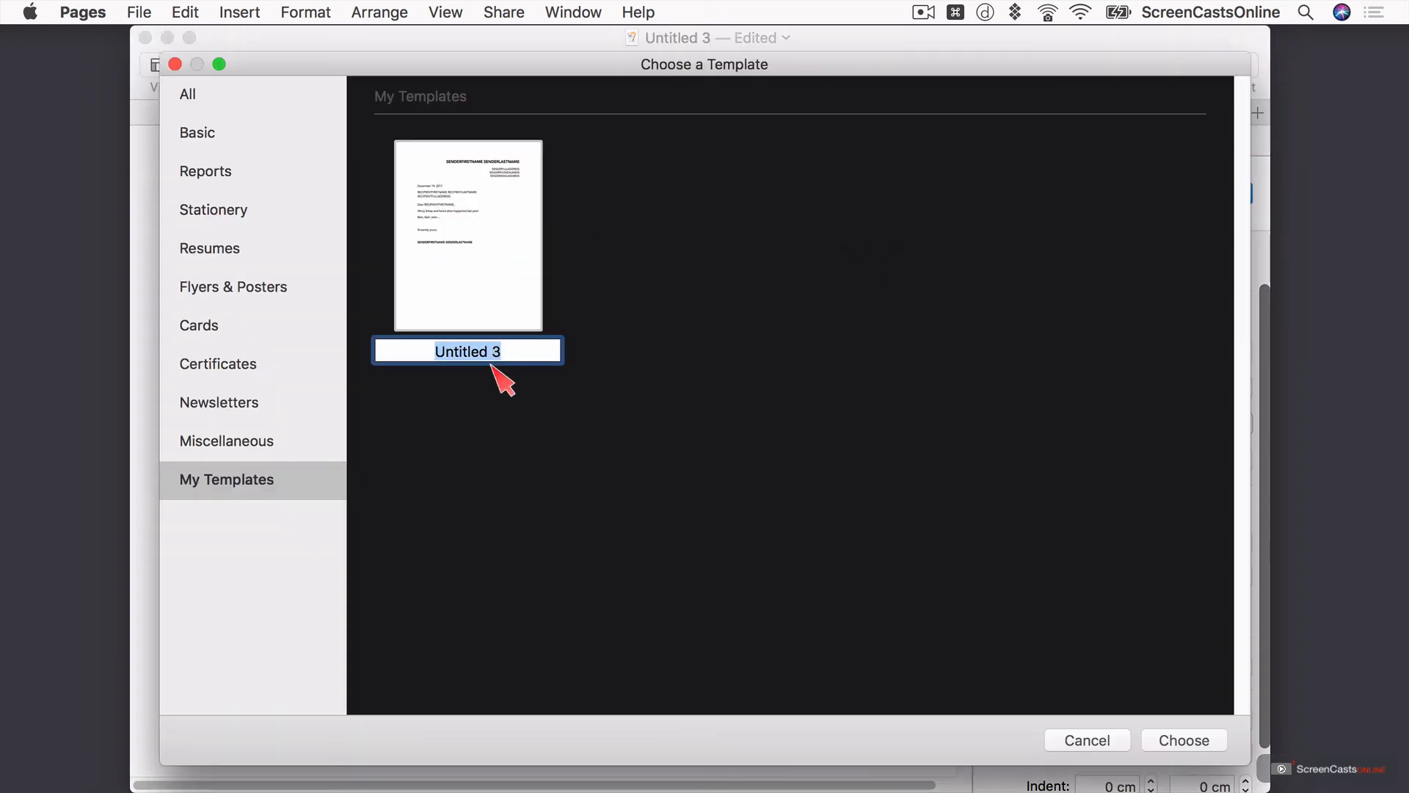
{"action": "type", "text": "Xmas"}
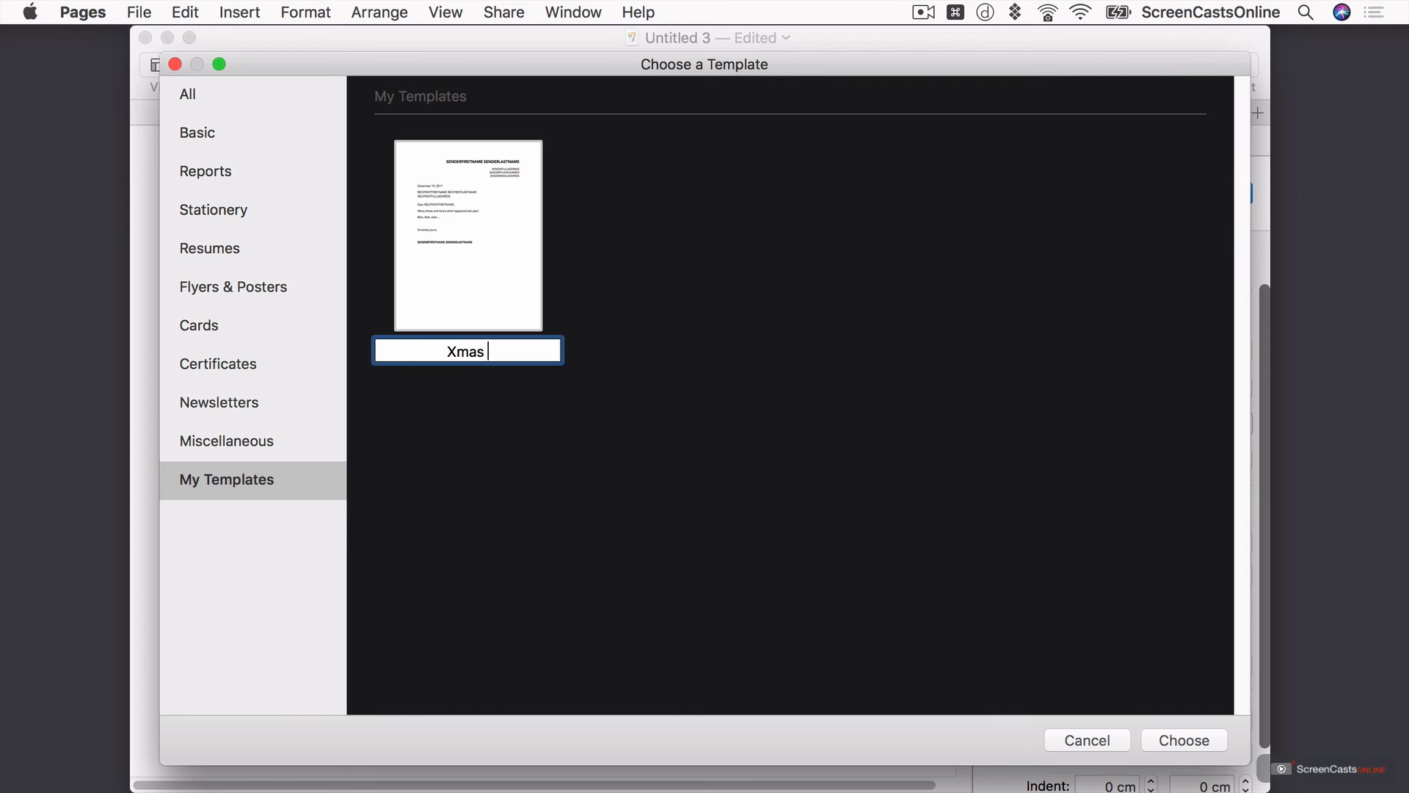
{"action": "type", "text": " 2018 Update"}
{"action": "key", "text": "Return"}
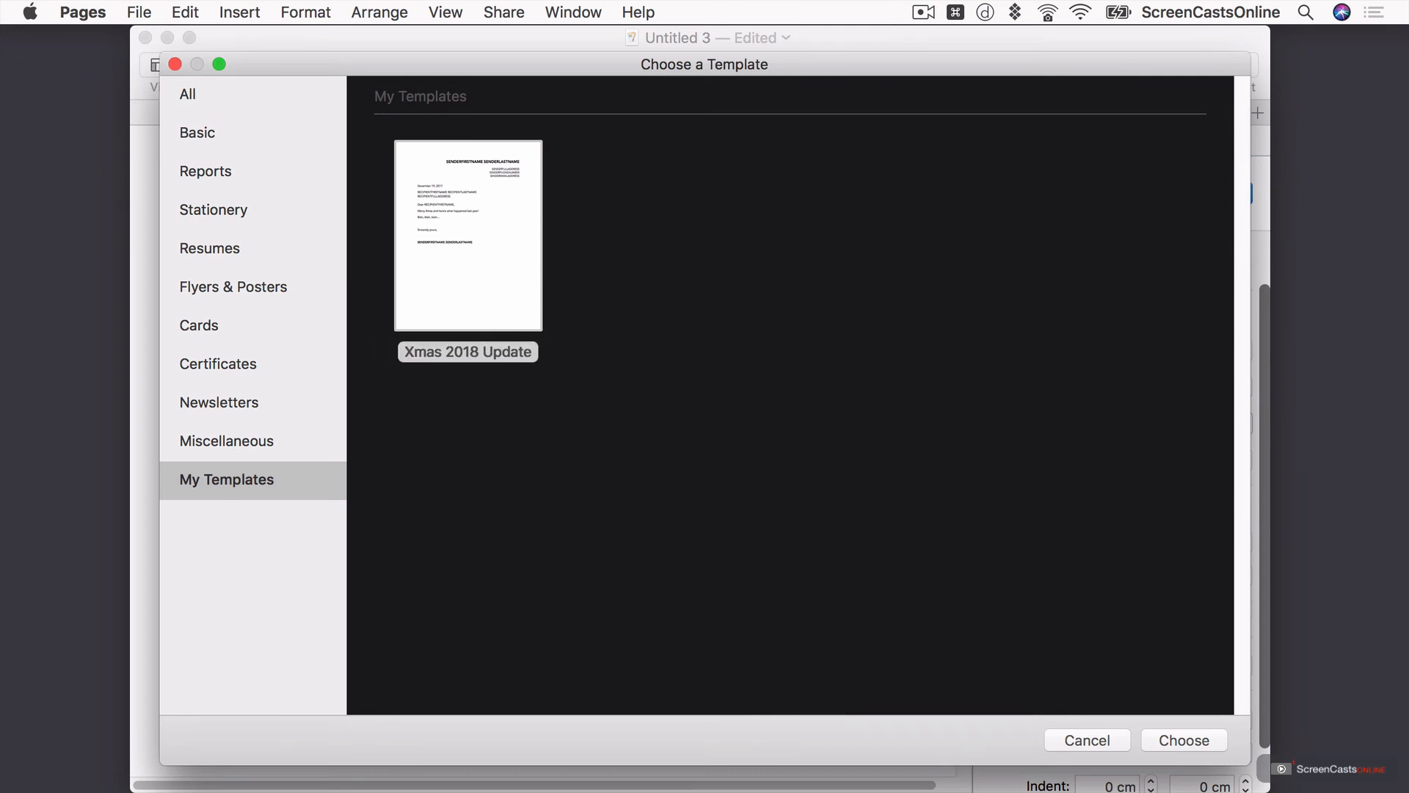
{"action": "left_click", "coordinate": [175, 64]}
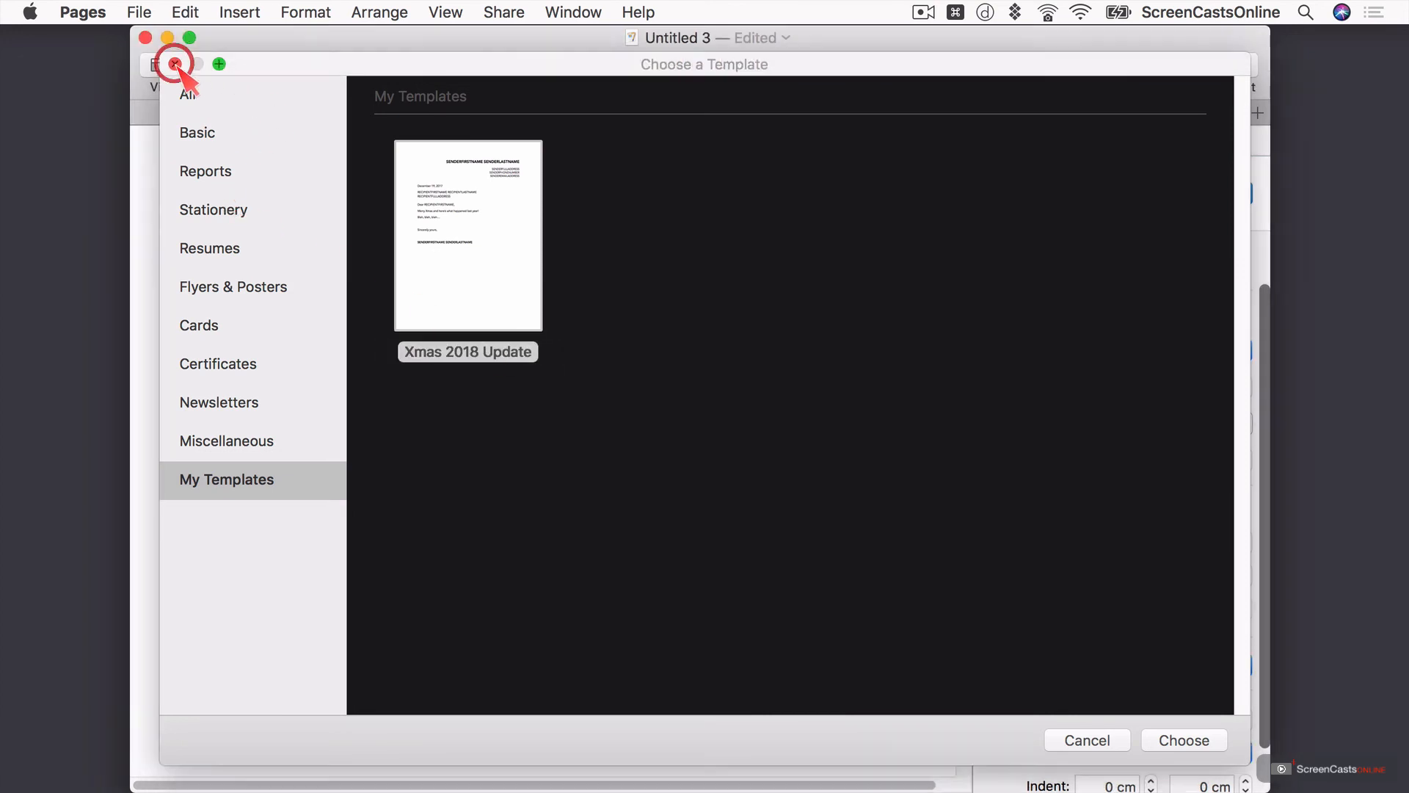
- Quit Pages without keeping the untitled letter document, and return to the Mail Merge page in Safari
{"action": "left_click", "coordinate": [83, 12]}
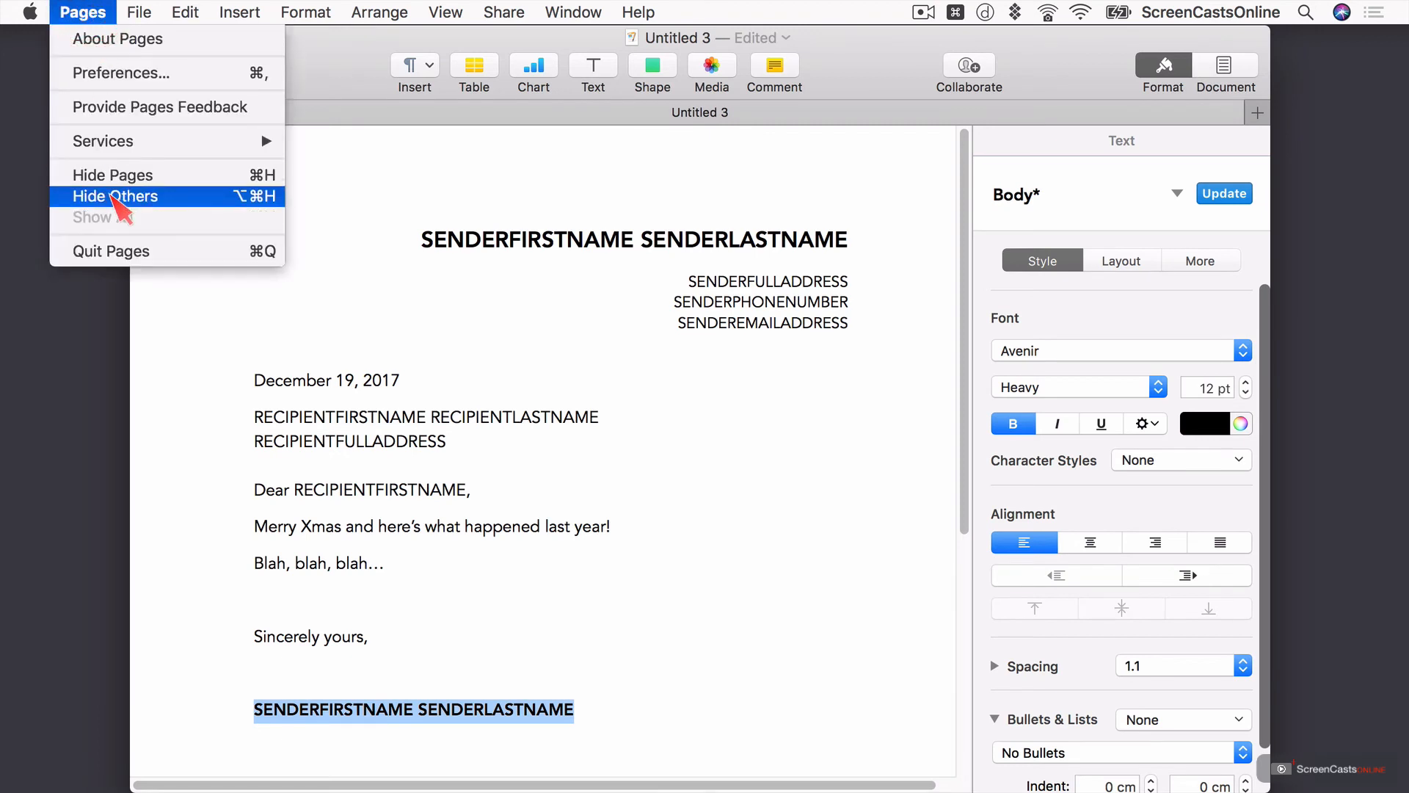
{"action": "left_click", "coordinate": [102, 254]}
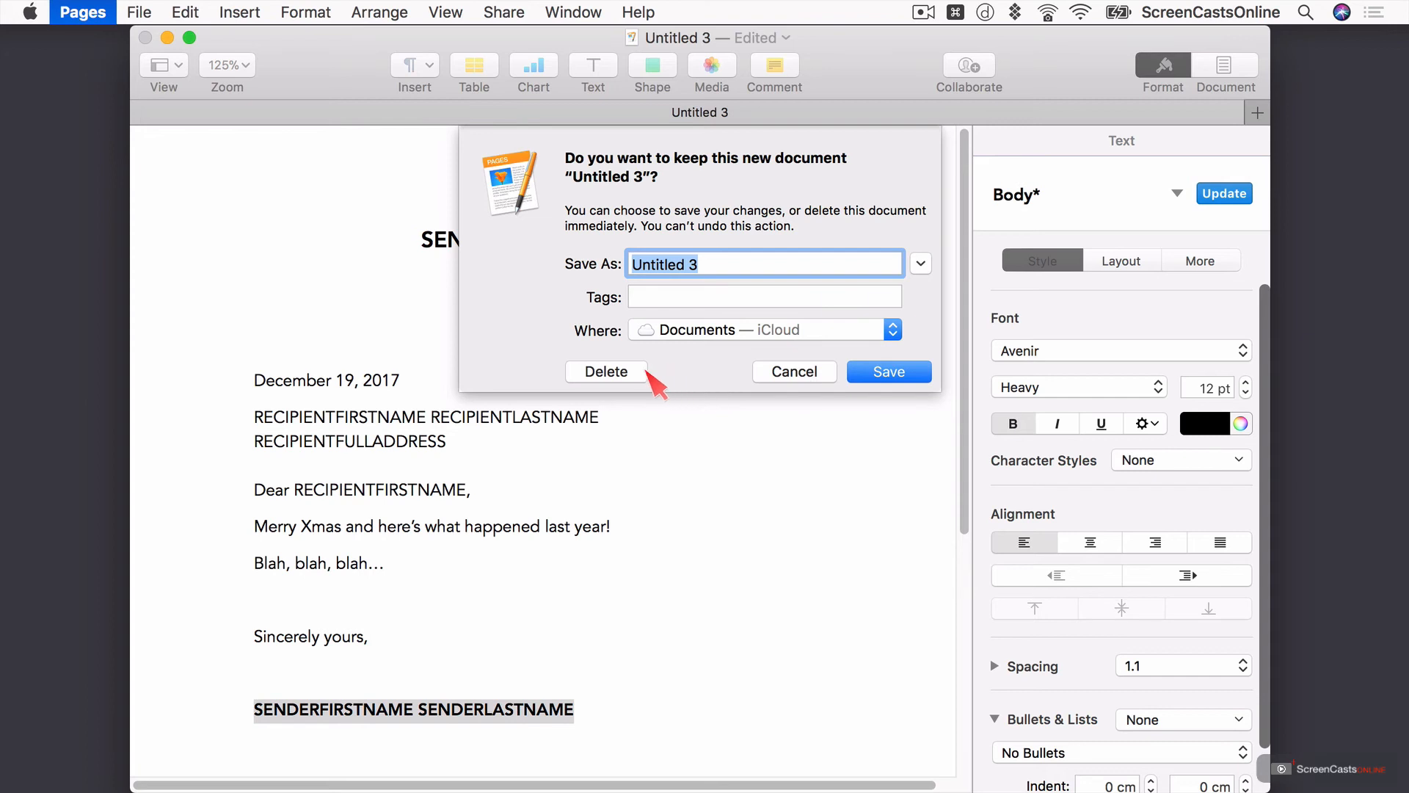
{"action": "left_click", "coordinate": [614, 372]}
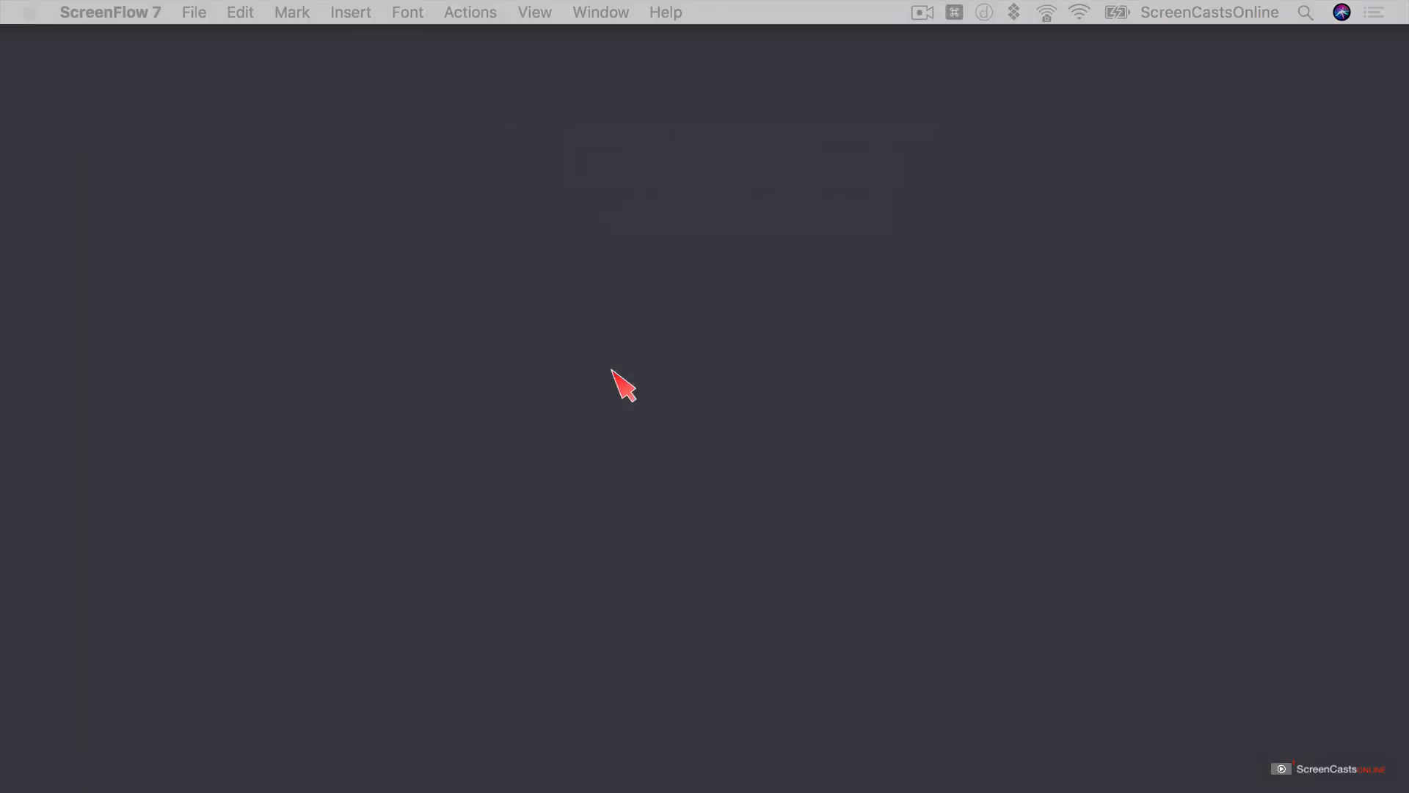
{"action": "key", "text": "super+Tab"}
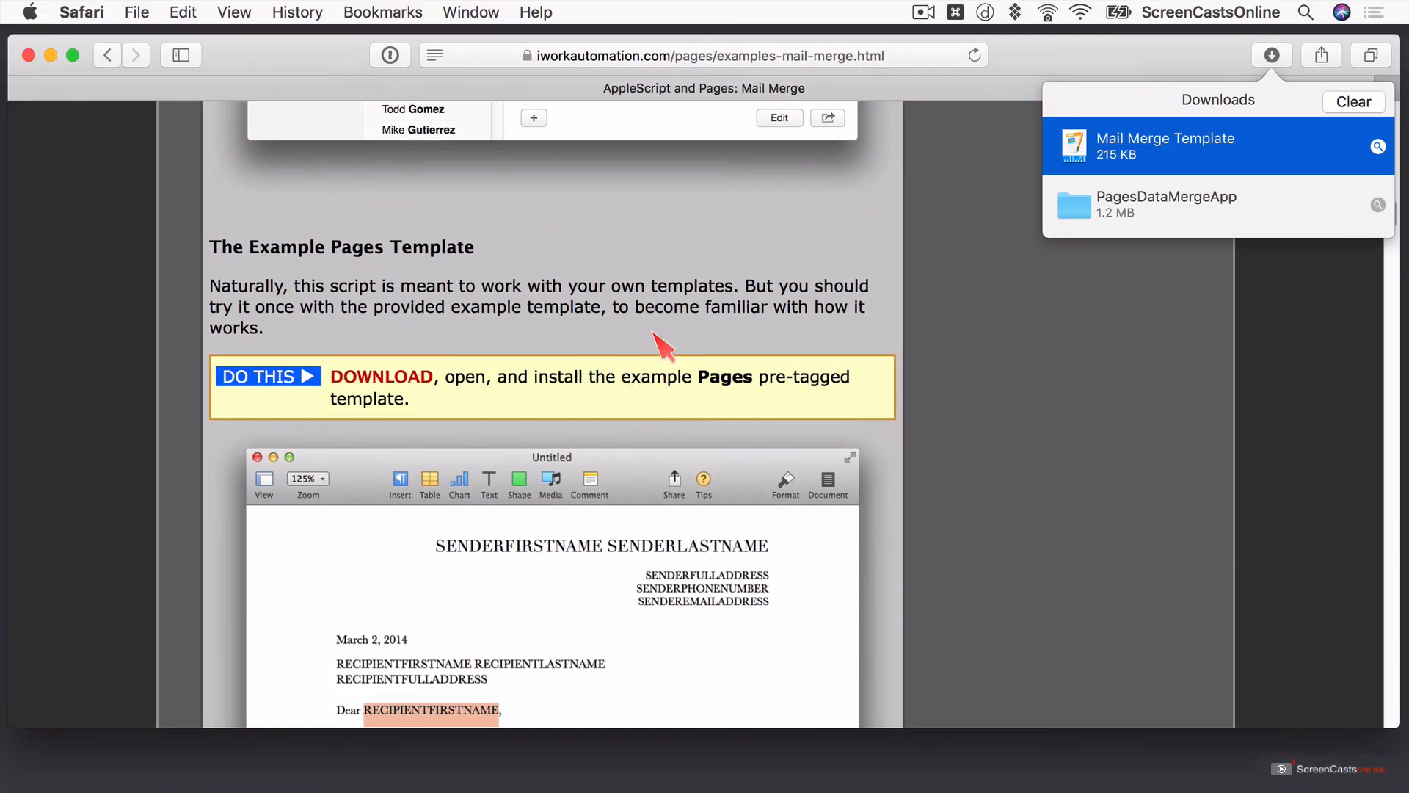
- Open the page's "Mail Merge with Chosen Contact Group" script in Script Editor, allowing Safari to launch the application
{"action": "left_click", "coordinate": [933, 318]}
{"action": "scroll", "coordinate": [936, 378], "scroll_direction": "down", "scroll_amount": 5}
{"action": "scroll", "coordinate": [946, 387], "scroll_direction": "down", "scroll_amount": 15}
{"action": "scroll", "coordinate": [947, 388], "scroll_direction": "down", "scroll_amount": 10}
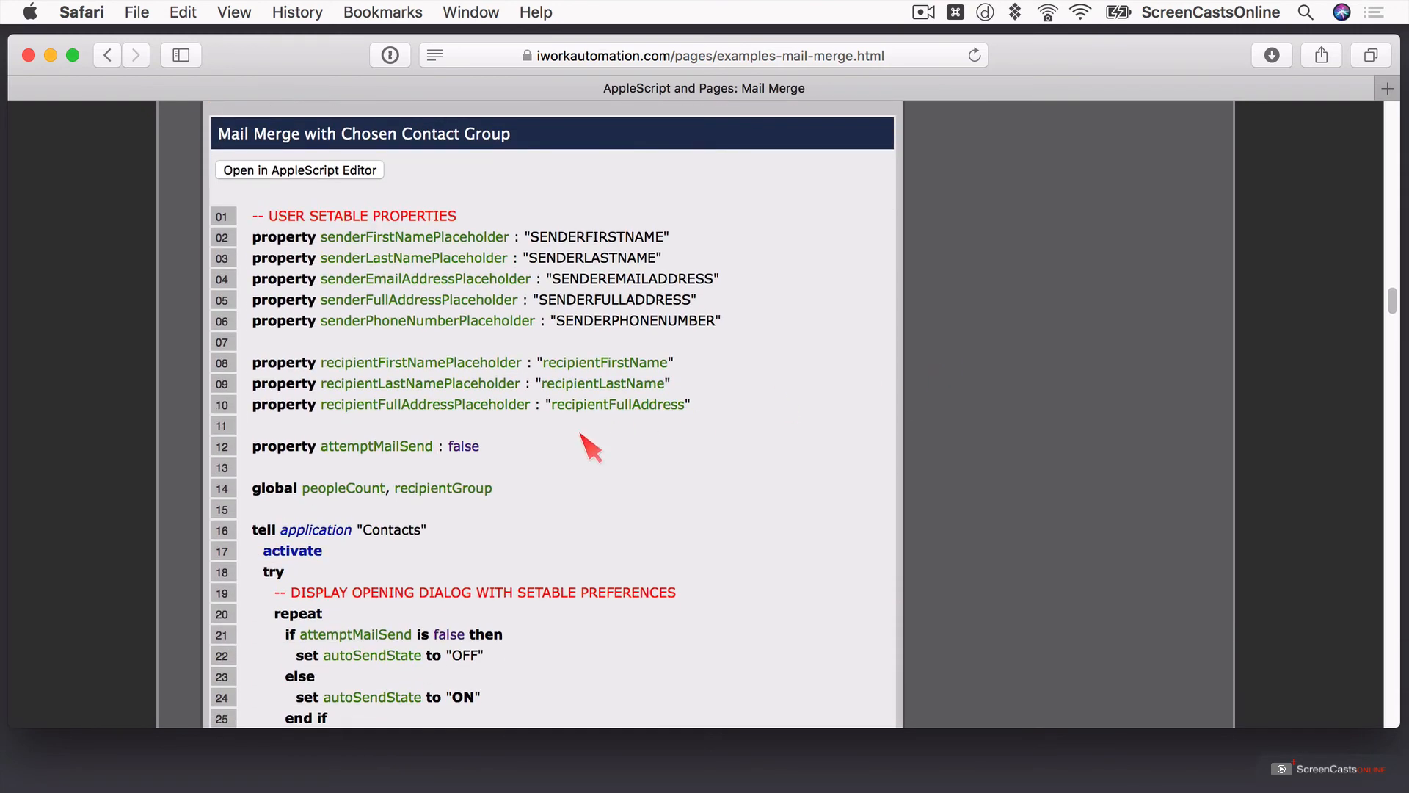
{"action": "left_click", "coordinate": [300, 172]}
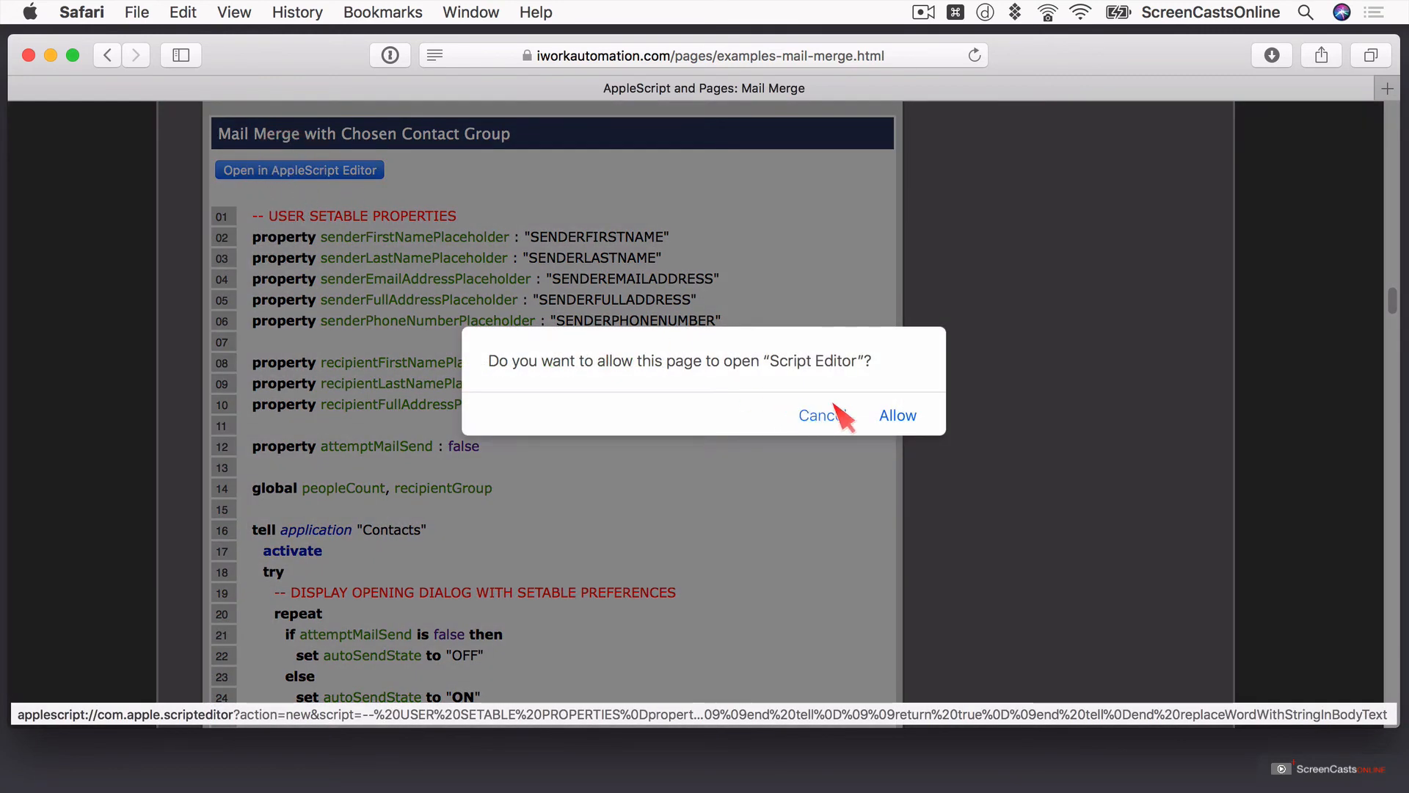
{"action": "left_click", "coordinate": [903, 416]}
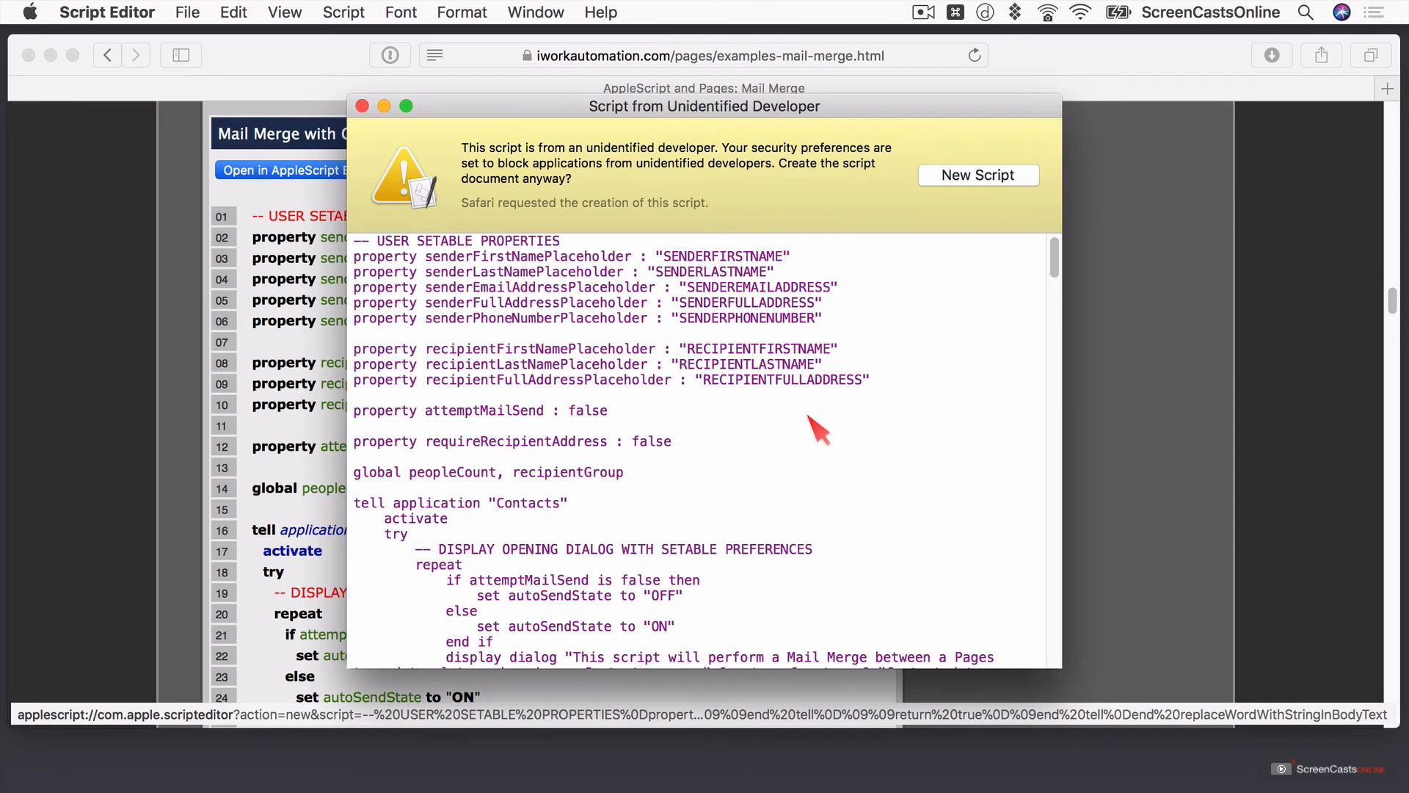
- Create a new script document from the unidentified developer's mail merge script and compile it
{"action": "scroll", "coordinate": [812, 364], "scroll_direction": "down", "scroll_amount": 10}
{"action": "scroll", "coordinate": [824, 419], "scroll_direction": "up", "scroll_amount": 10}
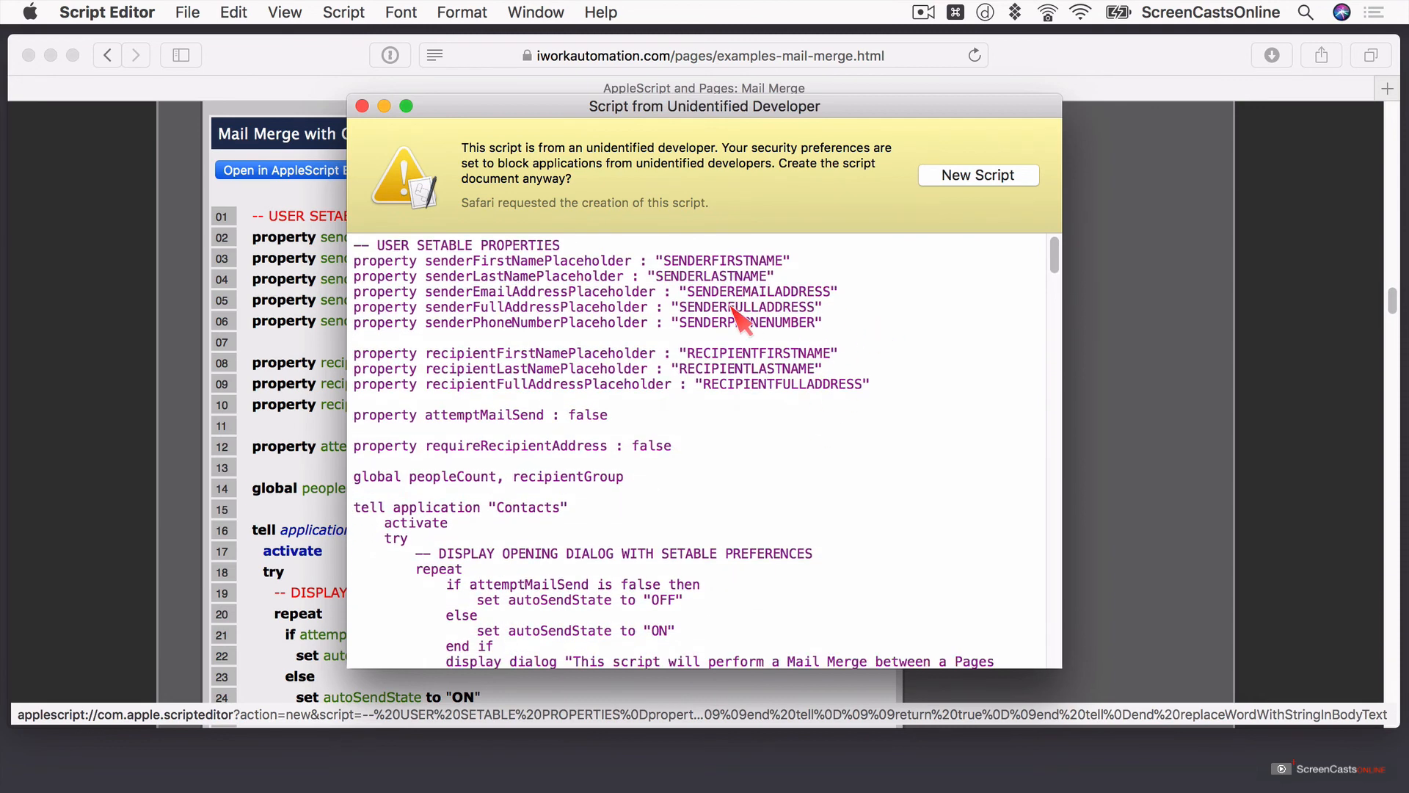
{"action": "left_click", "coordinate": [983, 176]}
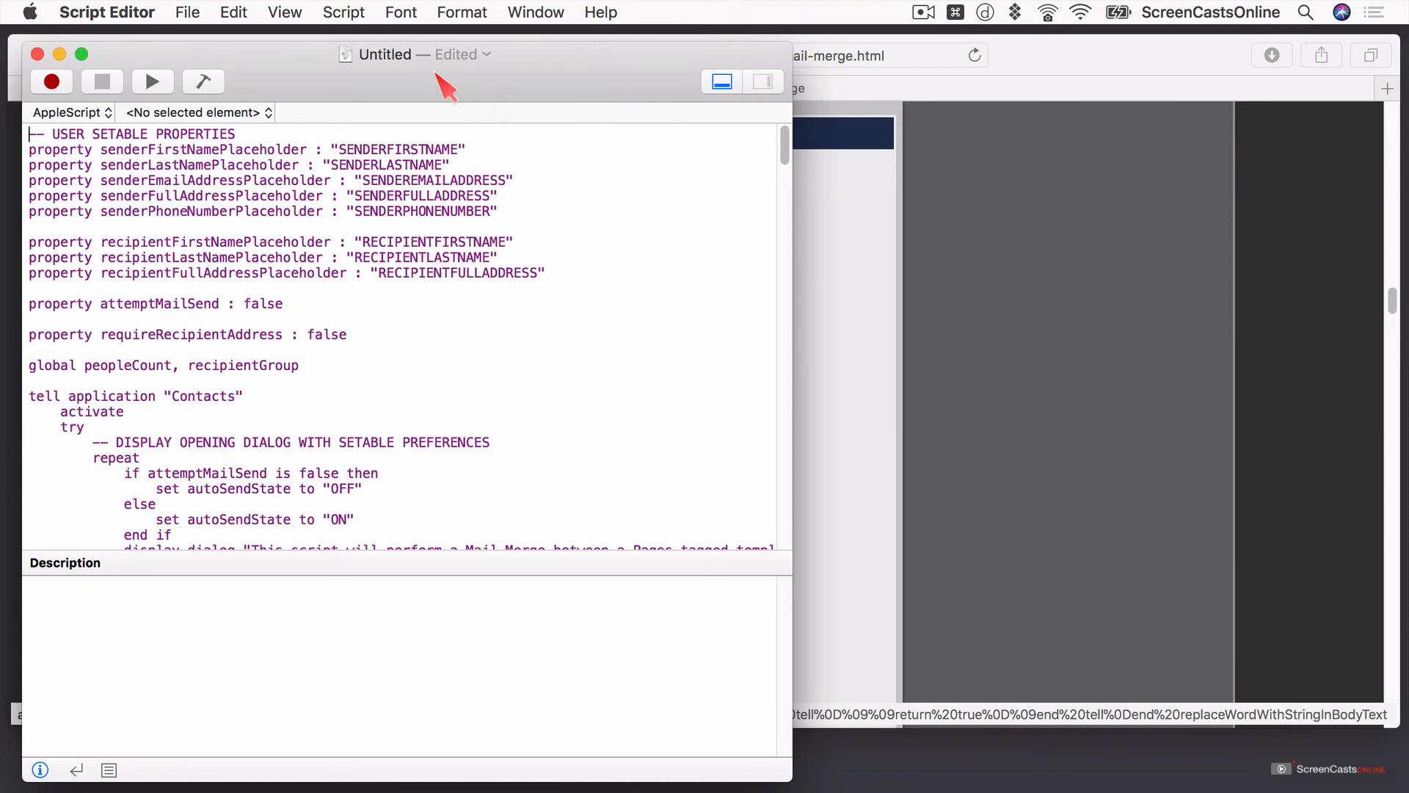
{"action": "left_click_drag", "start_coordinate": [419, 65], "coordinate": [507, 63]}
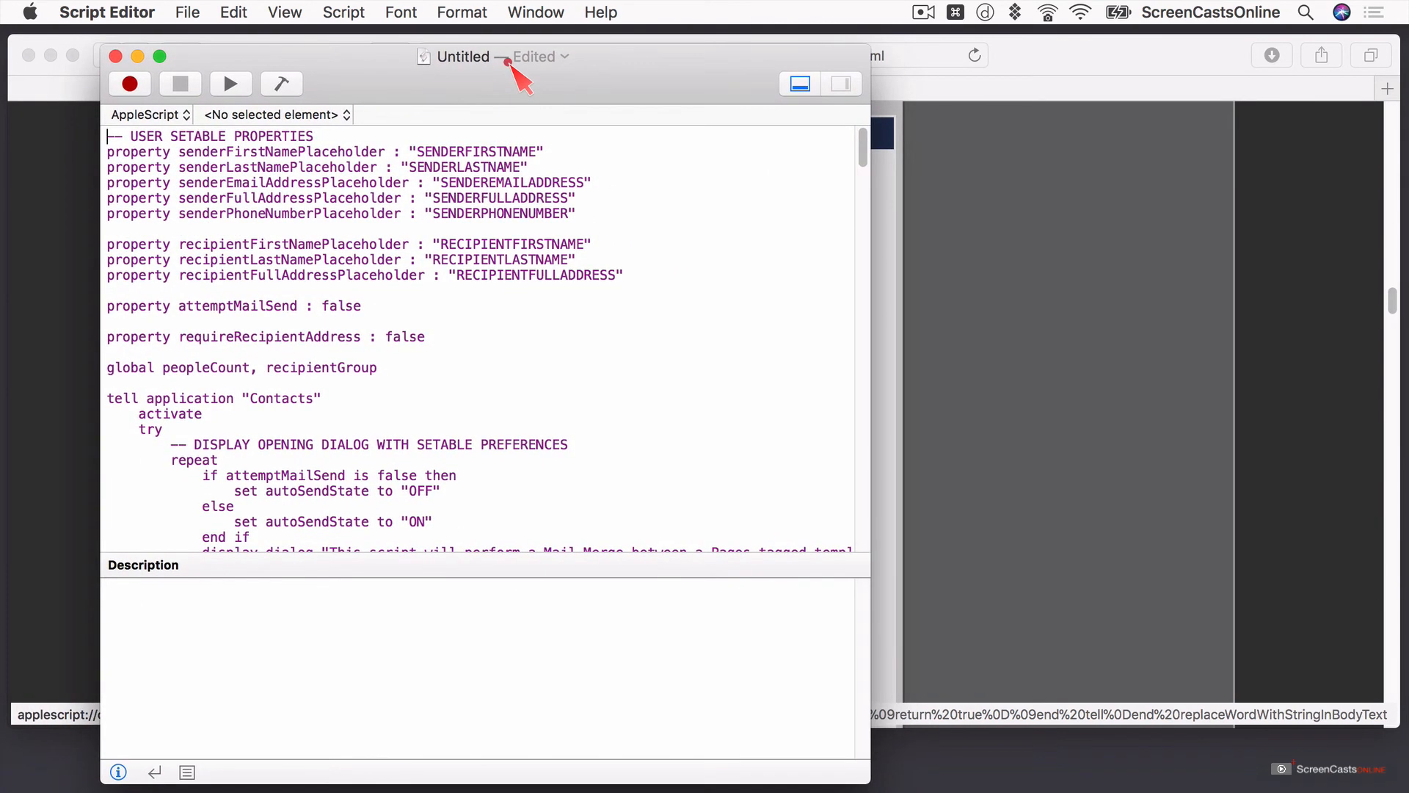
{"action": "scroll", "coordinate": [481, 264], "scroll_direction": "down", "scroll_amount": 10}
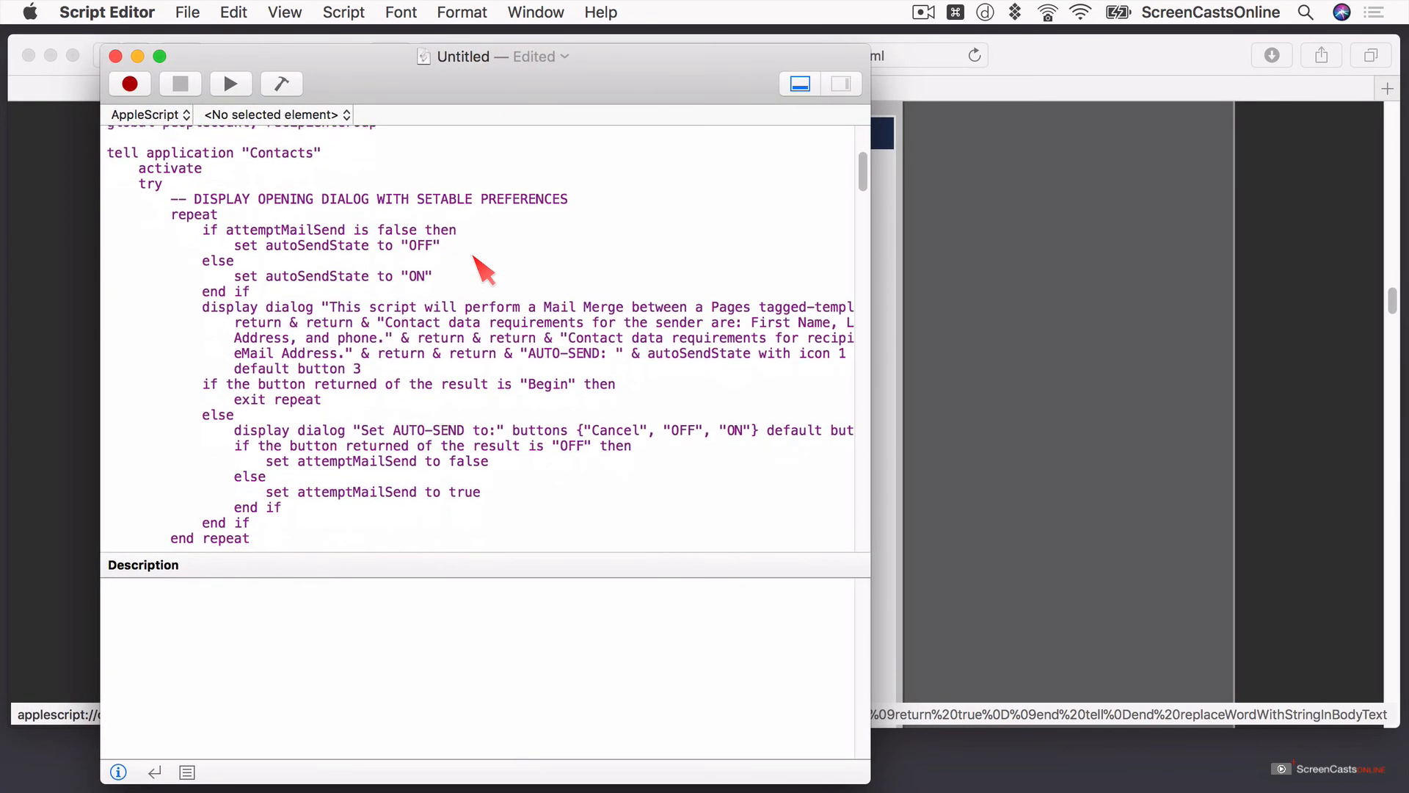
{"action": "scroll", "coordinate": [483, 270], "scroll_direction": "down", "scroll_amount": 15}
{"action": "scroll", "coordinate": [484, 270], "scroll_direction": "up", "scroll_amount": 20}
{"action": "left_click", "coordinate": [282, 84]}
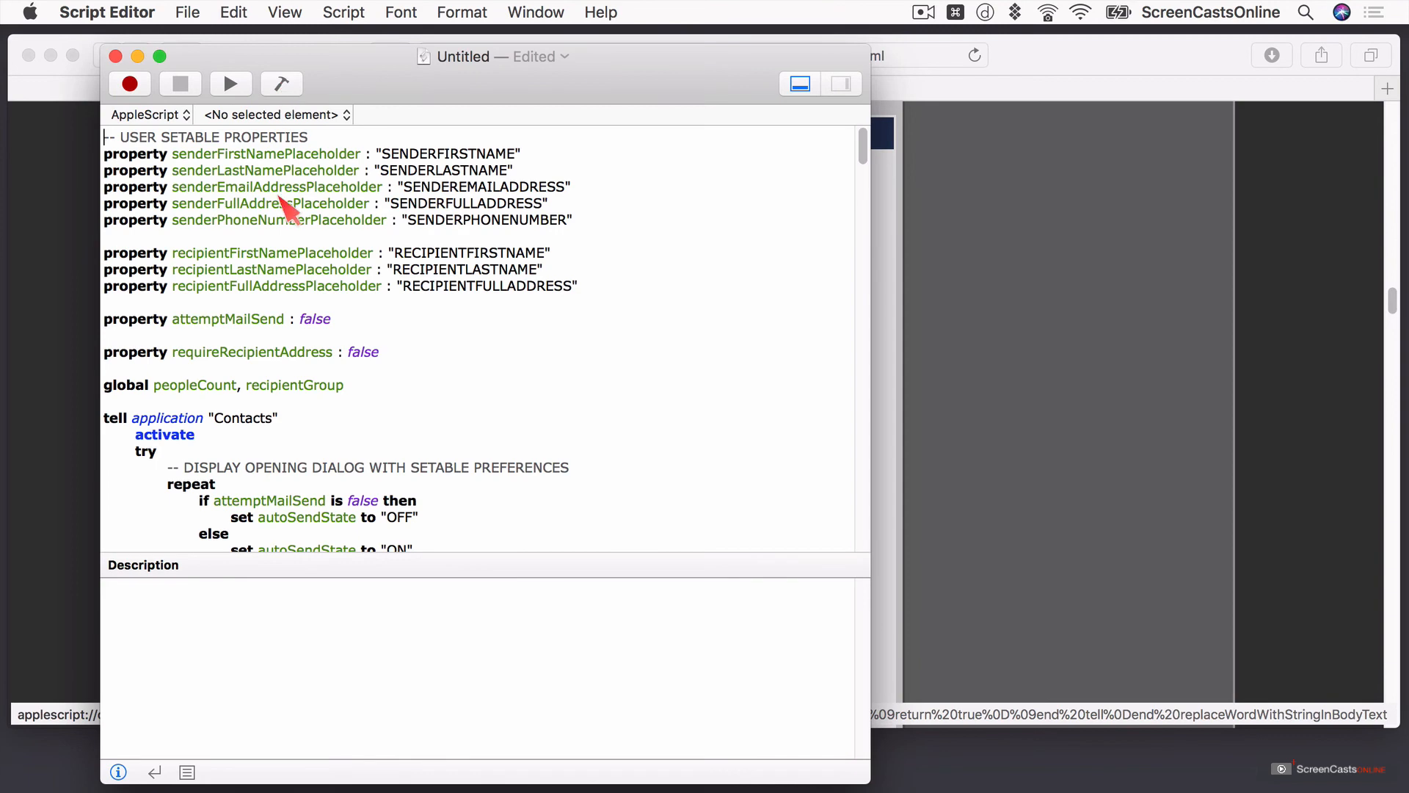
- Look through the compiled script's sender data section, minimise the Safari window, and reposition the script window at the desktop's edge
{"action": "scroll", "coordinate": [278, 351], "scroll_direction": "down", "scroll_amount": 10}
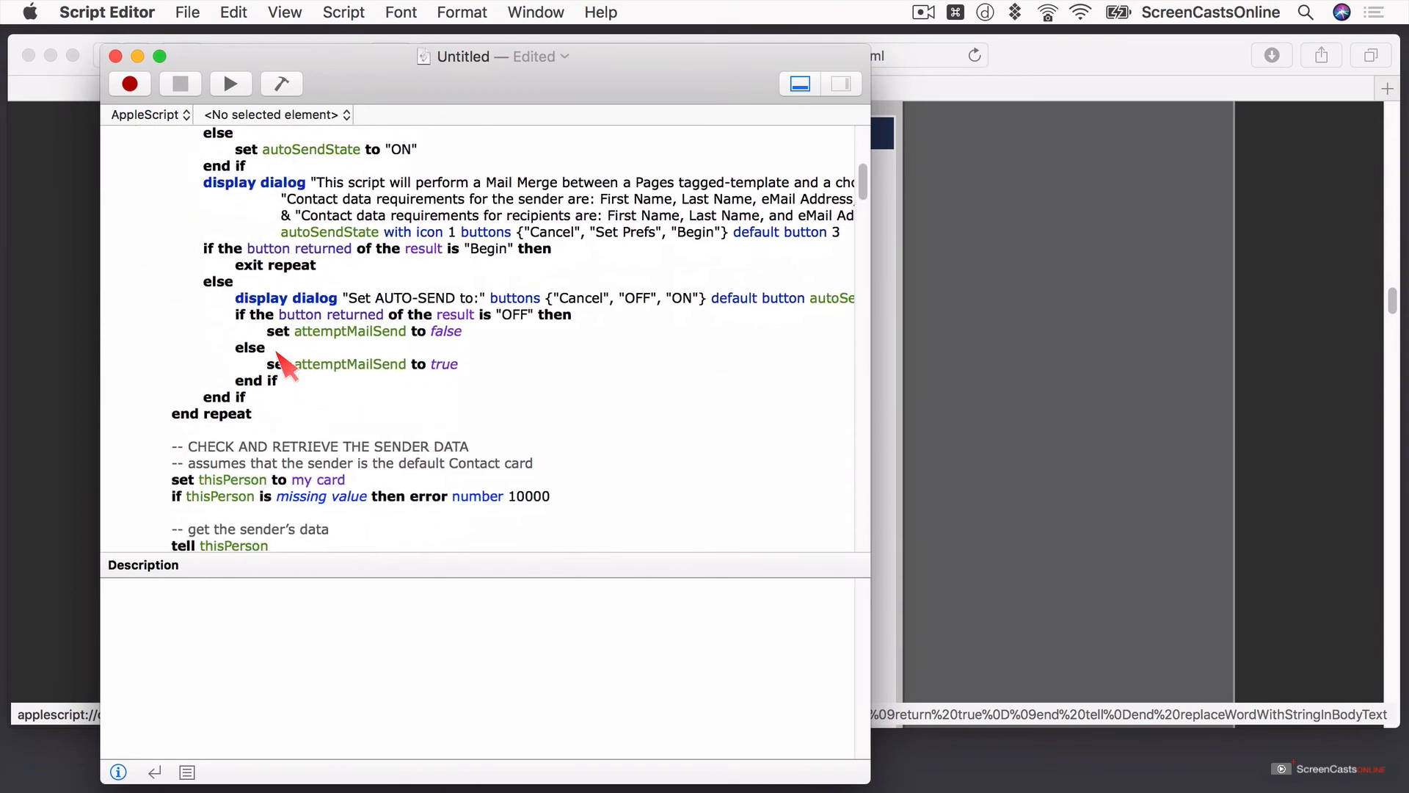
{"action": "scroll", "coordinate": [316, 364], "scroll_direction": "down", "scroll_amount": 7}
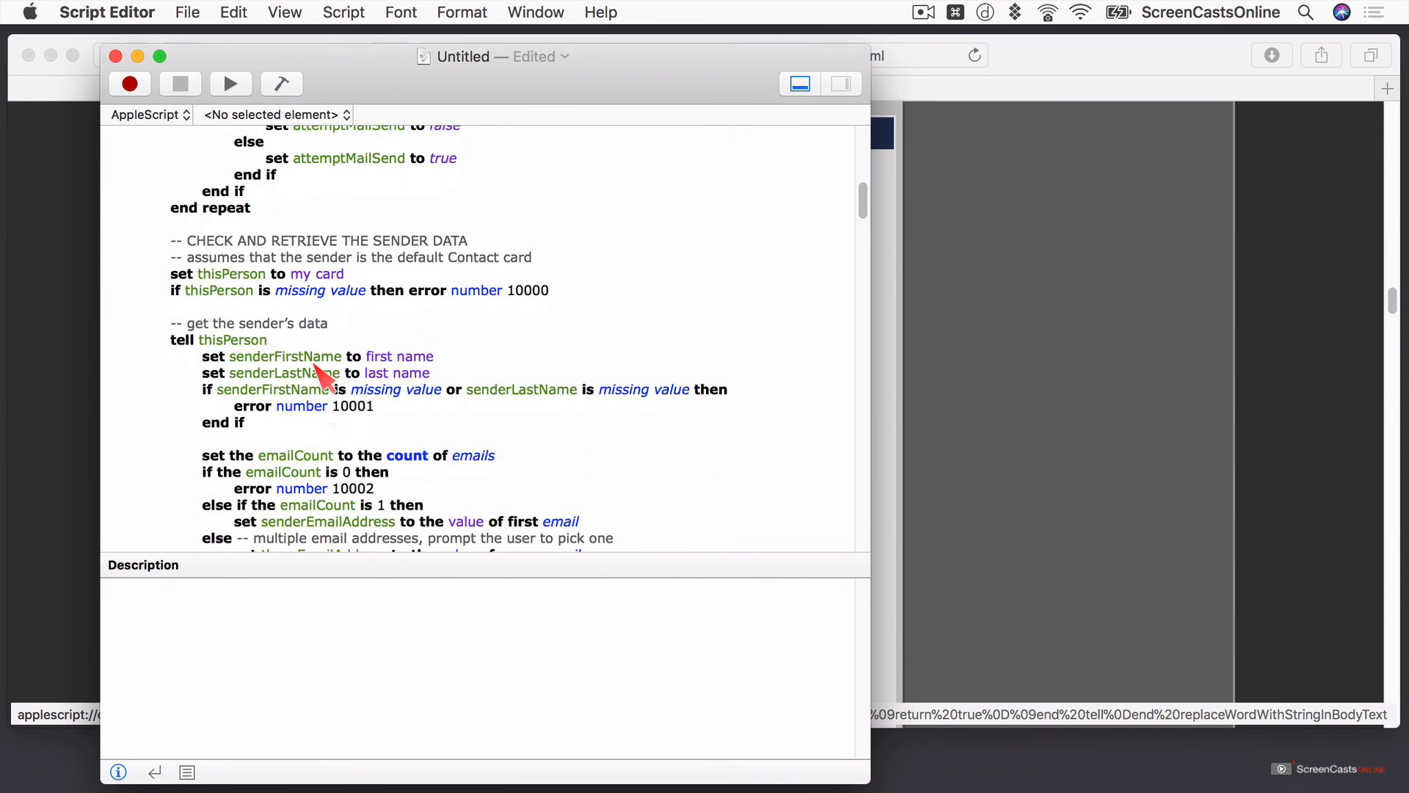
{"action": "scroll", "coordinate": [309, 348], "scroll_direction": "down", "scroll_amount": 10}
{"action": "scroll", "coordinate": [309, 351], "scroll_direction": "down", "scroll_amount": 4}
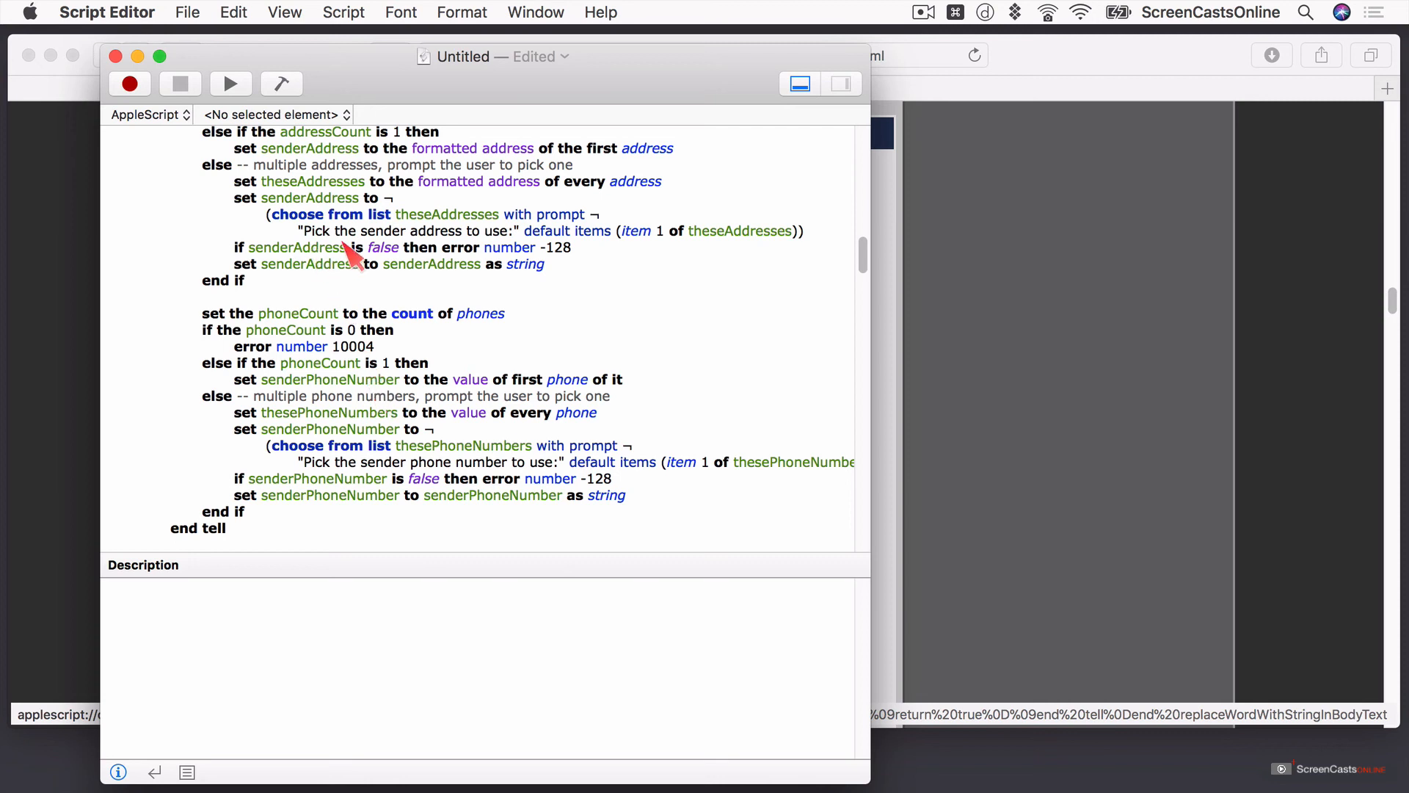
{"action": "left_click", "coordinate": [51, 57]}
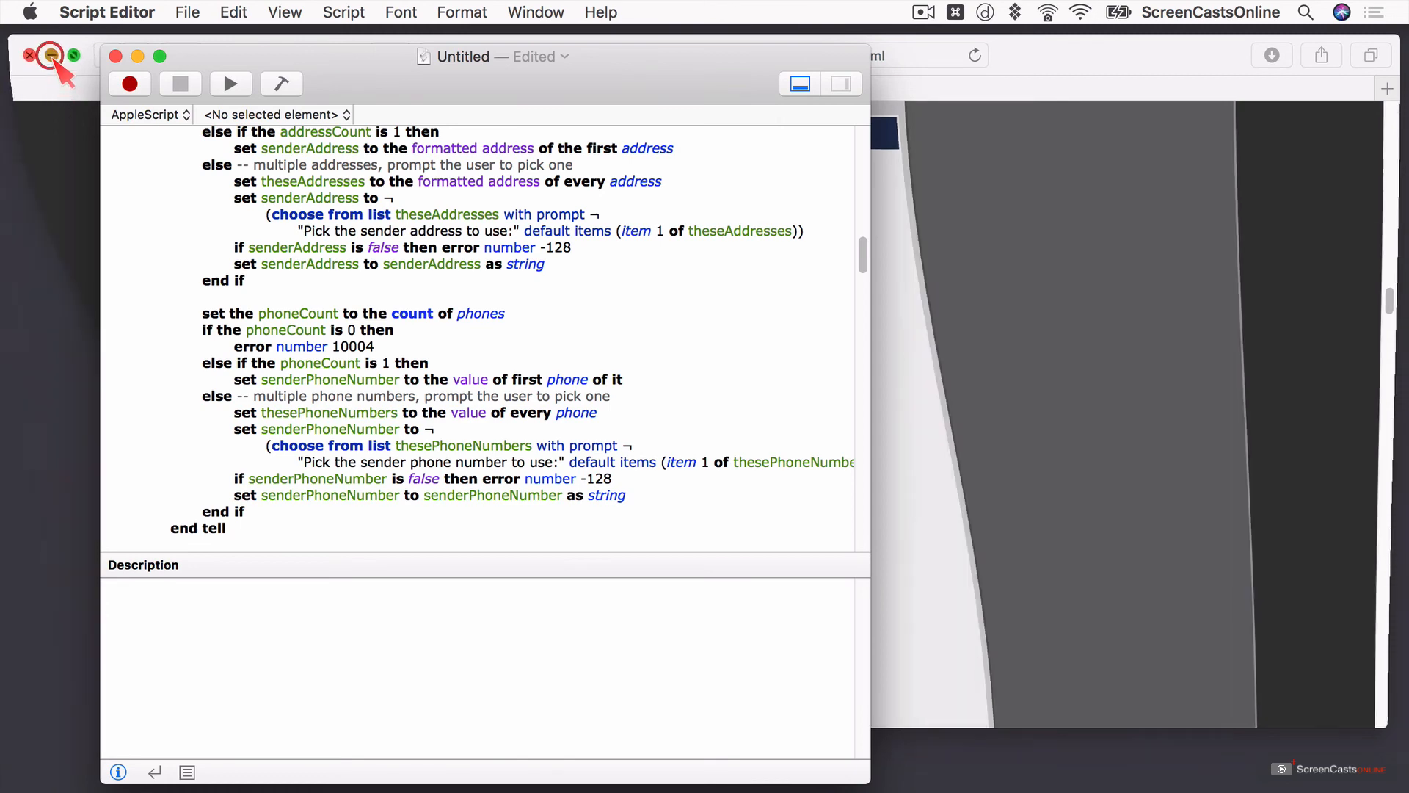
{"action": "left_click_drag", "start_coordinate": [380, 63], "coordinate": [295, 62]}
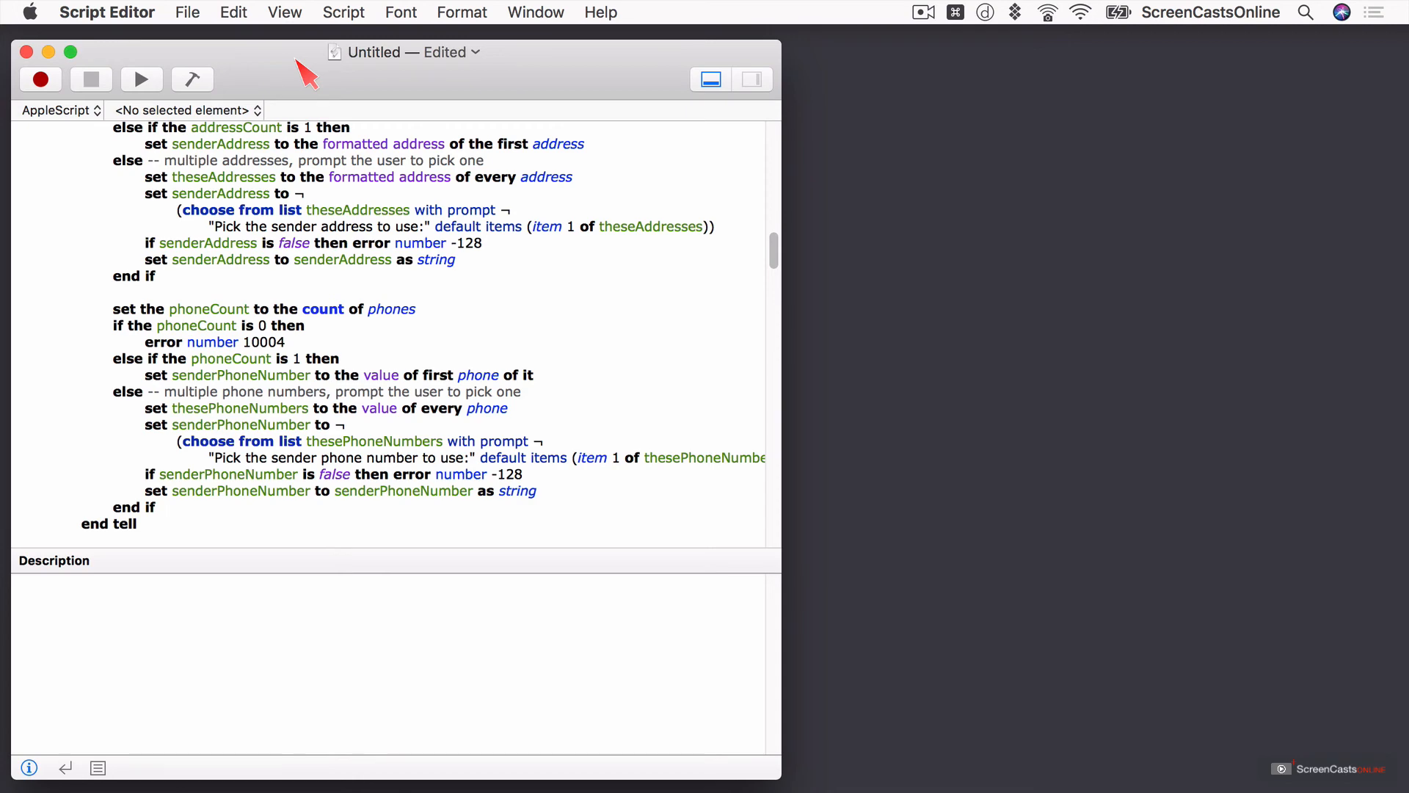
- Run the mail merge script, set its AUTO-SEND preference to OFF, and begin the merge
{"action": "left_click", "coordinate": [143, 79]}
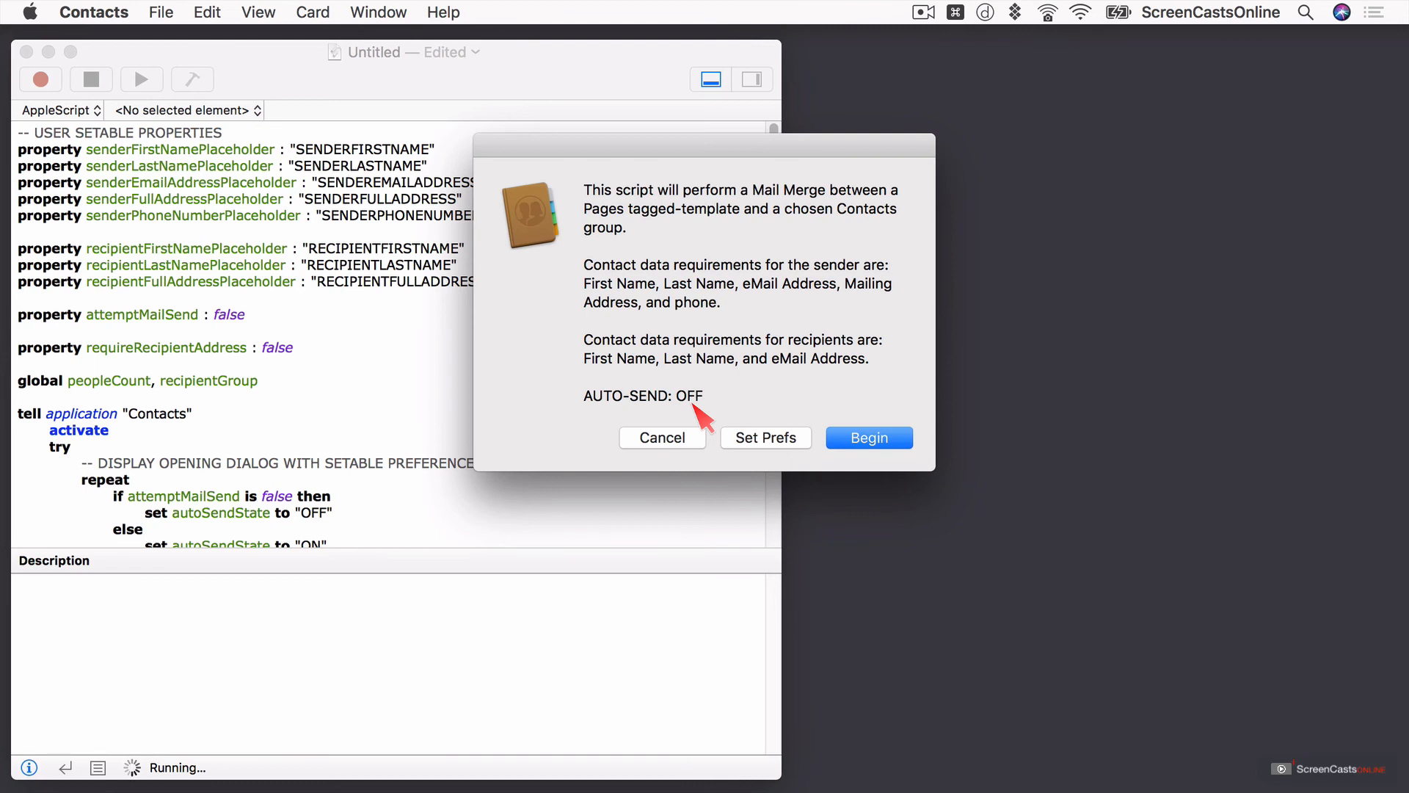
{"action": "left_click", "coordinate": [765, 438]}
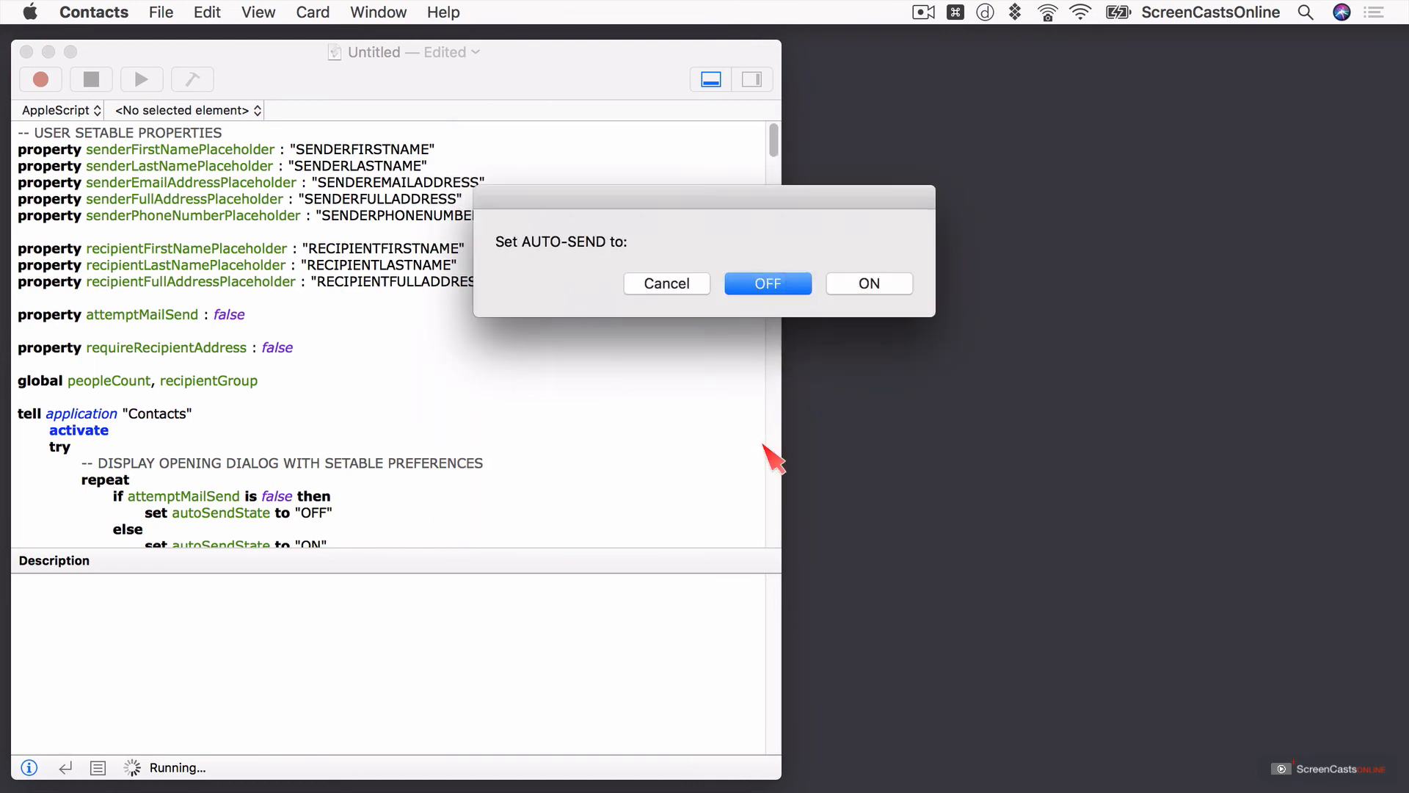
{"action": "left_click", "coordinate": [763, 282]}
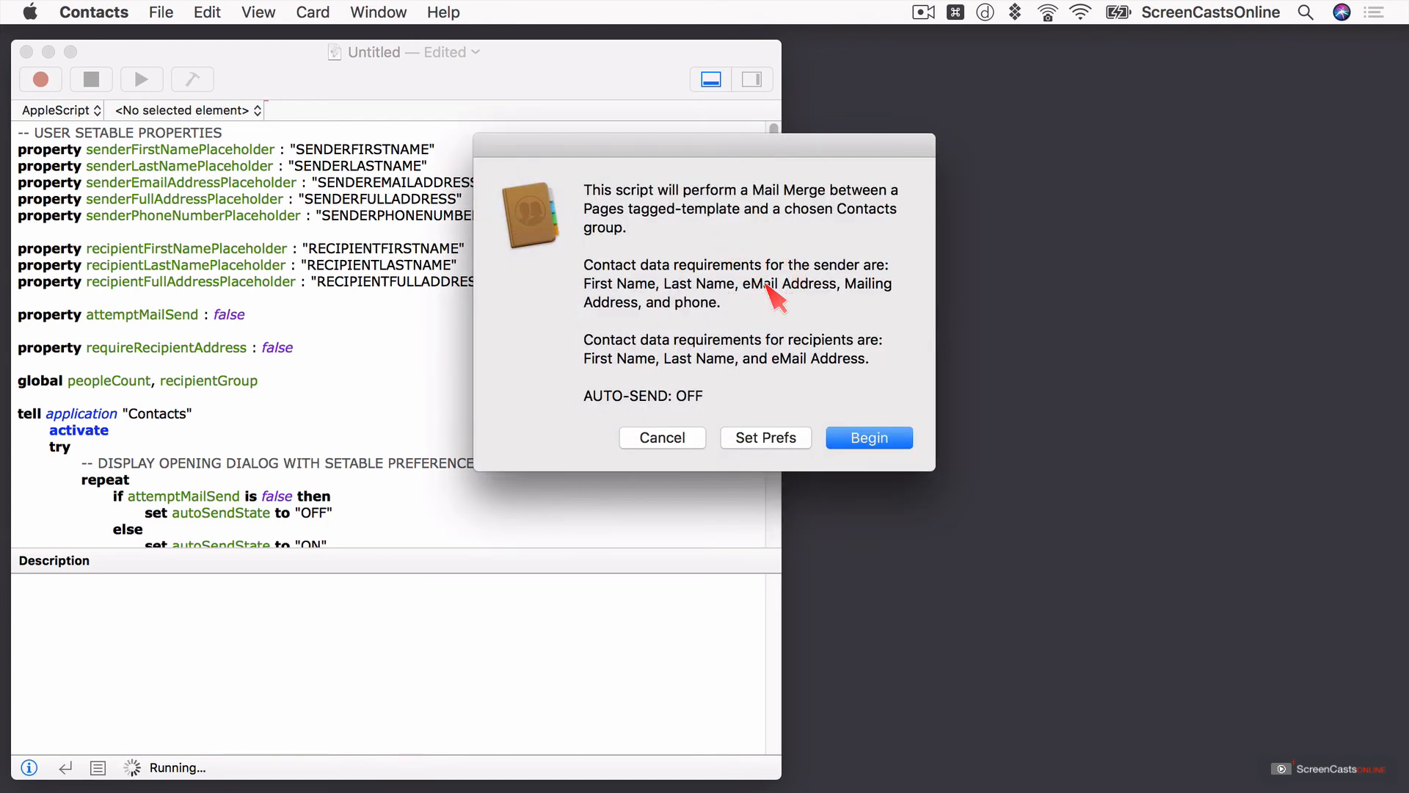
{"action": "left_click", "coordinate": [873, 439]}
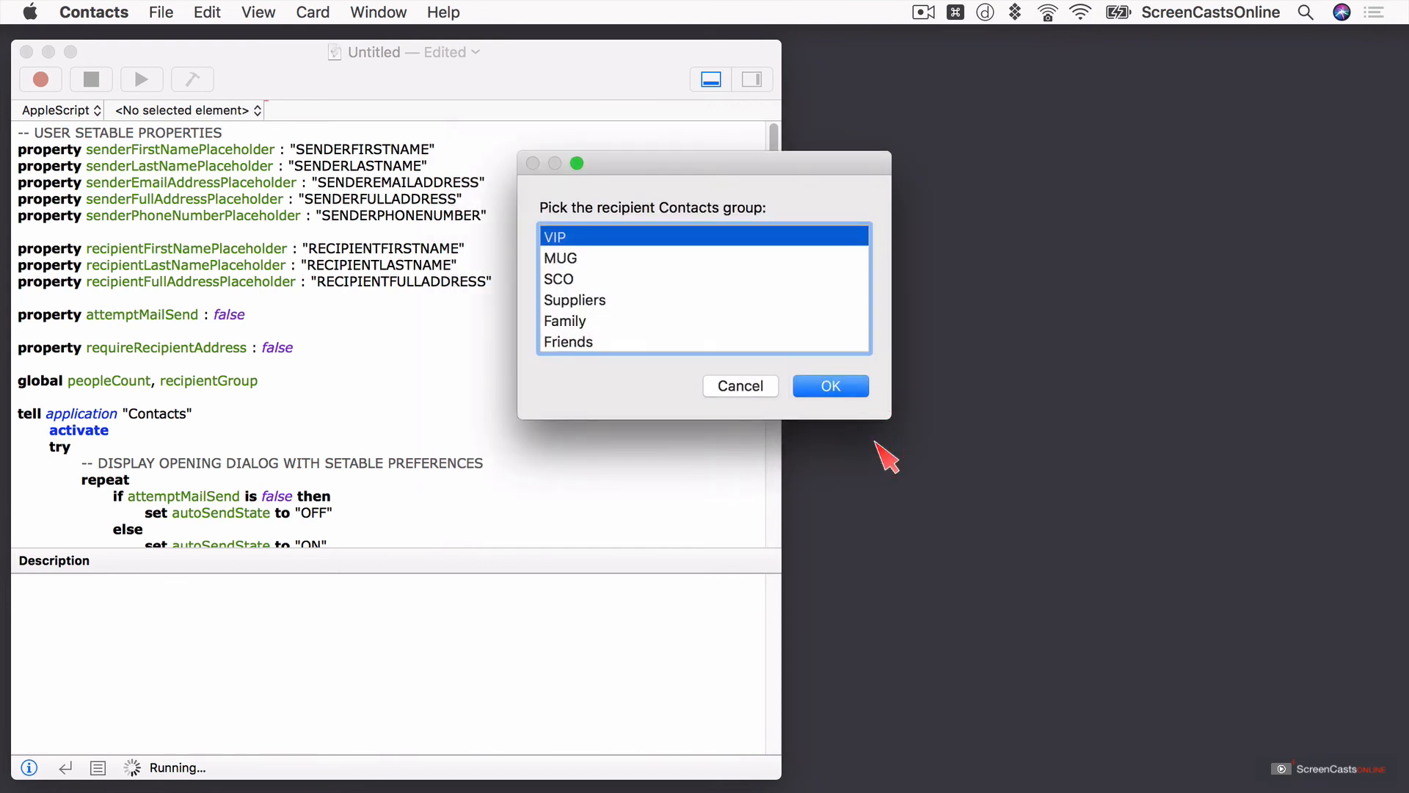
- Choose Family as the recipient Contacts group and "Xmas 2018 Update" as the tagged Pages template
{"action": "left_click", "coordinate": [563, 327]}
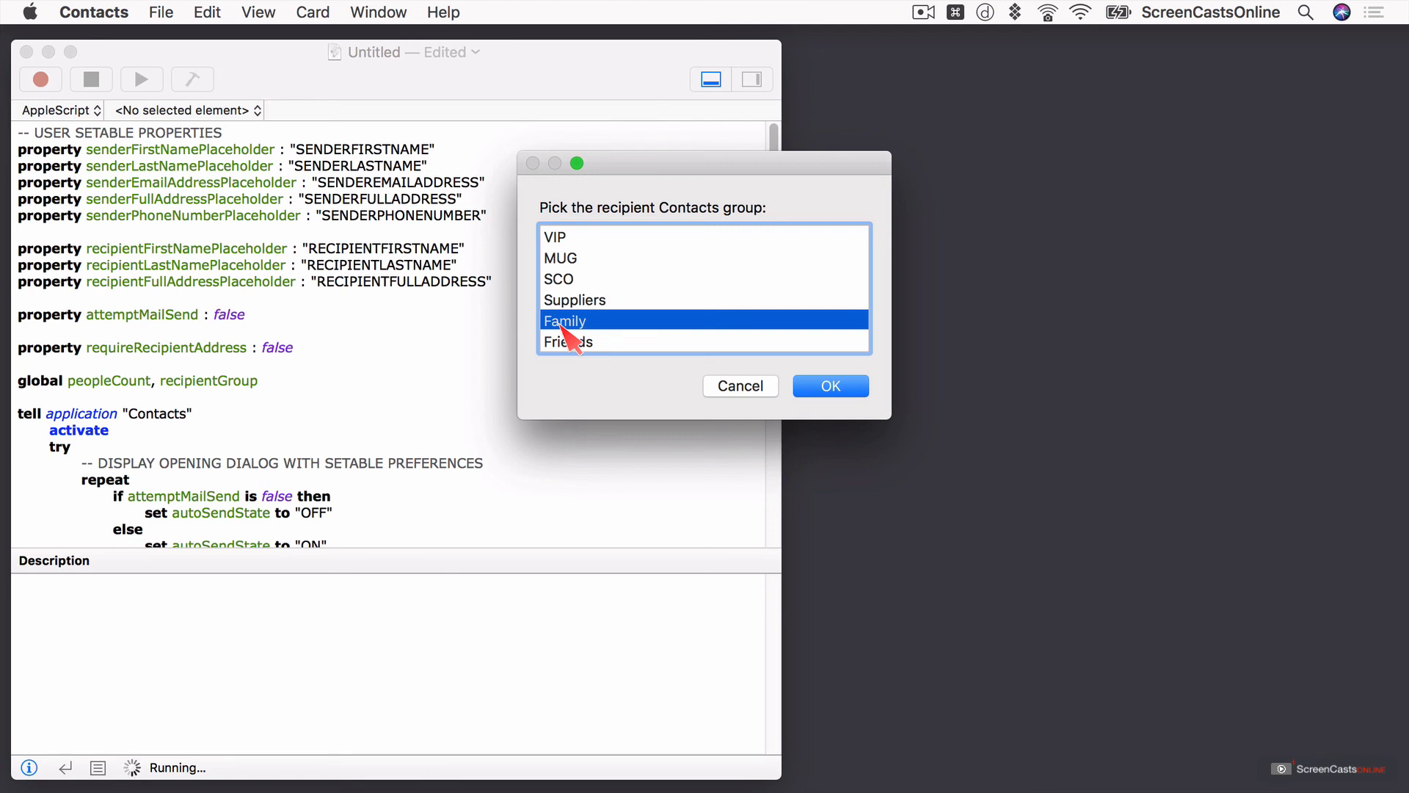
{"action": "left_click", "coordinate": [844, 390]}
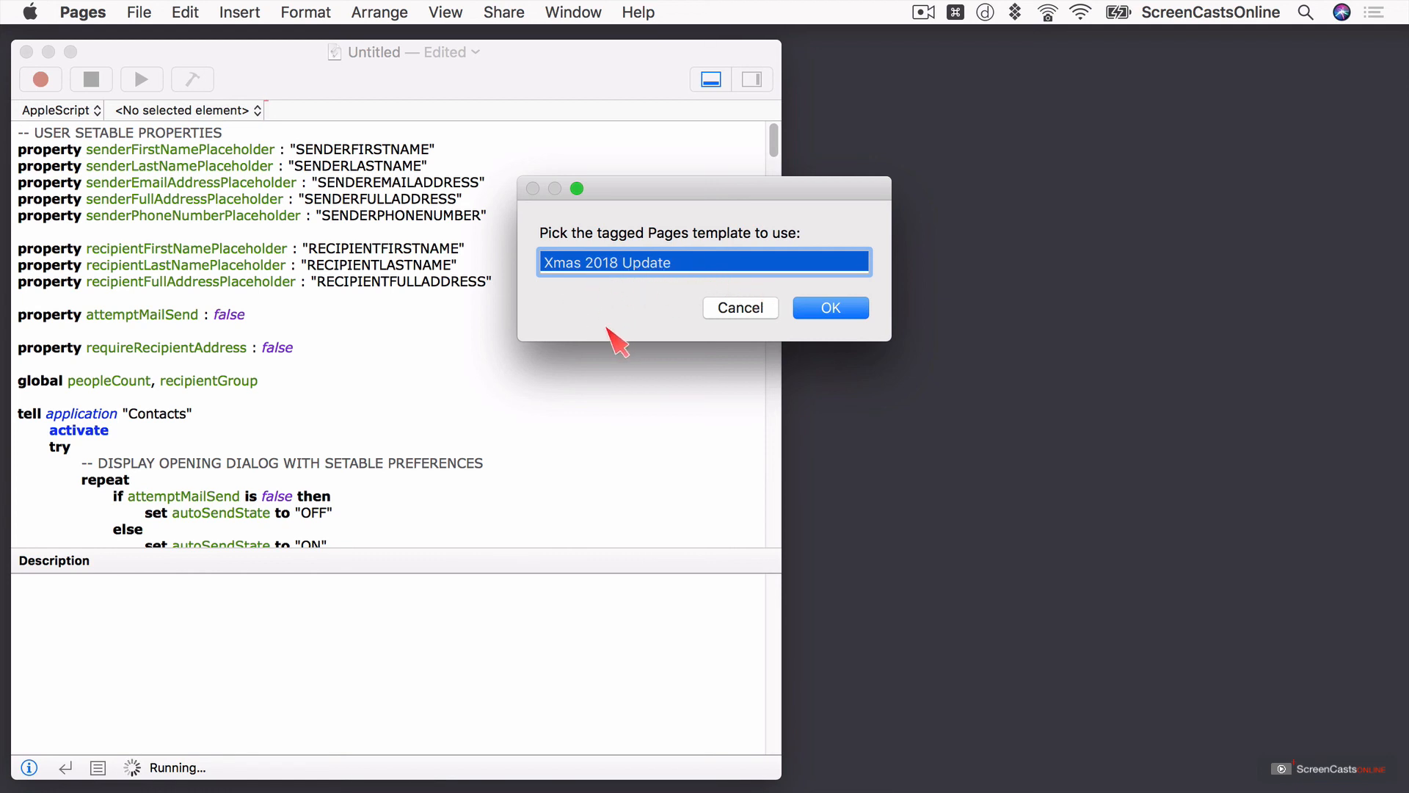
{"action": "left_click", "coordinate": [832, 310]}
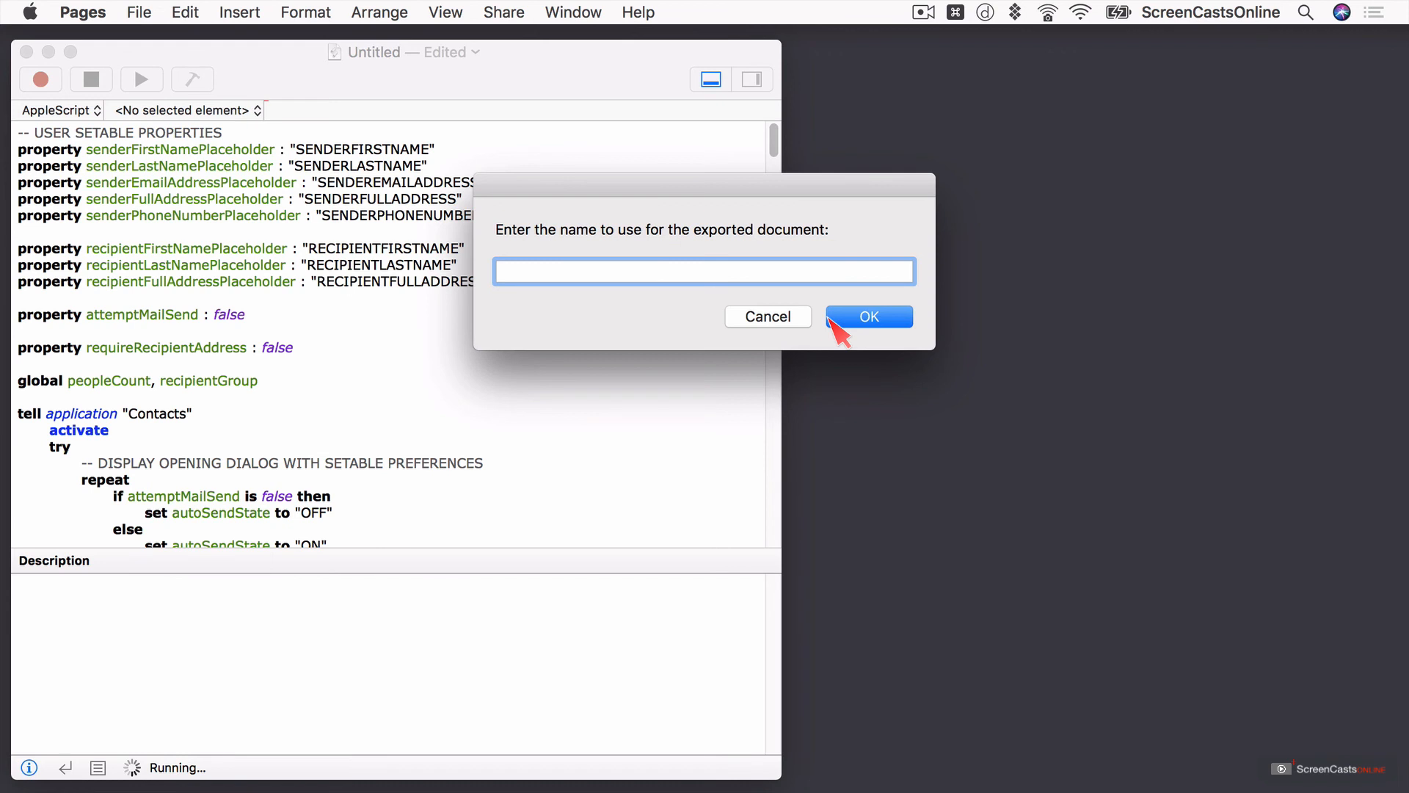
- Name the exported document "Xmas Message 2018" and choose no password for the PDF file
{"action": "type", "text": "Xmas Message 2018"}
{"action": "left_click", "coordinate": [894, 318]}
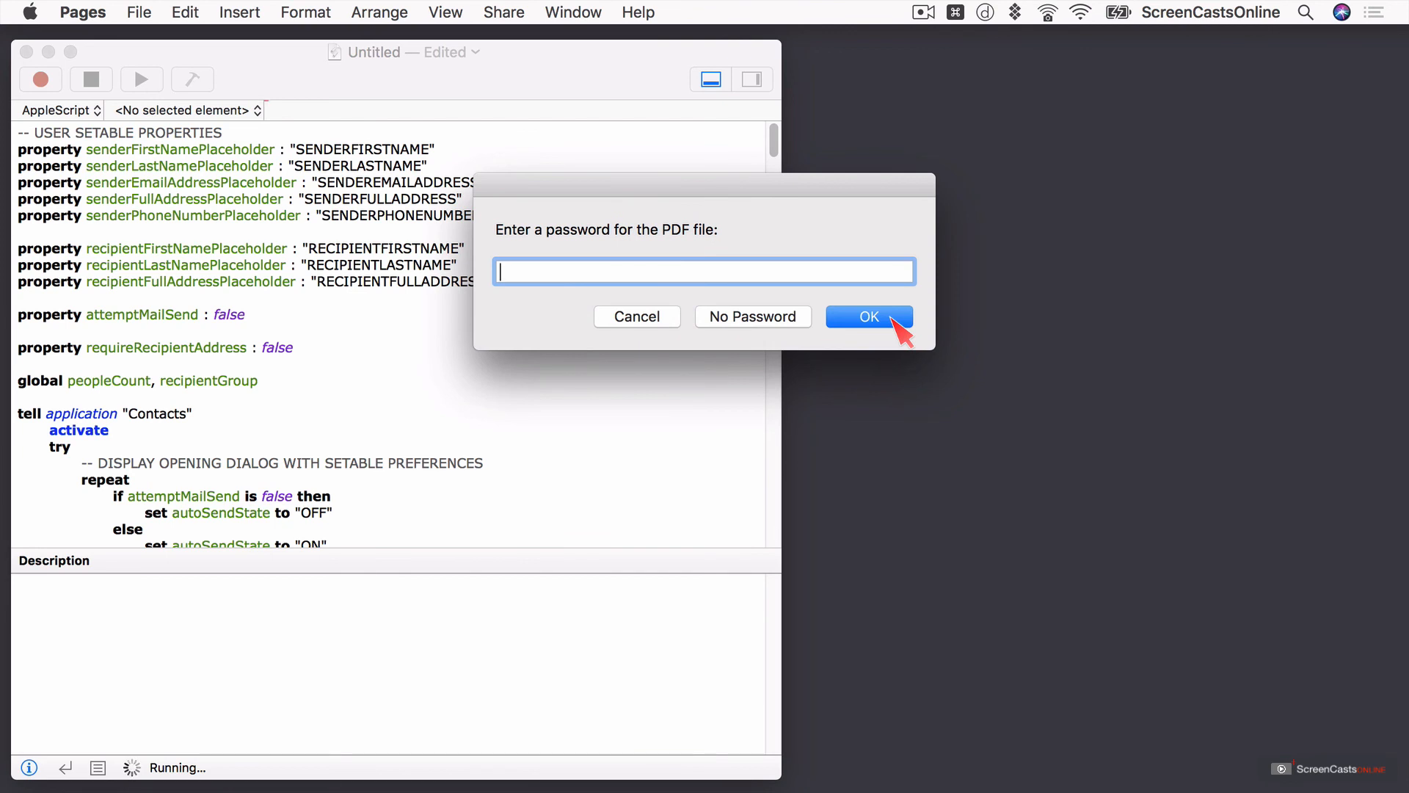
{"action": "left_click", "coordinate": [754, 320]}
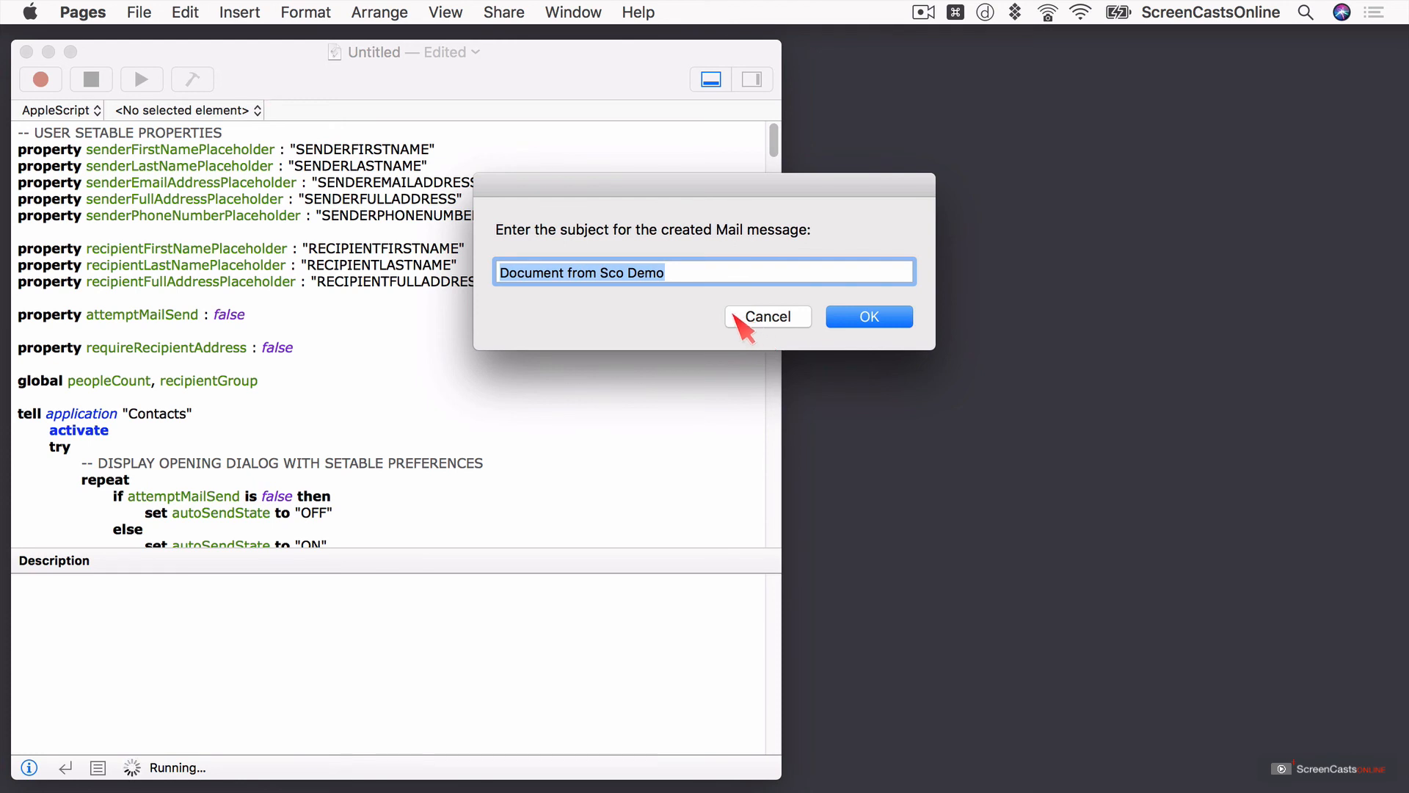
- Set the created Mail message's subject to "Xmas Greetings from SCO Demo" and generate the messages
{"action": "key", "text": "BackSpace"}
{"action": "type", "text": "Xmas Greetings"}
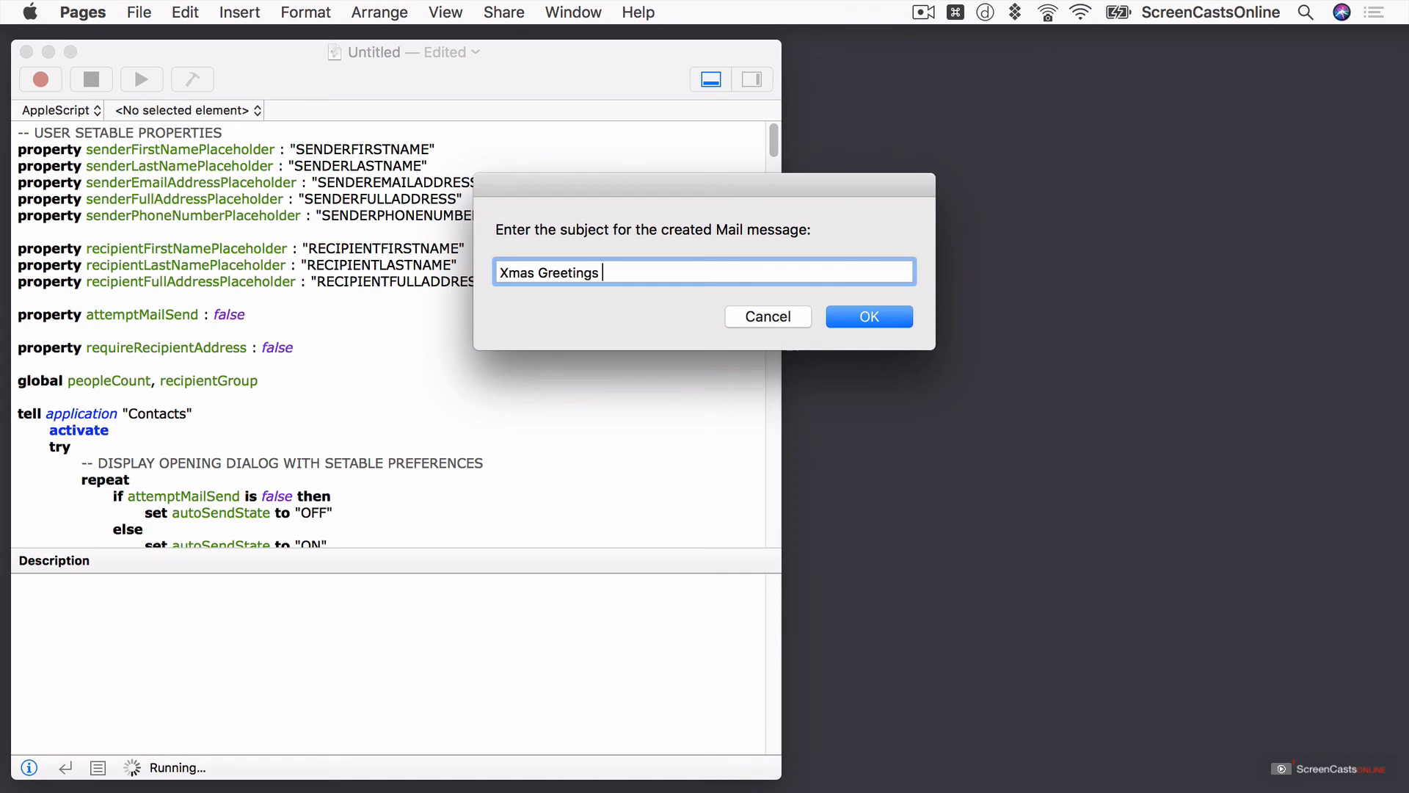
{"action": "type", "text": " from SC"}
{"action": "left_click", "coordinate": [889, 318]}
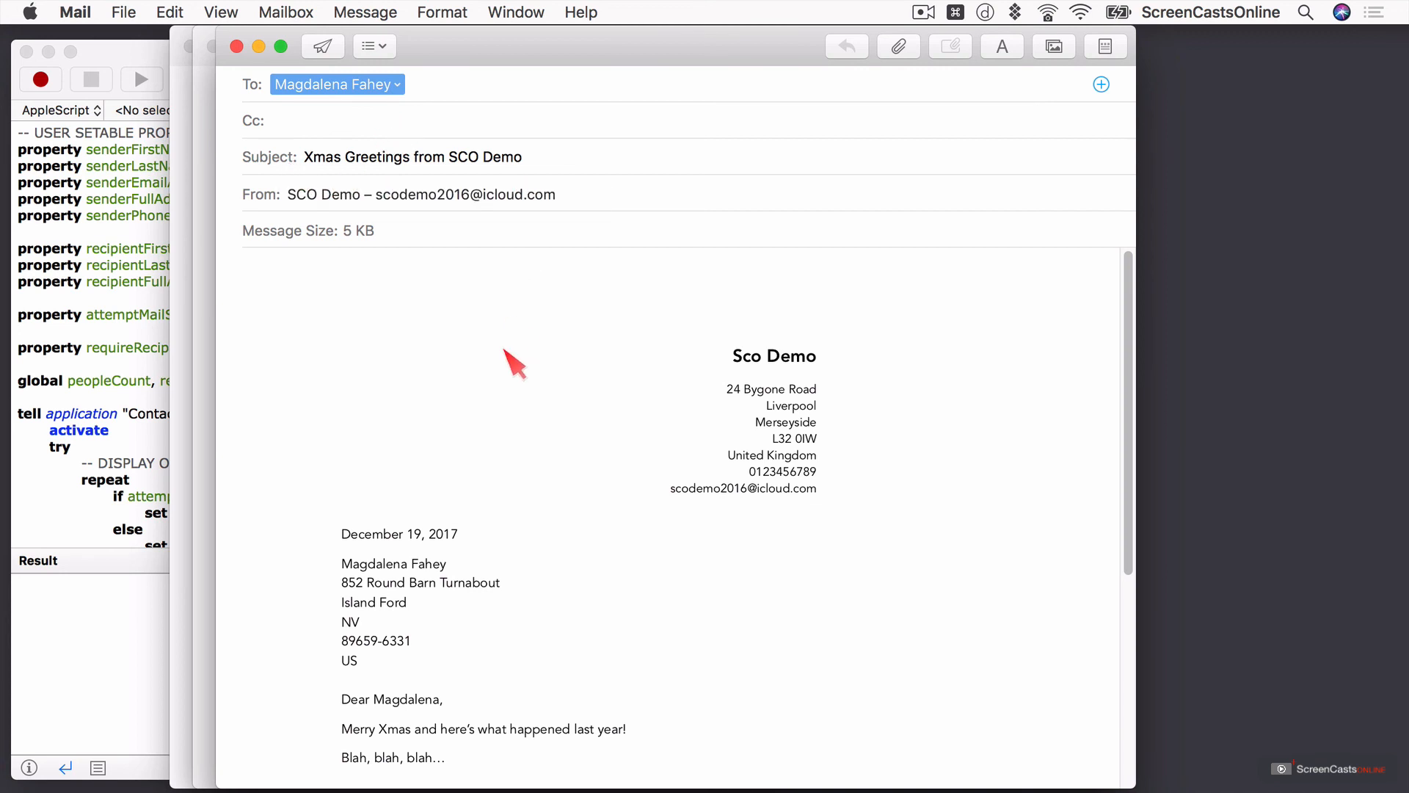
- Review the merged letters in the draft Mail messages one by one, moving each checked message window aside to reach the one behind
{"action": "scroll", "coordinate": [507, 440], "scroll_direction": "down", "scroll_amount": 3}
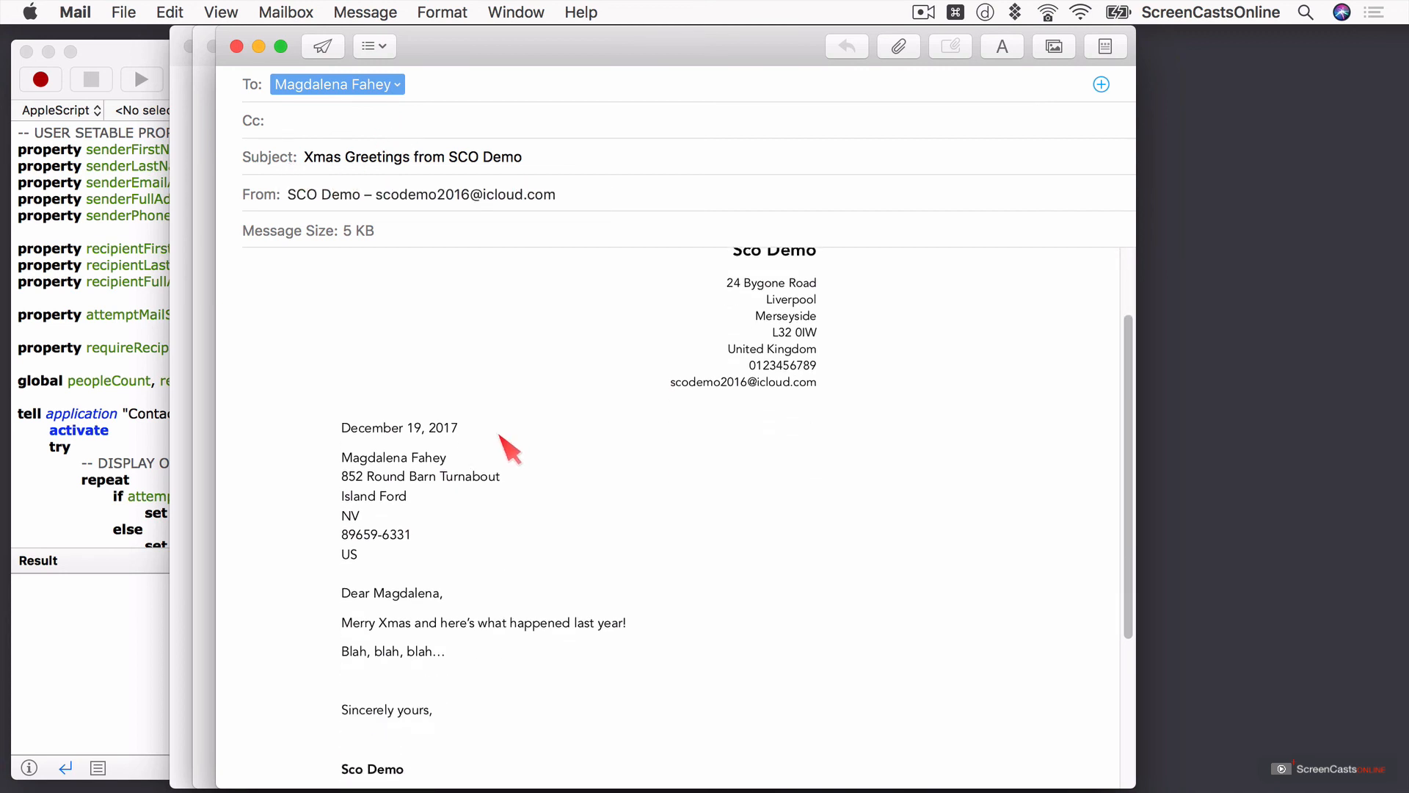
{"action": "scroll", "coordinate": [506, 447], "scroll_direction": "up", "scroll_amount": 3}
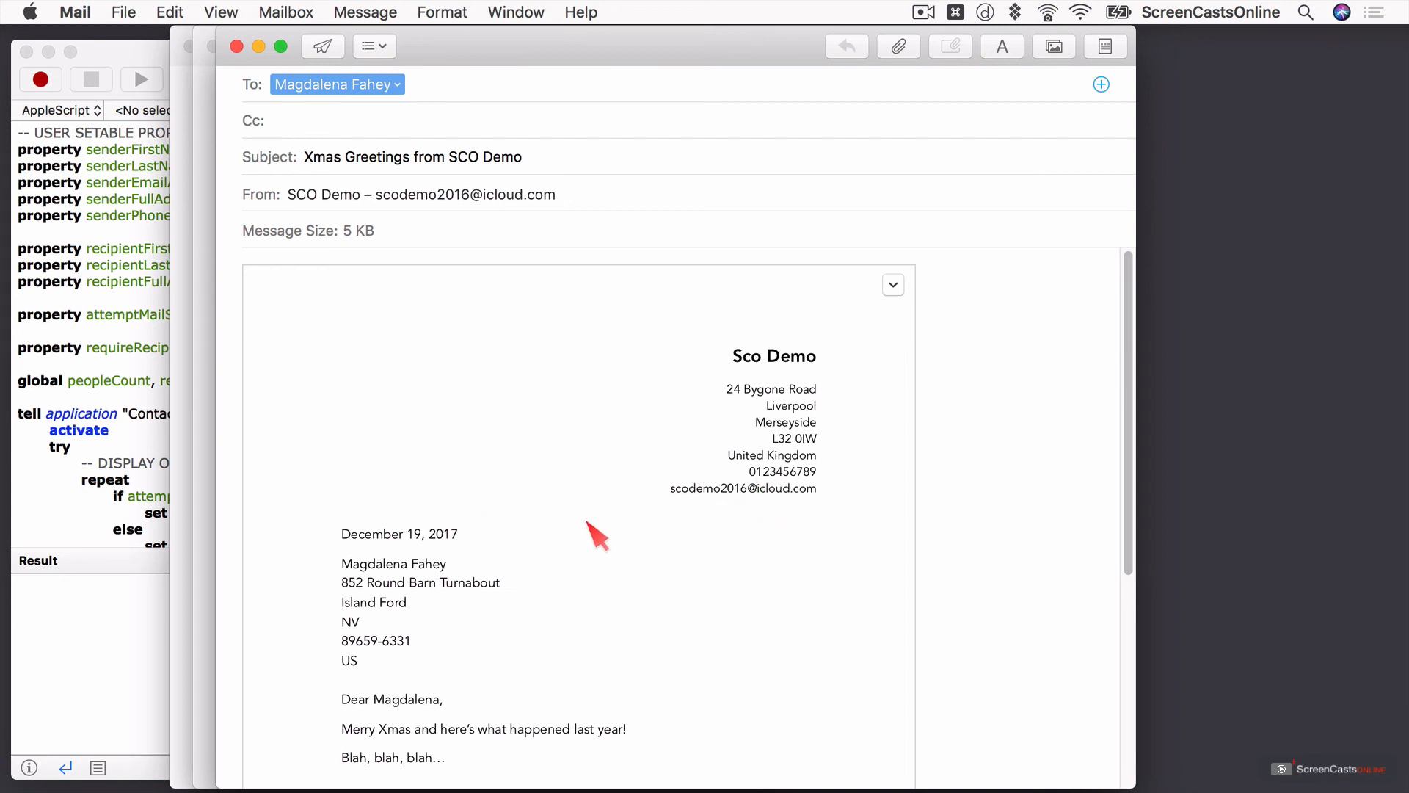
{"action": "scroll", "coordinate": [588, 526], "scroll_direction": "down", "scroll_amount": 3}
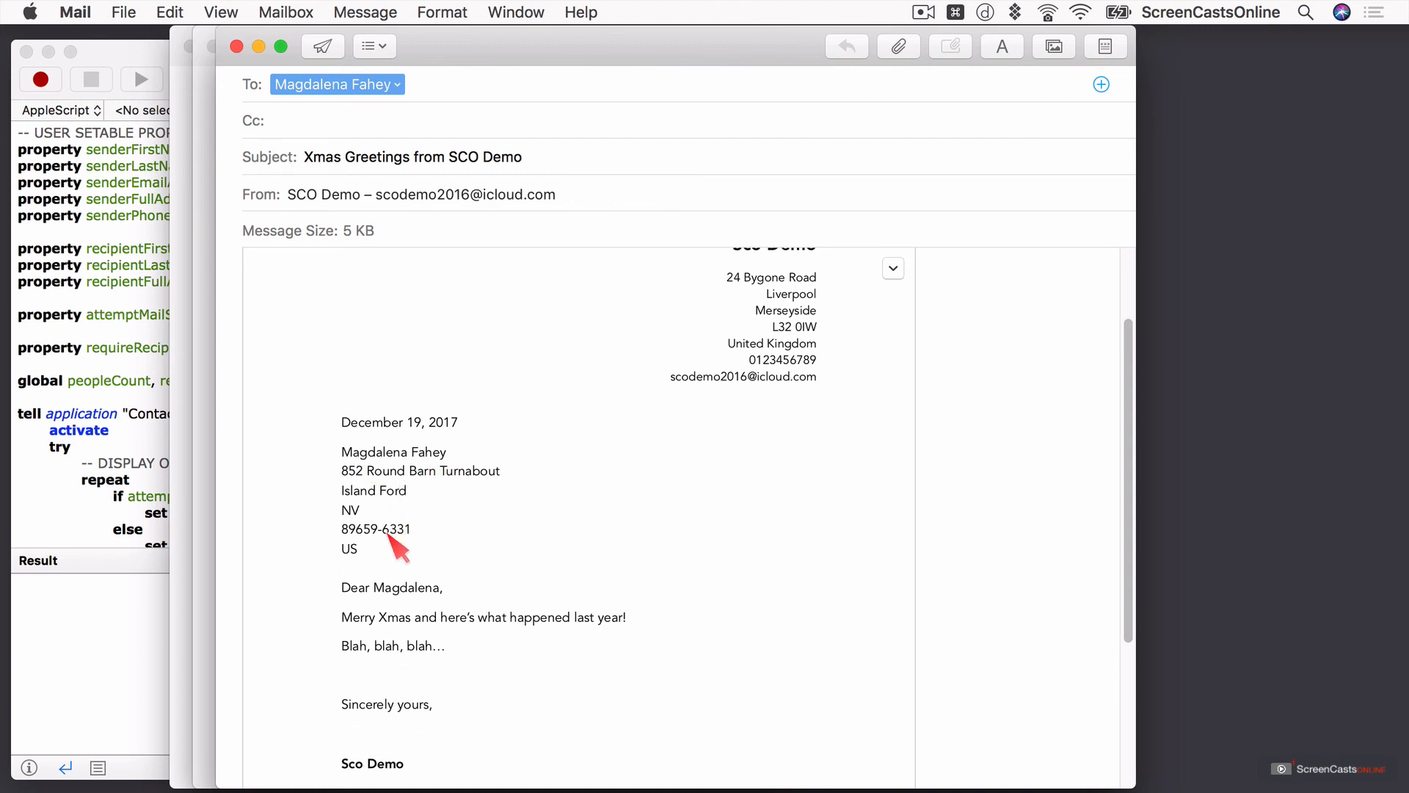
{"action": "scroll", "coordinate": [407, 529], "scroll_direction": "down", "scroll_amount": 2}
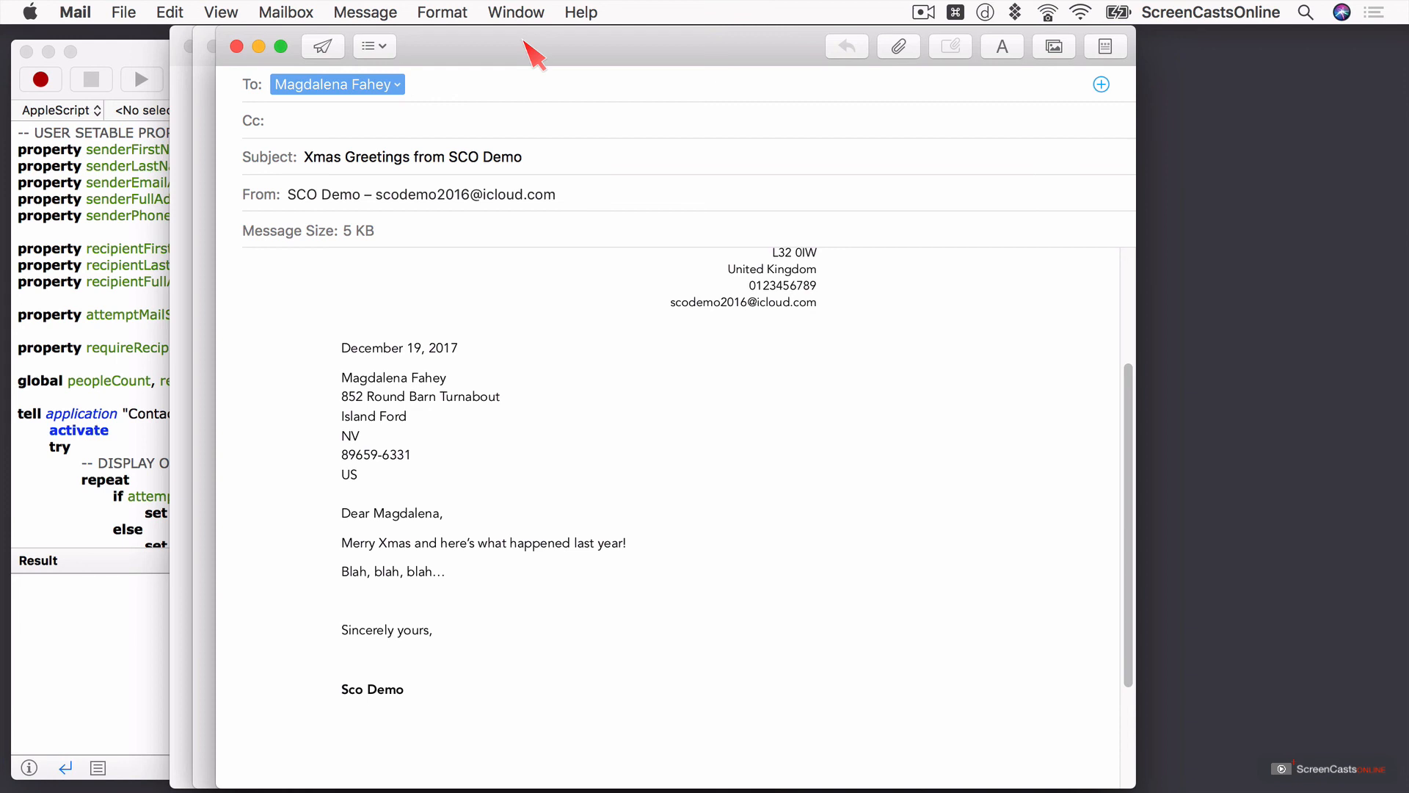
{"action": "left_click_drag", "start_coordinate": [523, 38], "coordinate": [987, 40]}
{"action": "left_click", "coordinate": [514, 316]}
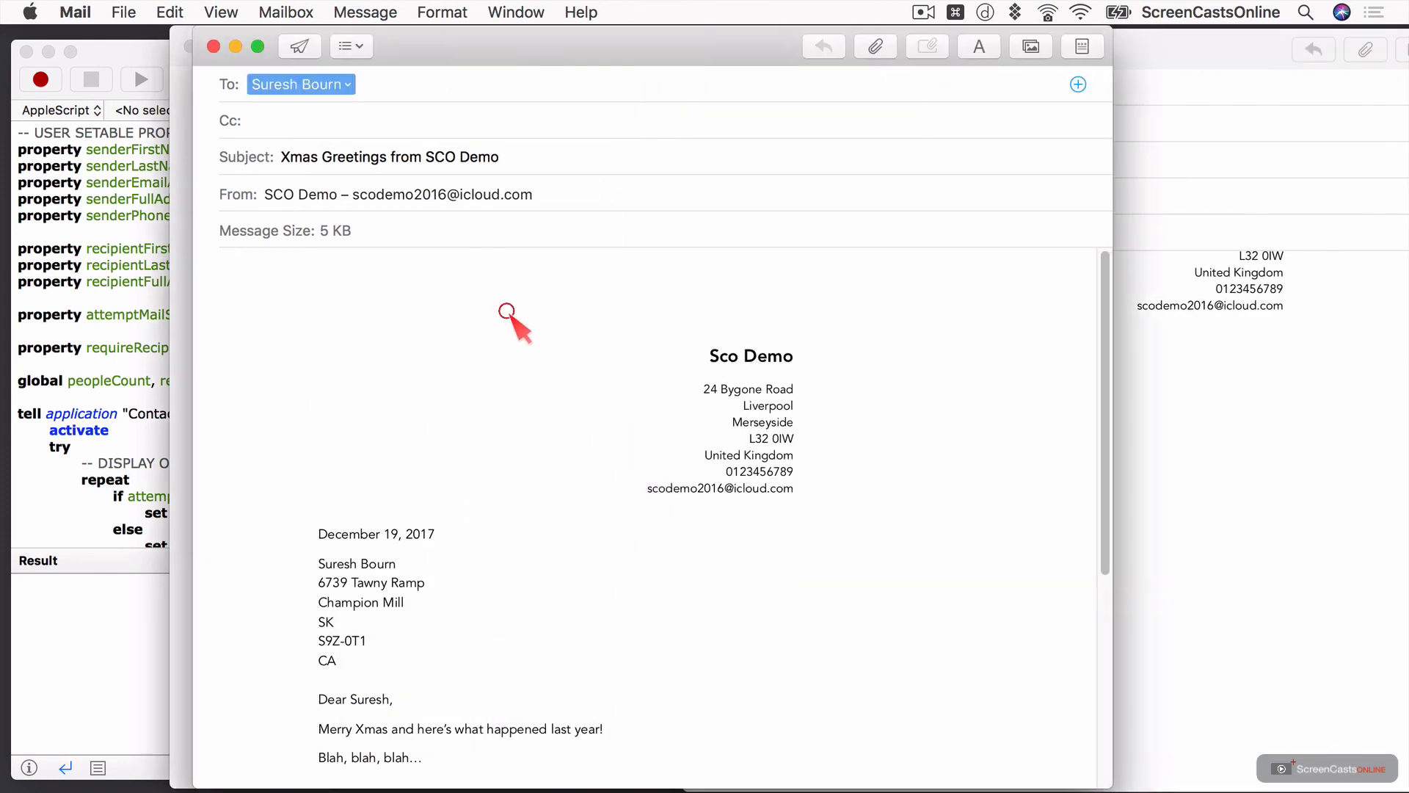
{"action": "scroll", "coordinate": [427, 593], "scroll_direction": "down", "scroll_amount": 5}
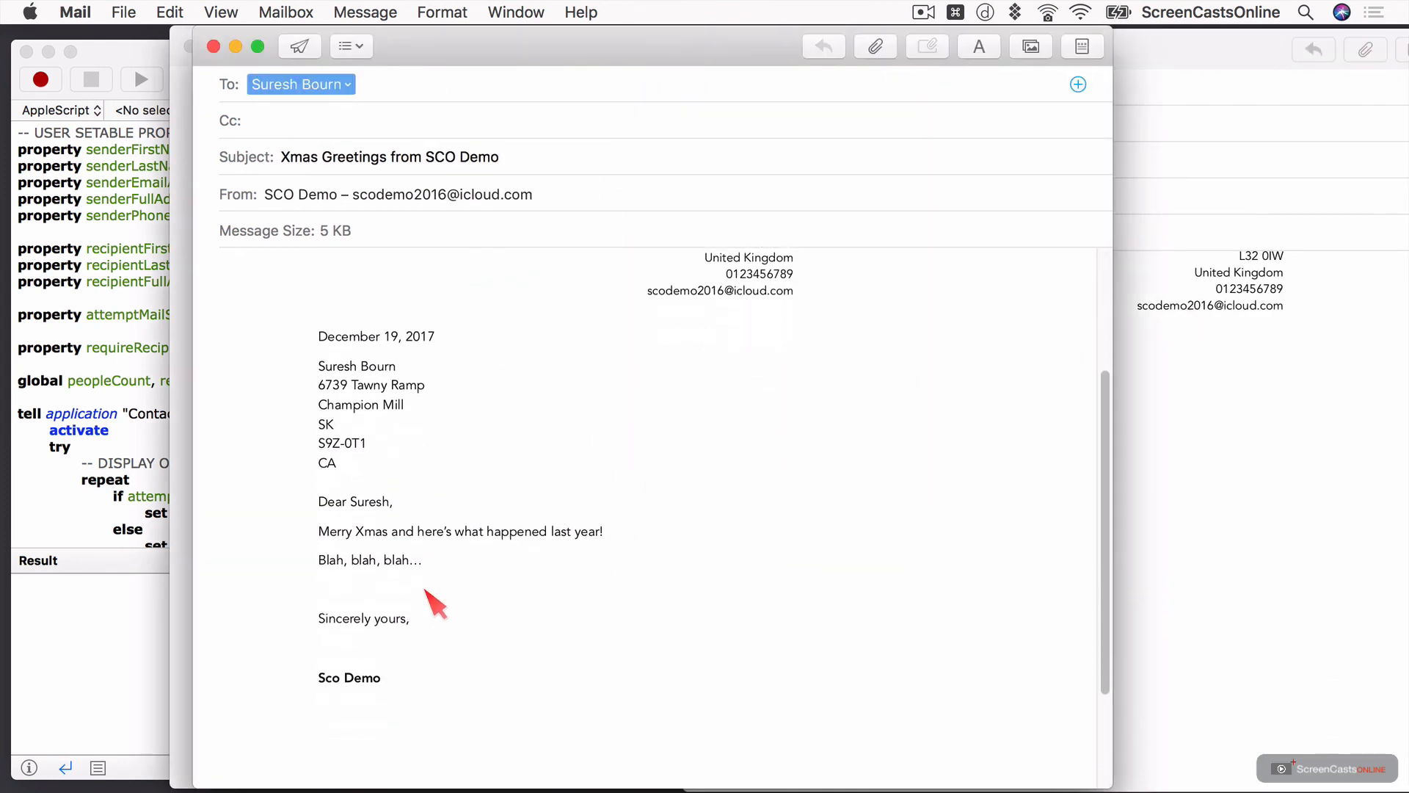
{"action": "left_click_drag", "start_coordinate": [471, 54], "coordinate": [825, 29]}
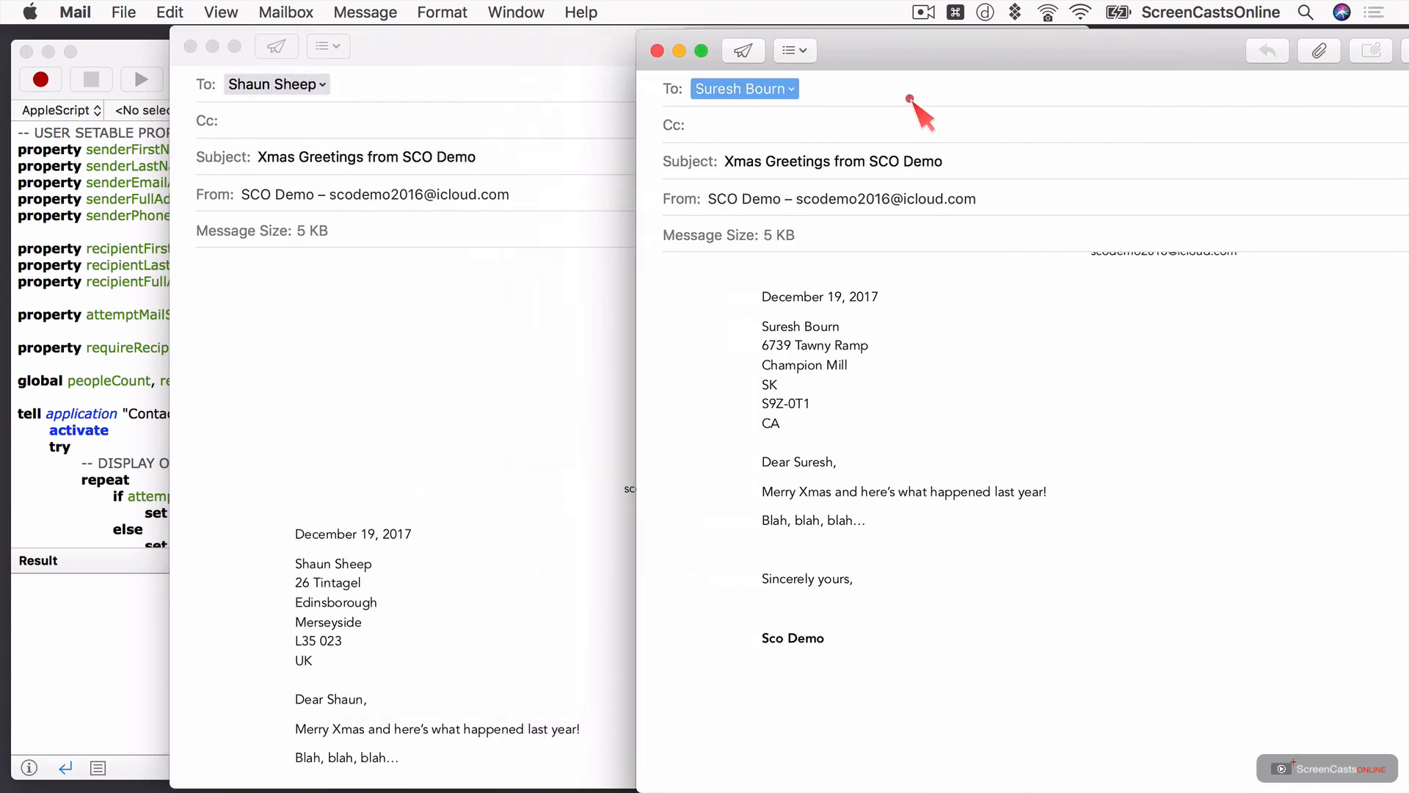
{"action": "left_click", "coordinate": [422, 397]}
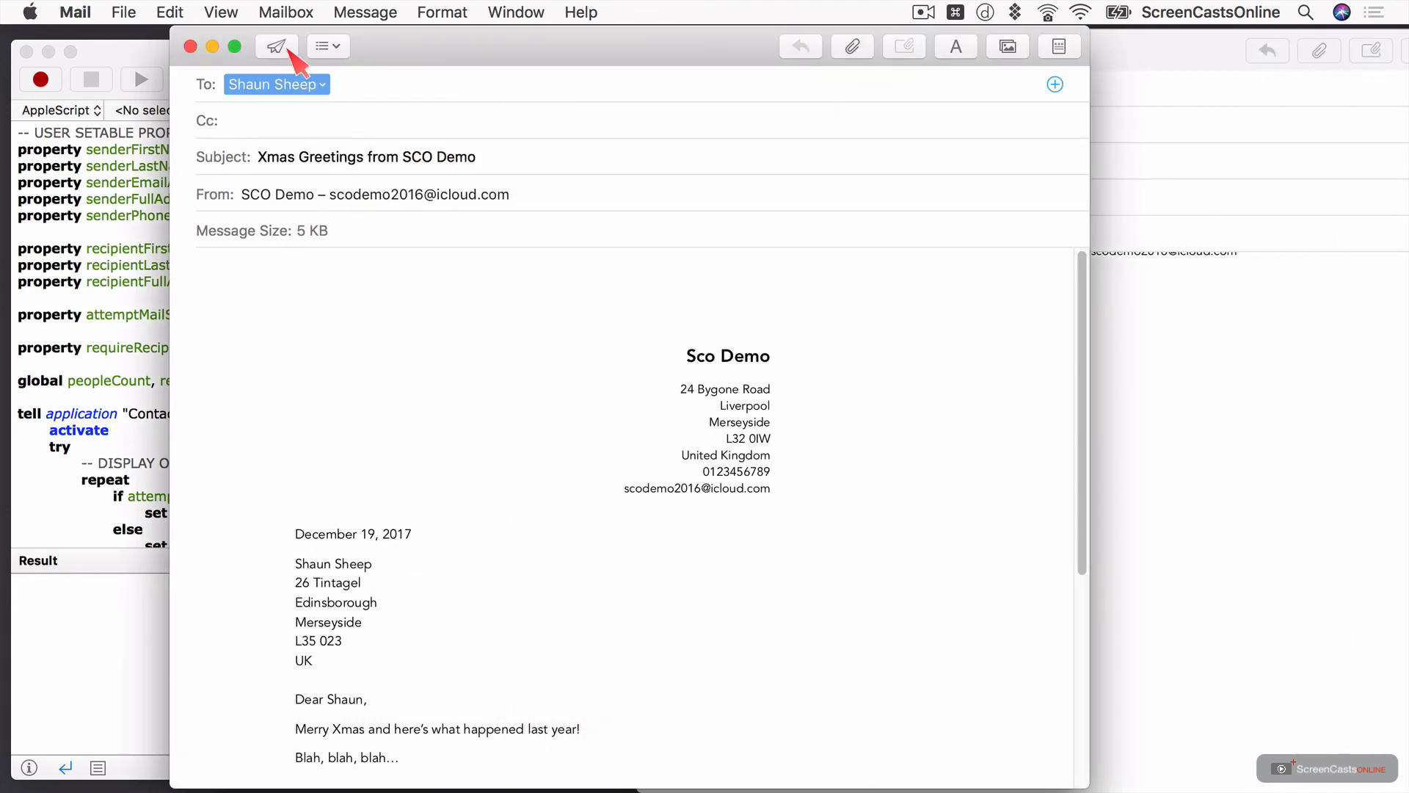